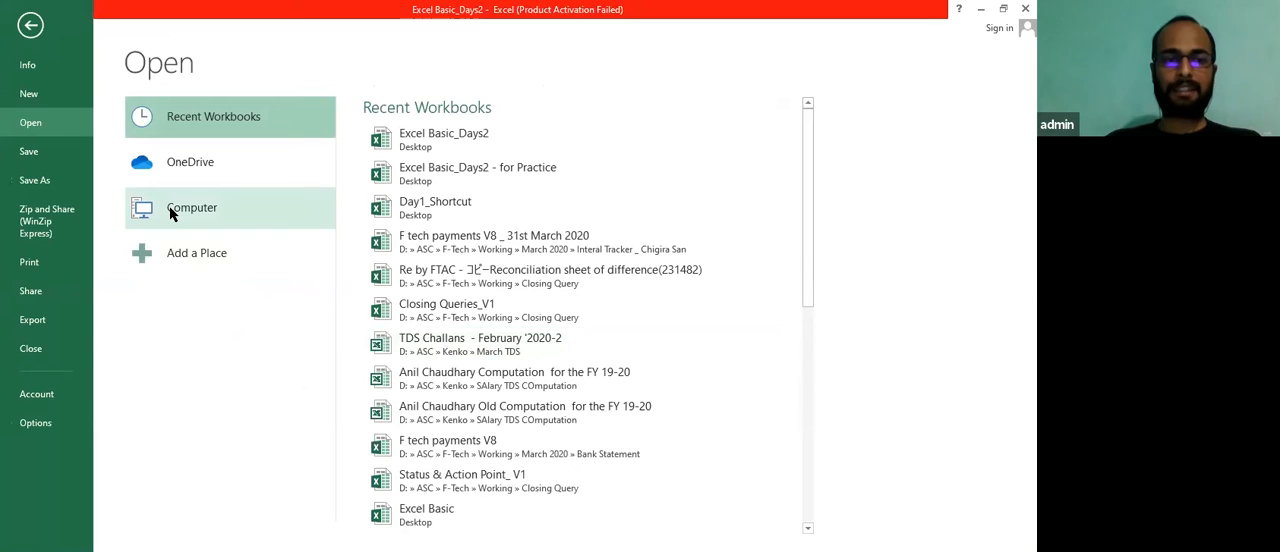
Open the Day1_Shortcut workbook from the Desktop folder
click(170, 213)
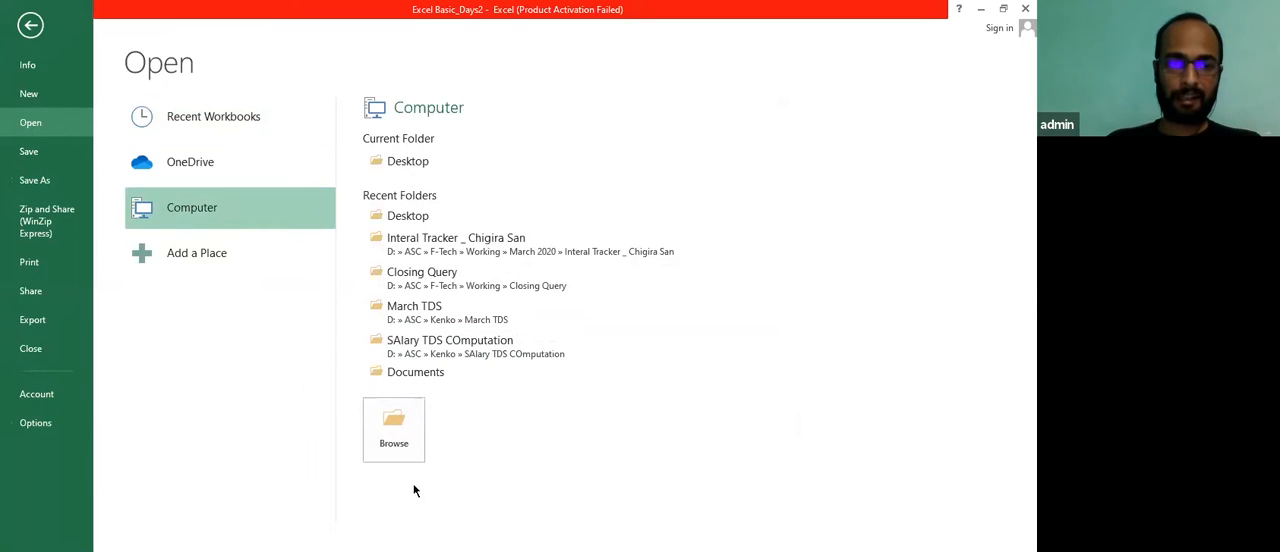
click(409, 170)
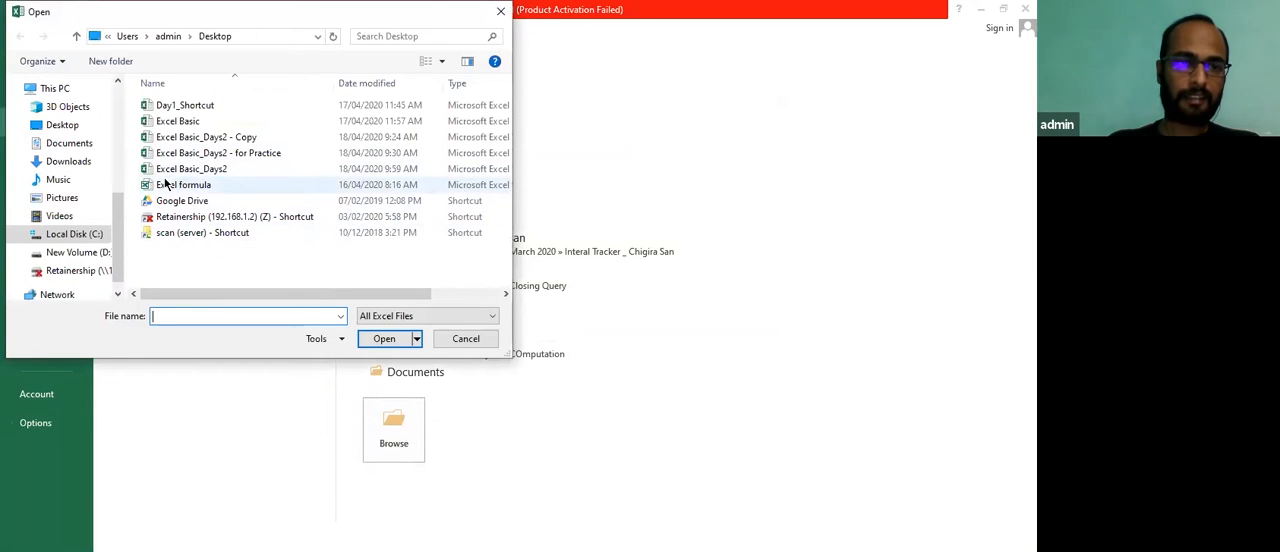
click(184, 106)
click(393, 345)
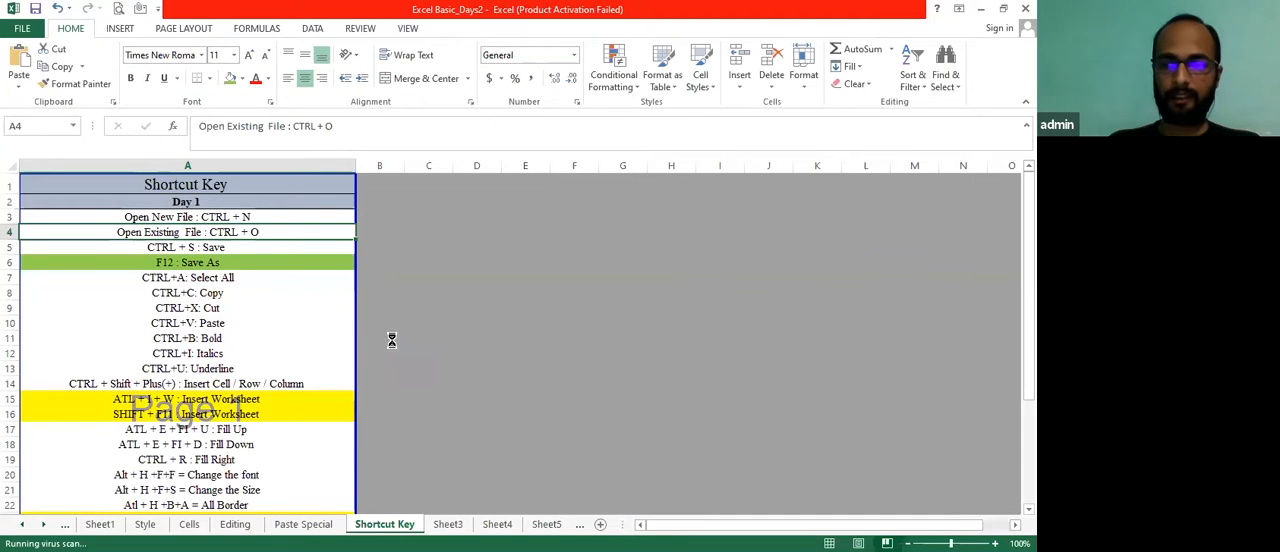
key(alt+space)
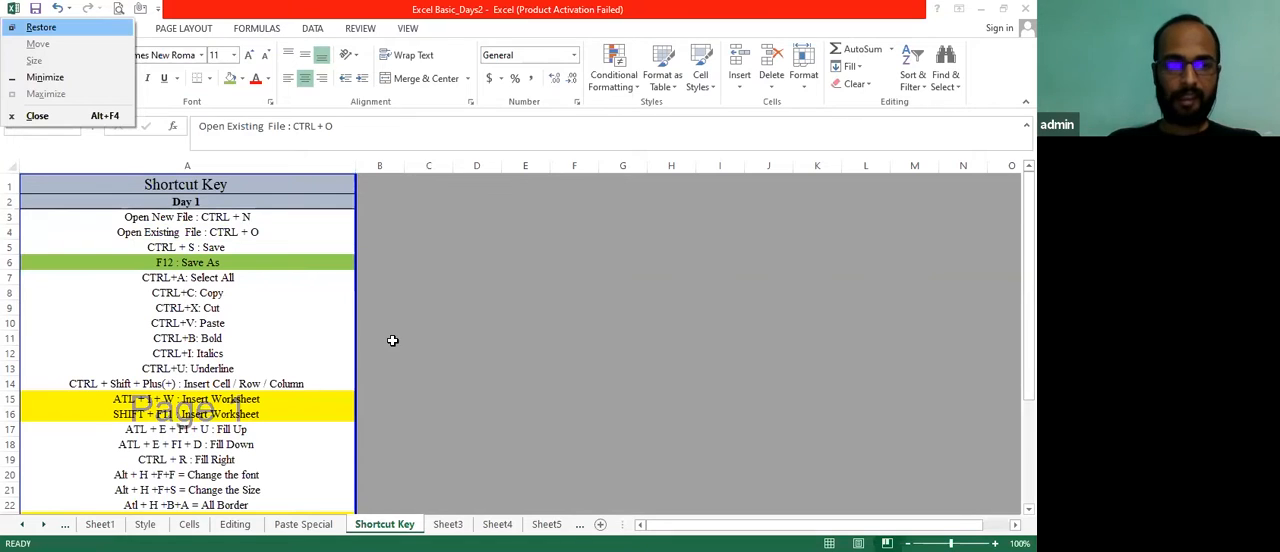
key(Escape)
View the file information of the Excel Basic_Days2 workbook and return to the Shortcut Key sheet
key(Down)
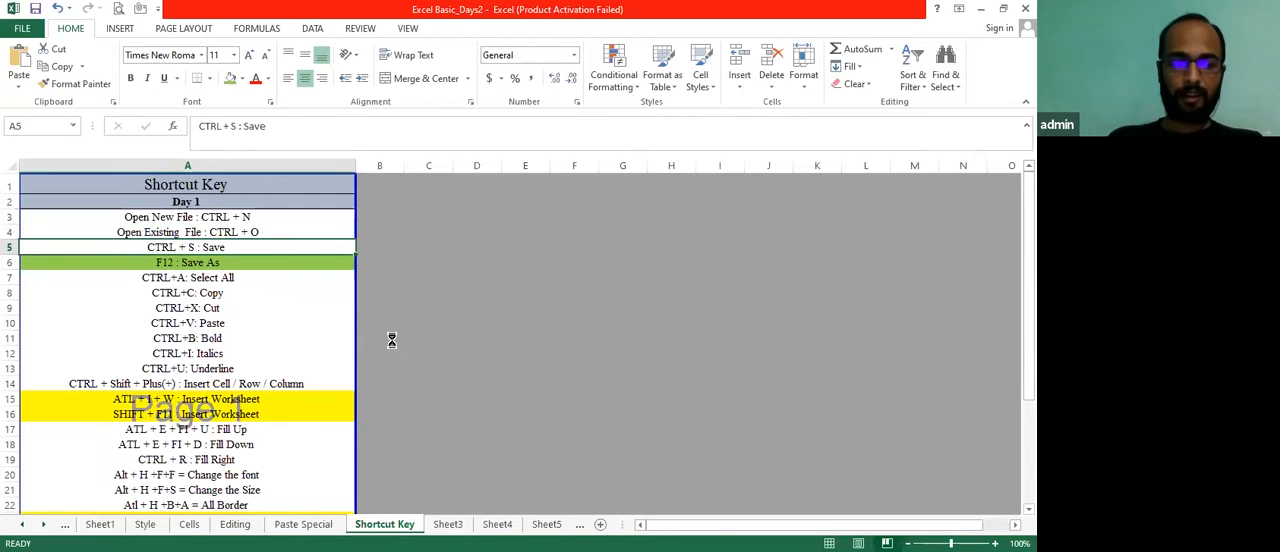
key(Down)
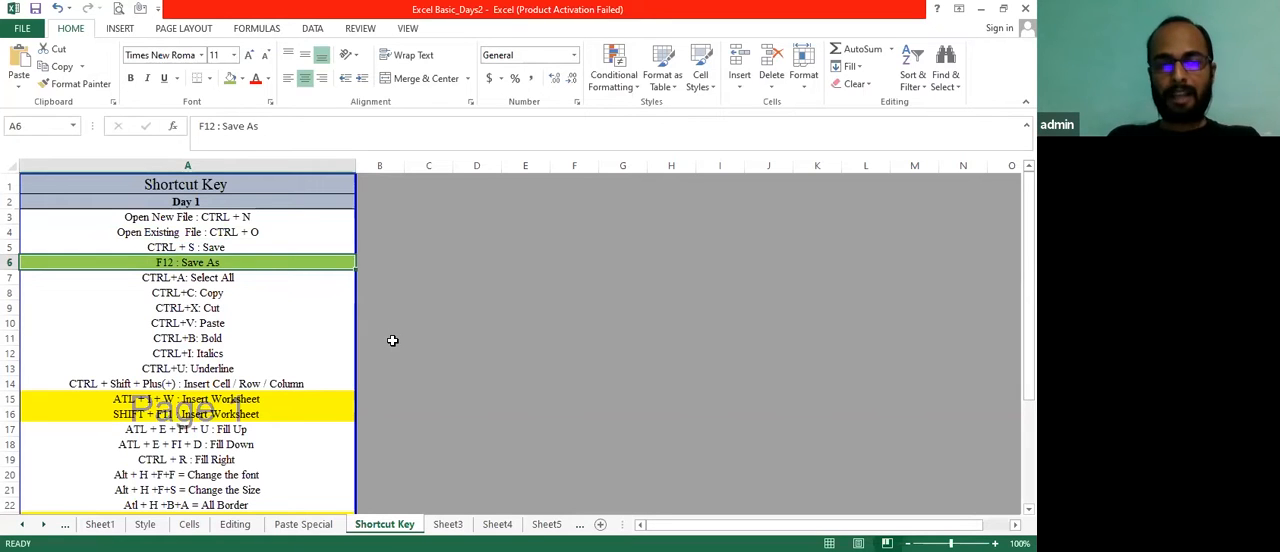
key(Right)
key(Right)
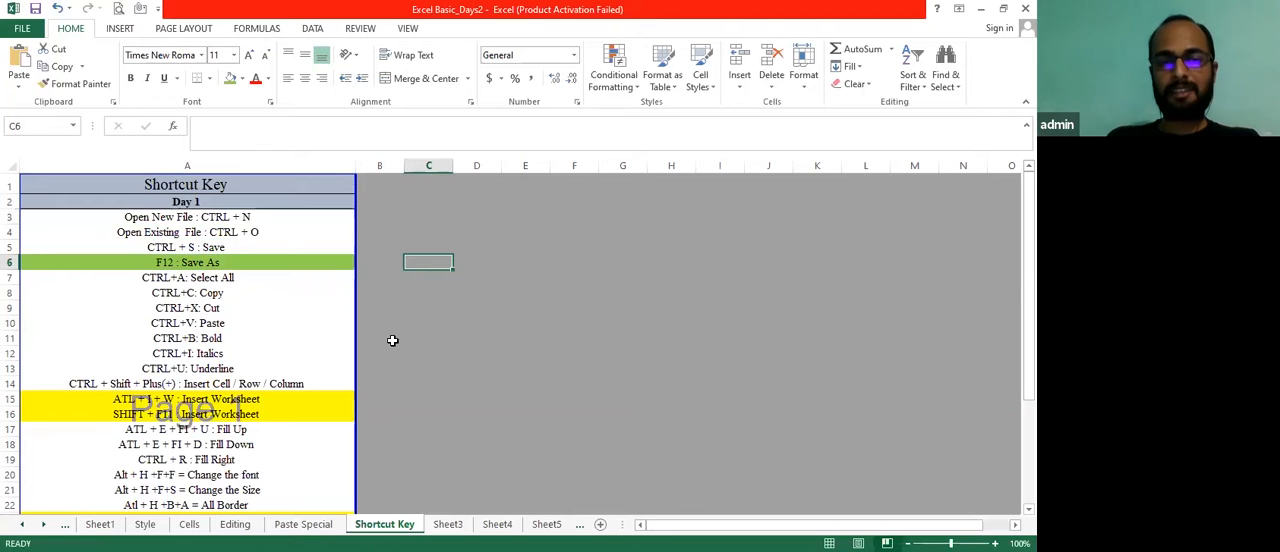
click(12, 27)
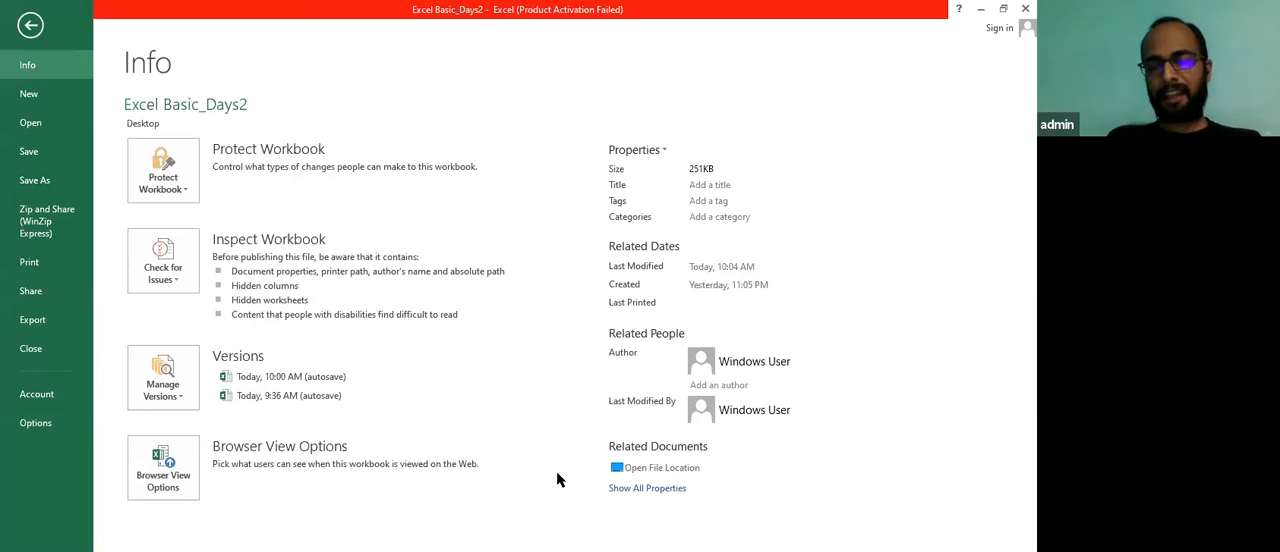
key(Escape)
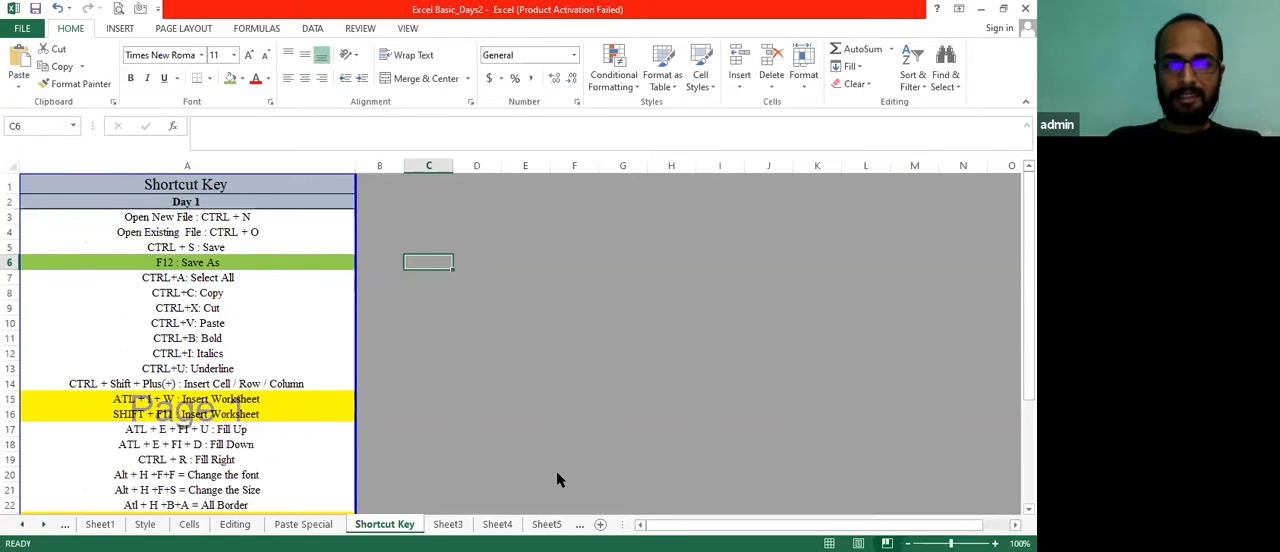
Bring up the Save As dialog for Excel Basic_Days2, cancel it, and return to the F12 entry in A6
key(F12)
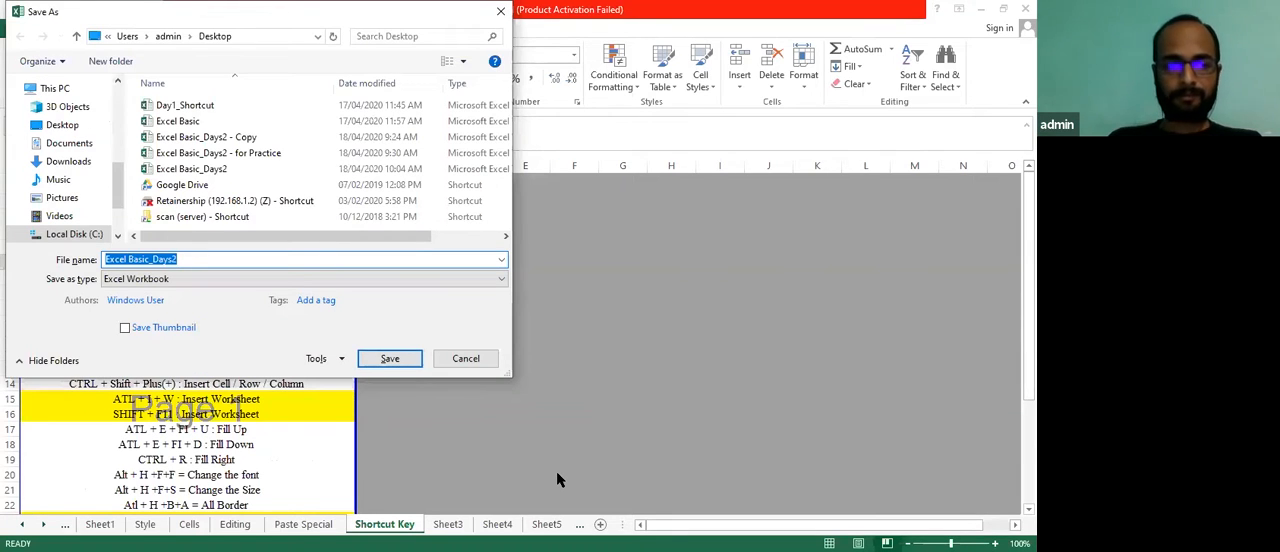
key(Escape)
key(Left)
key(Left)
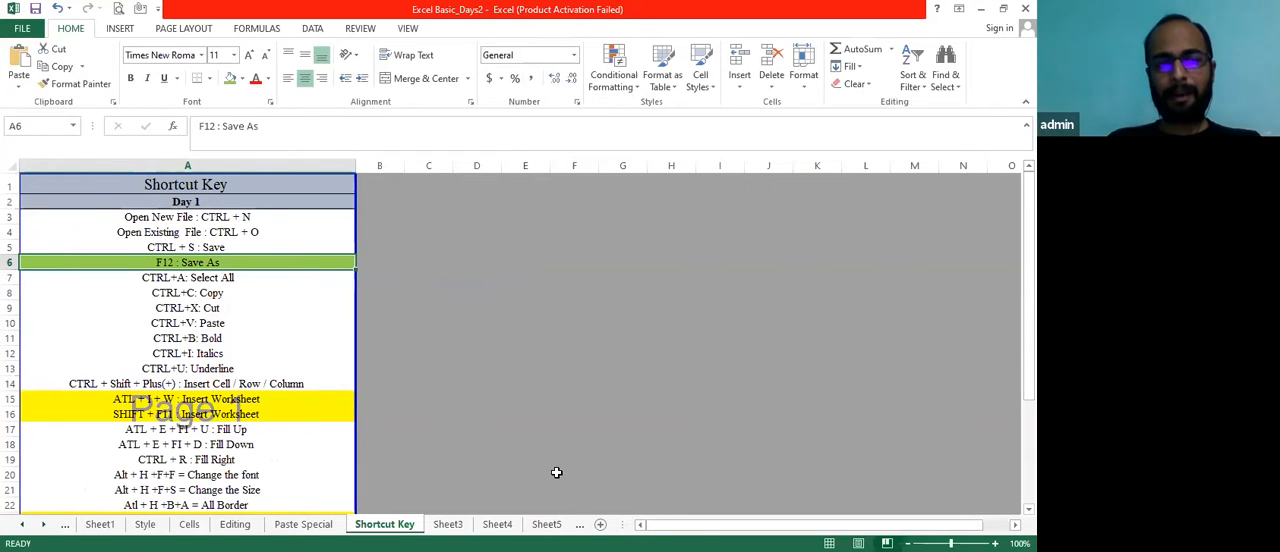
Create a new blank workbook, bring up its Save As dialog and cancel without saving
key(ctrl+n)
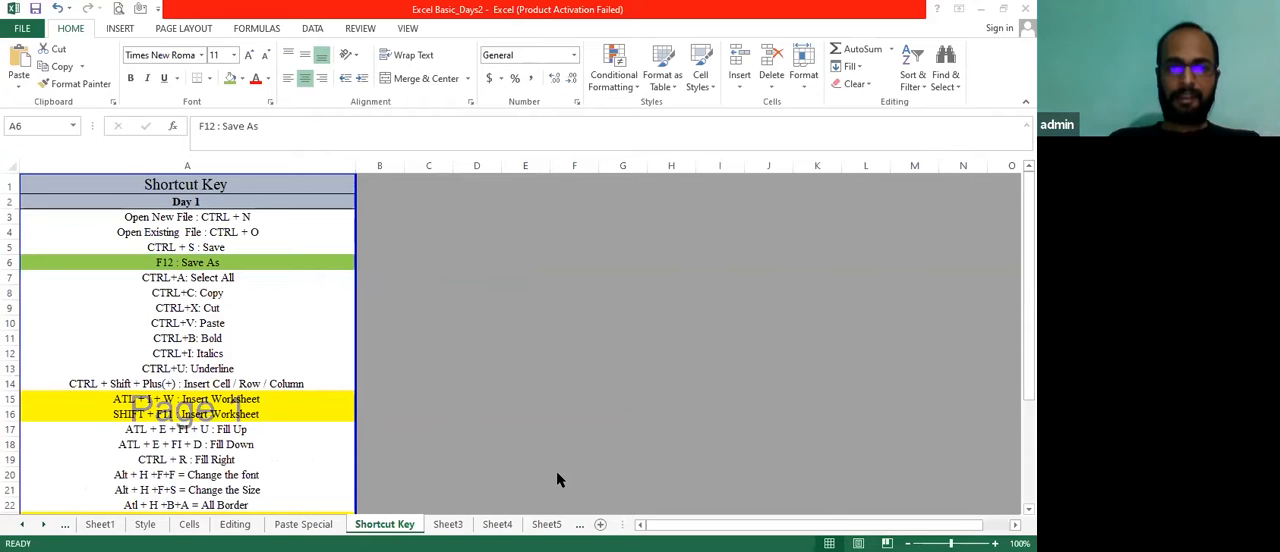
key(F12)
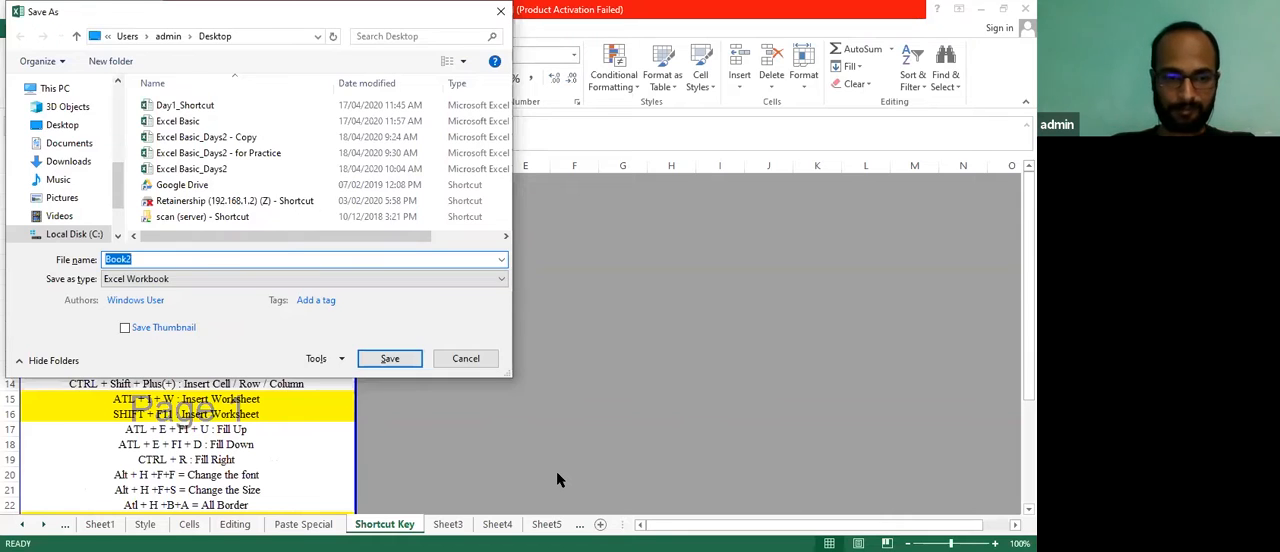
key(Escape)
key(alt+space)
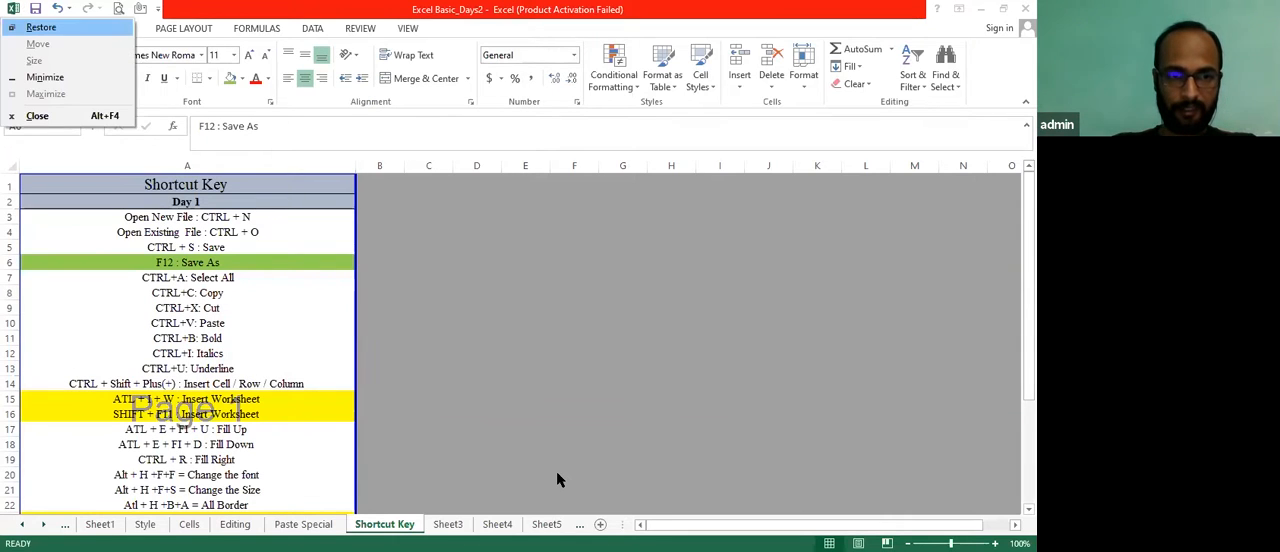
key(Escape)
Select the whole shortcut list starting from cell A6, and release the selection at the Select All entry in A7
click(250, 293)
key(Up)
key(Up)
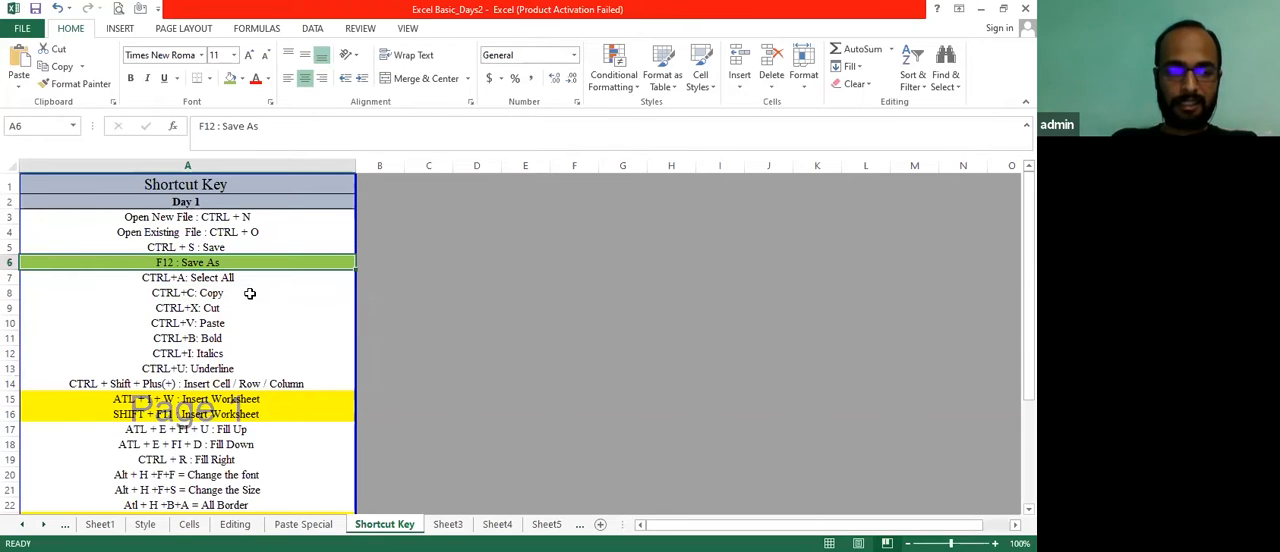
key(ctrl+a)
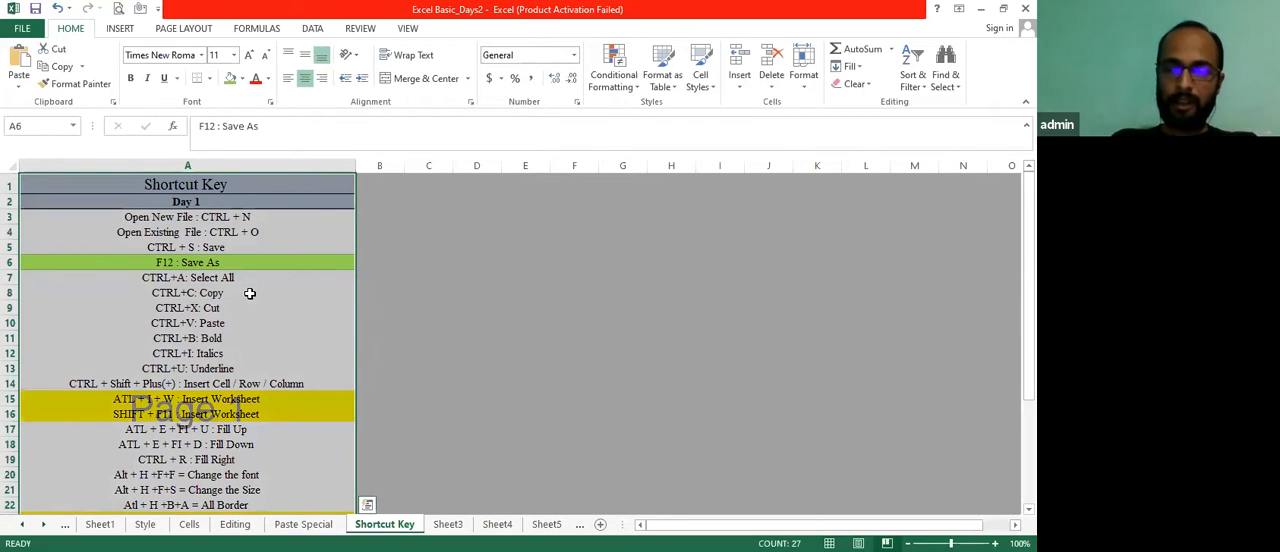
key(Down)
Copy the Copy entry from A8, paste it into E8, and delete the pasted copy
key(Down)
key(Up)
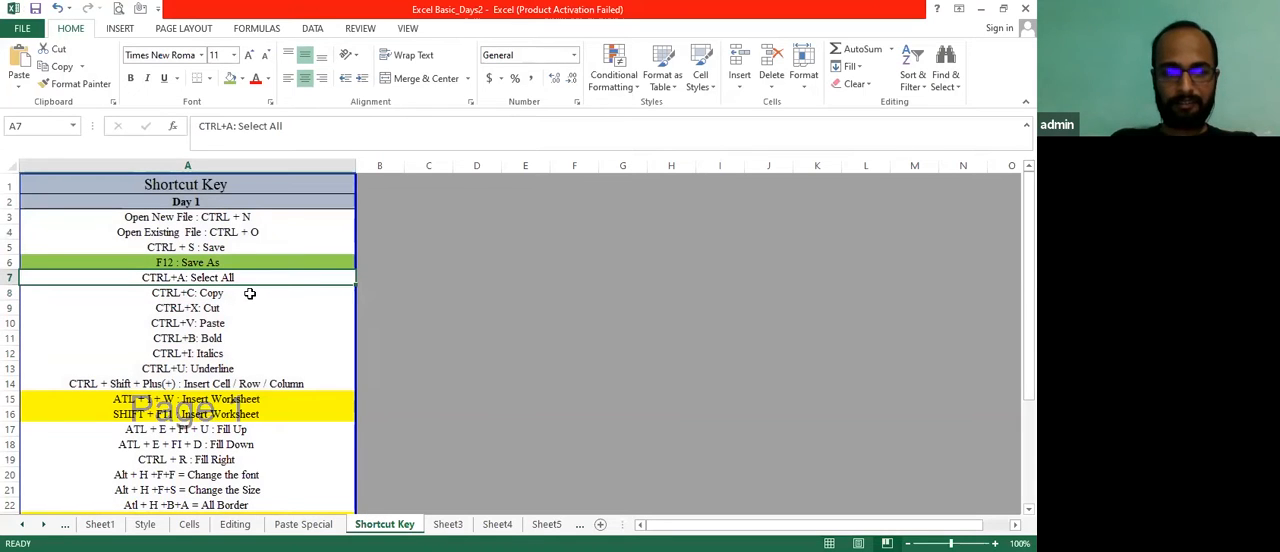
key(Down)
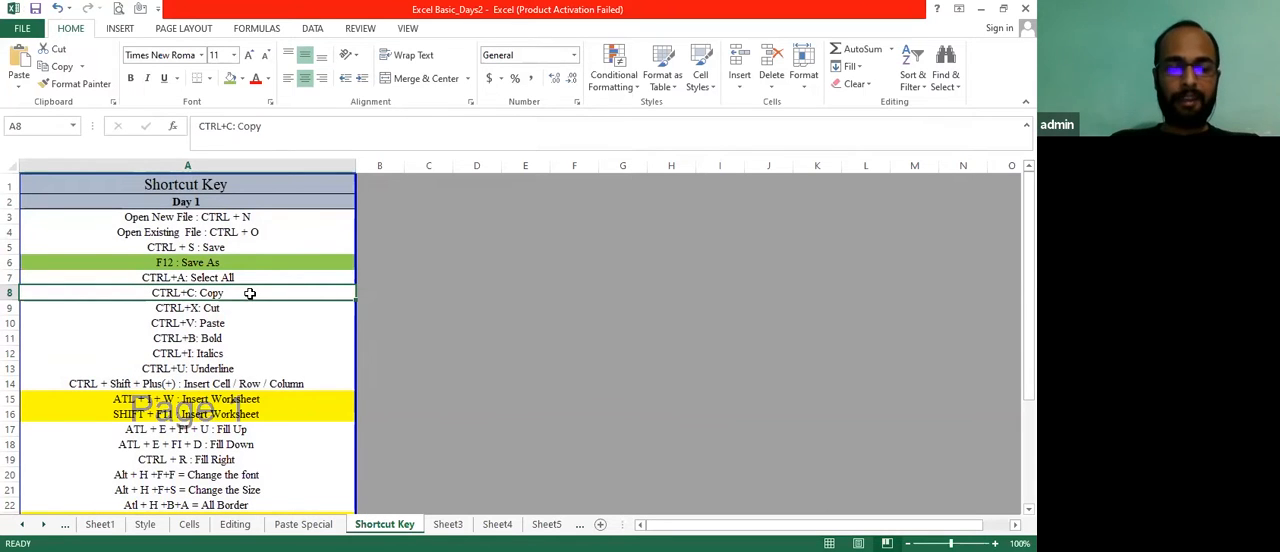
key(ctrl+c)
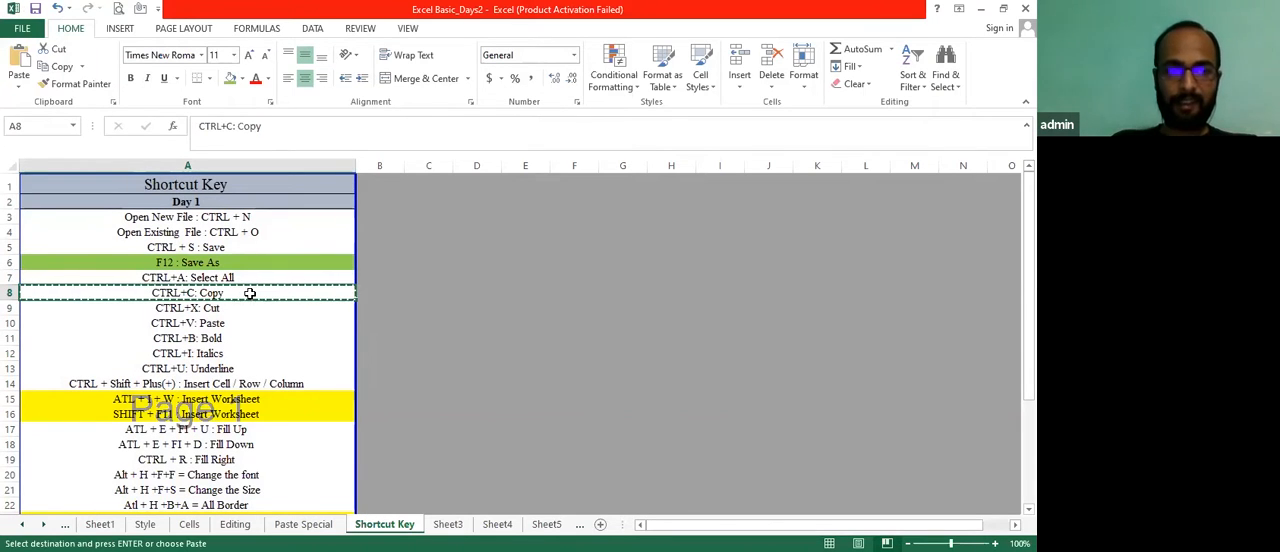
key(Right)
key(Right)
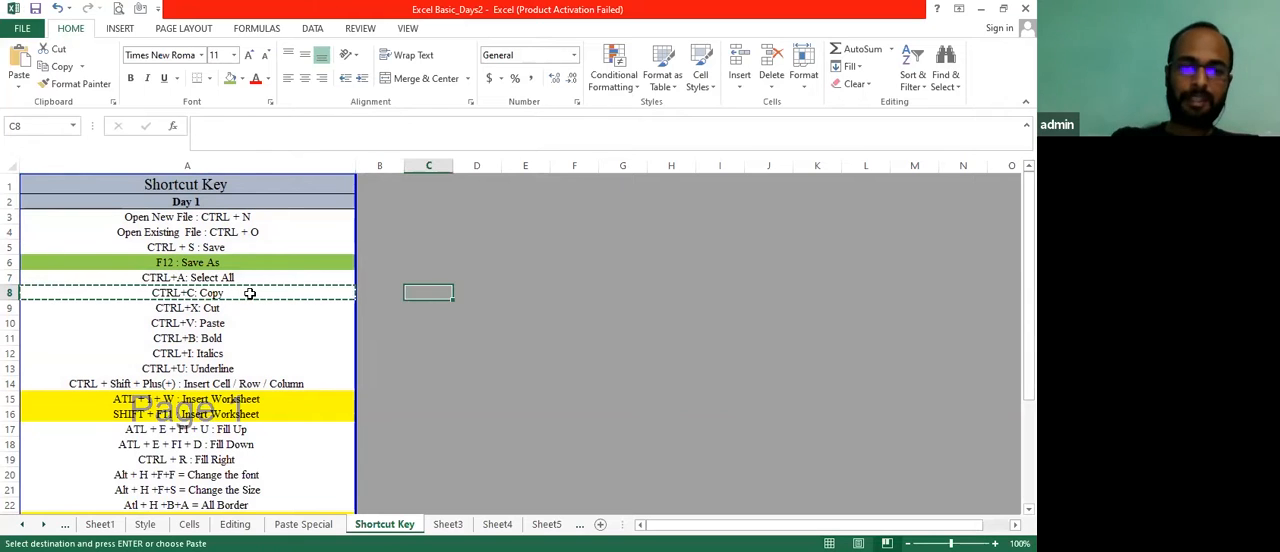
key(Right)
key(Right)
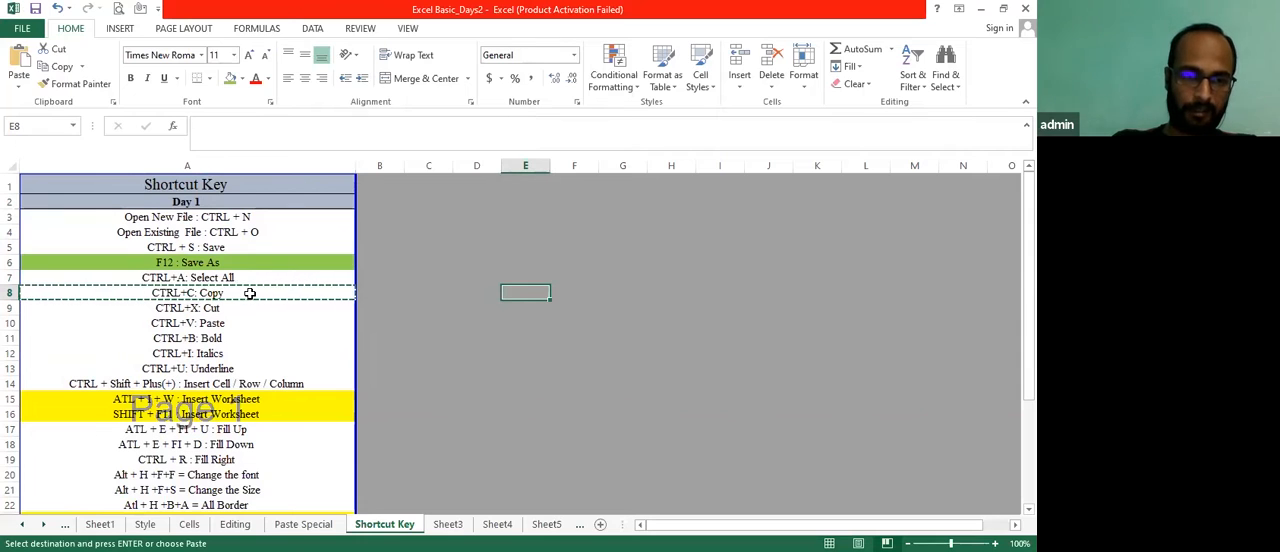
key(ctrl+v)
key(Escape)
key(Left)
key(Right)
key(Delete)
Cut the CTRL+X entry from A9 and paste it into F9
key(Left)
key(Left)
key(Left)
key(Left)
key(Up)
key(Down)
key(Down)
key(ctrl+x)
key(Right)
key(Right)
key(Right)
key(Right)
key(Right)
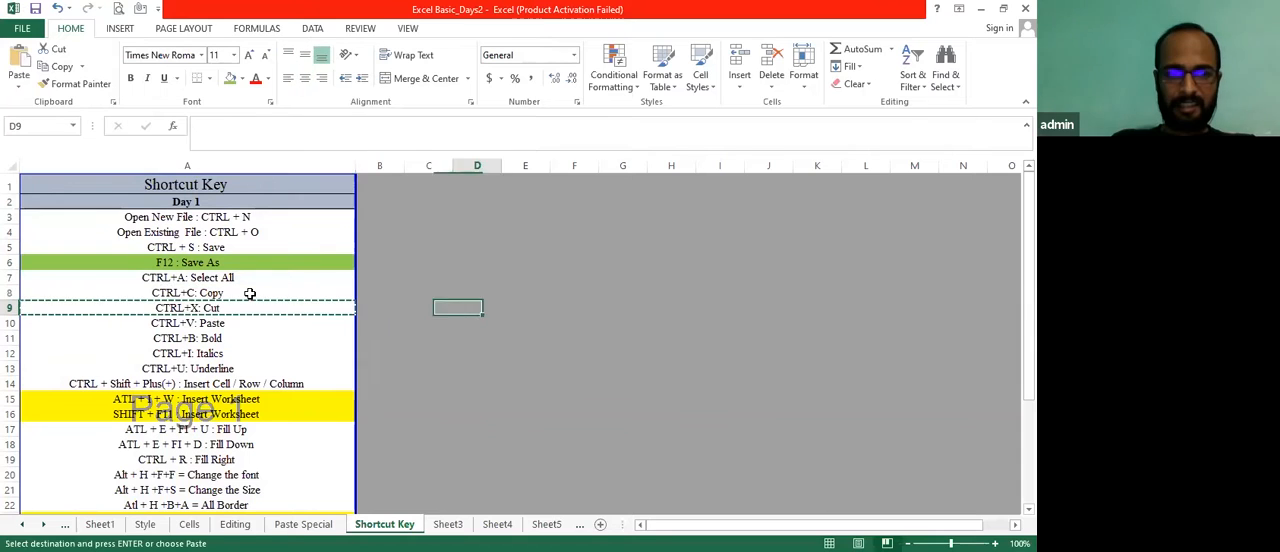
key(ctrl+v)
Cut the CTRL+X entry from F9 and paste it back into A9
key(Left)
key(Left)
key(Right)
key(Right)
key(ctrl+x)
key(Left)
key(Left)
key(Left)
key(Left)
key(Left)
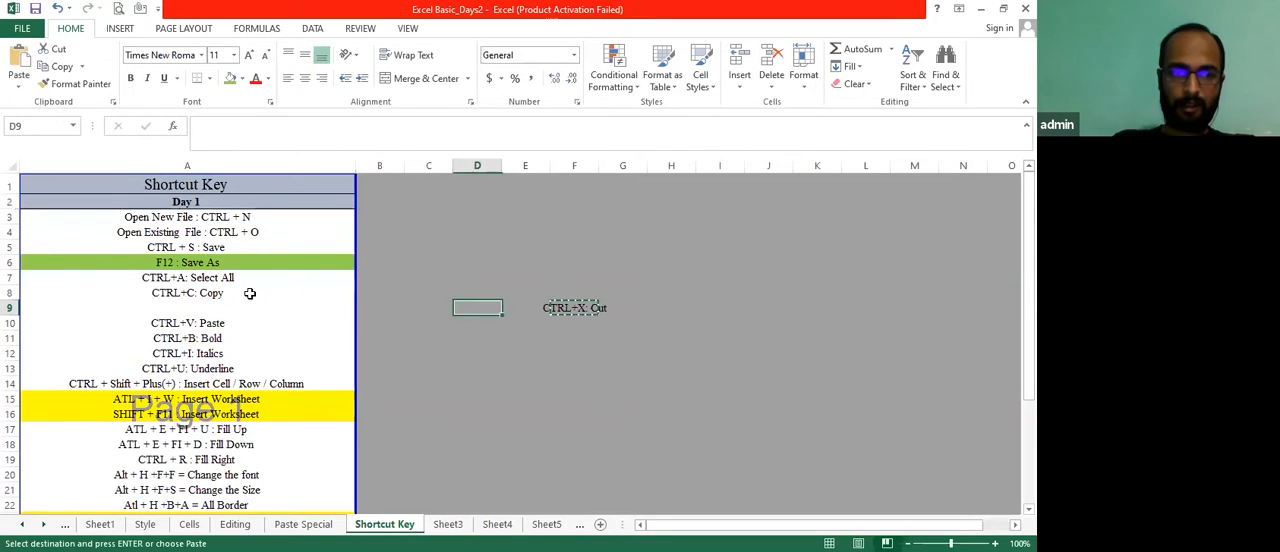
key(ctrl+v)
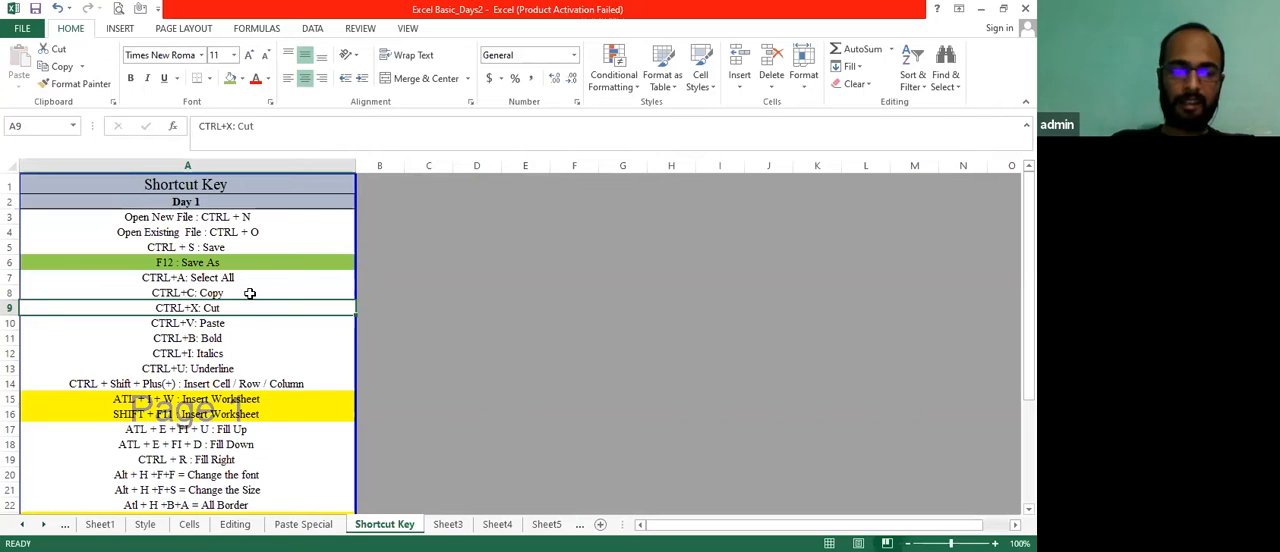
Cut the CTRL+X entry from A9 and paste it into D9
key(ctrl+x)
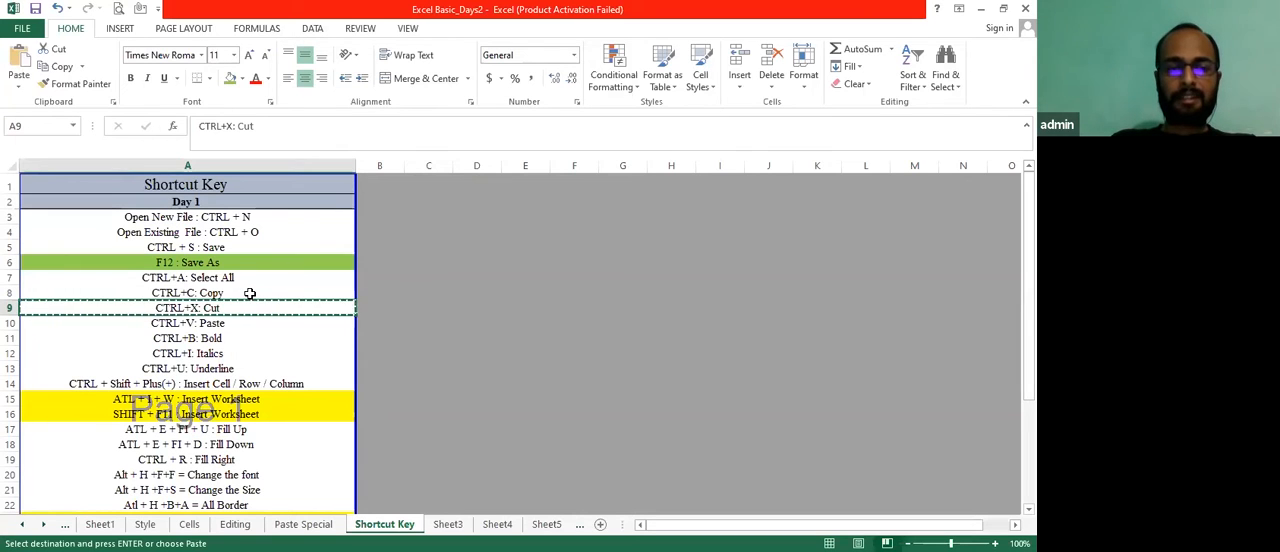
key(Right)
key(Right)
key(Right)
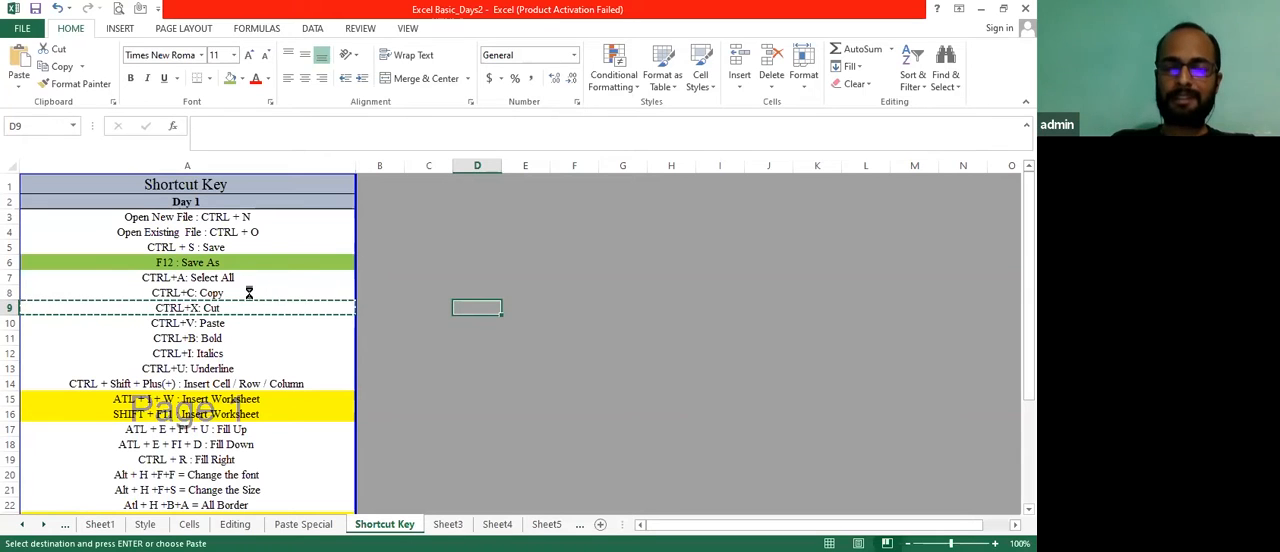
key(ctrl+v)
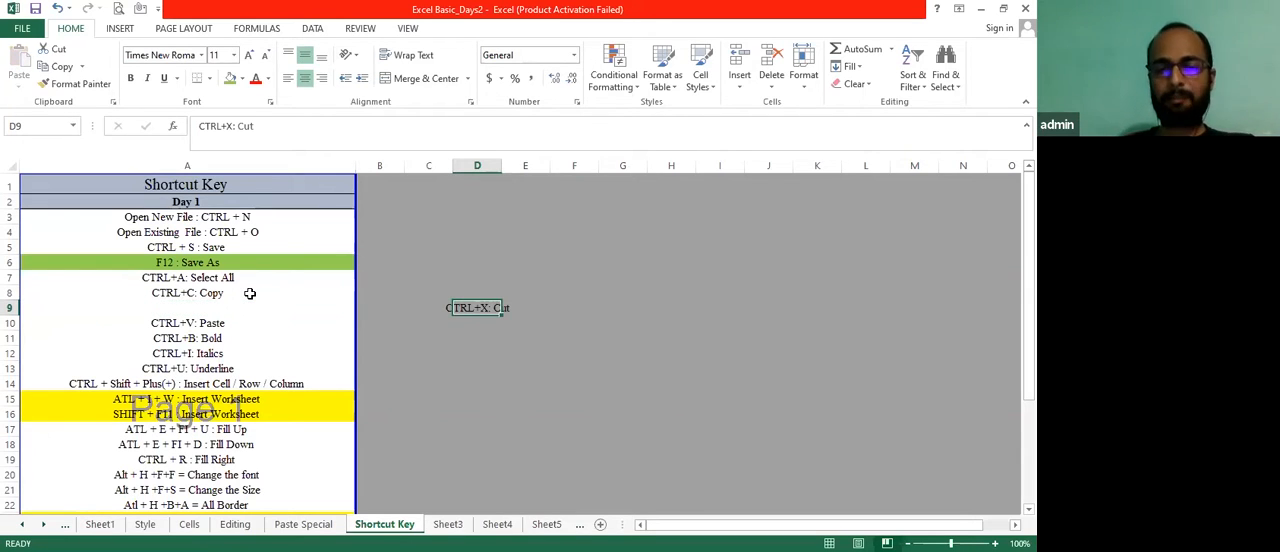
Cut the CTRL+X entry from D9 and paste it back into A9
key(ctrl+x)
key(Left)
key(Left)
key(Left)
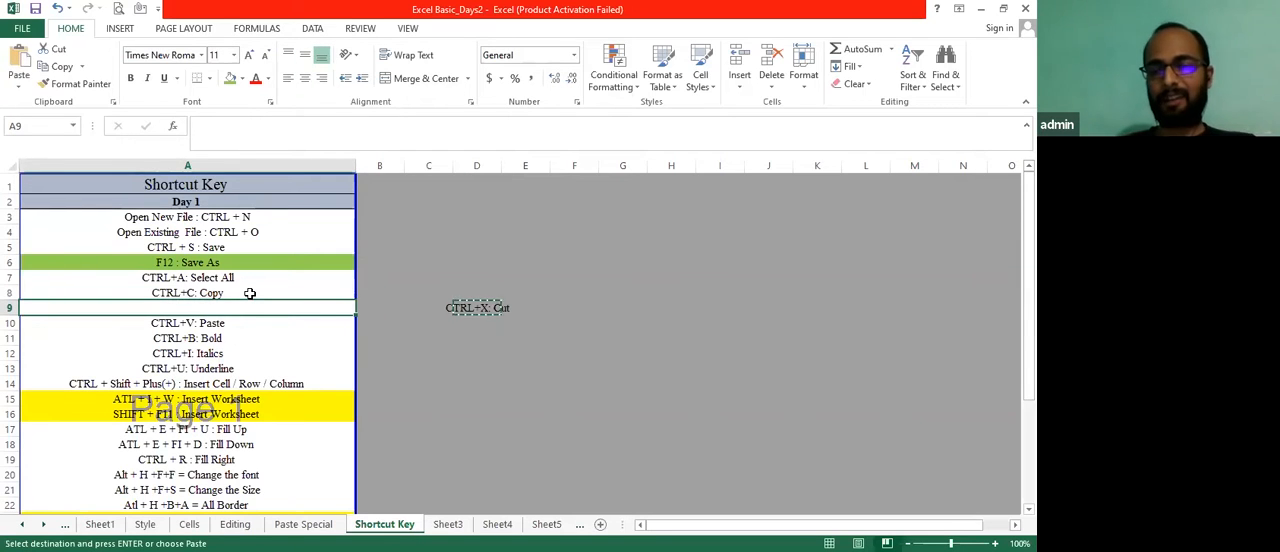
key(ctrl+v)
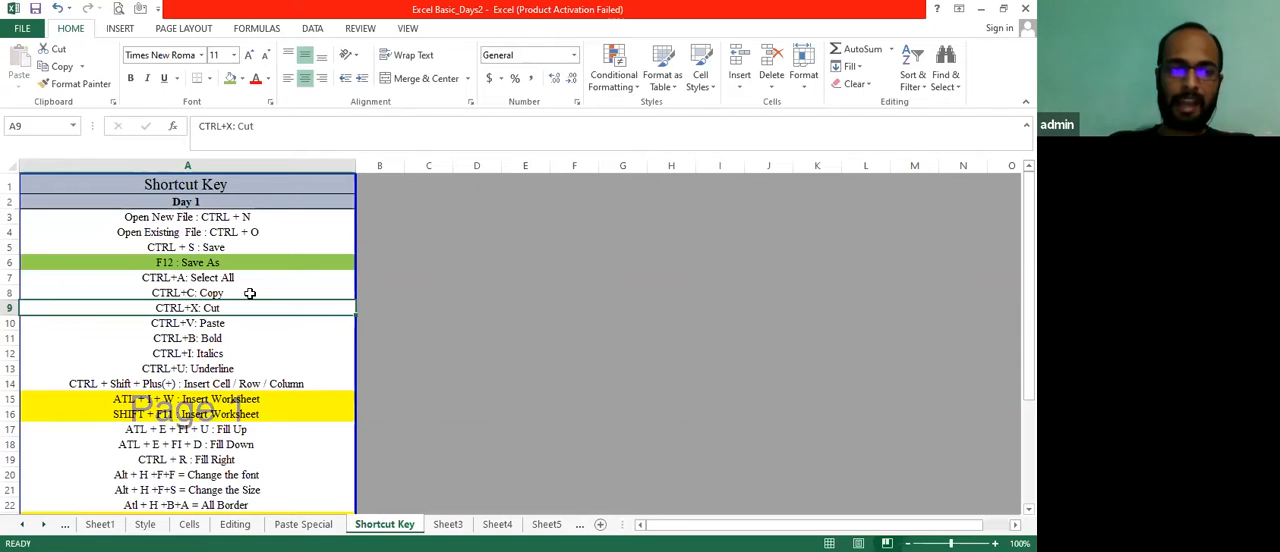
Format the CTRL+B entry in A11 as bold, the CTRL+I entry in A12 as italic, and the CTRL+U entry in A13 as underlined
key(Down)
key(Down)
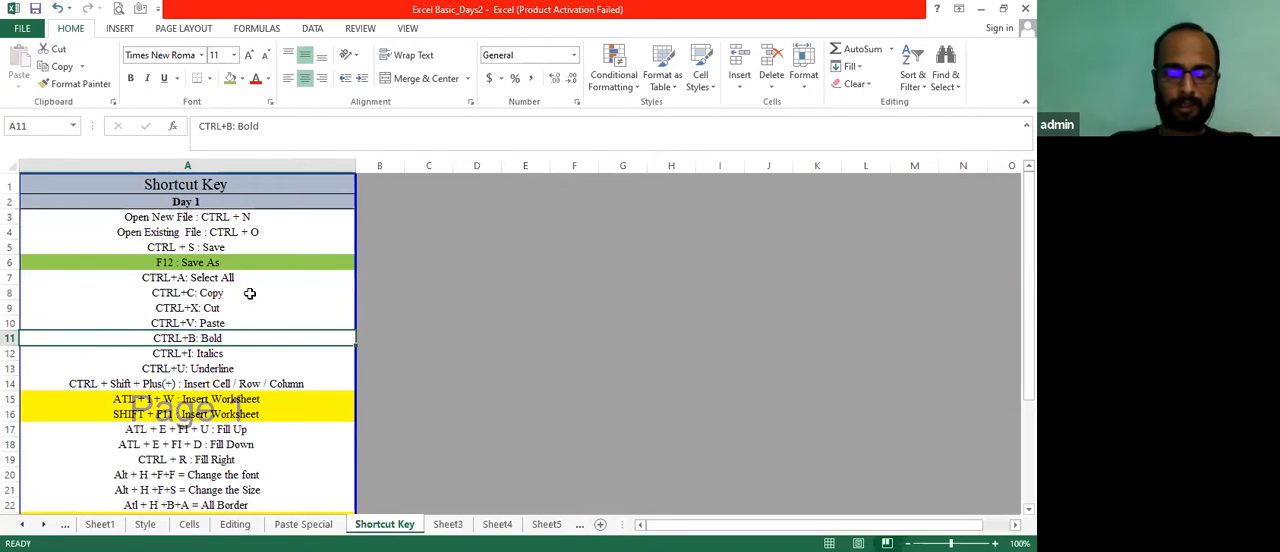
key(ctrl+b)
key(Down)
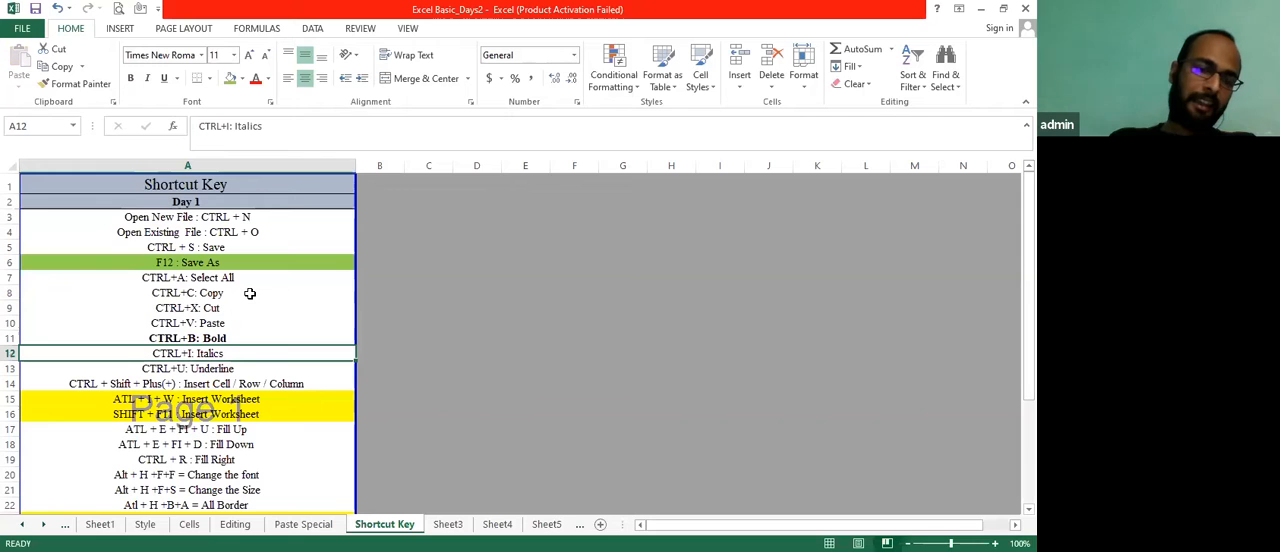
key(ctrl+i)
key(Down)
key(ctrl+u)
key(Down)
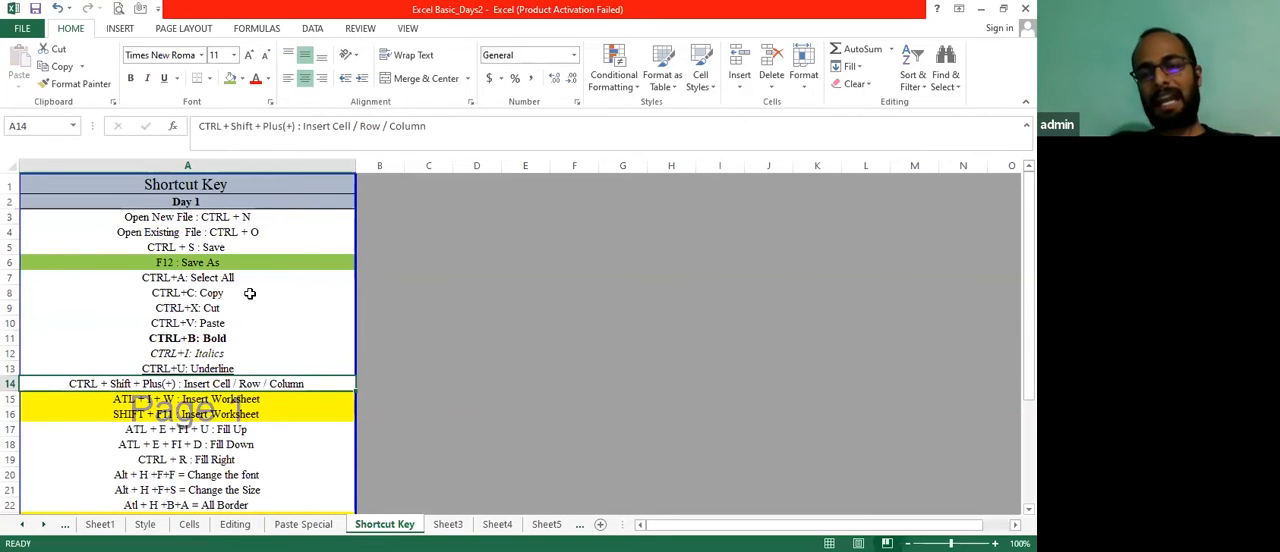
key(Down)
key(Down)
key(Down)
key(Down)
key(Up)
key(Right)
key(Left)
key(Right)
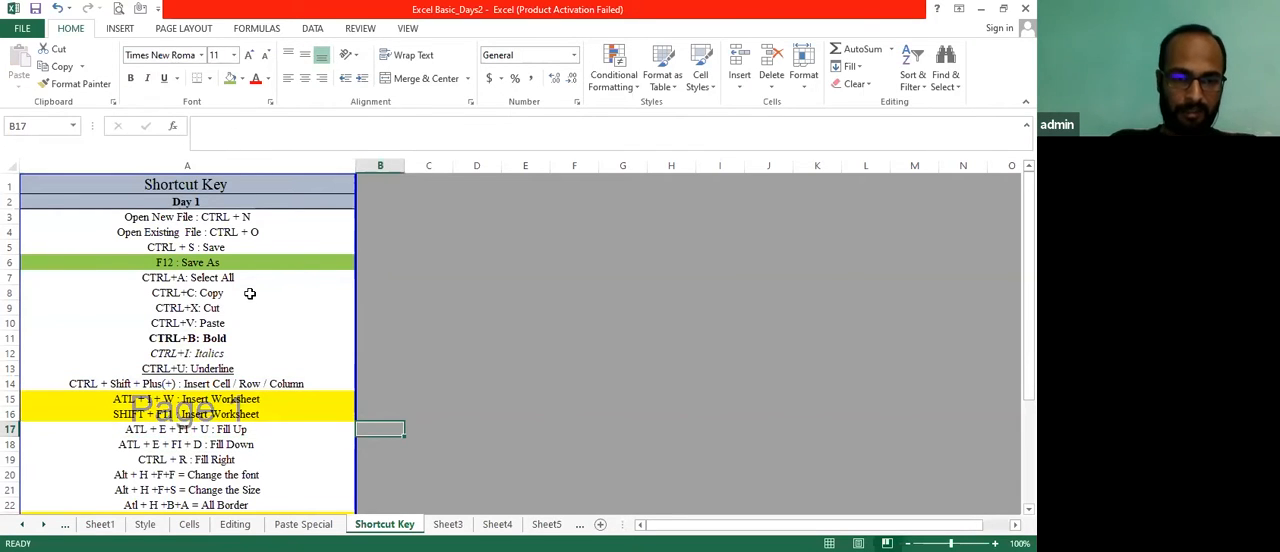
key(alt)
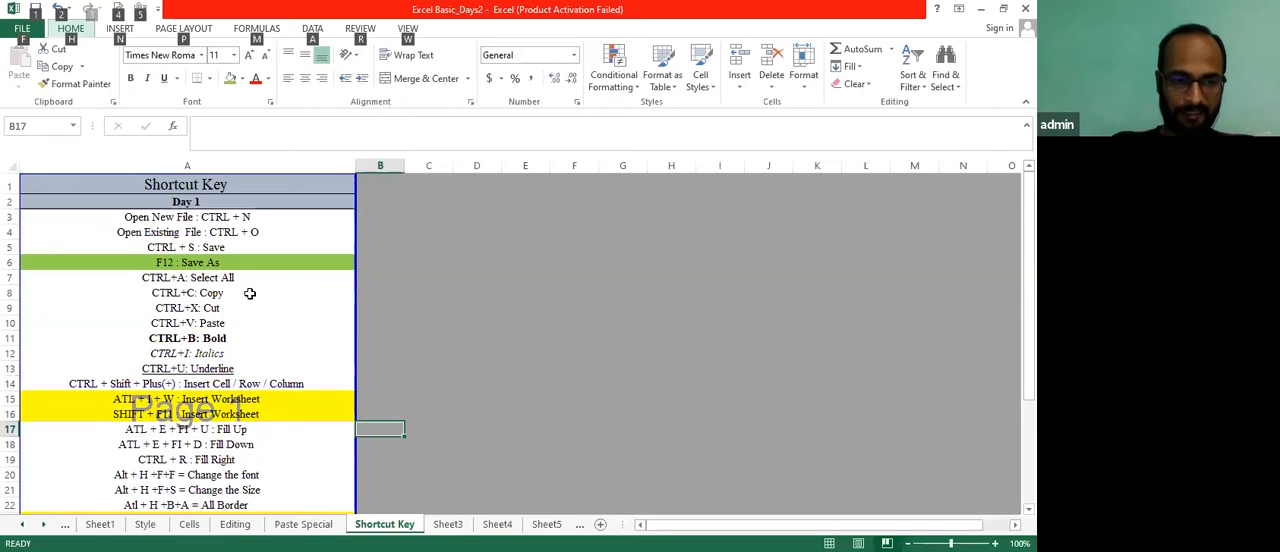
key(Escape)
key(Right)
key(Left)
key(Up)
key(Left)
key(Up)
key(Down)
key(Up)
key(Down)
key(Down)
key(Down)
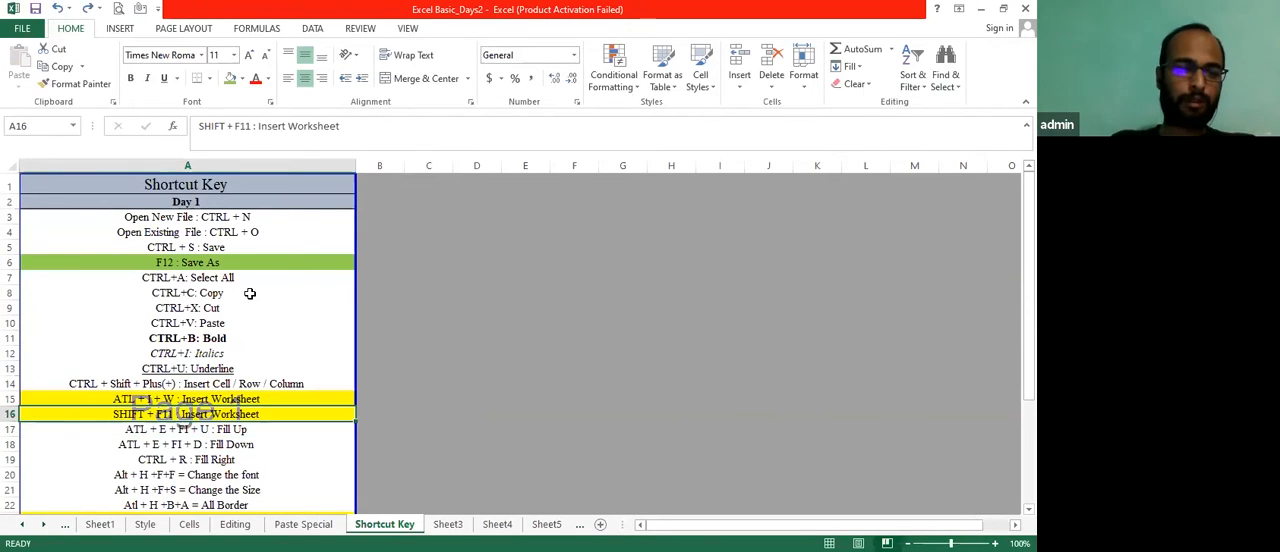
Fill the CTRL + R entry from A19 right into B19
key(Down)
key(Right)
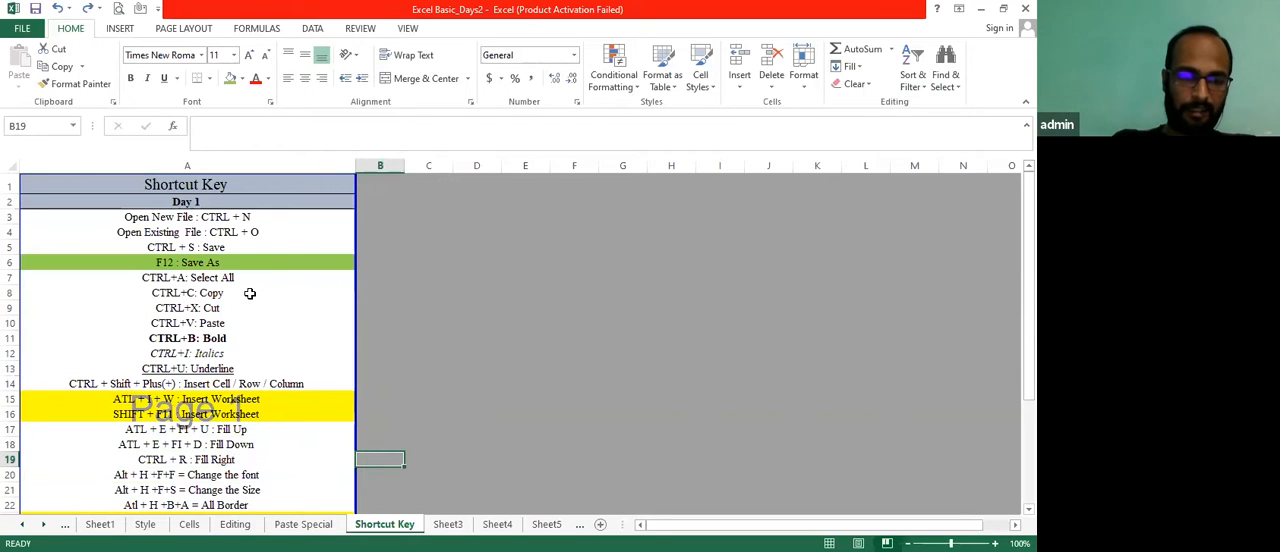
key(ctrl+r)
key(Down)
key(Left)
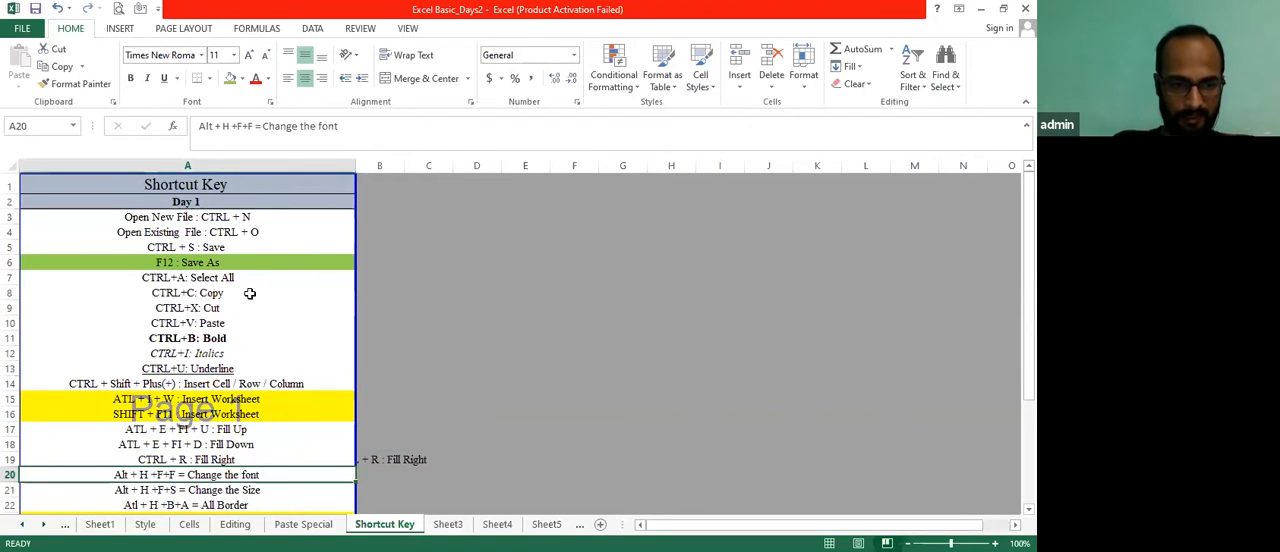
With A20 selected, display the Home key tips to examine the font-change sequence, and dismiss them
key(alt)
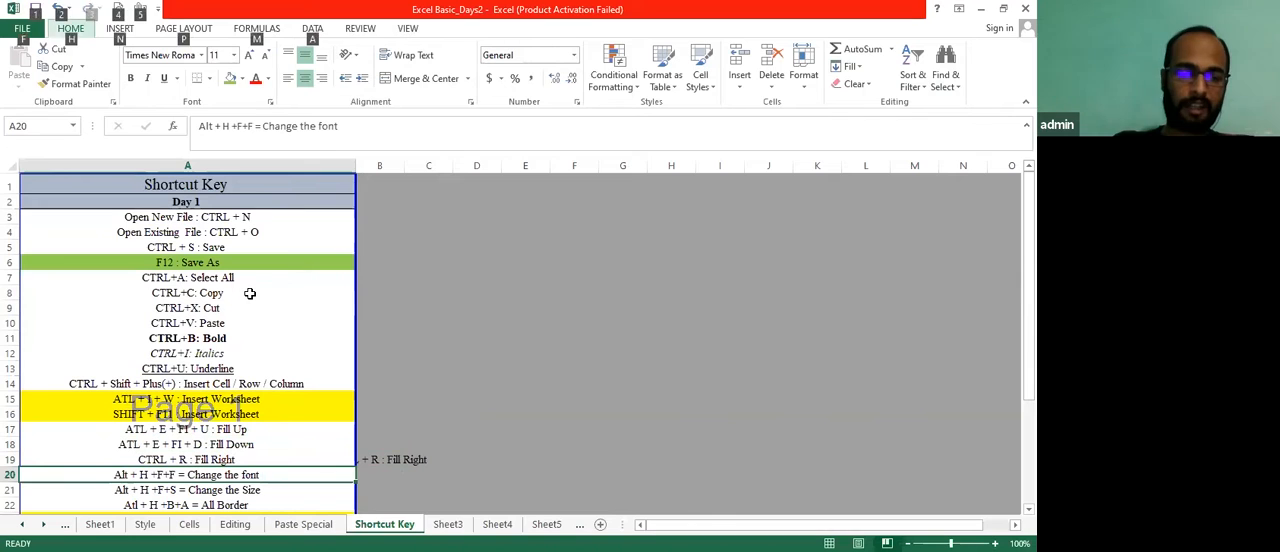
key(h)
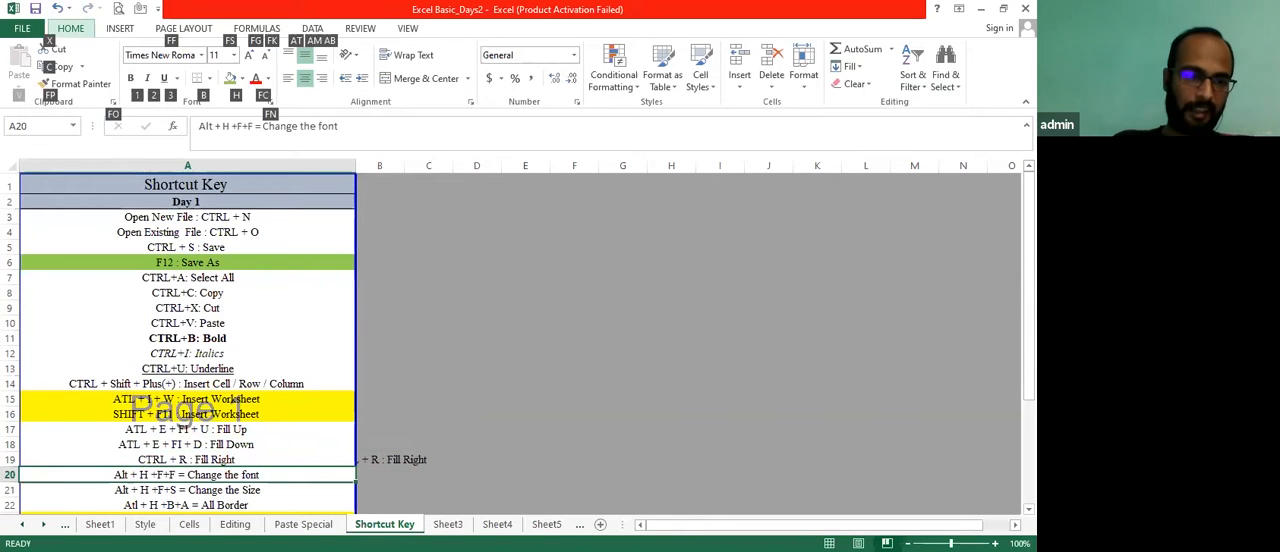
key(Escape)
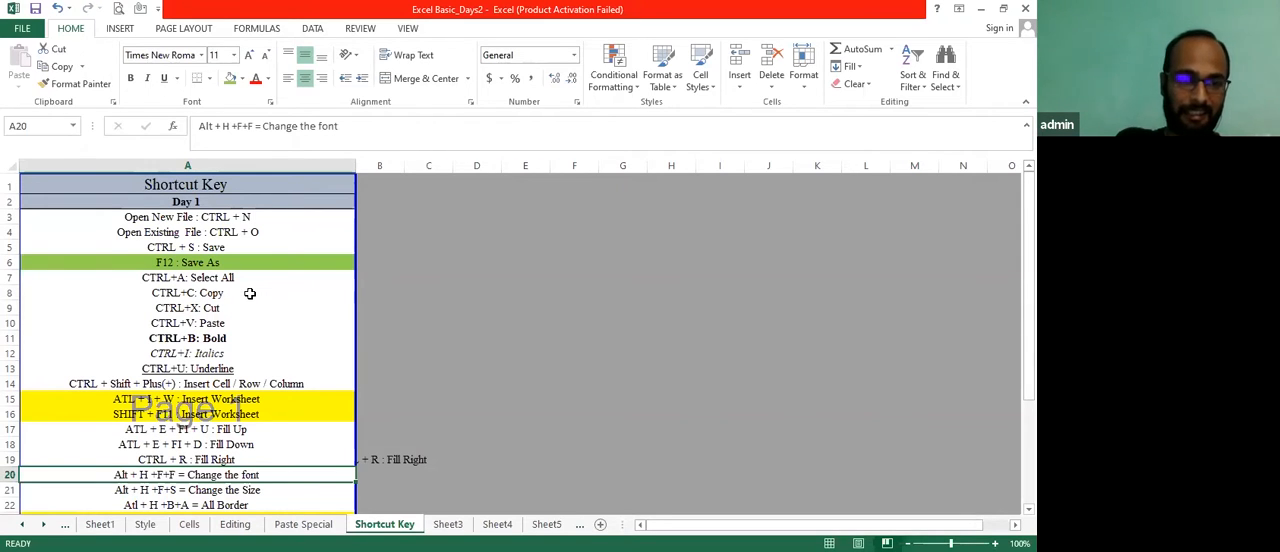
Clear the filled CTRL + R entry from B19
key(Up)
key(Right)
key(Delete)
key(Left)
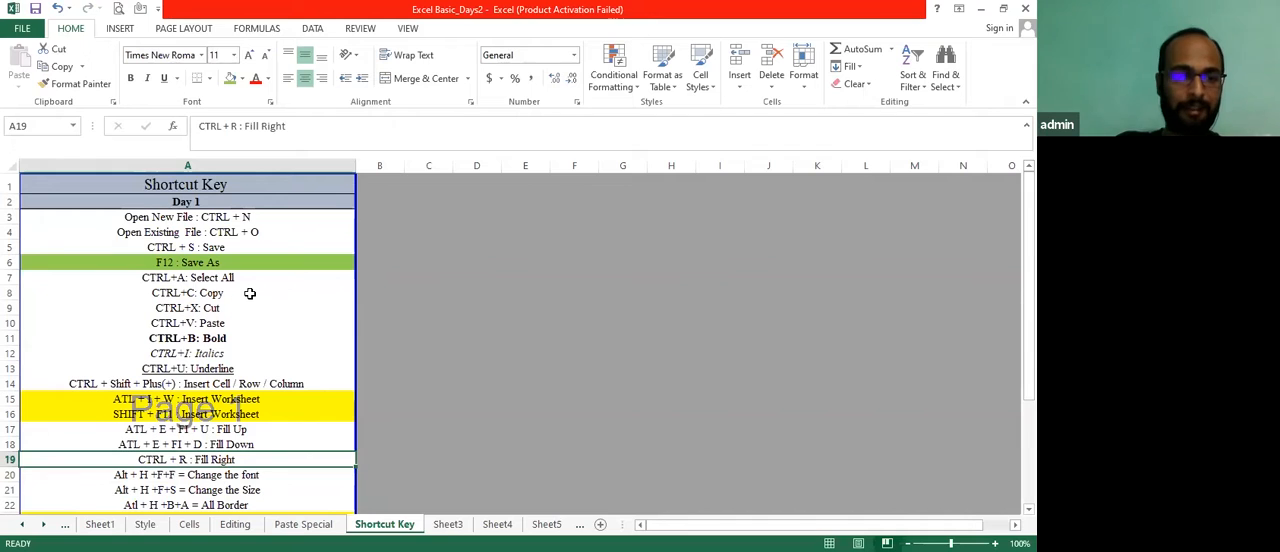
With A21 selected, display the Home key tips to examine the font-size sequence, and dismiss them
key(Down)
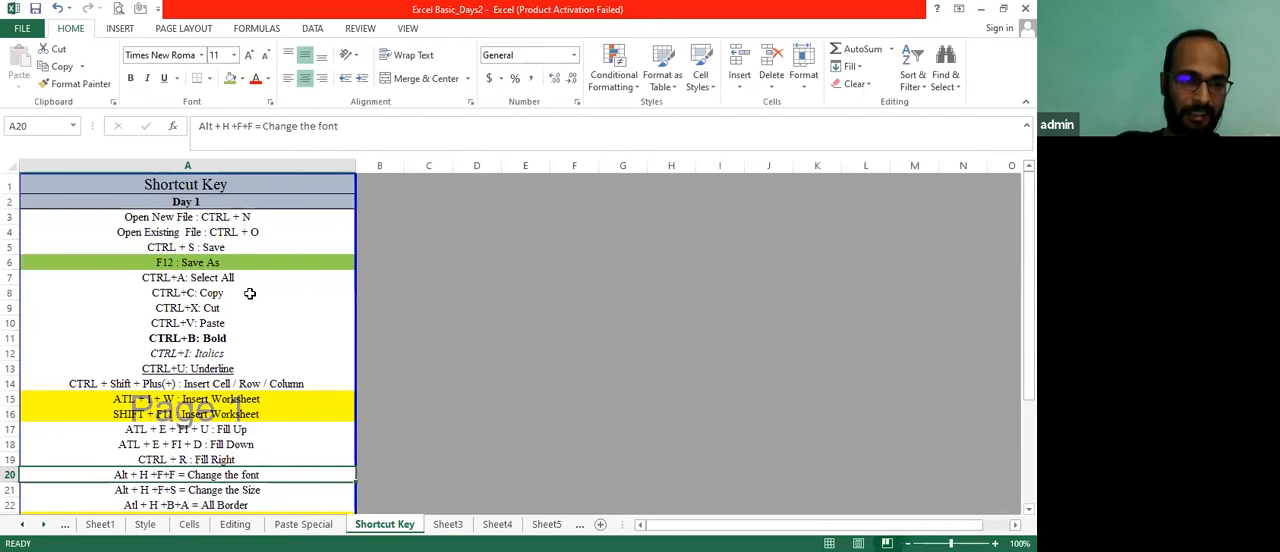
key(Down)
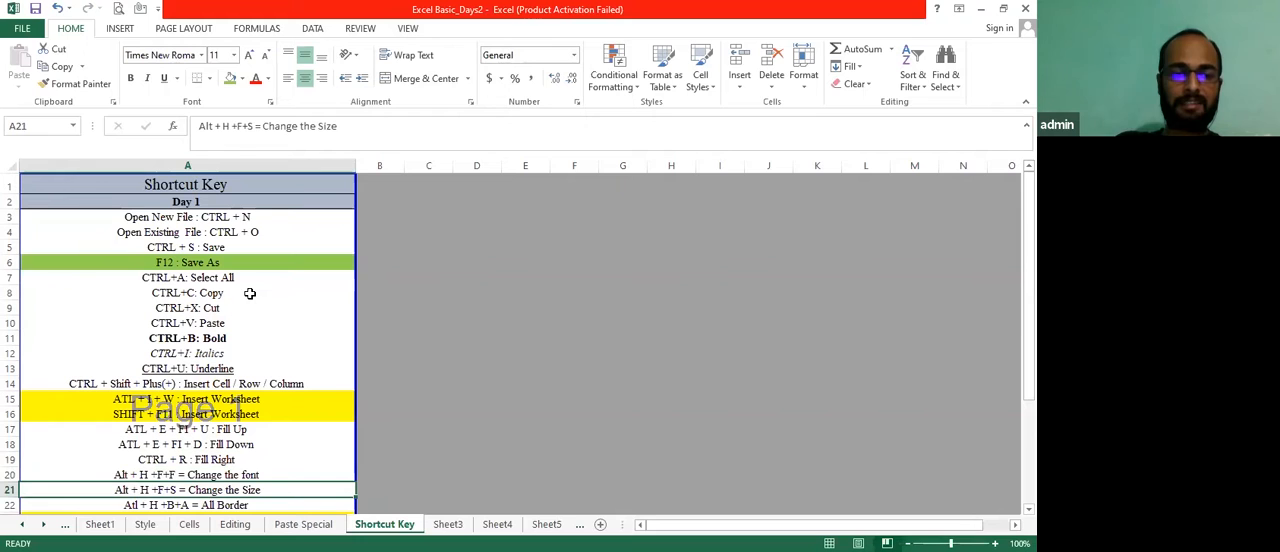
scroll(250, 293, down, 1)
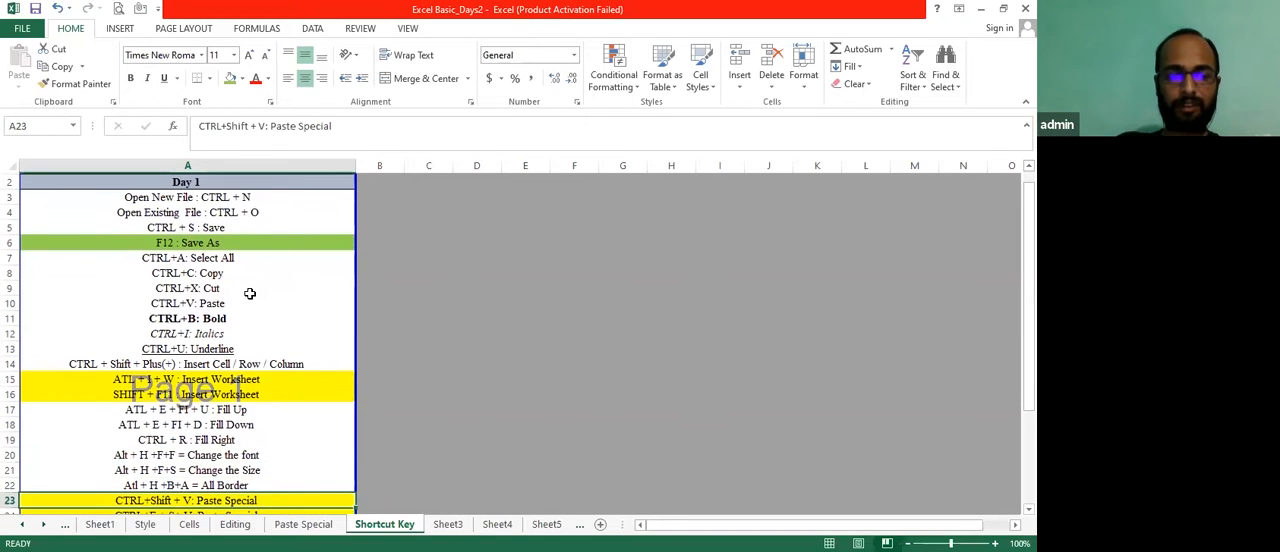
key(alt)
key(h)
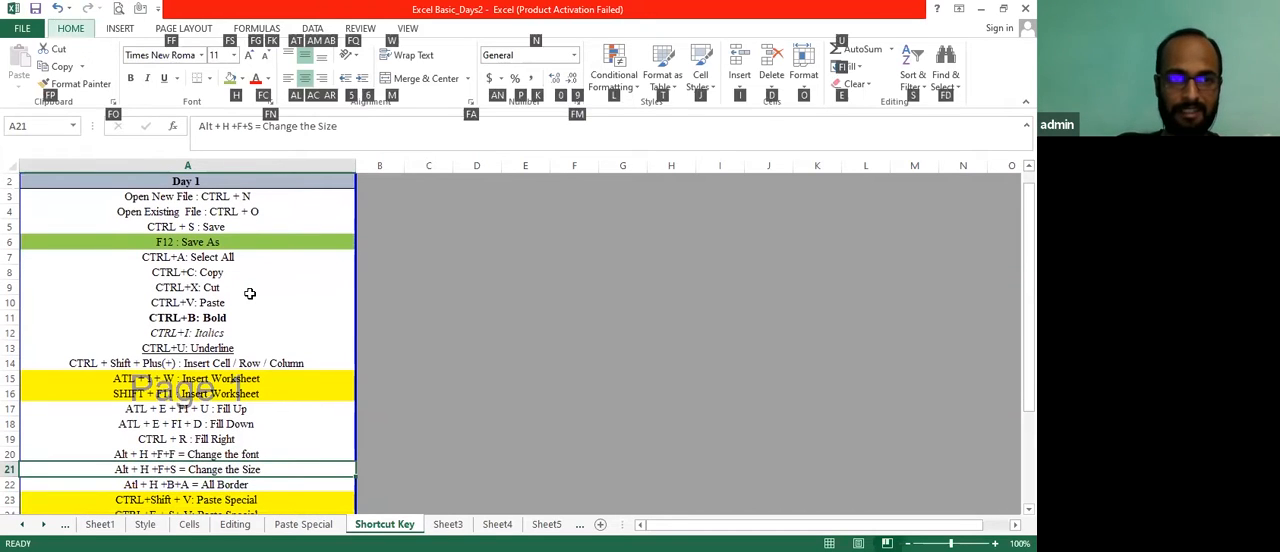
key(Escape)
key(Escape)
Apply All Borders to the shortcut entries in A17:A22, and undo the borders
key(Down)
key(shift+Up)
key(shift+Up)
key(shift+Up)
key(shift+Up)
key(shift+Up)
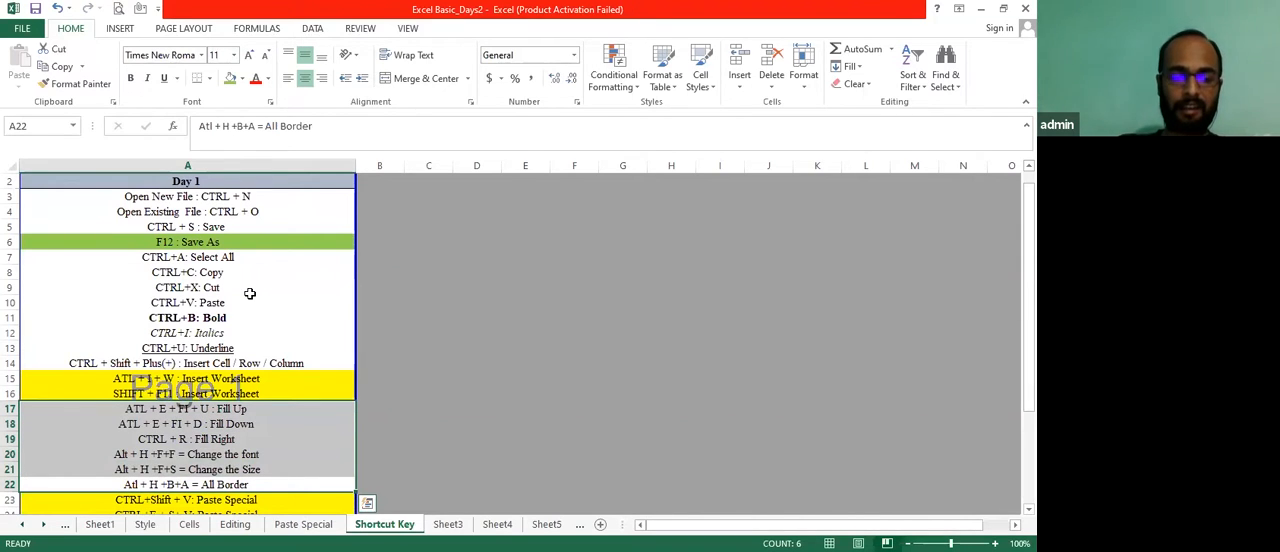
key(alt)
key(h)
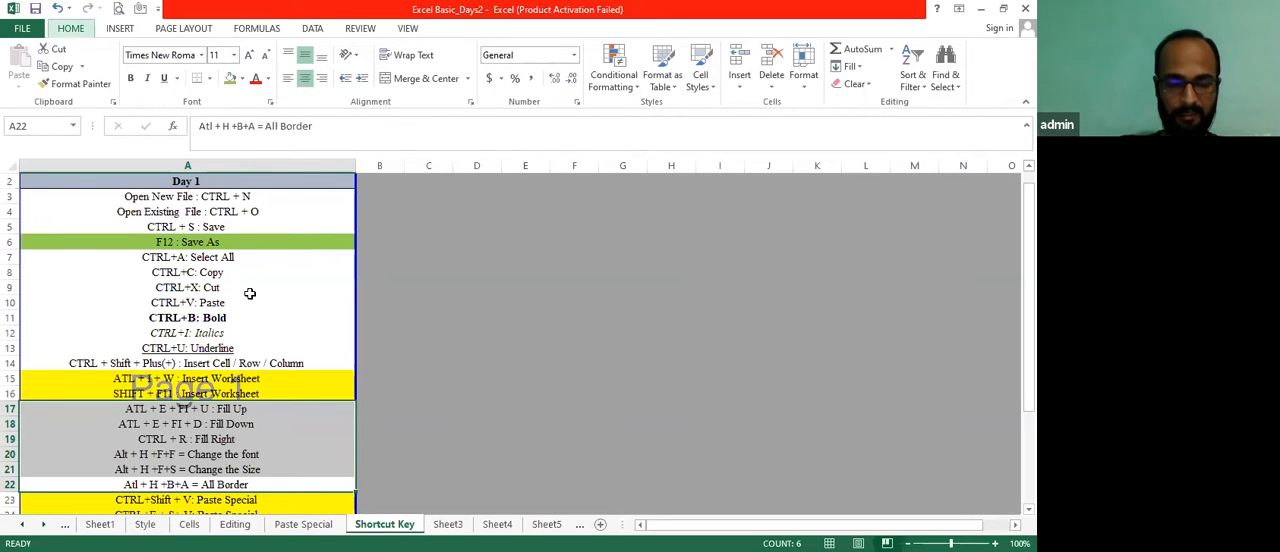
key(b)
key(a)
key(ctrl+z)
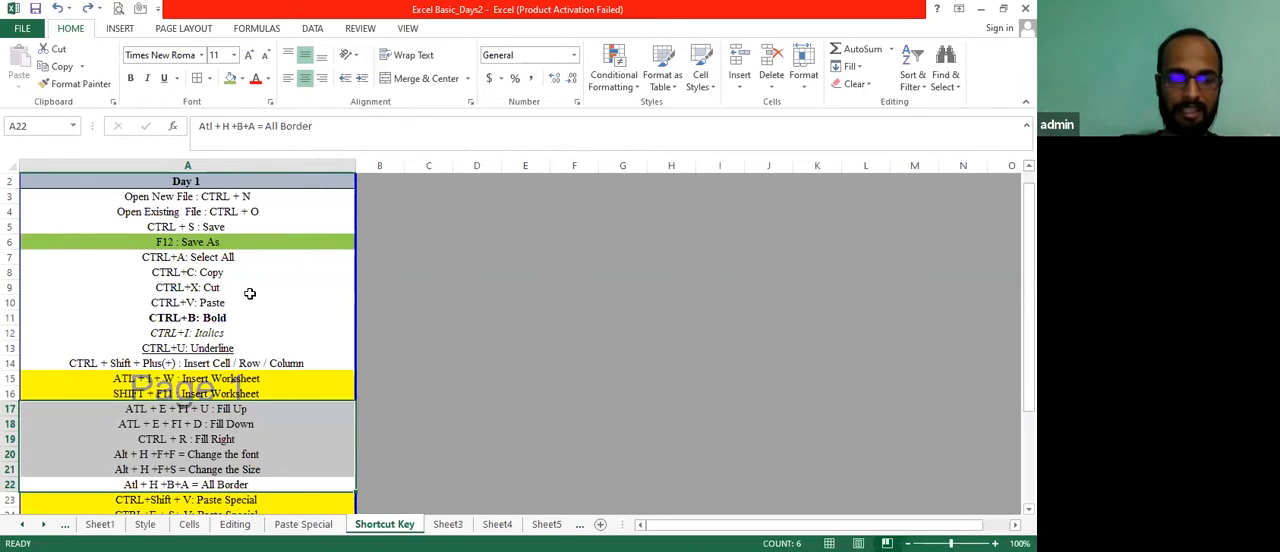
Review the remaining shortcuts down to the Master Guidance note in A29, and return to the top of the sheet
key(Down)
key(Down)
key(Down)
key(Down)
key(Down)
key(Down)
key(Down)
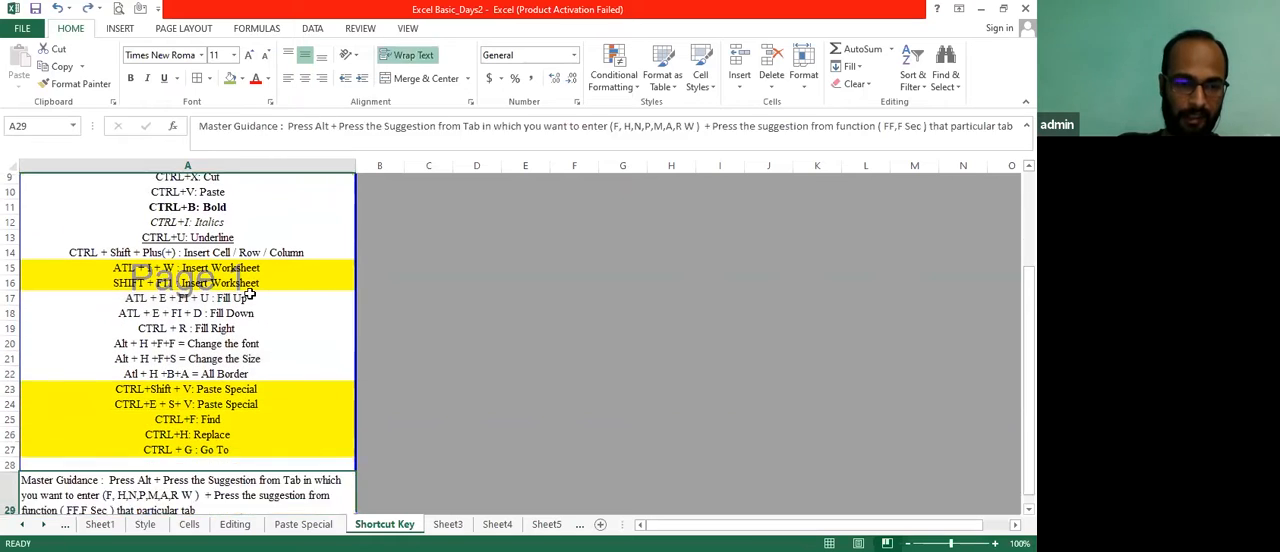
key(Up)
key(Down)
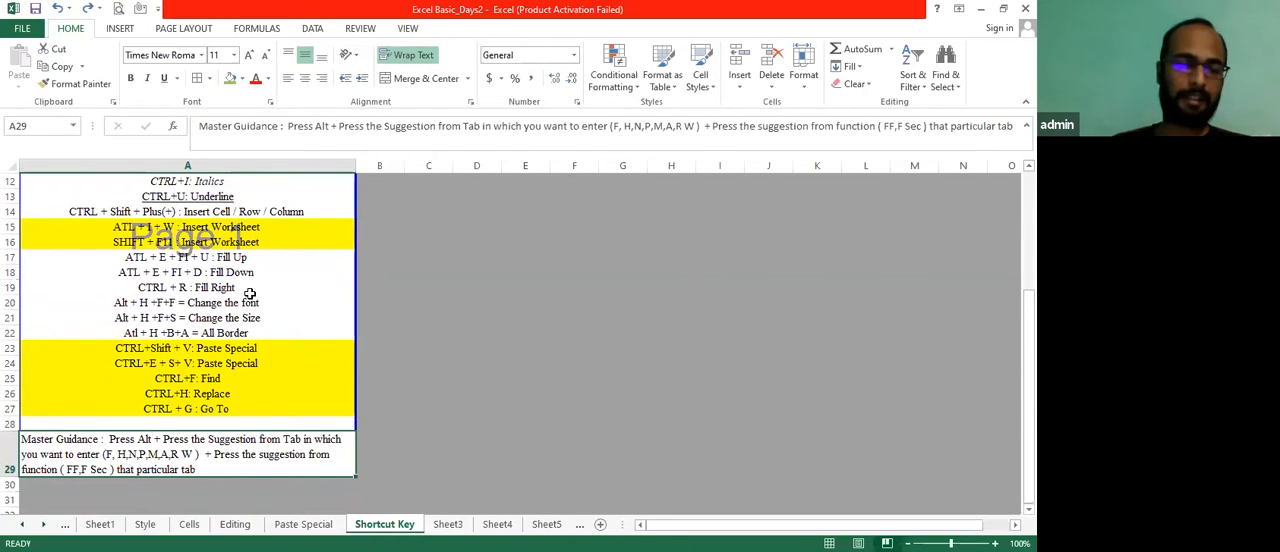
click(484, 300)
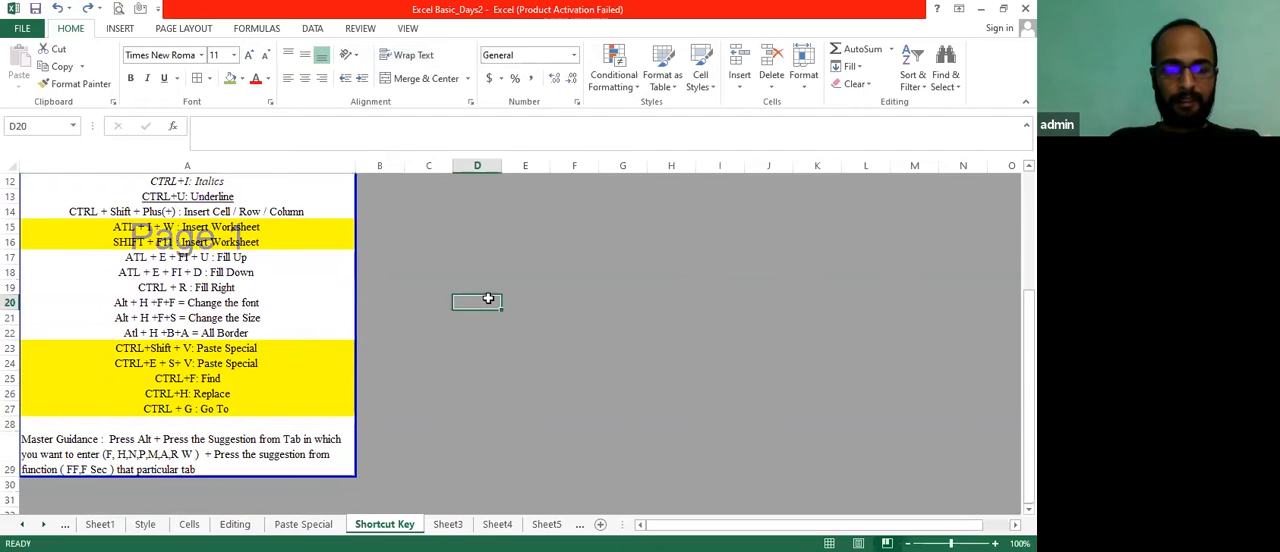
click(362, 258)
key(Up)
key(ctrl+Up)
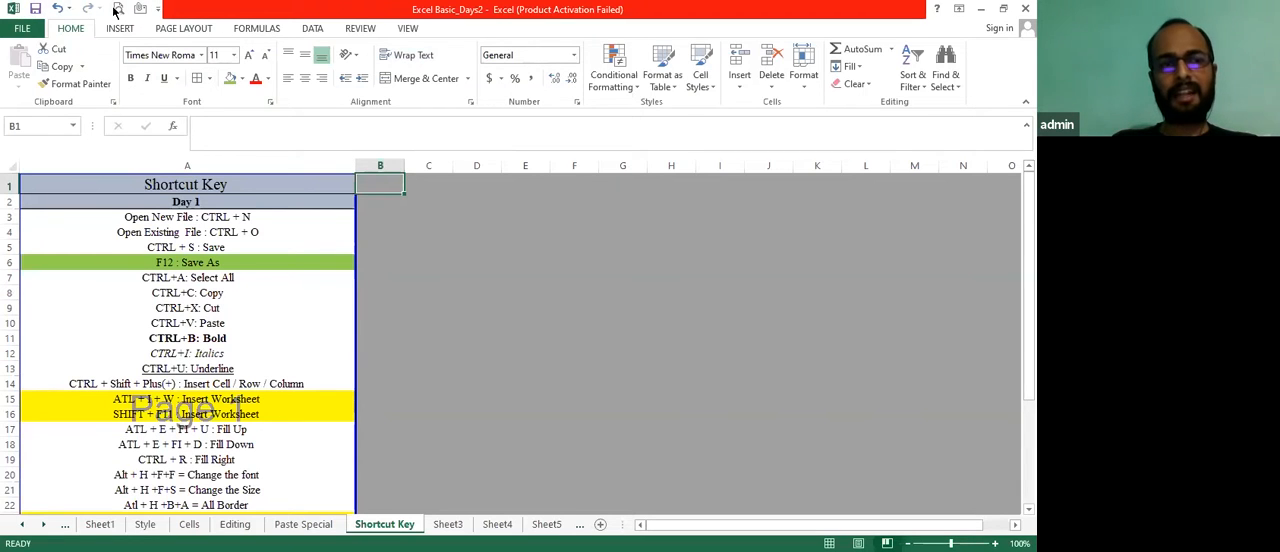
Open the workbook's Info page to view its file commands, and return to the worksheet
click(22, 30)
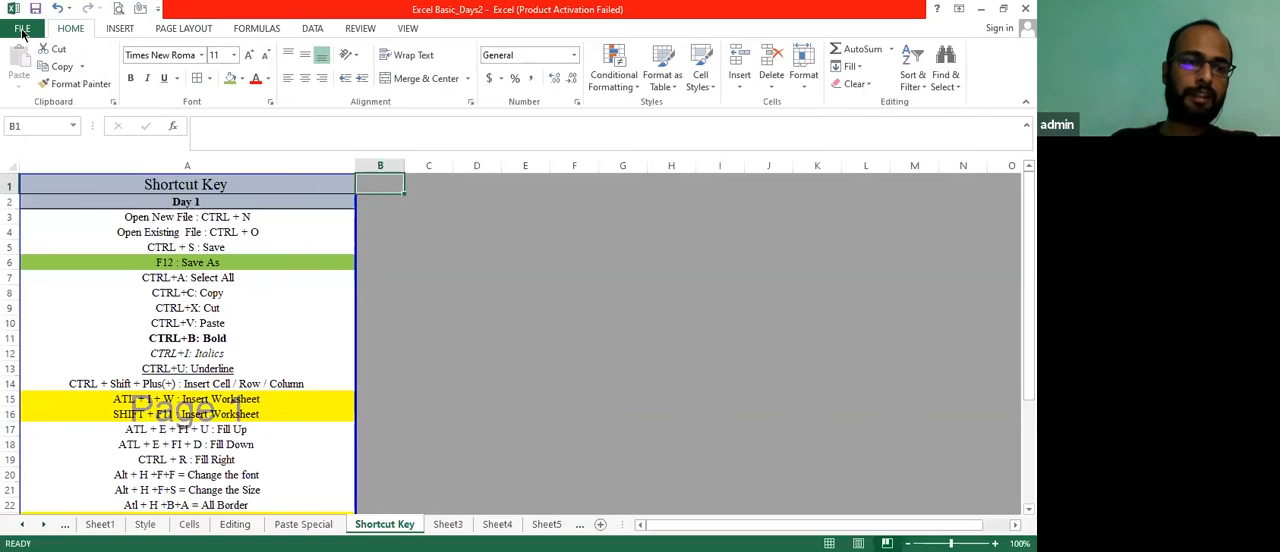
click(22, 34)
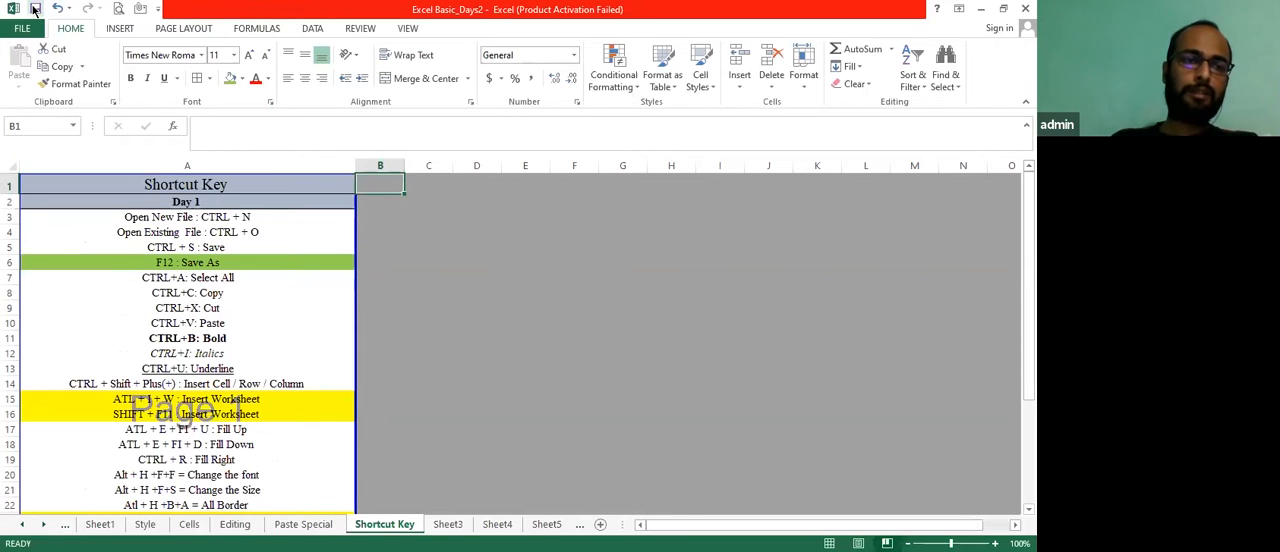
click(35, 10)
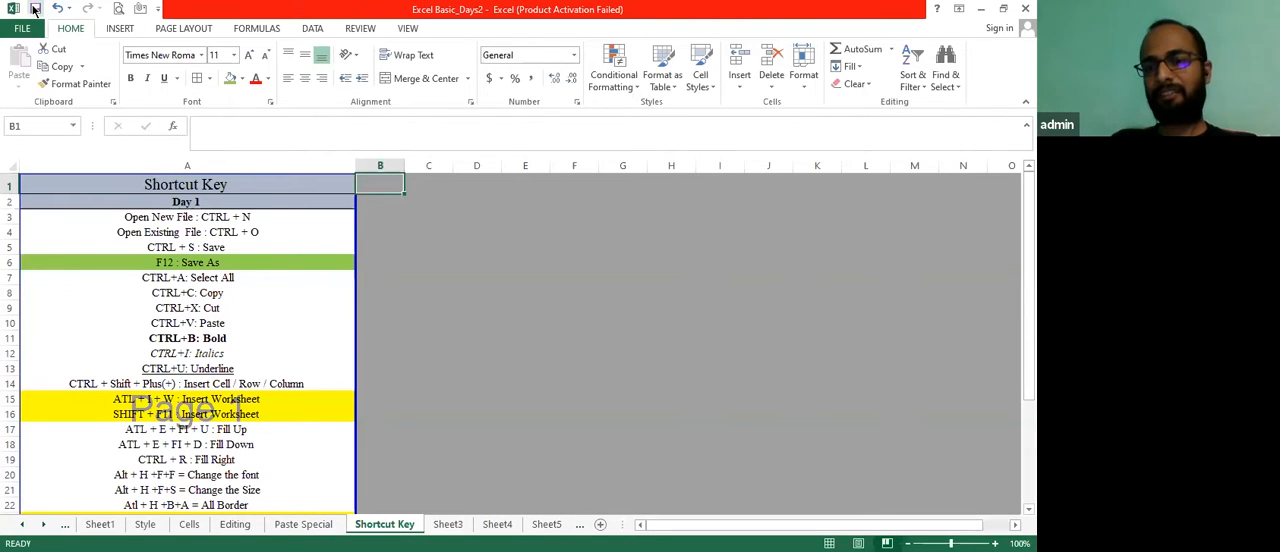
click(35, 10)
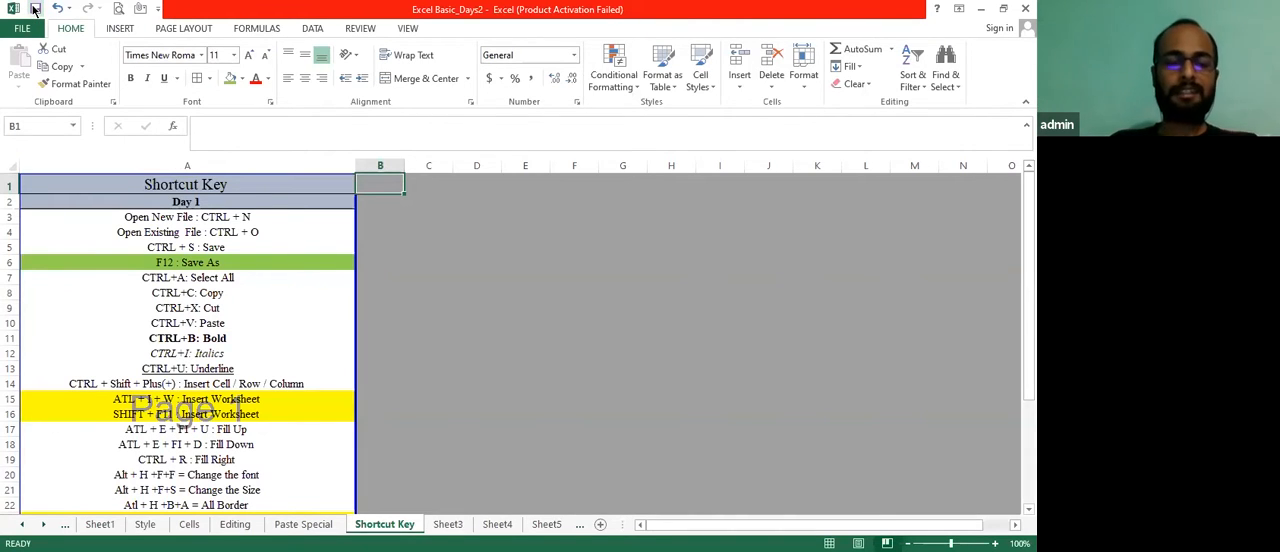
key(alt+f)
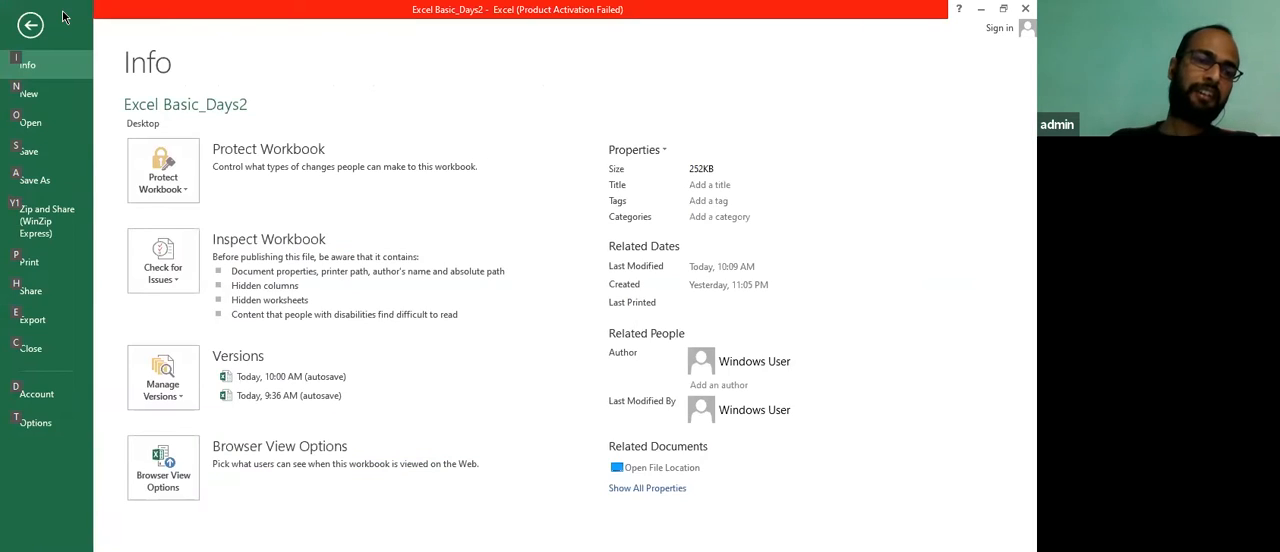
key(Escape)
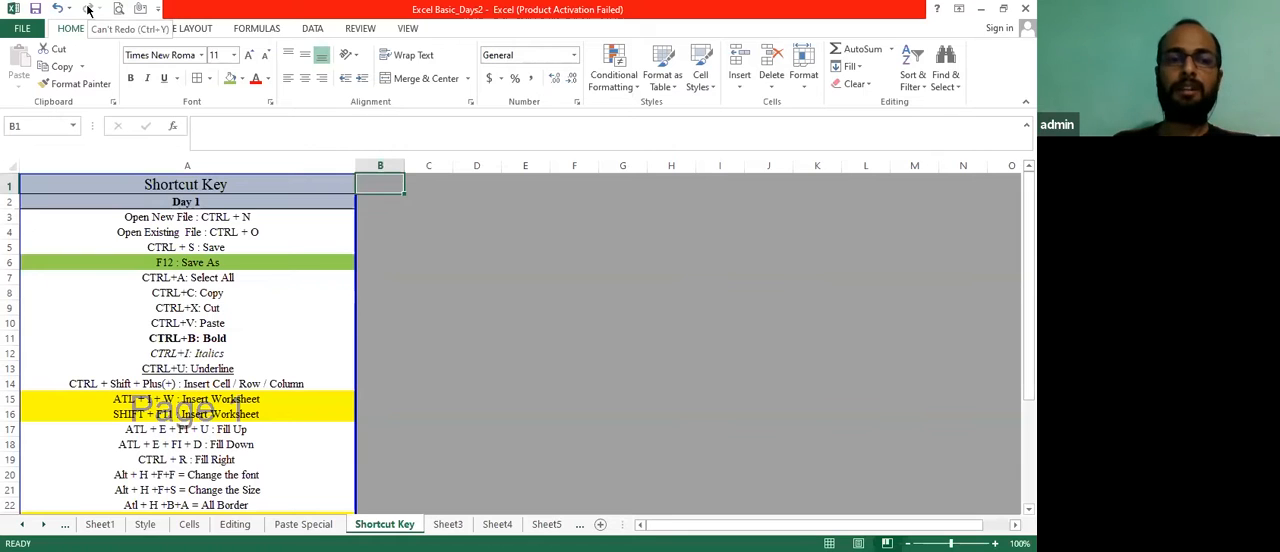
Clear the CTRL+B entry from A11
key(Down)
key(Down)
key(Left)
key(Down)
key(Down)
key(Down)
key(Down)
key(Down)
key(Down)
key(Down)
key(Down)
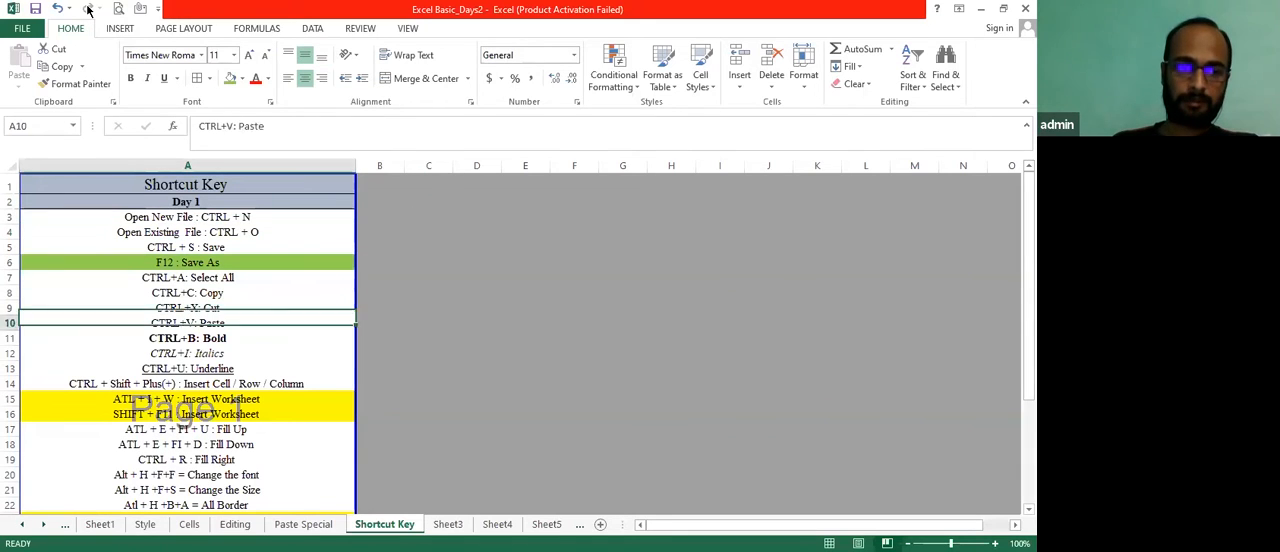
key(Delete)
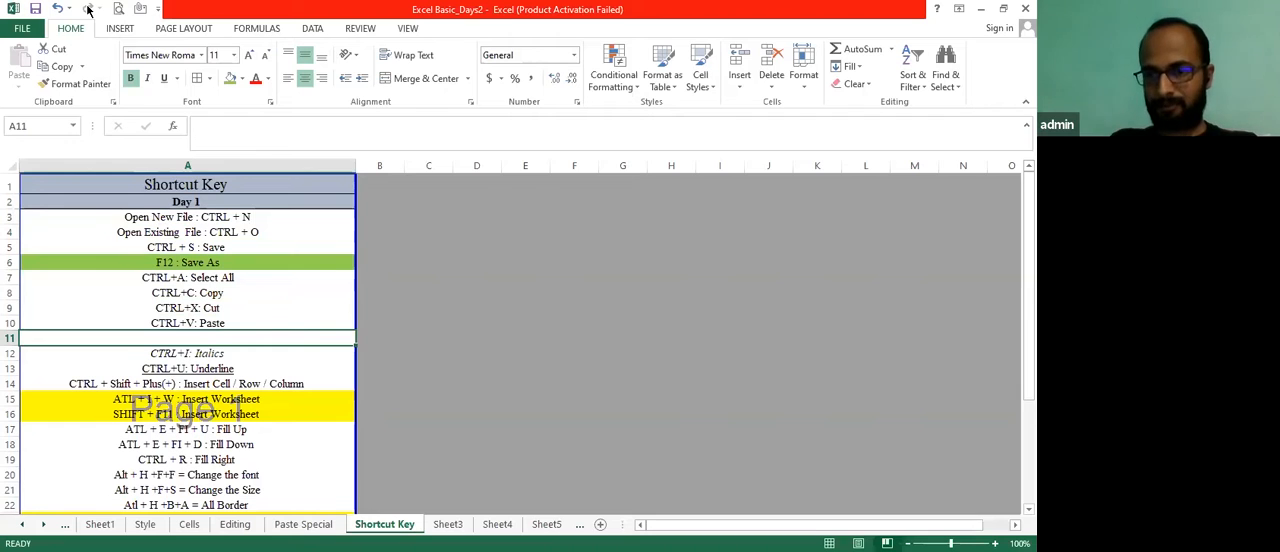
Clear the CTRL+V entry from A10
key(Down)
key(Right)
key(Up)
key(Up)
key(Left)
key(Right)
key(Up)
key(Up)
key(Left)
key(Down)
key(Down)
key(Down)
key(Up)
key(Delete)
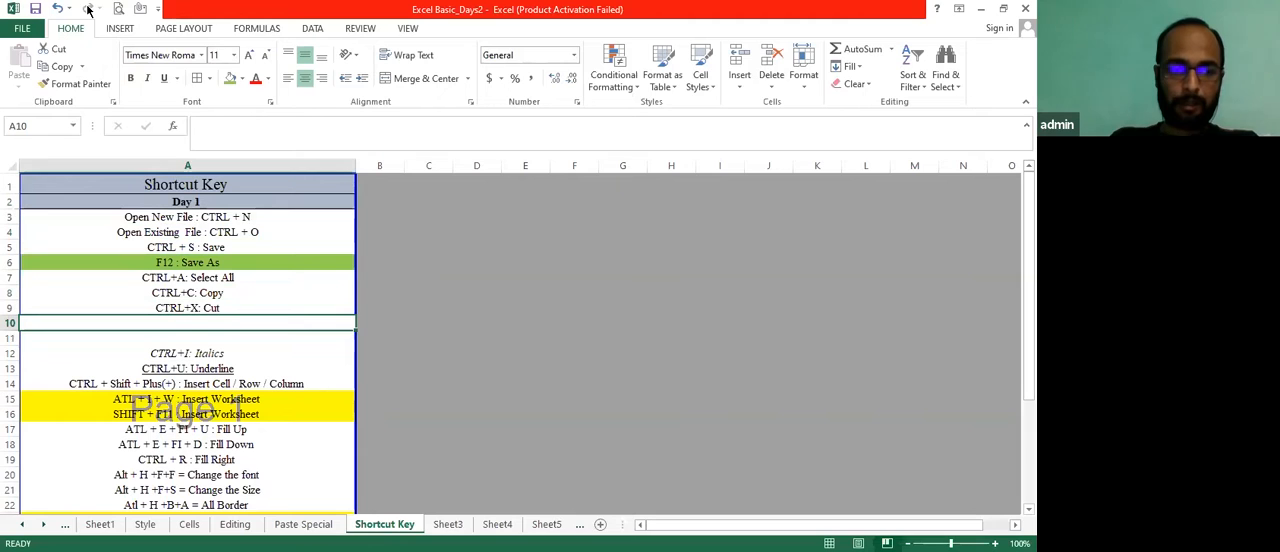
Undo the clearing of the A10 and A11 entries
click(88, 9)
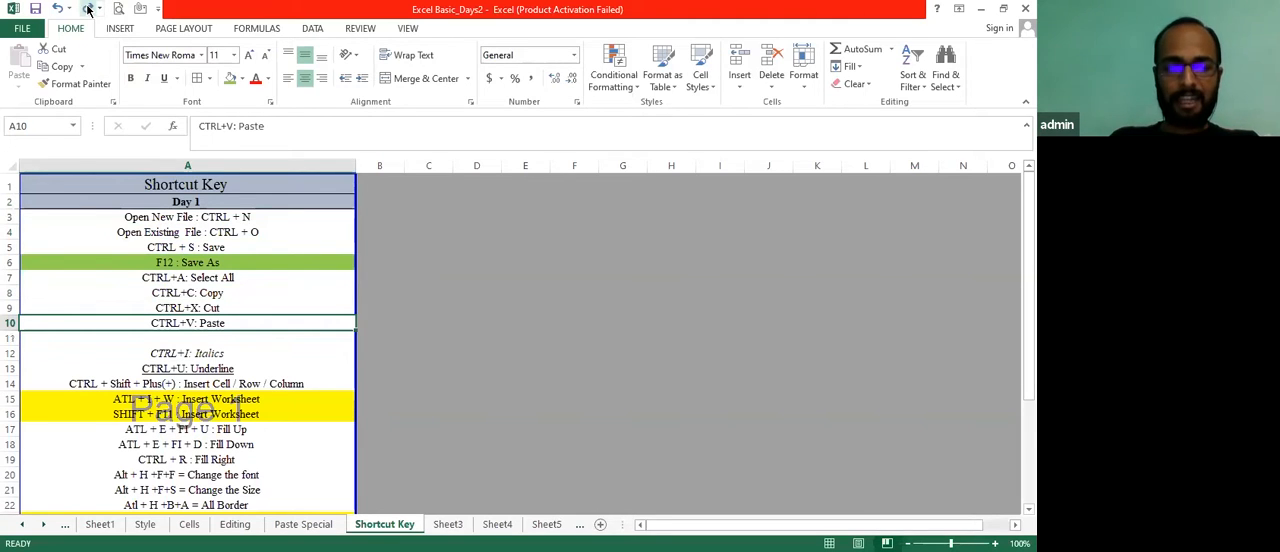
click(88, 9)
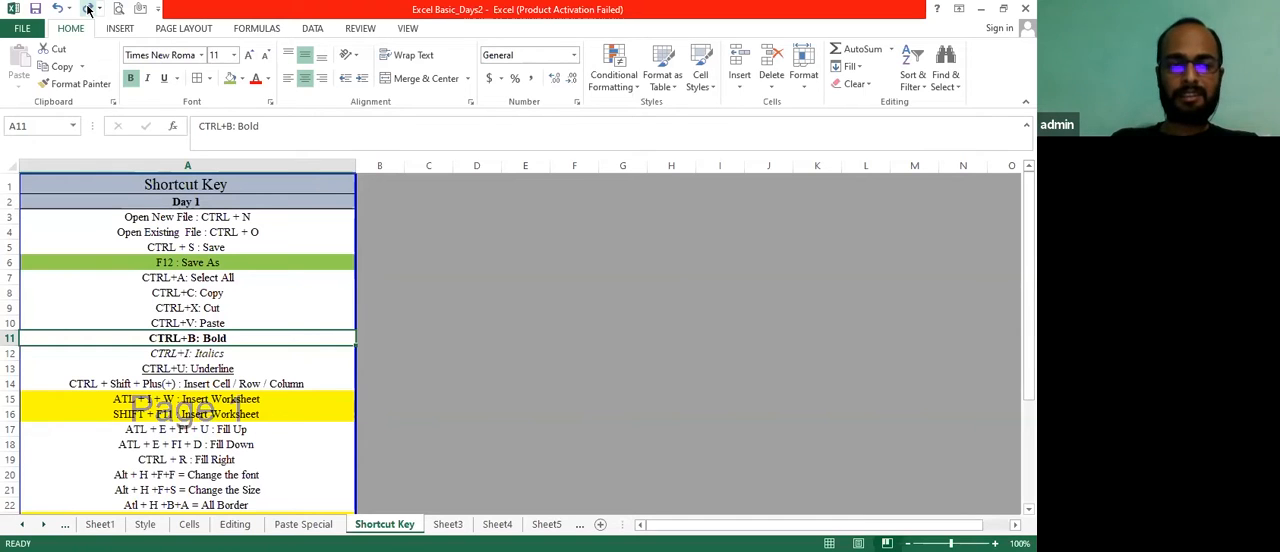
key(Down)
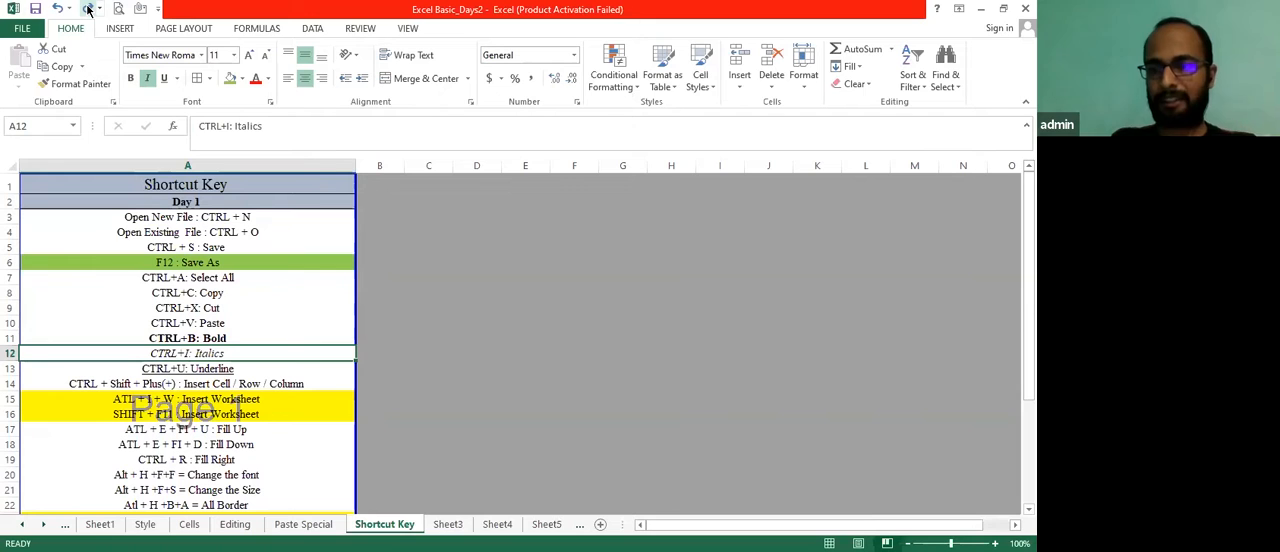
key(Right)
key(Right)
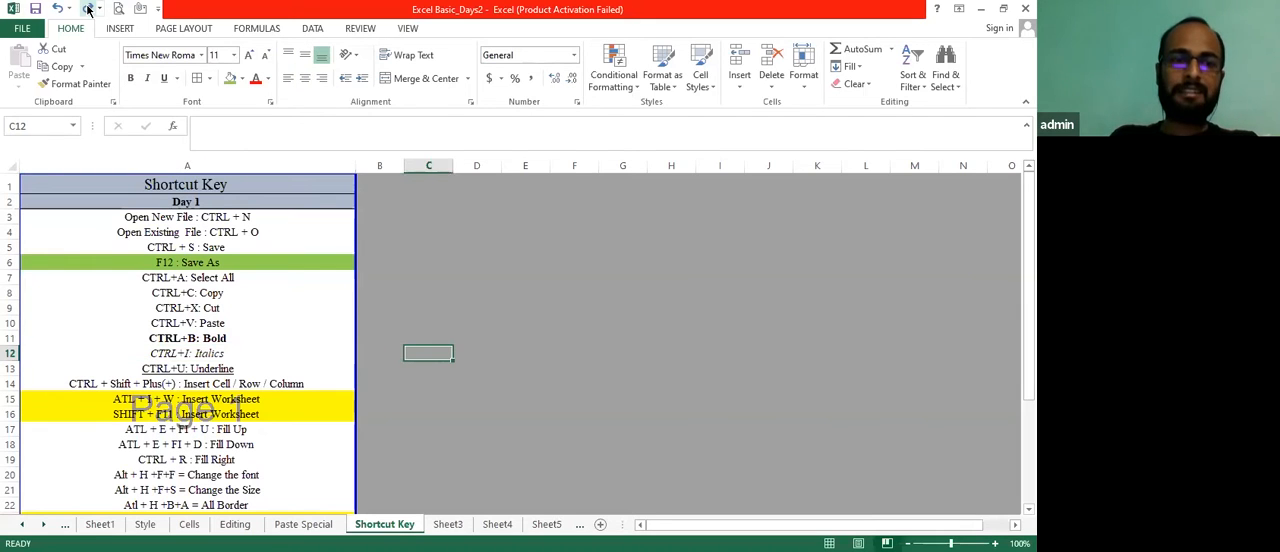
Cut the CTRL+B entry from A11 and paste it into D11
key(Left)
key(Left)
key(Up)
key(ctrl+c)
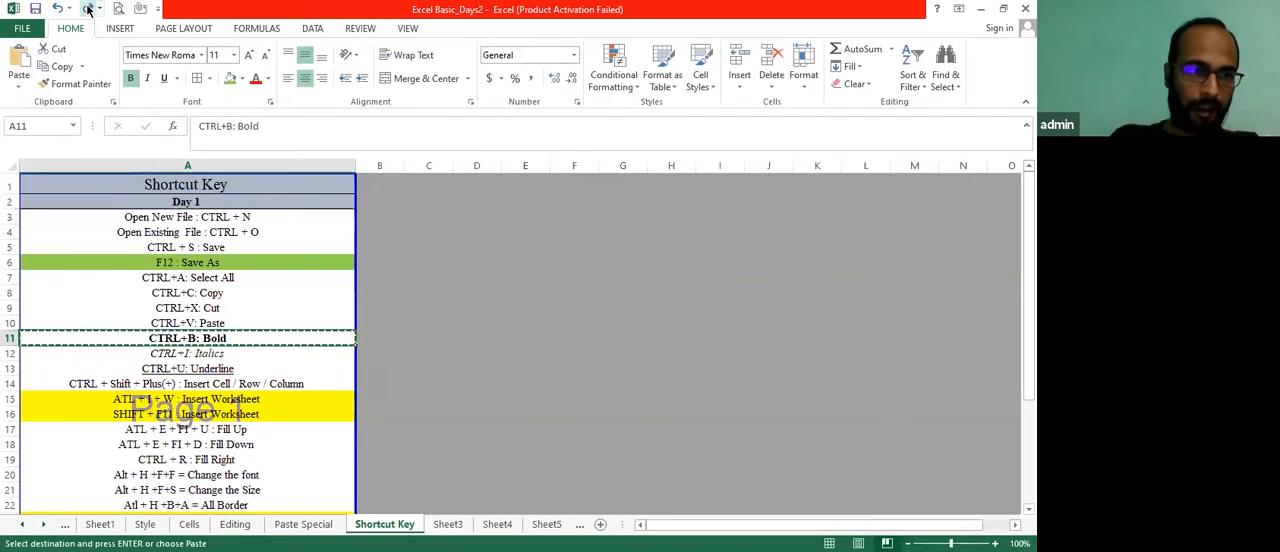
key(Right)
key(Right)
key(Right)
click(88, 8)
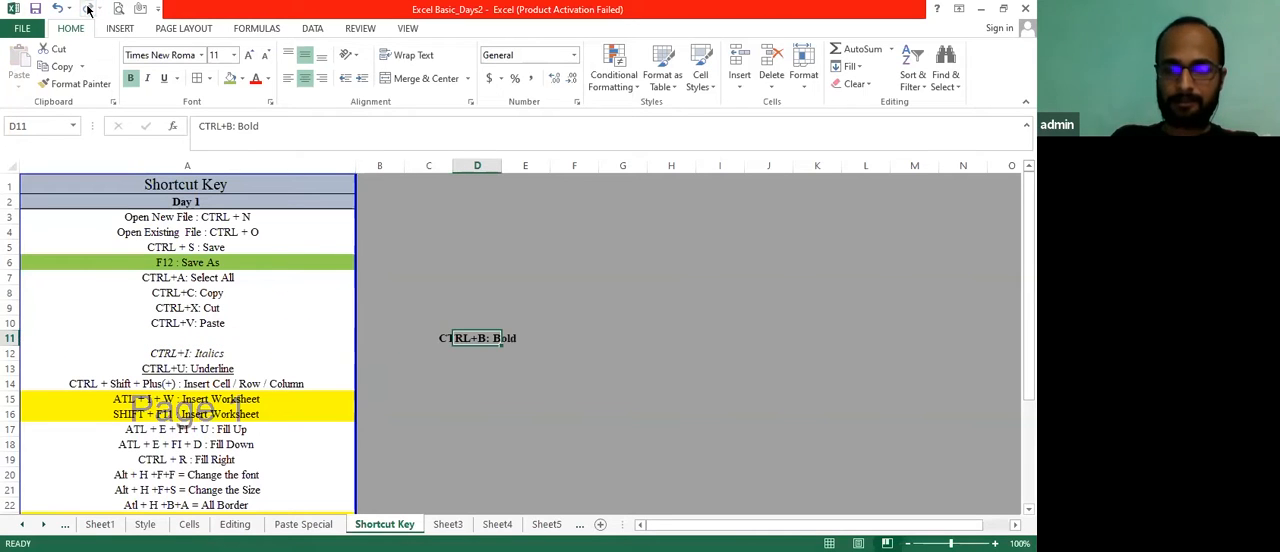
Undo the move of the CTRL+B entry to D11, redo it, and undo it again
click(88, 8)
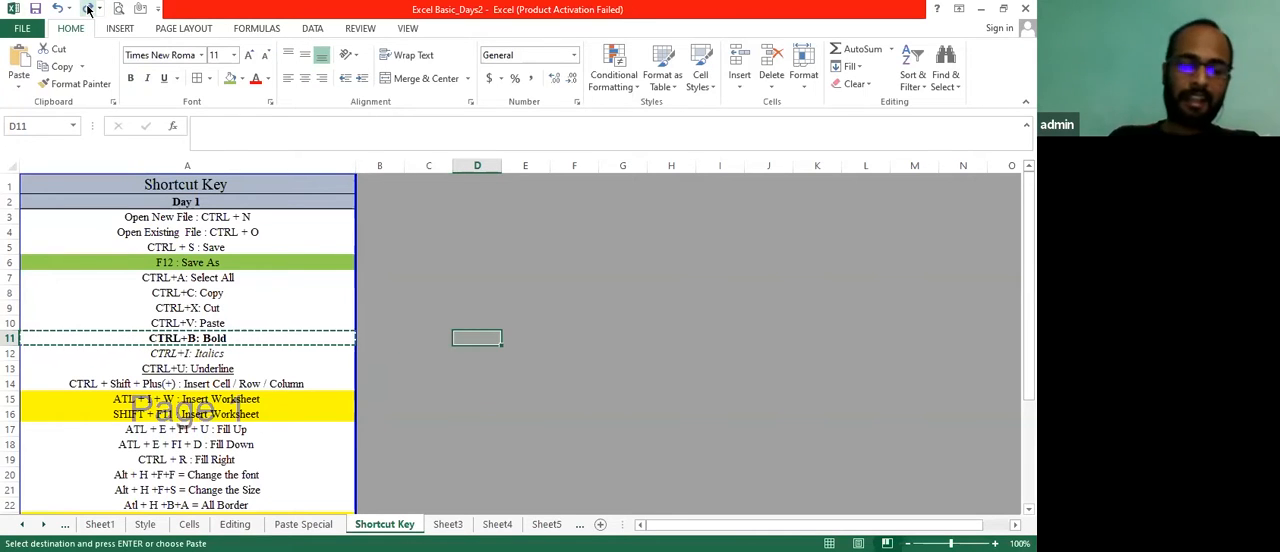
click(88, 10)
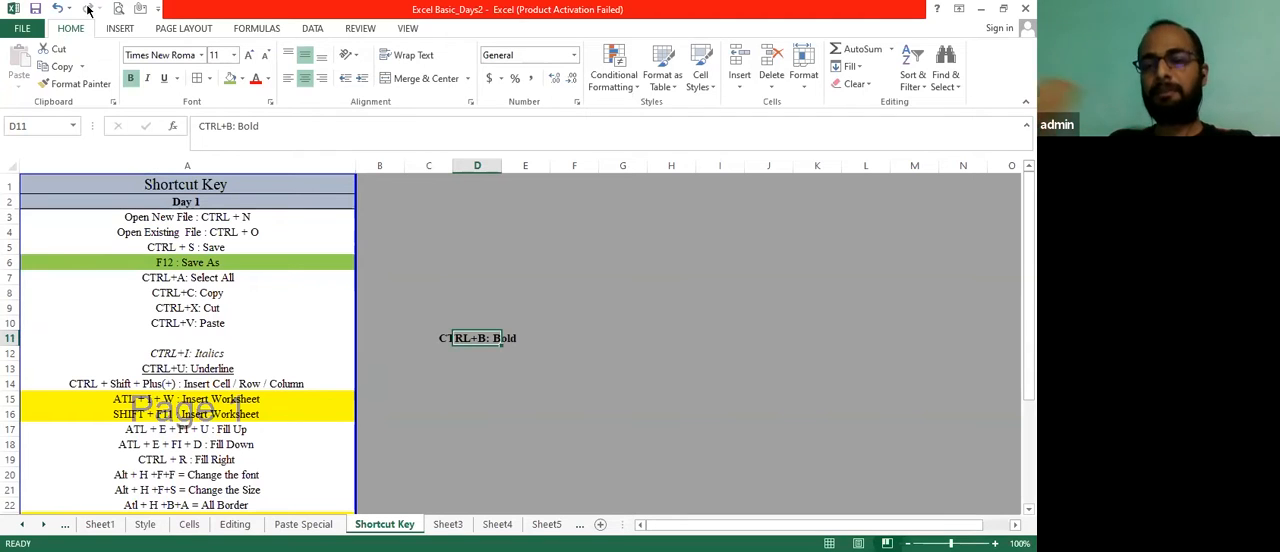
key(ctrl+z)
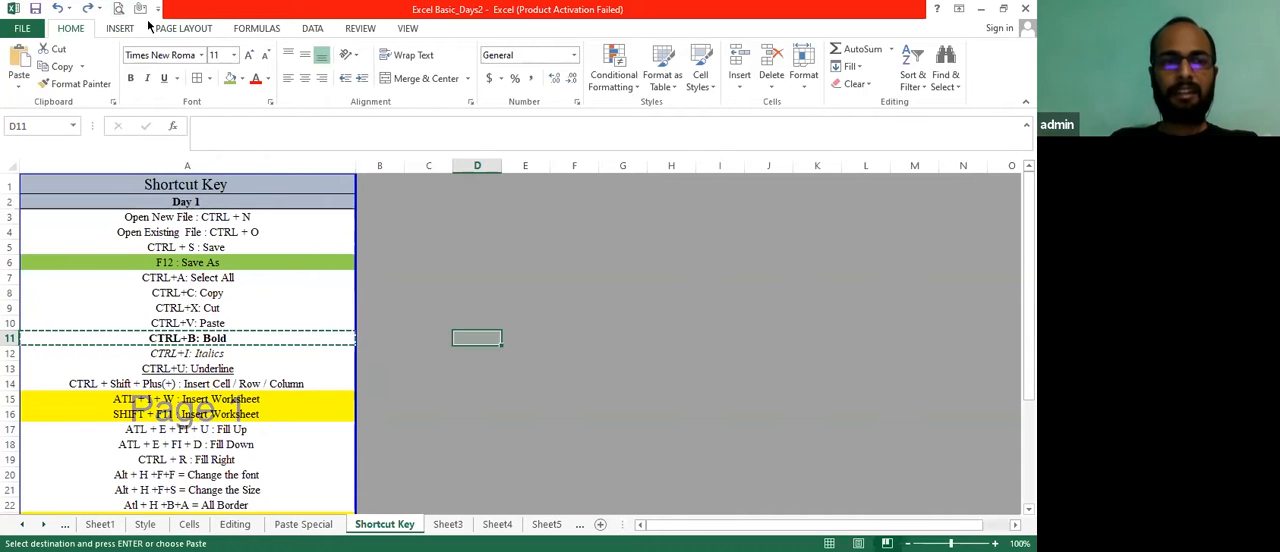
Cancel the pending cut of the CTRL+B entry, then view the print preview and return to the sheet
key(Escape)
click(118, 9)
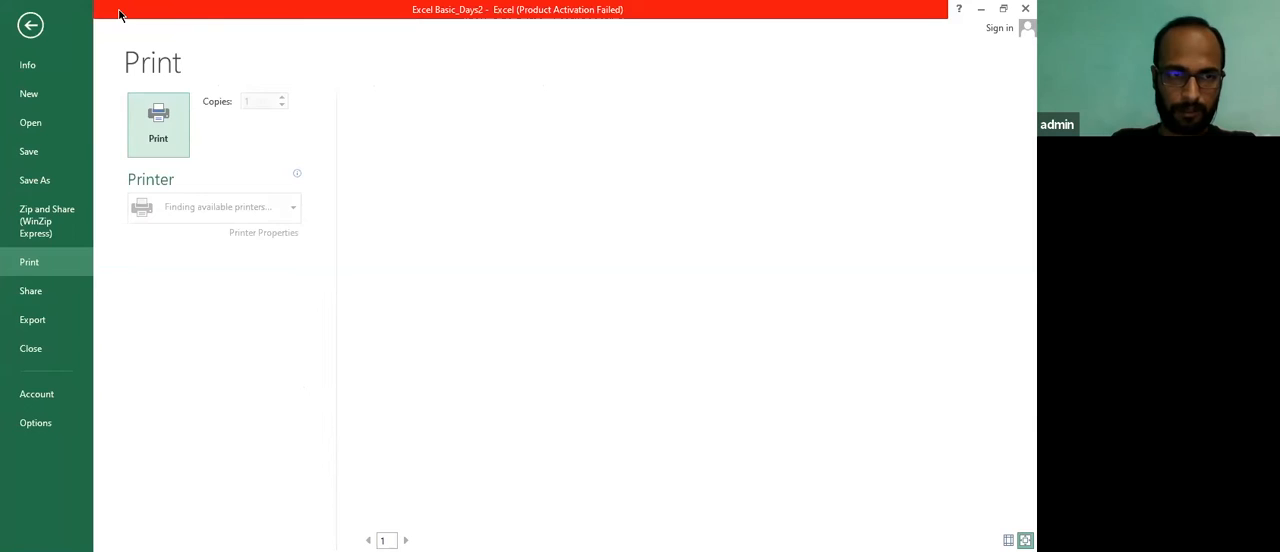
key(Escape)
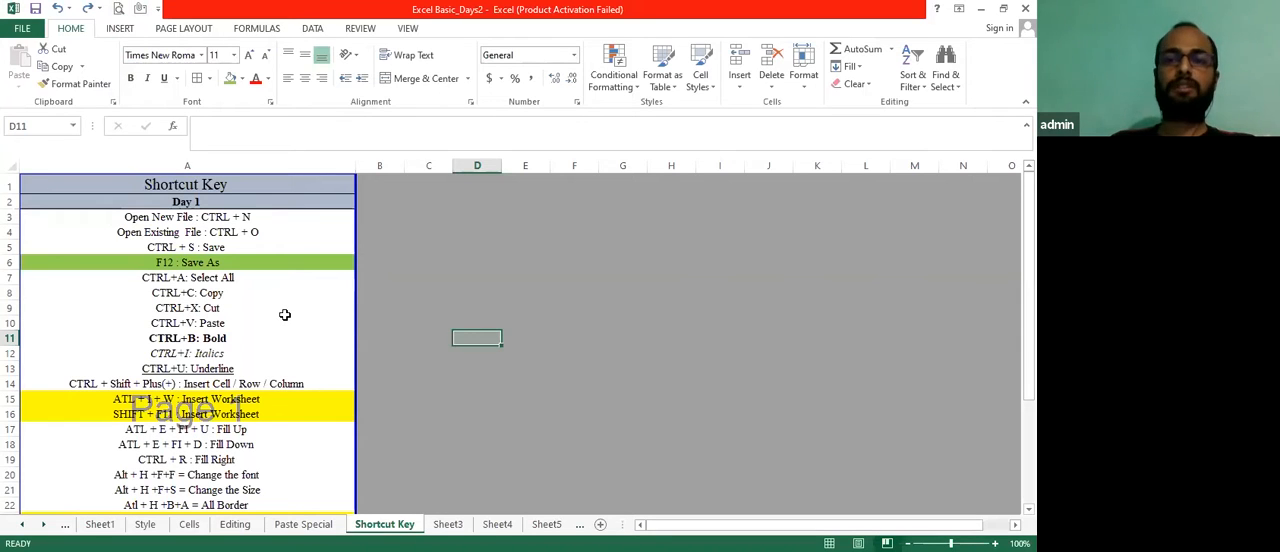
Share the workbook by email as an attachment, then close the message without sending it
click(20, 30)
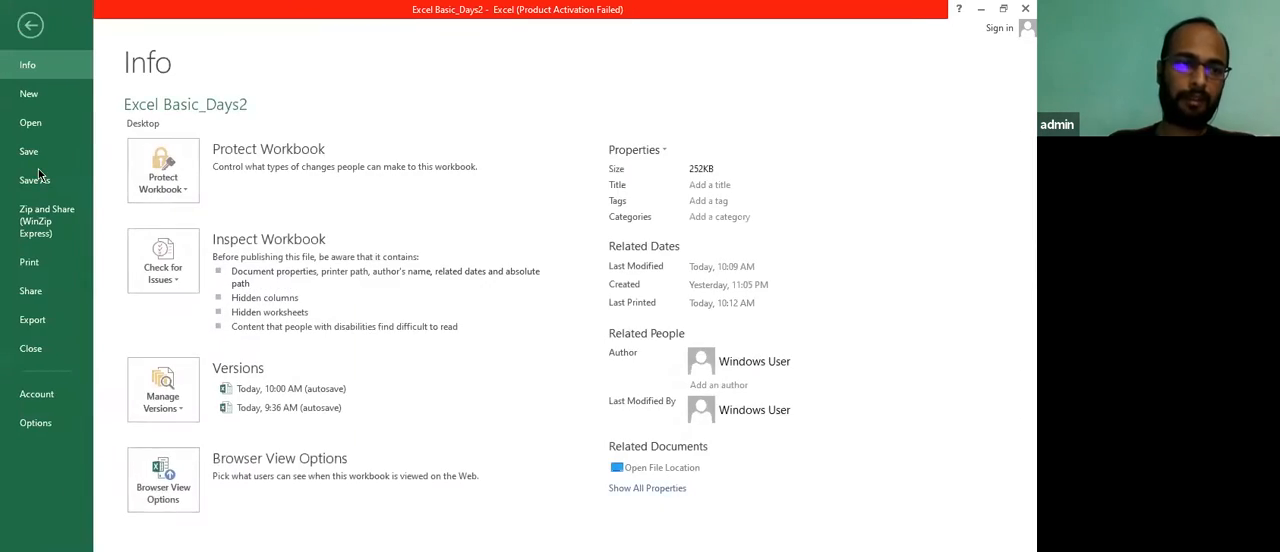
click(36, 296)
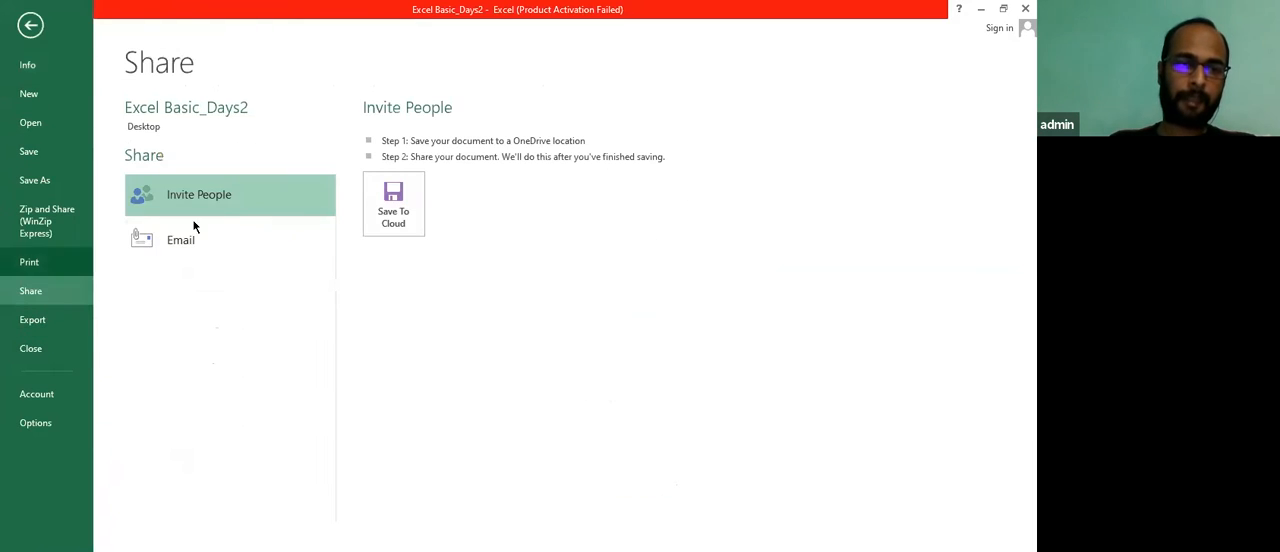
click(188, 248)
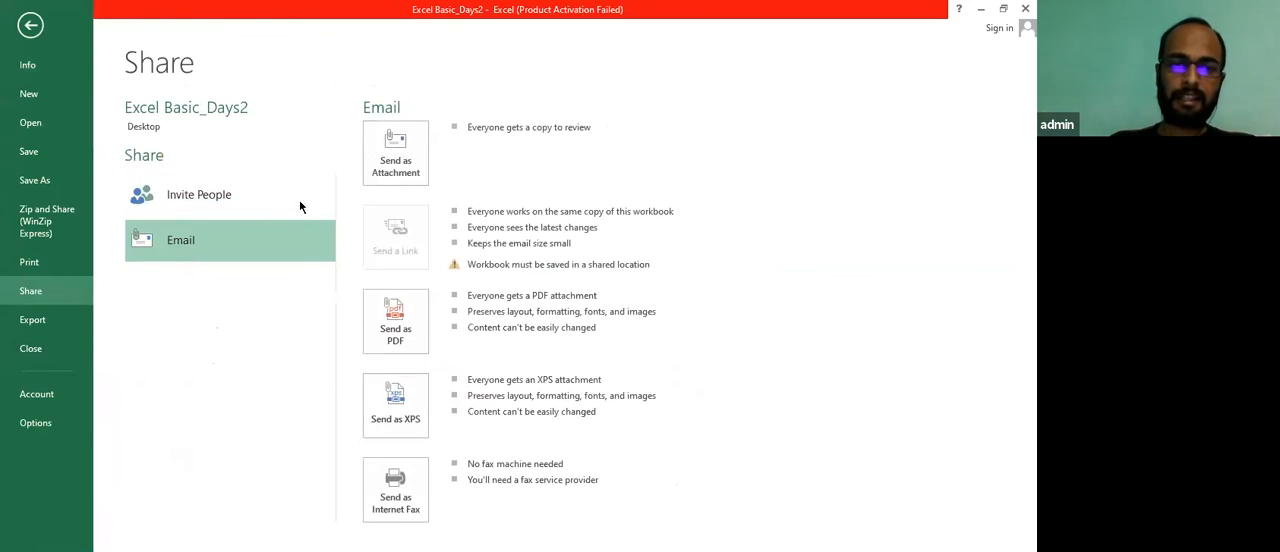
click(405, 175)
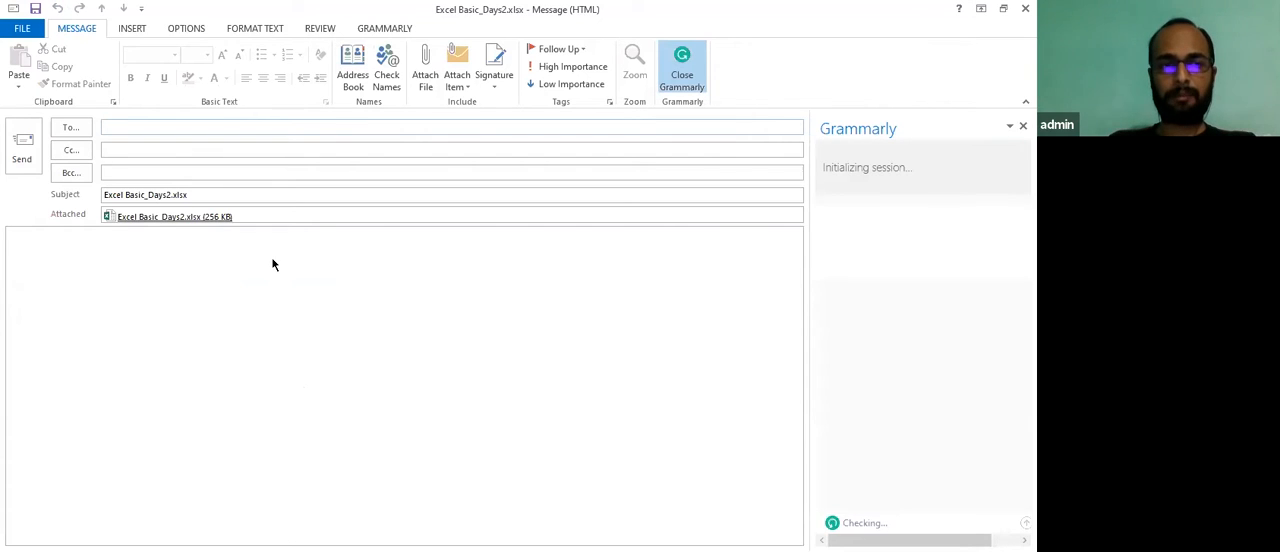
key(Escape)
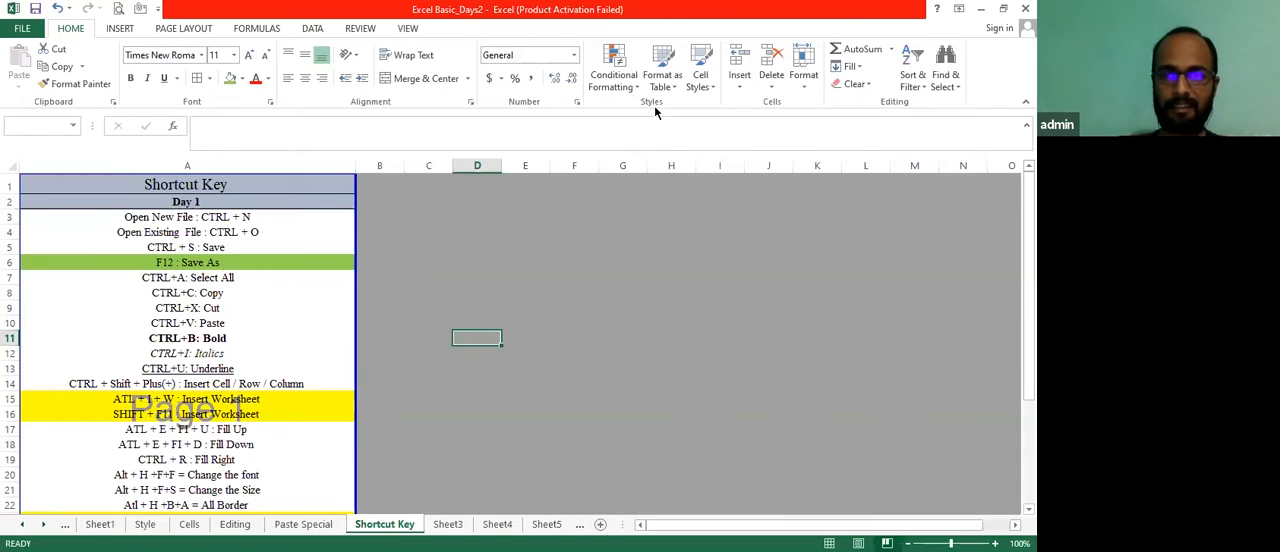
Autofit the column widths of the marks table B5:H17 on the Style sheet
click(147, 524)
key(shift+Right)
key(shift+Right)
key(shift+Right)
key(shift+Right)
key(shift+Right)
key(shift+Right)
key(shift+Down)
key(shift+Down)
key(shift+Down)
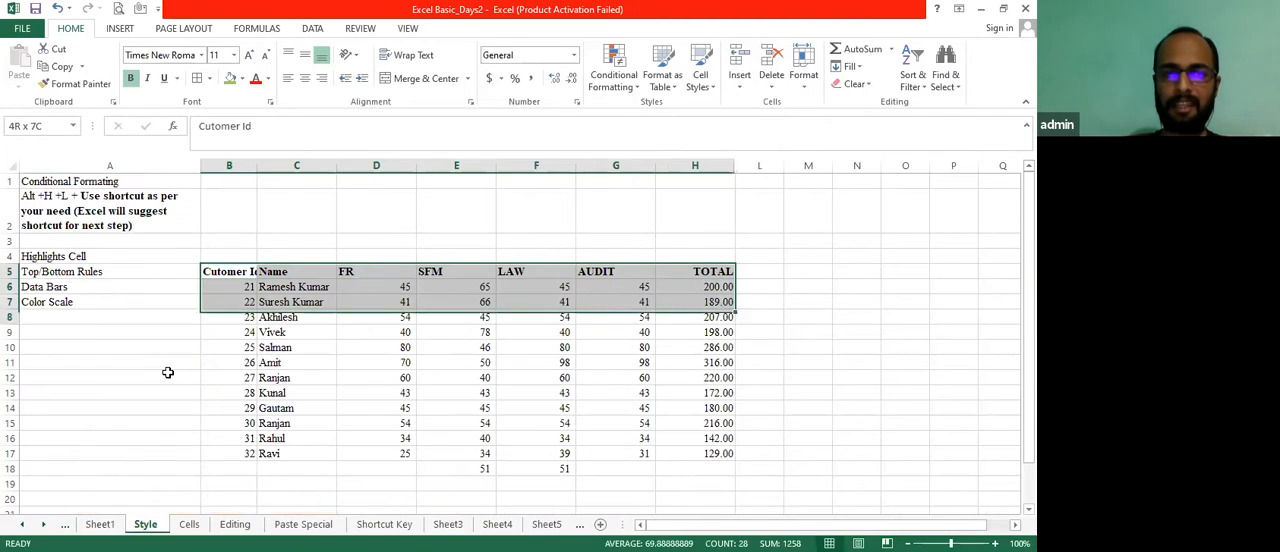
key(shift+Down)
key(shift+Down)
key(shift+Down)
key(shift+Down)
key(shift+Down)
key(shift+Down)
key(shift+Down)
key(shift+Down)
key(shift+Down)
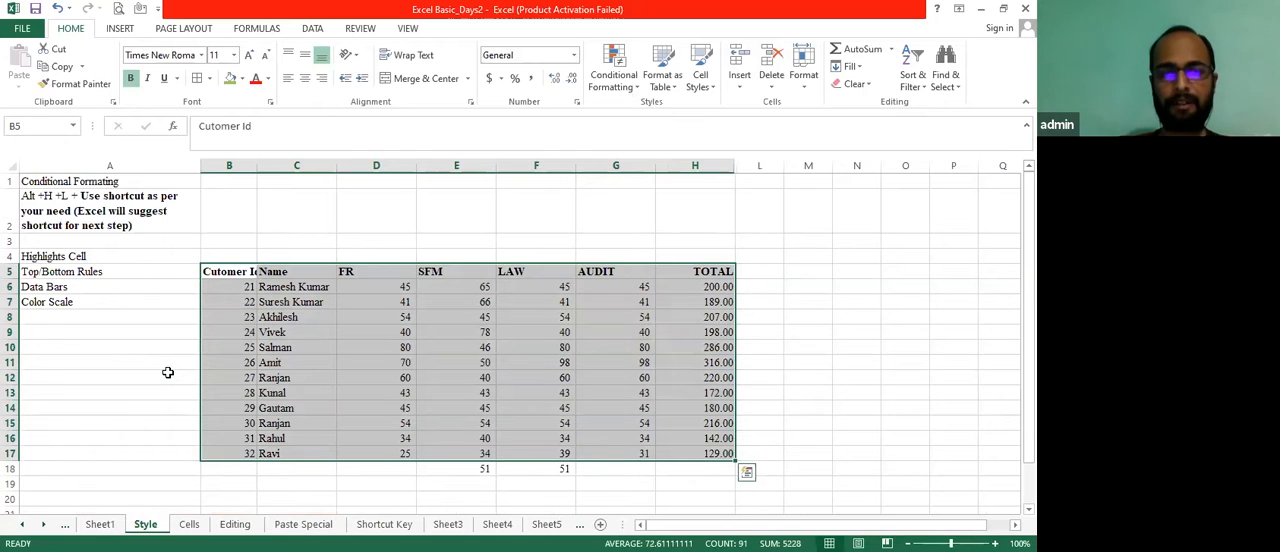
key(alt+h)
key(o)
key(i)
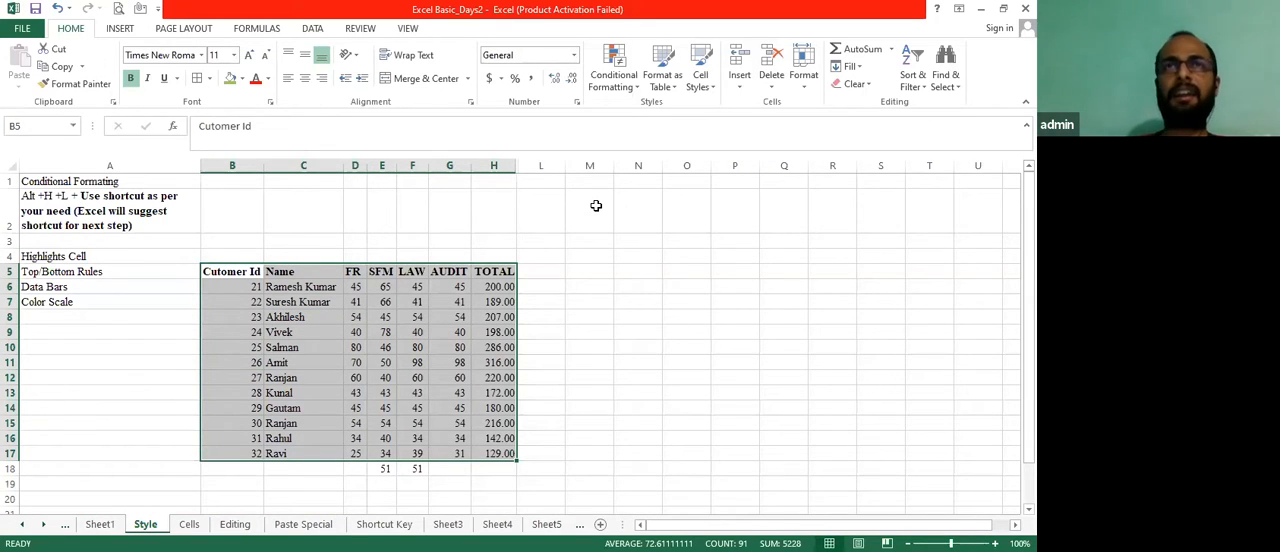
Collapse the selection to B5, move the active cell around the neighbouring cells and return to B5
key(shift+BackSpace)
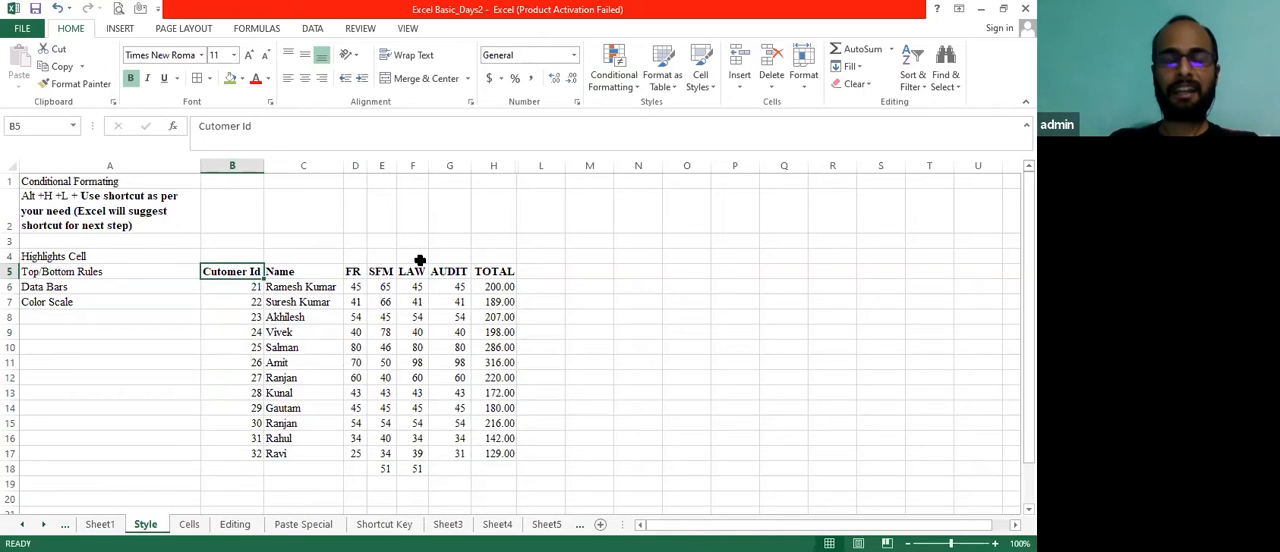
key(Right)
key(Down)
key(Left)
key(Right)
key(Up)
key(Left)
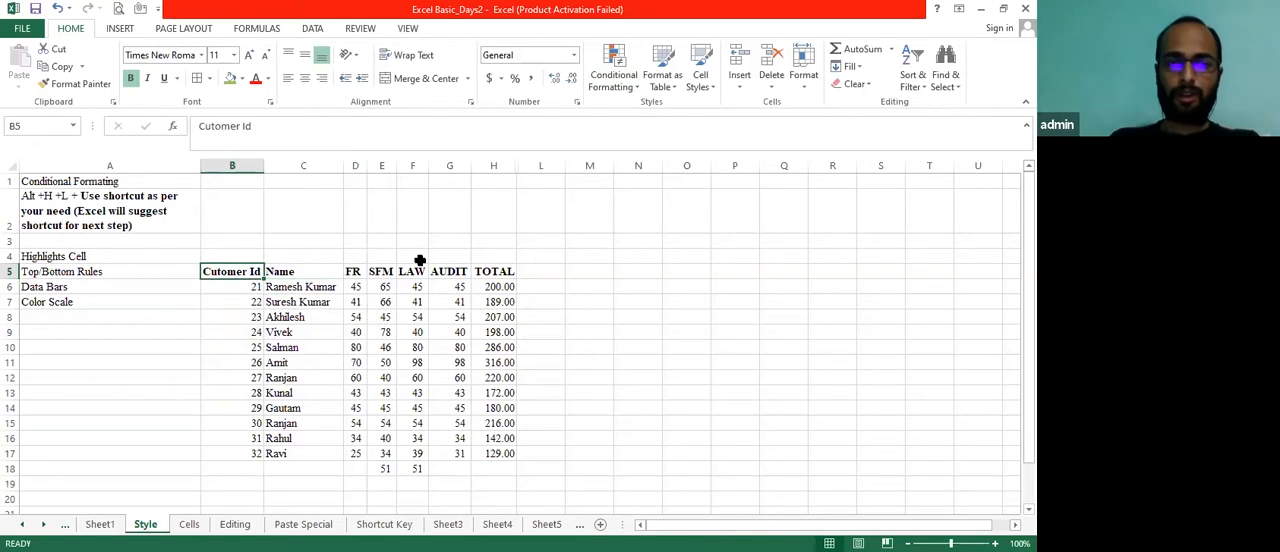
Practise extending the selection from B5 across the header row to TOTAL and down the table rows
key(shift+Right)
key(shift+Right)
key(shift+Right)
key(shift+Right)
key(shift+Right)
key(shift+Right)
key(shift+Right)
key(shift+Left)
key(shift+Down)
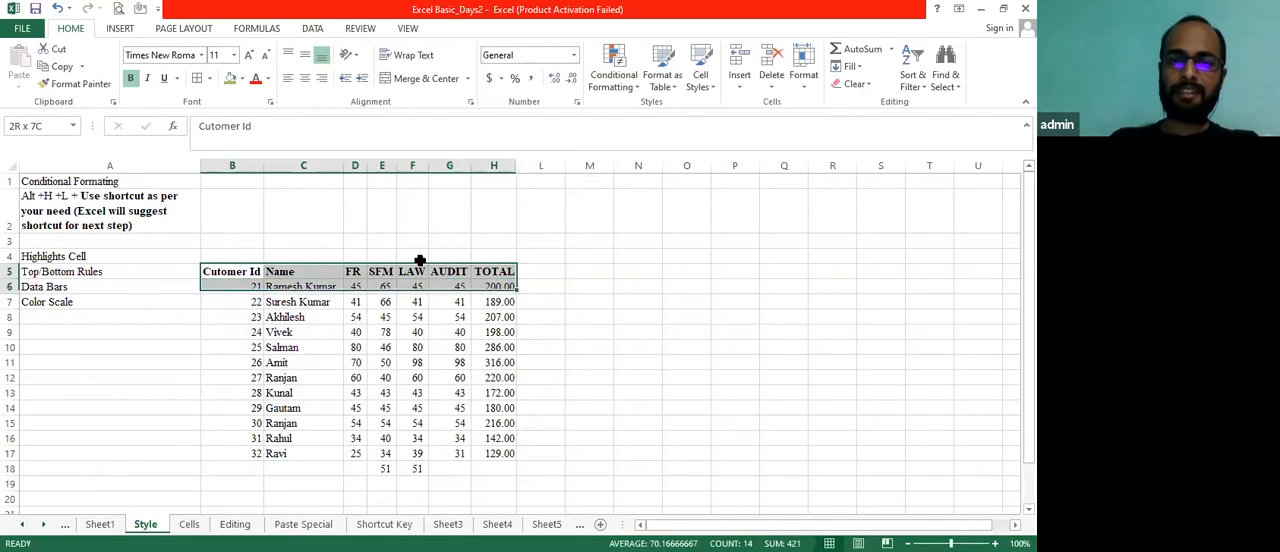
key(shift+Down)
key(shift+Down)
key(shift+Down)
key(shift+Down)
key(shift+Down)
key(shift+Down)
key(shift+Down)
key(shift+Down)
key(shift+Down)
key(shift+Down)
key(shift+Down)
key(shift+Down)
key(shift+Up)
Add a Greater Than highlight rule with value 50 and Red Text format to the AUDIT column, G5:G17
key(Right)
key(Right)
key(Right)
key(Right)
key(Right)
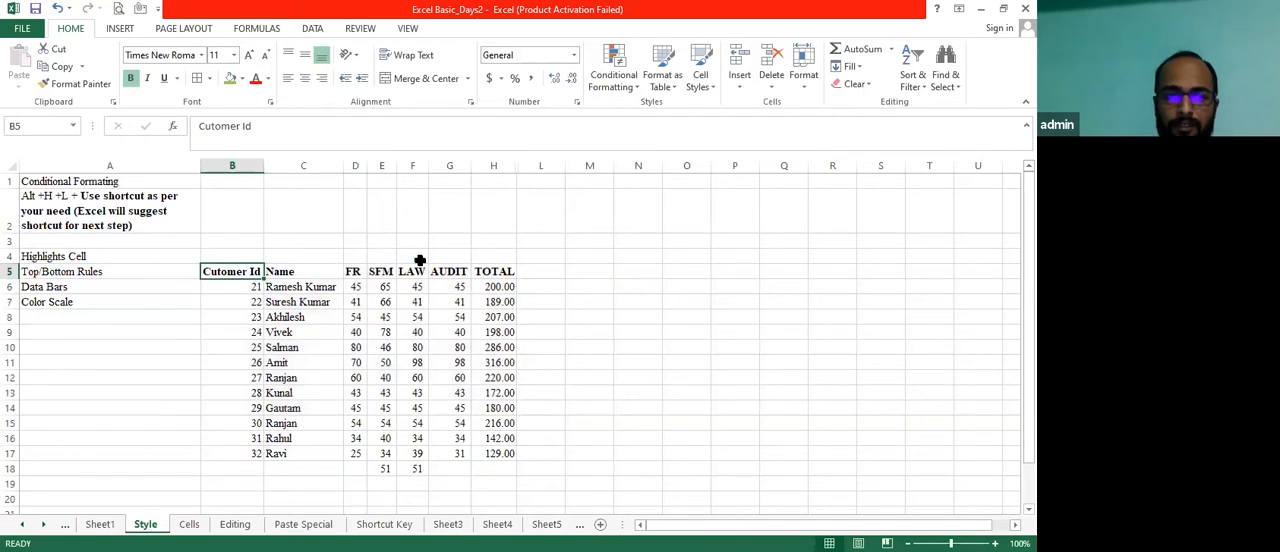
key(shift+Down)
key(shift+Down)
key(shift+Down)
key(shift+Down)
key(shift+Down)
key(shift+Down)
key(shift+Down)
key(shift+Down)
key(shift+Down)
key(shift+Down)
key(shift+Down)
key(shift+Down)
key(shift+Down)
key(shift+Down)
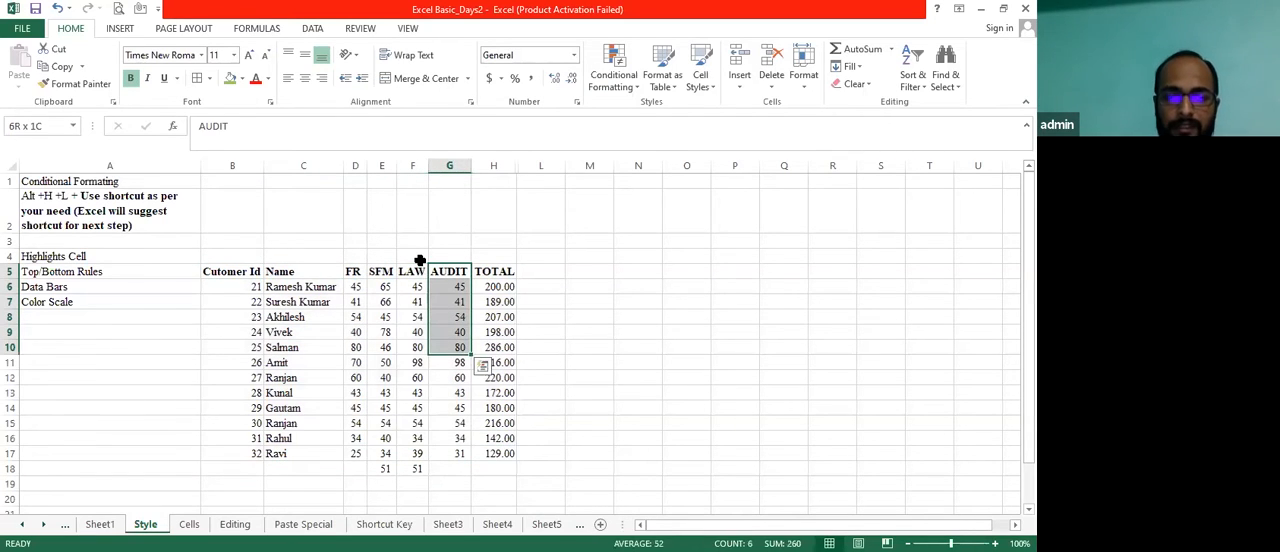
key(shift+Up)
key(shift+Up)
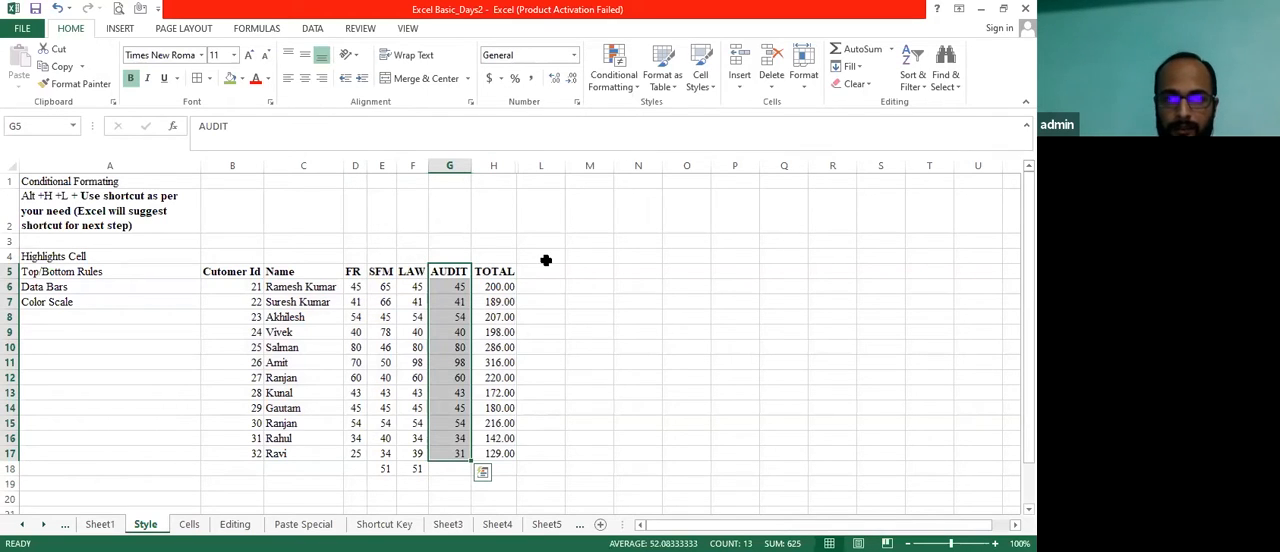
click(624, 88)
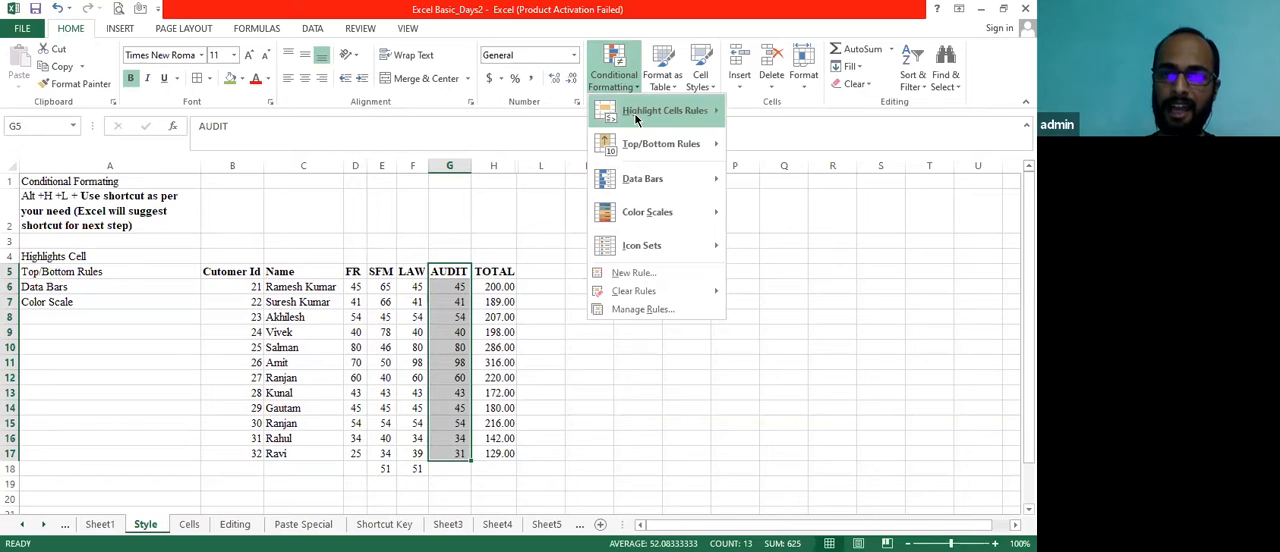
mouse_move(636, 118)
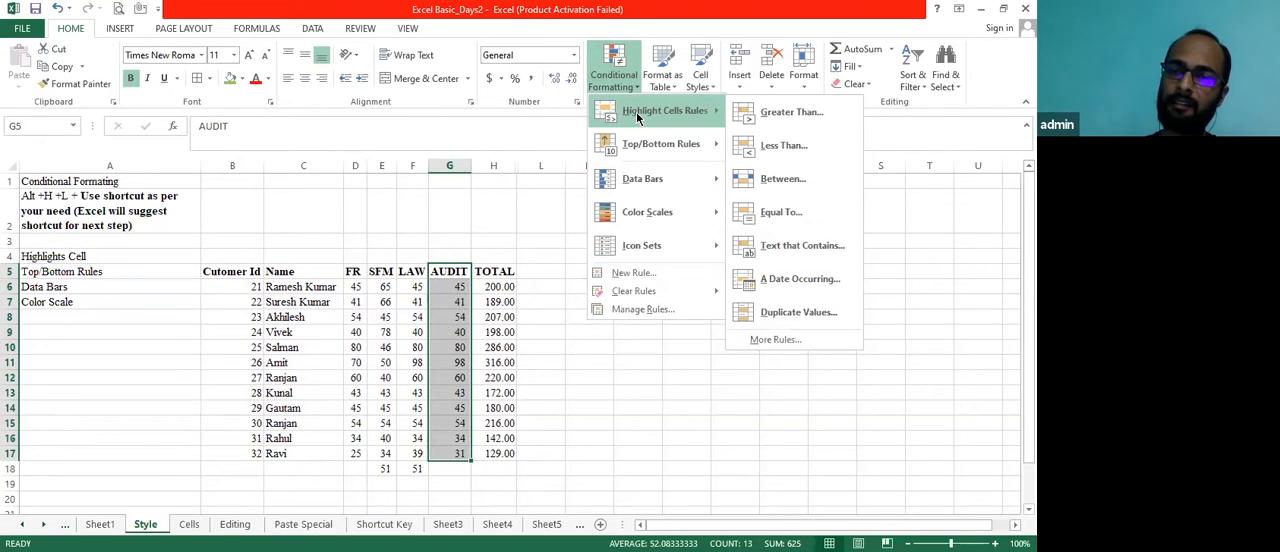
click(776, 115)
text(65)
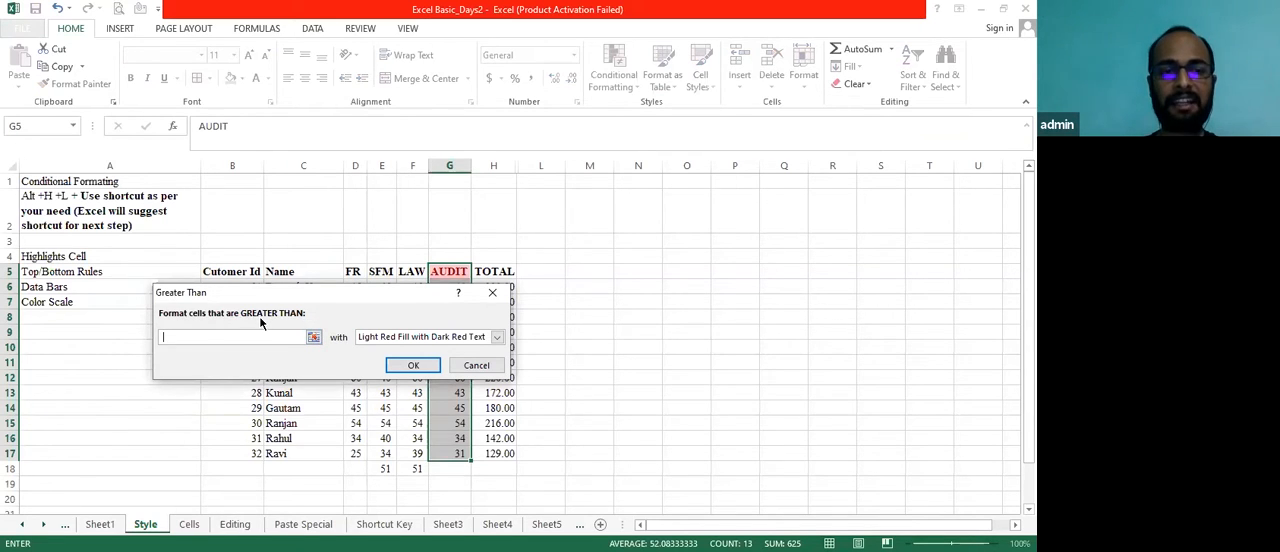
text(40)
key(BackSpace)
key(BackSpace)
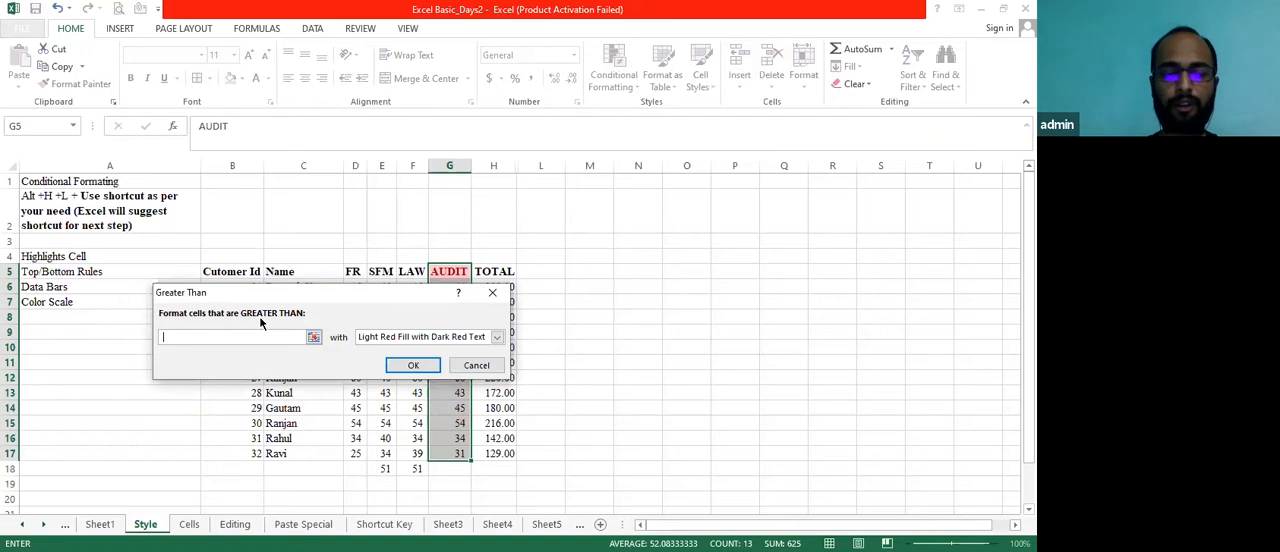
text(40)
key(BackSpace)
key(BackSpace)
text(50)
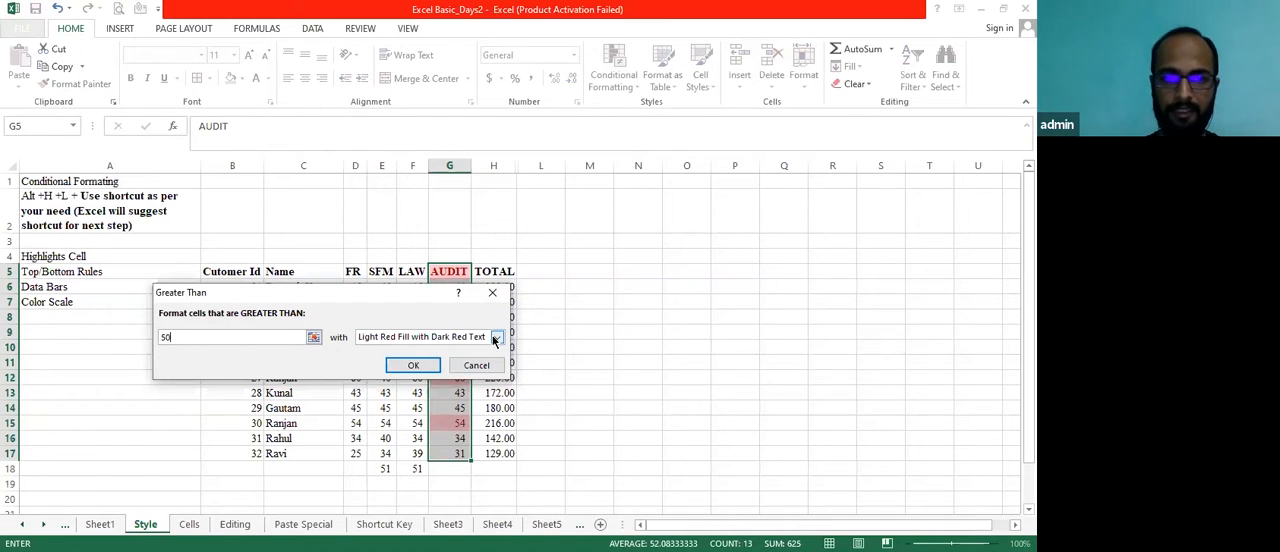
click(495, 338)
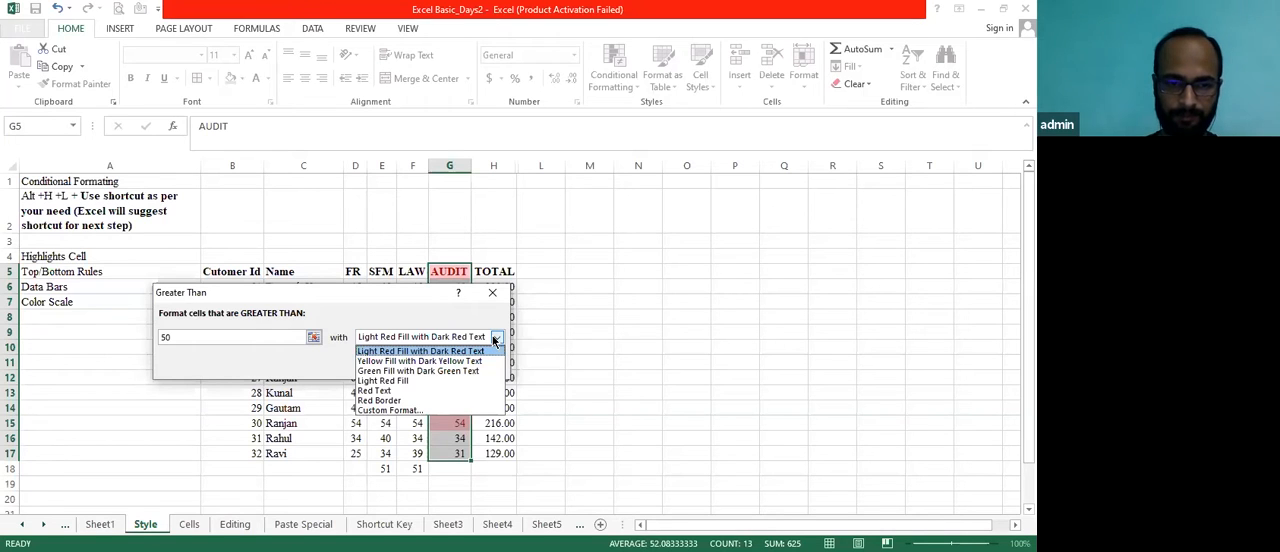
click(407, 392)
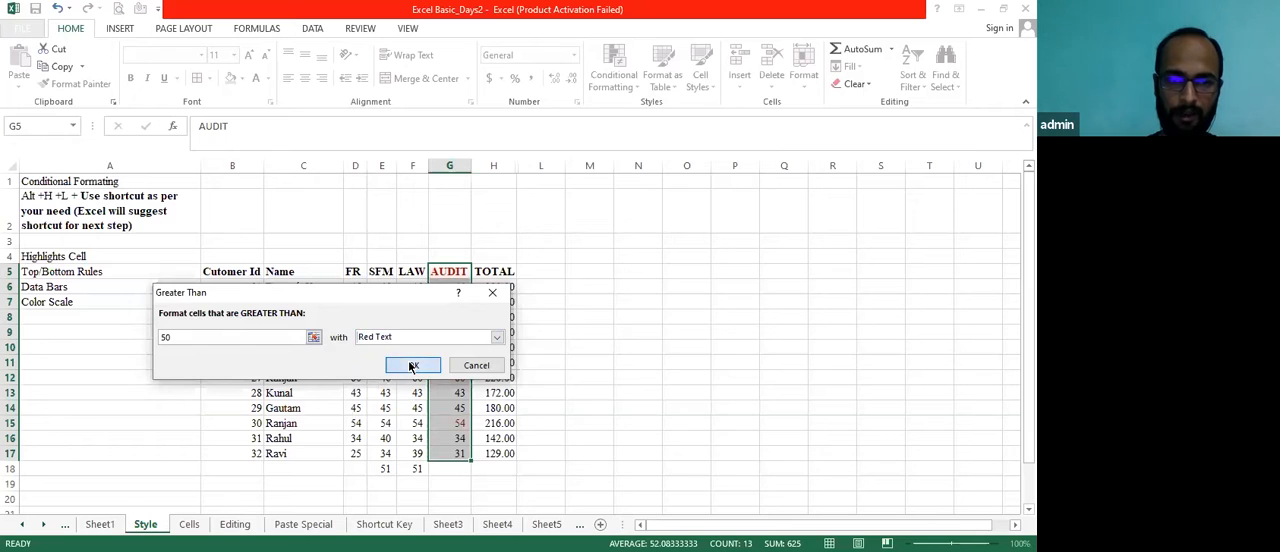
click(412, 366)
Step through the AUDIT column cells to examine which marks the highlight rule formats
click(462, 390)
key(Up)
key(Up)
key(Up)
key(Up)
key(Up)
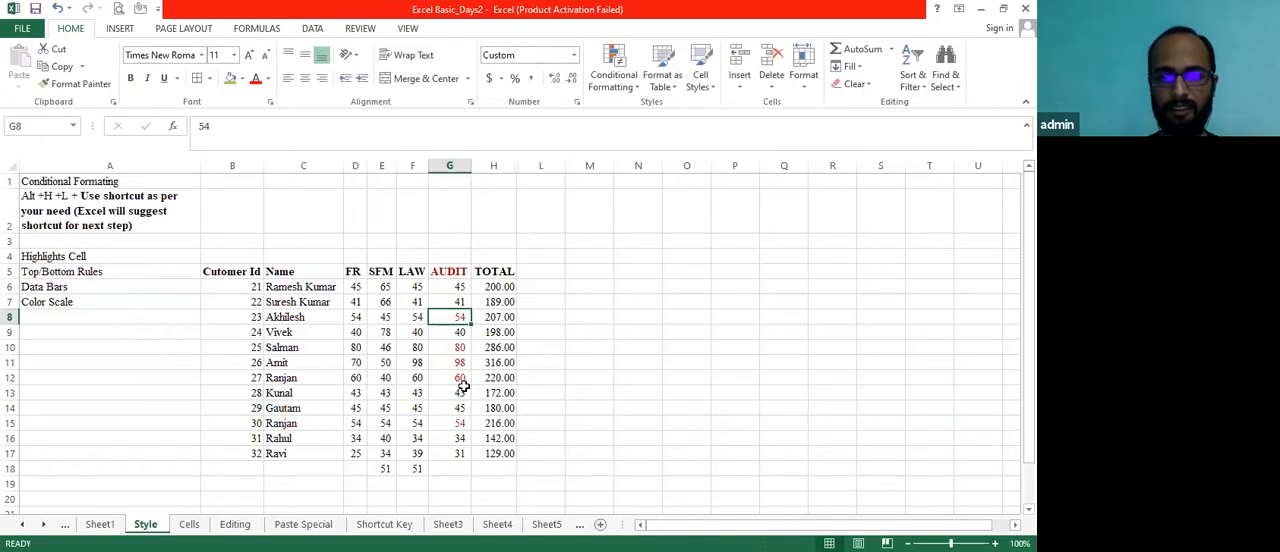
key(Down)
key(Down)
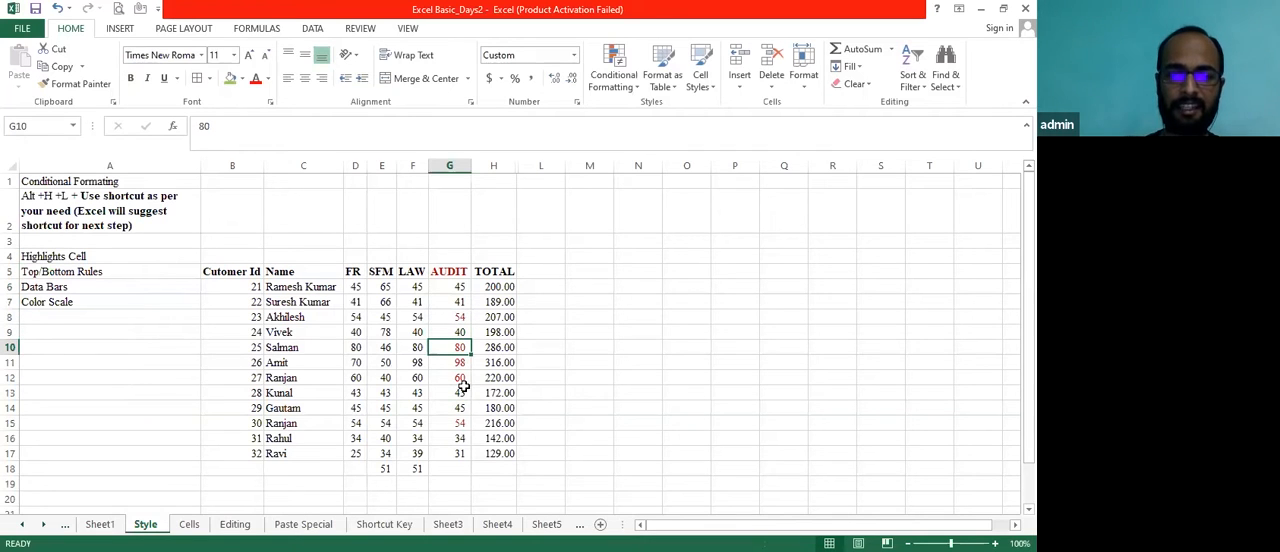
key(Down)
key(Down)
key(Down)
key(Down)
key(Down)
key(Down)
key(Up)
key(Up)
key(Up)
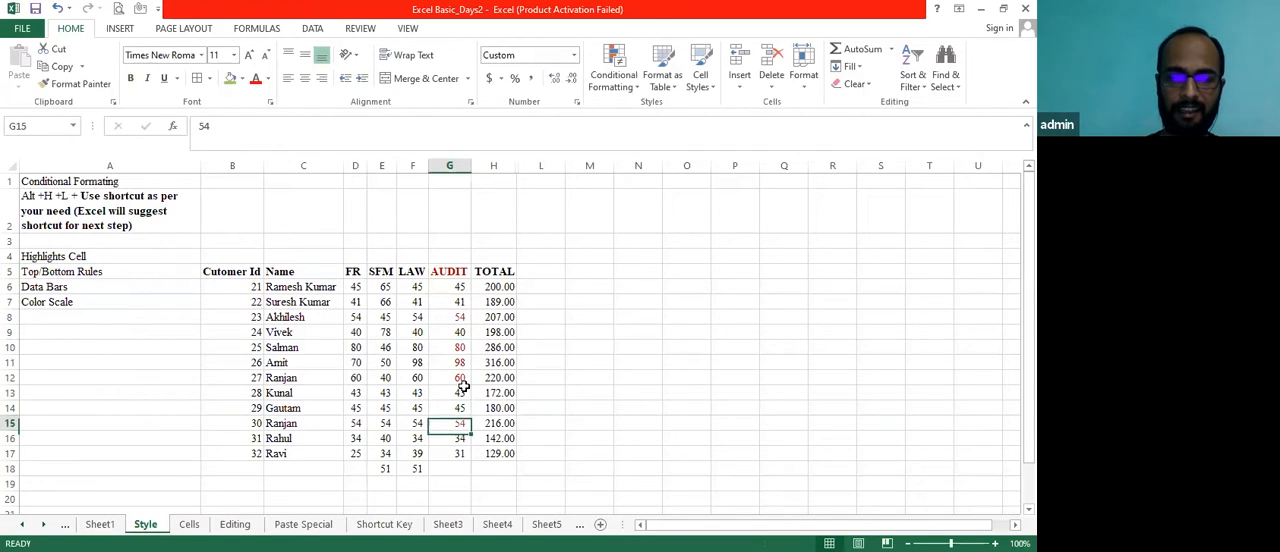
key(Up)
key(Up)
key(Up)
key(Up)
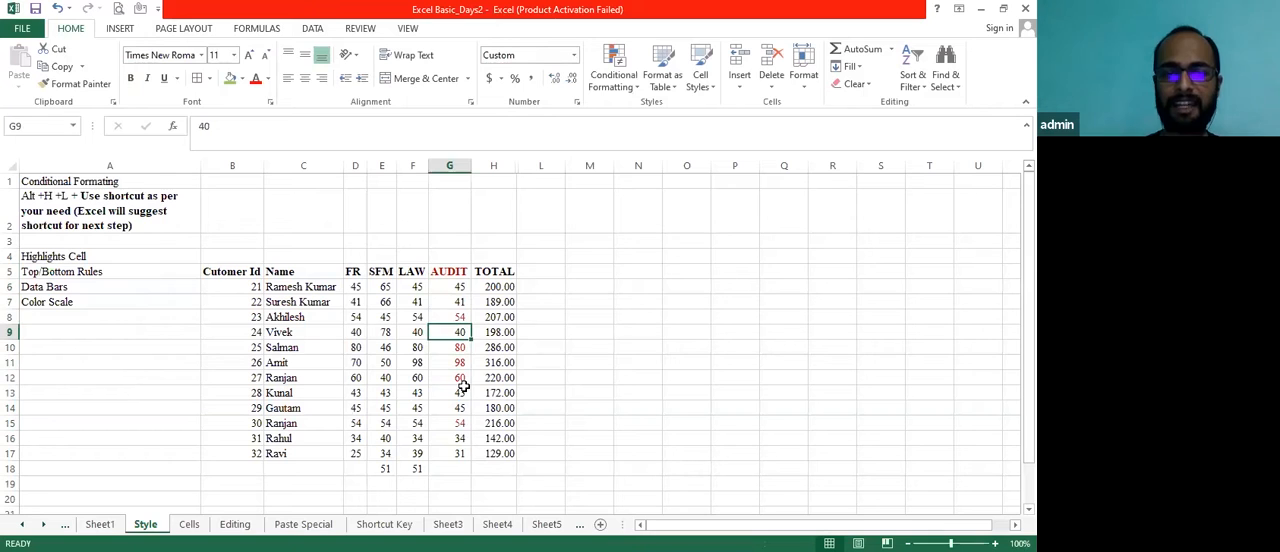
key(Up)
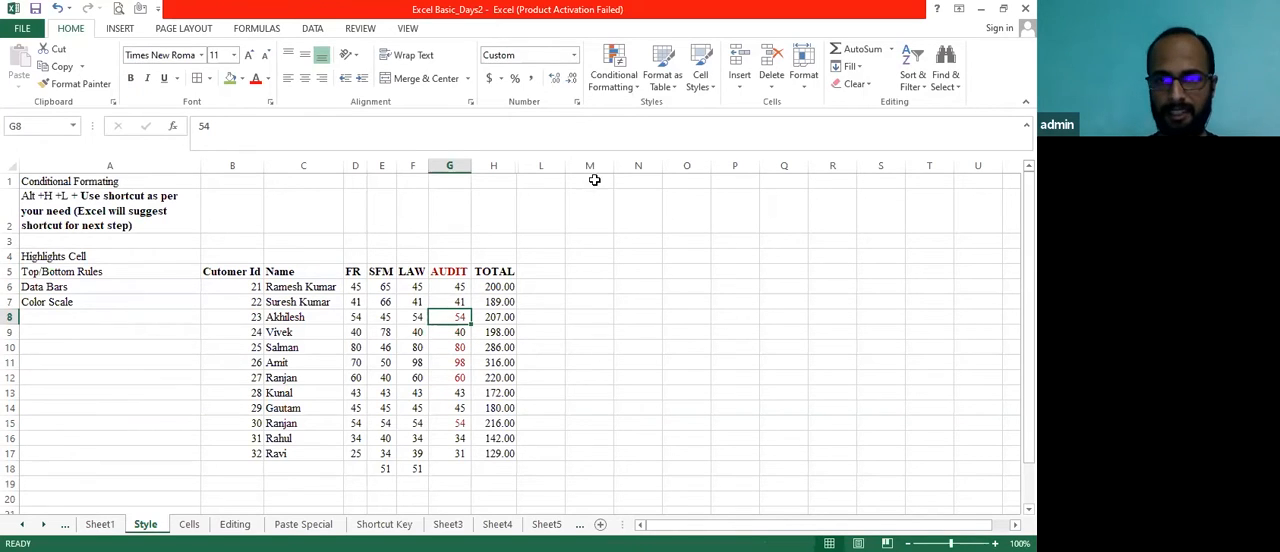
Highlight AUDIT cells G5:G17 greater than 65 using Light Red Fill with Dark Red Text
click(456, 282)
key(shift+Down)
key(shift+Down)
key(shift+Down)
key(shift+Down)
key(shift+Down)
key(shift+Down)
key(shift+Down)
key(shift+Down)
key(shift+Down)
key(shift+Down)
key(shift+Down)
key(shift+Down)
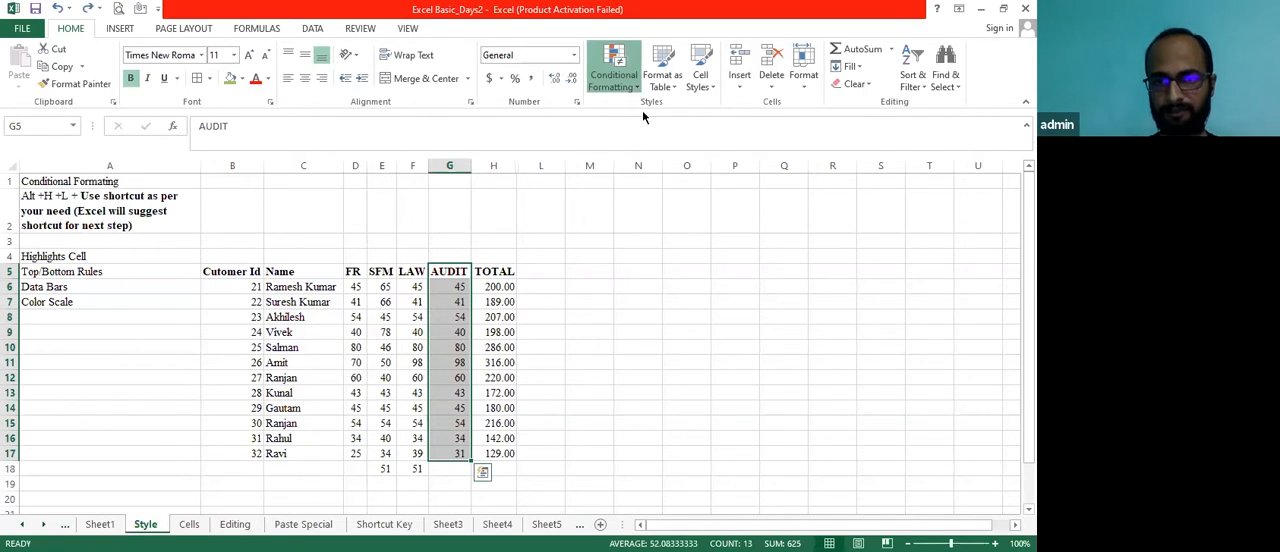
click(622, 82)
mouse_move(664, 115)
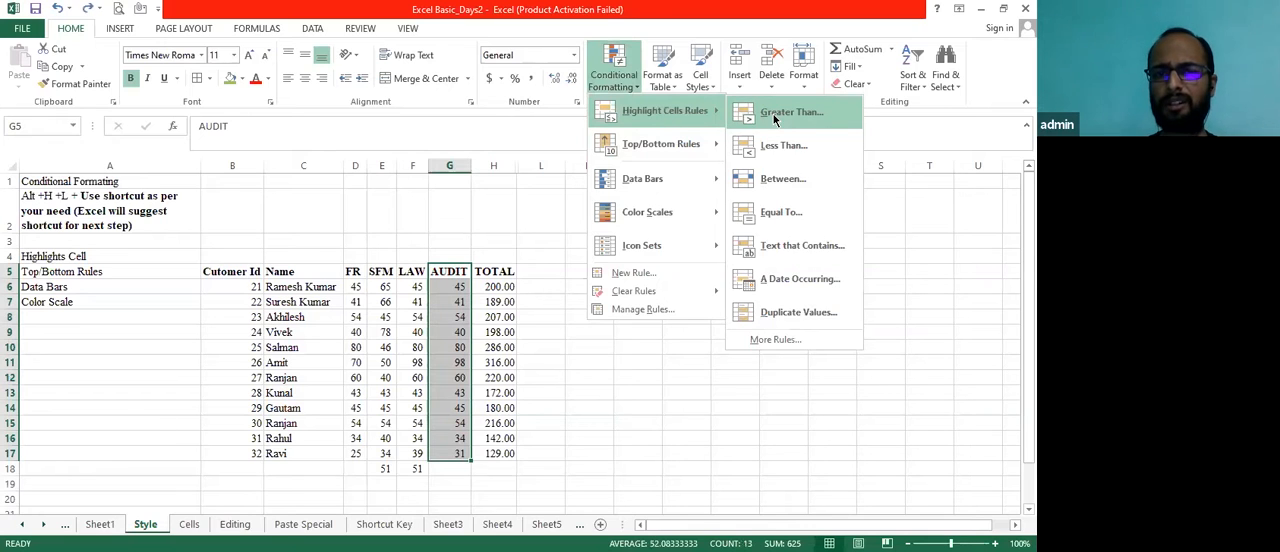
click(775, 113)
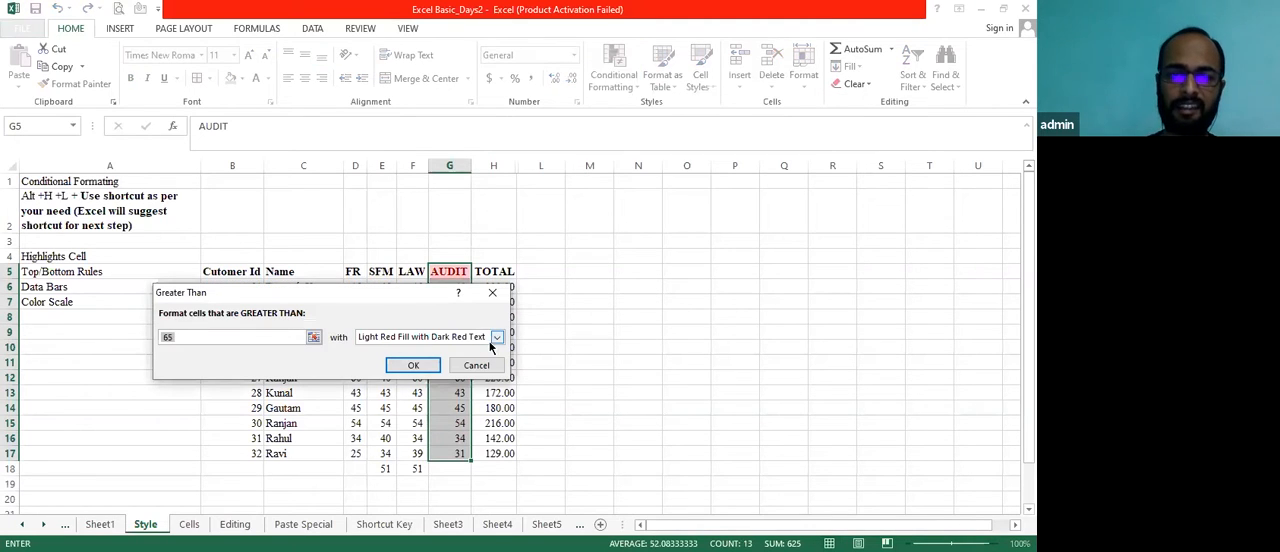
click(497, 337)
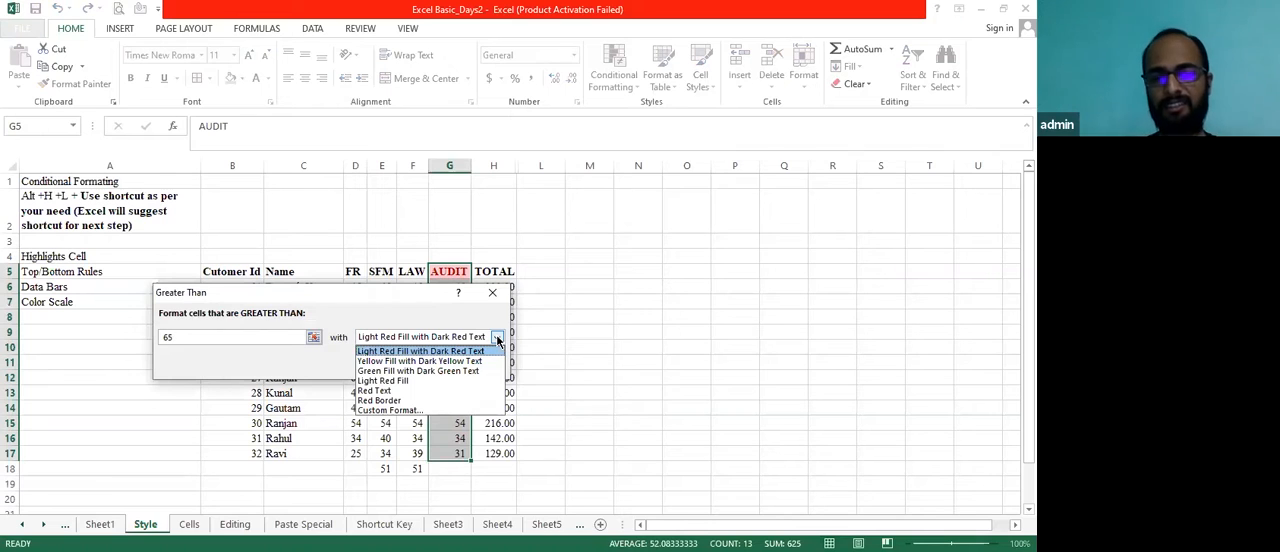
click(462, 351)
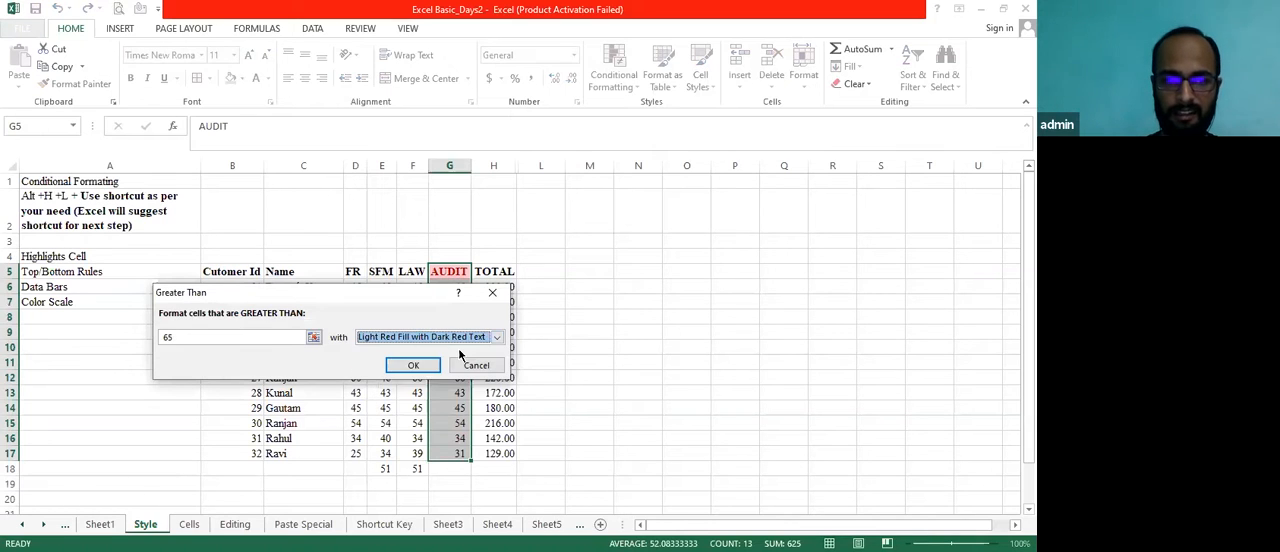
click(410, 368)
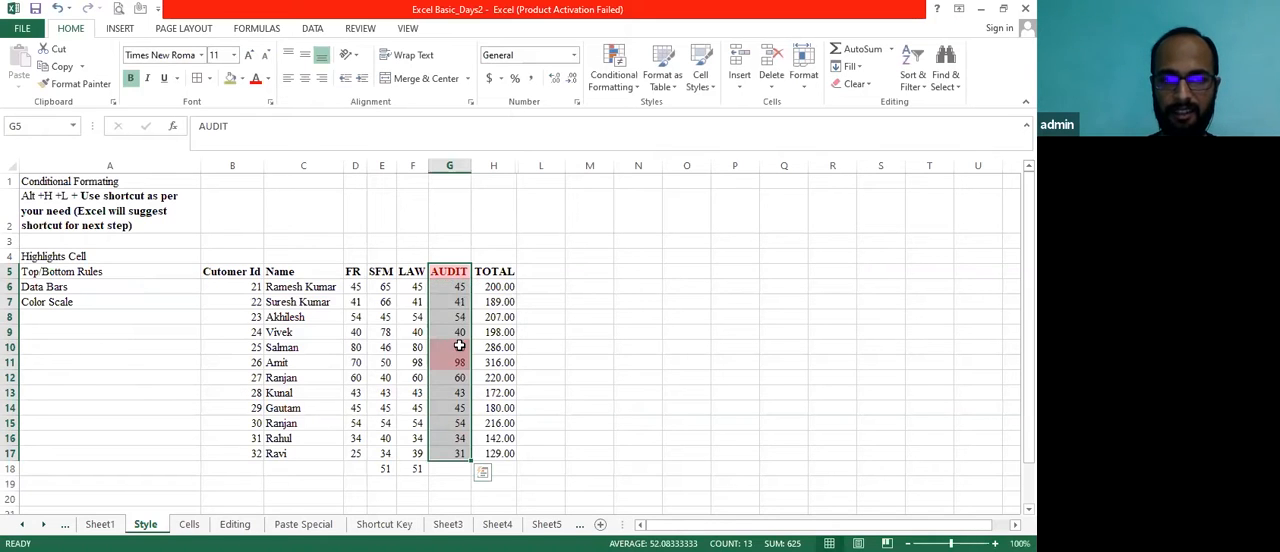
Highlight AUDIT cells G6:G17 greater than 50 using Green Fill with Dark Green Text
click(459, 347)
key(Down)
key(Down)
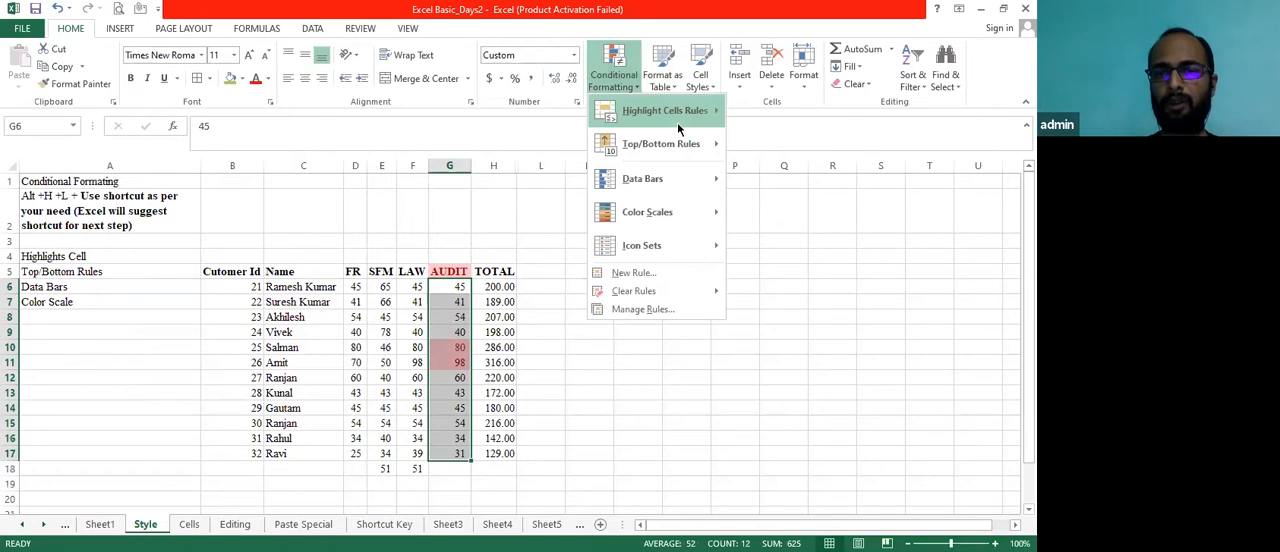
mouse_move(677, 120)
click(771, 112)
click(265, 337)
key(BackSpace)
key(BackSpace)
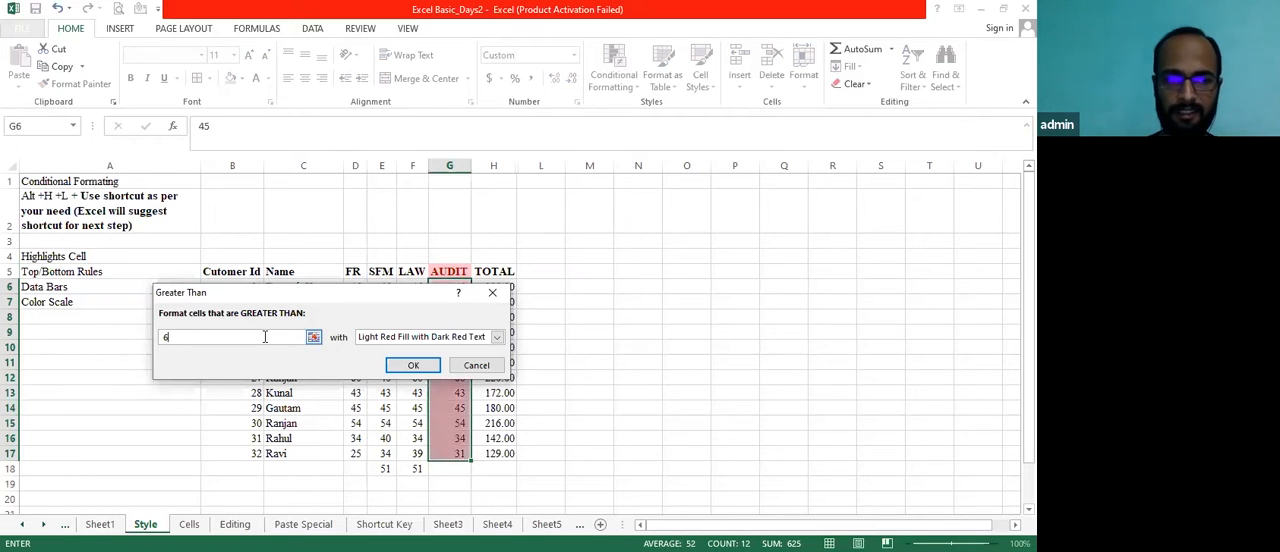
text(50)
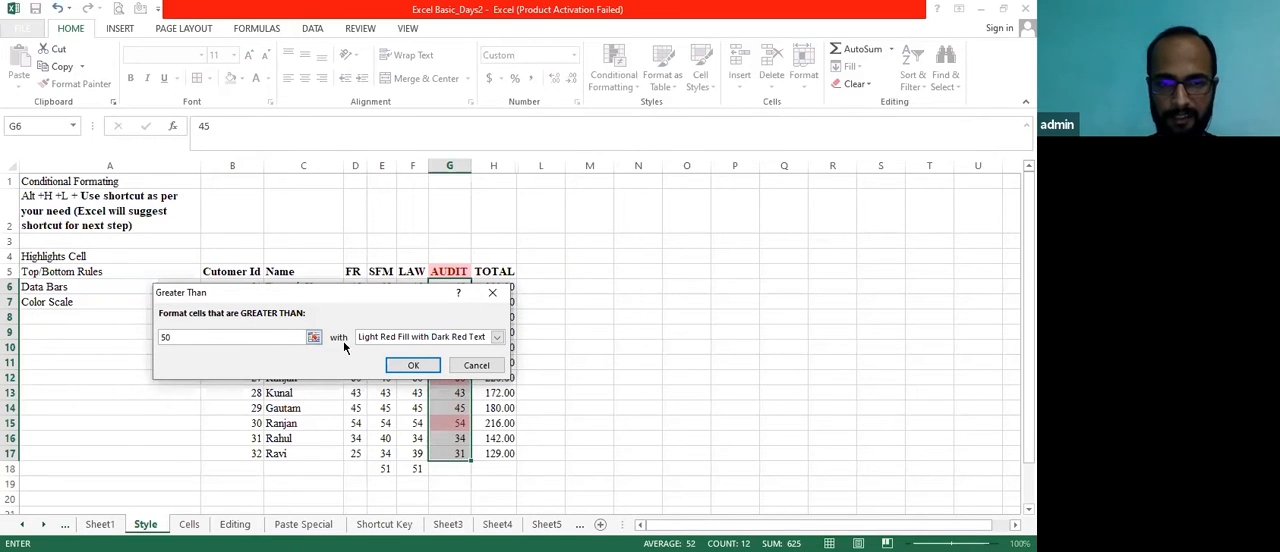
click(494, 338)
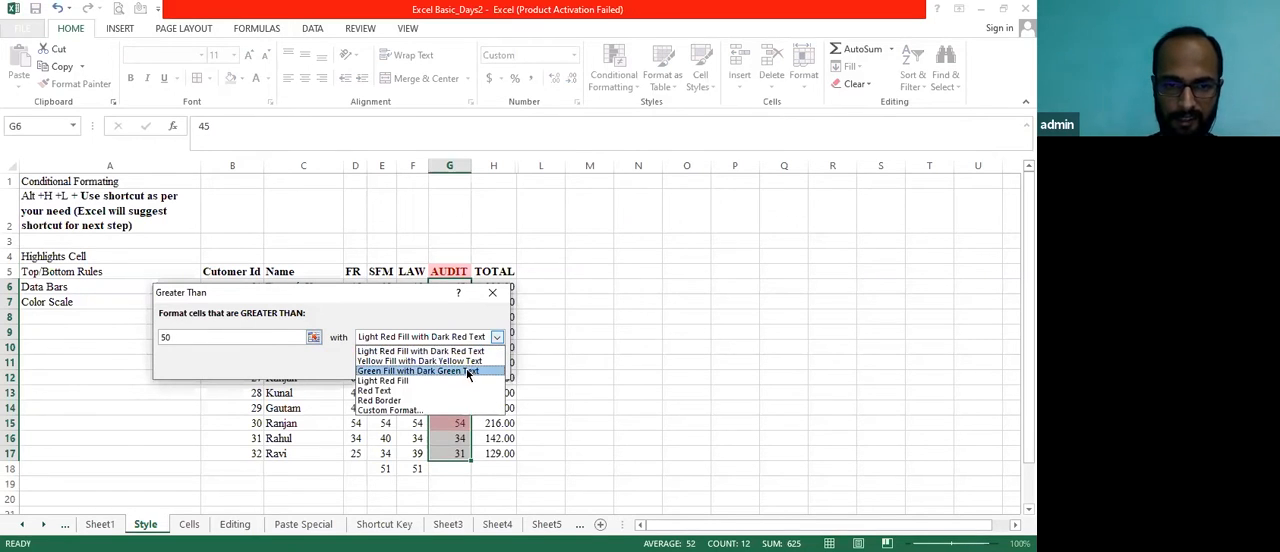
click(469, 371)
click(413, 366)
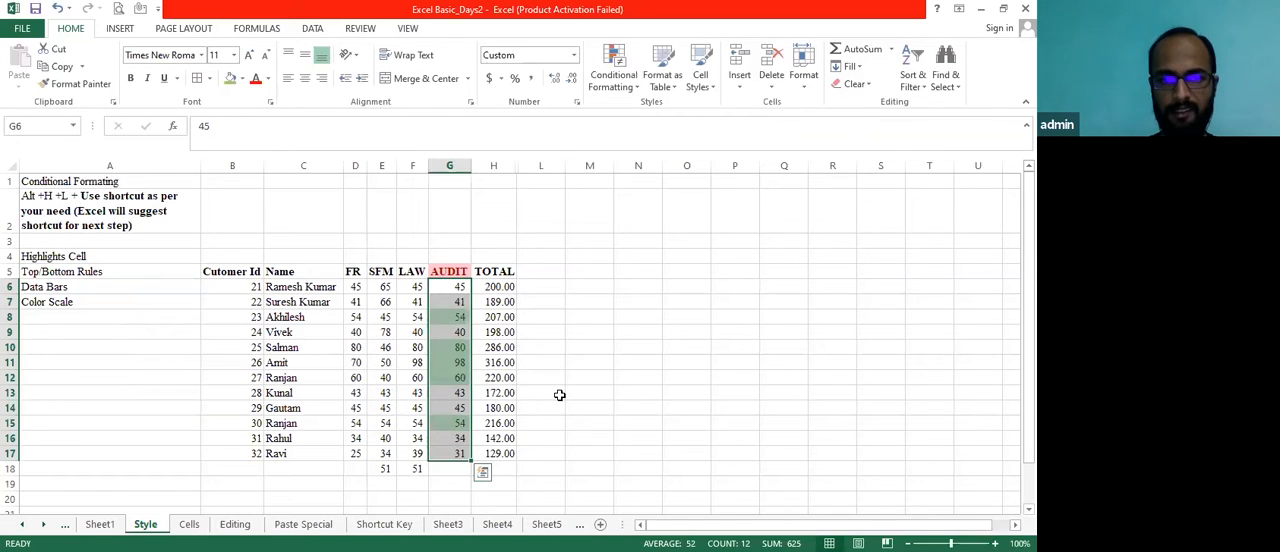
Examine the highlighted AUDIT marks and select G6:G17
click(540, 393)
click(460, 301)
key(Up)
key(Up)
key(Down)
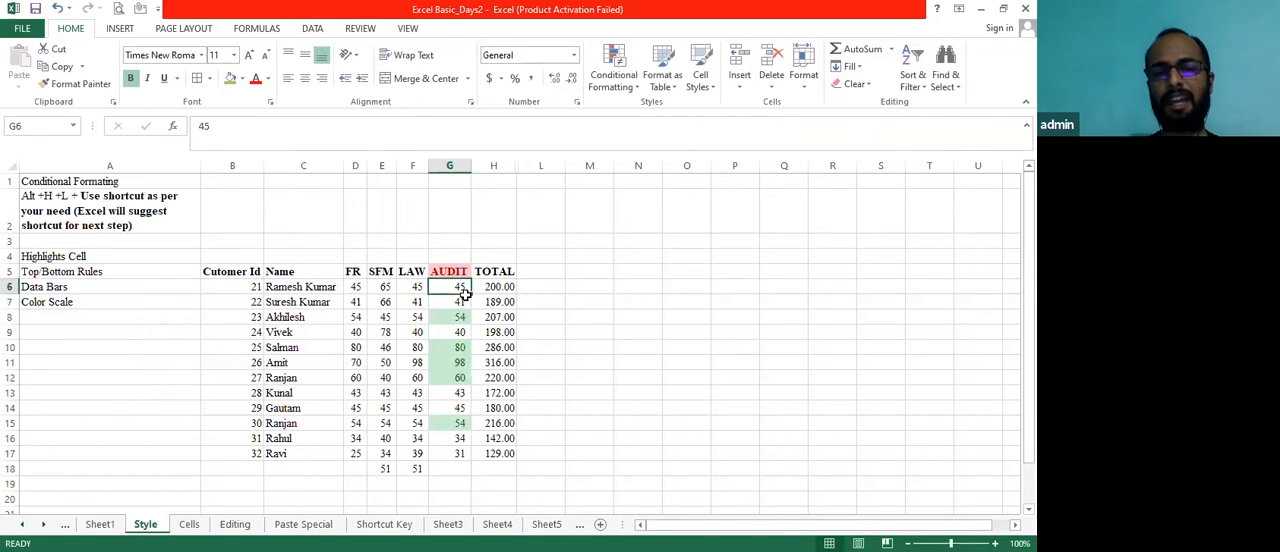
key(shift+Down)
key(shift+Down)
key(ctrl+shift+Down)
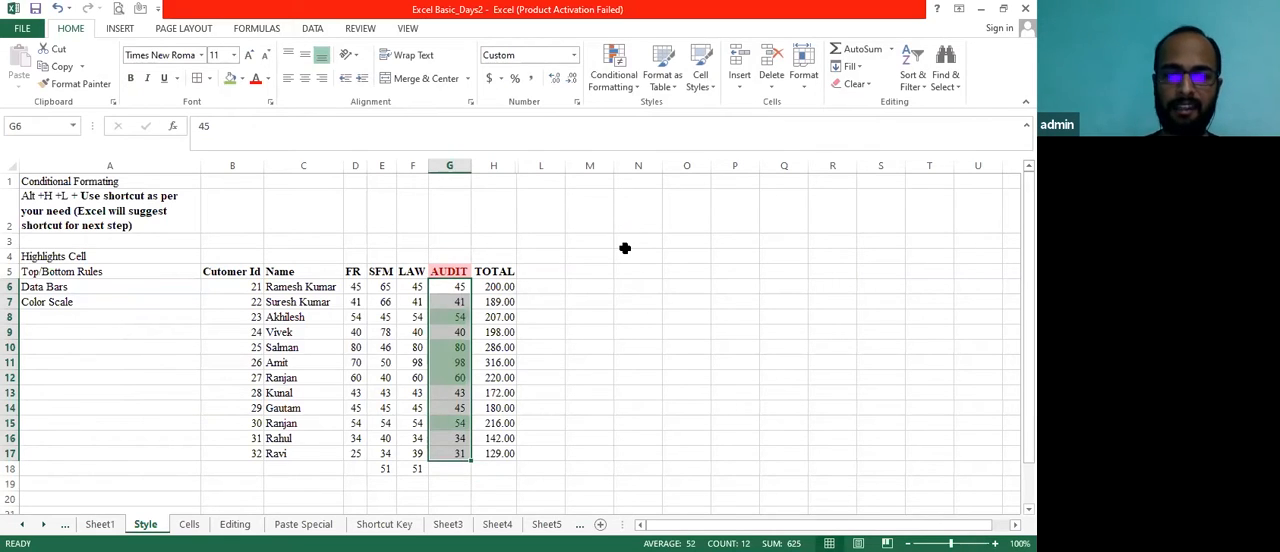
Select G5:G17 and view the Clear Rules options for conditional formatting without applying any
key(Up)
key(shift+Down)
key(shift+Down)
key(shift+Down)
key(shift+Down)
key(shift+Down)
key(shift+Down)
key(shift+Down)
key(shift+Down)
key(shift+Down)
key(shift+Down)
key(shift+Down)
key(shift+Down)
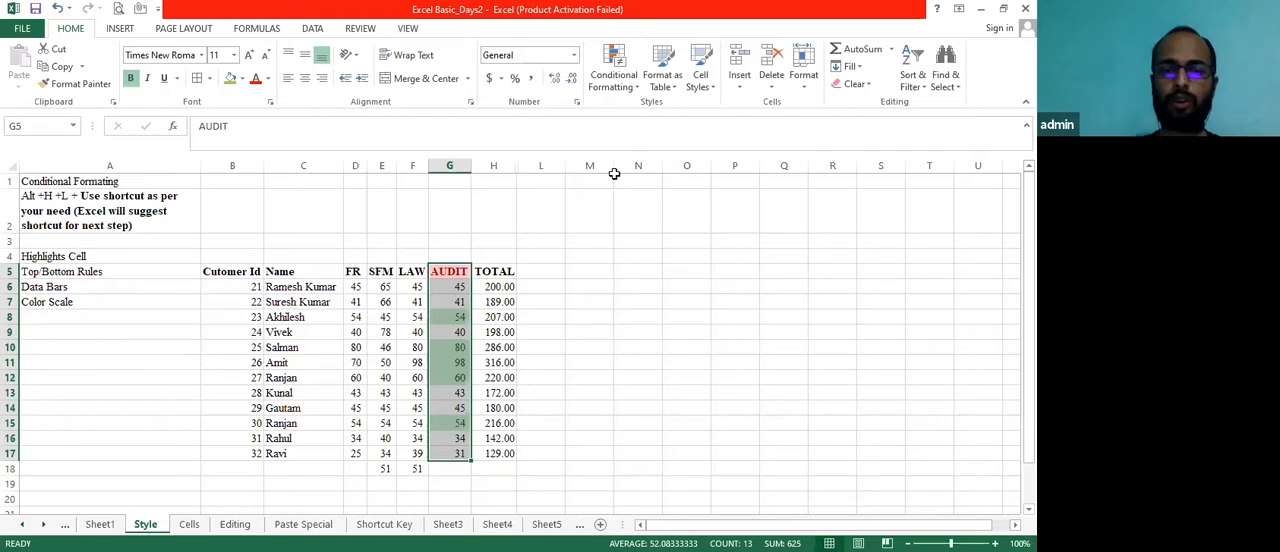
click(636, 88)
mouse_move(639, 289)
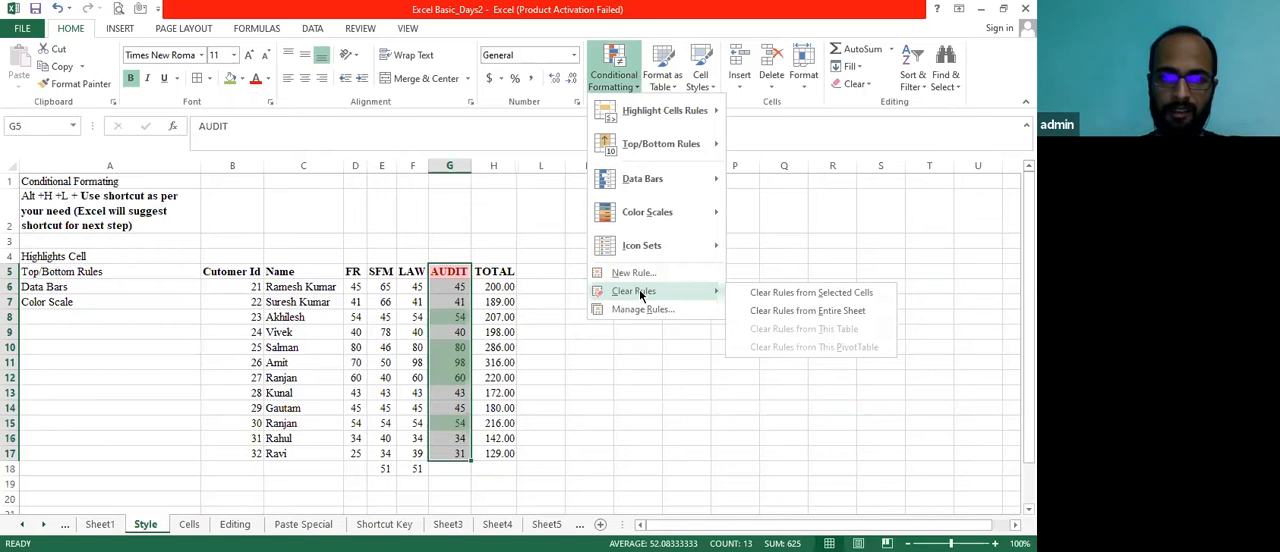
key(Escape)
key(Escape)
Highlight TOTAL cells H6:H17 less than 200 using Light Red Fill with Dark Red Text
key(Right)
key(Down)
key(ctrl+shift+Down)
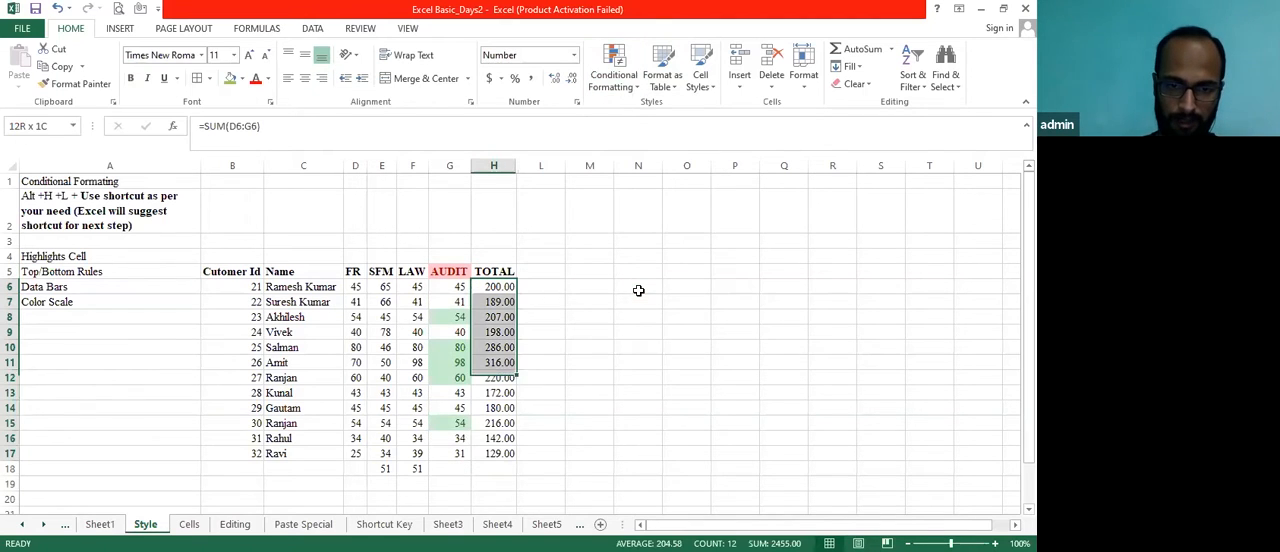
click(637, 86)
click(636, 86)
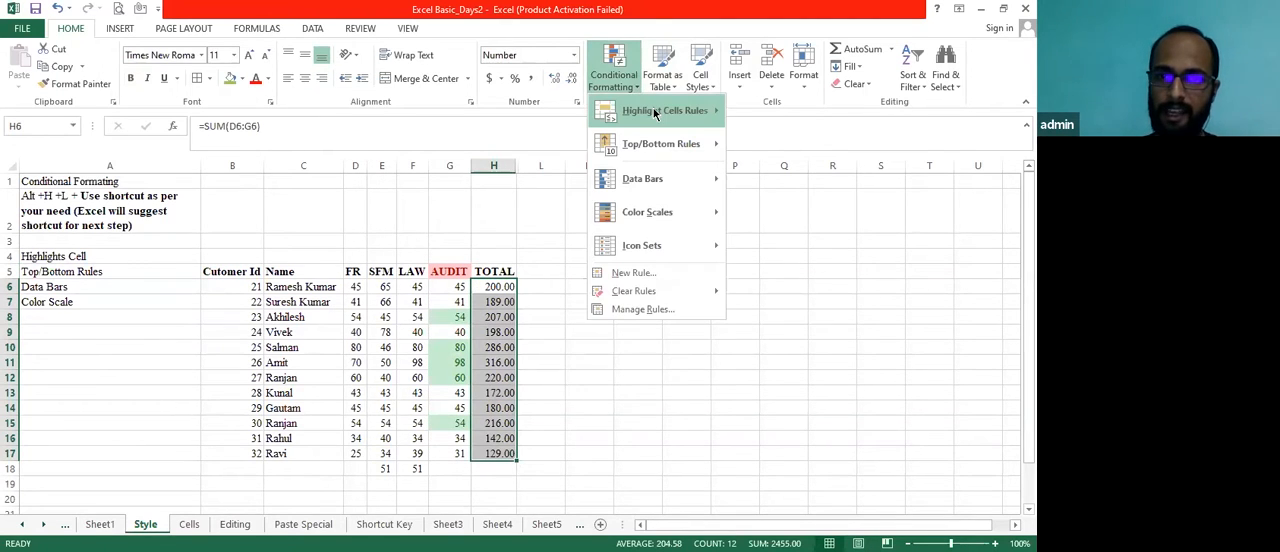
mouse_move(665, 110)
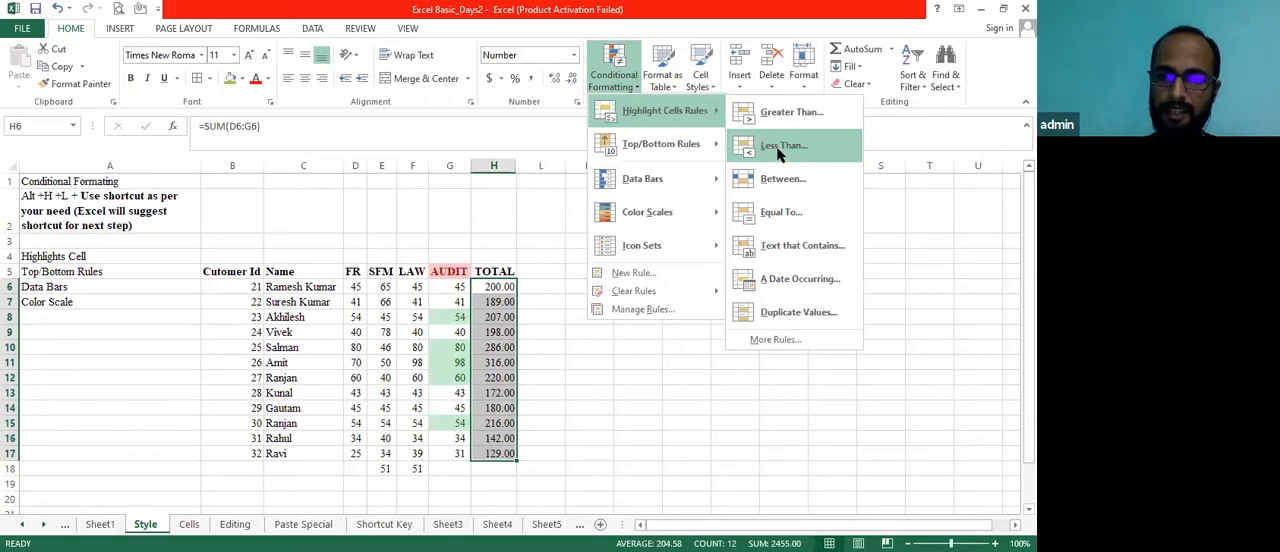
click(779, 150)
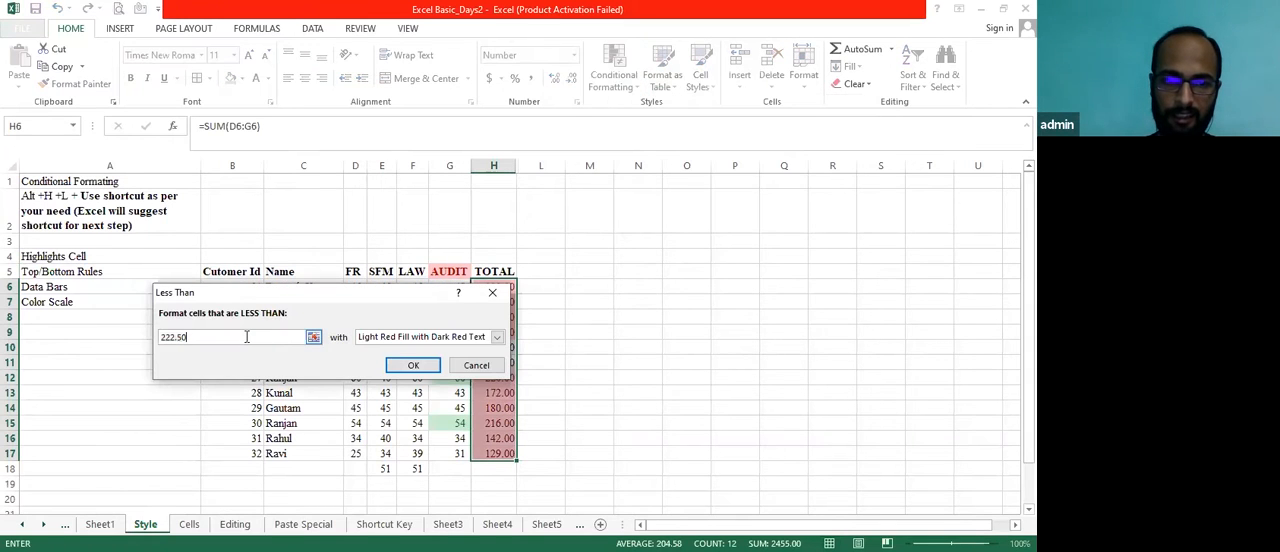
key(BackSpace)
key(BackSpace)
key(BackSpace)
key(BackSpace)
text(200)
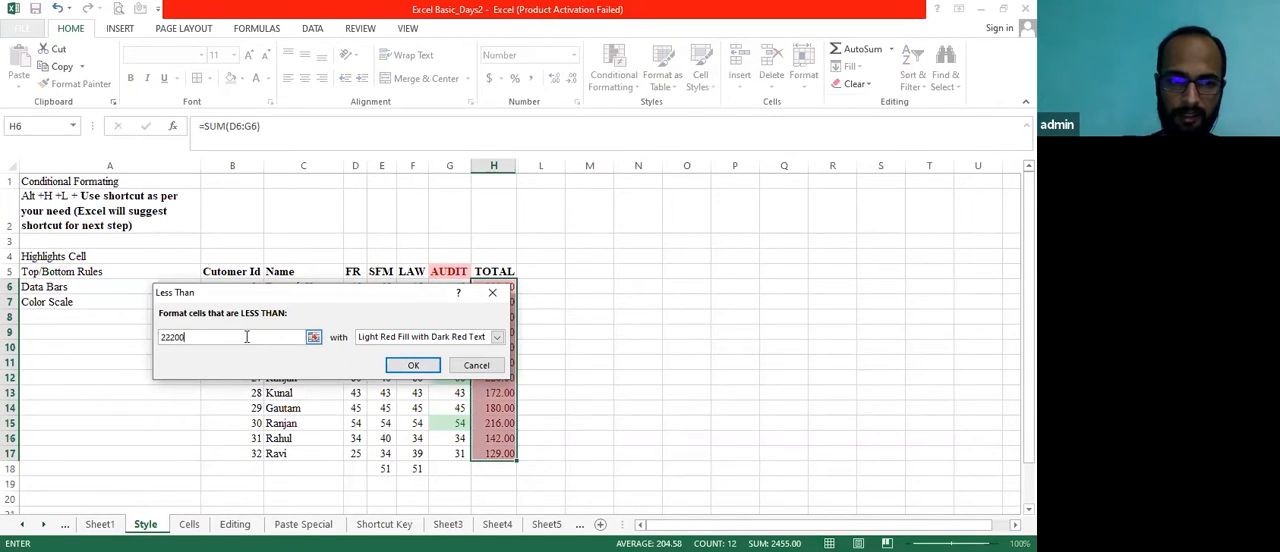
key(BackSpace)
key(BackSpace)
key(BackSpace)
key(BackSpace)
key(BackSpace)
text(200)
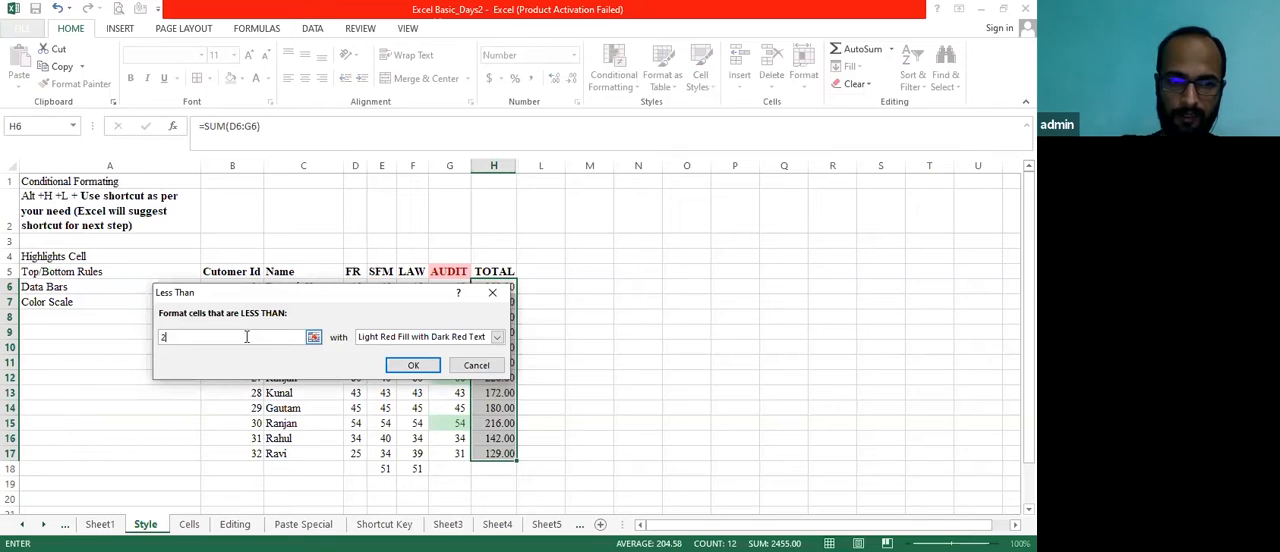
click(414, 366)
click(545, 365)
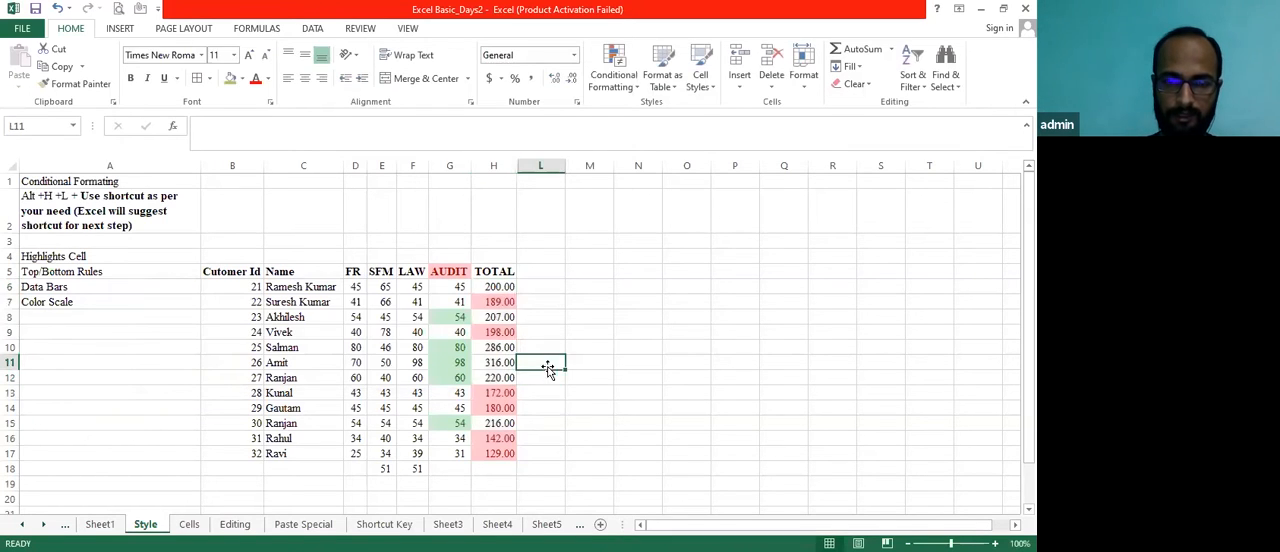
Compare the highlighted AUDIT and TOTAL cells and extend a selection from G5 down both columns
click(485, 298)
click(450, 316)
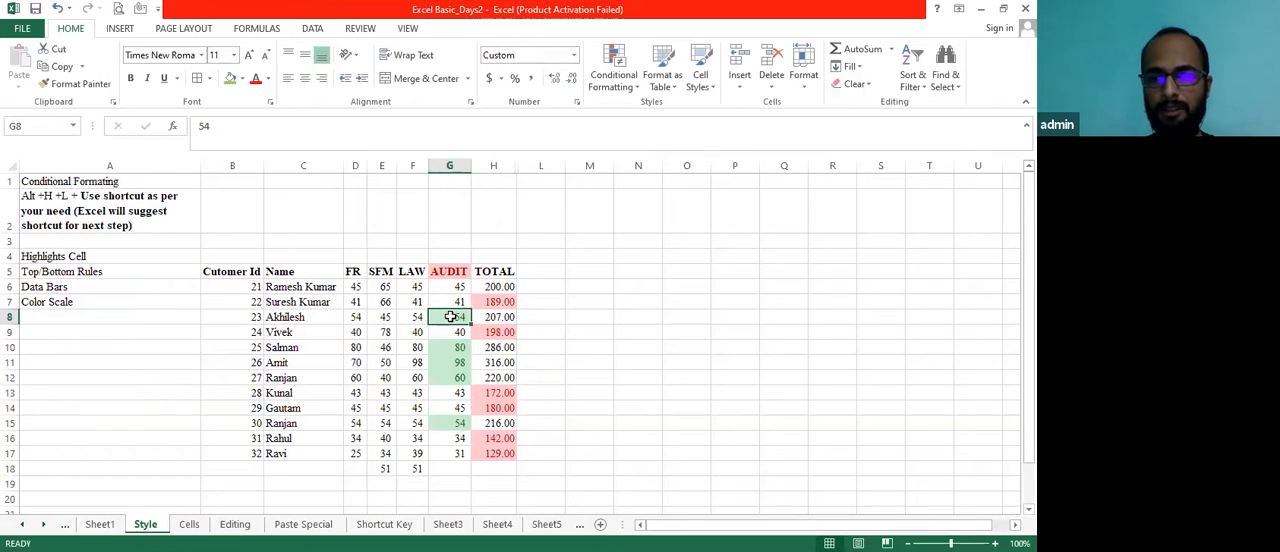
key(Right)
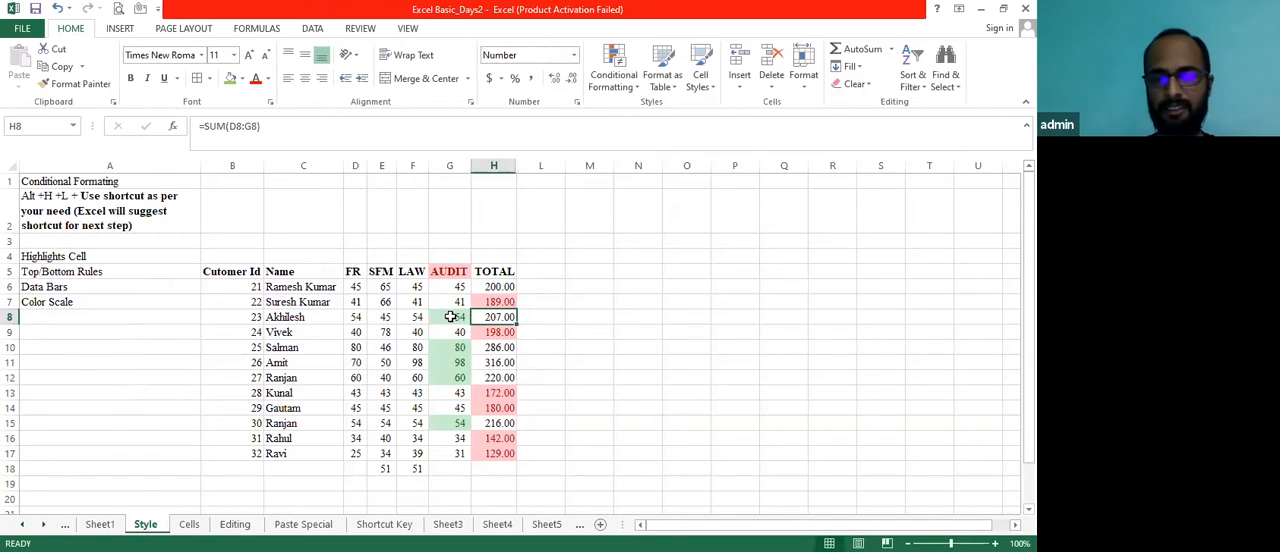
key(Left)
key(Up)
key(Up)
key(Up)
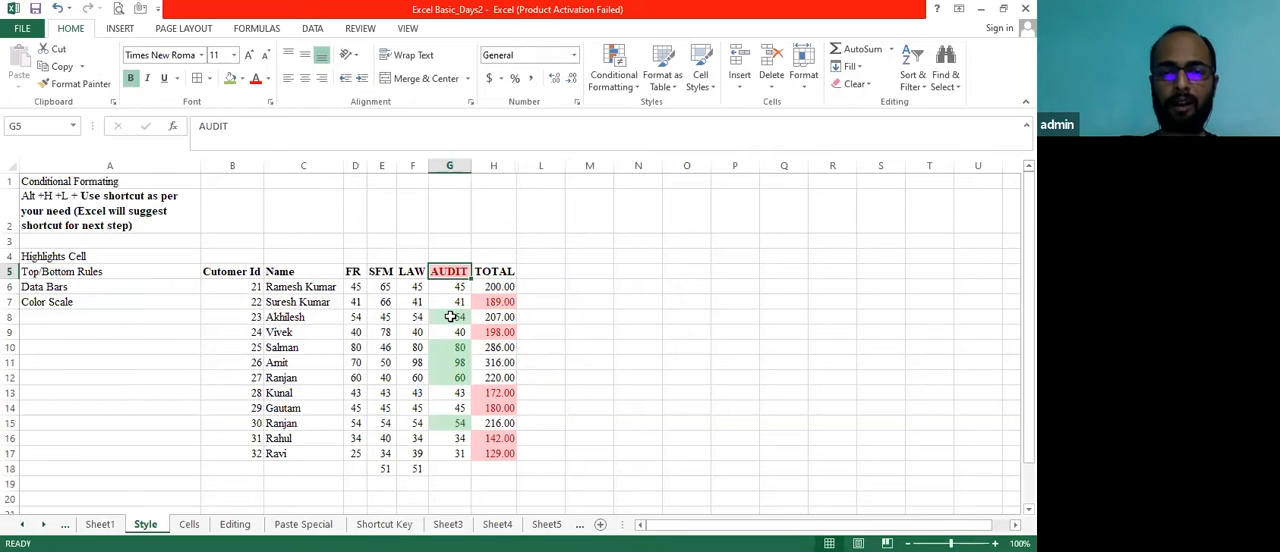
key(shift+Right)
key(shift+Down)
key(shift+Down)
key(shift+Down)
key(shift+Down)
key(shift+Down)
key(shift+Down)
key(shift+Down)
key(shift+Down)
key(shift+Down)
key(shift+Down)
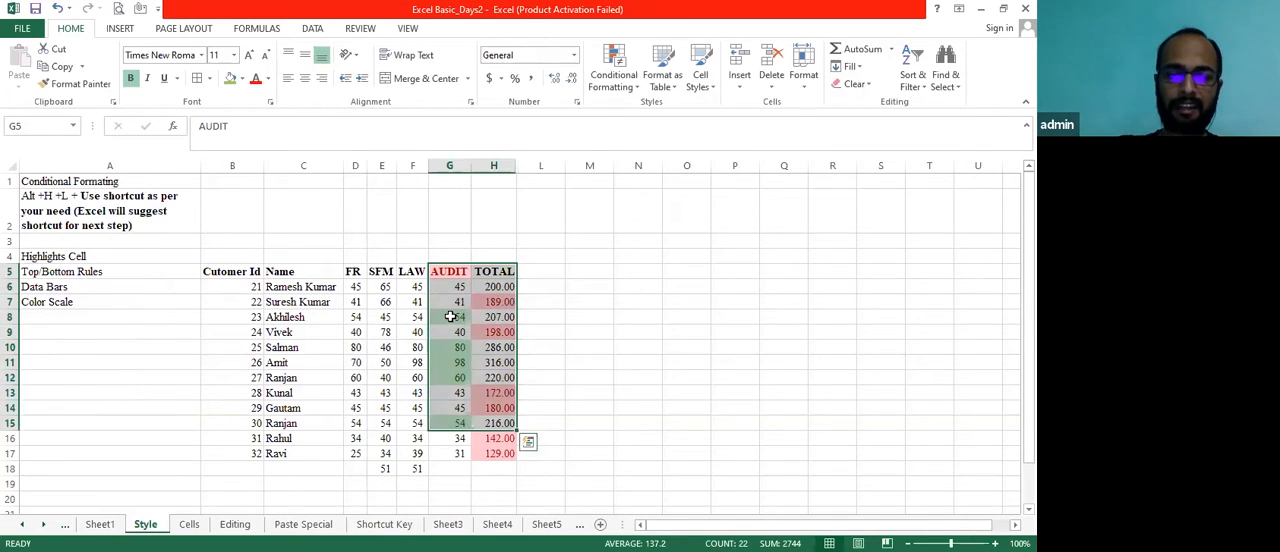
Select the AUDIT column G5:G17 and clear the conditional formatting rules from the entire sheet
key(Left)
key(Right)
key(shift+Down)
key(shift+Down)
key(shift+Down)
key(shift+Down)
key(shift+Down)
key(shift+Down)
key(shift+Down)
key(shift+Down)
key(shift+Down)
key(shift+Down)
key(shift+Down)
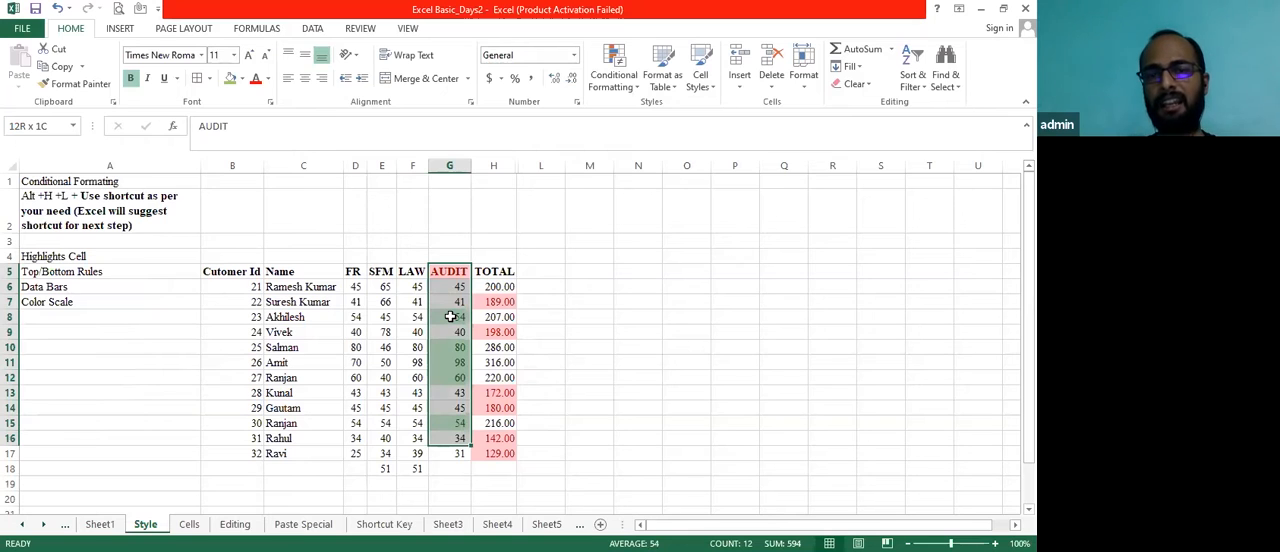
key(shift+Down)
click(639, 86)
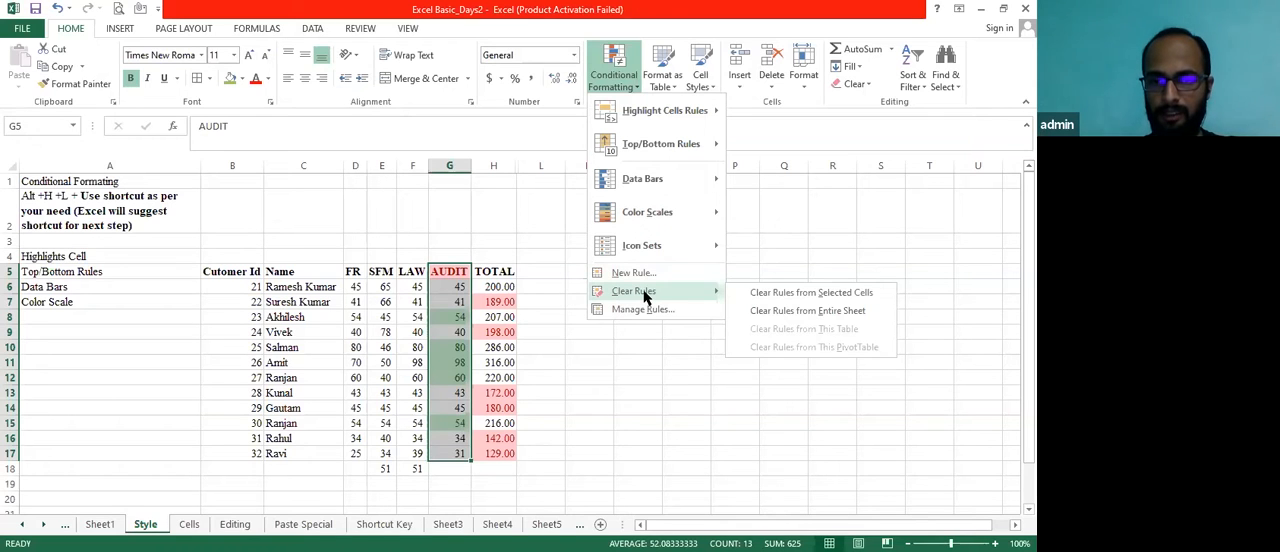
click(785, 310)
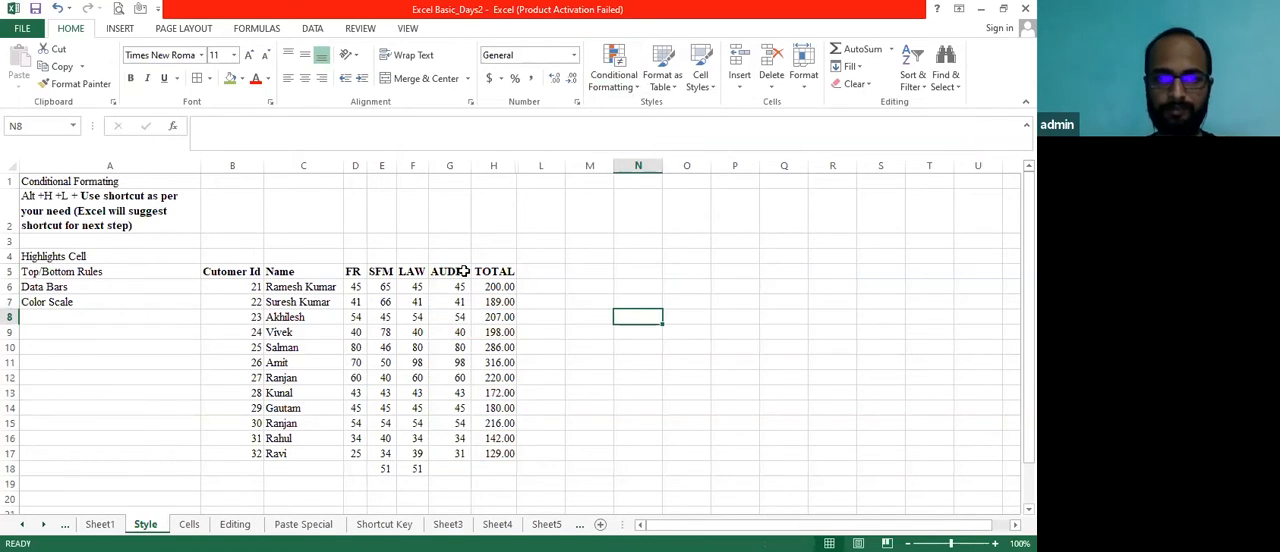
Highlight AUDIT and TOTAL cells G5:H17 between 50 and 200 using Light Red Fill with Dark Red Text
key(shift+Right)
key(shift+Down)
key(shift+Down)
key(shift+Down)
key(shift+Down)
key(shift+Down)
key(shift+Down)
key(shift+Down)
key(shift+Down)
key(shift+Down)
key(shift+Down)
key(shift+Down)
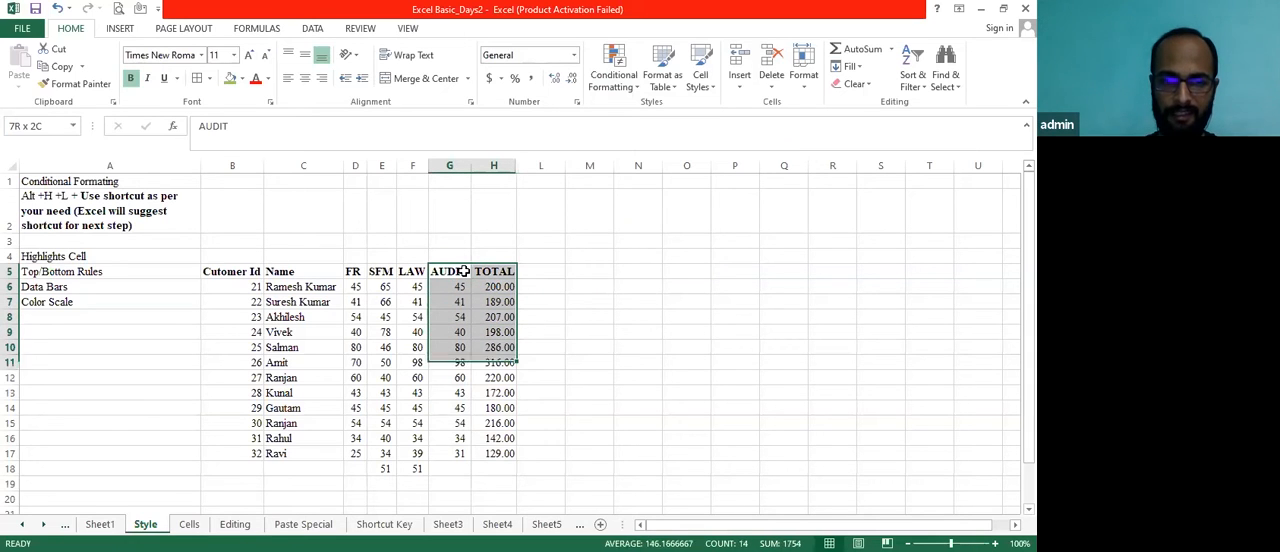
key(shift+Down)
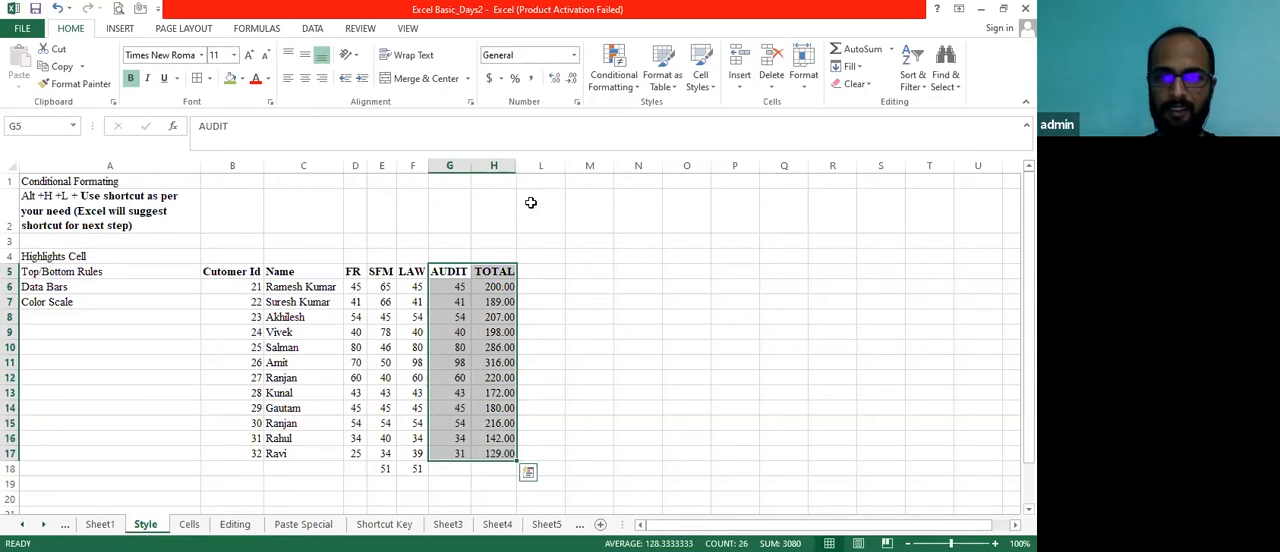
click(637, 90)
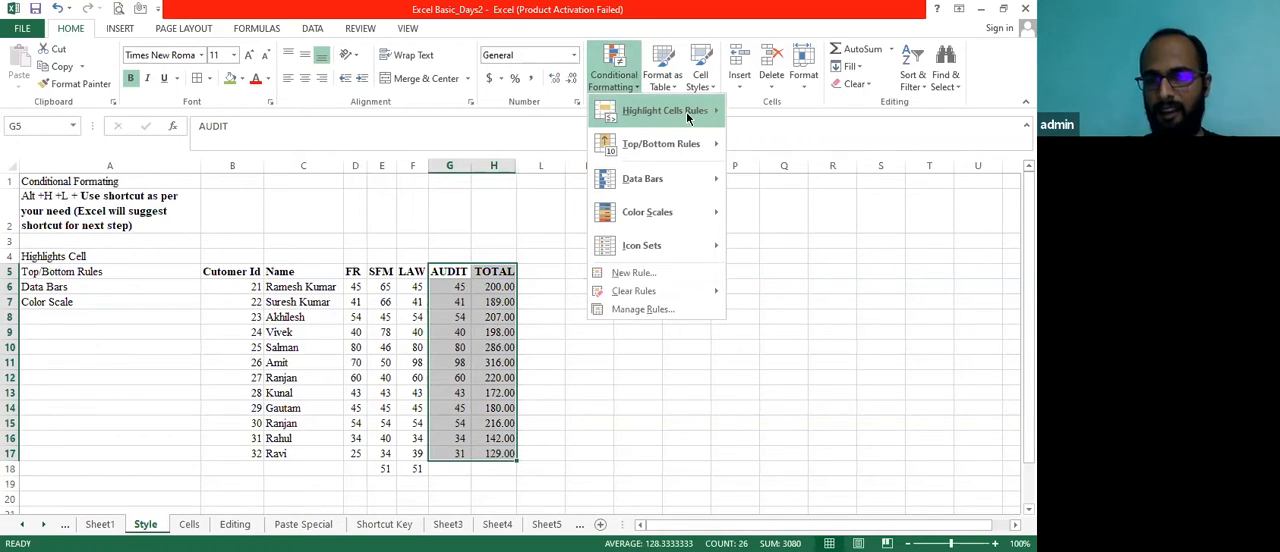
mouse_move(660, 112)
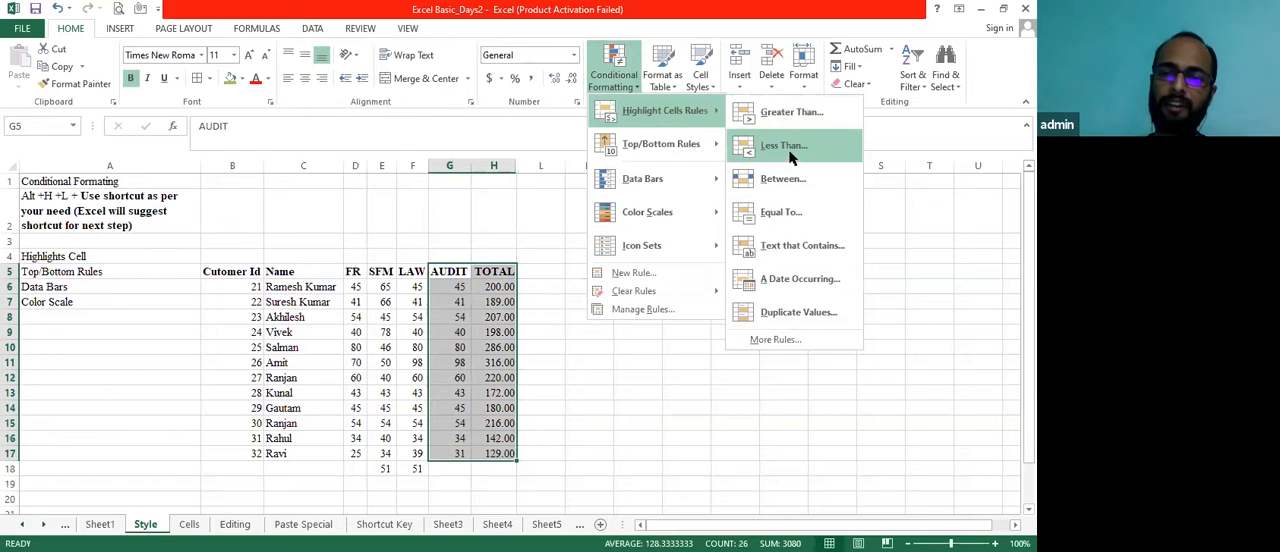
click(782, 179)
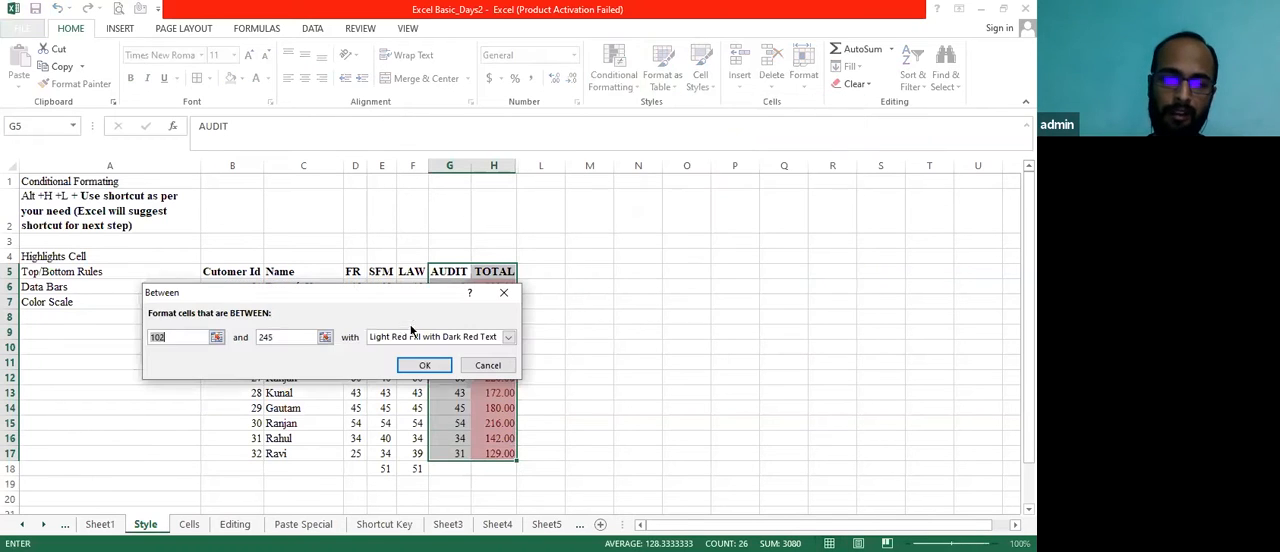
key(BackSpace)
text(50)
double_click(290, 337)
text(200)
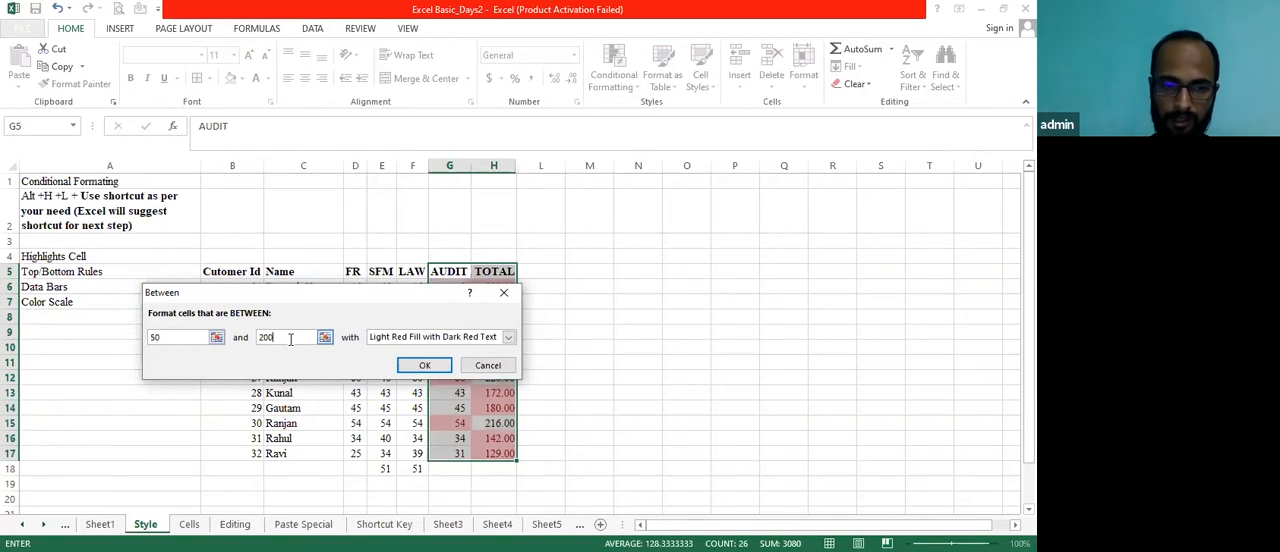
click(509, 337)
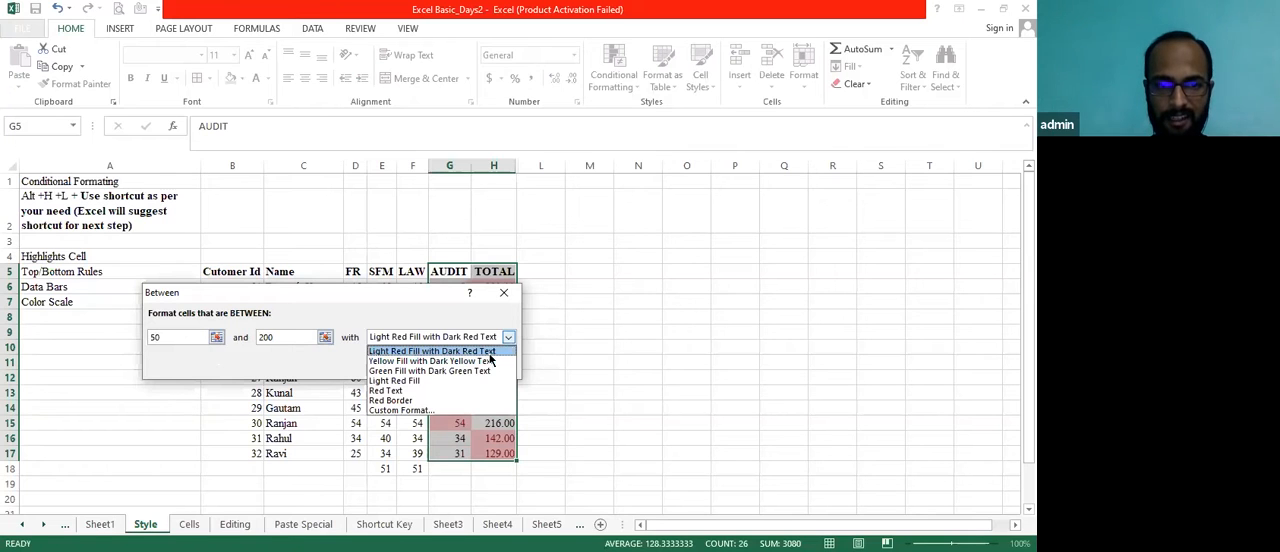
click(432, 352)
click(427, 366)
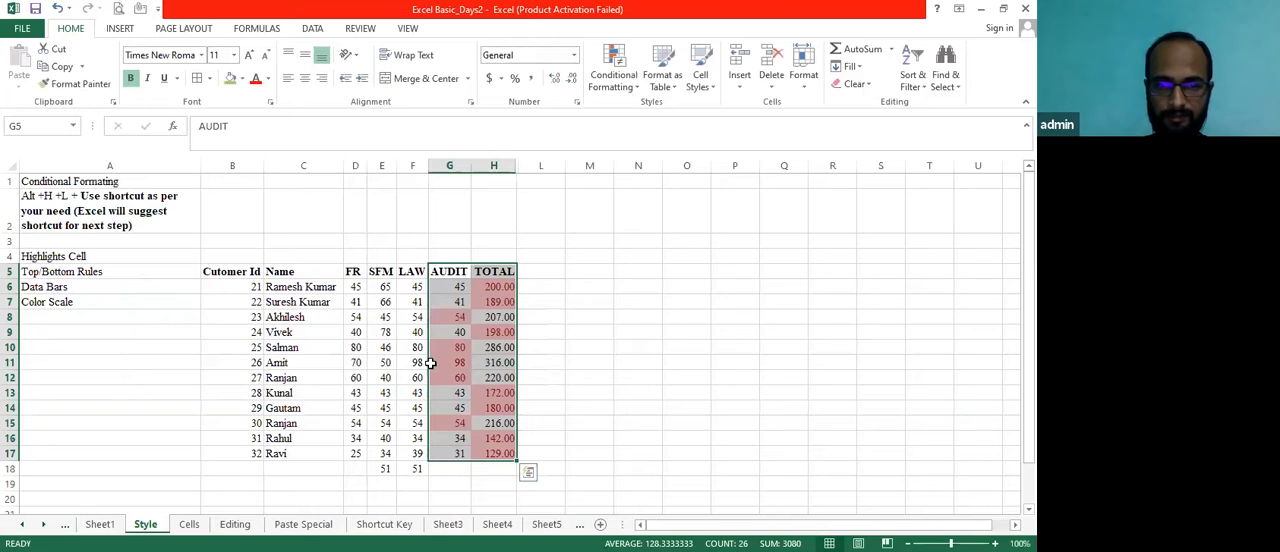
Clear the conditional formatting from AUDIT and TOTAL values G6:H17 and view the Highlight Cells Rules options
click(505, 332)
click(437, 289)
key(shift+Right)
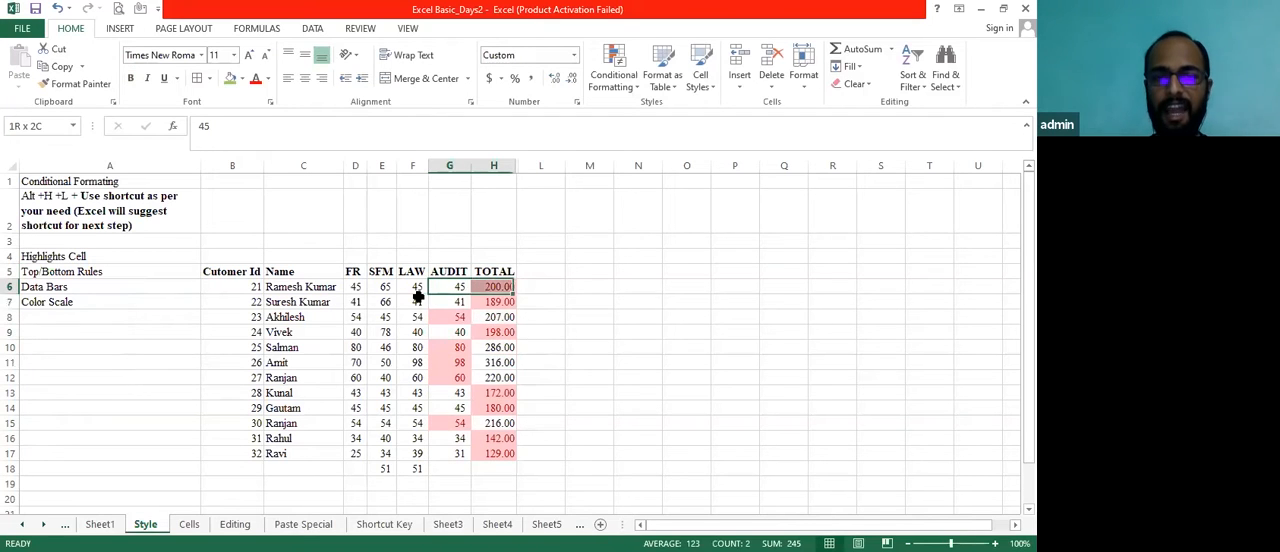
key(shift+Down)
key(shift+Down)
key(shift+Down)
key(shift+Down)
key(shift+Down)
key(shift+Down)
key(shift+Down)
key(shift+Down)
key(shift+Down)
key(shift+Down)
key(shift+Down)
key(alt+h)
key(l)
key(h)
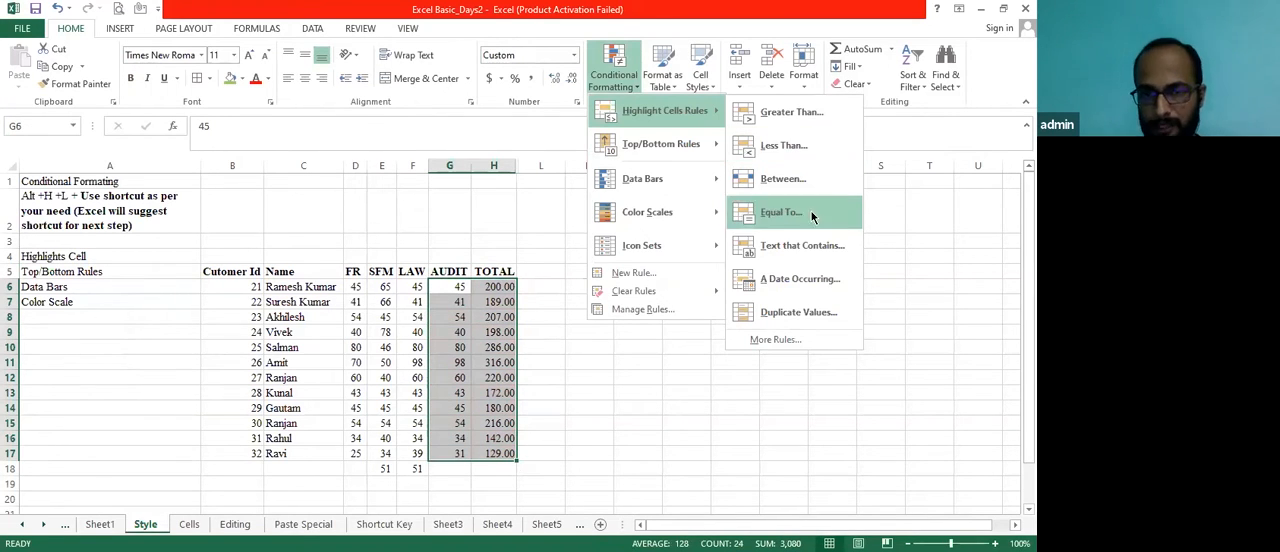
click(444, 345)
Delete the stray values below the SFM and LAW columns in E18:F18
key(Left)
key(Down)
key(Down)
key(Down)
key(Down)
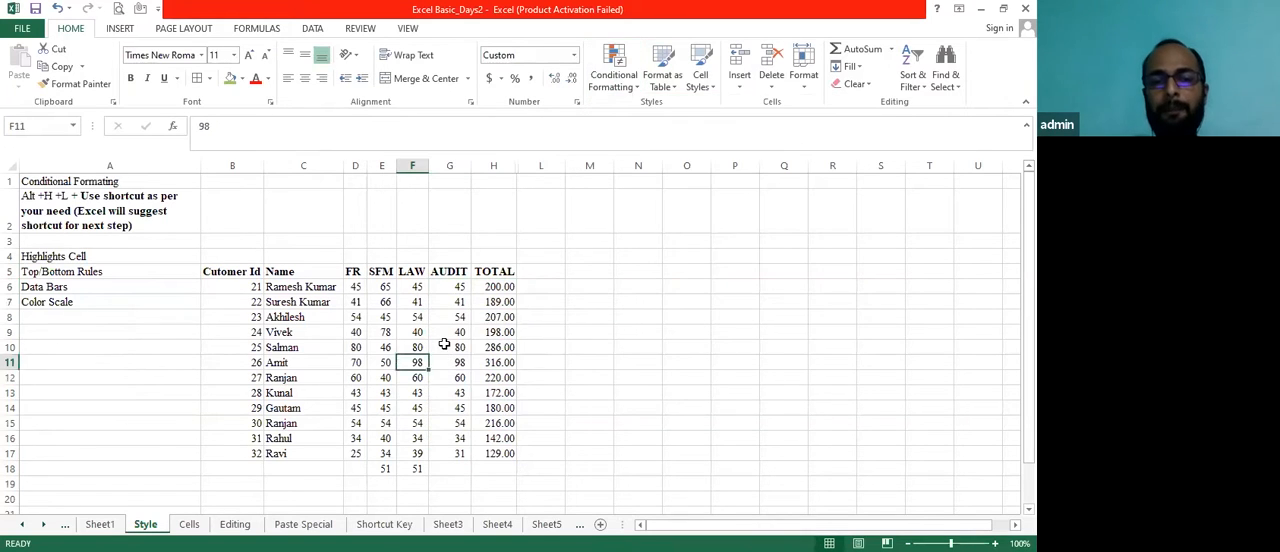
key(Down)
key(Down)
key(Down)
key(Down)
key(Down)
key(Left)
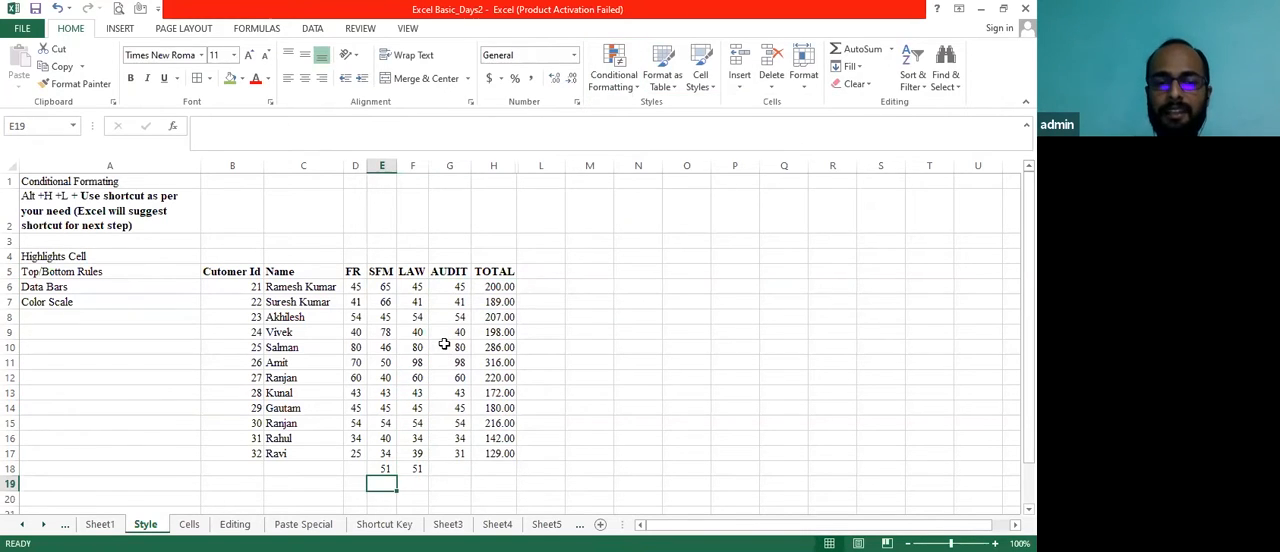
key(Up)
key(shift+Right)
key(Delete)
key(Left)
key(Left)
key(Left)
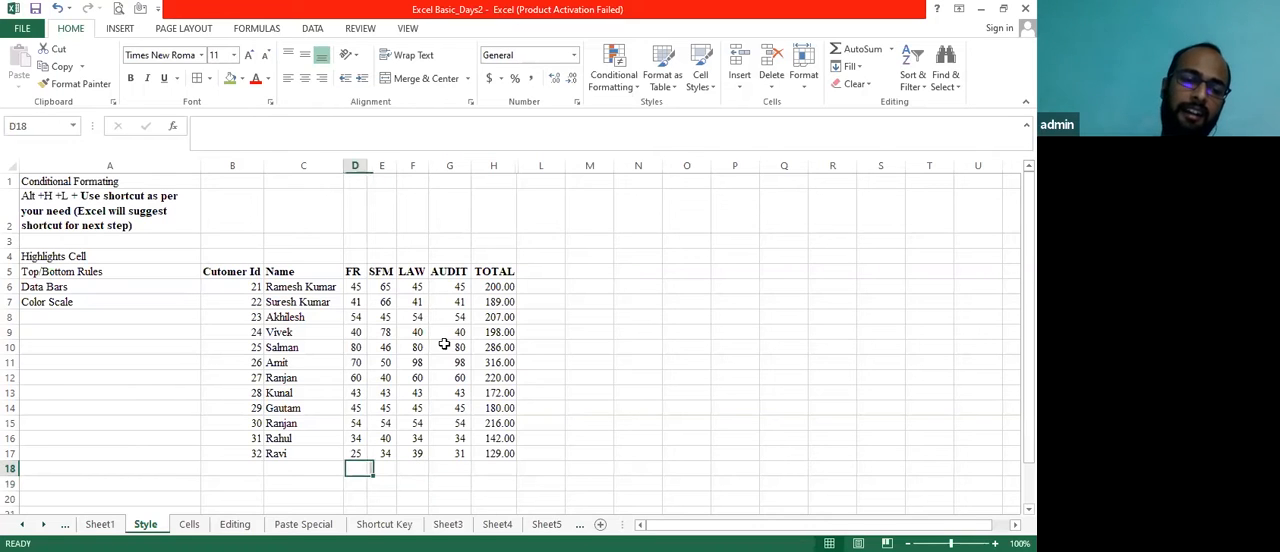
Start a new record in row 18 with customer ID 32 in B18 and the row 15 customer's name in C18
key(Right)
key(Up)
key(Up)
key(Up)
key(Down)
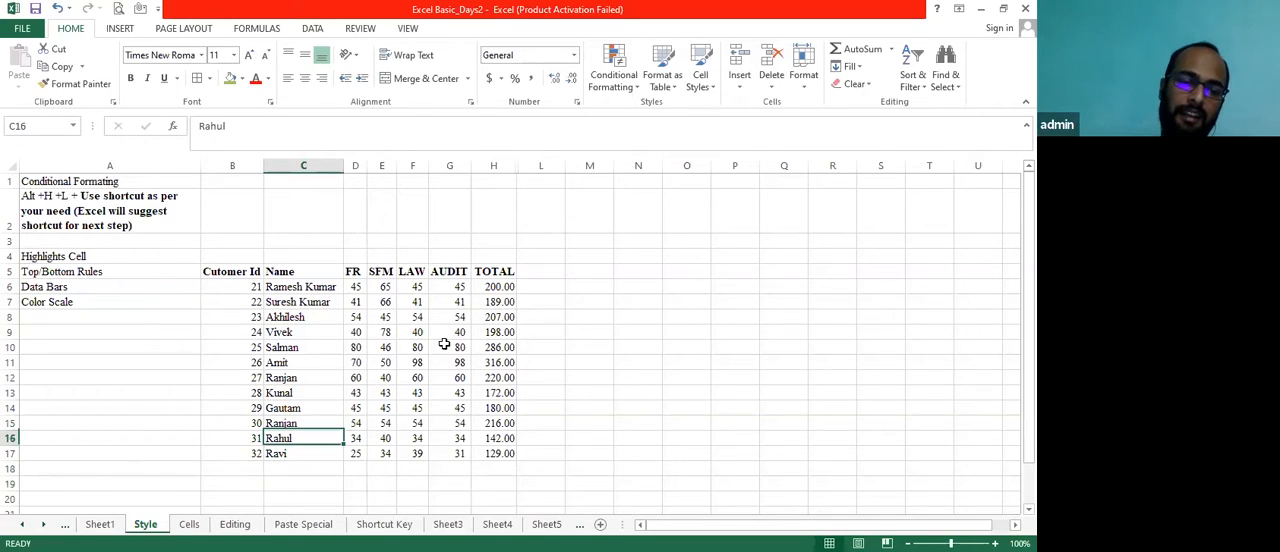
key(Down)
key(Down)
key(Down)
key(Up)
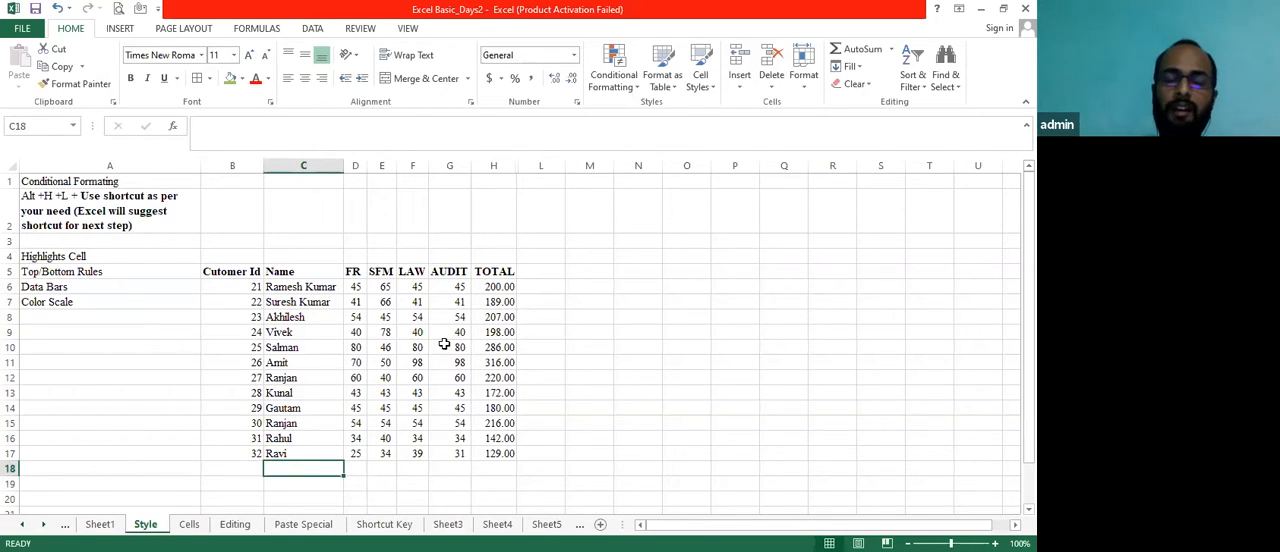
key(Left)
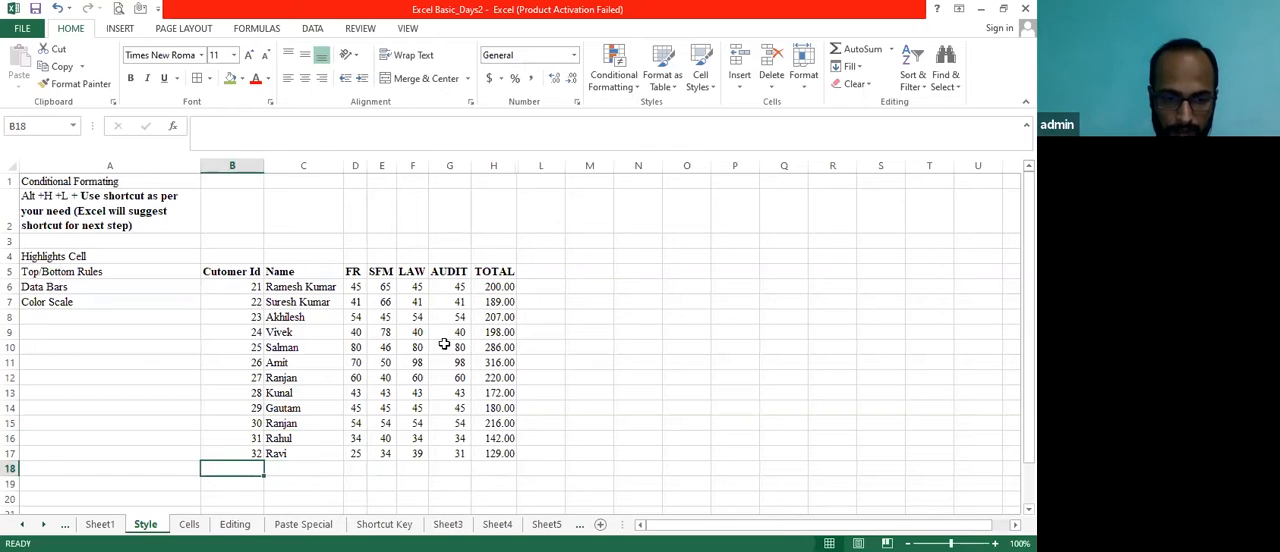
text(3)
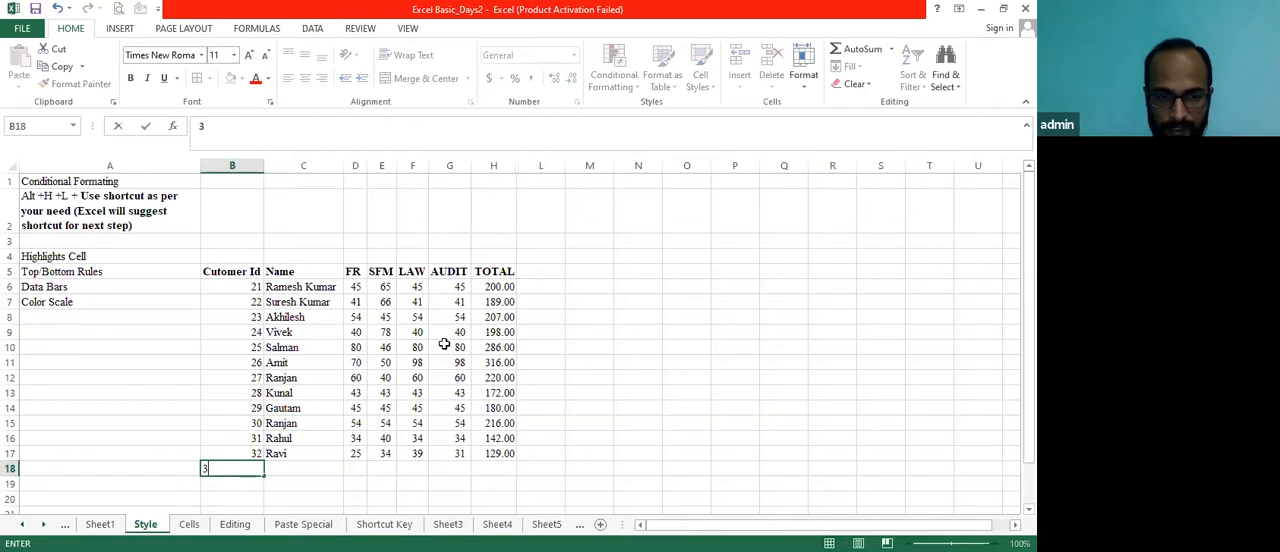
text(2)
key(Tab)
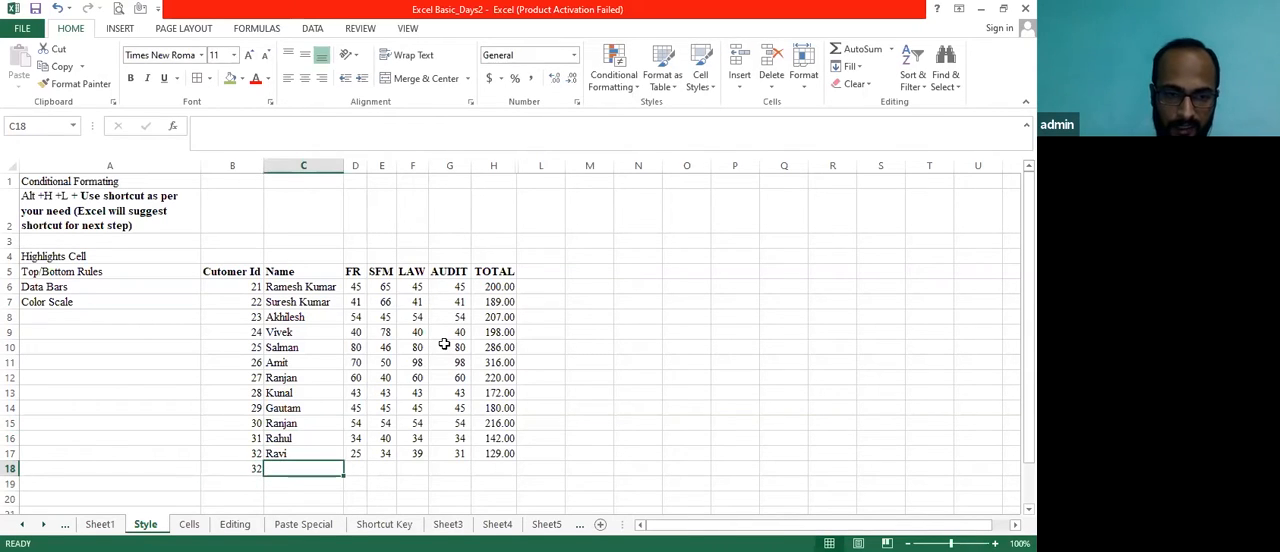
text(Ranjan)
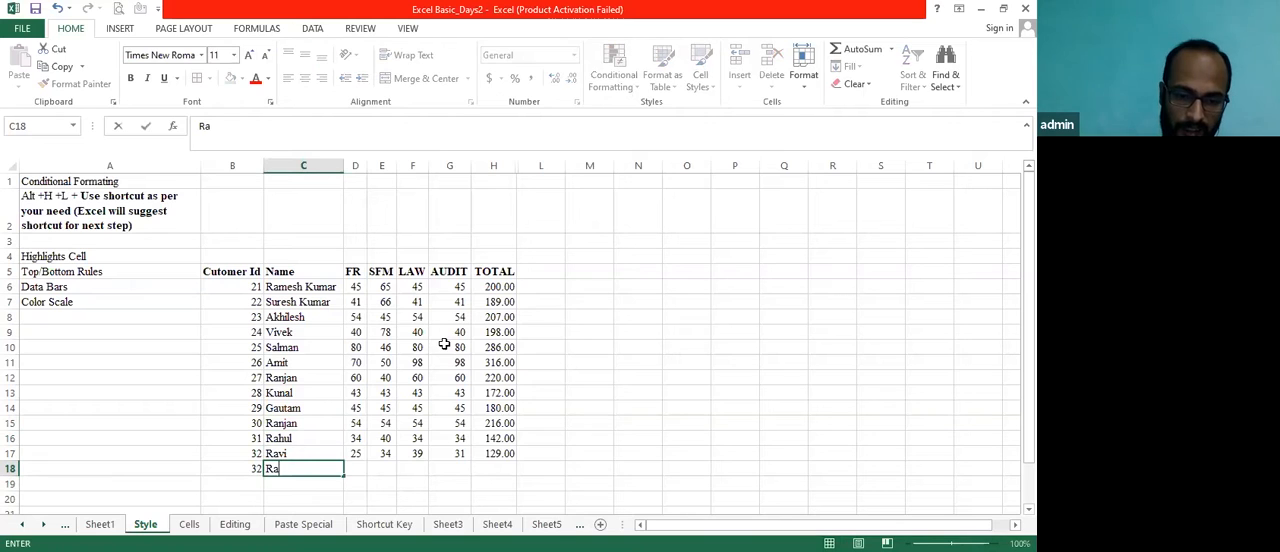
Copy the subject marks and total from D15:H15 into D18:H18 to complete the row 18 record
key(Right)
key(Up)
key(Up)
key(Up)
key(Left)
key(Right)
key(shift+Right)
key(shift+Right)
key(shift+Right)
key(shift+Right)
key(ctrl+c)
key(Down)
key(Down)
key(Down)
key(ctrl+v)
key(Escape)
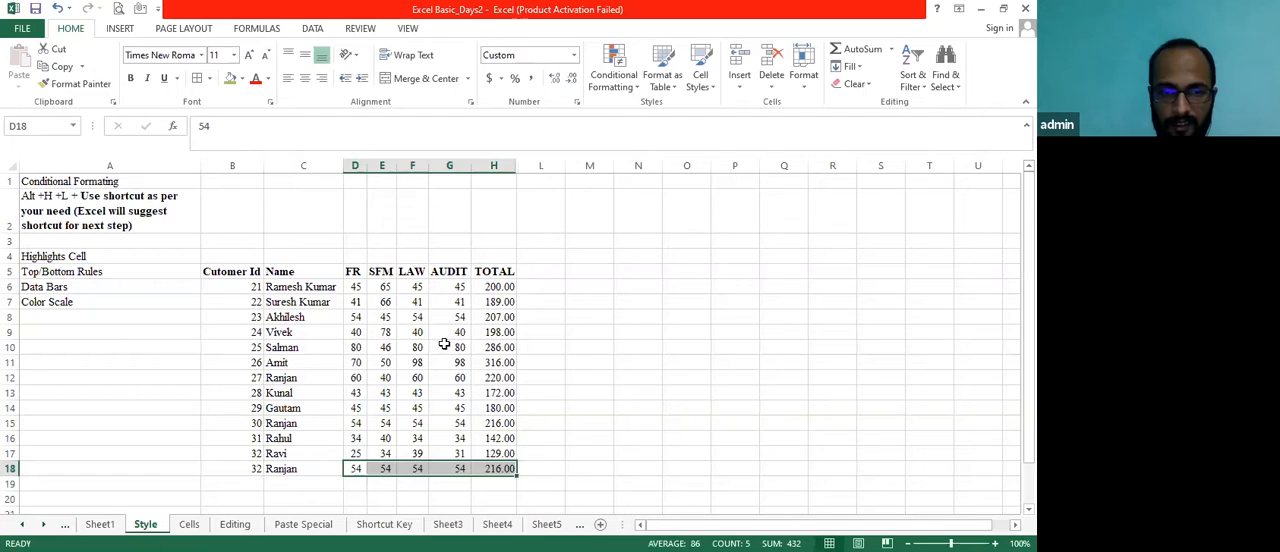
Highlight names in C6:C18 containing the C18 name using a Text that Contains rule with Light Red Fill
key(Left)
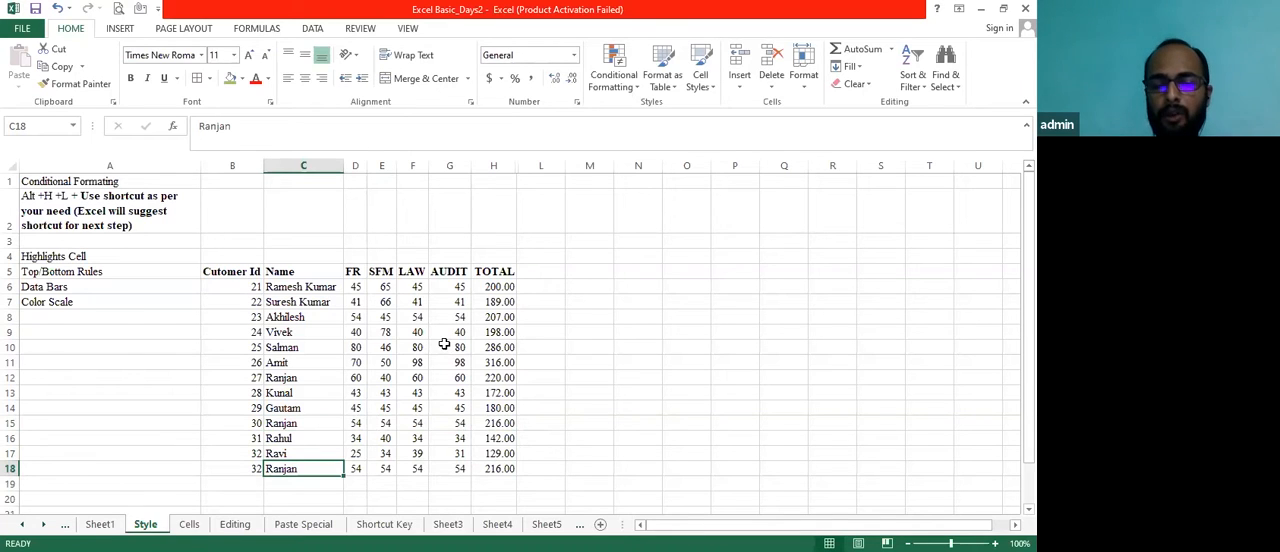
key(Left)
key(shift+Right)
key(shift+Right)
key(Right)
key(ctrl+shift+Up)
key(shift+Down)
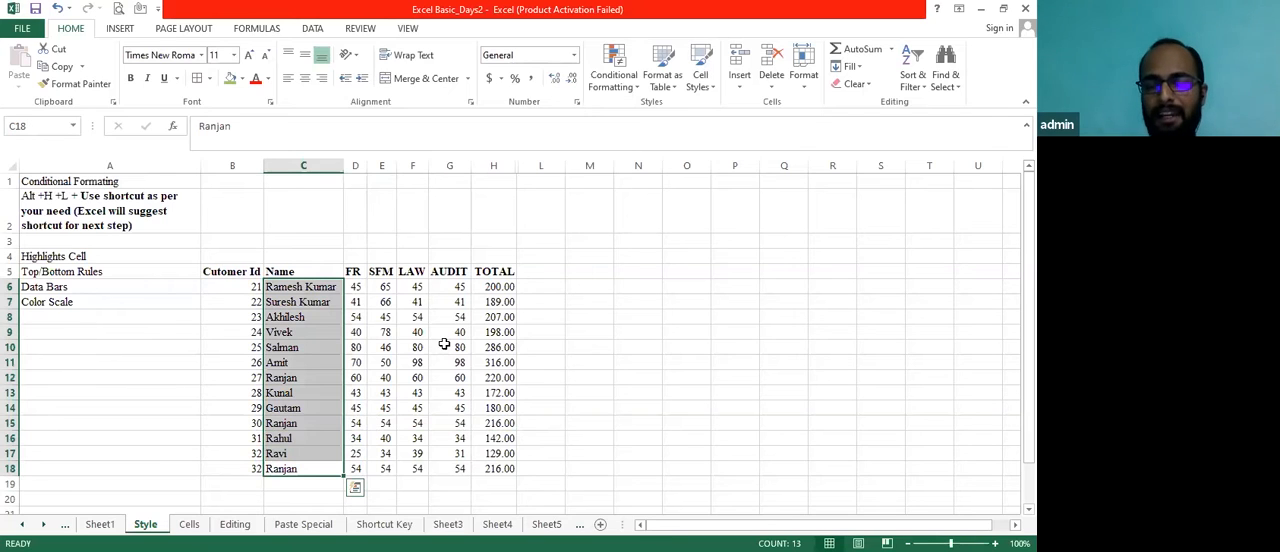
click(638, 88)
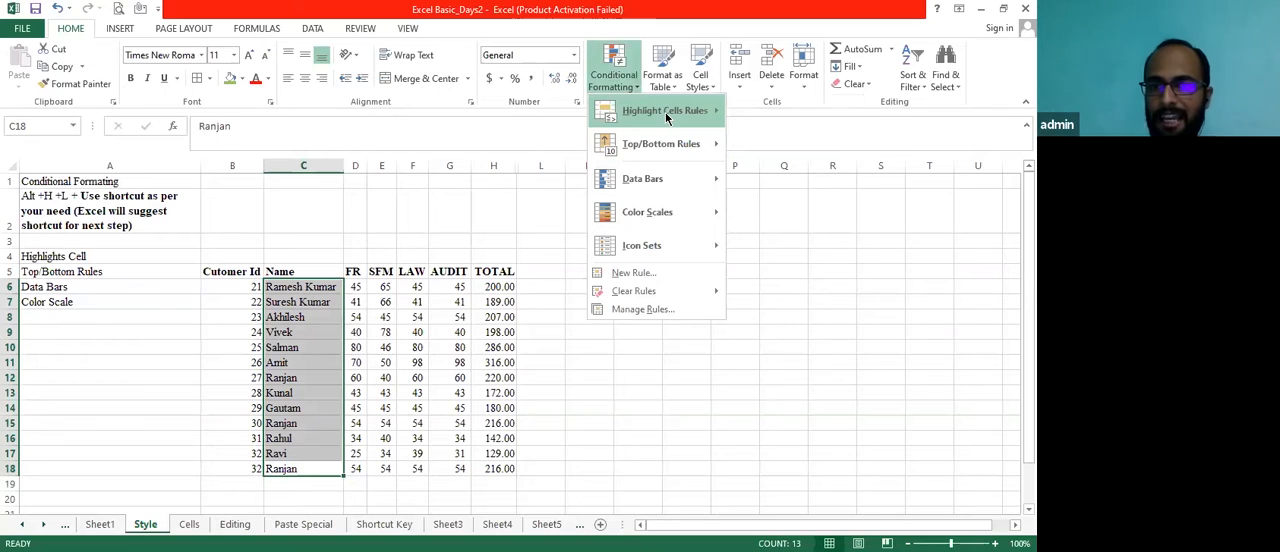
mouse_move(667, 118)
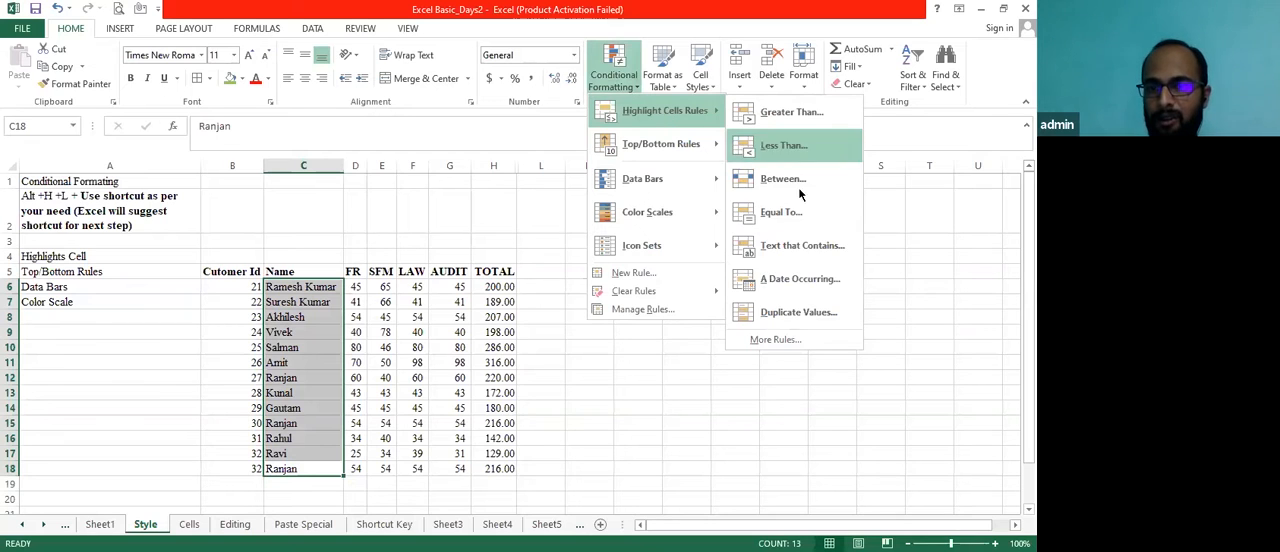
click(812, 247)
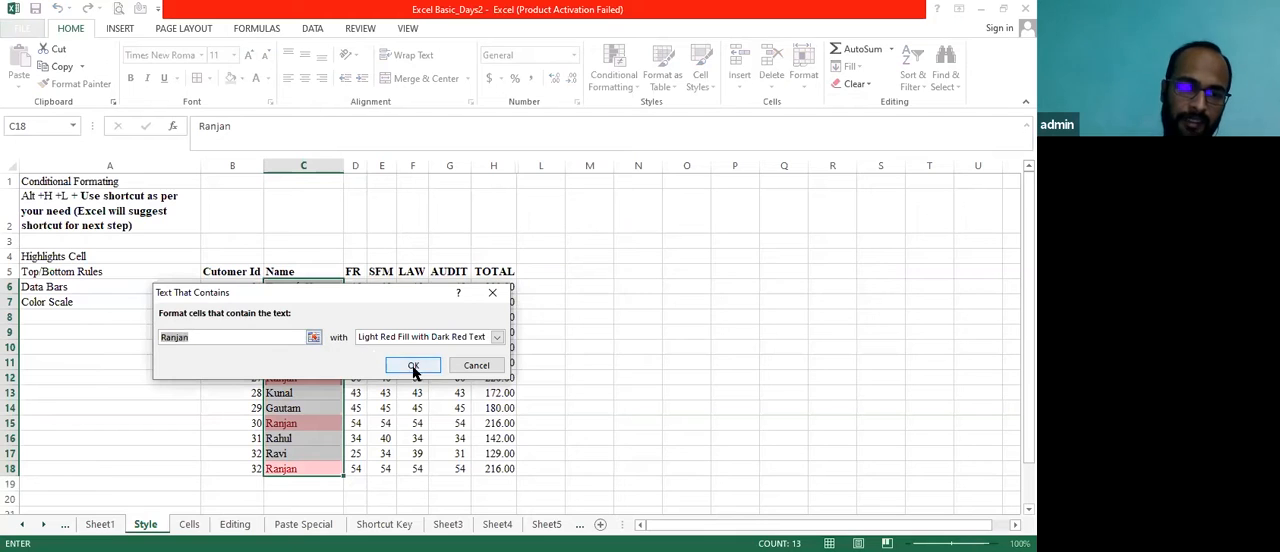
click(496, 339)
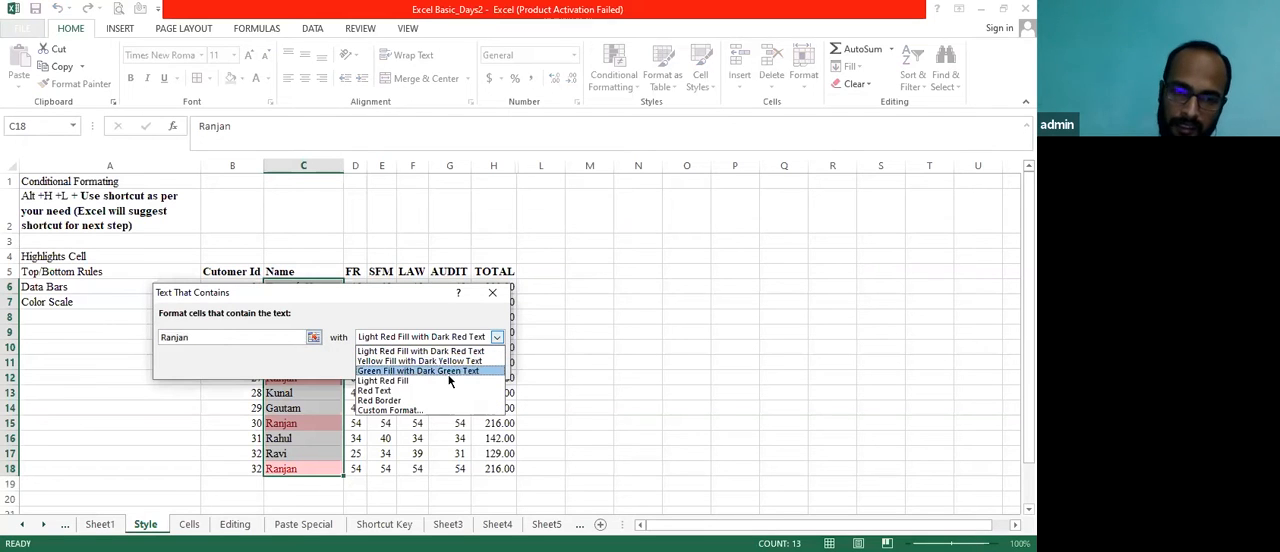
click(446, 381)
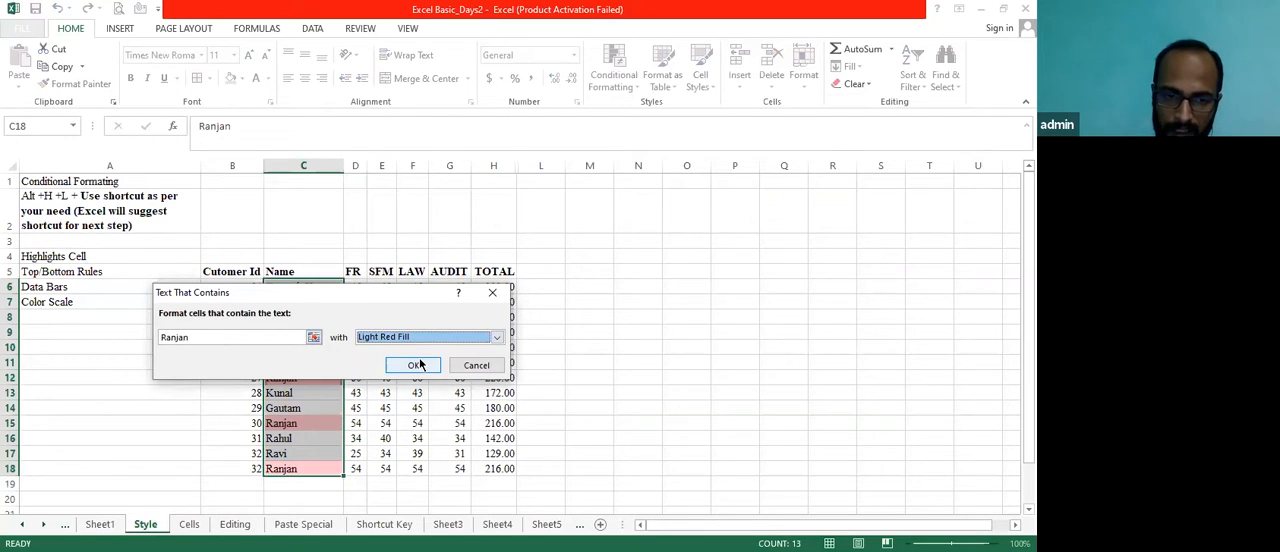
click(417, 365)
Step through the Name column down to row 18 to examine which cells are highlighted
click(355, 438)
key(Up)
key(Up)
key(Up)
key(Up)
key(Left)
key(Down)
key(Down)
key(Down)
key(Down)
key(Up)
key(Up)
key(Up)
key(Up)
key(Down)
key(Down)
key(Down)
key(Down)
key(Up)
key(Up)
key(Up)
key(Down)
key(Down)
key(Down)
key(Down)
key(Down)
Delete the contents of the extra record in row 18, cells B18:L18
key(Left)
key(shift+Right)
key(shift+Right)
key(shift+Right)
key(shift+Right)
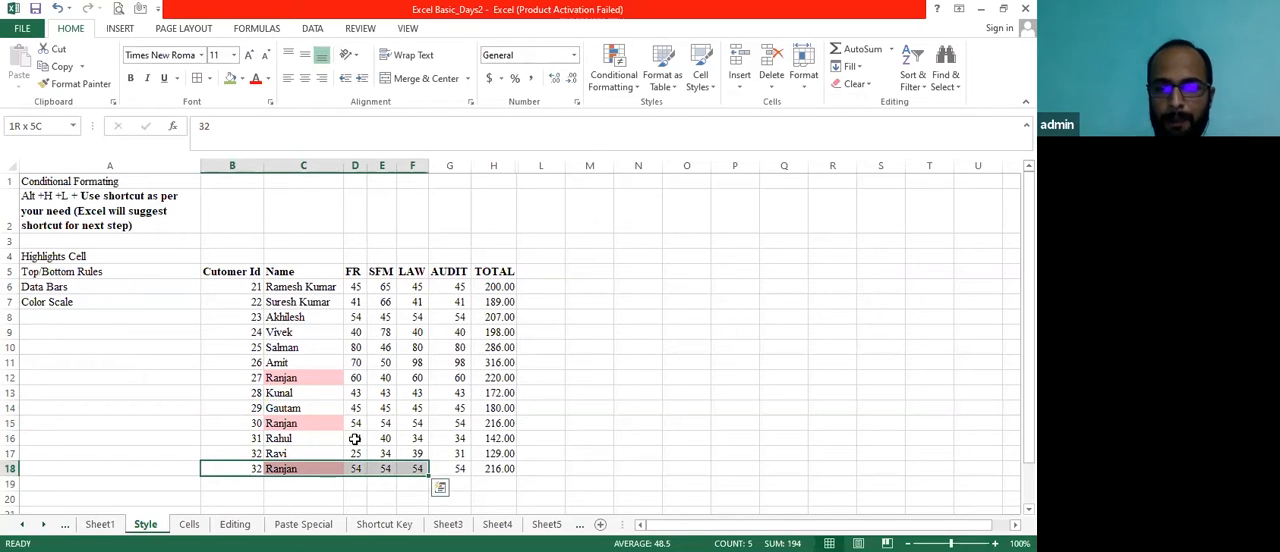
key(shift+Right)
key(shift+Right)
key(shift+Right)
key(Delete)
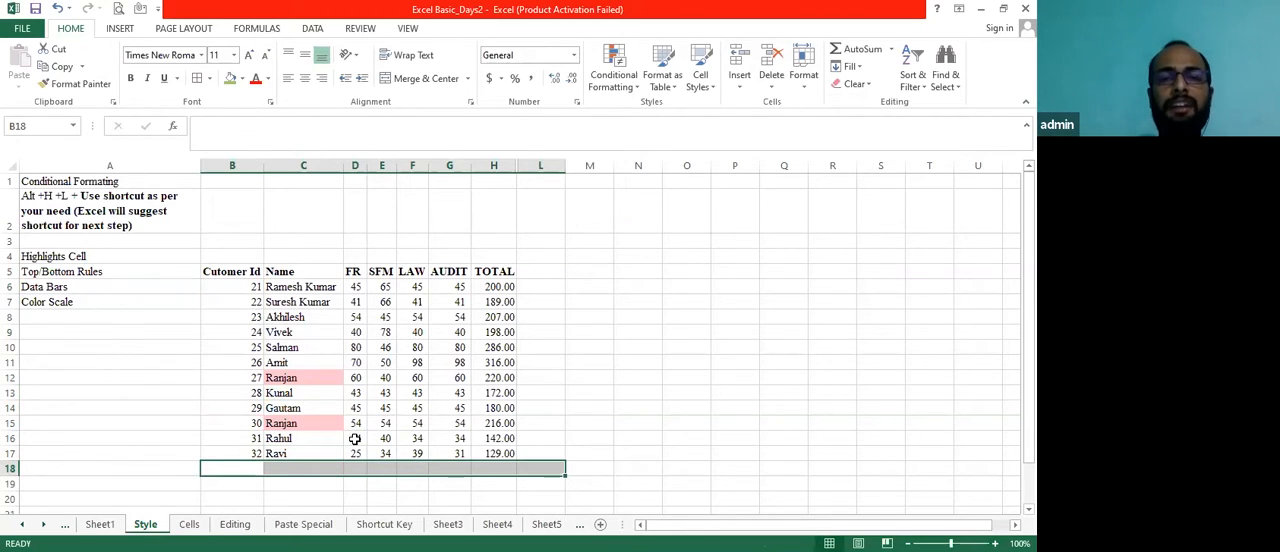
Select the names in C12:C15 and clear the conditional formatting rules from the entire sheet
key(Down)
key(Up)
key(Right)
key(Up)
key(Up)
key(Up)
key(Up)
key(Down)
key(shift+Up)
key(shift+Up)
key(shift+Up)
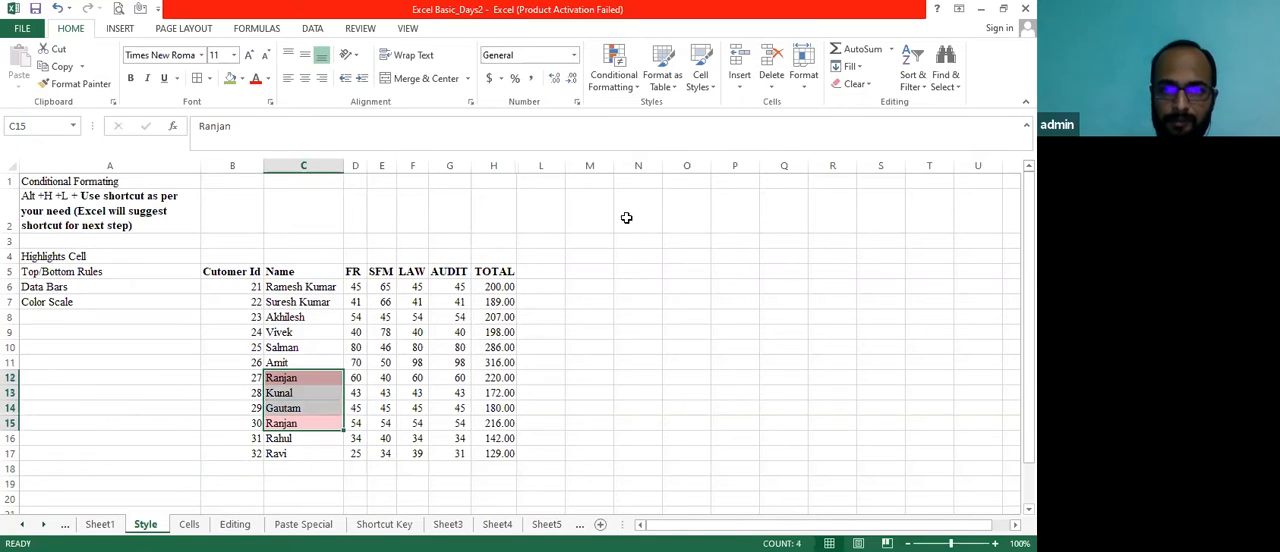
click(637, 91)
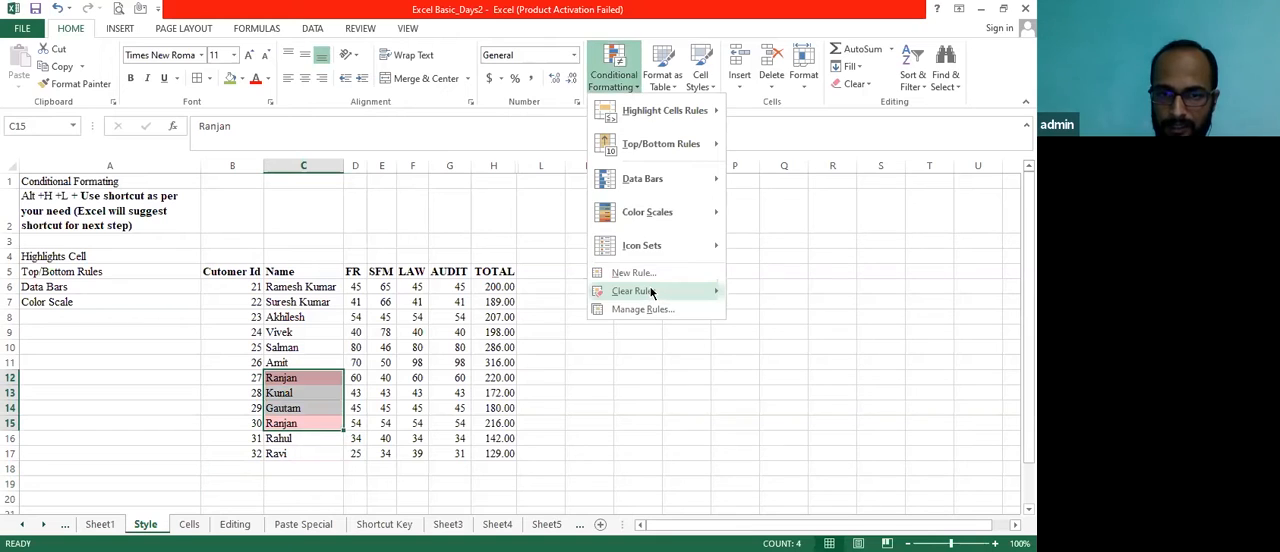
mouse_move(651, 291)
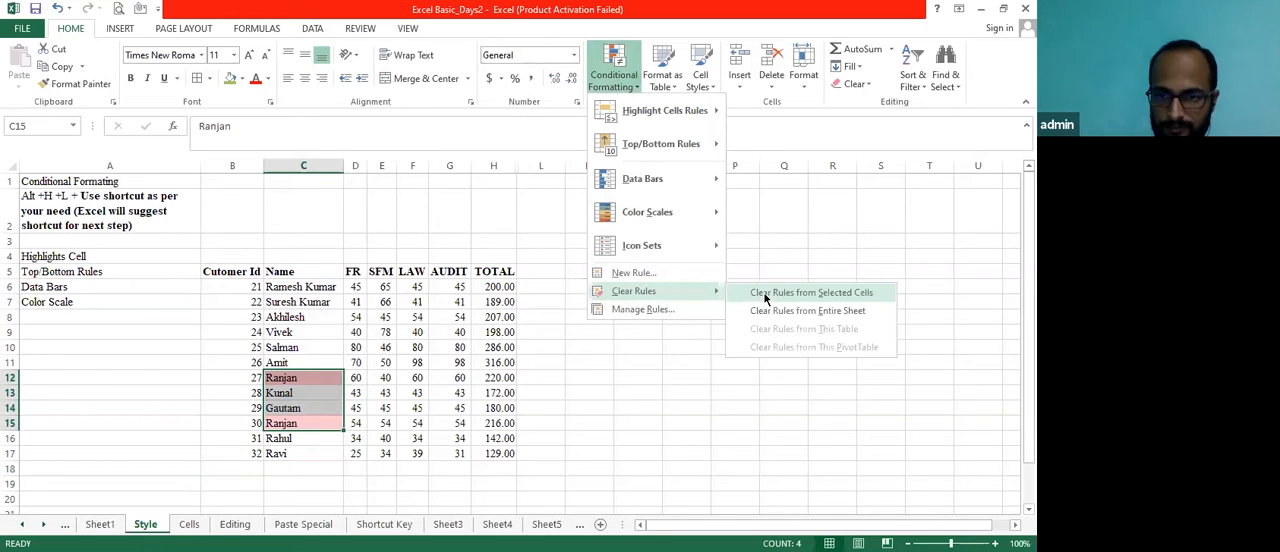
click(765, 316)
click(487, 423)
key(Down)
key(Down)
key(Down)
key(Left)
key(Left)
key(Left)
key(Left)
key(Left)
key(Left)
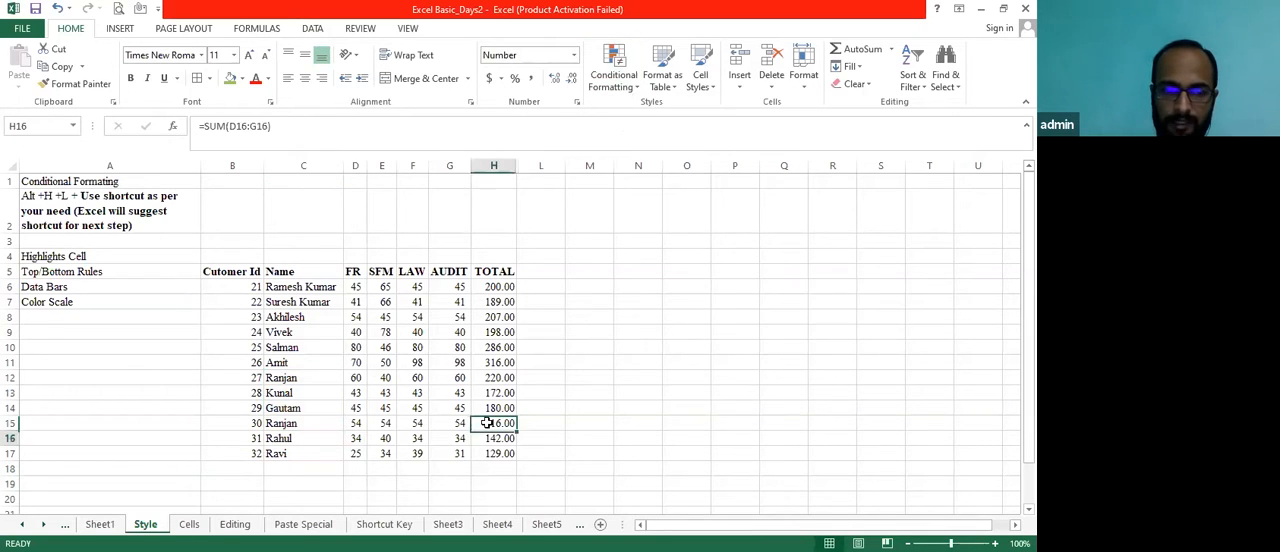
key(Right)
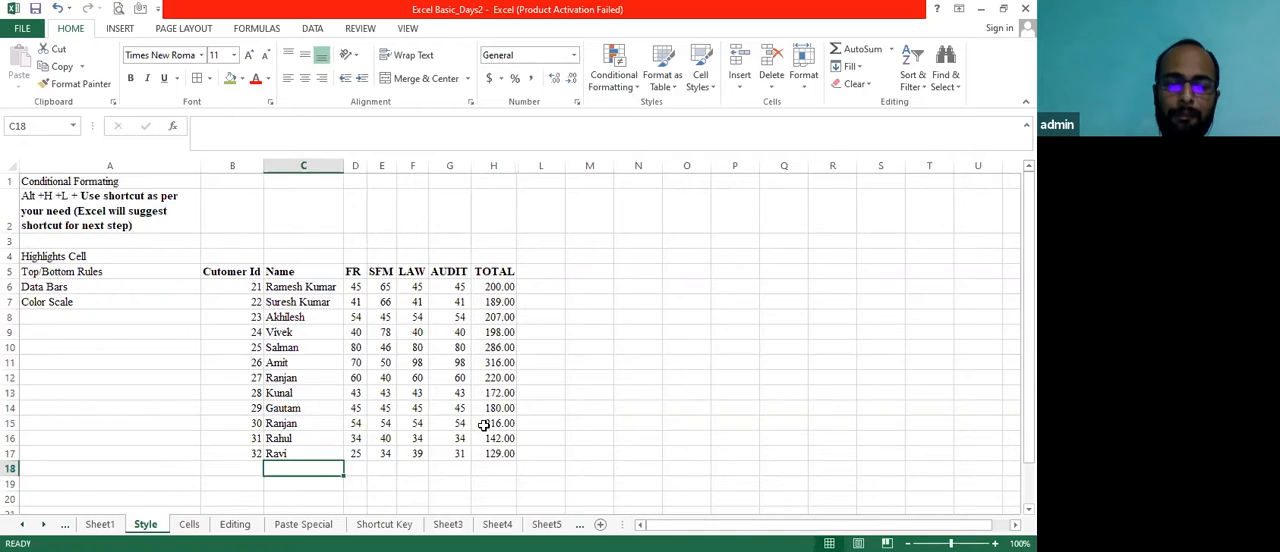
key(shift+Down)
key(shift+Down)
key(shift+Down)
key(shift+Down)
key(shift+Down)
key(shift+Down)
key(shift+Down)
key(shift+Down)
key(shift+Down)
key(shift+Down)
key(shift+Down)
key(shift+Down)
key(shift+Down)
key(shift+Down)
key(shift+Down)
key(shift+Down)
key(shift+Down)
key(shift+Down)
key(shift+Down)
key(shift+Down)
key(shift+Down)
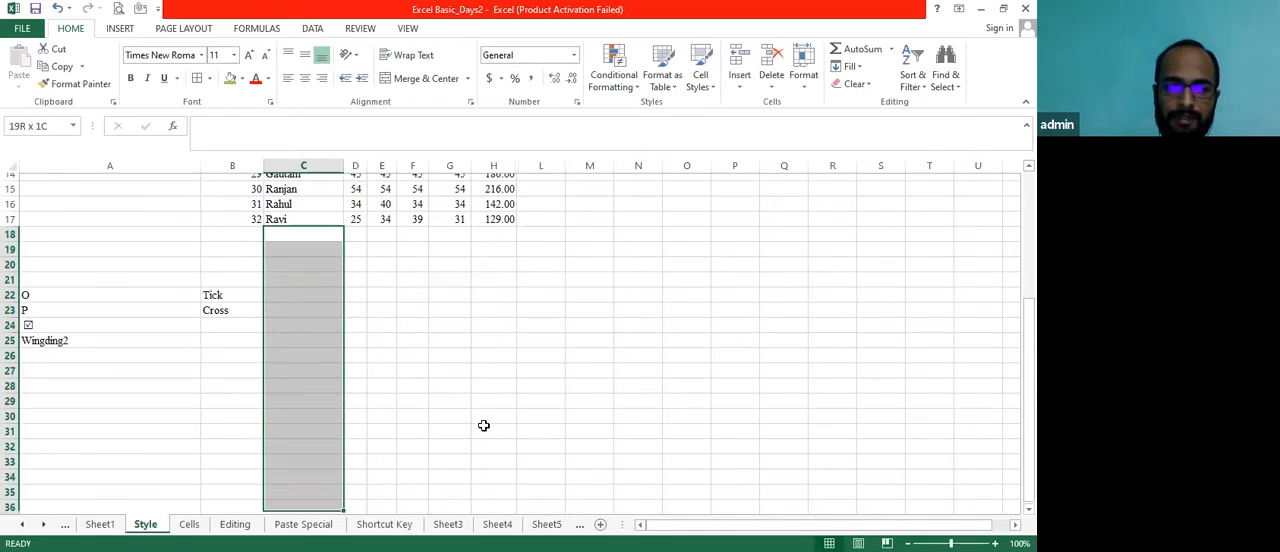
key(shift+Up)
key(shift+Up)
key(shift+Up)
key(shift+Up)
key(shift+Up)
key(shift+Up)
key(shift+Up)
key(shift+Up)
key(shift+Up)
key(shift+Up)
key(shift+Up)
key(shift+Up)
key(shift+Up)
key(shift+Up)
key(shift+Up)
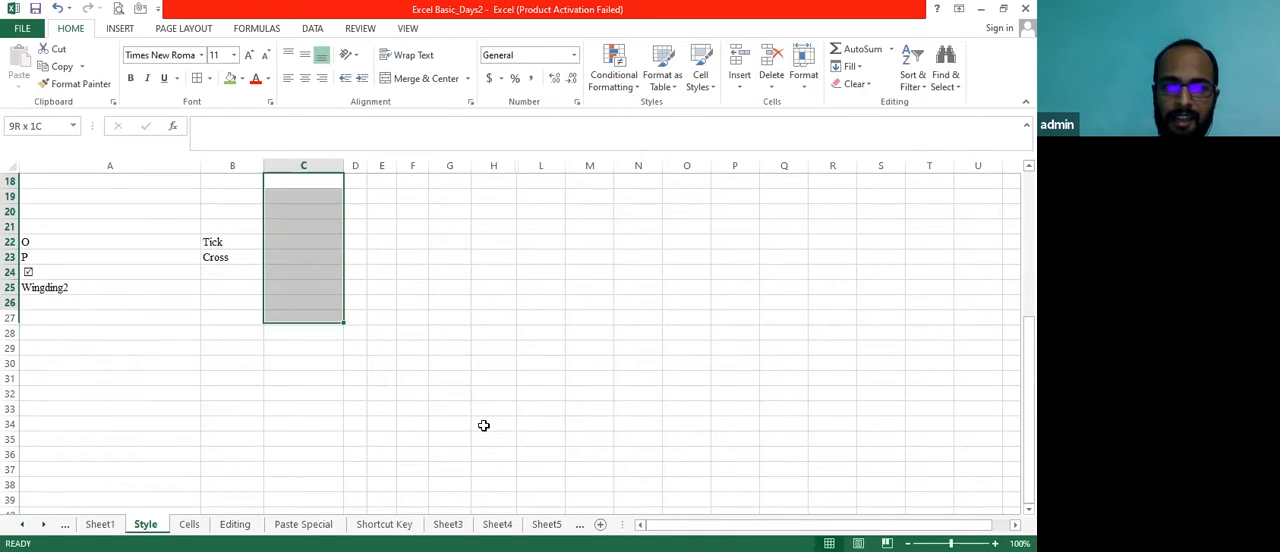
Highlight duplicate values in the Name column range C5:C25 using Light Red Fill with Dark Red Text
key(Right)
key(Down)
key(Down)
key(Down)
key(Down)
key(Down)
key(Left)
key(Down)
key(Down)
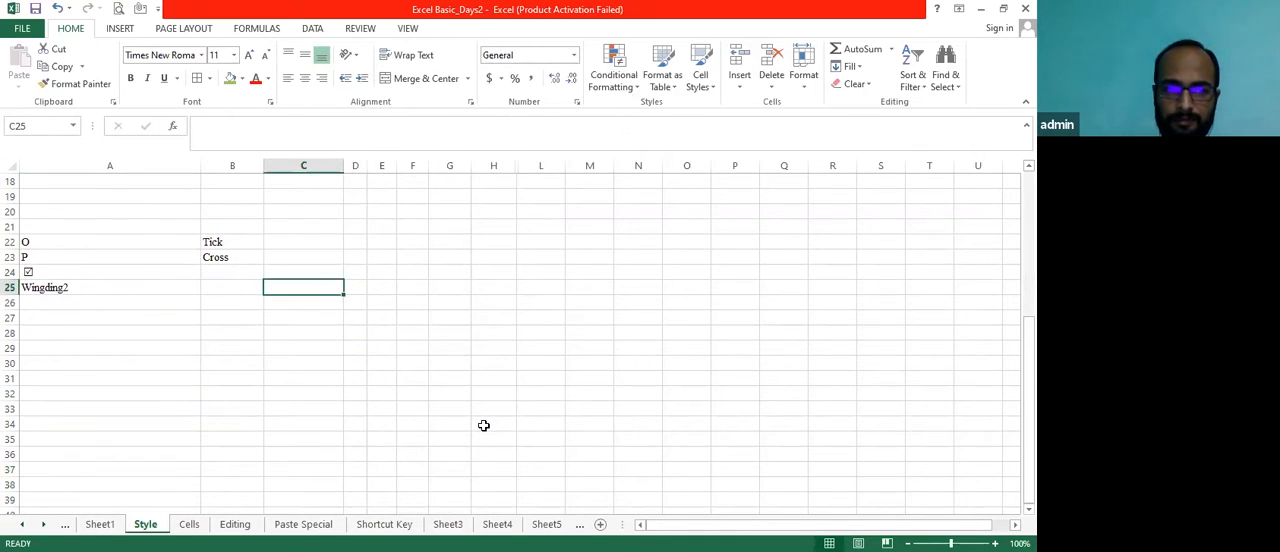
key(ctrl+shift+Up)
key(ctrl+shift+Up)
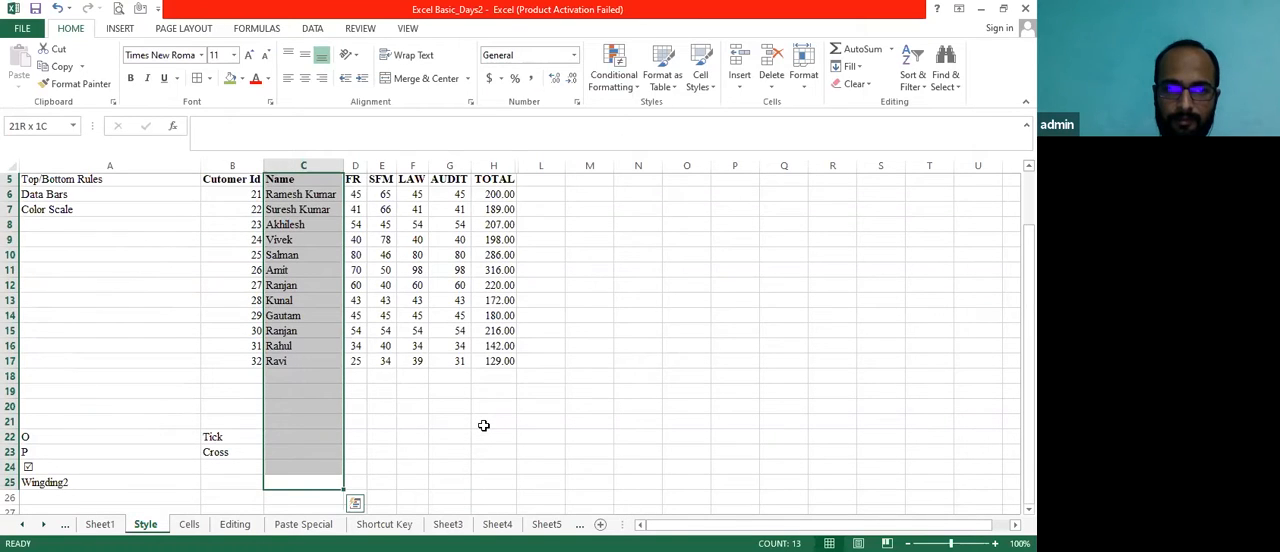
scroll(634, 197, up, 2)
click(637, 91)
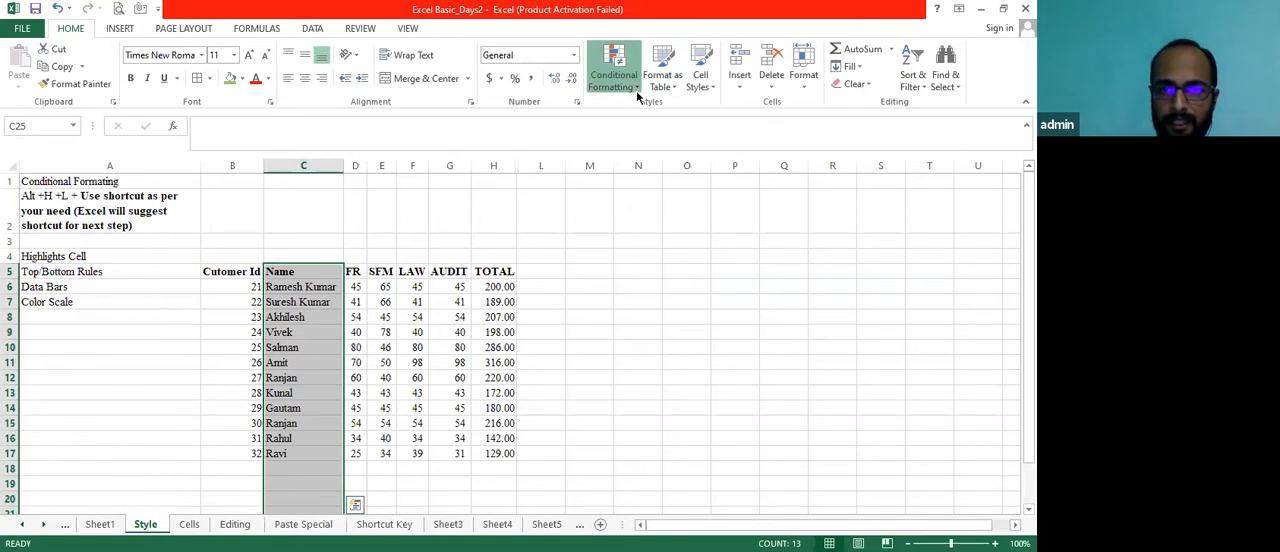
mouse_move(688, 112)
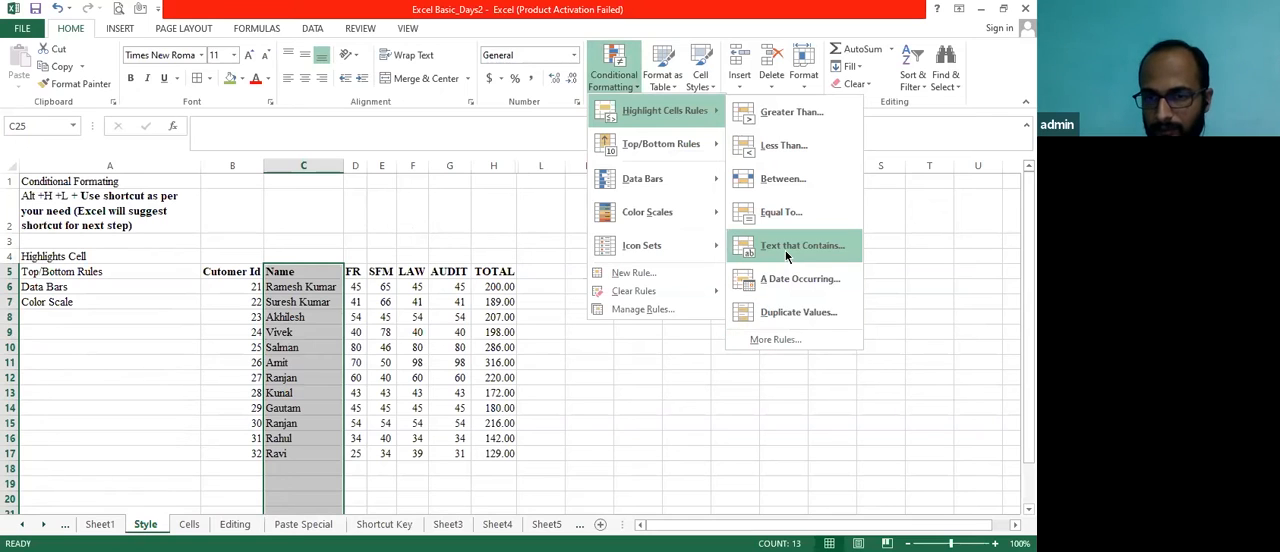
click(787, 313)
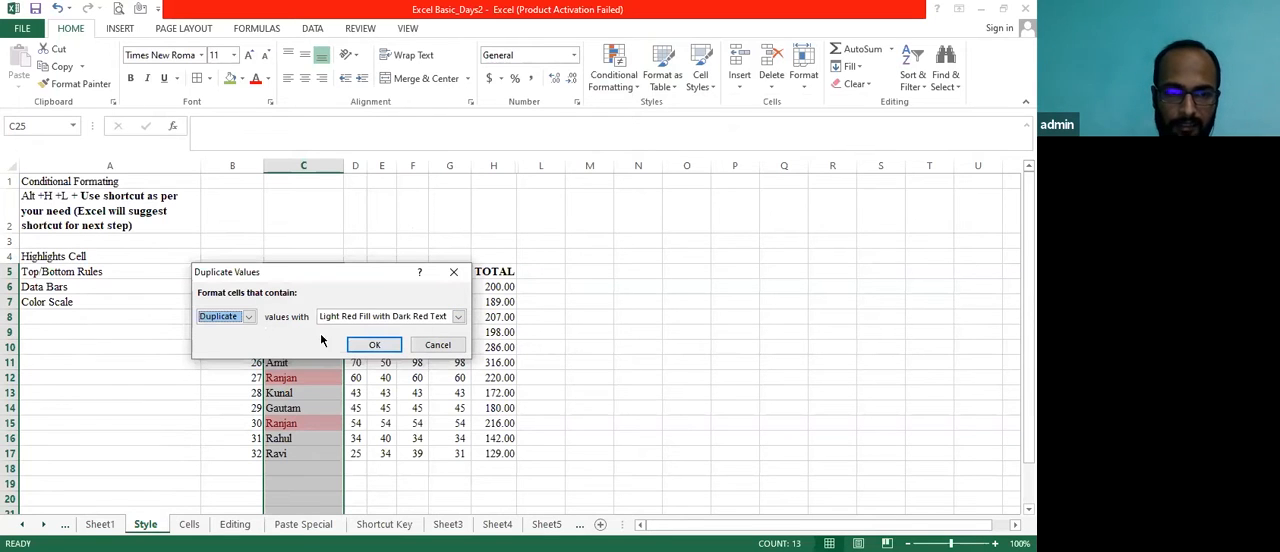
click(370, 346)
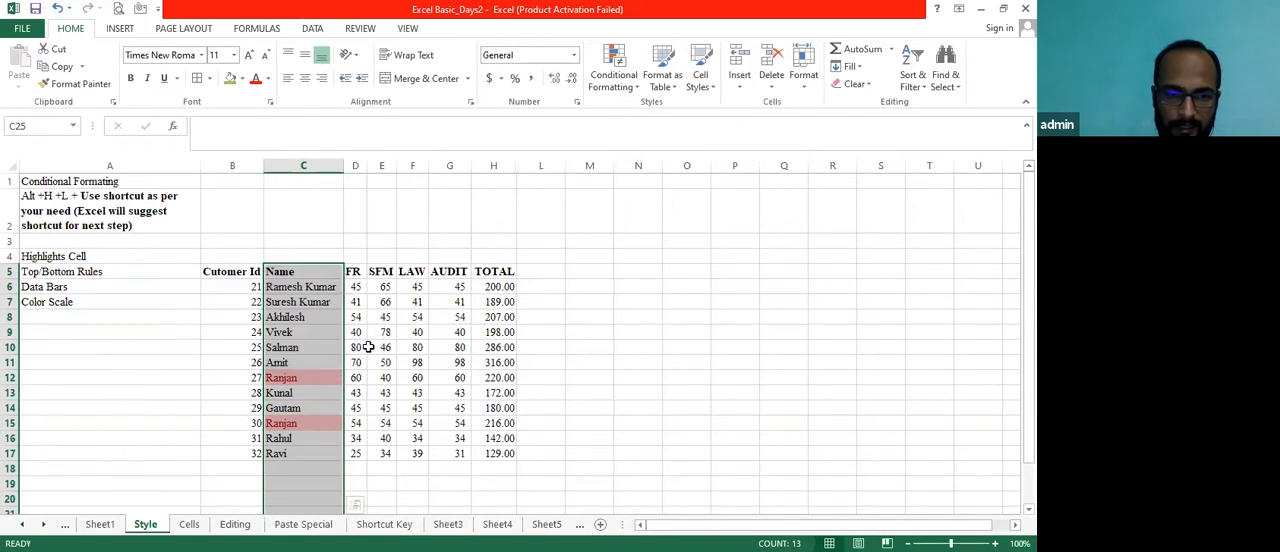
Repeat the C17 name in C18 to test the duplicate rule, and select both cells C17:C18
key(Down)
key(Down)
key(Down)
key(Up)
key(Up)
key(Up)
key(Up)
key(Up)
key(Up)
key(Up)
key(Up)
key(Up)
key(Up)
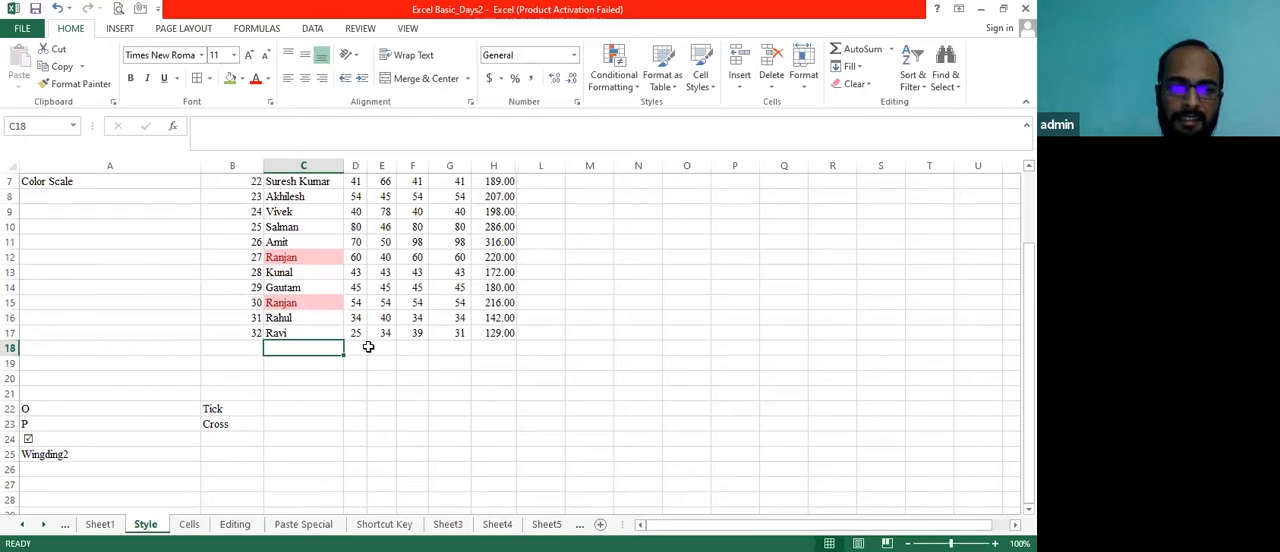
text(Ranjan)
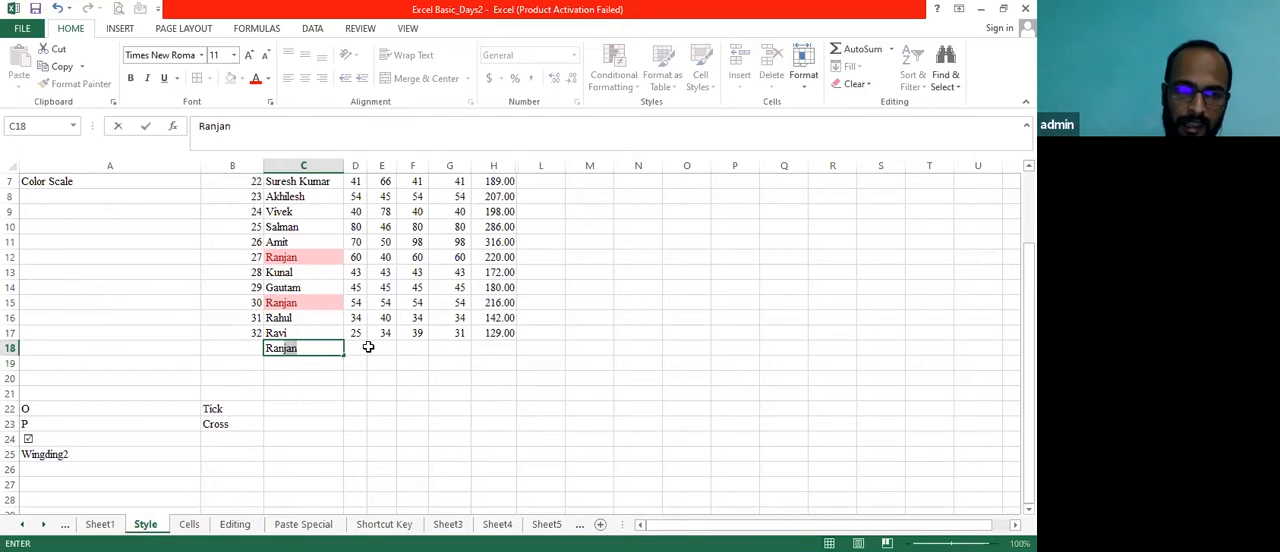
key(Escape)
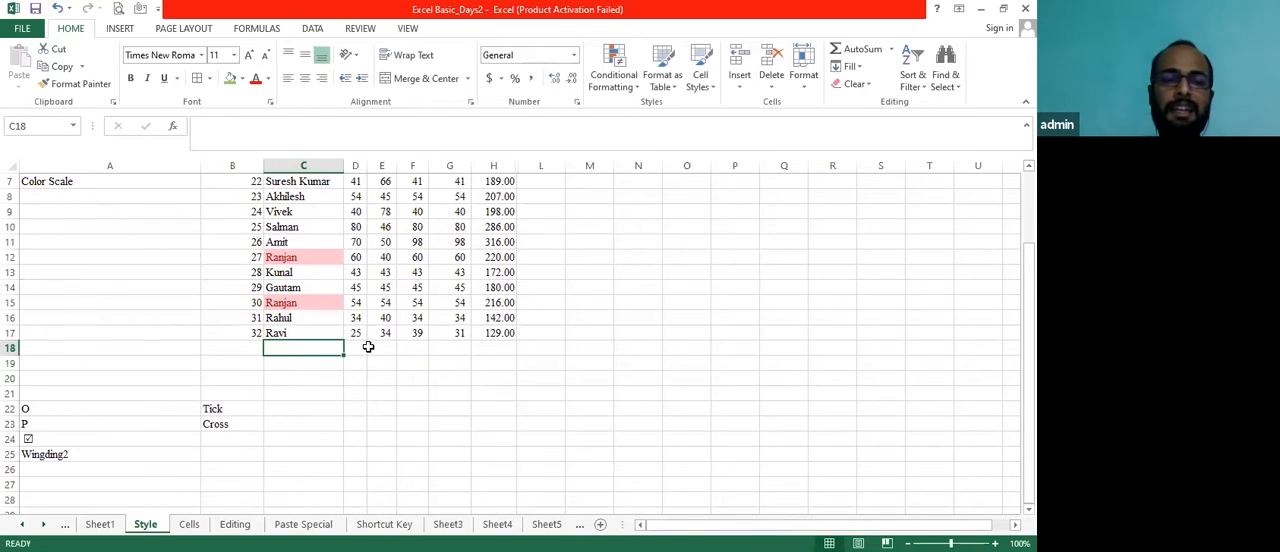
text(Ravi)
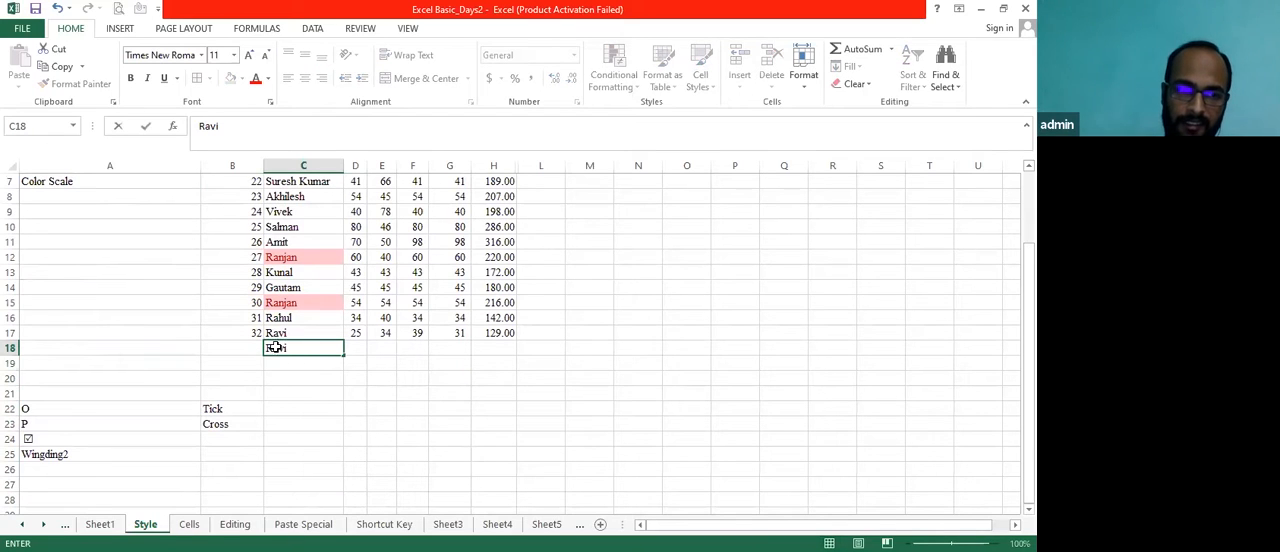
key(Return)
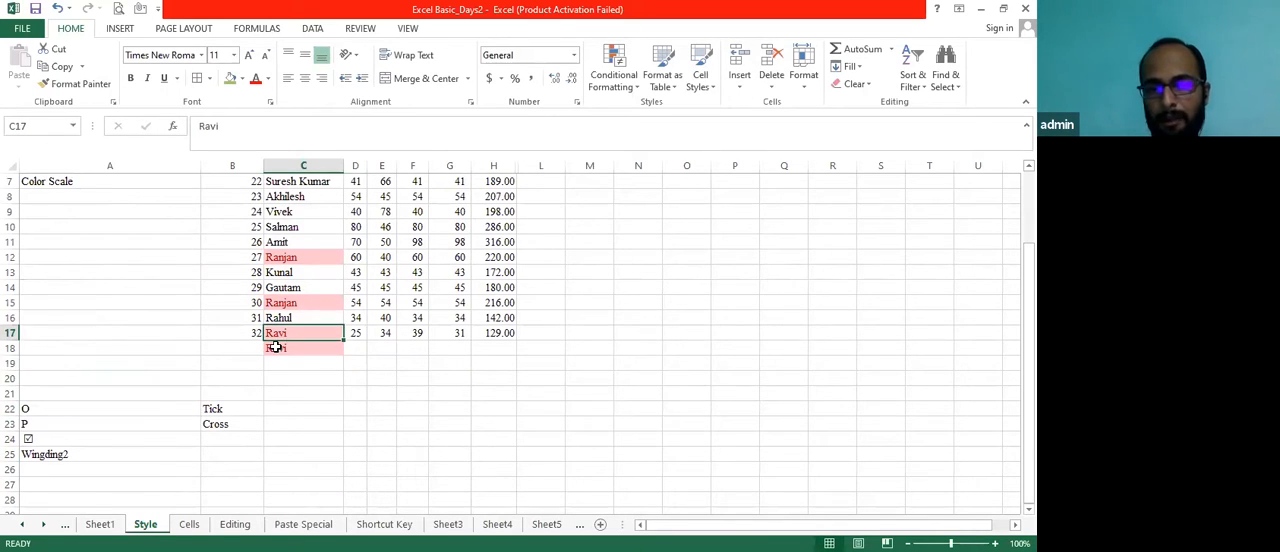
drag(276, 334, 275, 347)
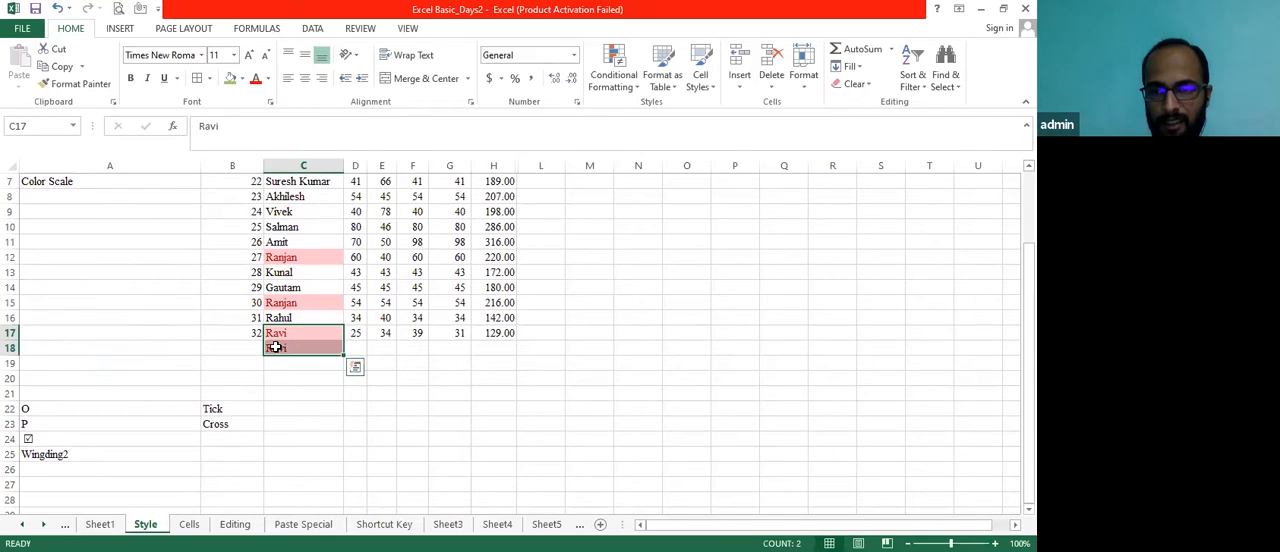
Delete the repeated name from cell C18
click(275, 347)
key(Delete)
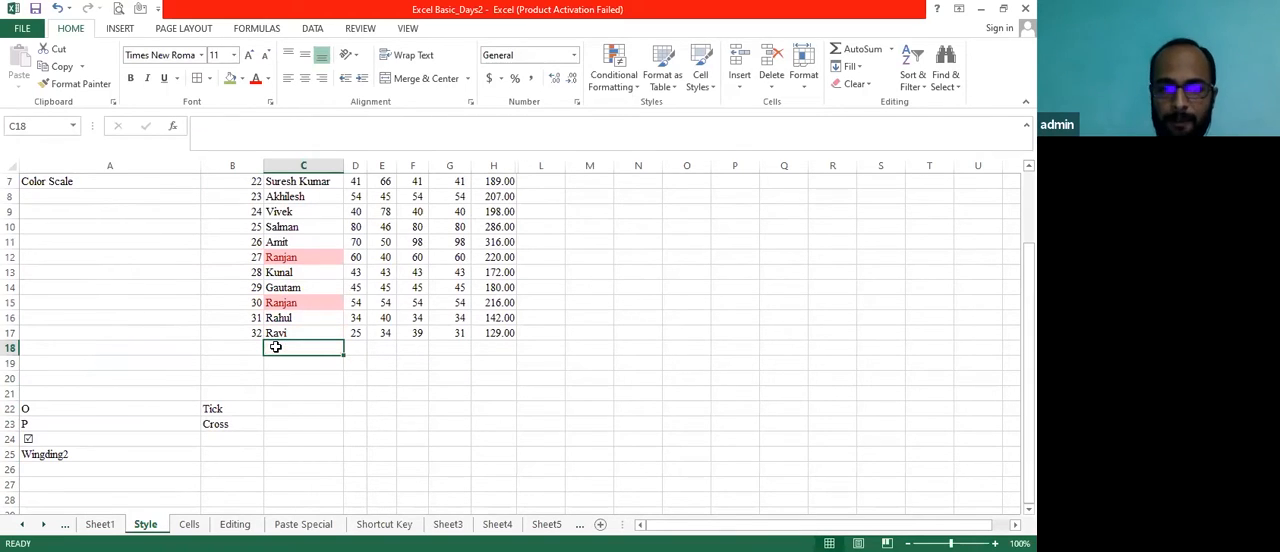
Highlight duplicate values in the customer ID range B6:B20 using Light Red Fill with Dark Red Text
key(Left)
key(Up)
key(Up)
key(Up)
key(Up)
key(Up)
key(ctrl+Up)
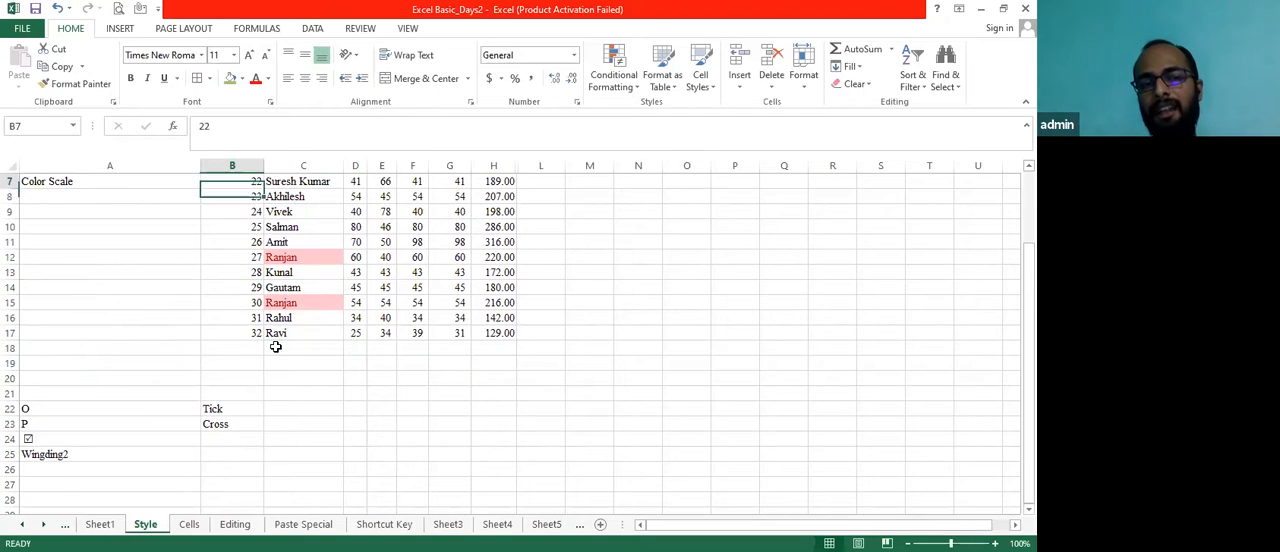
key(Down)
key(Down)
key(Down)
key(Down)
key(Down)
key(Down)
key(Down)
key(Down)
key(Down)
key(Down)
key(Down)
key(Down)
key(Down)
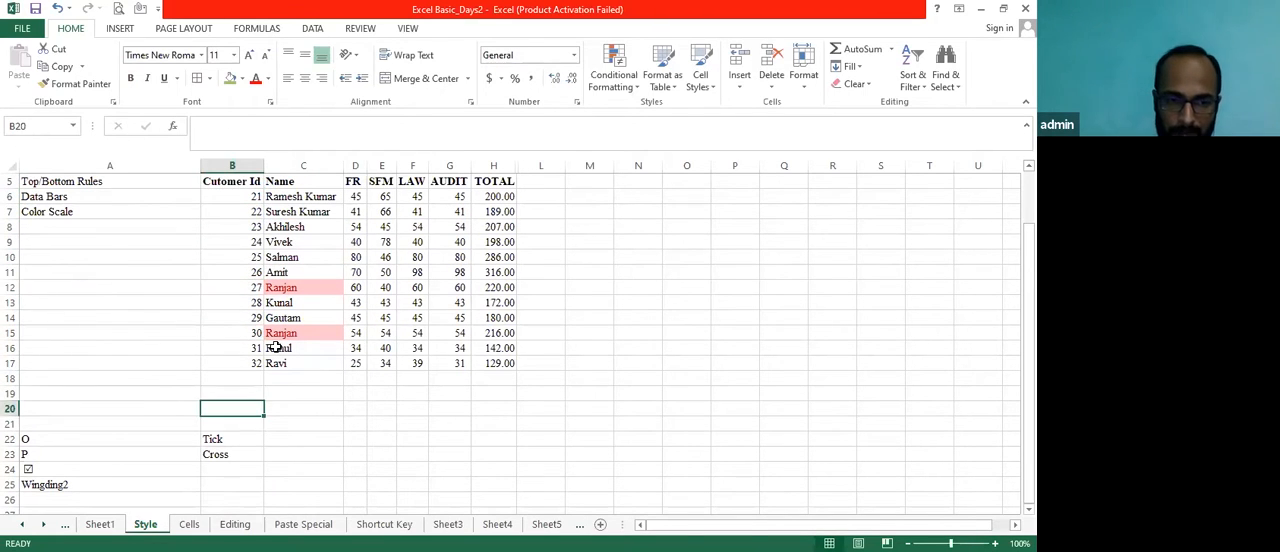
key(ctrl+shift+Up)
key(ctrl+shift+Up)
key(ctrl+shift+Up)
key(ctrl+shift+Down)
key(shift+Down)
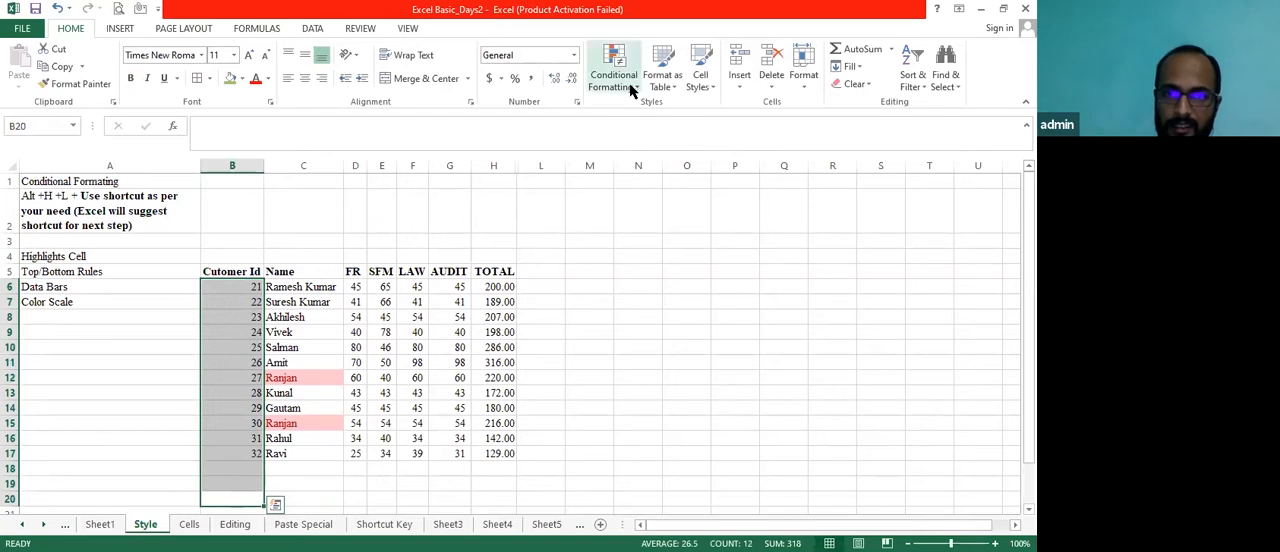
click(639, 91)
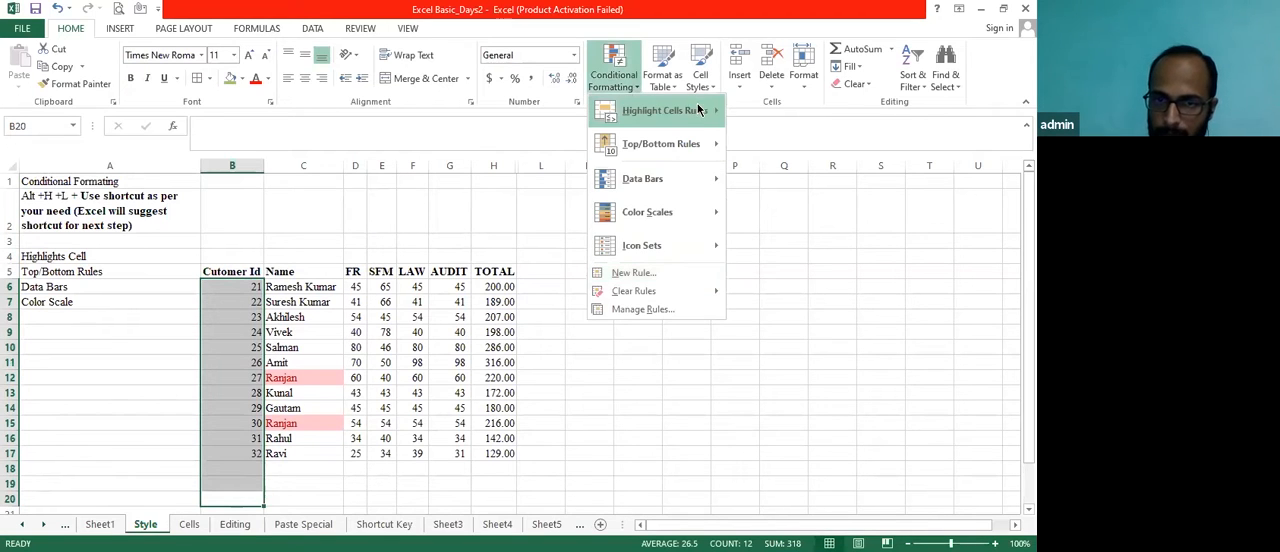
click(765, 320)
click(374, 346)
Enter 23 in B18 to test the duplicate rule on the customer IDs, and delete the entry again
key(Down)
key(Right)
key(Left)
key(Up)
key(Up)
key(Up)
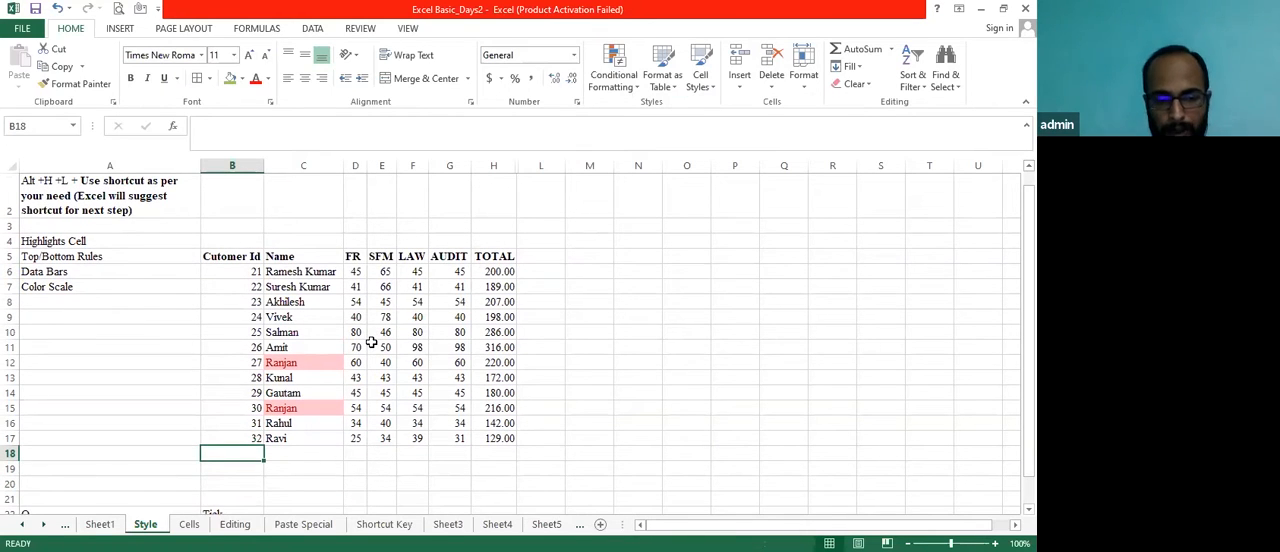
text(23)
key(Return)
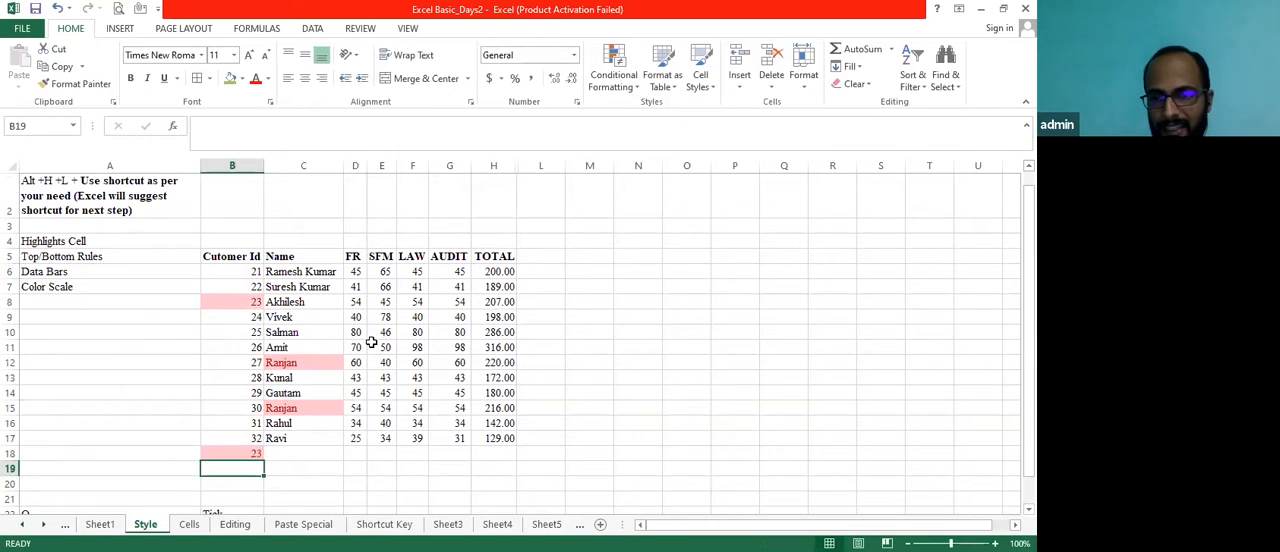
key(Up)
key(Delete)
Select the names in C6:C17 and clear the conditional formatting rules from the entire sheet
drag(304, 438, 304, 272)
click(637, 86)
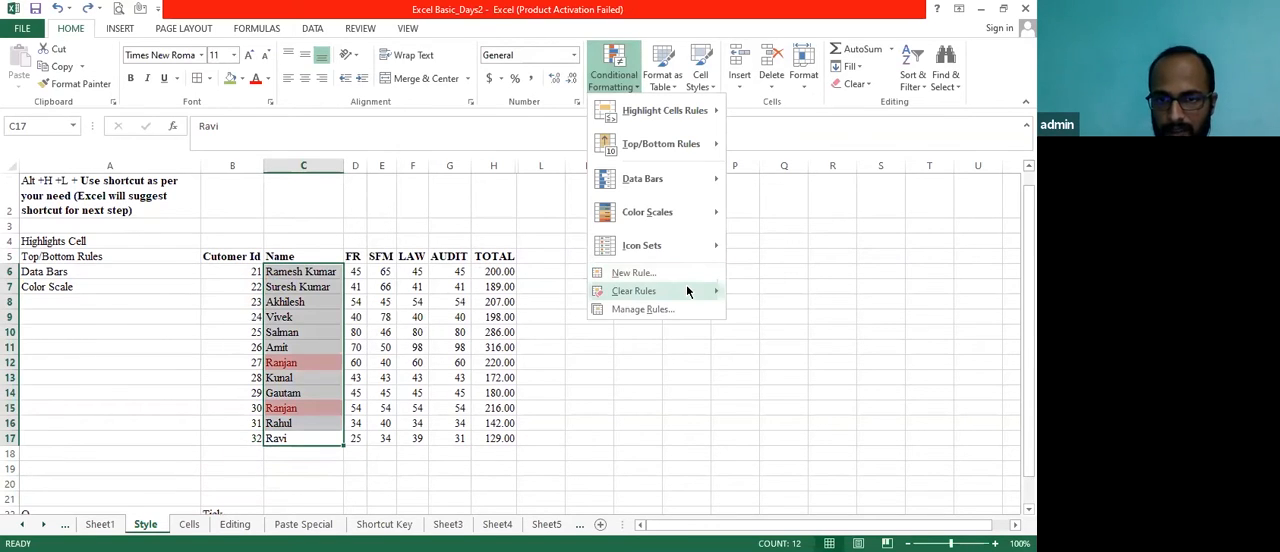
mouse_move(687, 291)
click(768, 311)
Look through the Highlight Cells Rules, including the Equal To settings, and the Top/Bottom Rules available for the selected names
click(613, 75)
mouse_move(716, 120)
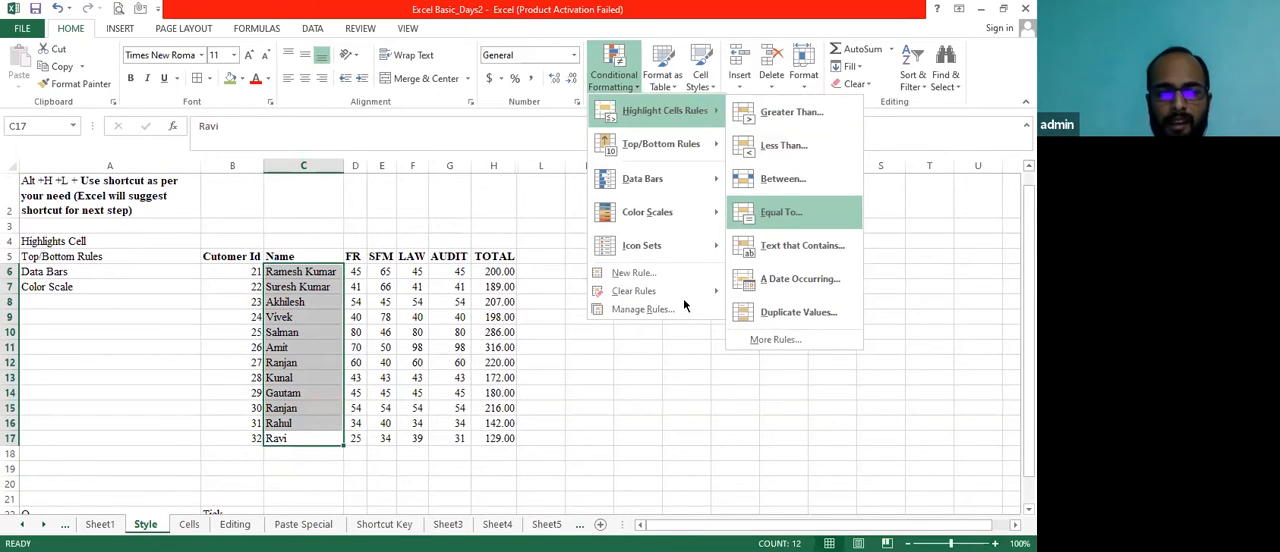
click(772, 210)
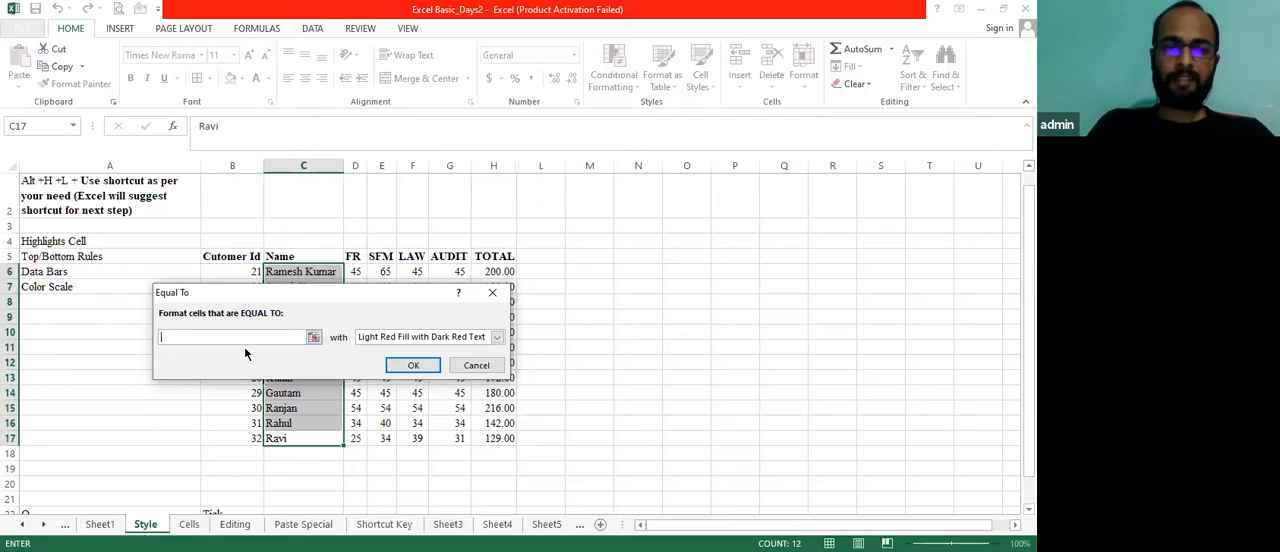
click(468, 366)
click(637, 88)
mouse_move(668, 115)
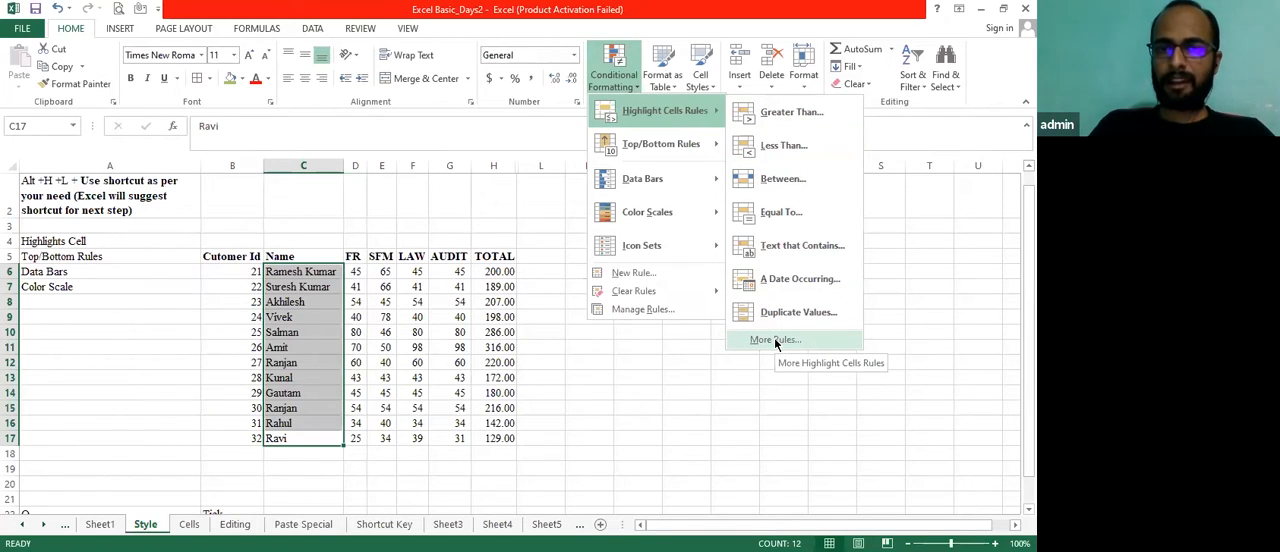
mouse_move(678, 145)
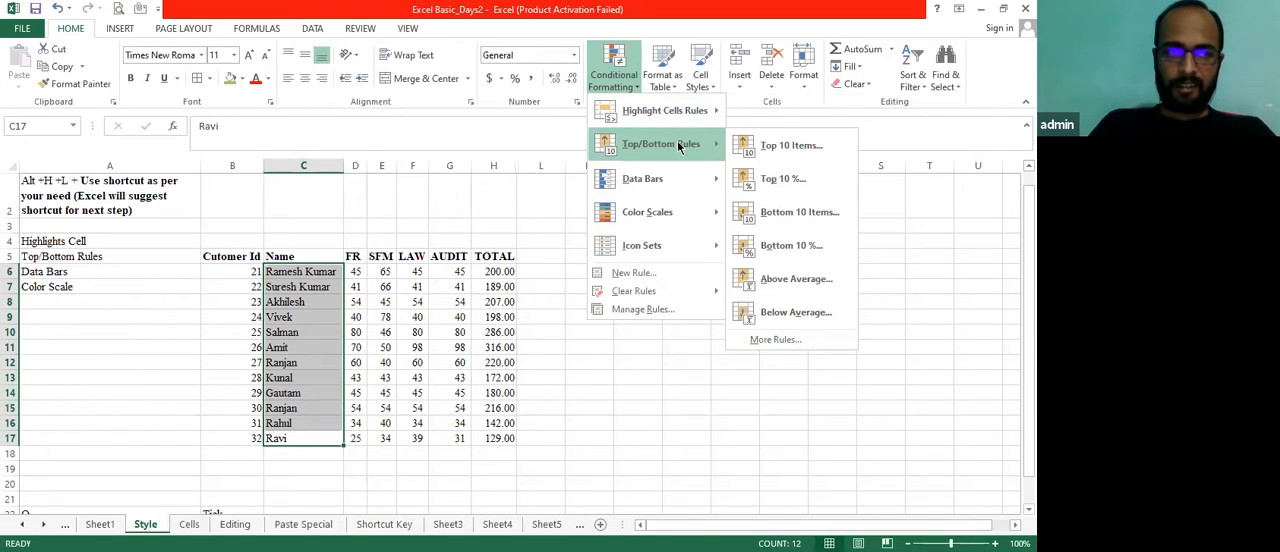
key(Escape)
key(Escape)
Highlight the top 10 items among the AUDIT scores in G6:G17 using Light Red Fill with Dark Red Text
key(Up)
key(Up)
key(Up)
key(Up)
key(Up)
key(Right)
key(Up)
key(Up)
key(Up)
key(Up)
key(Up)
key(Up)
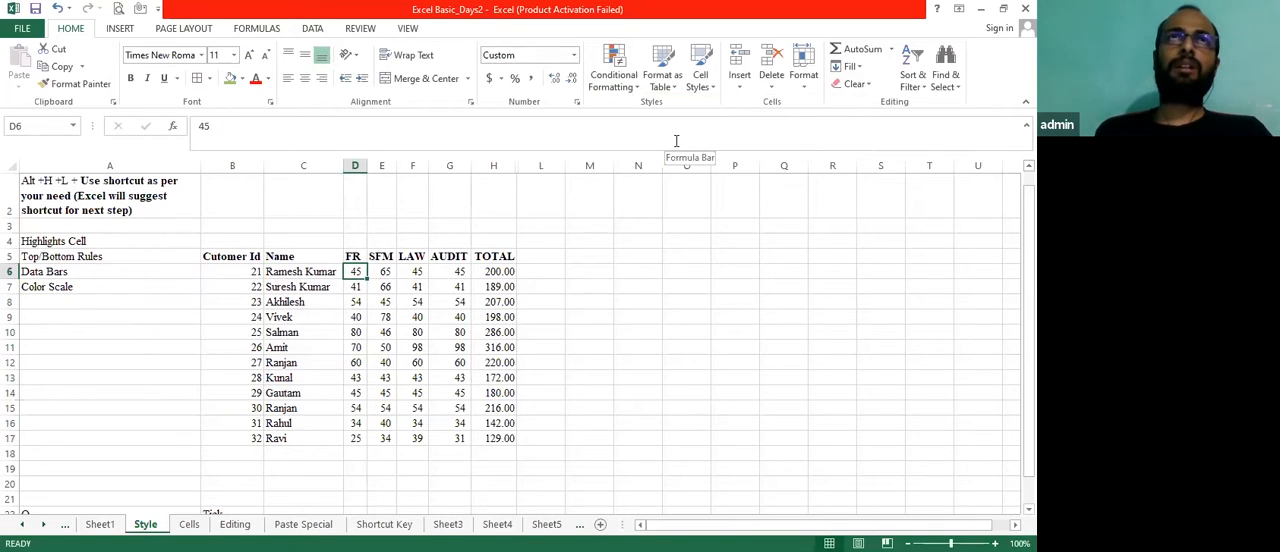
key(Right)
key(Right)
key(Right)
key(Right)
key(Left)
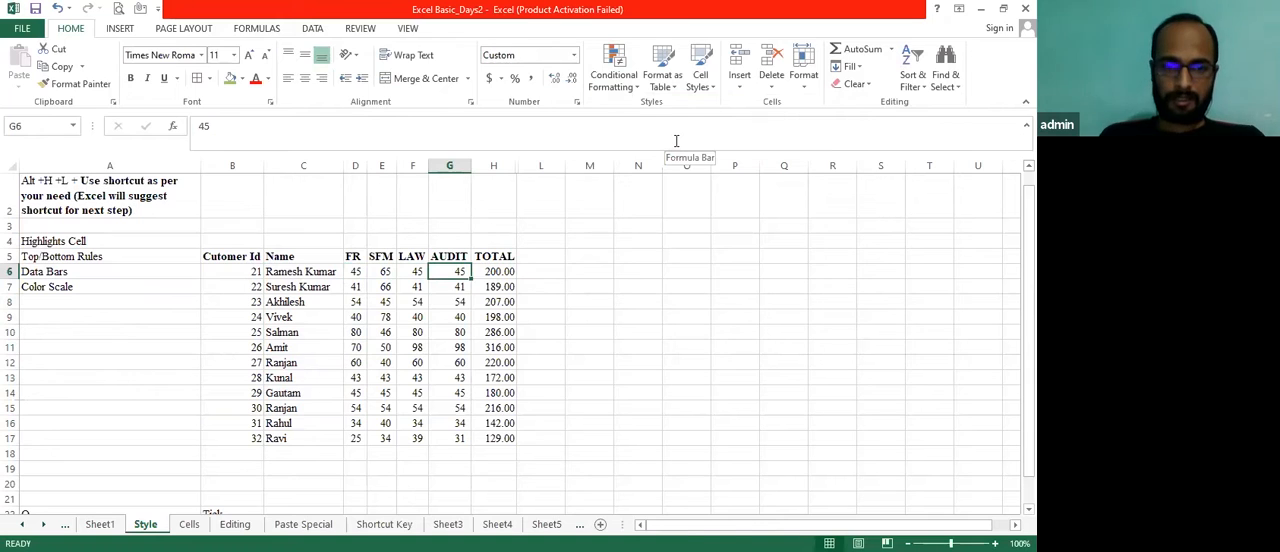
key(ctrl+shift+Down)
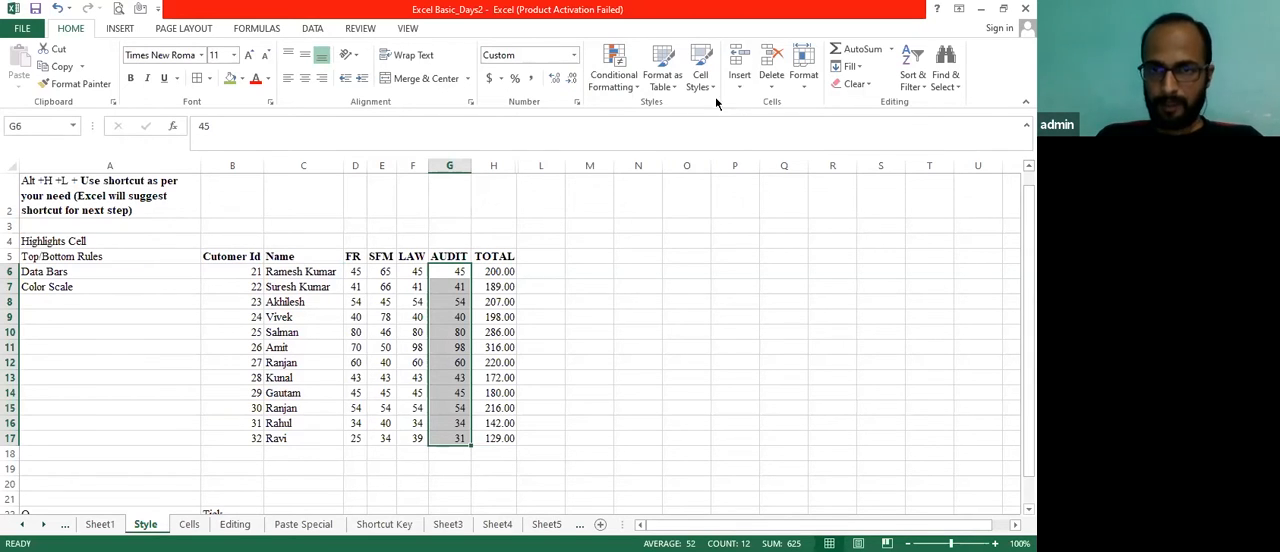
click(637, 90)
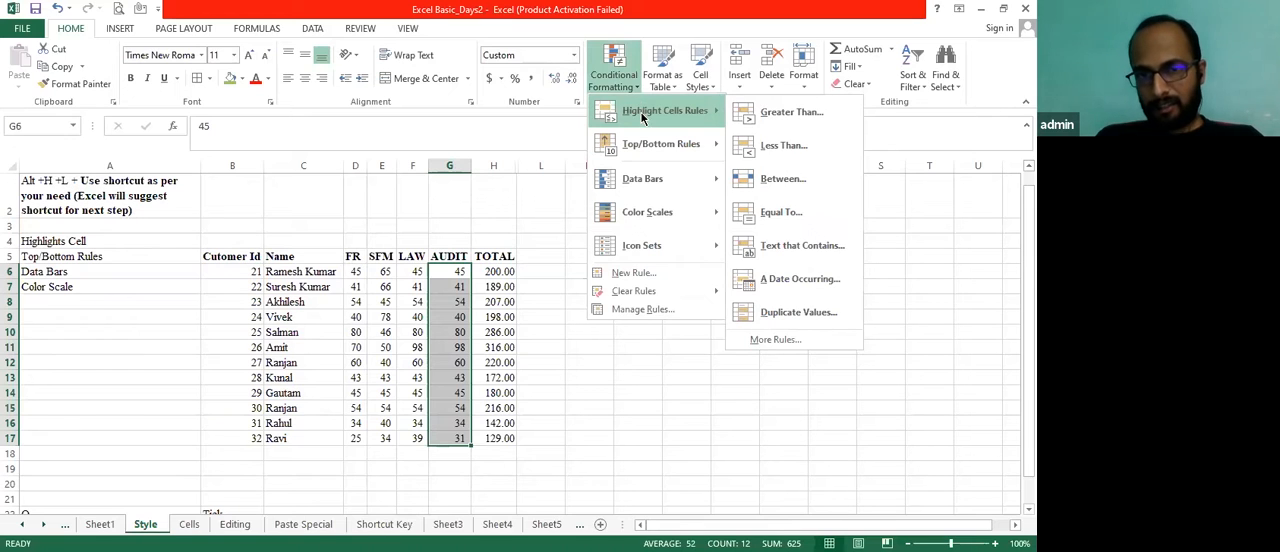
mouse_move(636, 148)
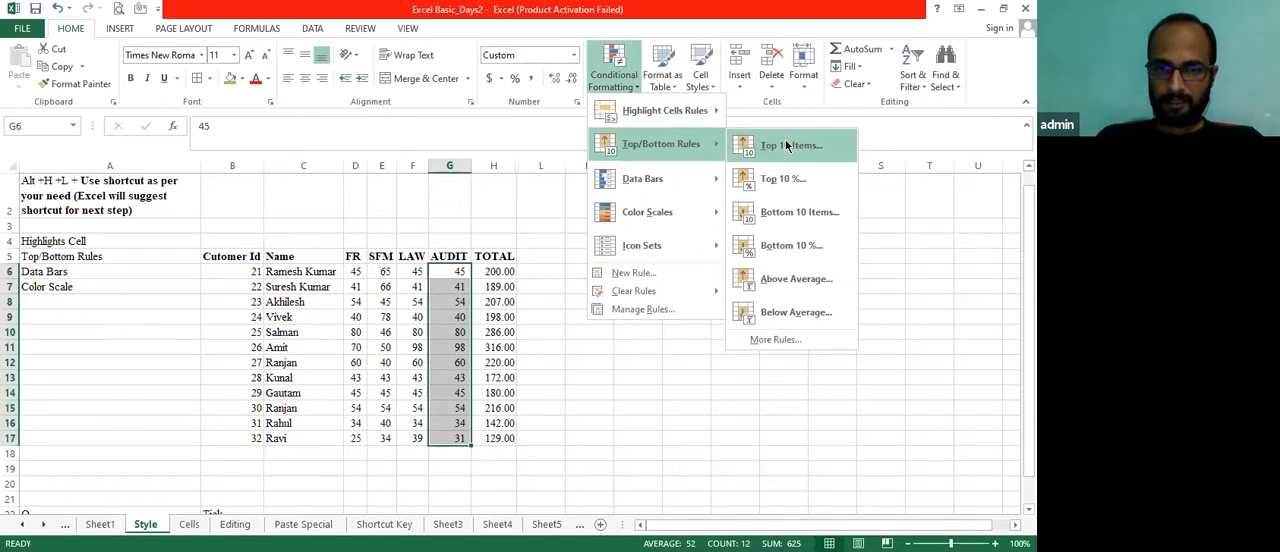
click(787, 146)
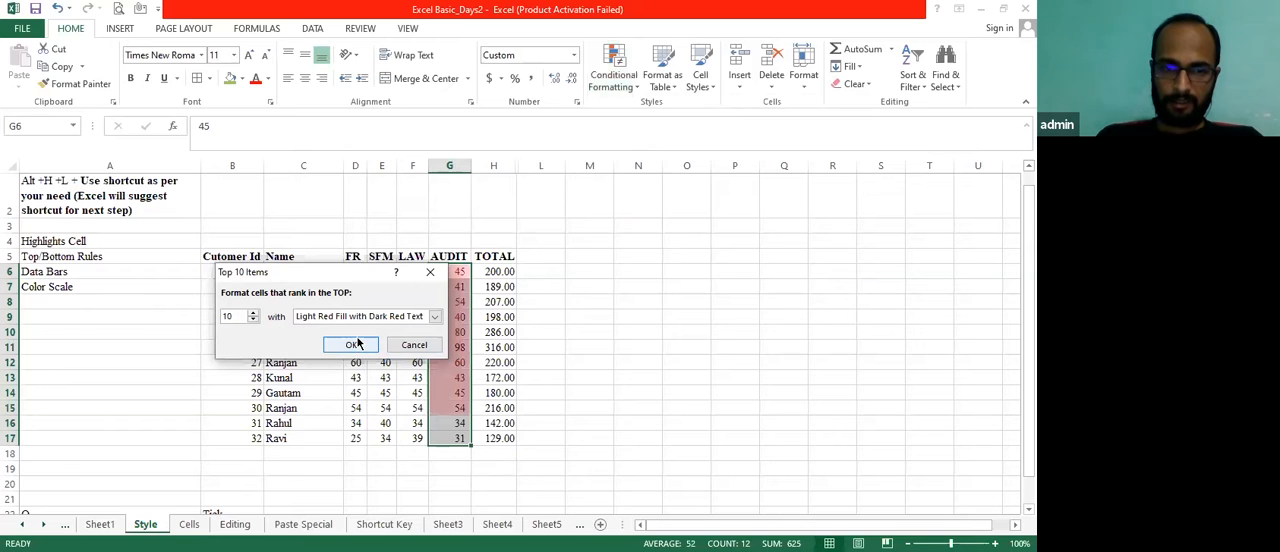
click(358, 343)
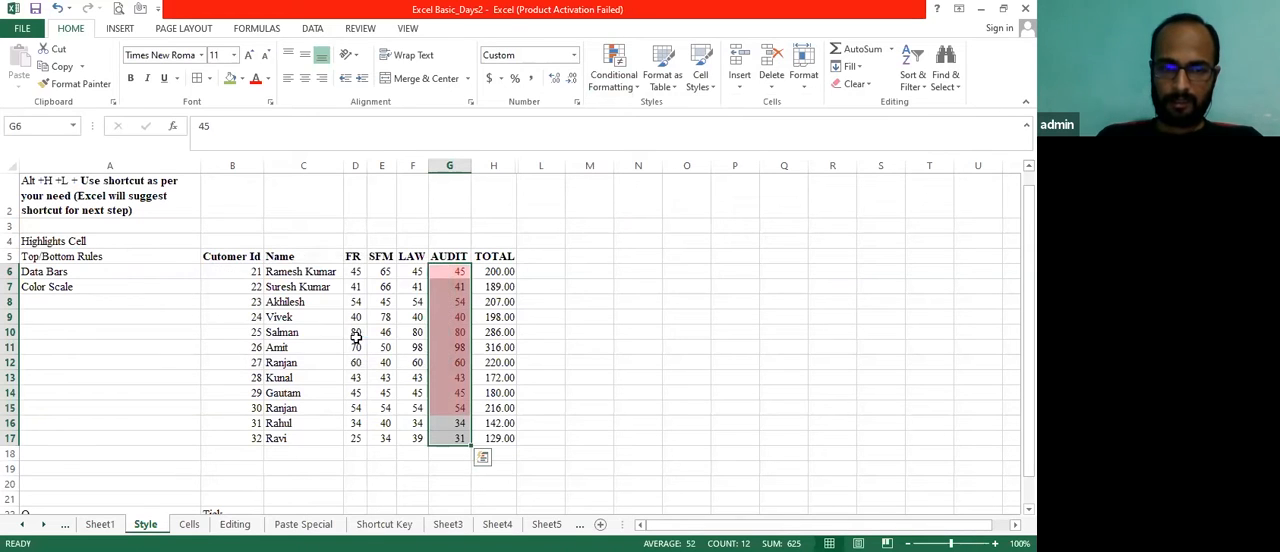
Examine which AUDIT scores in G6:G17 the top 10 items rule highlights and which it leaves out
click(467, 368)
key(Up)
key(Up)
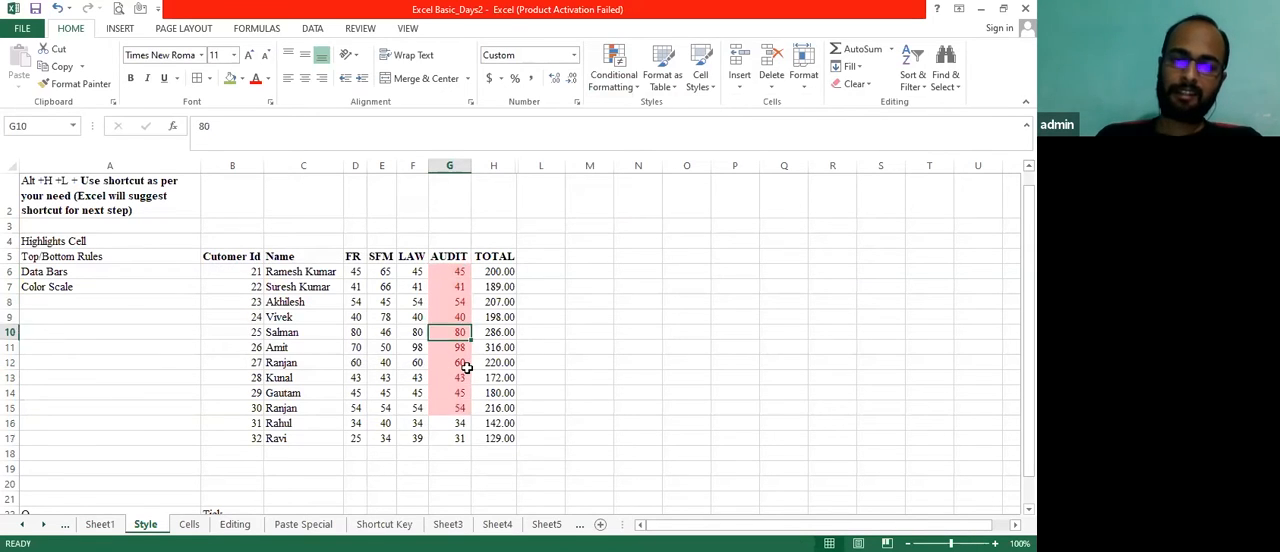
key(Up)
key(Up)
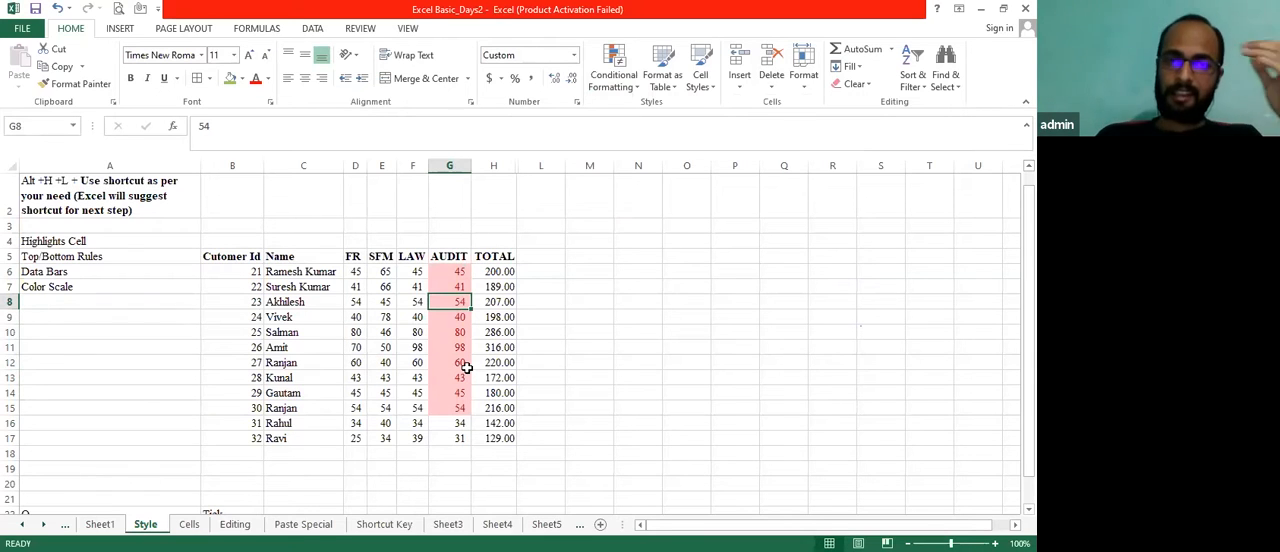
key(Down)
key(Down)
key(Down)
key(Down)
key(Down)
key(Down)
key(Down)
key(Down)
key(Down)
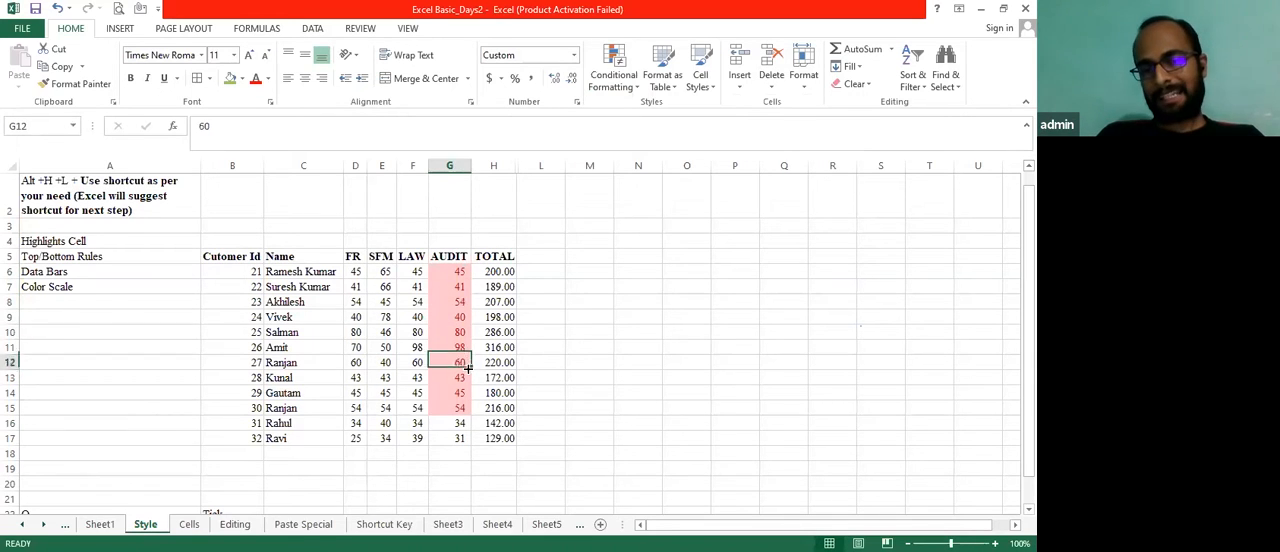
key(ctrl+shift+Up)
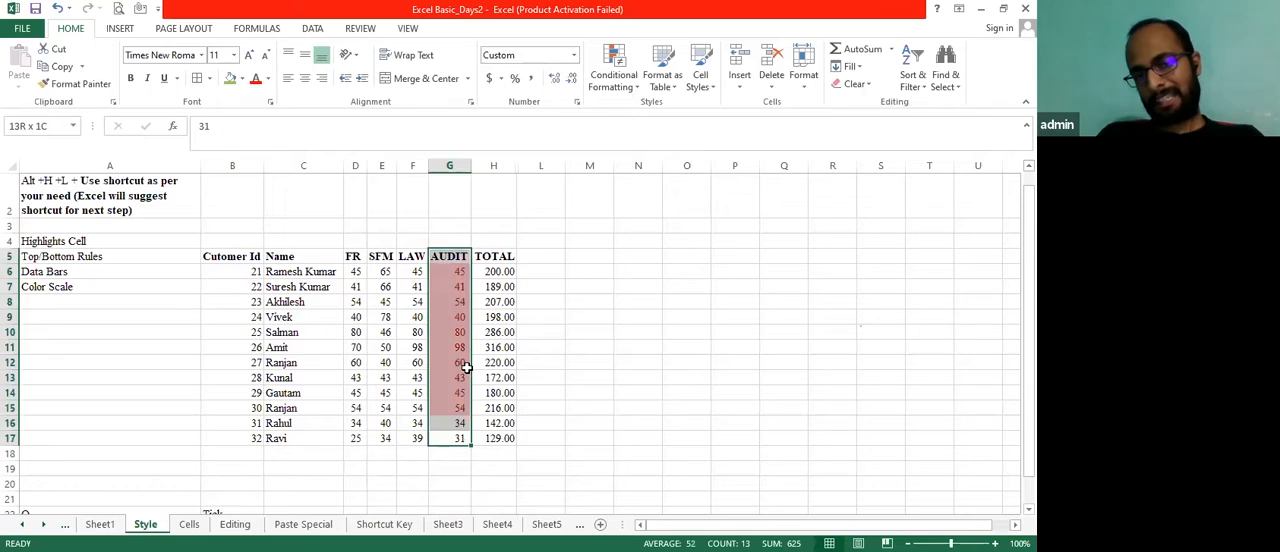
key(Down)
key(Up)
key(Up)
key(Up)
click(465, 365)
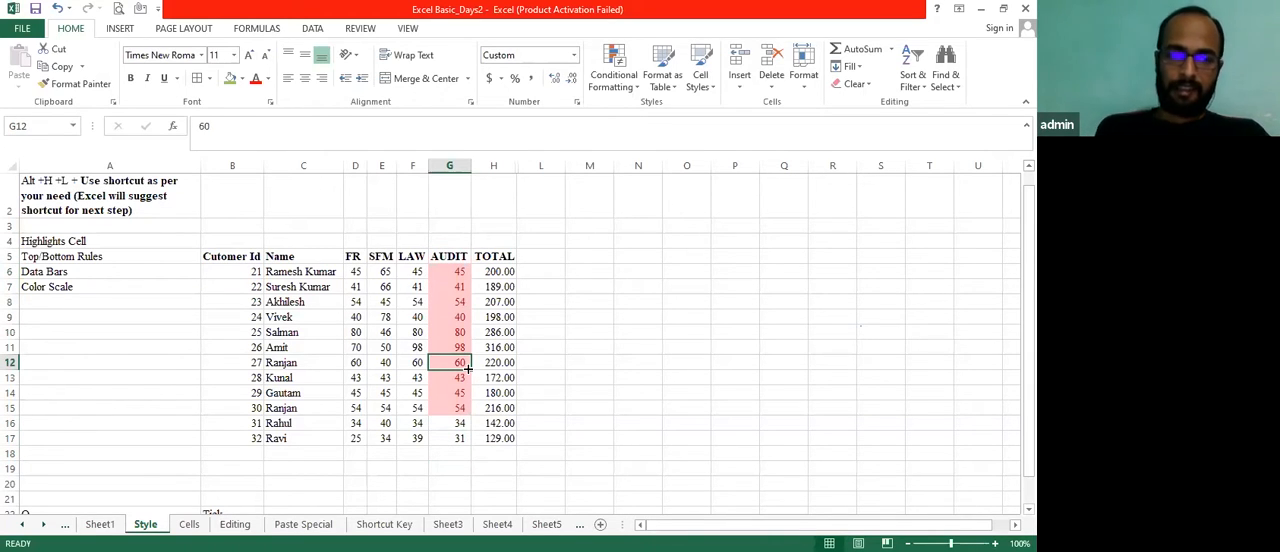
key(Up)
key(Down)
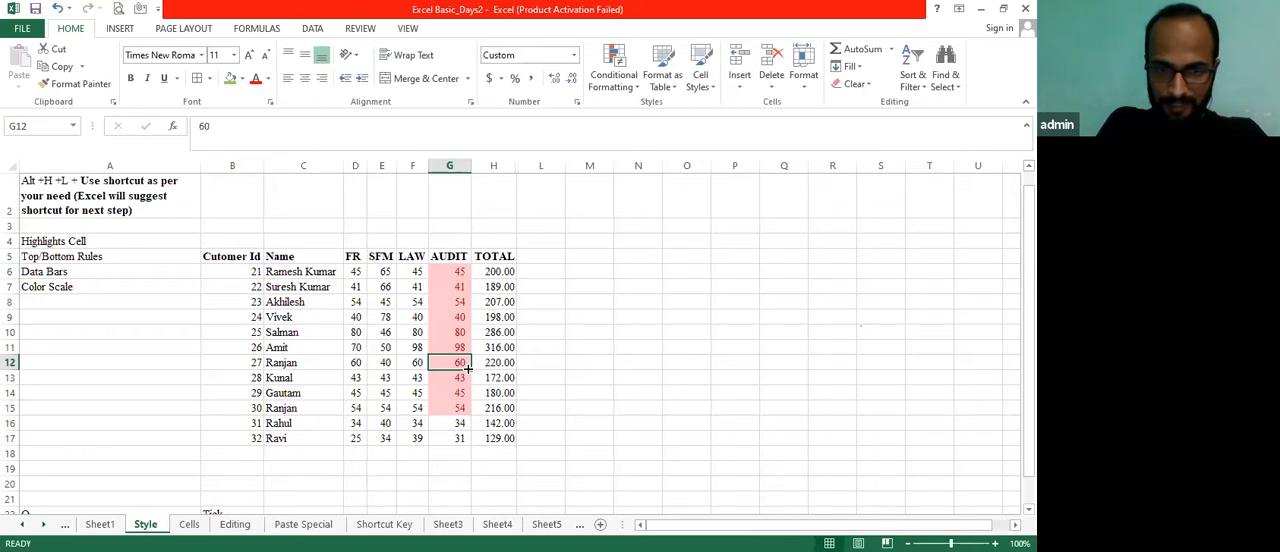
key(Down)
key(Down)
key(Down)
key(Down)
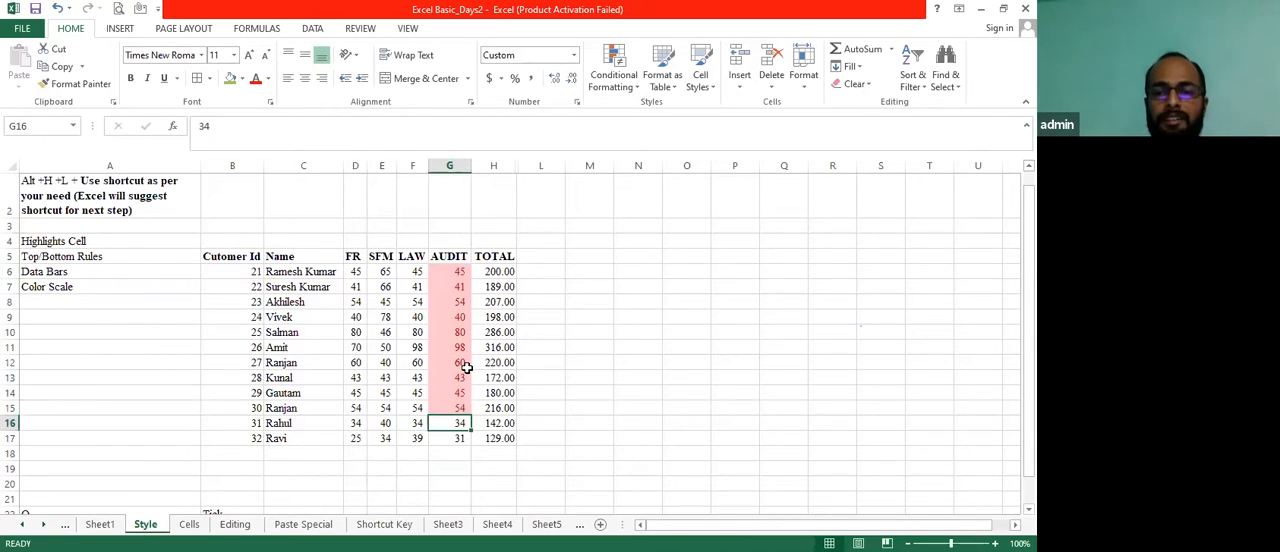
key(Down)
Change the AUDIT score in G12 to 25 to test the top 10 items rule
key(Up)
key(Up)
key(Up)
key(Up)
key(Up)
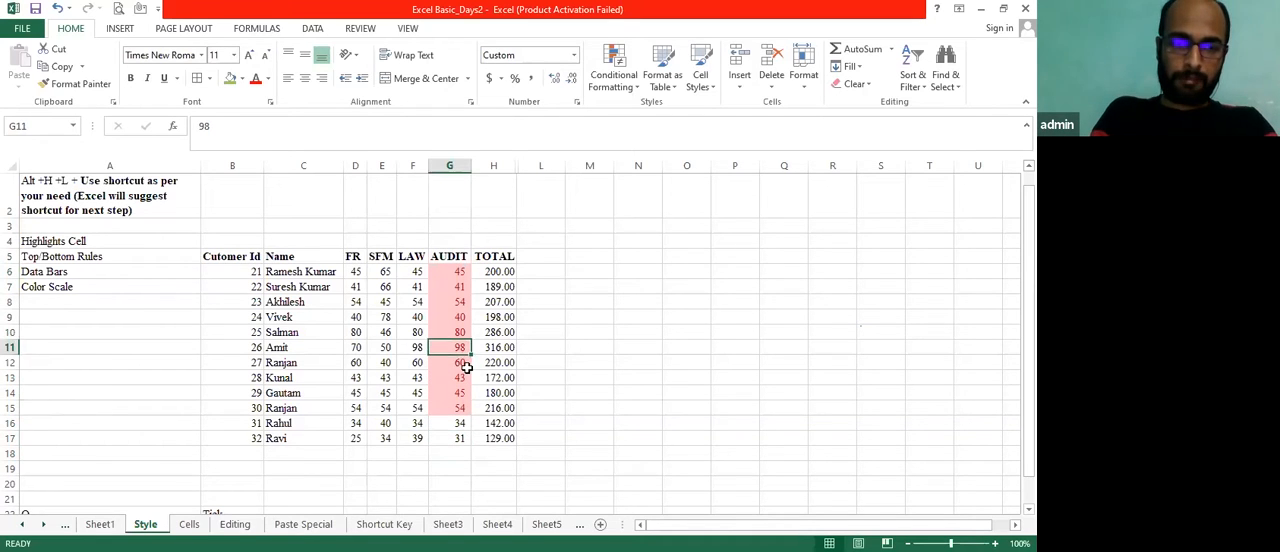
text(25)
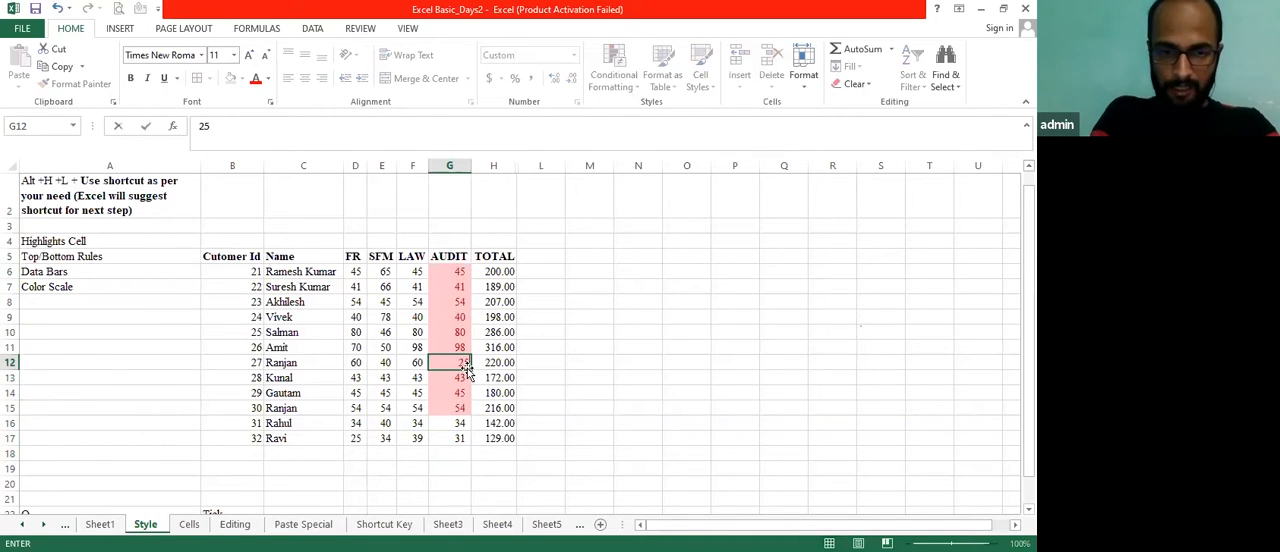
key(Return)
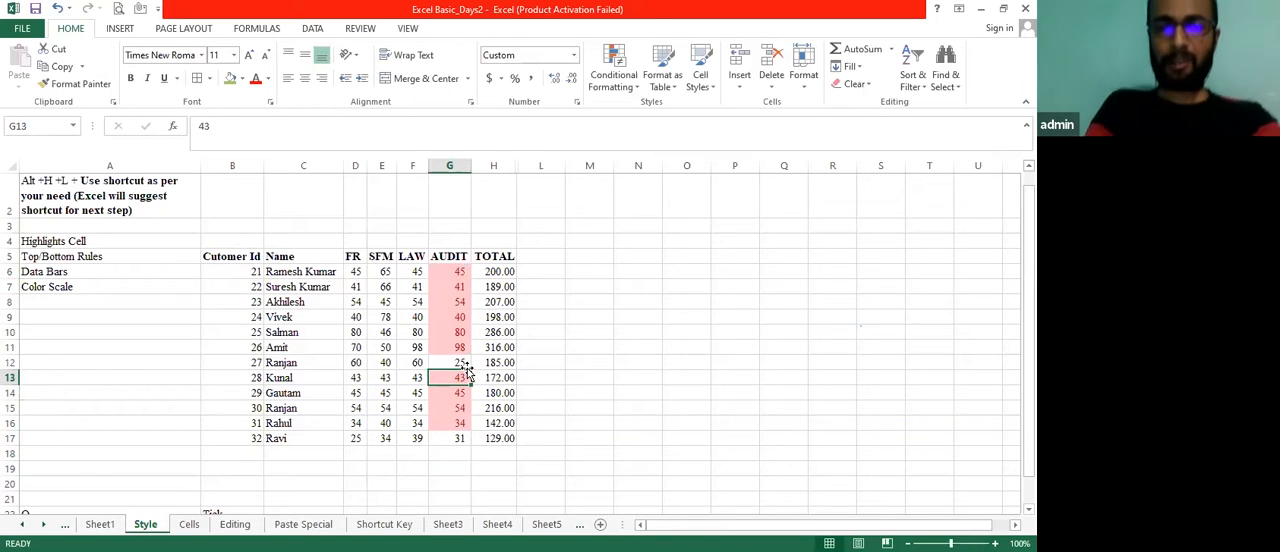
Clear the existing rules and highlight the top 10% of the AUDIT scores in G6:G17 using Light Red Fill with Dark Red Text
key(Up)
key(Down)
key(Up)
key(Up)
key(Up)
key(Up)
key(Up)
key(Up)
key(Up)
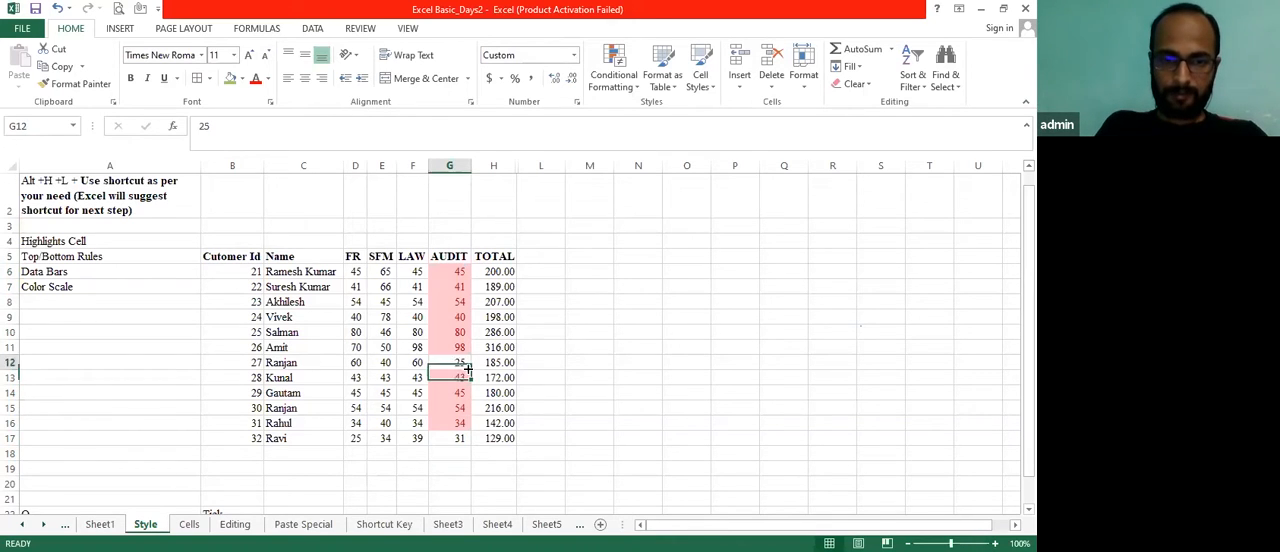
key(ctrl+shift+Down)
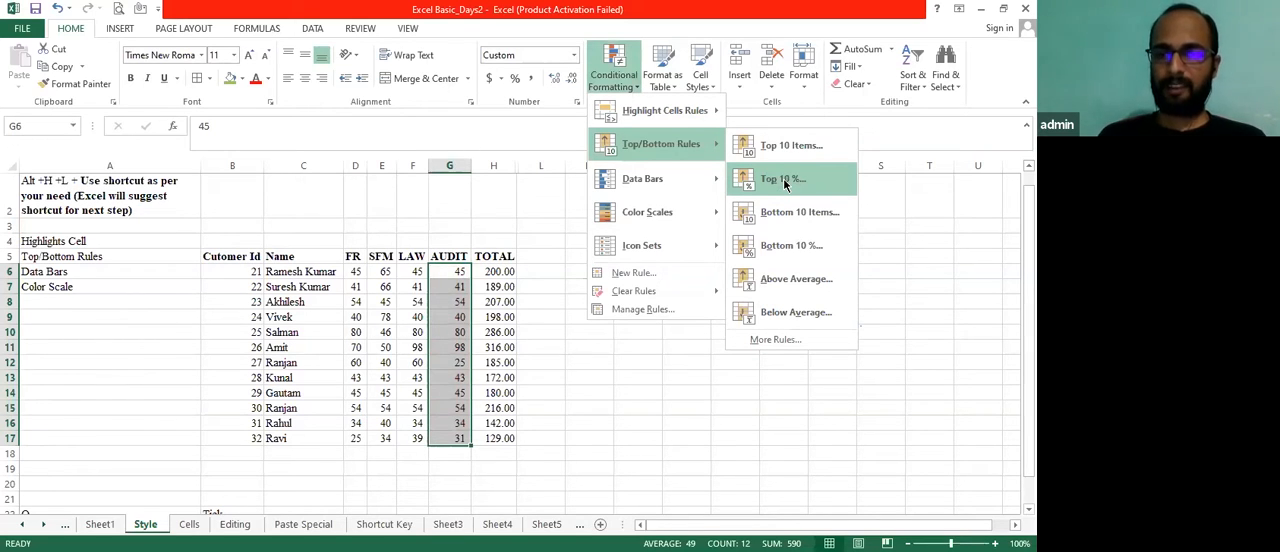
click(784, 180)
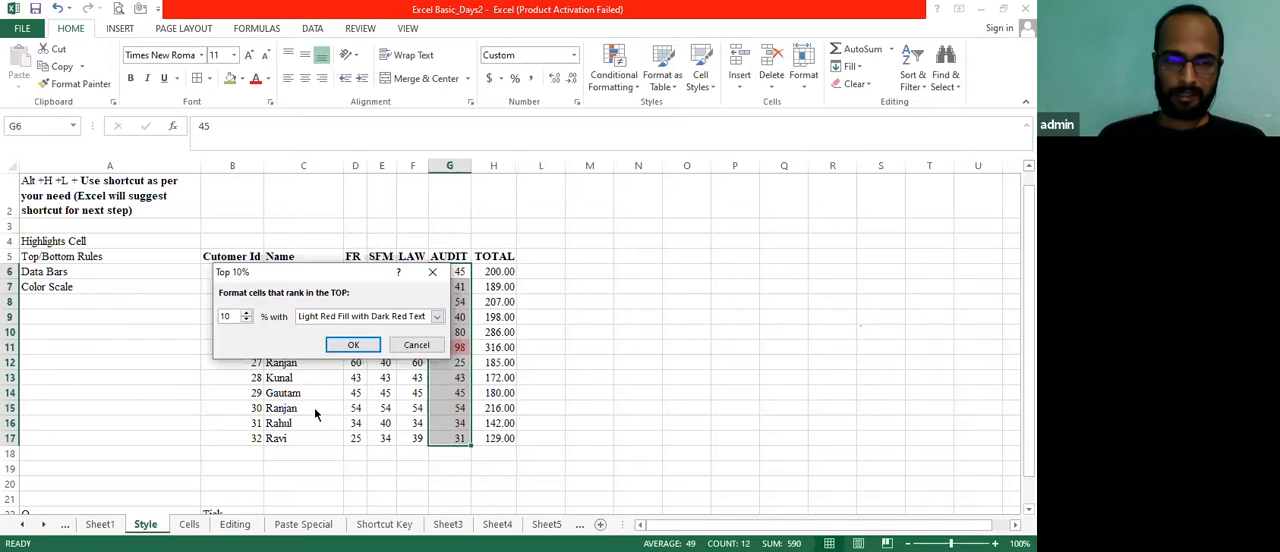
click(353, 345)
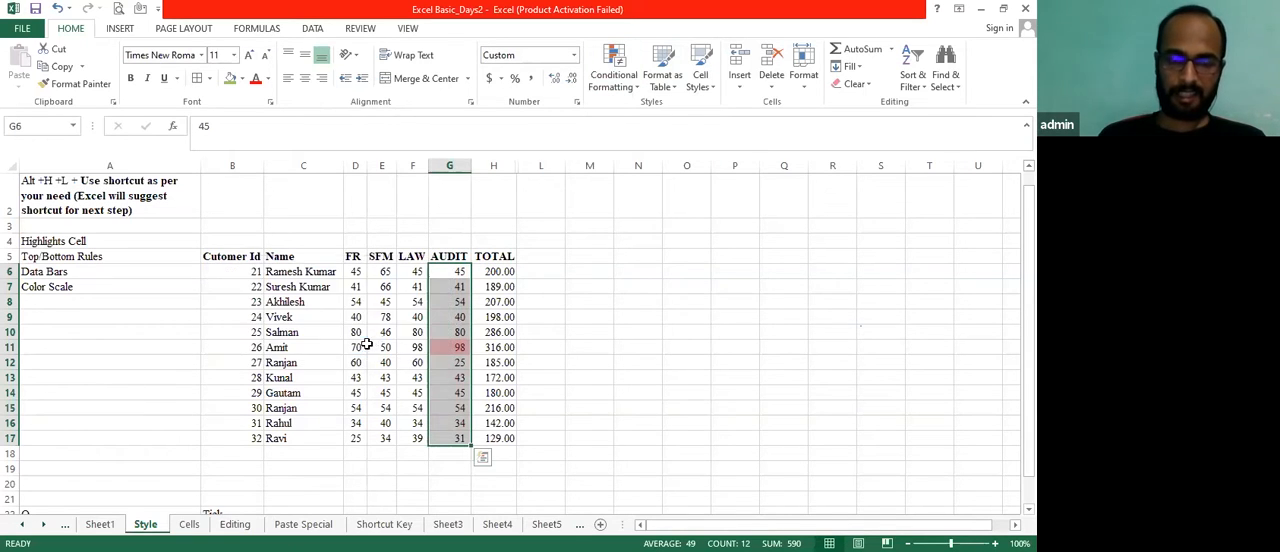
Clear the top 10% highlighting by removing the conditional formatting rules from the entire sheet
click(636, 86)
mouse_move(650, 292)
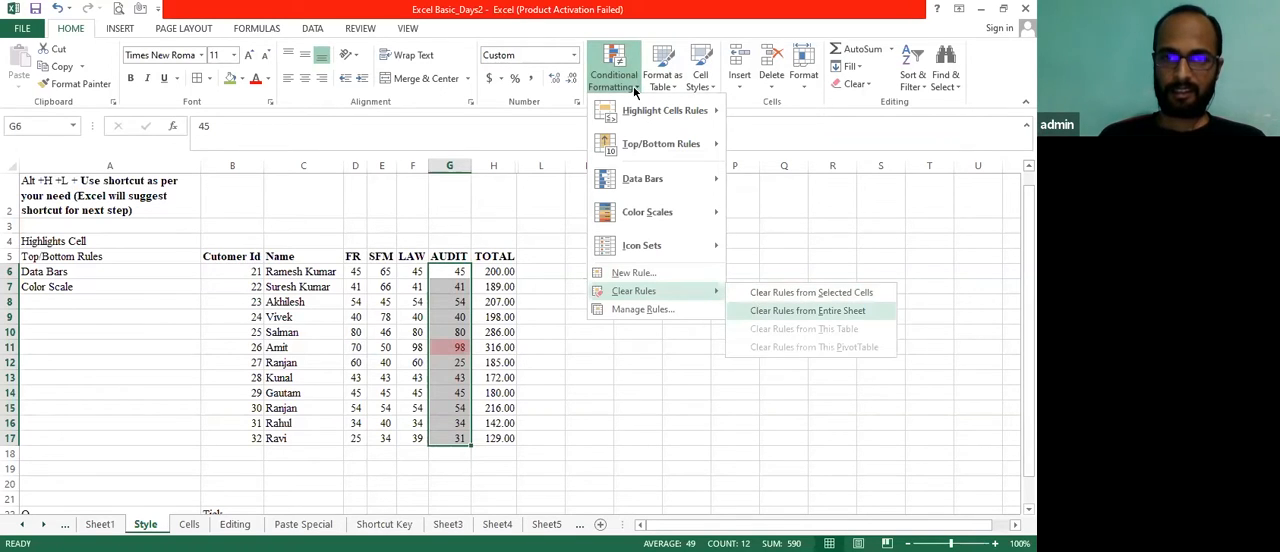
click(760, 311)
click(638, 88)
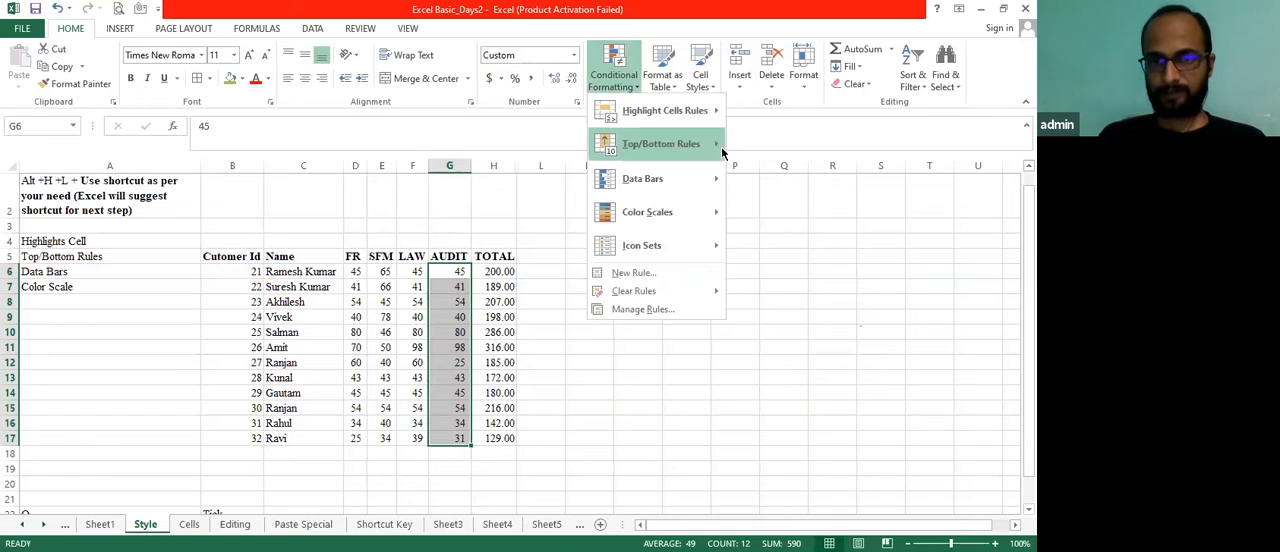
mouse_move(706, 150)
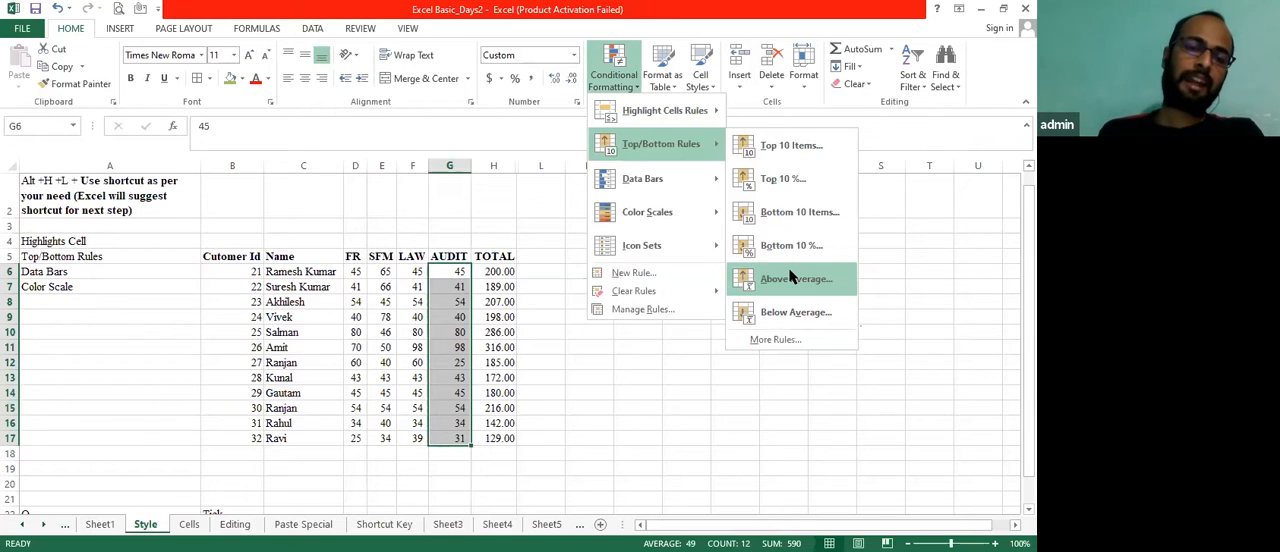
key(Escape)
key(Escape)
key(Right)
key(Left)
key(ctrl+shift+Down)
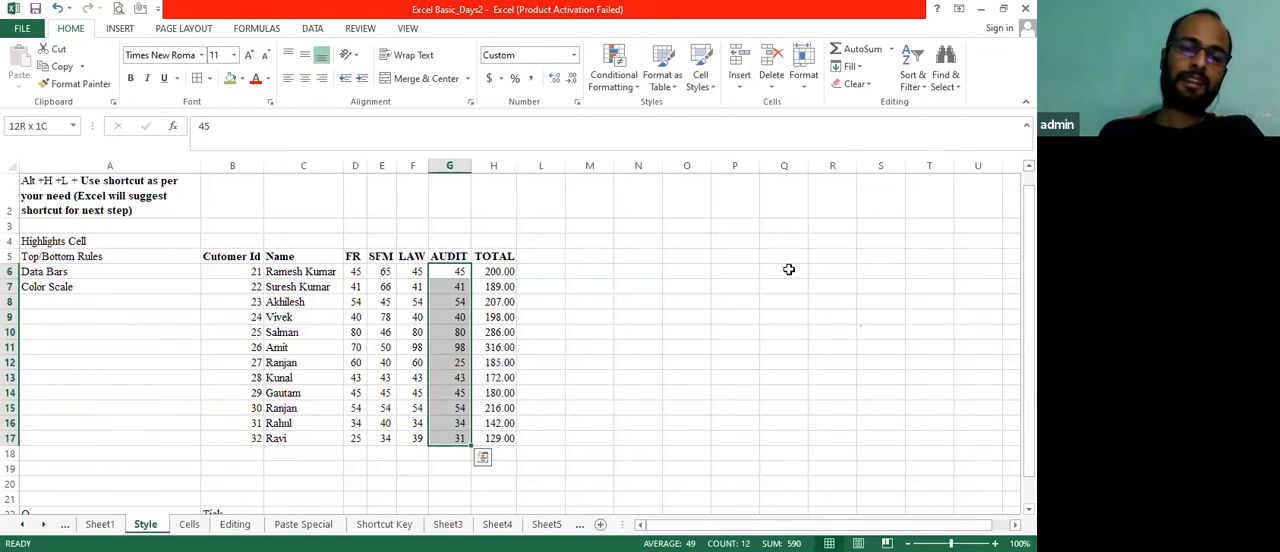
key(Right)
key(Left)
key(Right)
key(Left)
Calculate the average of the AUDIT scores G6:G17 in cell G18 with the AVERAGE function
key(Down)
key(Down)
key(Down)
key(Down)
key(Down)
key(Down)
key(Down)
key(Down)
key(Down)
key(Down)
key(Down)
key(Down)
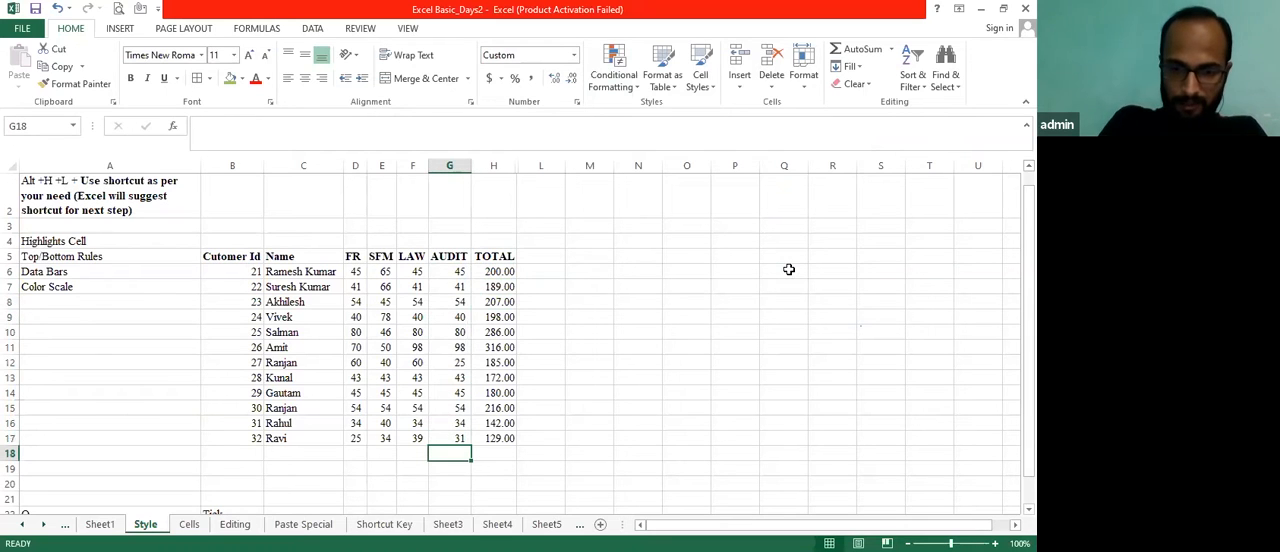
text(=a)
key(Up)
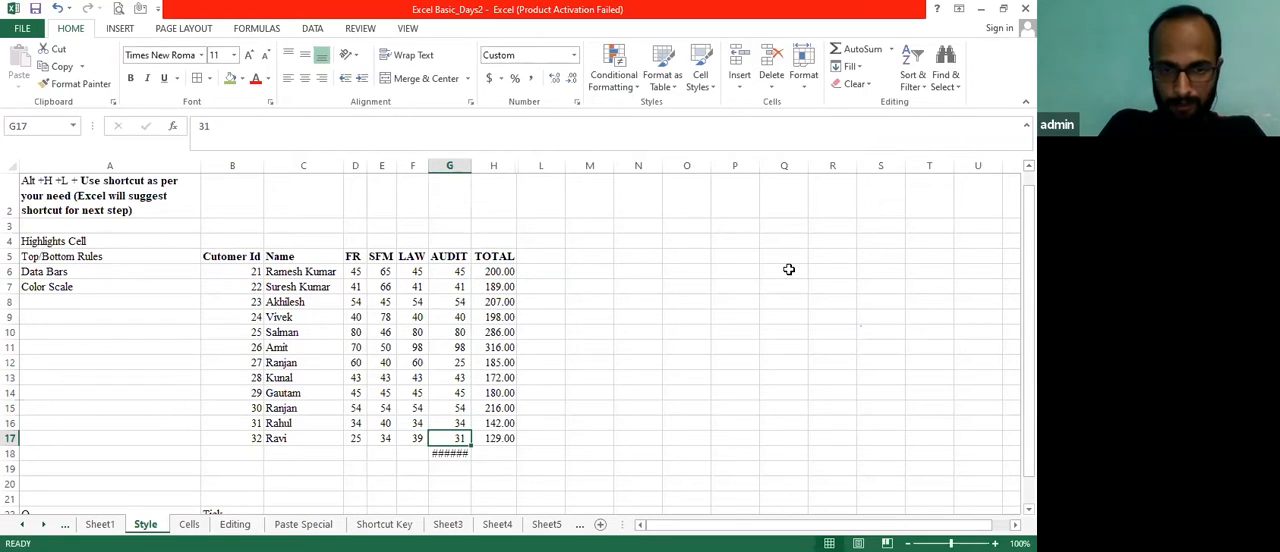
key(Down)
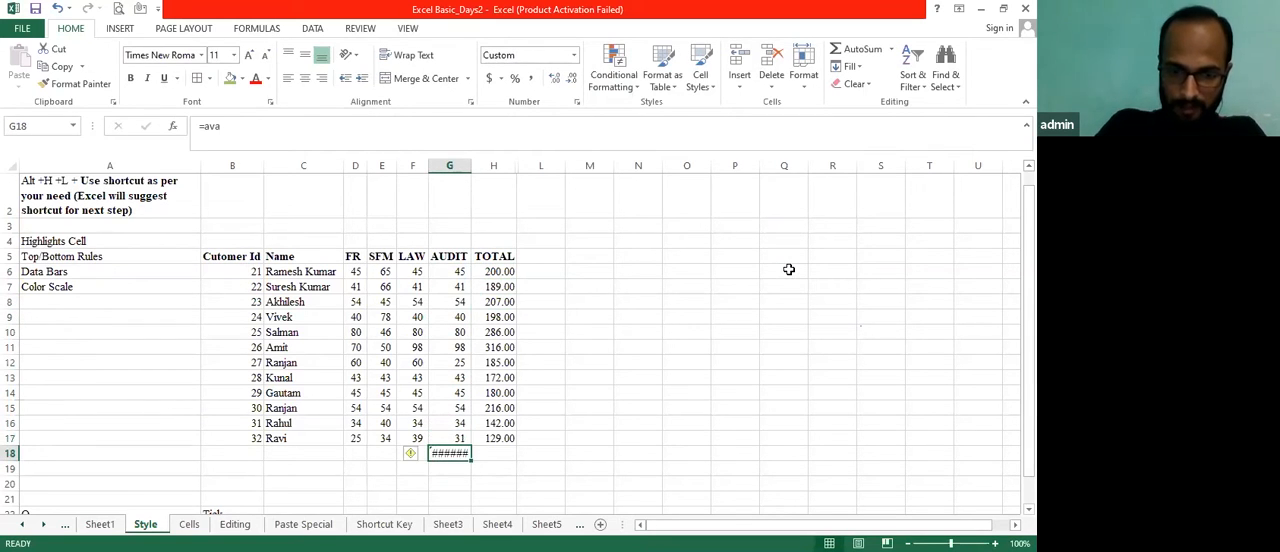
text(=)
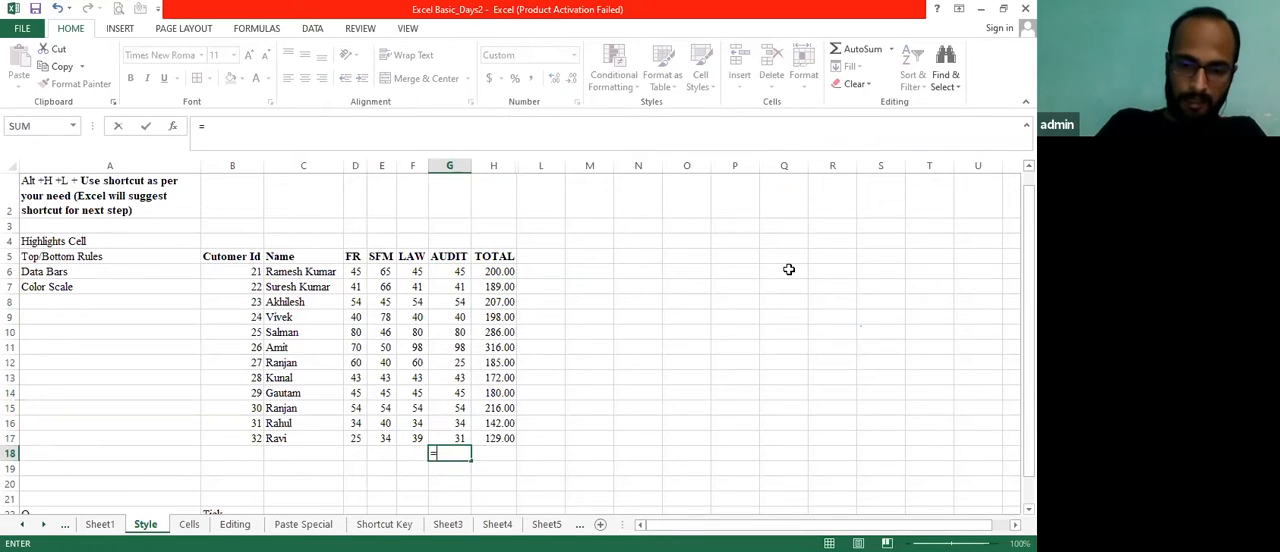
text(AVERAGE()
key(Up)
key(ctrl+shift+Up)
key(shift+Down)
key(Return)
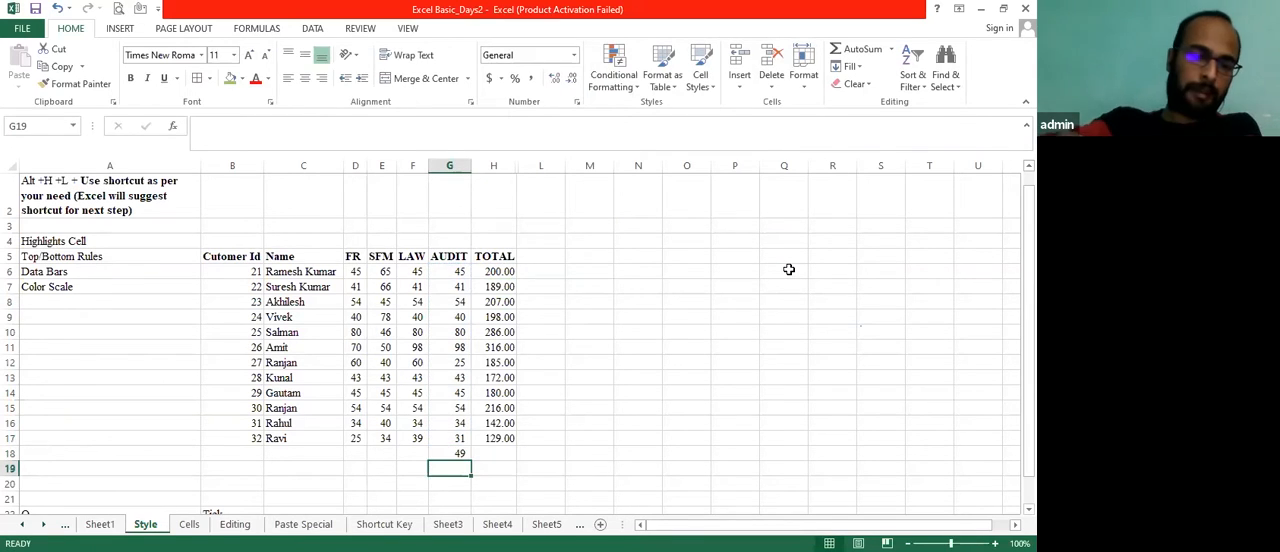
Highlight the above-average AUDIT scores in G6:G17 using Light Red Fill with Dark Red Text
key(Up)
key(Up)
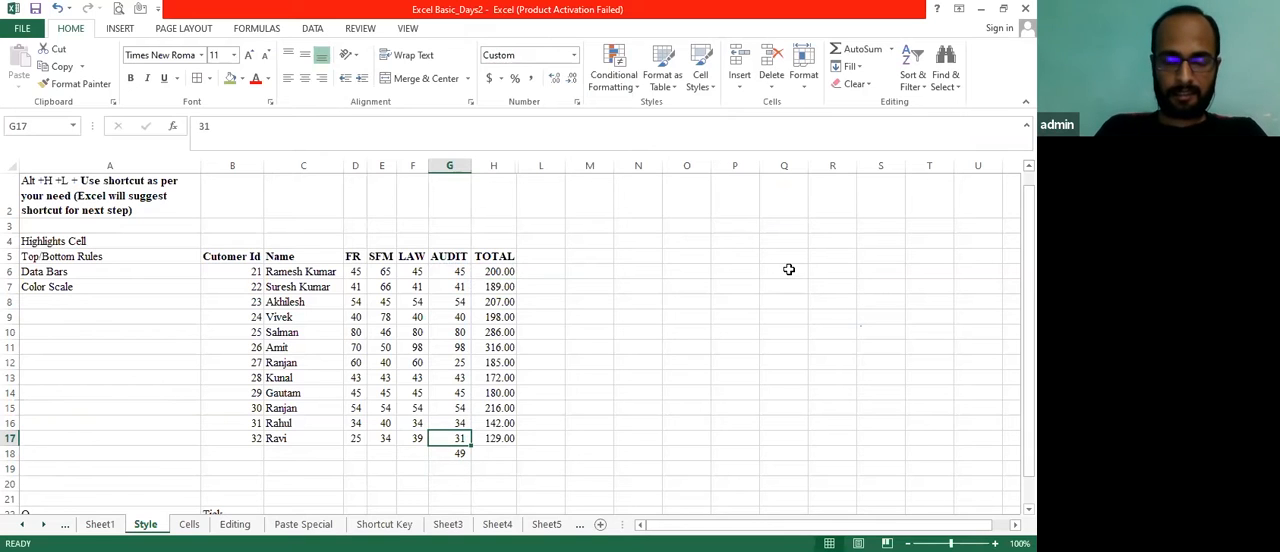
key(ctrl+shift+Up)
key(ctrl+shift+Down)
key(Down)
key(Up)
key(Down)
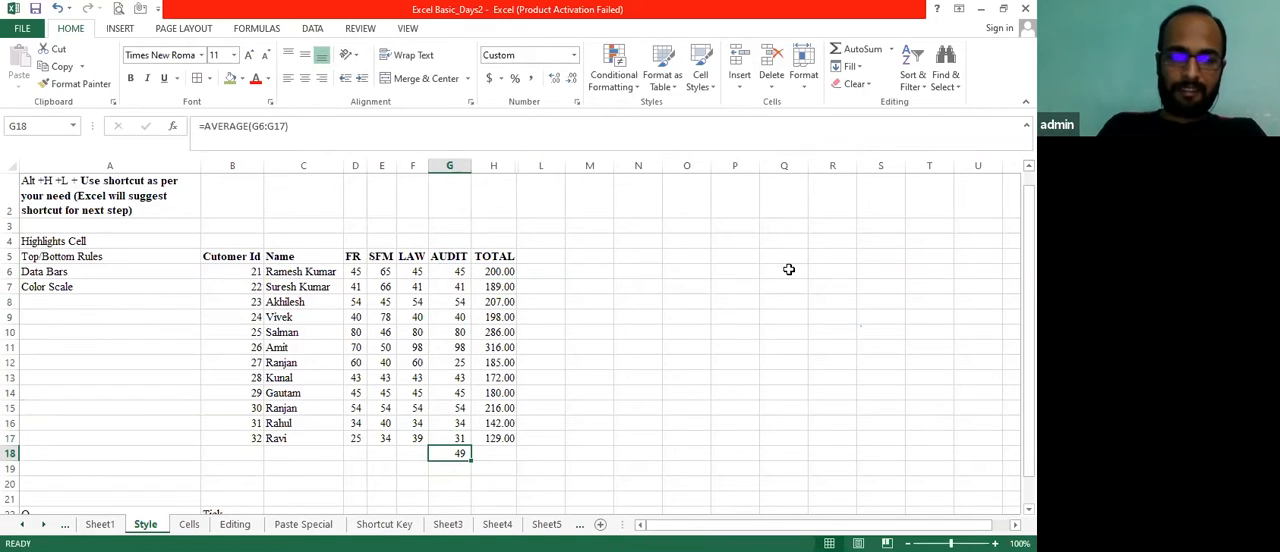
key(Up)
key(ctrl+shift+Up)
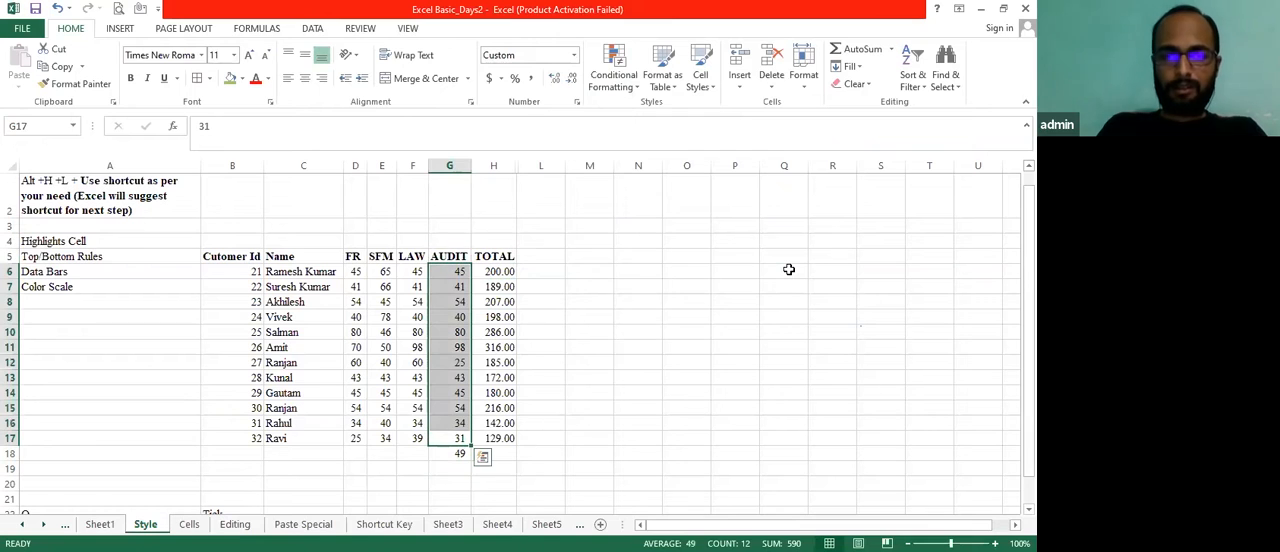
click(639, 90)
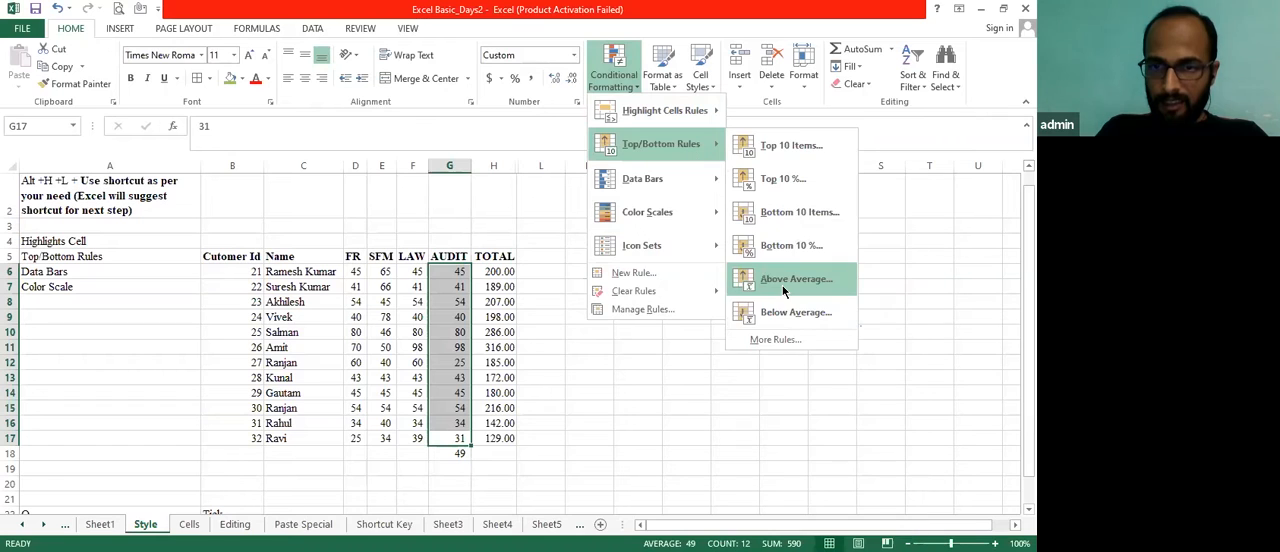
click(782, 285)
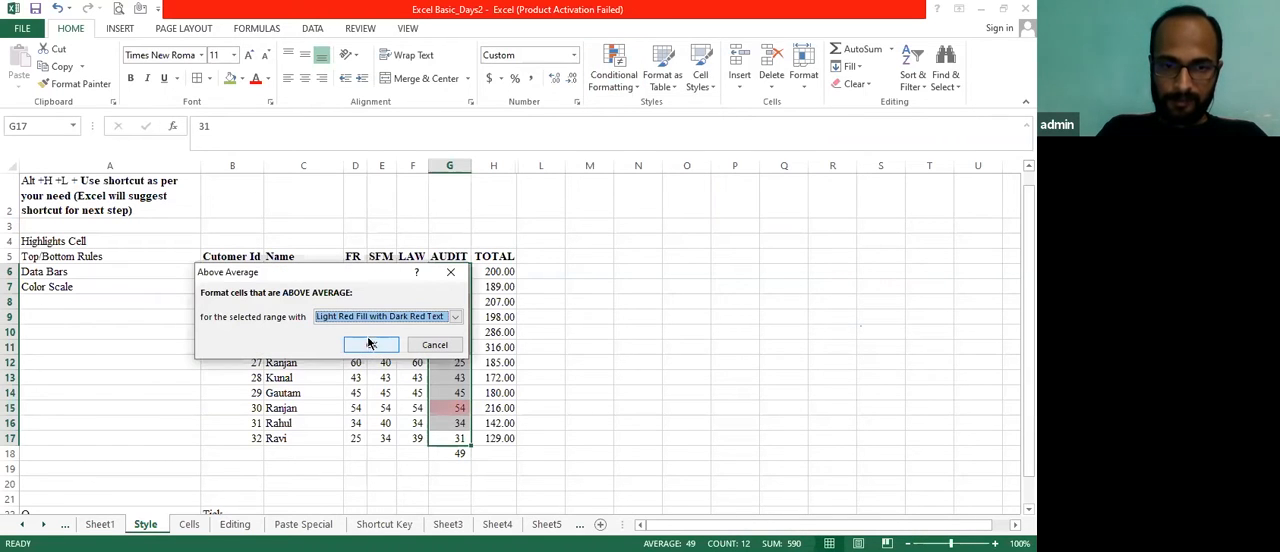
click(369, 346)
Compare the highlighted AUDIT scores and their rows with the average in G18 to examine the above average rule
click(450, 456)
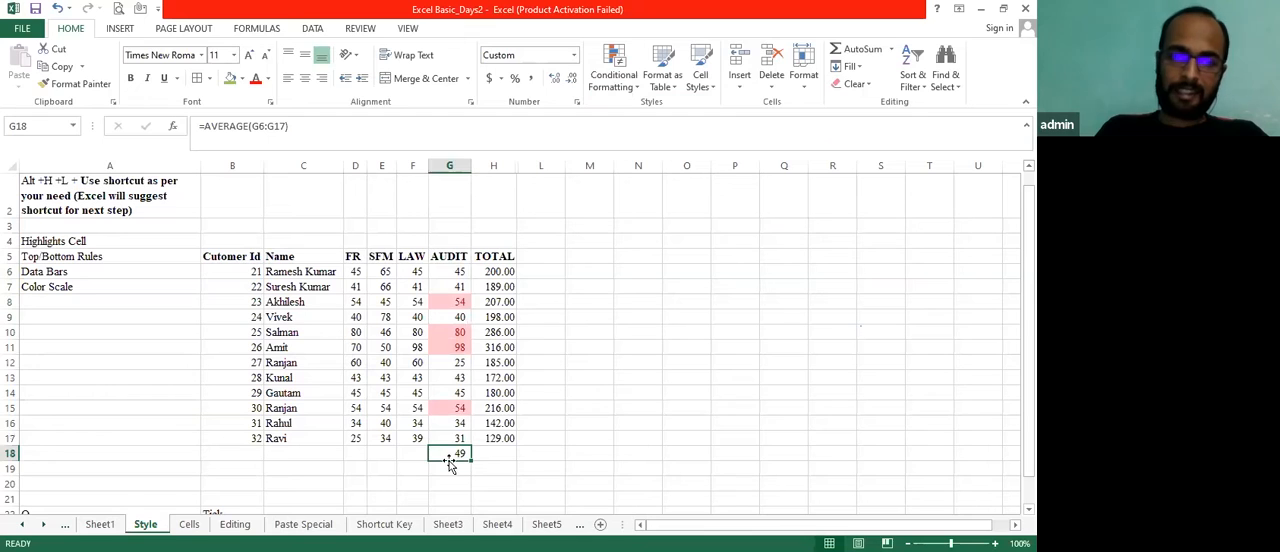
key(Up)
key(Up)
key(Up)
key(Left)
key(Left)
key(Left)
key(Right)
key(Right)
key(Right)
key(Up)
key(Up)
key(Up)
key(Up)
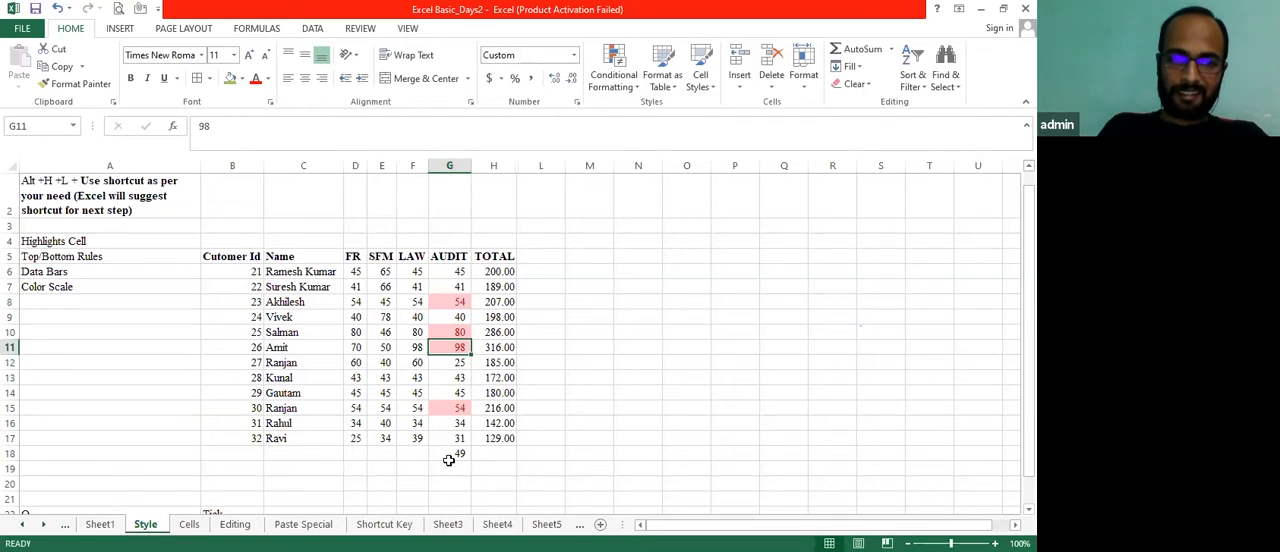
key(Left)
key(Left)
key(Left)
key(Left)
key(Right)
key(Right)
key(Right)
key(Right)
key(Up)
key(Left)
key(Right)
key(Right)
key(Left)
key(Up)
key(Up)
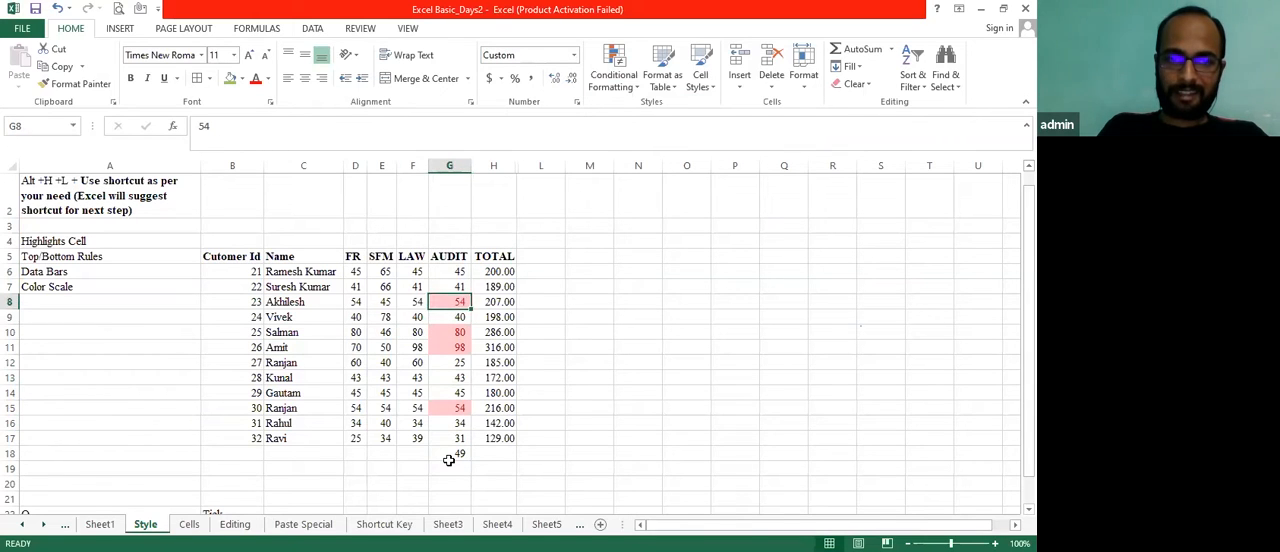
key(Left)
key(Left)
key(Right)
key(Right)
key(Left)
key(Left)
key(Left)
key(Right)
key(Left)
key(Left)
key(Right)
key(Right)
key(Right)
key(Right)
key(Right)
key(Left)
key(Down)
key(Up)
key(Up)
key(Up)
key(Down)
key(Up)
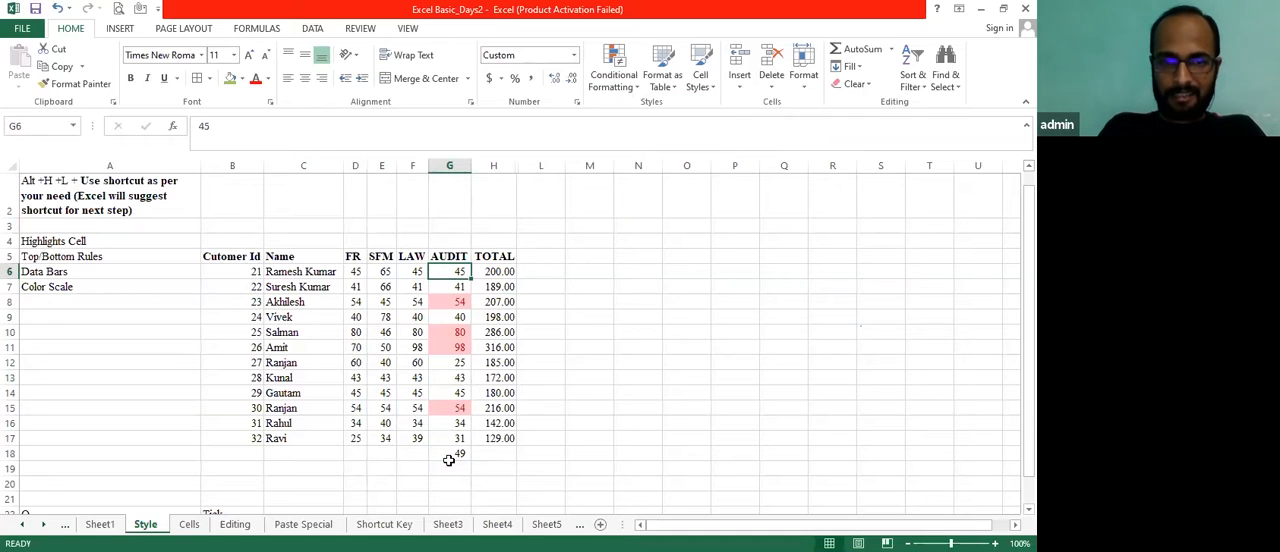
Add a below average rule that highlights the AUDIT scores in G6:G17 with a light red fill
key(ctrl+shift+Down)
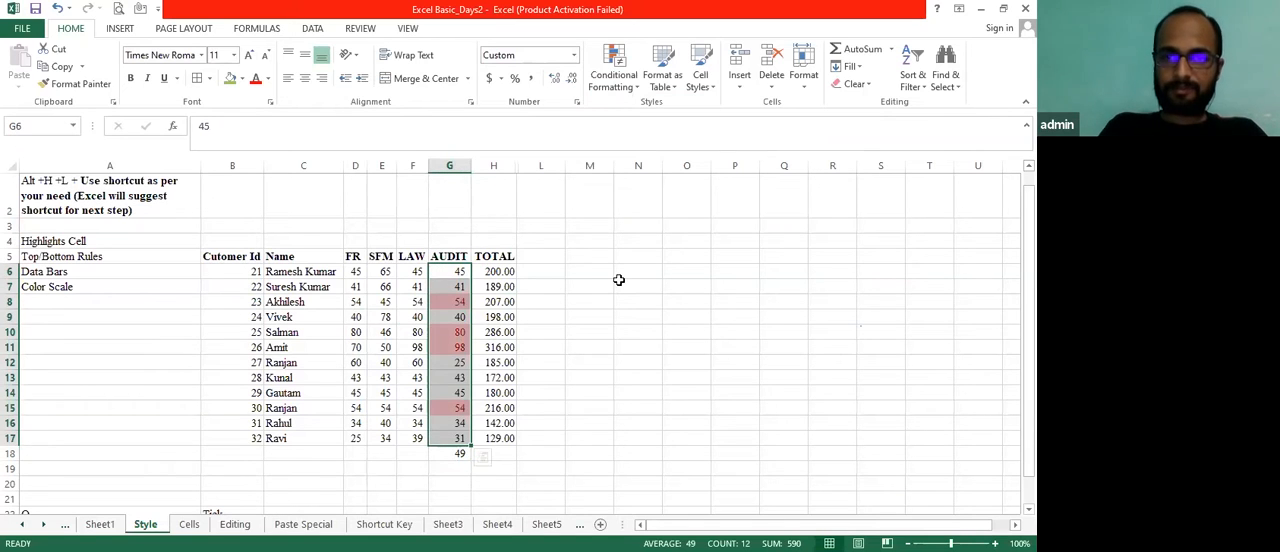
click(614, 80)
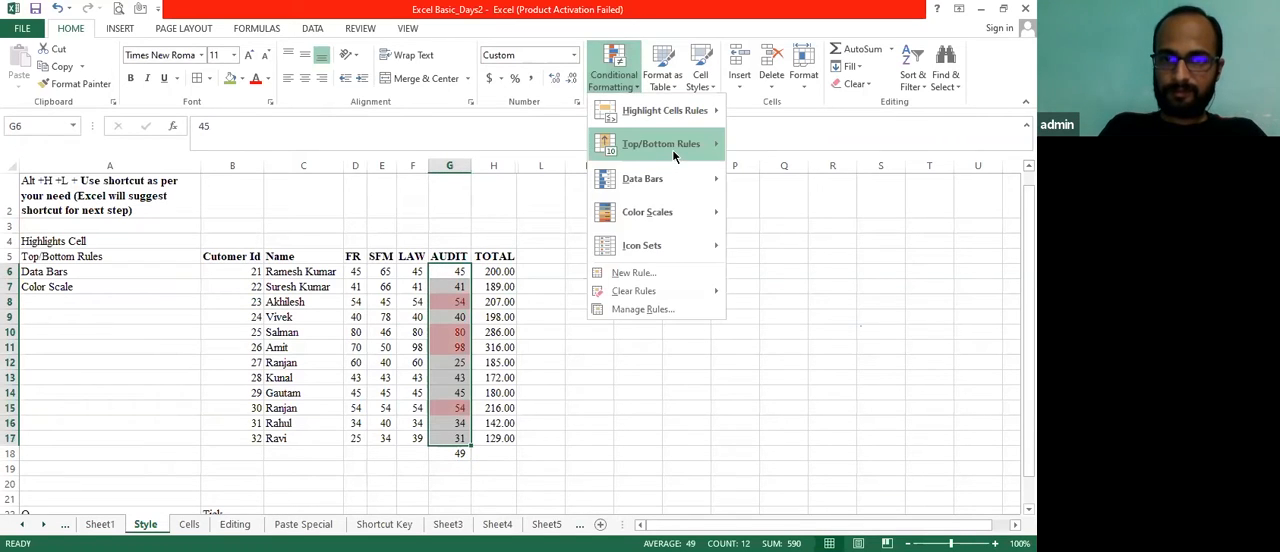
mouse_move(673, 153)
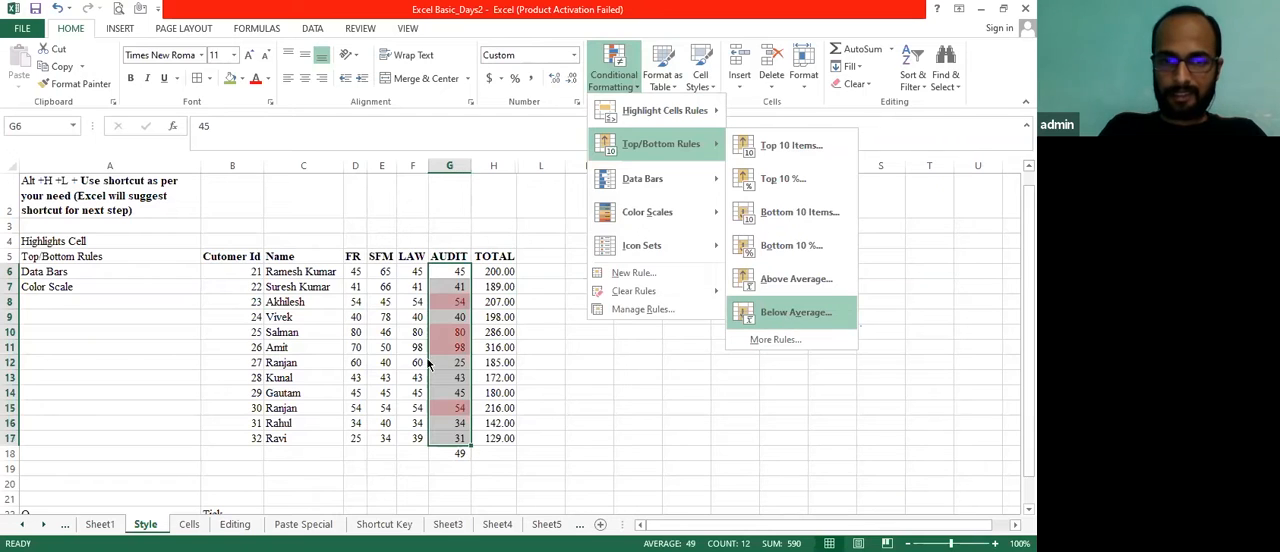
click(782, 312)
click(371, 345)
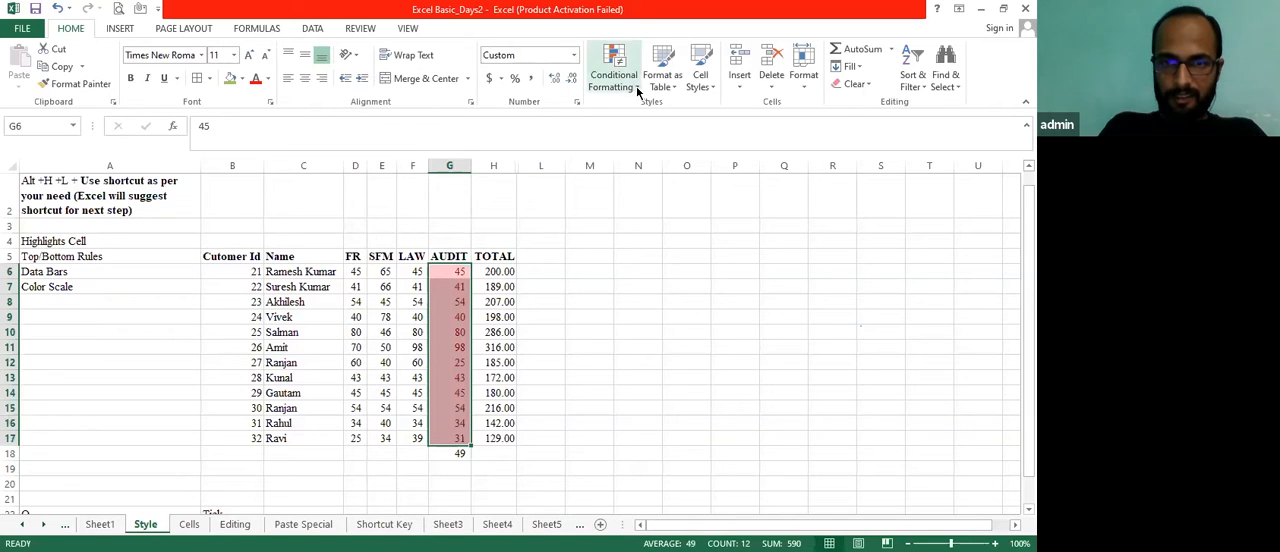
Select the AUDIT values together with their average in G6:G18
click(582, 296)
key(Left)
key(Left)
key(Up)
key(Up)
key(Left)
key(Left)
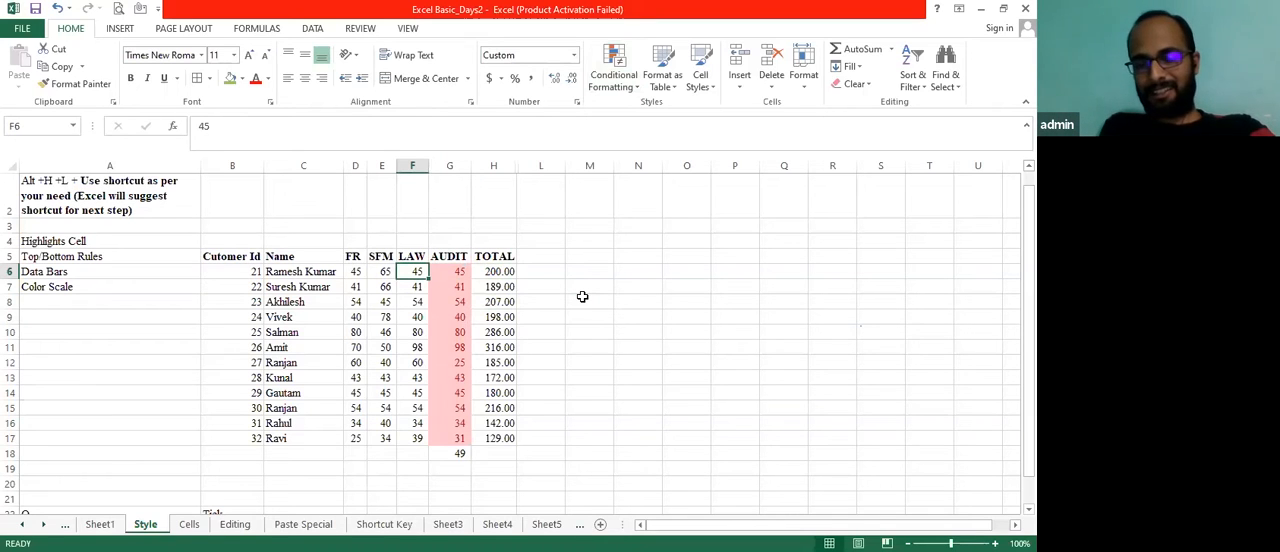
key(Right)
key(ctrl+shift+Down)
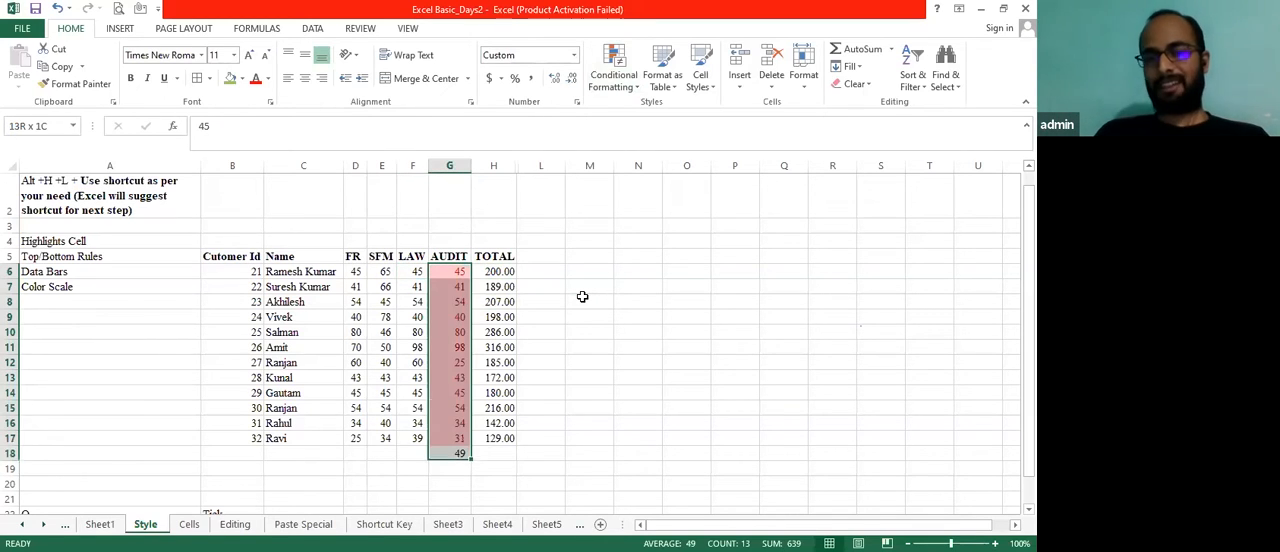
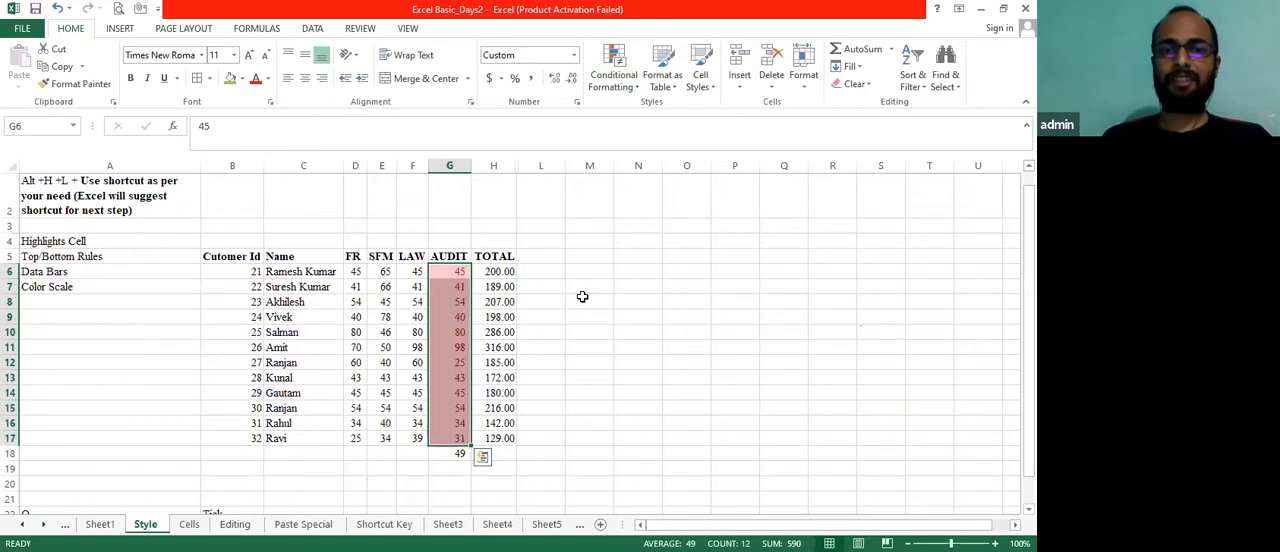
Clear all conditional formatting rules from the entire Style sheet
click(636, 83)
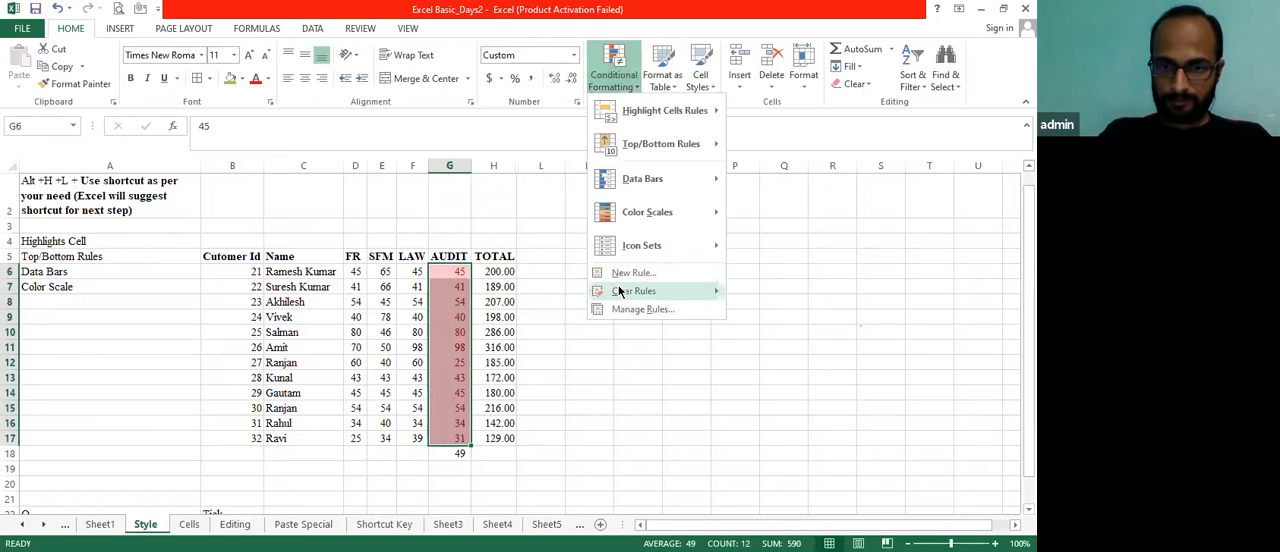
mouse_move(619, 291)
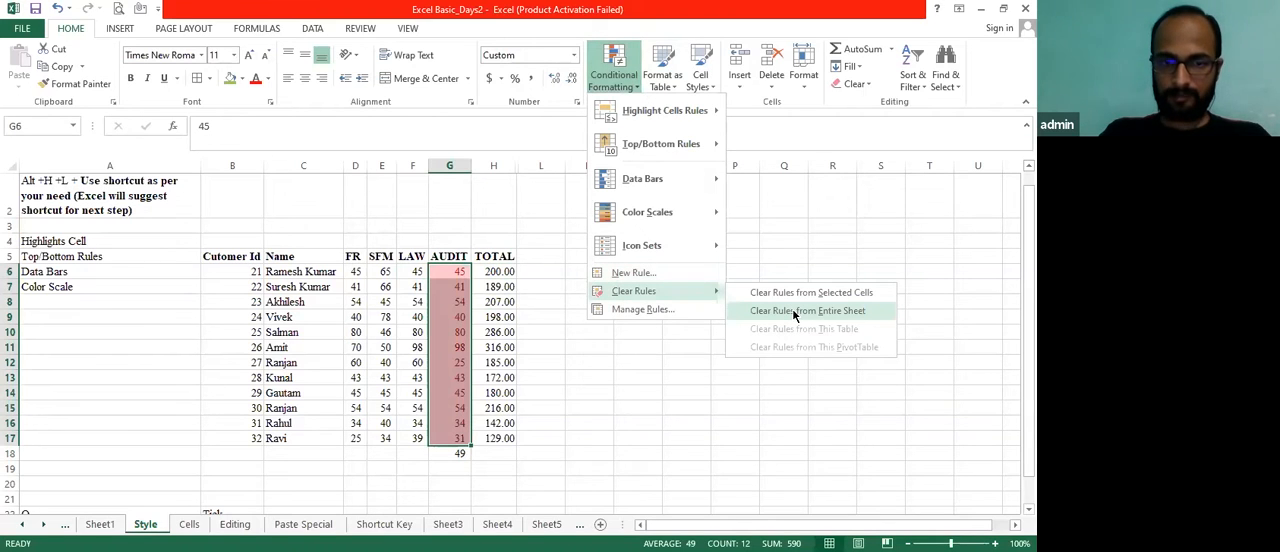
click(795, 311)
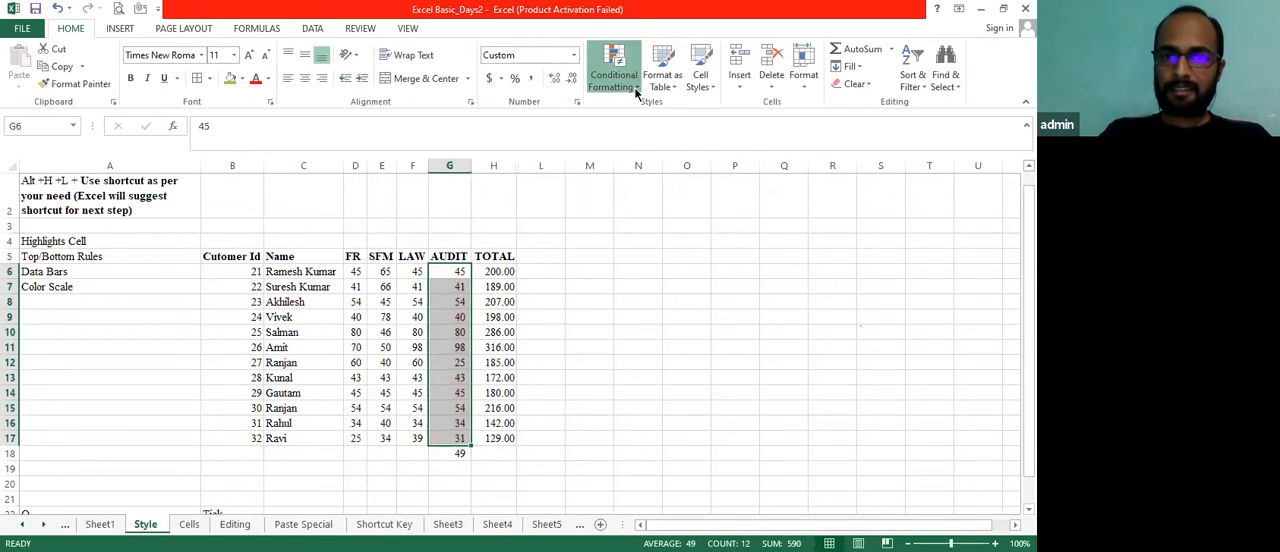
Highlight the above-average AUDIT scores in G6:G17 with Light Red Fill with Dark Red Text and return to G6
click(636, 88)
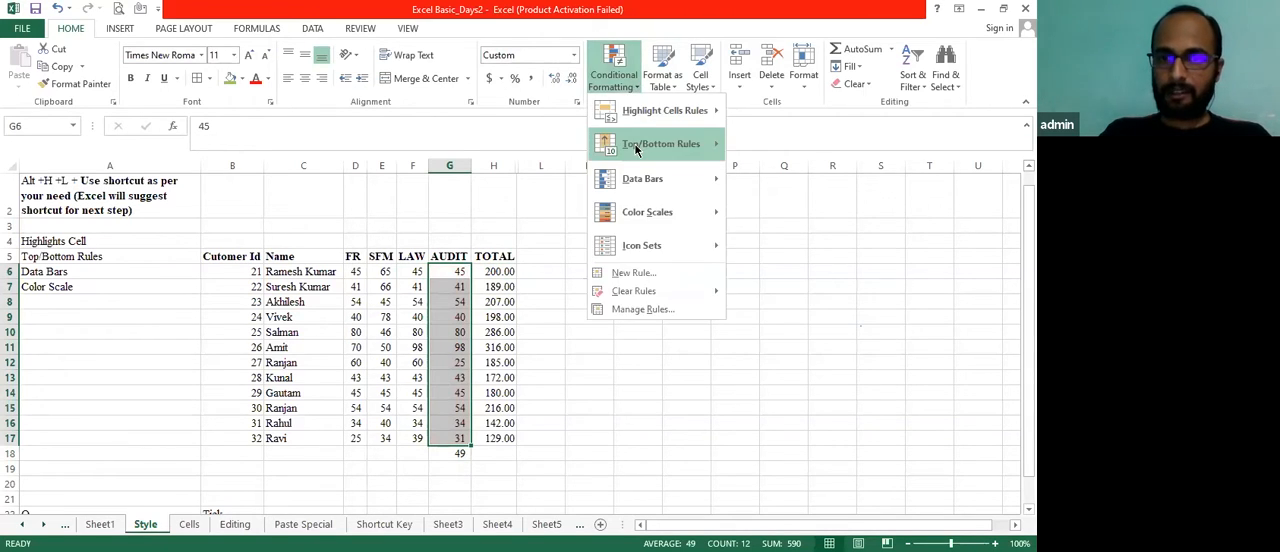
mouse_move(636, 148)
click(796, 281)
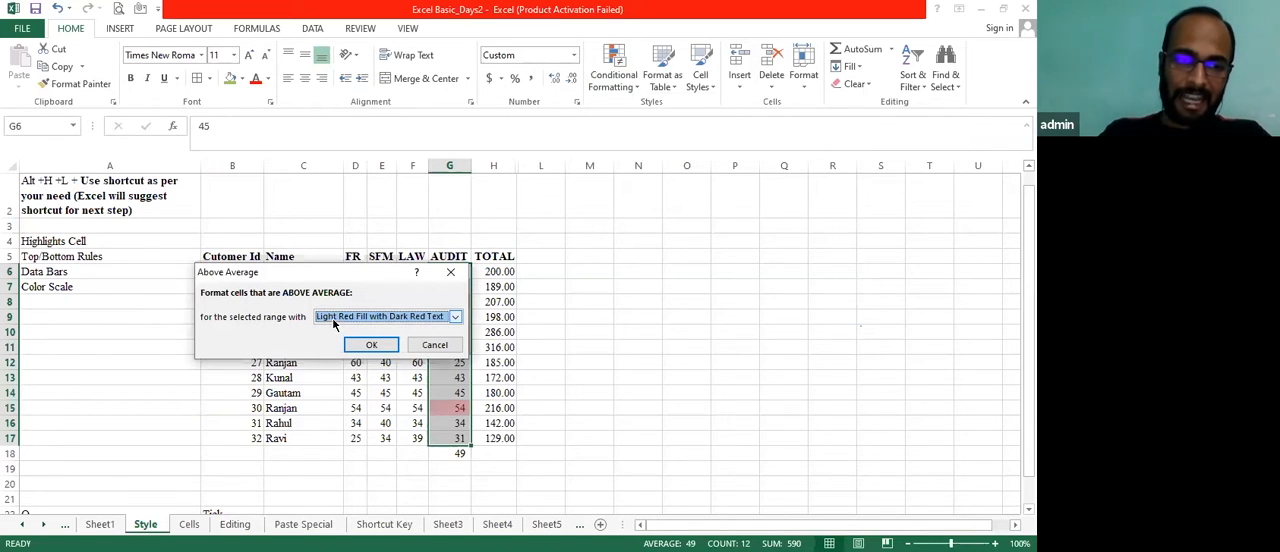
click(381, 347)
click(459, 313)
key(Up)
key(Up)
key(Up)
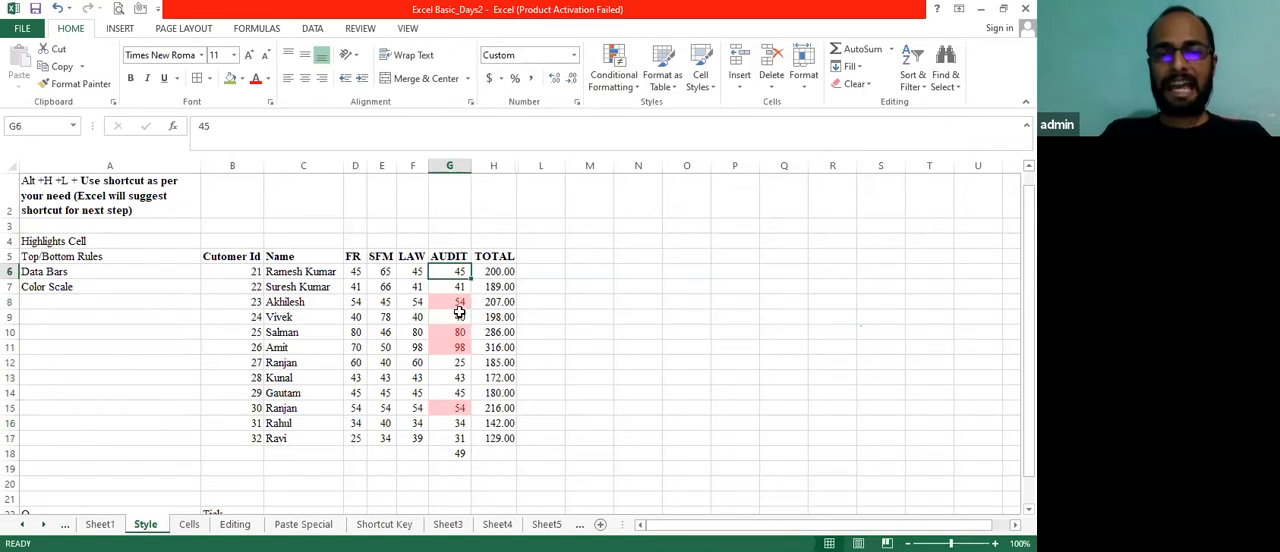
Add a below average rule to the AUDIT scores in G6:G17 using Light Red Fill with Dark Red Text
key(ctrl+shift+Down)
key(shift+Up)
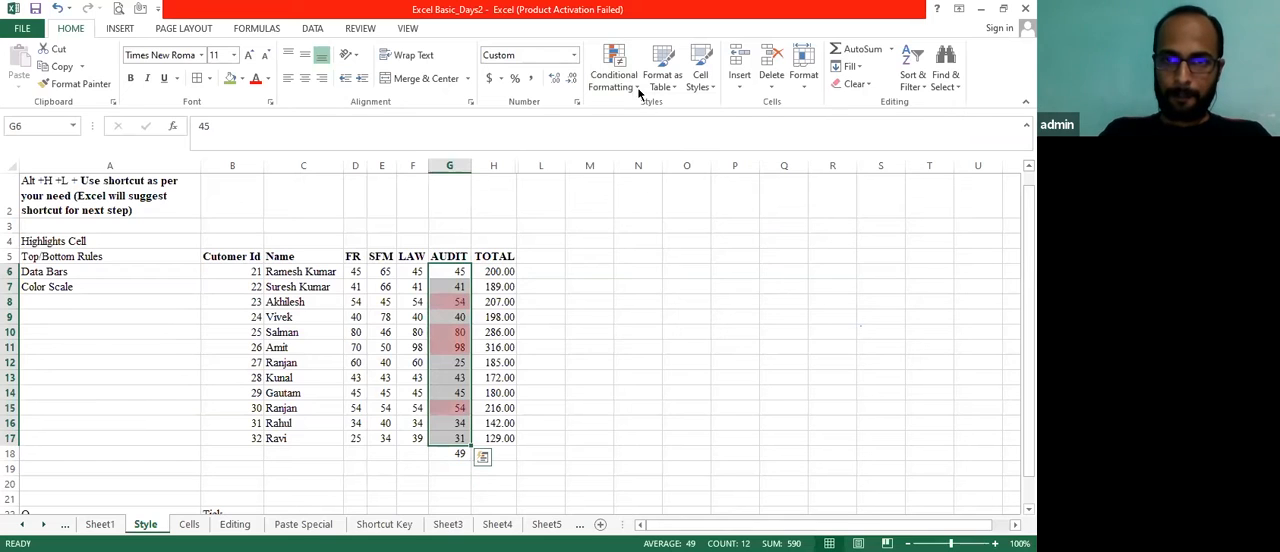
click(641, 89)
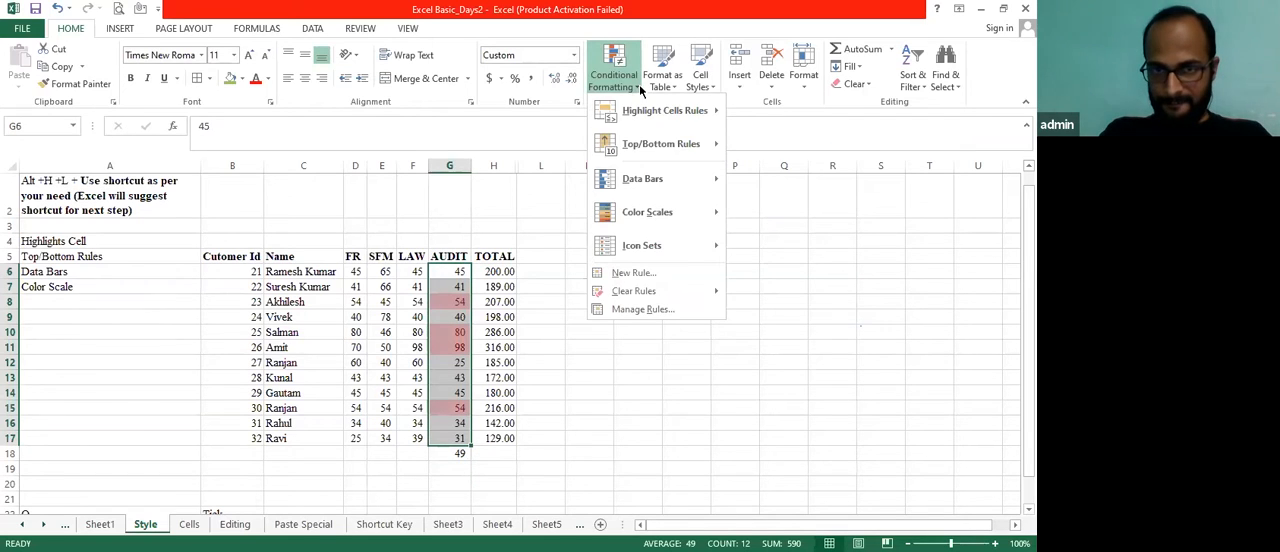
mouse_move(636, 146)
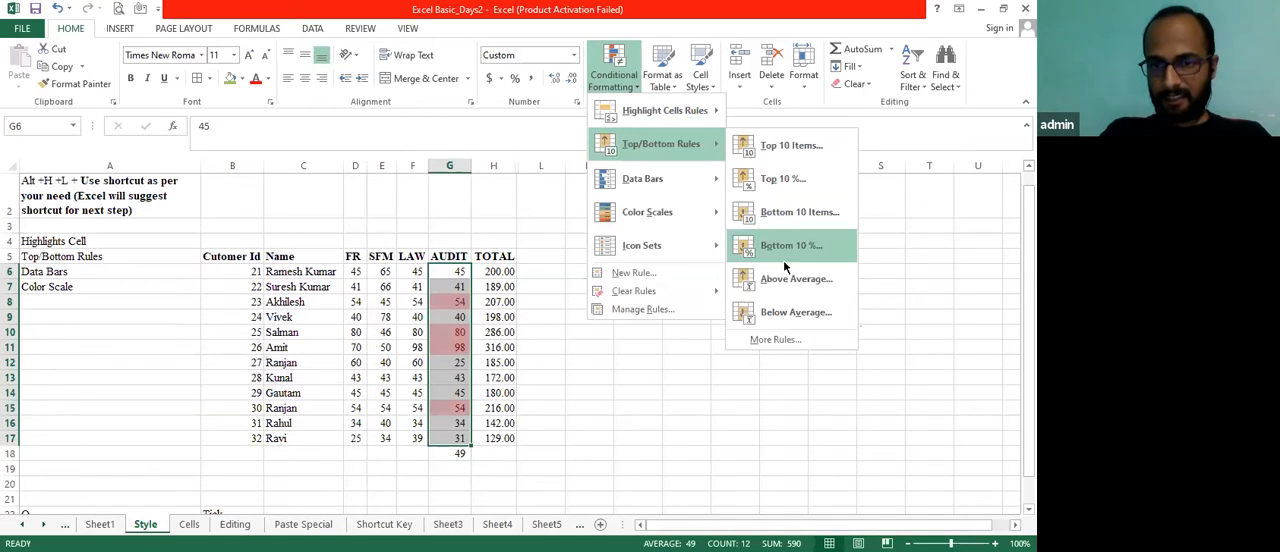
click(796, 313)
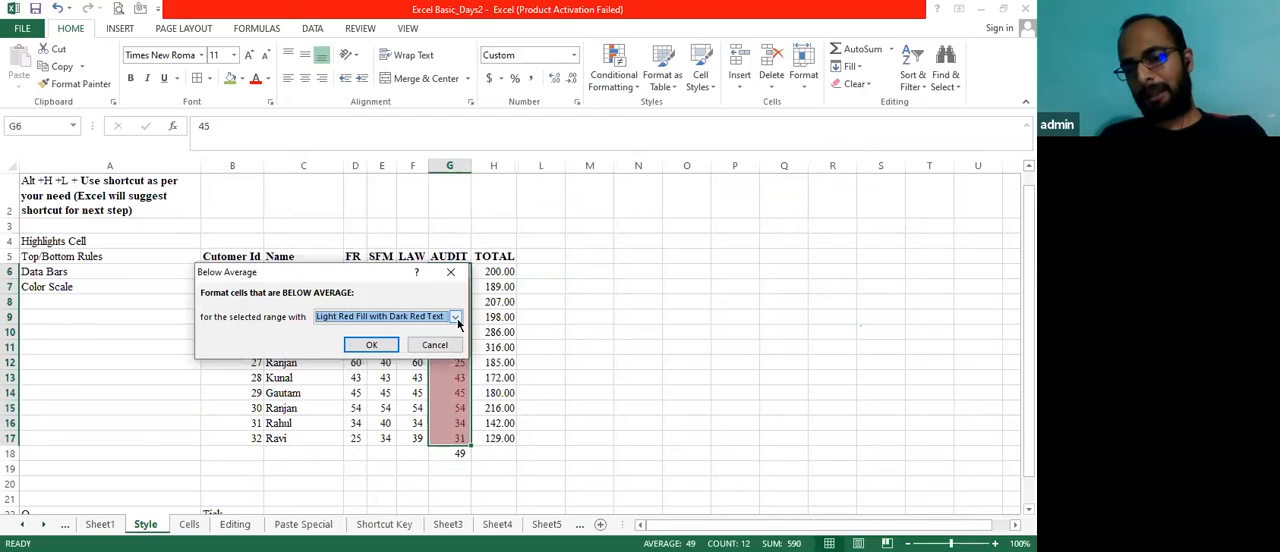
click(378, 345)
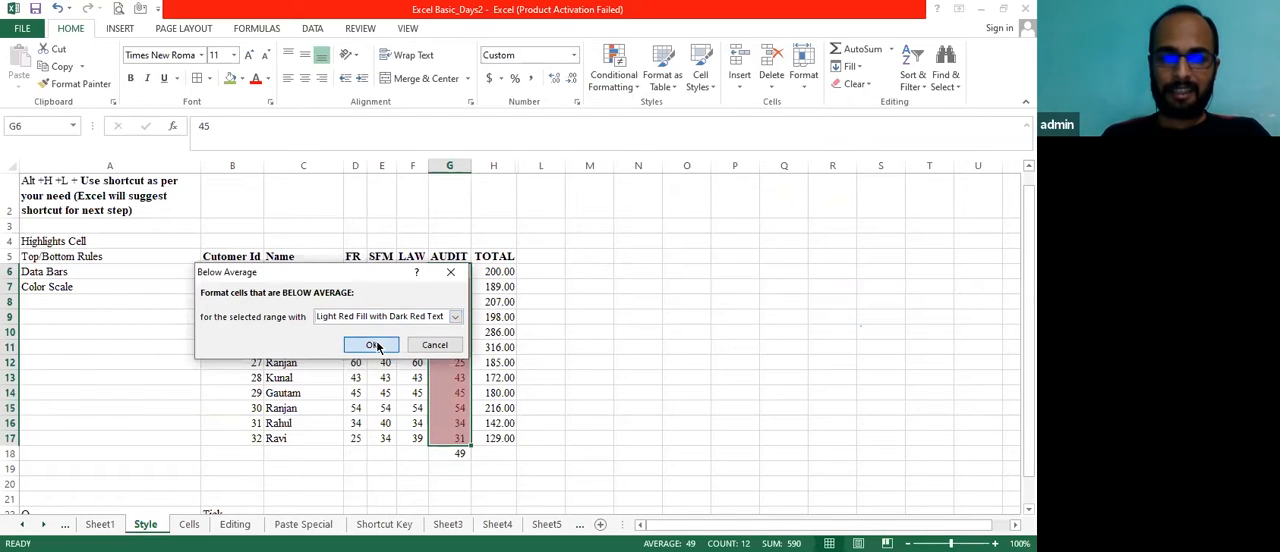
click(497, 302)
key(Up)
key(Up)
key(Left)
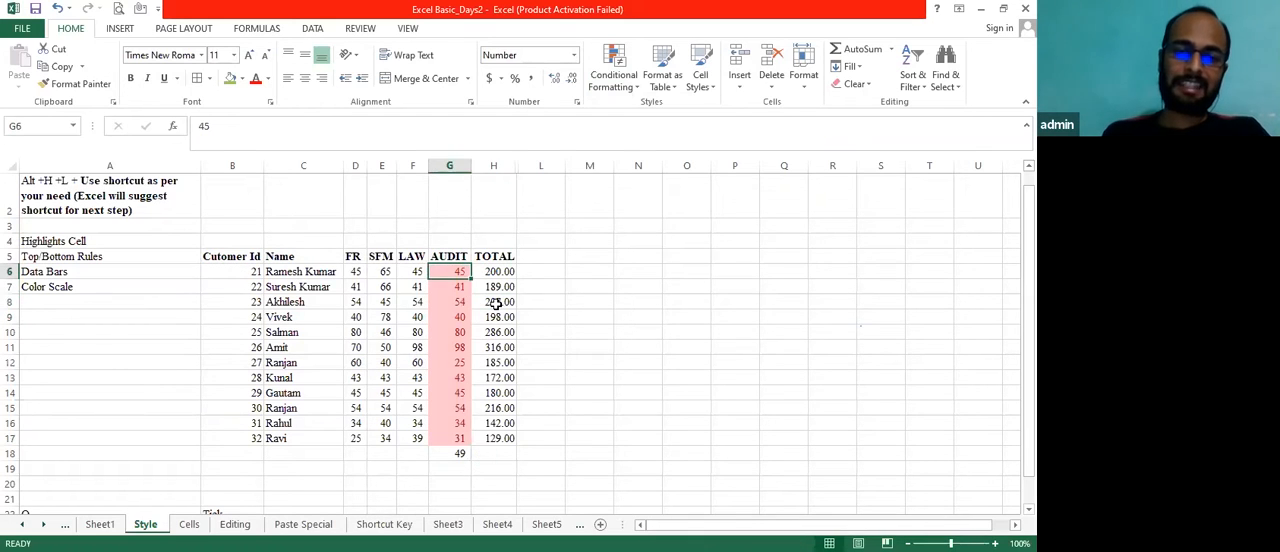
Reselect the AUDIT scores in G6:G17 and clear the average rules from the entire sheet
key(ctrl+shift+Down)
key(Up)
key(Down)
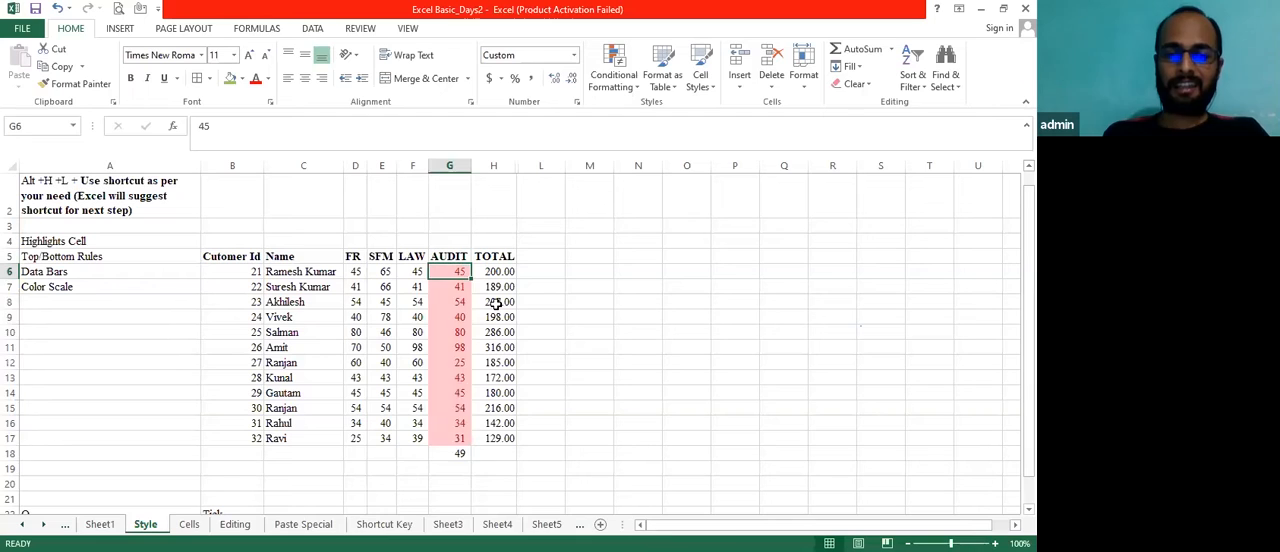
key(ctrl+shift+Down)
key(shift+Up)
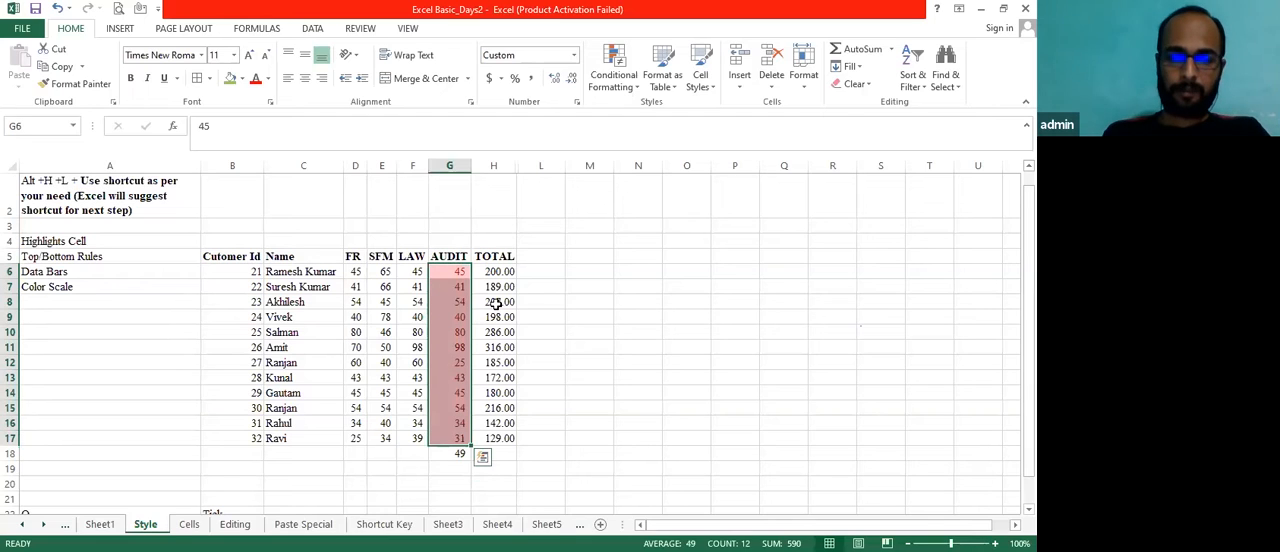
click(636, 86)
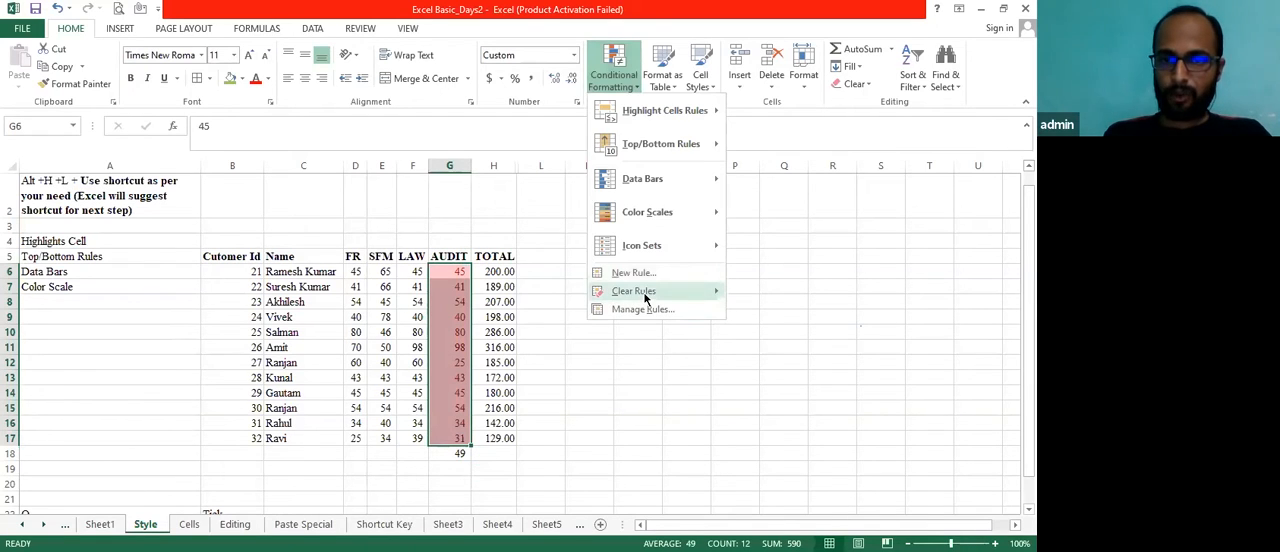
mouse_move(645, 292)
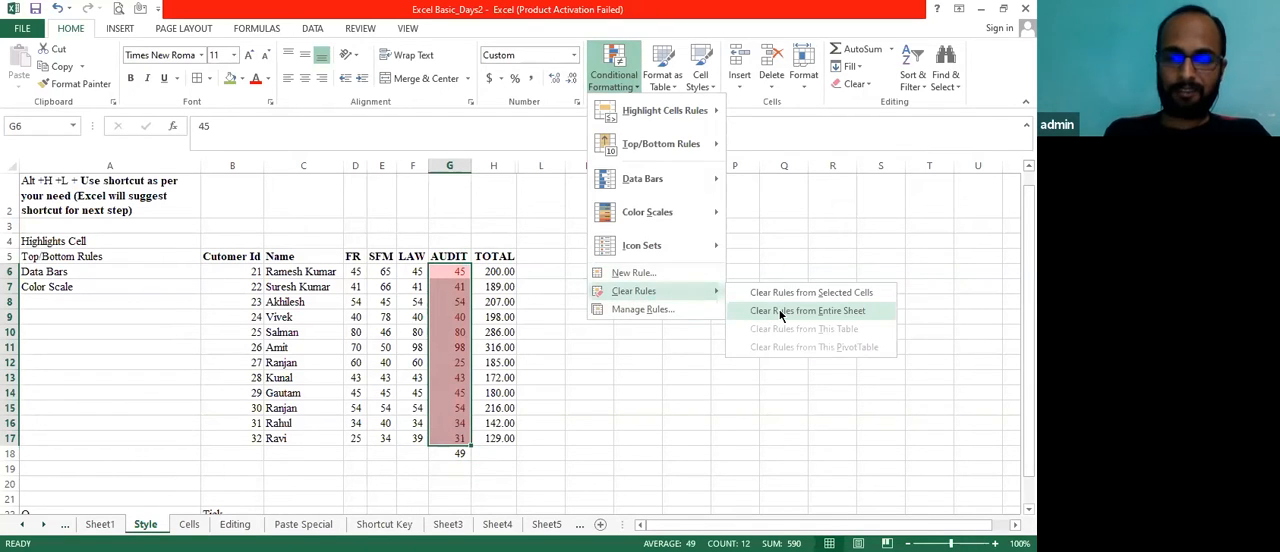
click(779, 310)
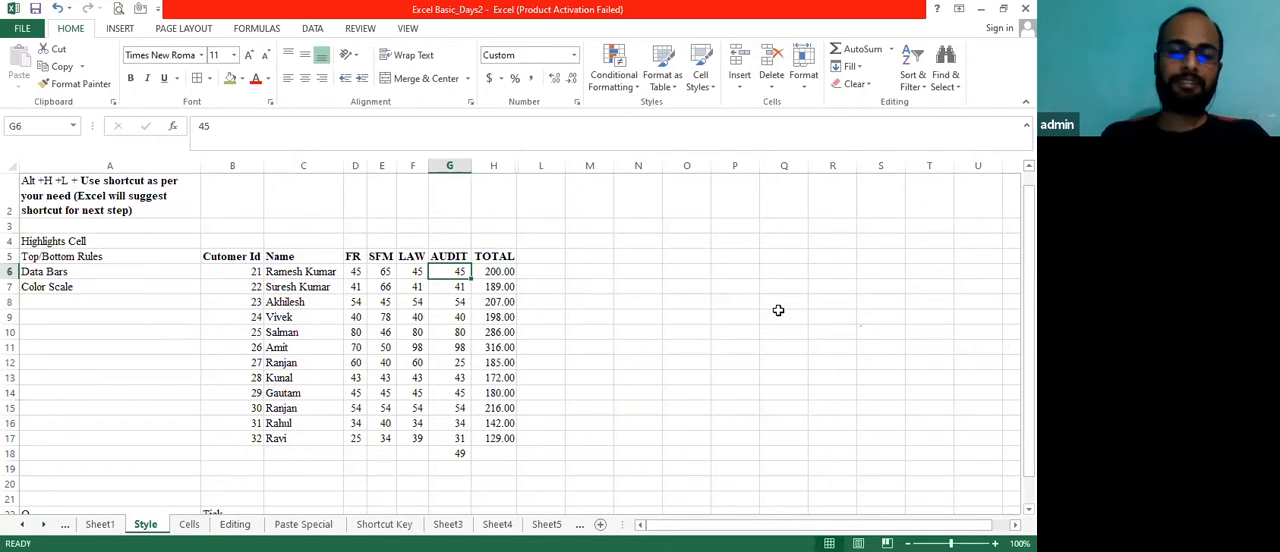
Highlight the above-average AUDIT scores in G6:G17 with Green Fill with Dark Green Text and return to G6
key(ctrl+shift+Down)
key(shift+Up)
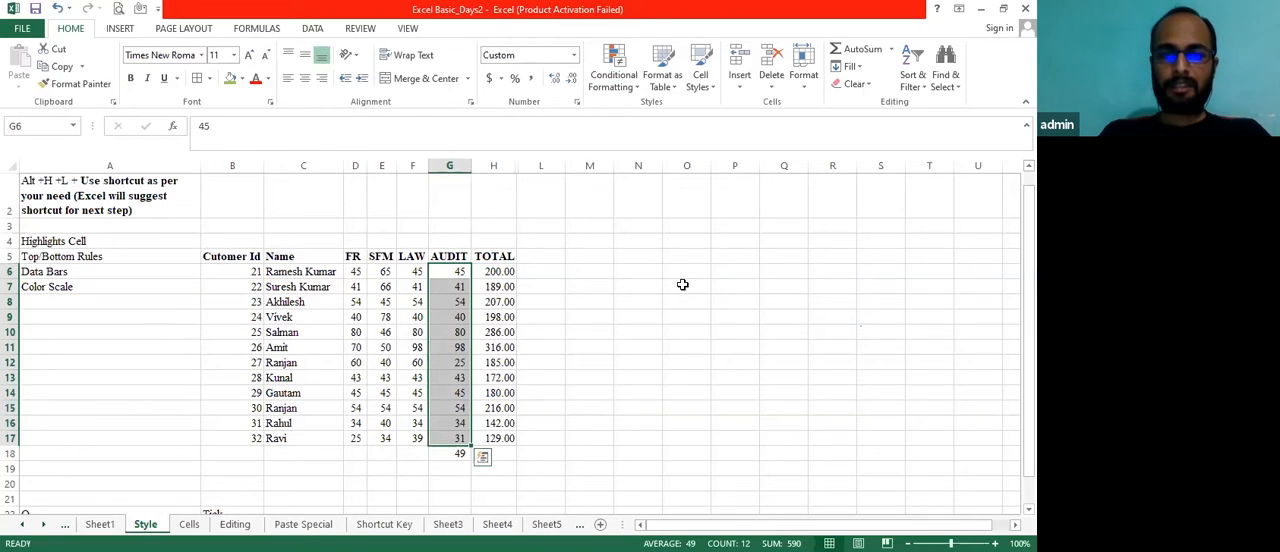
click(641, 90)
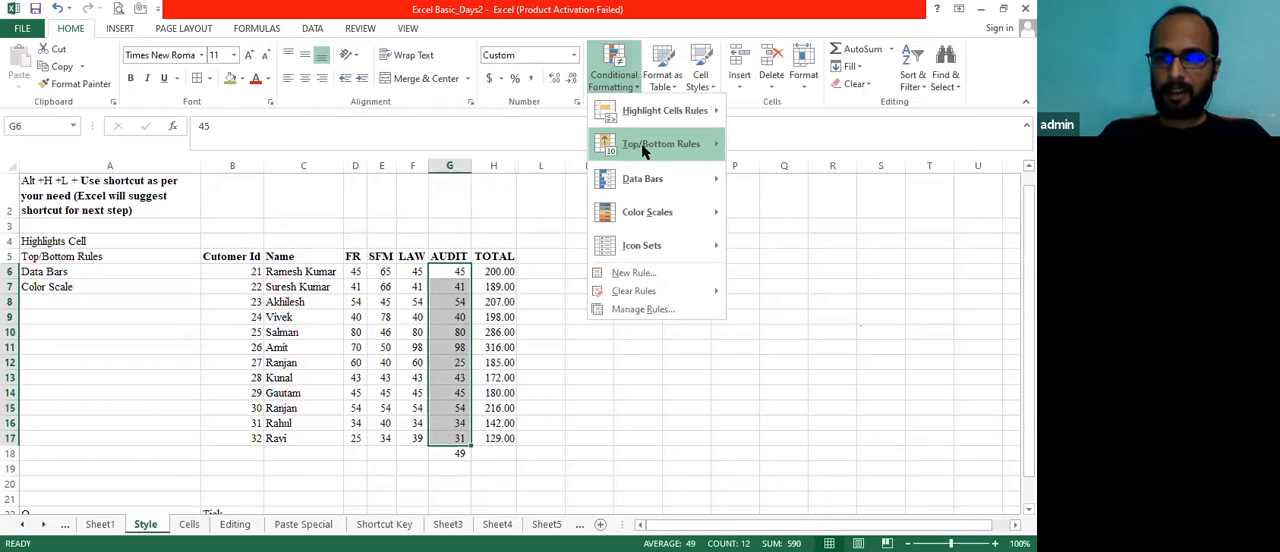
mouse_move(644, 148)
click(826, 285)
click(456, 317)
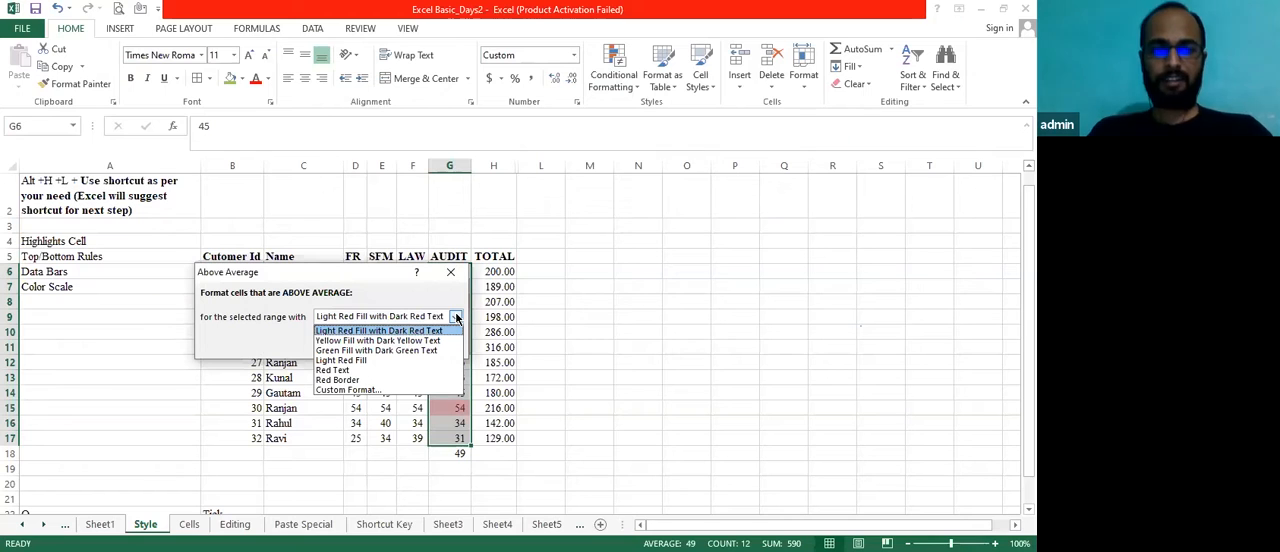
click(413, 350)
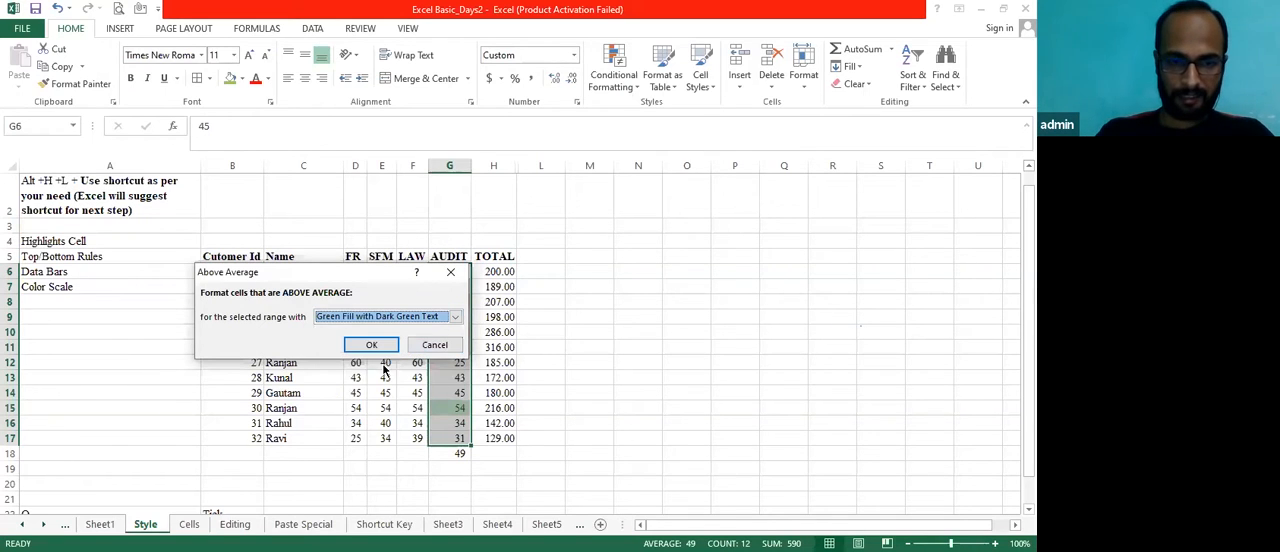
click(371, 345)
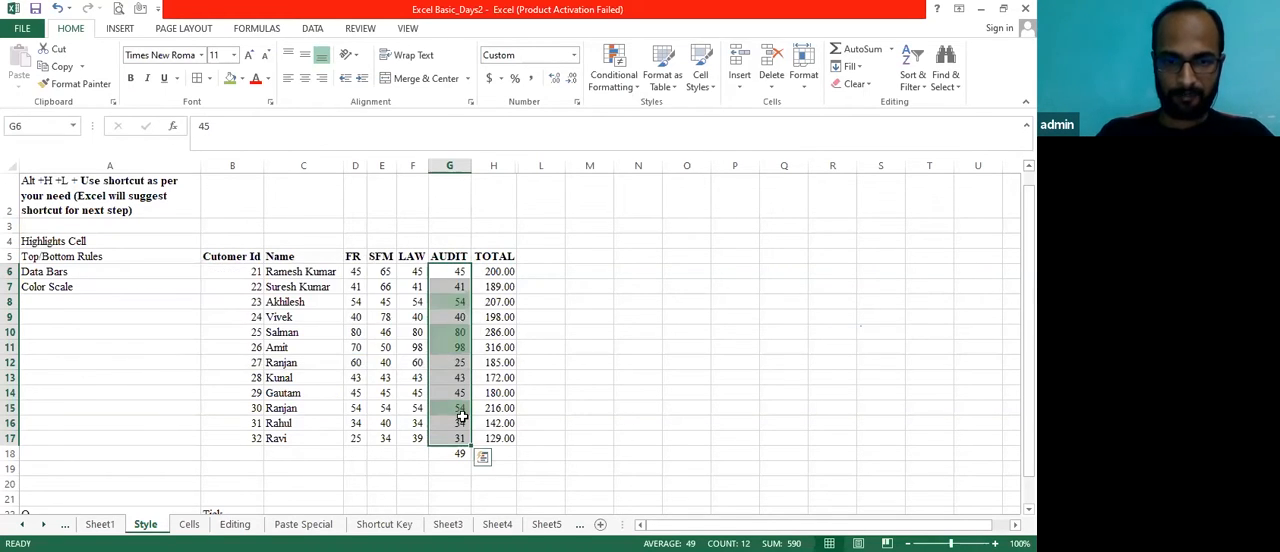
click(462, 418)
key(Up)
key(Up)
key(Up)
key(Up)
key(Up)
key(Up)
key(Up)
key(Up)
key(Up)
key(Up)
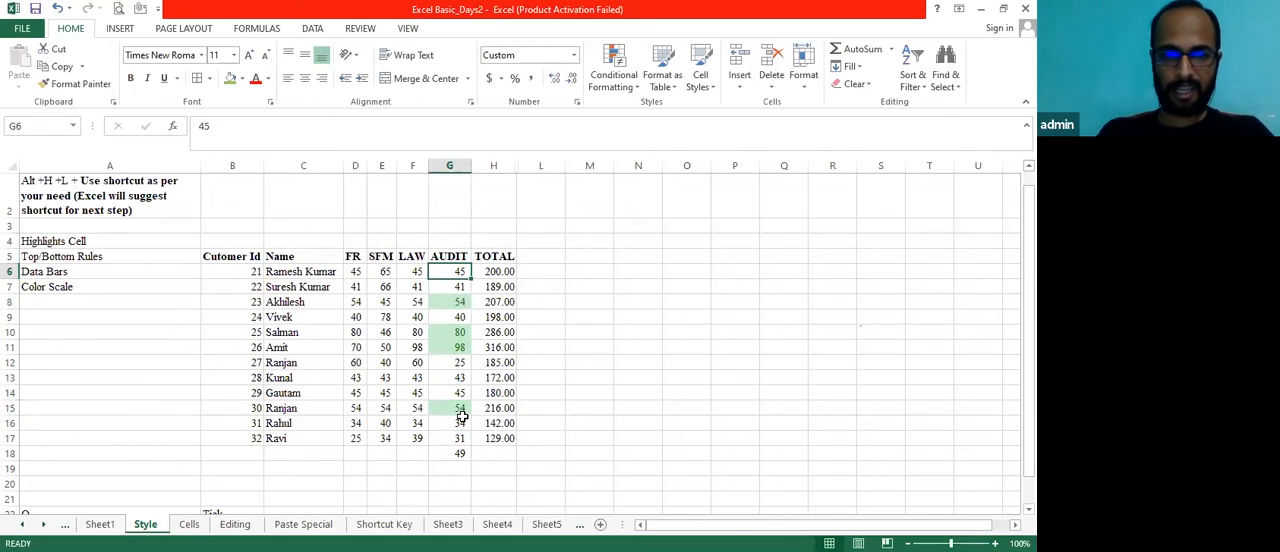
Highlight the below-average values in G6:G18 using Light Red Fill with Dark Red Text
key(ctrl+shift+Down)
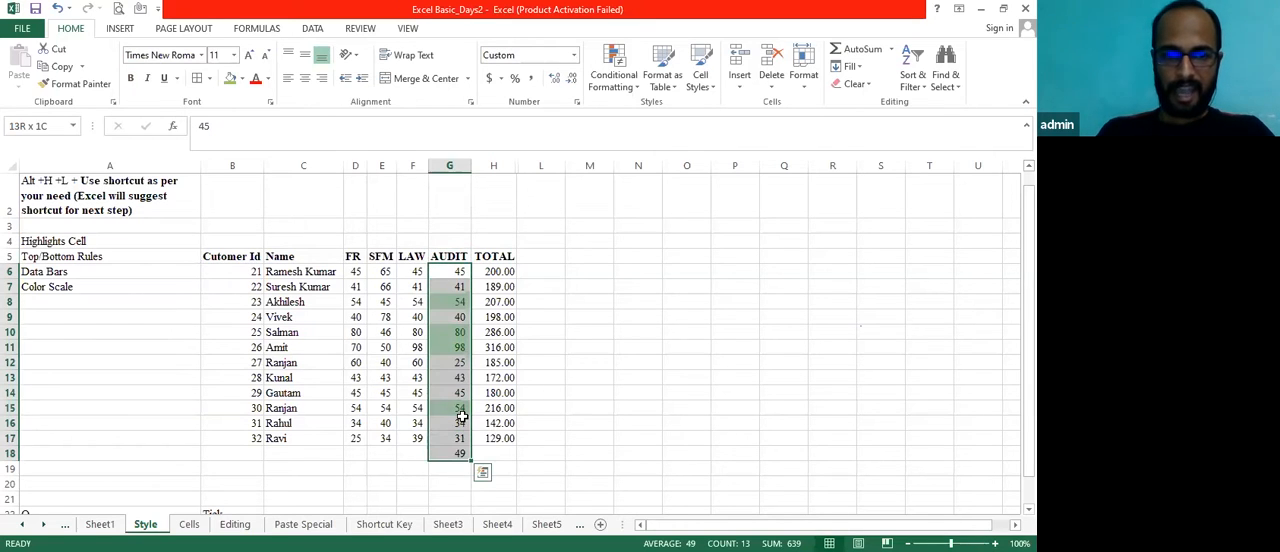
click(640, 88)
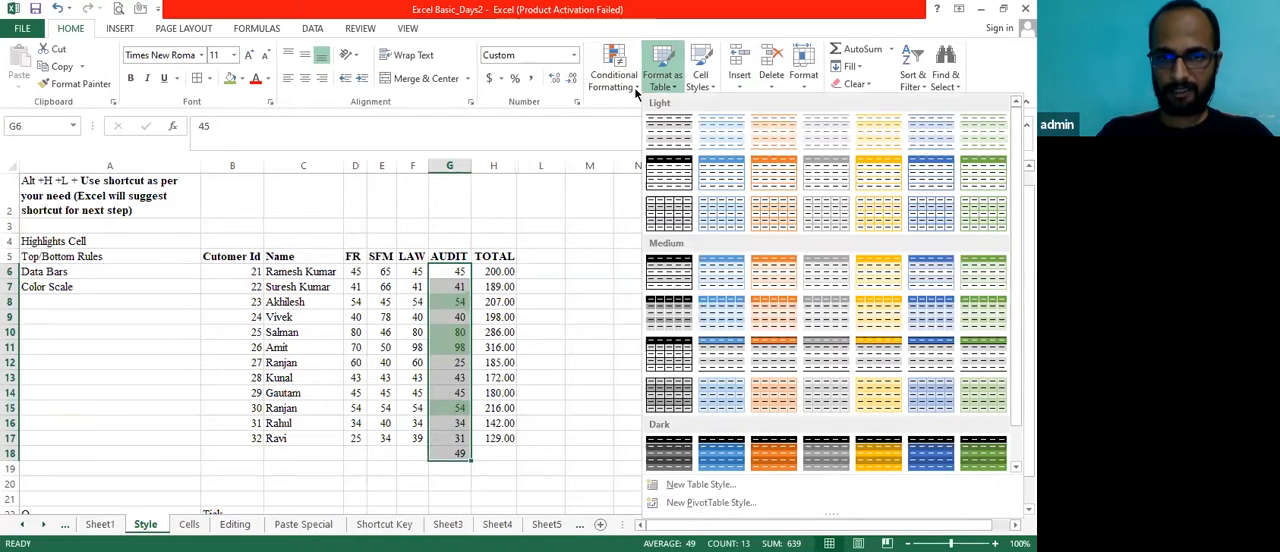
key(alt+h)
key(l)
key(t)
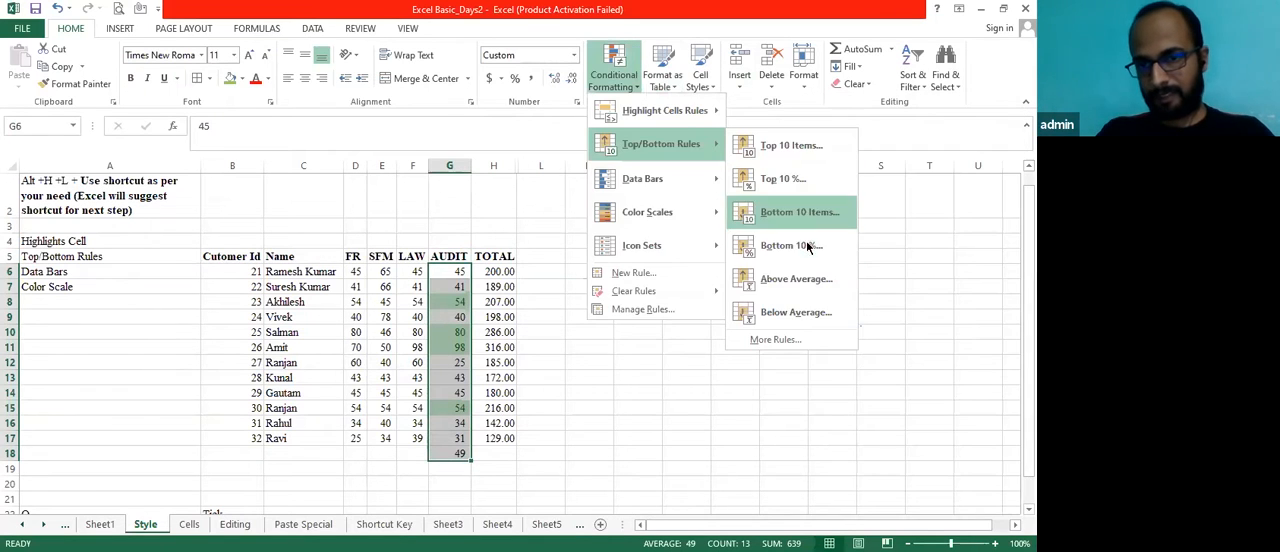
click(793, 313)
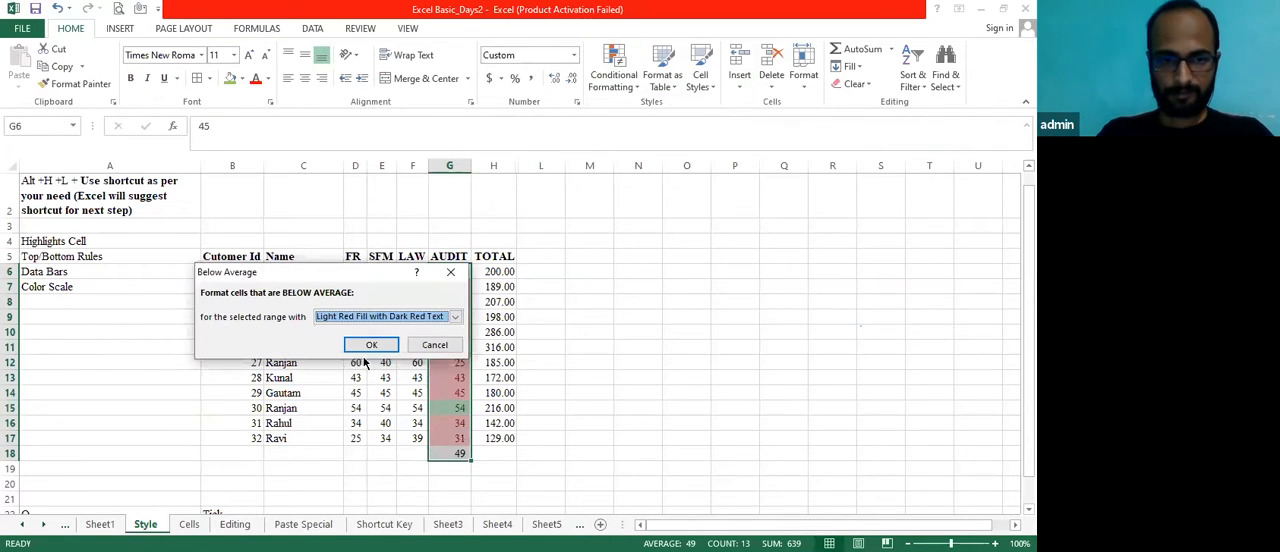
click(371, 347)
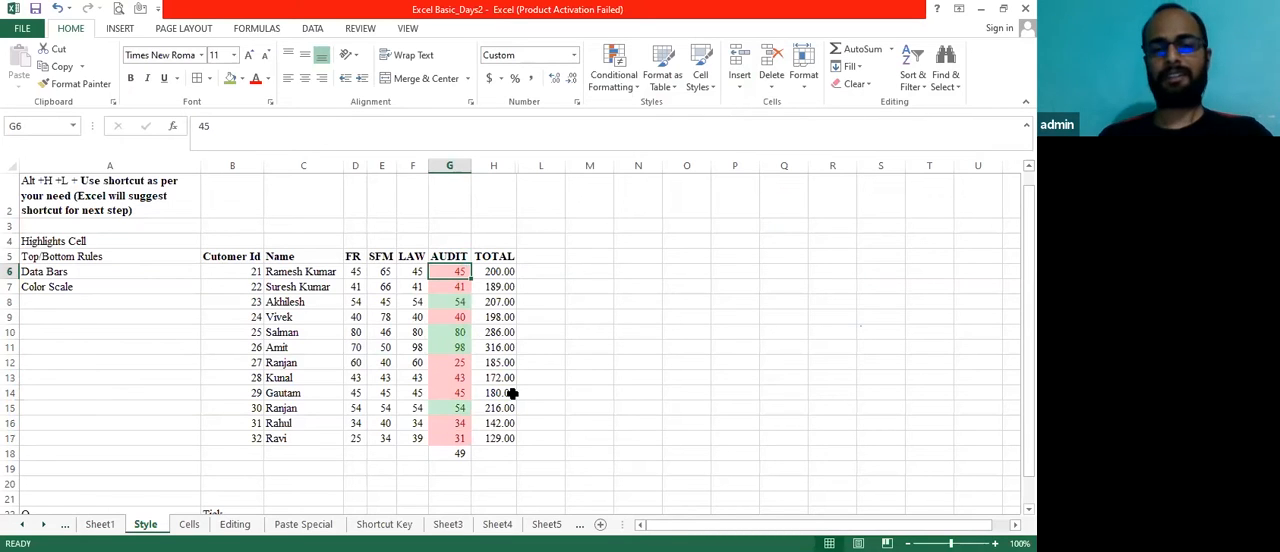
Select the AUDIT range G6:G18 and clear the green and red formatting rules from the entire sheet
key(ctrl+shift+Down)
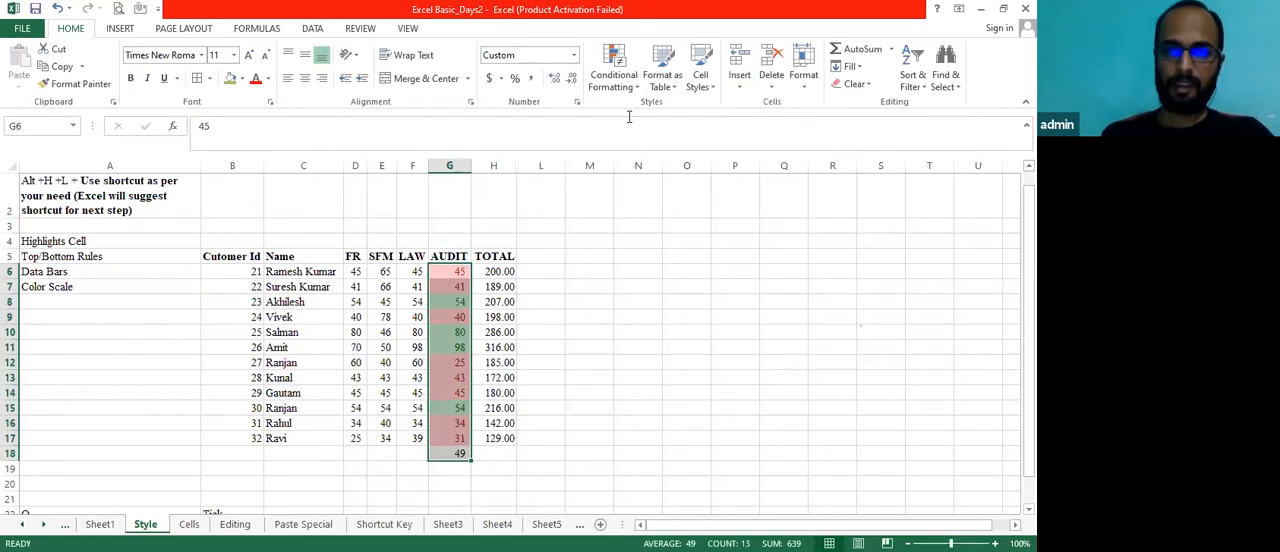
click(636, 90)
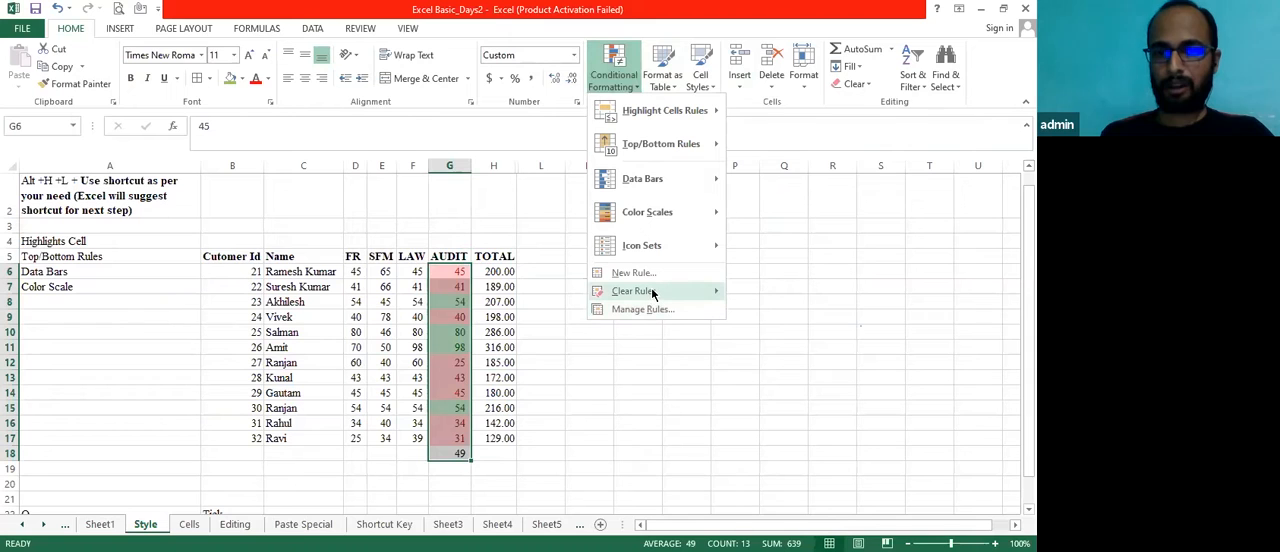
mouse_move(652, 292)
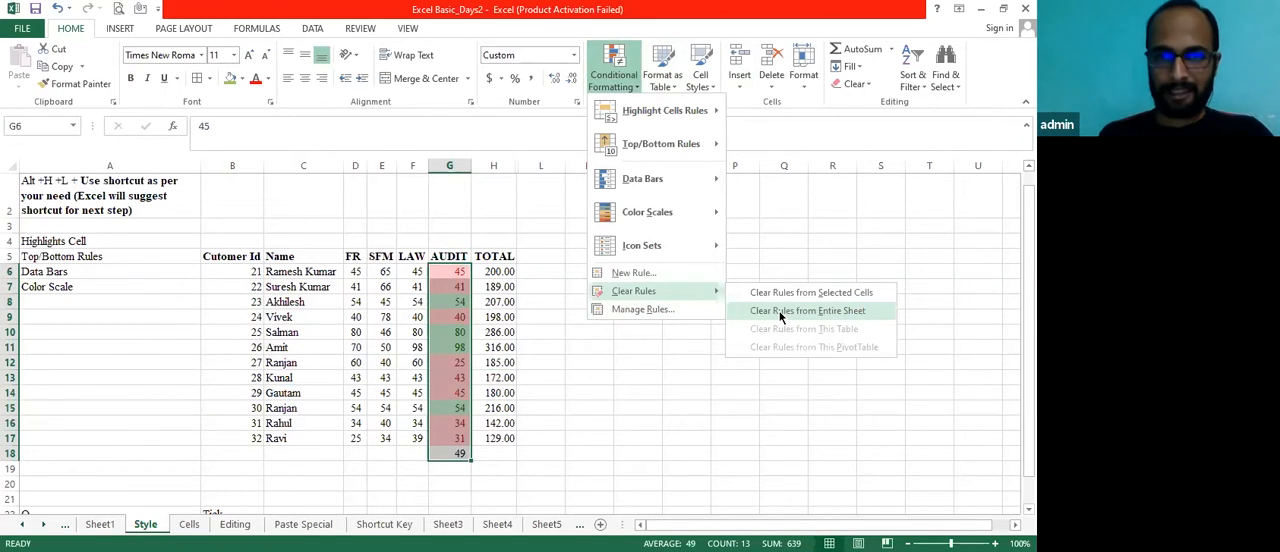
click(780, 311)
Start a custom ranking rule on the AUDIT range G6:G18 that formats the top 3 values
click(636, 90)
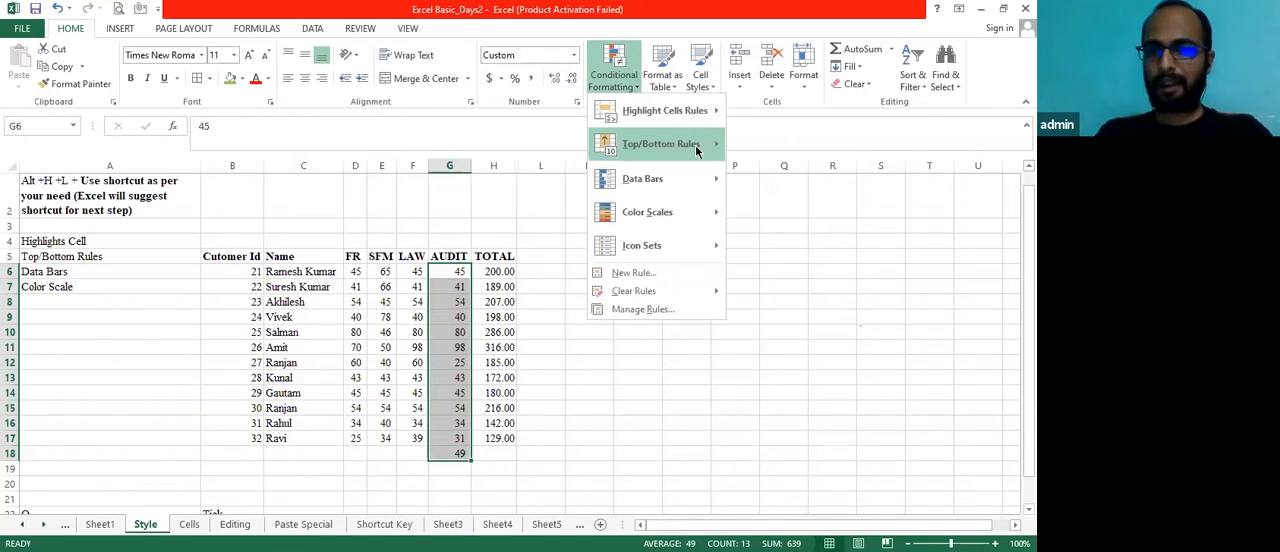
mouse_move(697, 149)
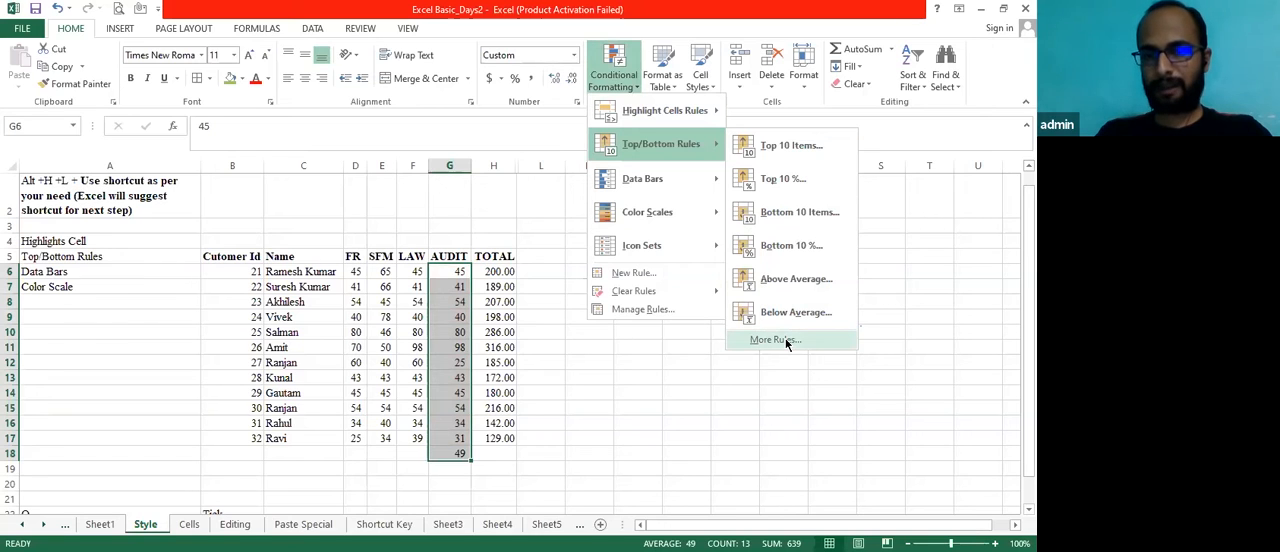
click(787, 341)
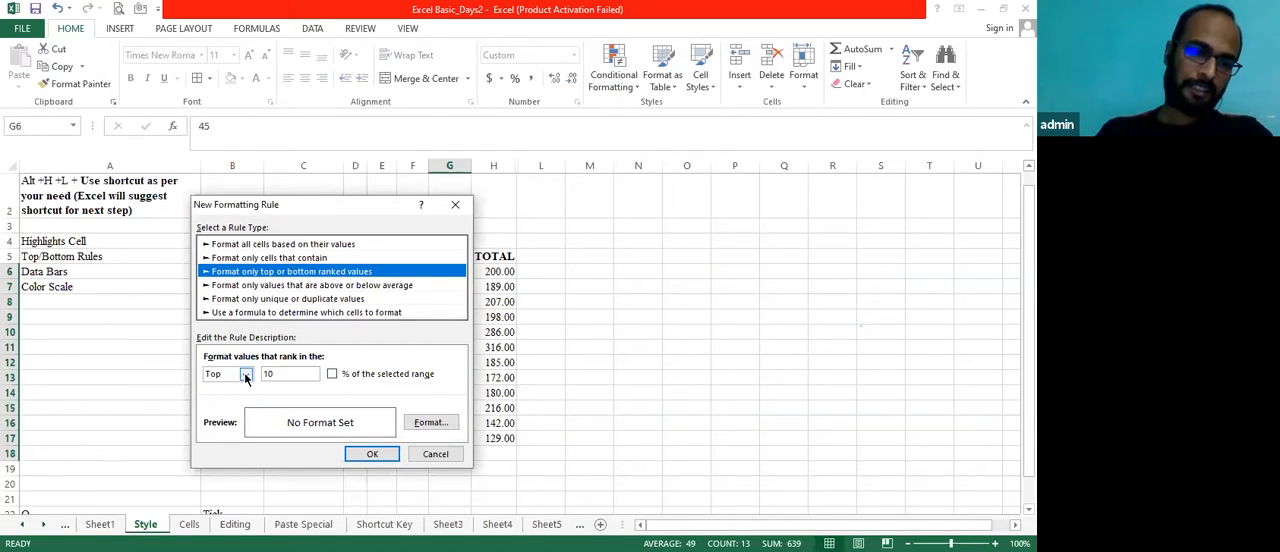
click(278, 375)
key(BackSpace)
key(BackSpace)
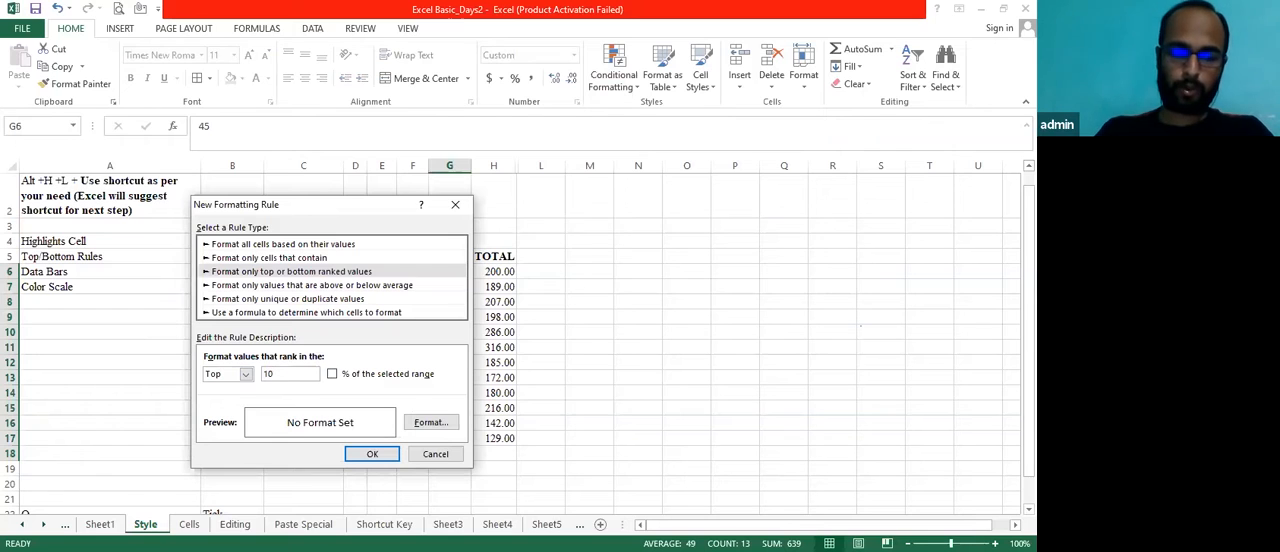
text(3)
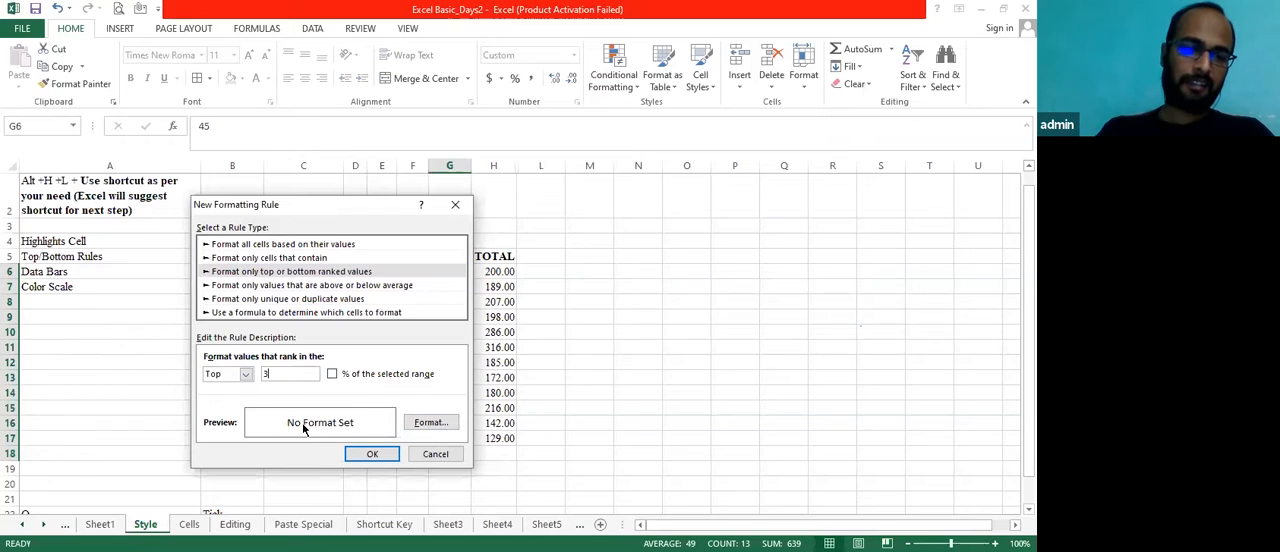
Give the top 3 rule a dark grey background fill and apply it to the AUDIT range
click(428, 424)
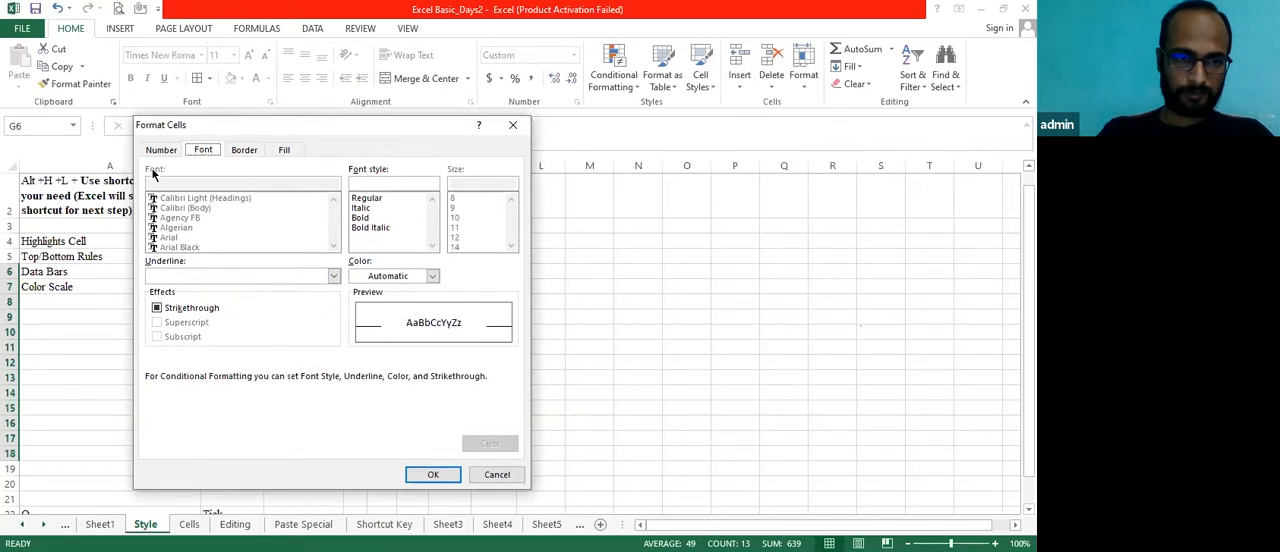
click(256, 232)
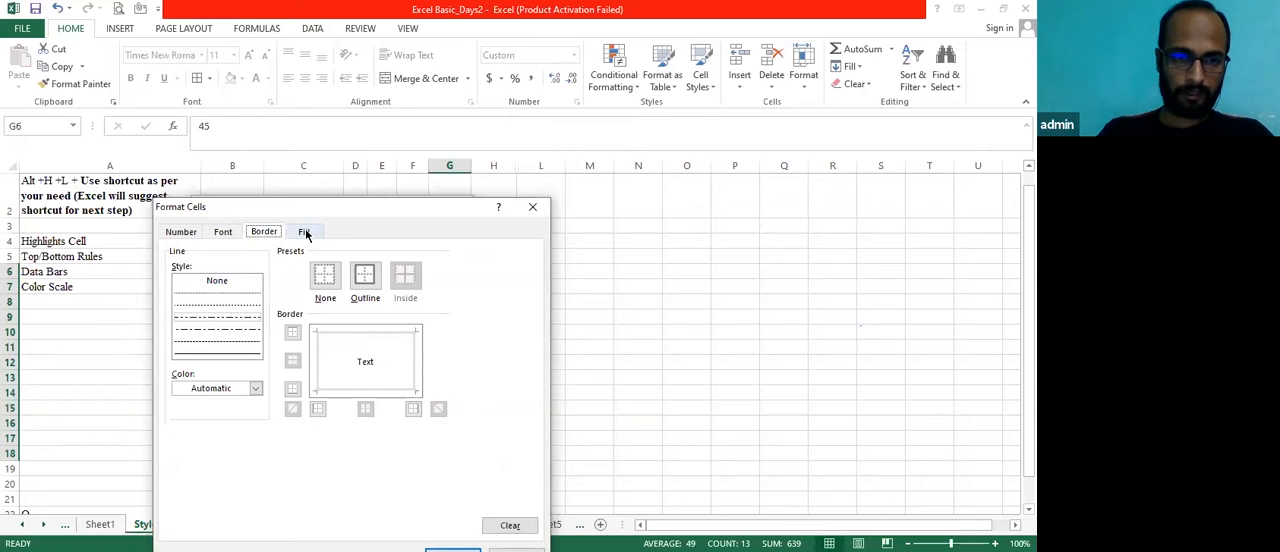
click(305, 231)
click(260, 346)
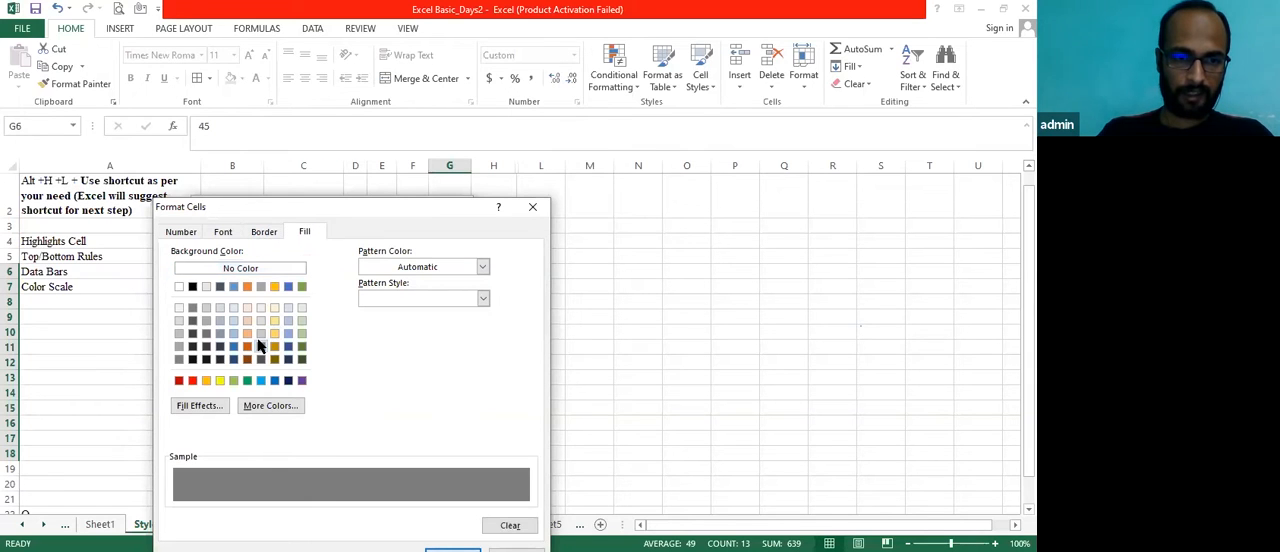
click(206, 346)
click(206, 333)
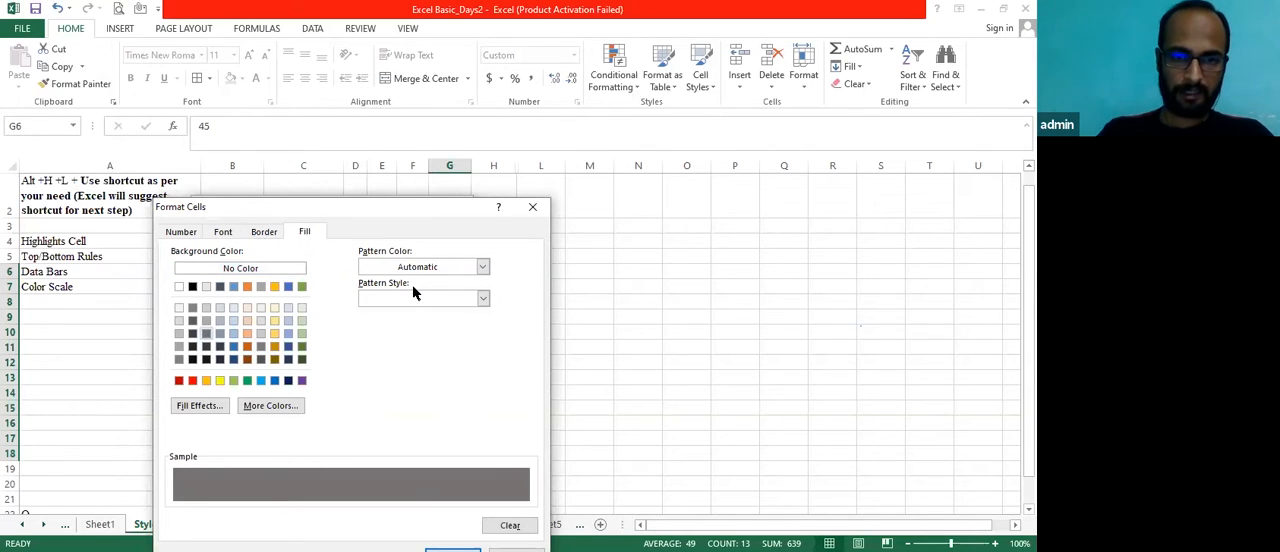
drag(403, 210, 401, 123)
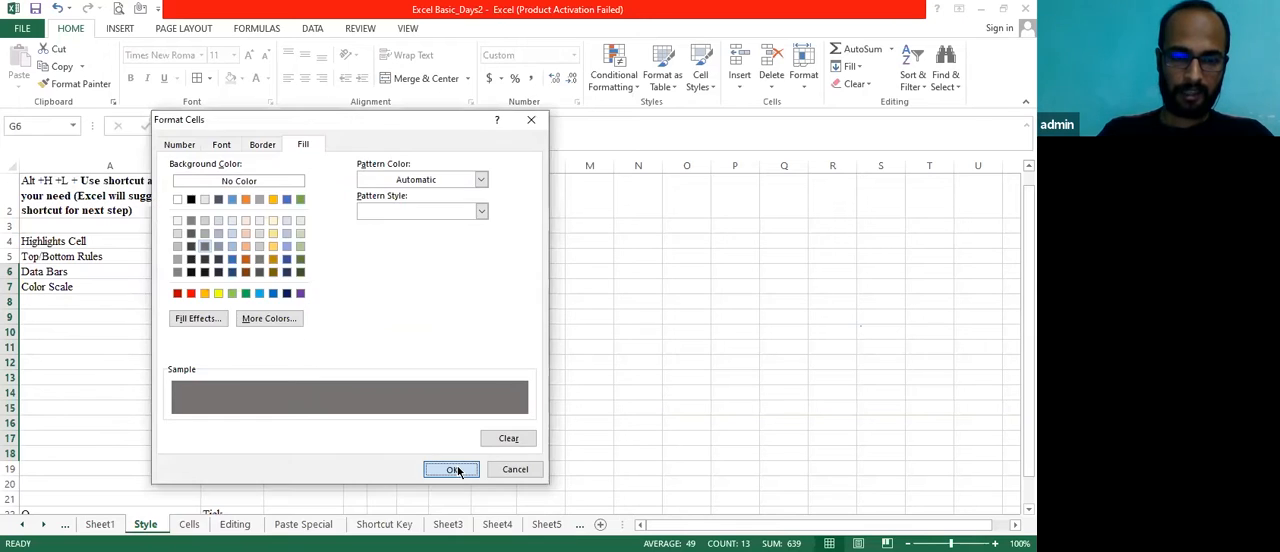
click(455, 470)
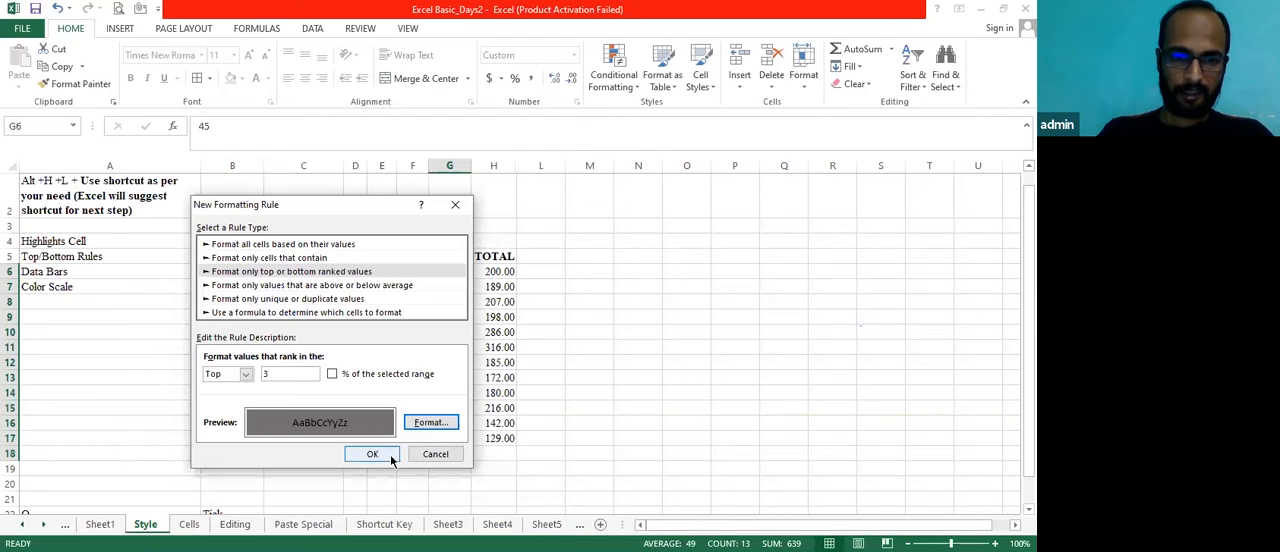
click(372, 454)
click(493, 393)
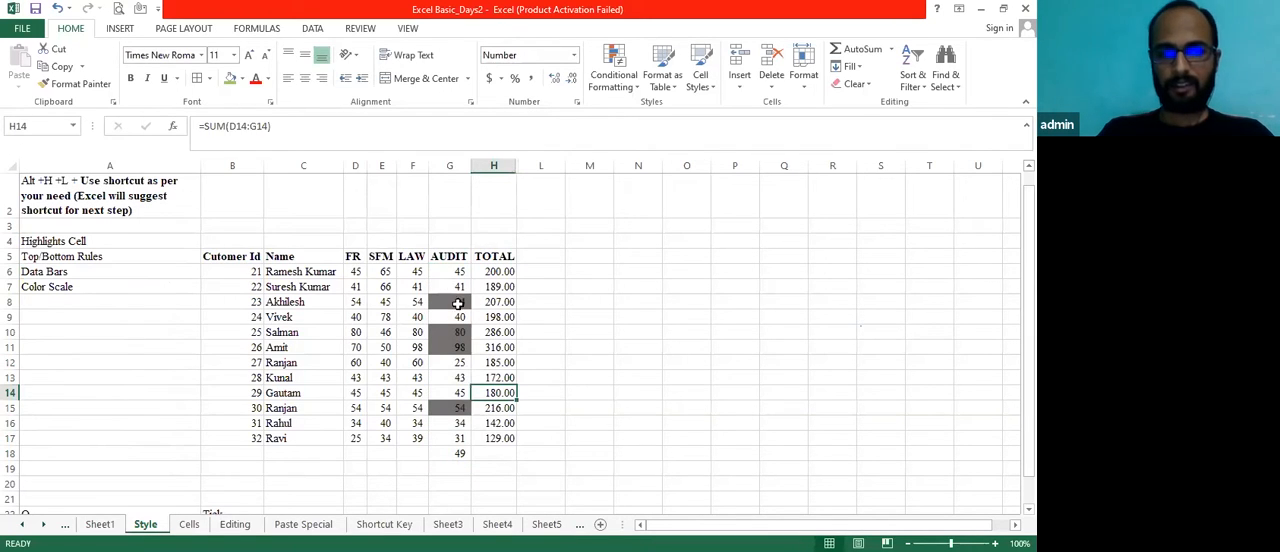
Reselect the AUDIT range G6:G18 and clear the grey top 3 rule
click(450, 276)
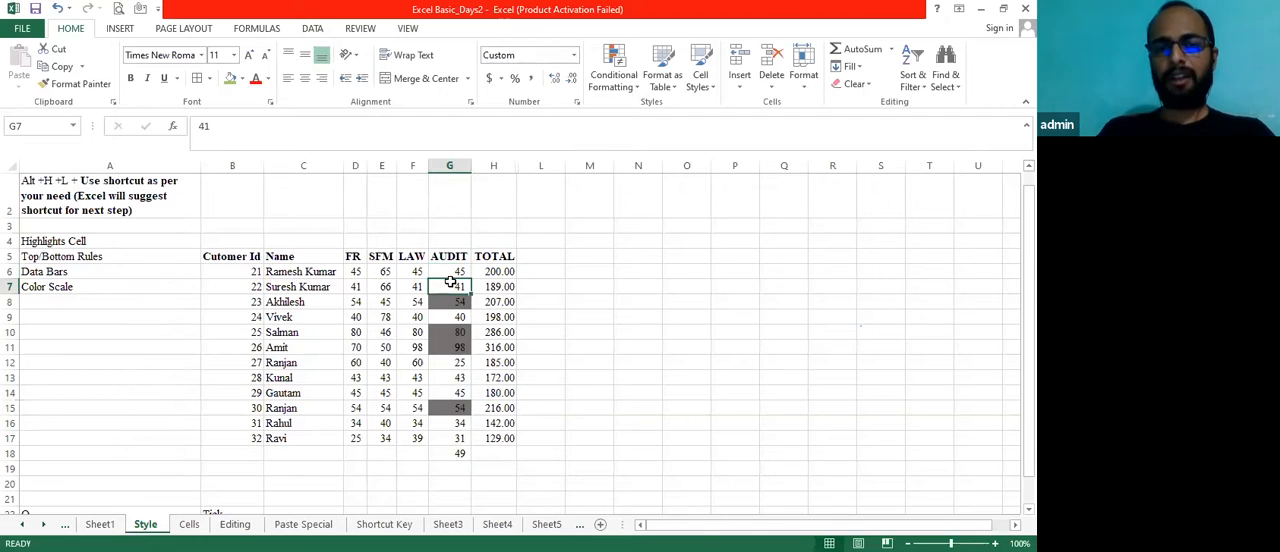
key(shift+Down)
key(shift+Down)
key(shift+Down)
key(shift+Down)
key(shift+Down)
key(shift+Down)
key(shift+Down)
key(shift+Down)
key(shift+Down)
key(shift+Down)
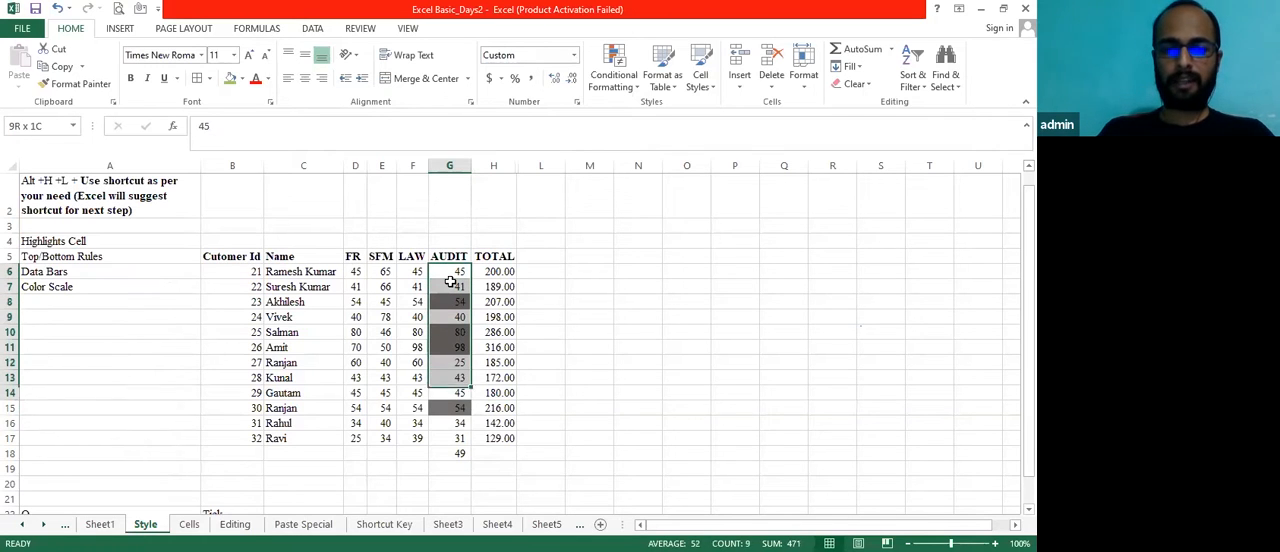
key(shift+Down)
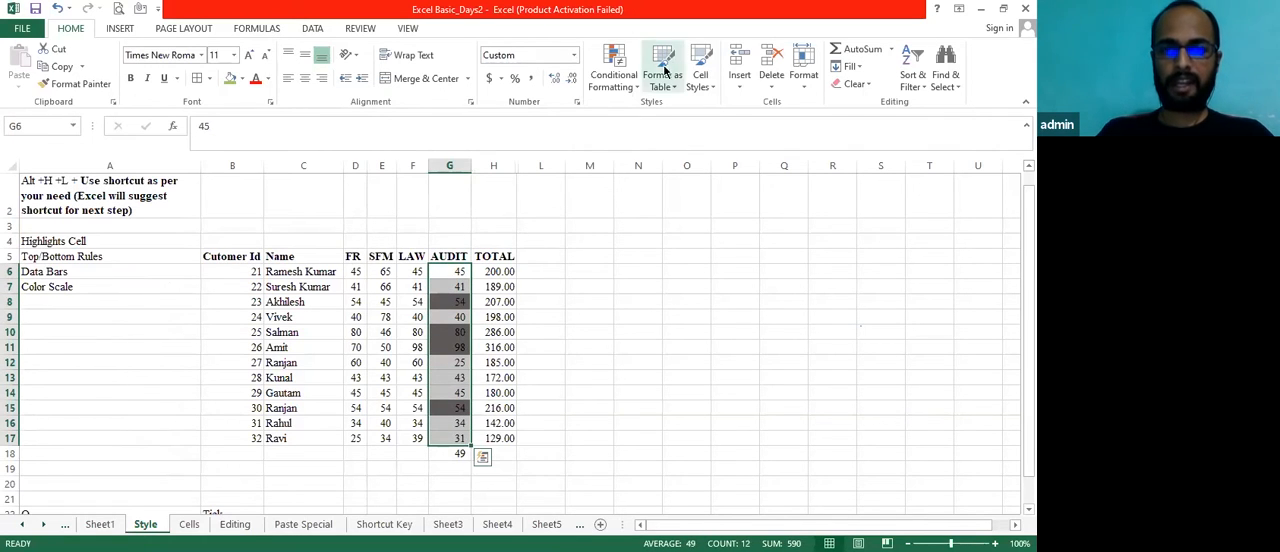
click(640, 90)
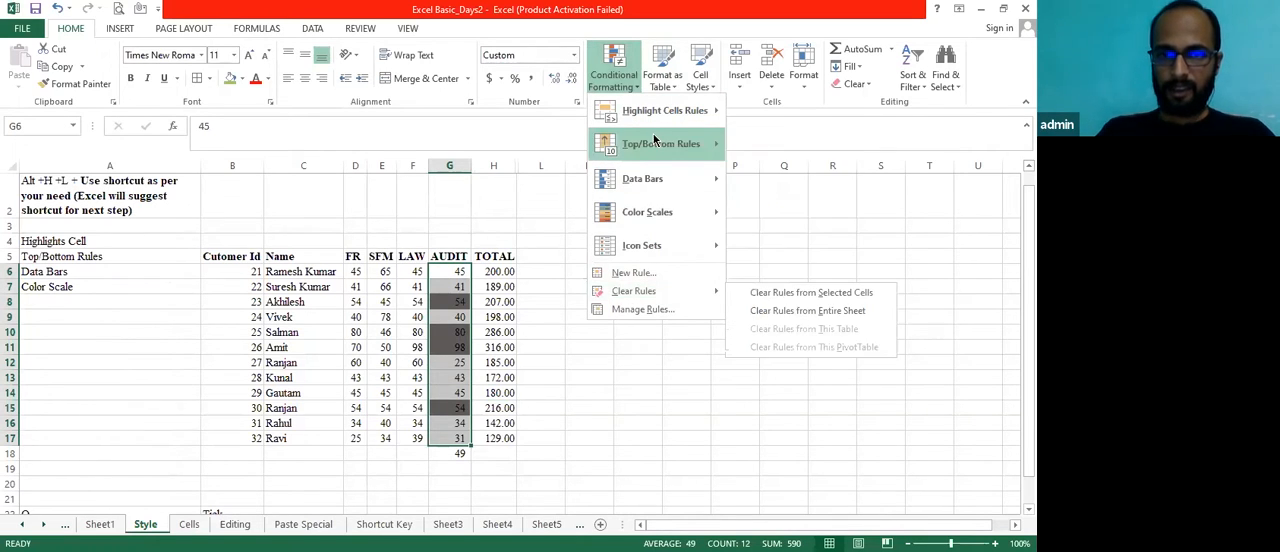
mouse_move(659, 162)
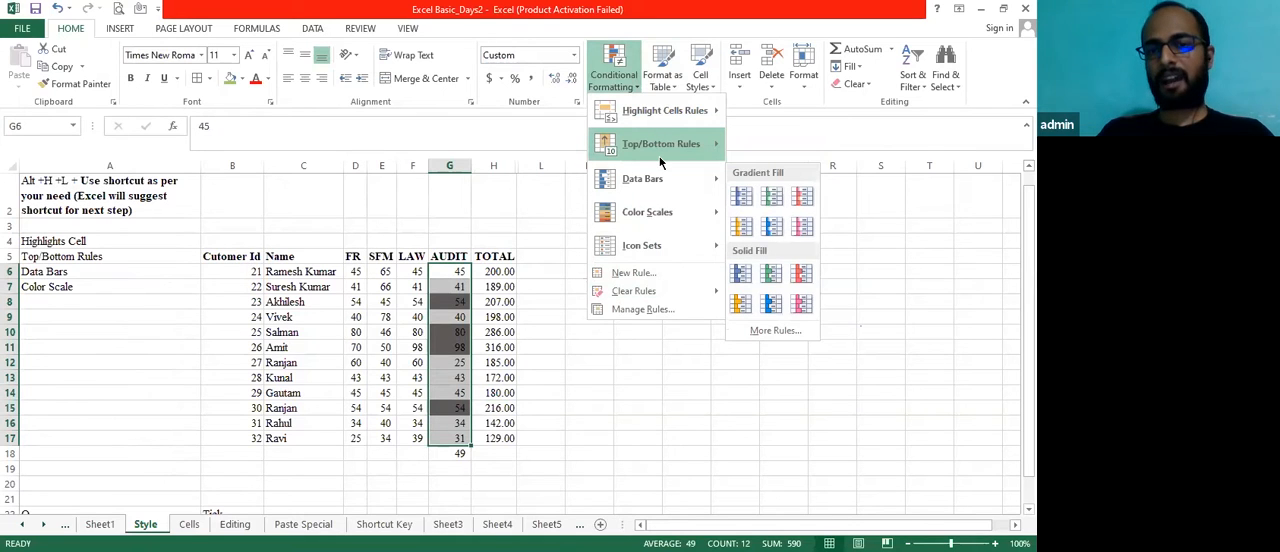
click(520, 356)
key(Down)
key(Up)
key(ctrl+shift+Down)
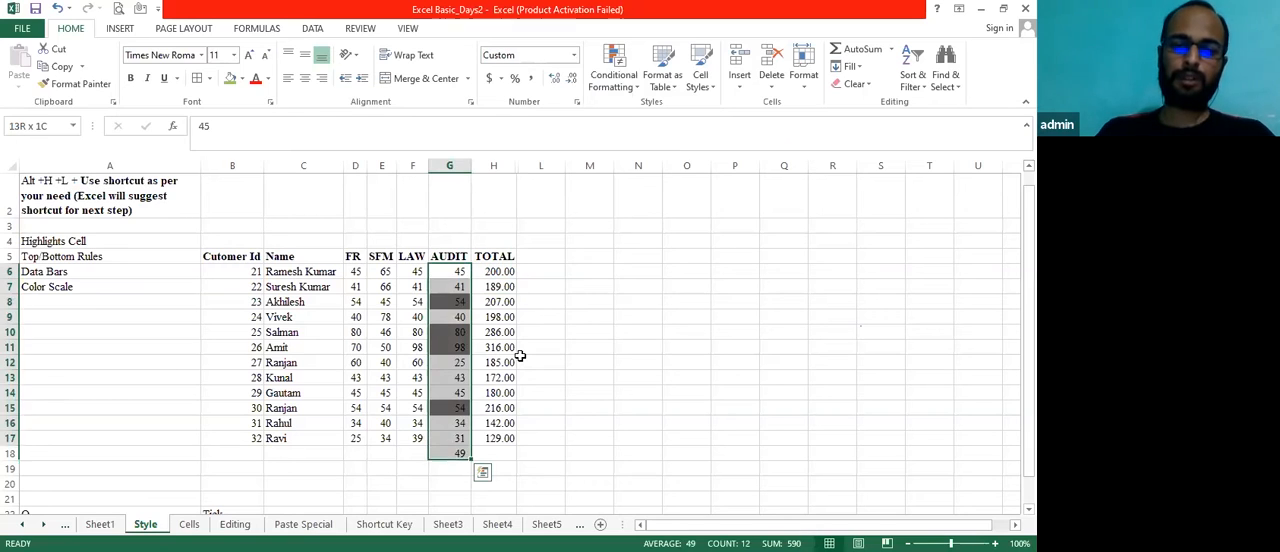
Select the FR, SFM, LAW and AUDIT marks in D6:G17 and apply blue Gradient Fill data bars
key(Left)
key(Left)
key(Left)
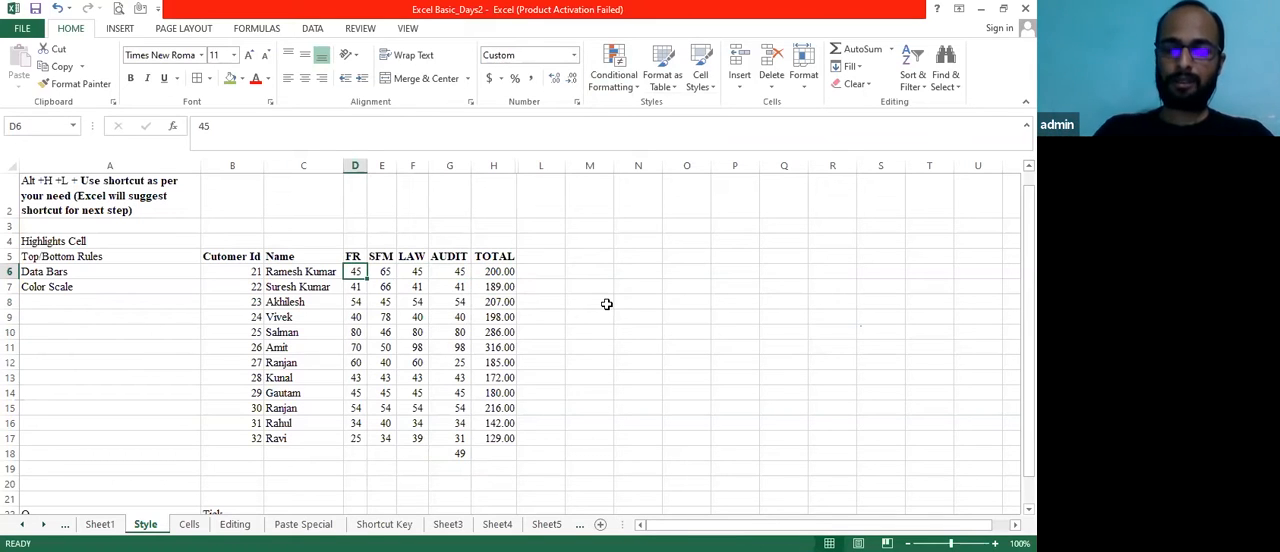
key(shift+Right)
key(shift+Right)
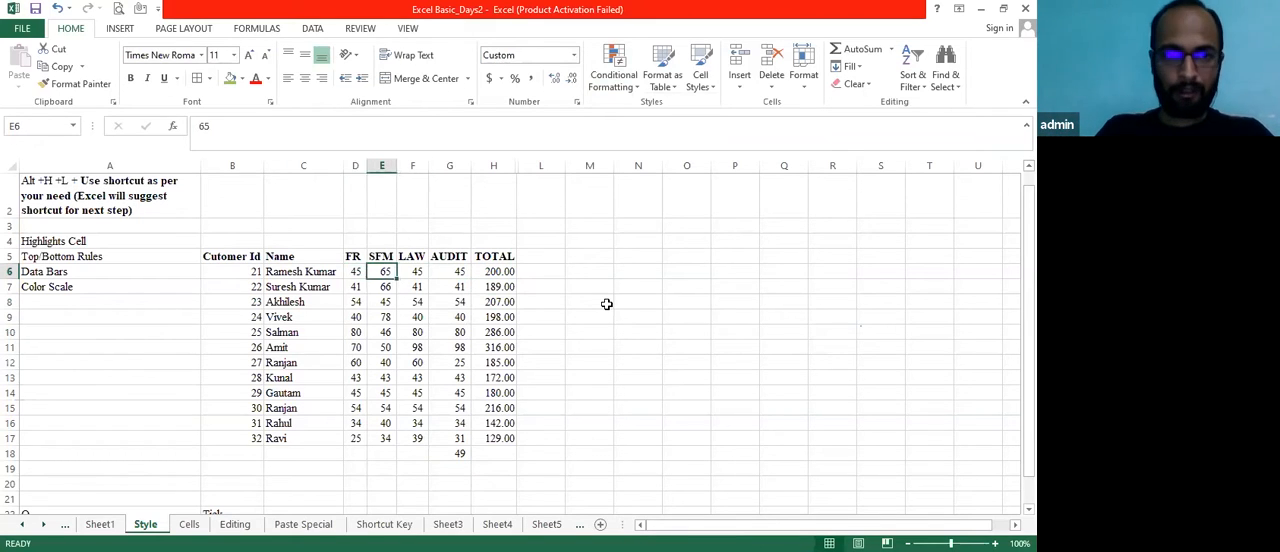
key(shift+Right)
key(shift+Right)
key(shift+Down)
key(shift+Down)
key(shift+Down)
key(shift+Down)
key(shift+Down)
key(shift+Down)
key(shift+Down)
key(shift+Down)
key(shift+Down)
key(shift+Down)
key(shift+Down)
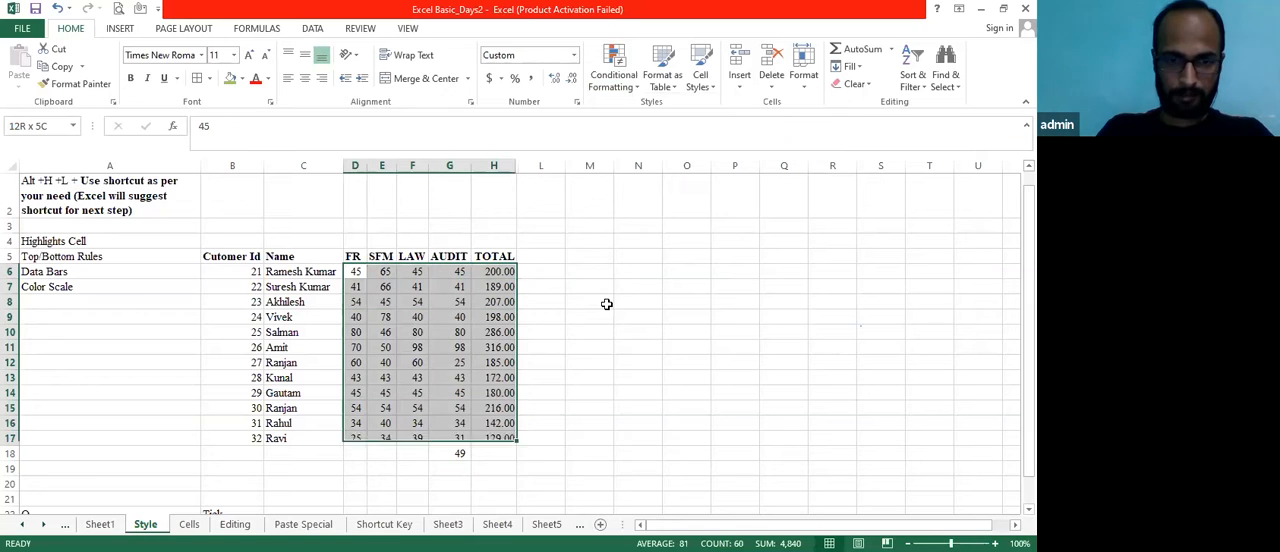
key(shift+Left)
key(shift+Up)
key(shift+Down)
key(shift+Right)
key(shift+Left)
key(shift+Down)
key(shift+Up)
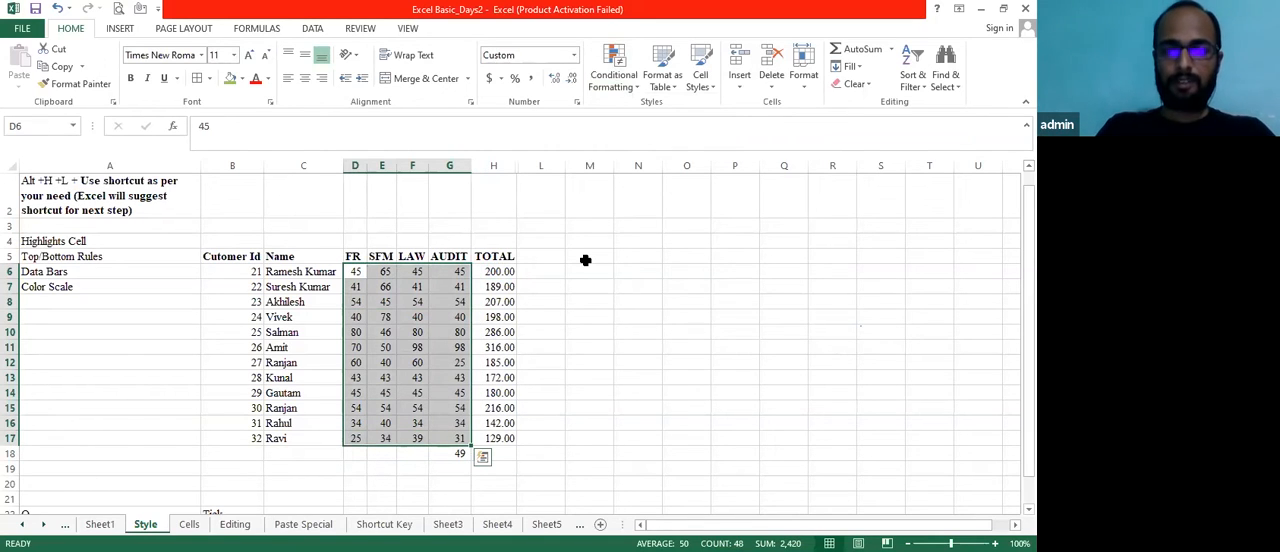
click(613, 78)
mouse_move(660, 178)
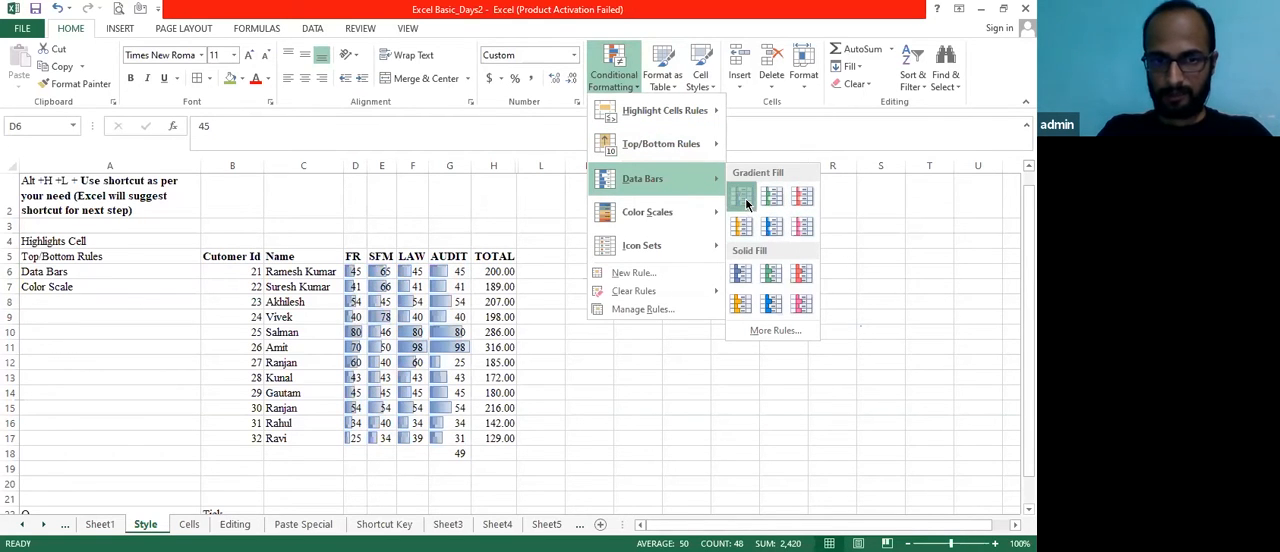
click(584, 339)
Examine how the data bars compare across the subject marks, enlarging the sheet view to 120%
key(Left)
key(Left)
key(Left)
key(Up)
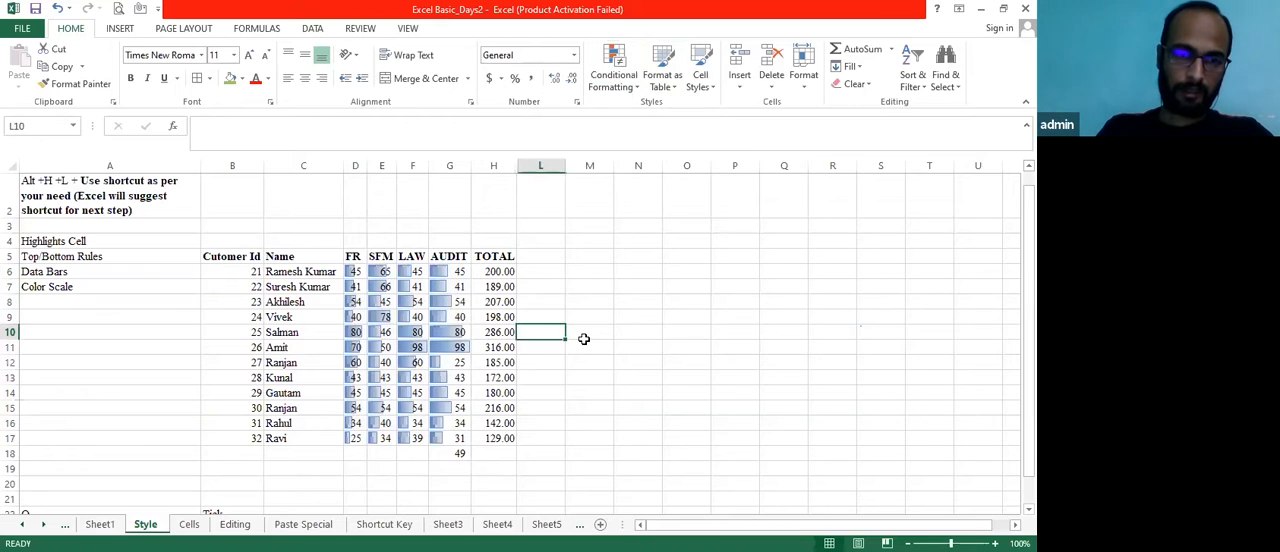
key(Left)
key(Left)
key(Down)
key(Down)
key(Down)
key(Down)
key(Down)
key(Down)
key(Down)
key(Down)
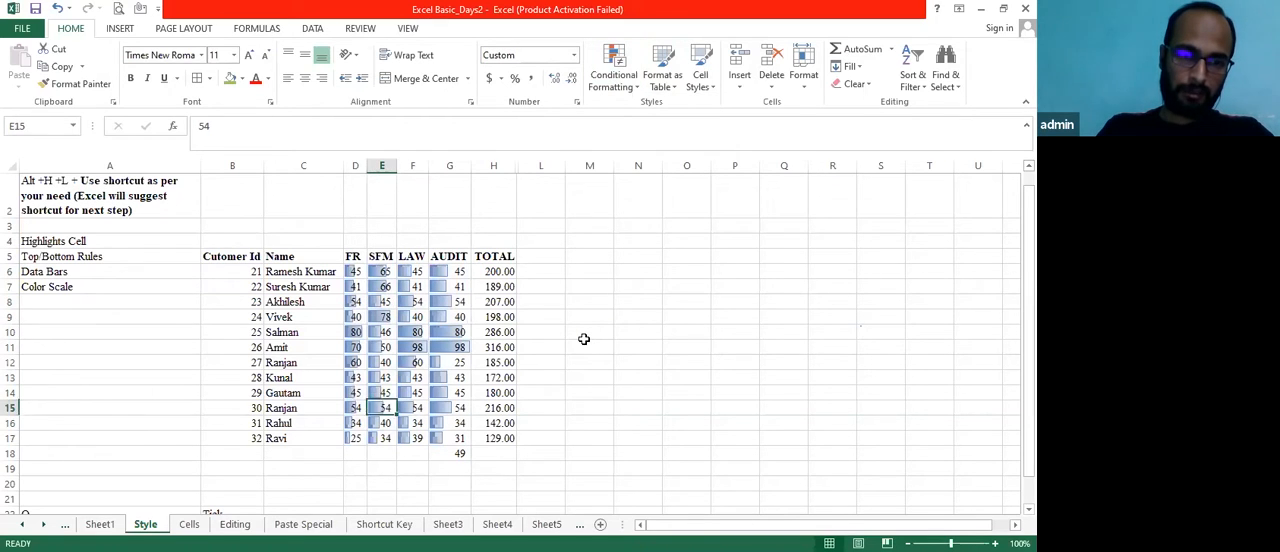
key(Left)
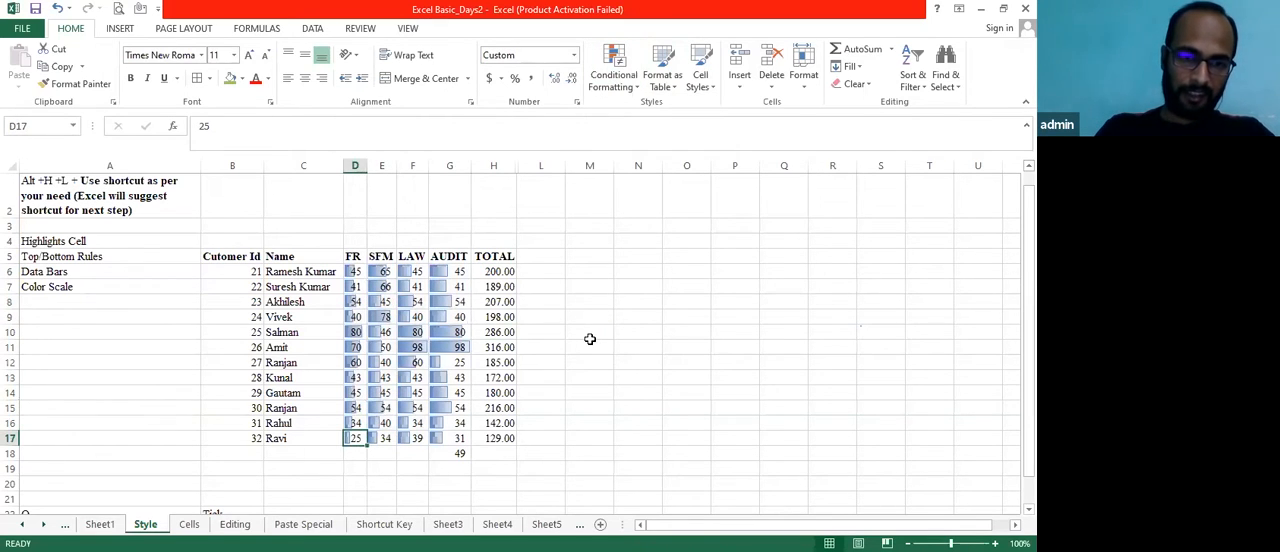
drag(951, 544, 954, 544)
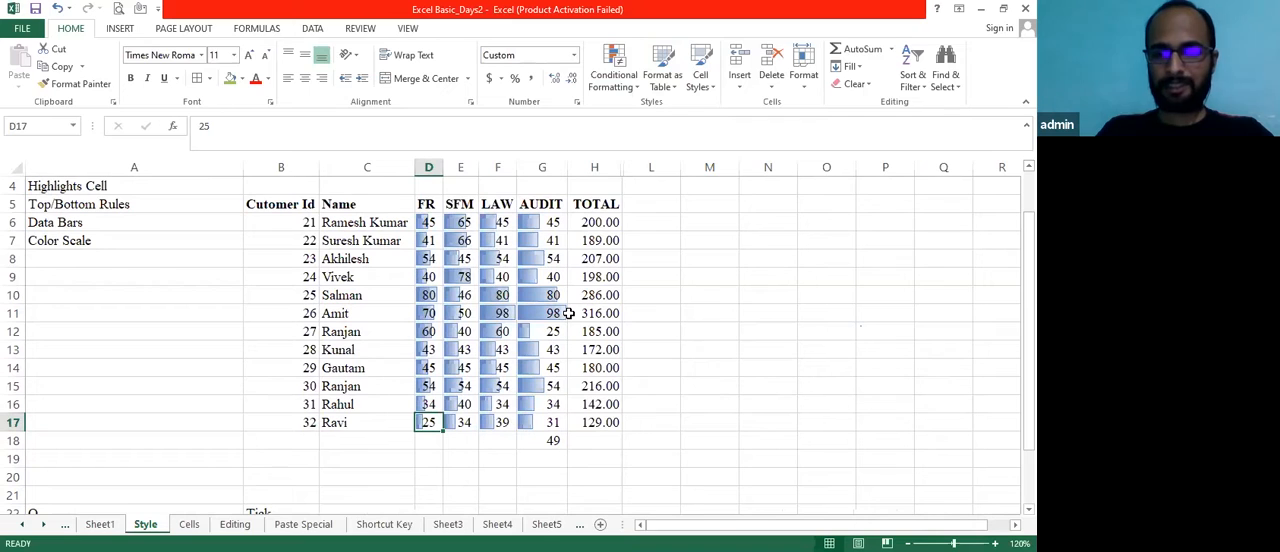
Select the marks and totals in D6:H17 and clear the data bar rules from the entire sheet
key(Left)
key(Up)
key(Up)
key(Up)
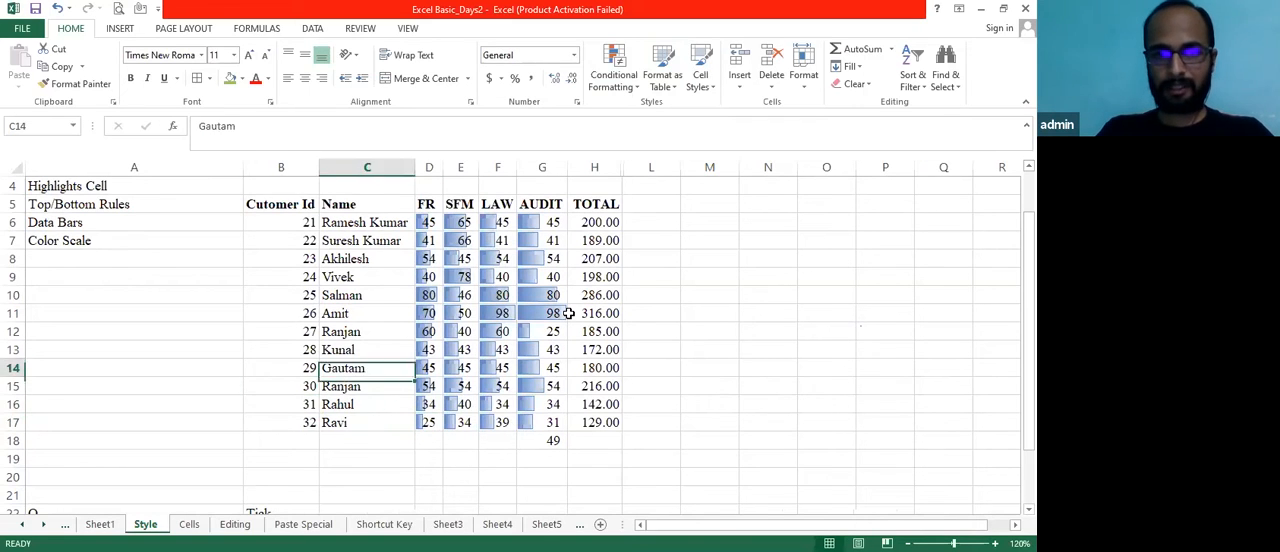
key(Right)
key(ctrl+Up)
key(Up)
key(Down)
key(Down)
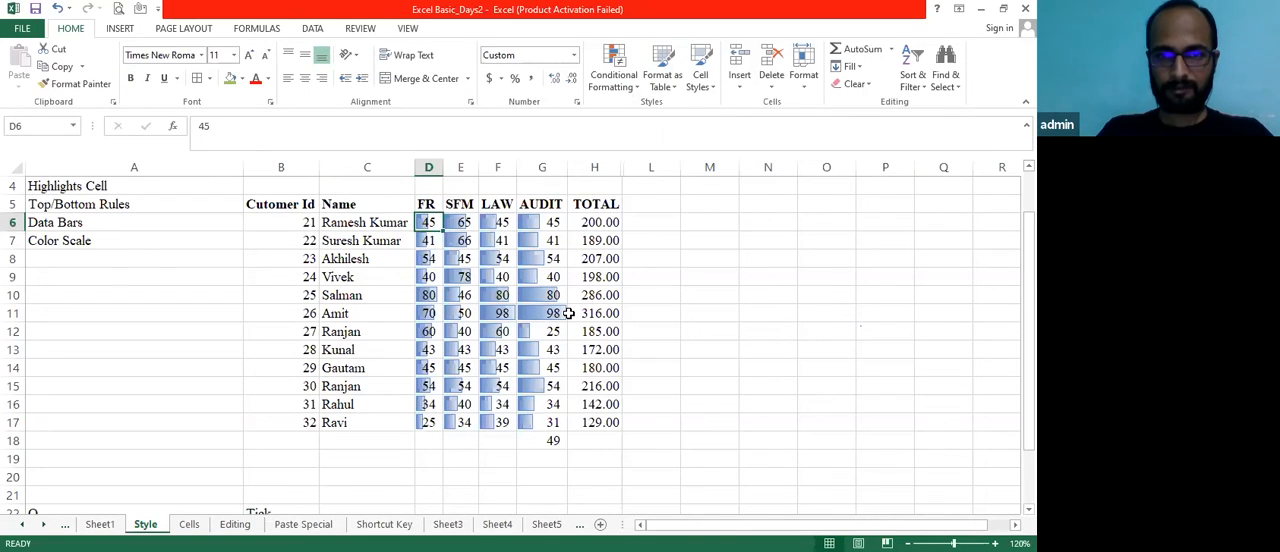
key(ctrl+shift+Right)
key(ctrl+shift+Down)
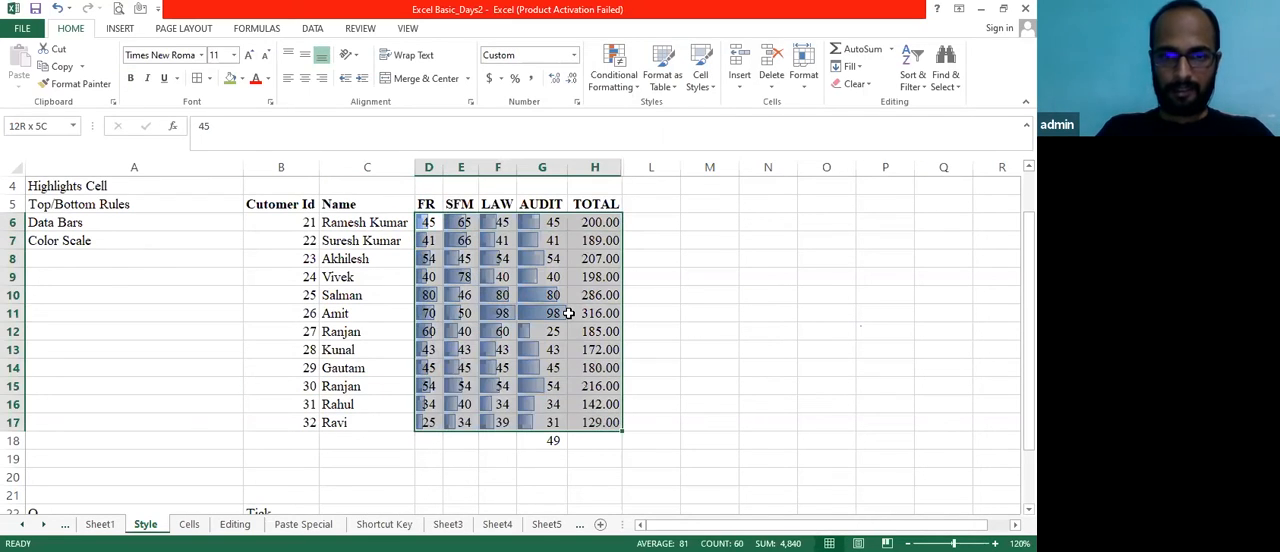
scroll(640, 250, down, 4)
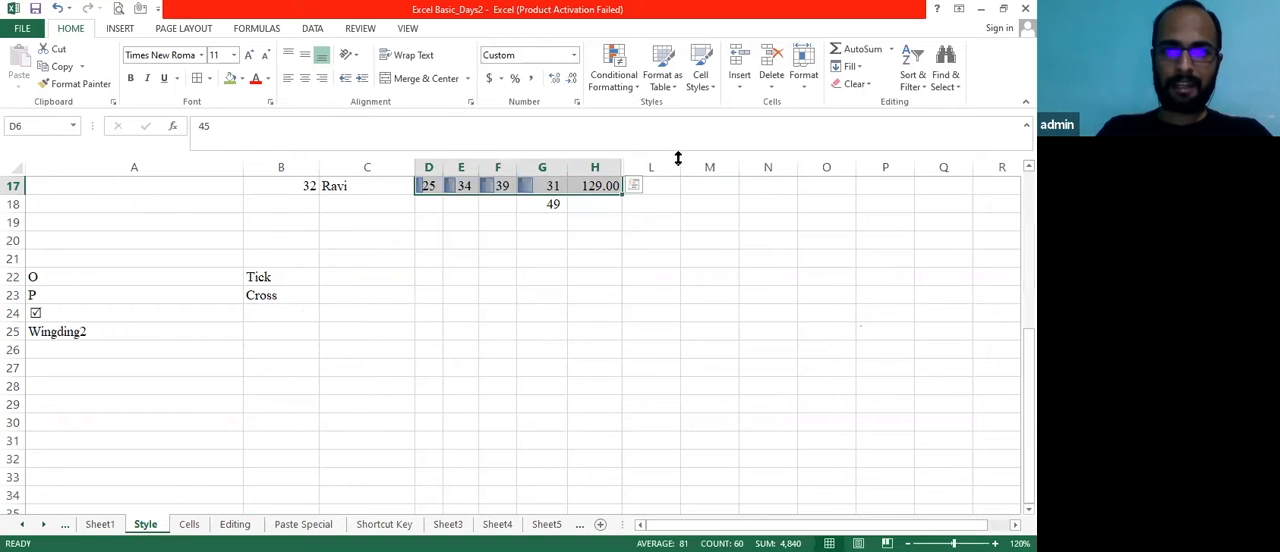
click(636, 85)
mouse_move(648, 290)
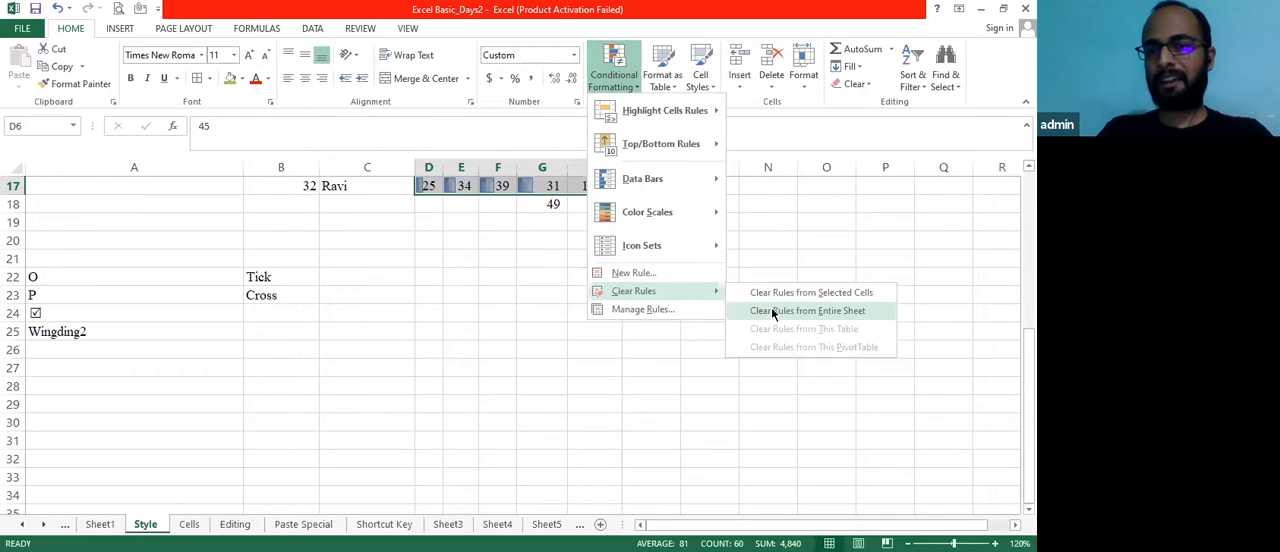
click(772, 312)
Select the whole marks table B5:H17, headers included, and apply pink Solid Fill data bars to it
click(749, 290)
key(Up)
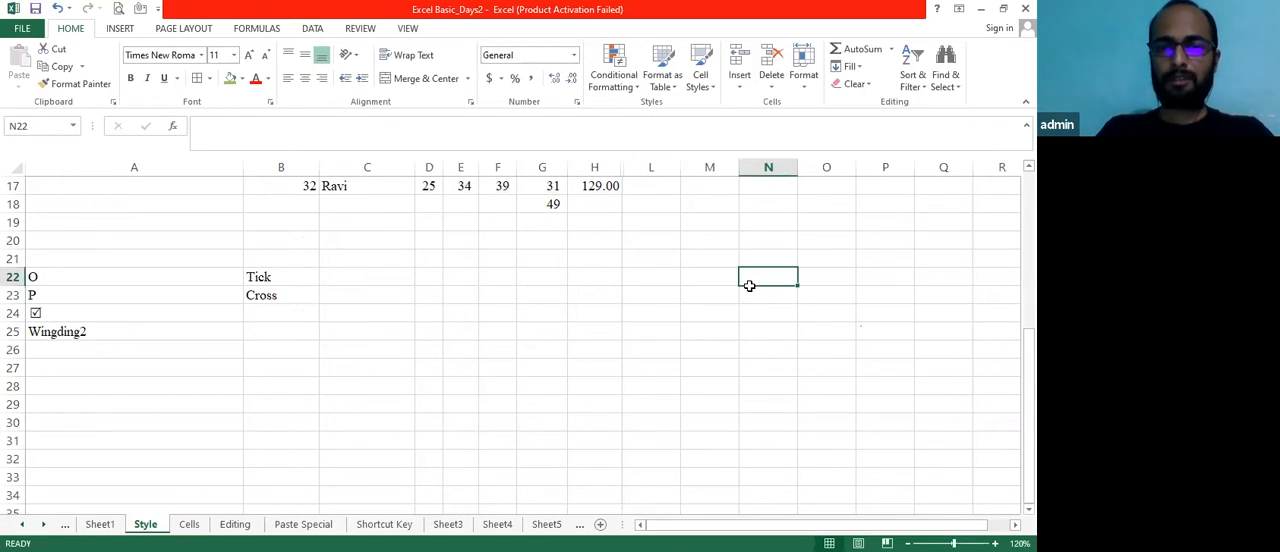
key(ctrl+Up)
key(Down)
key(Down)
key(Down)
key(Left)
key(Left)
key(Left)
key(Down)
key(Left)
key(Left)
key(Left)
key(Left)
key(Left)
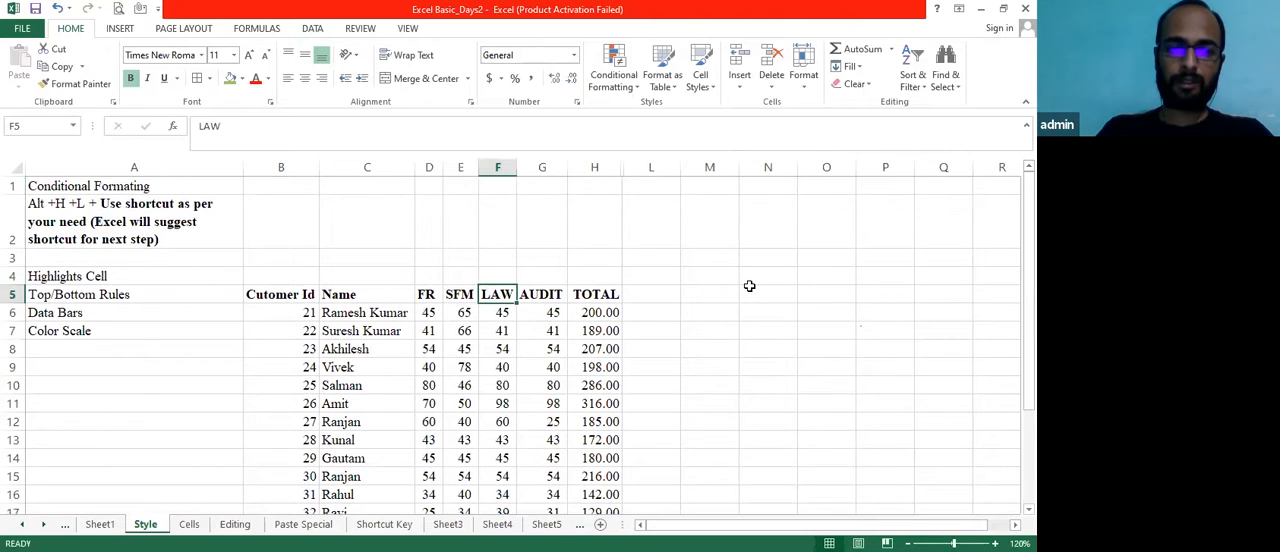
key(Left)
key(Left)
key(Right)
key(shift+Right)
key(shift+Right)
key(shift+Right)
key(shift+Right)
key(shift+Right)
key(shift+Right)
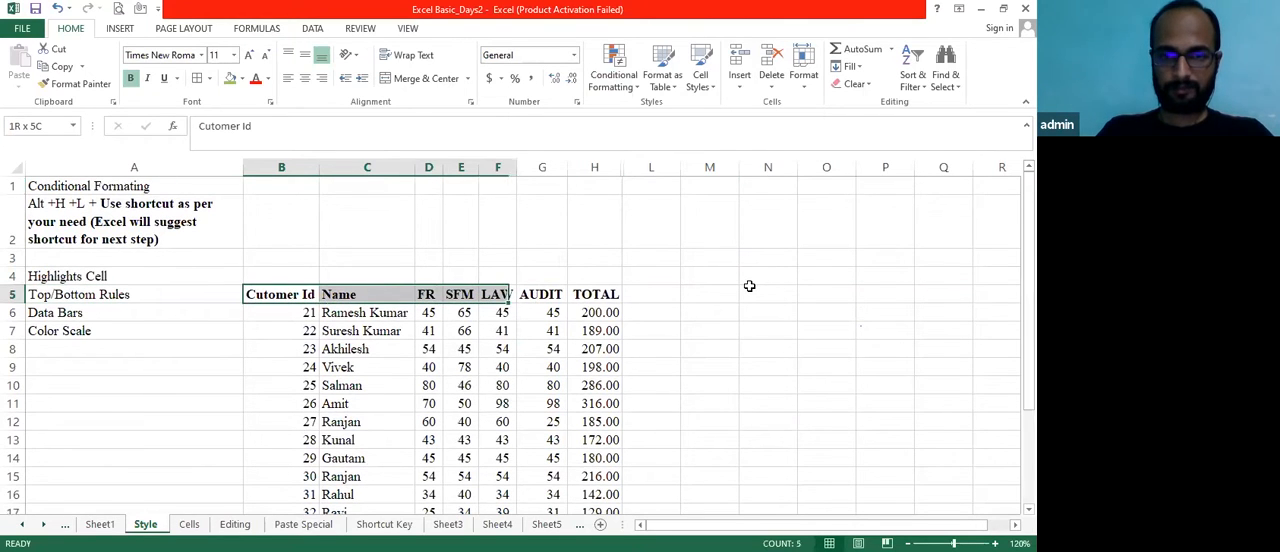
key(shift+Down)
key(shift+Down)
key(shift+Down)
key(shift+Down)
key(shift+Down)
key(shift+Down)
key(shift+Down)
key(shift+Down)
key(shift+Down)
key(shift+Down)
key(shift+Down)
key(shift+Down)
key(shift+Down)
key(shift+Down)
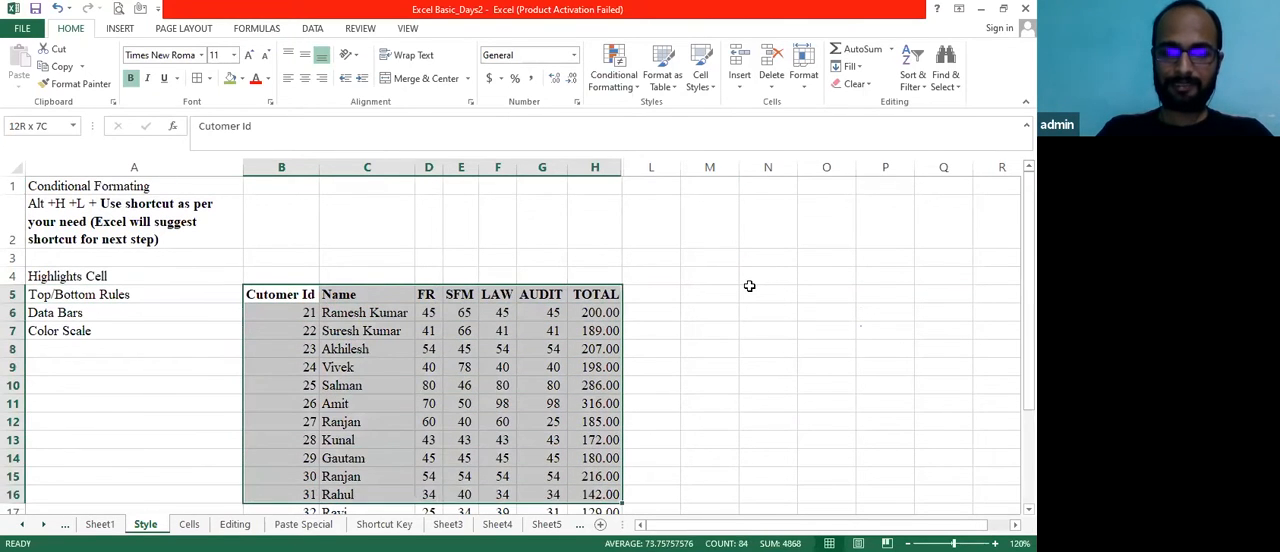
key(shift+Up)
key(shift+Up)
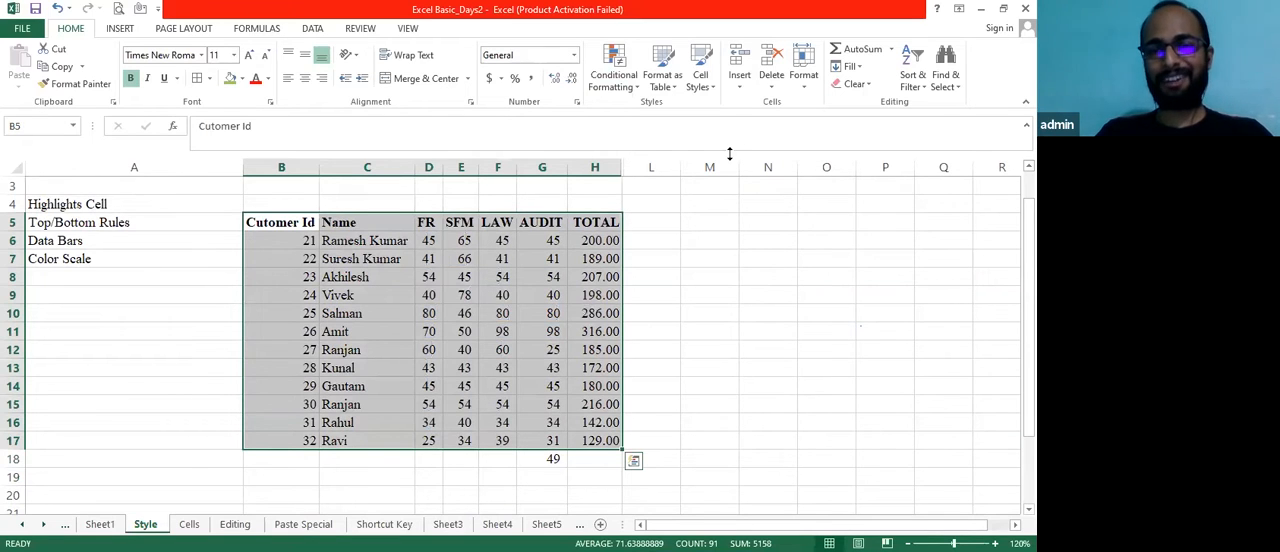
click(638, 88)
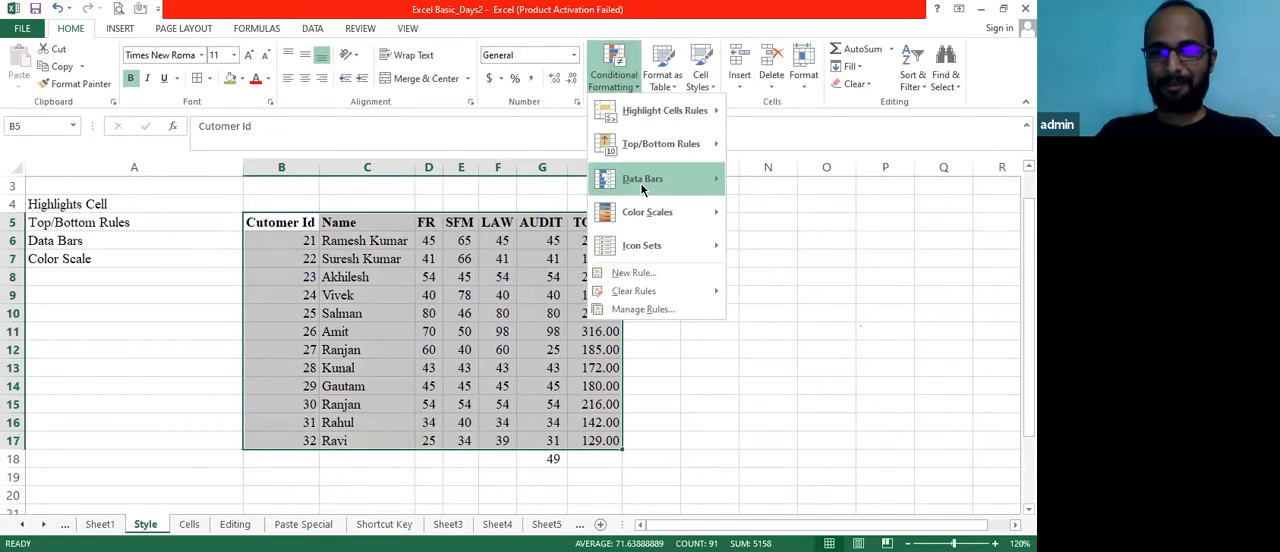
mouse_move(642, 188)
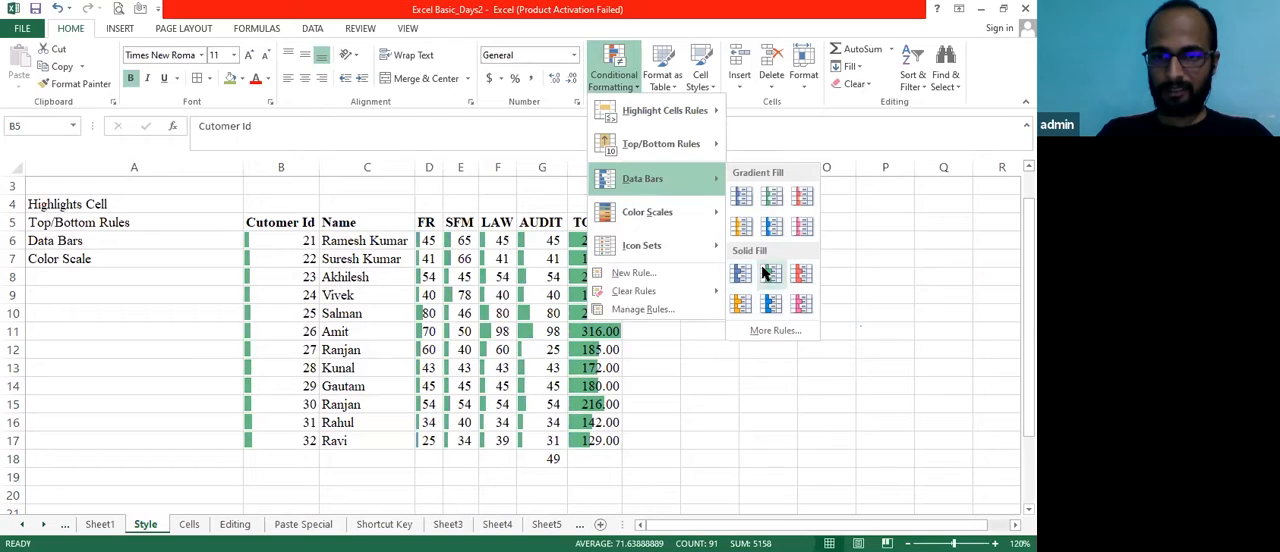
click(802, 303)
click(660, 355)
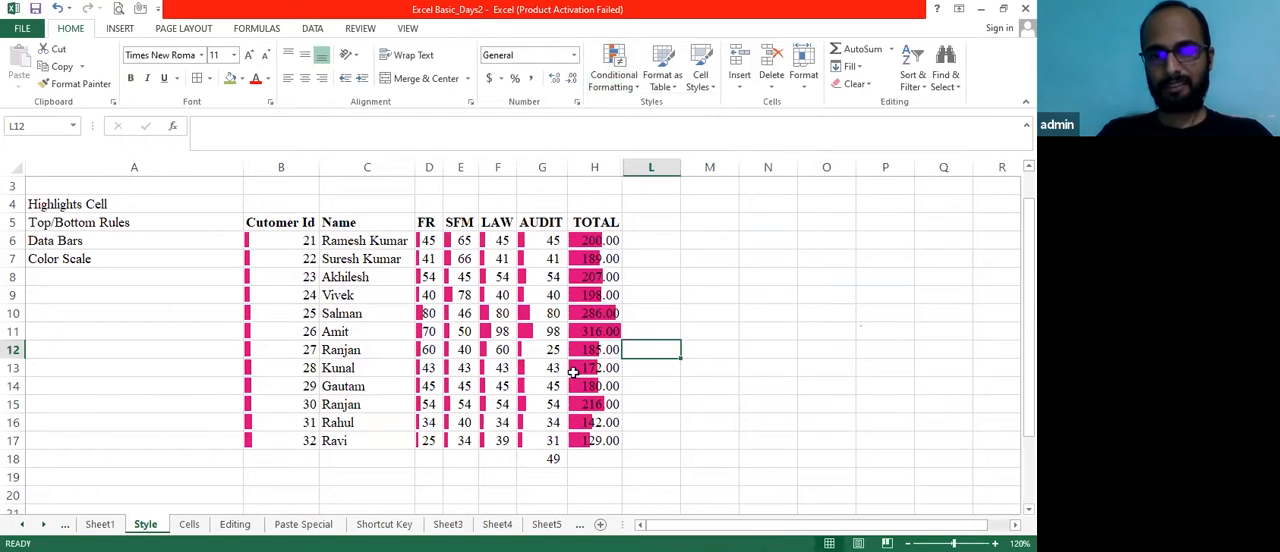
click(268, 273)
key(Up)
key(Up)
key(shift+Right)
key(shift+Right)
key(shift+Right)
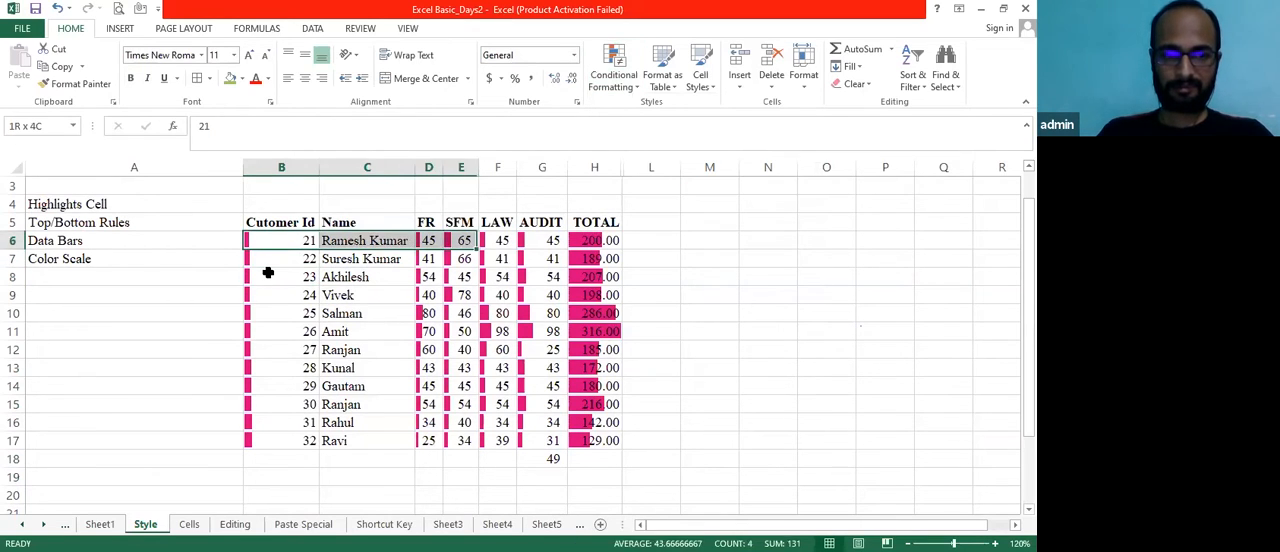
key(shift+Right)
key(shift+Down)
key(shift+Down)
key(shift+Down)
key(shift+Down)
key(shift+Right)
key(Right)
key(Right)
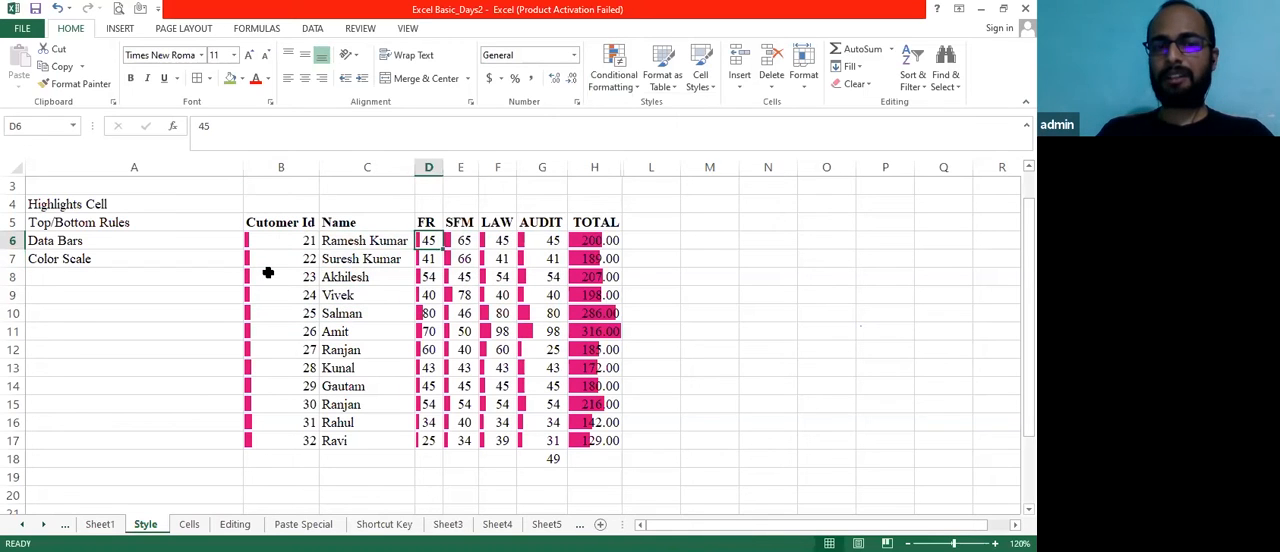
key(Right)
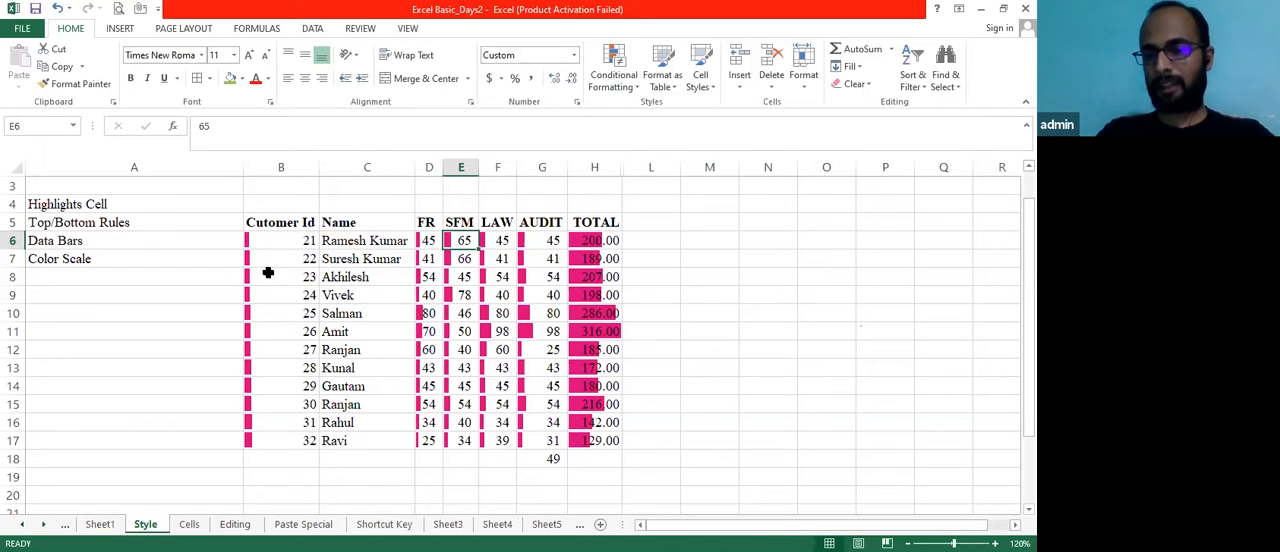
Select the table's data rows B6:H17 and clear the data bar rules from the selected cells
key(Left)
key(Left)
key(Left)
key(Left)
key(Right)
key(shift+Right)
key(shift+Right)
key(shift+Right)
key(shift+Right)
key(shift+Right)
key(shift+Right)
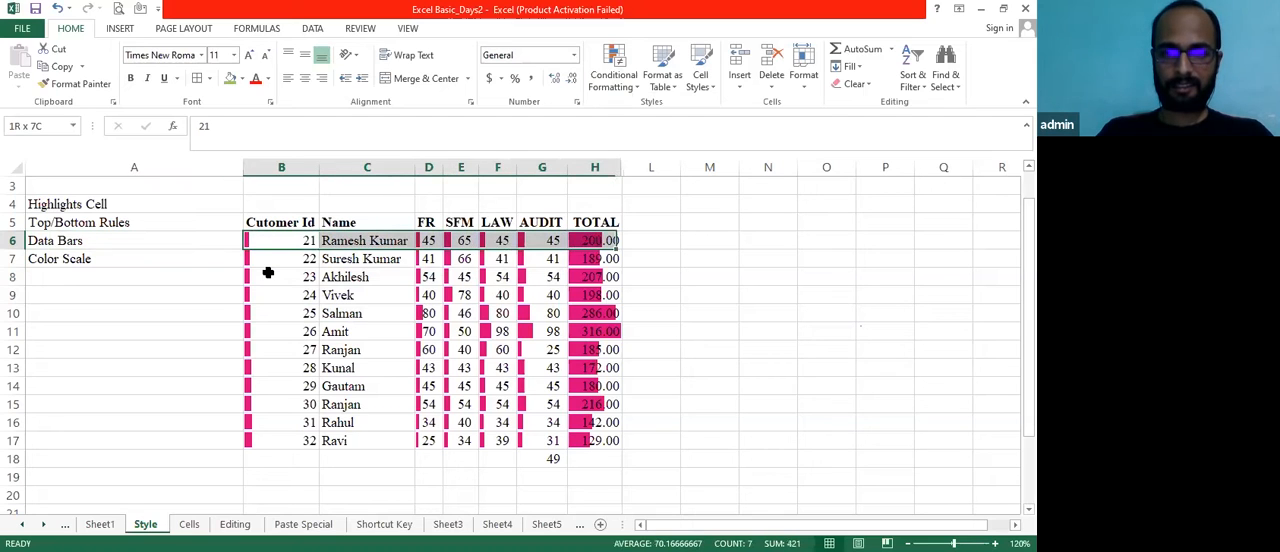
key(shift+Down)
key(shift+Down)
key(shift+Down)
key(shift+Down)
key(shift+Down)
key(shift+Down)
key(shift+Down)
key(shift+Down)
key(shift+Down)
key(shift+Down)
key(shift+Down)
key(shift+Down)
key(shift+Up)
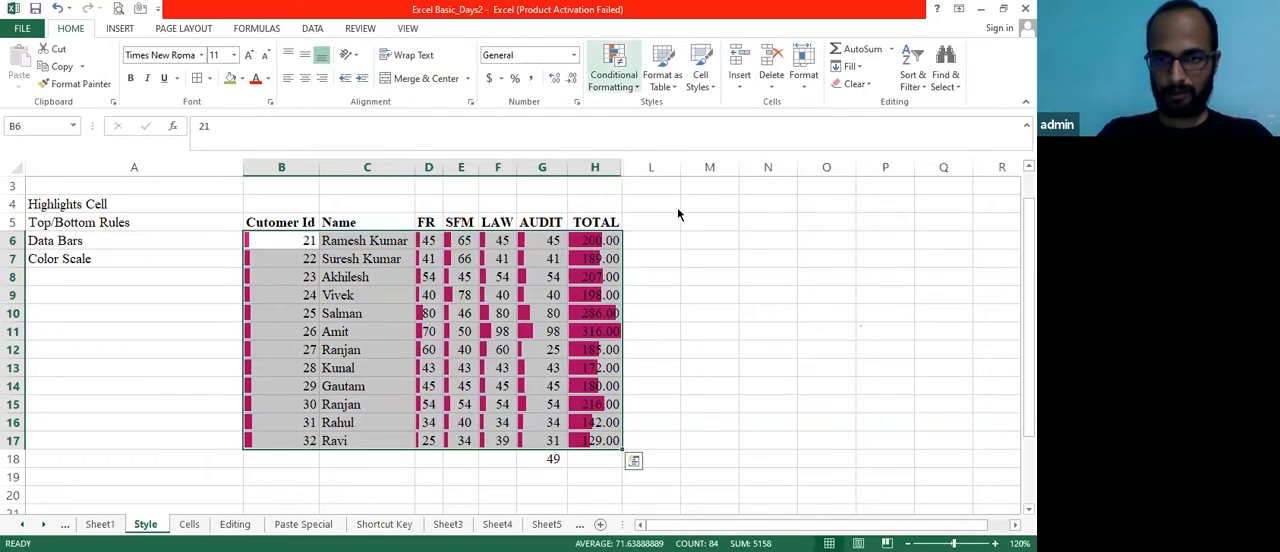
click(616, 80)
mouse_move(667, 290)
click(786, 295)
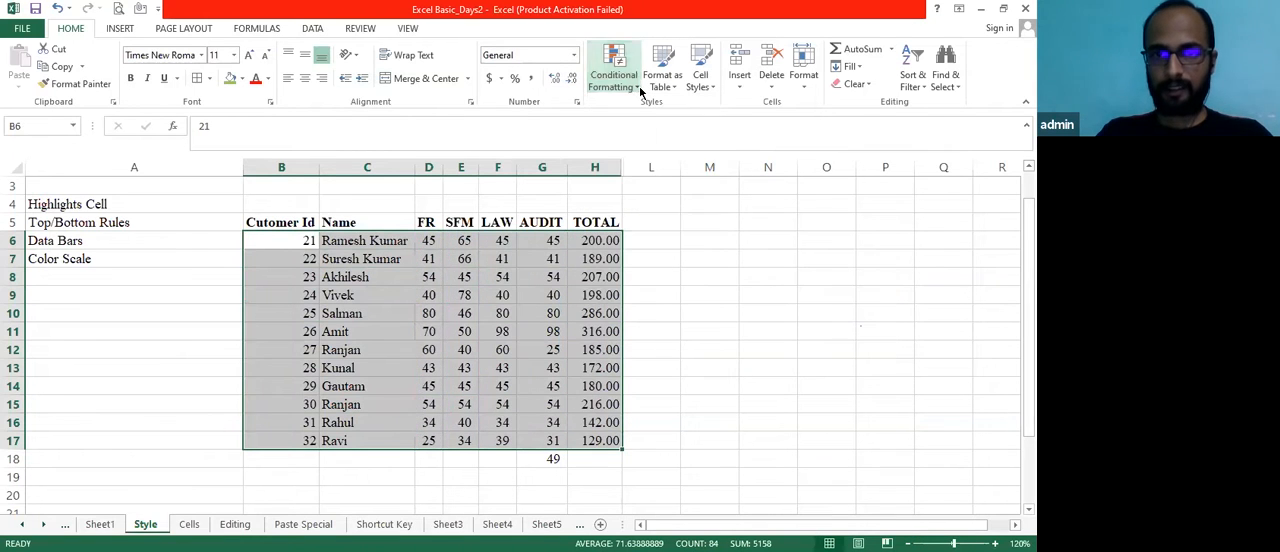
Begin a custom 2-Color Scale rule for B6:H17 with Lowest Value as the minimum type
click(639, 86)
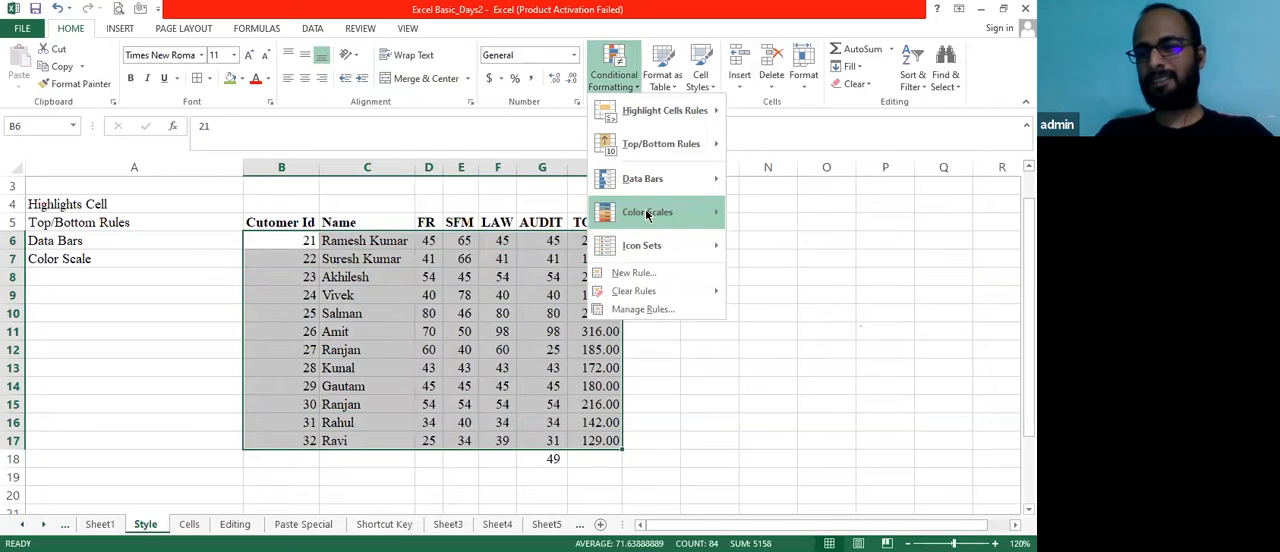
mouse_move(646, 215)
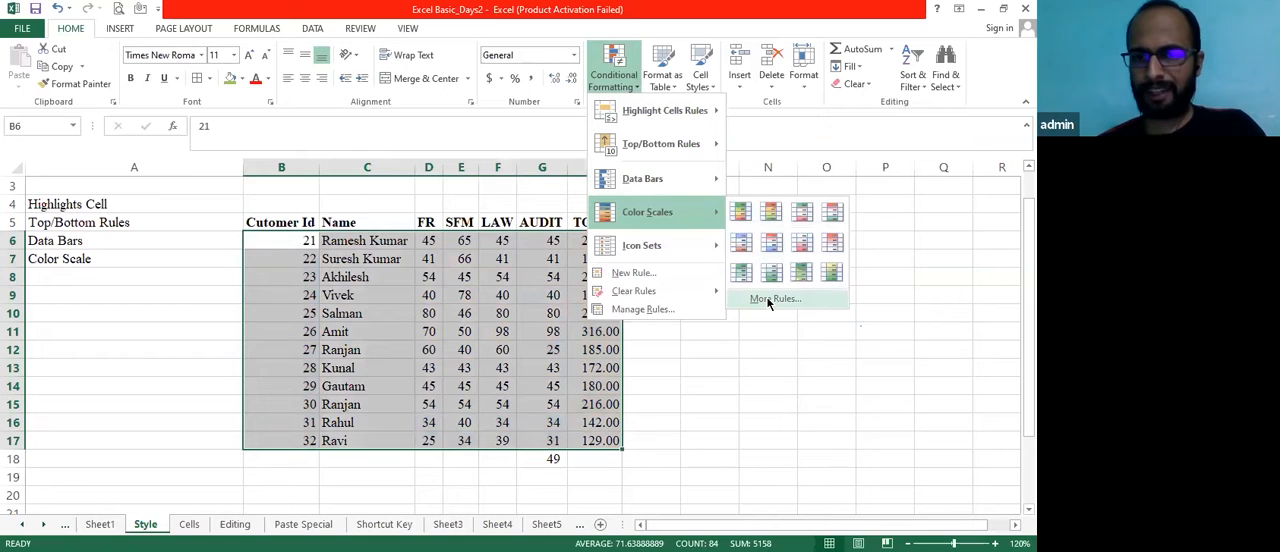
click(774, 299)
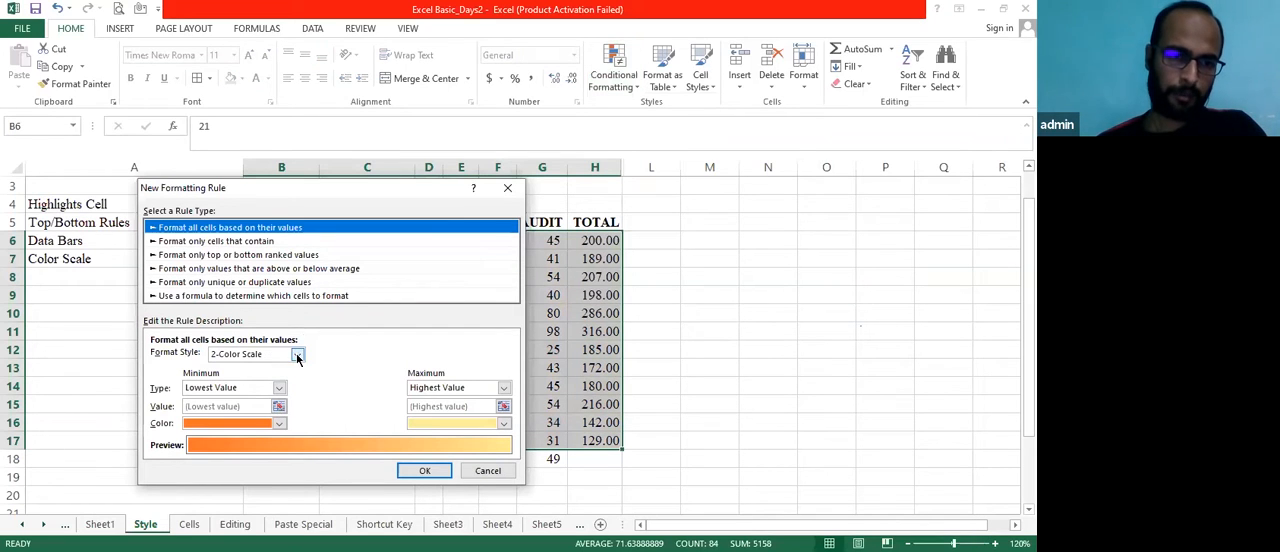
click(296, 353)
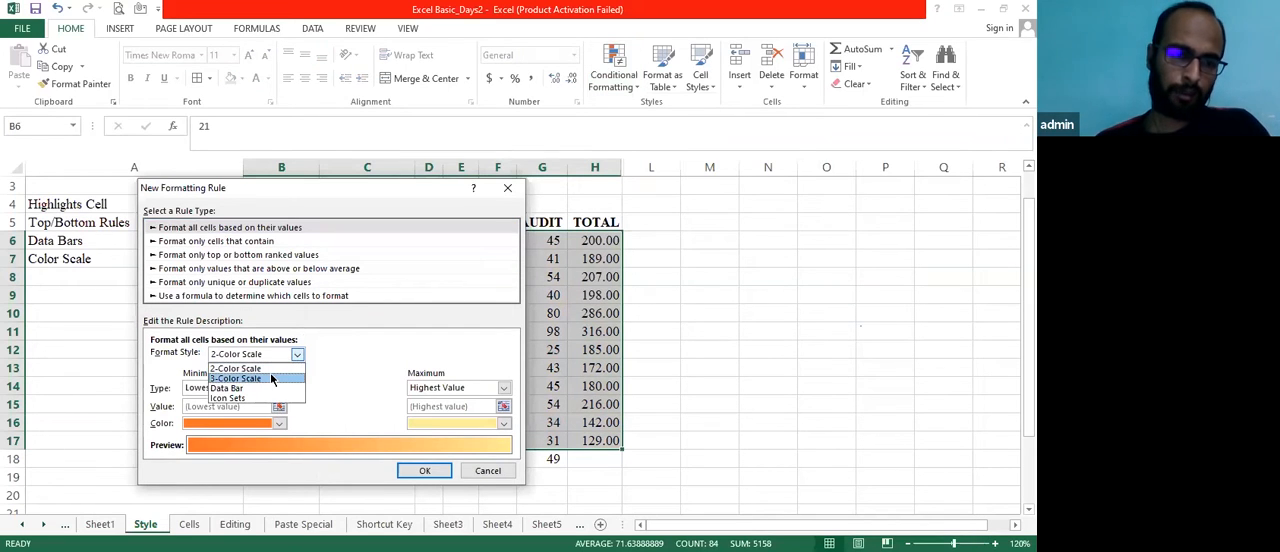
click(265, 369)
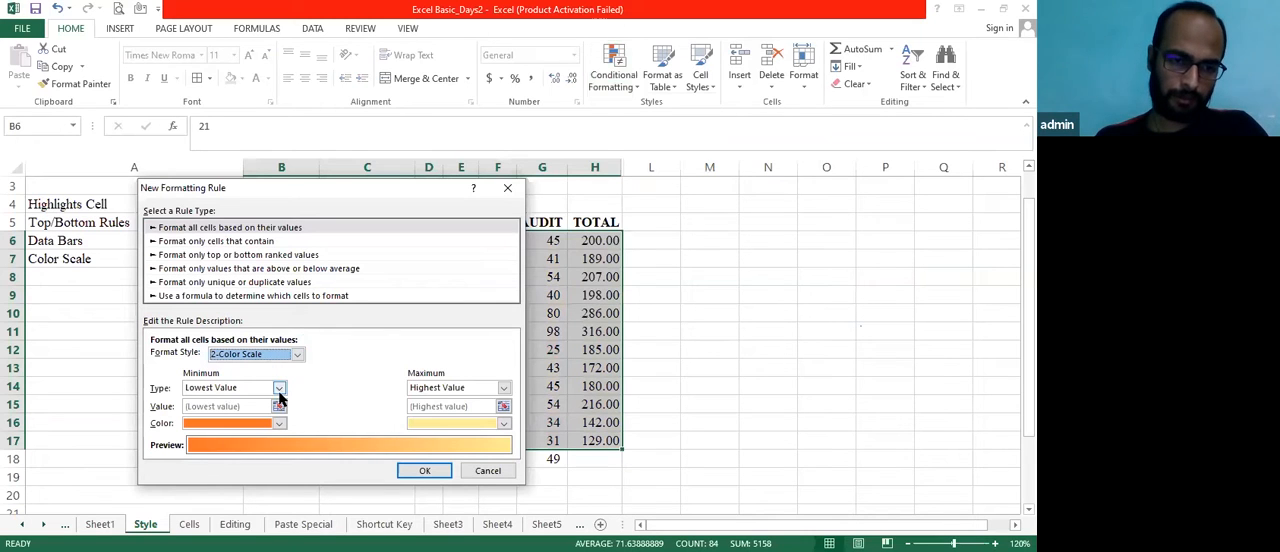
click(279, 389)
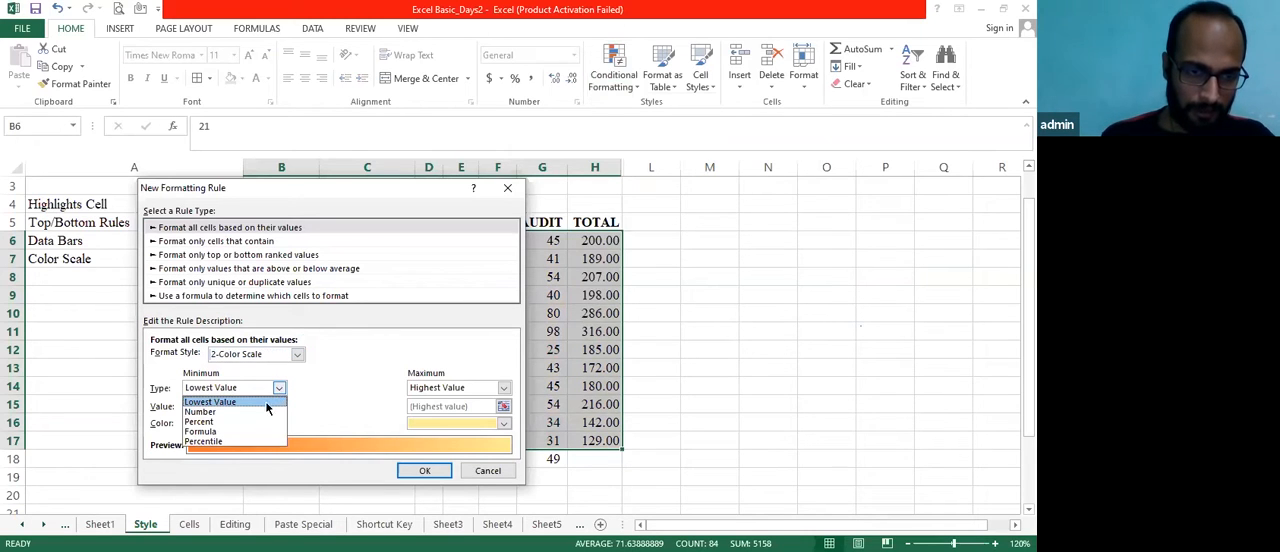
click(268, 403)
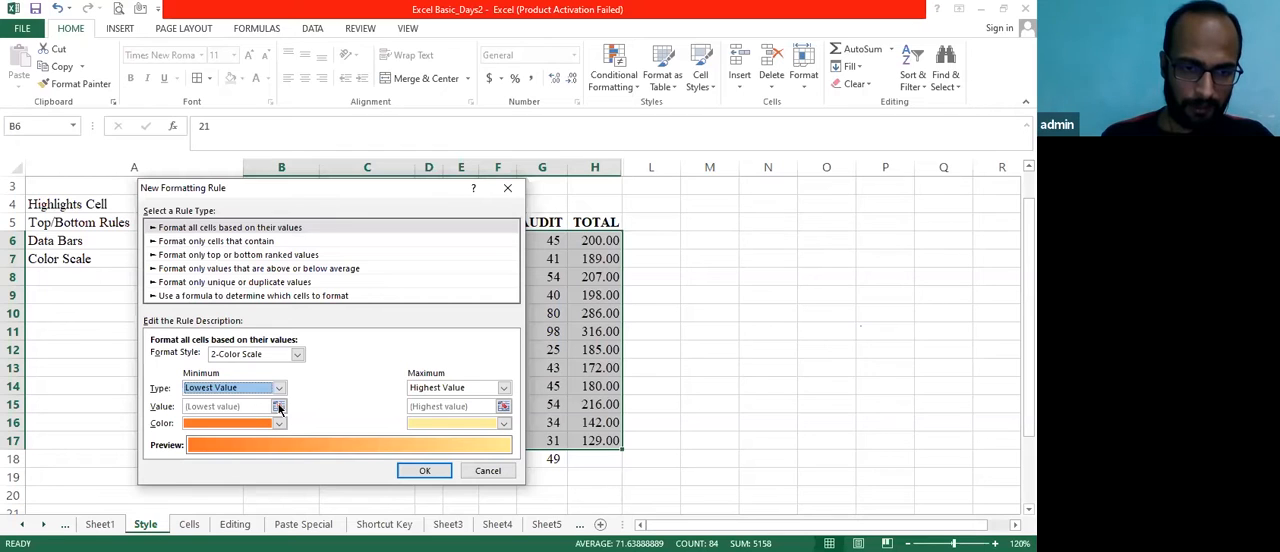
Set the color scale's minimum color to blue and maximum color to green, and apply the rule
click(279, 424)
click(371, 440)
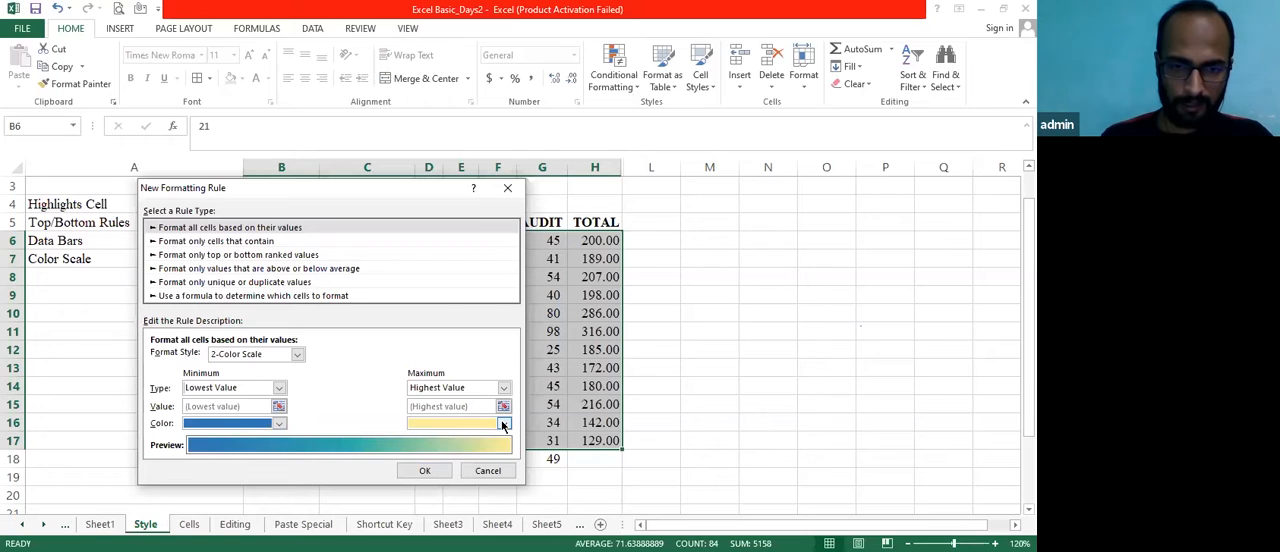
click(503, 424)
click(480, 392)
click(429, 475)
click(665, 334)
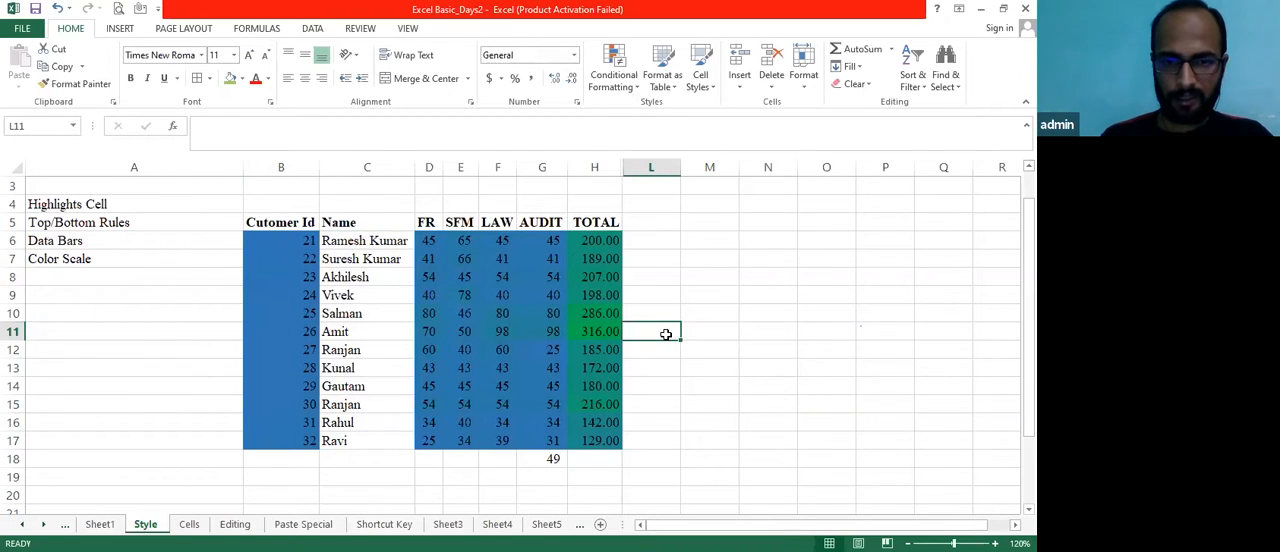
Select the table B5:H17 with its headers and clear the color scale rules from the entire sheet
click(289, 229)
key(shift+Right)
key(shift+Right)
key(shift+Right)
key(shift+Right)
key(shift+Right)
key(shift+Right)
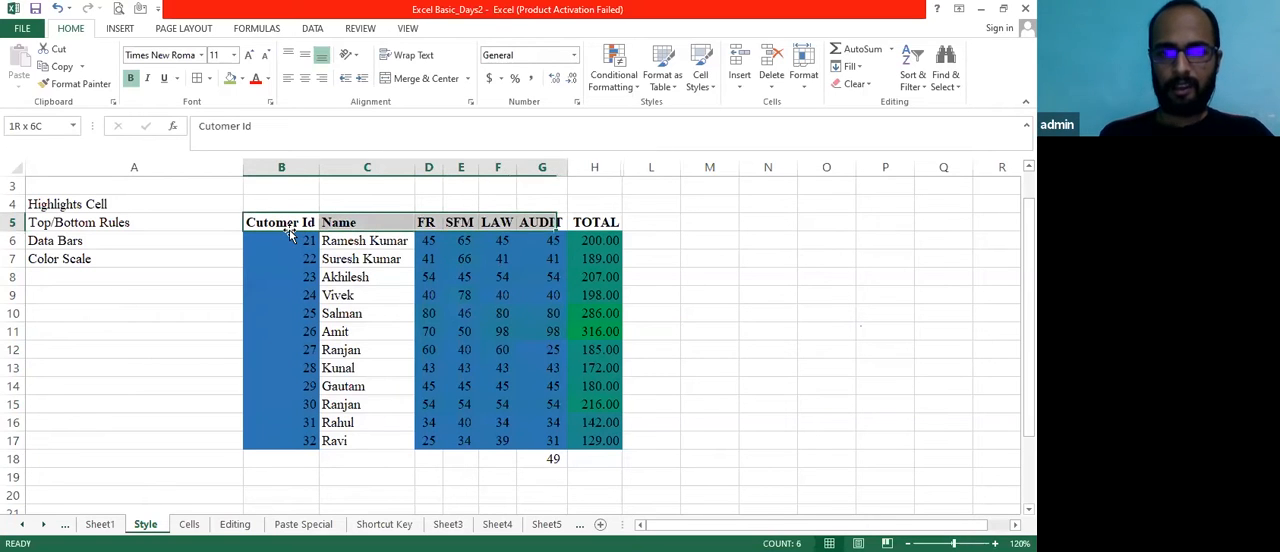
key(shift+Down)
key(shift+Down)
key(shift+Down)
key(shift+Down)
key(shift+Down)
key(shift+Down)
key(shift+Down)
key(shift+Down)
key(shift+Down)
key(shift+Down)
key(shift+Down)
key(shift+Down)
key(shift+Down)
key(shift+Down)
key(shift+Up)
key(shift+Up)
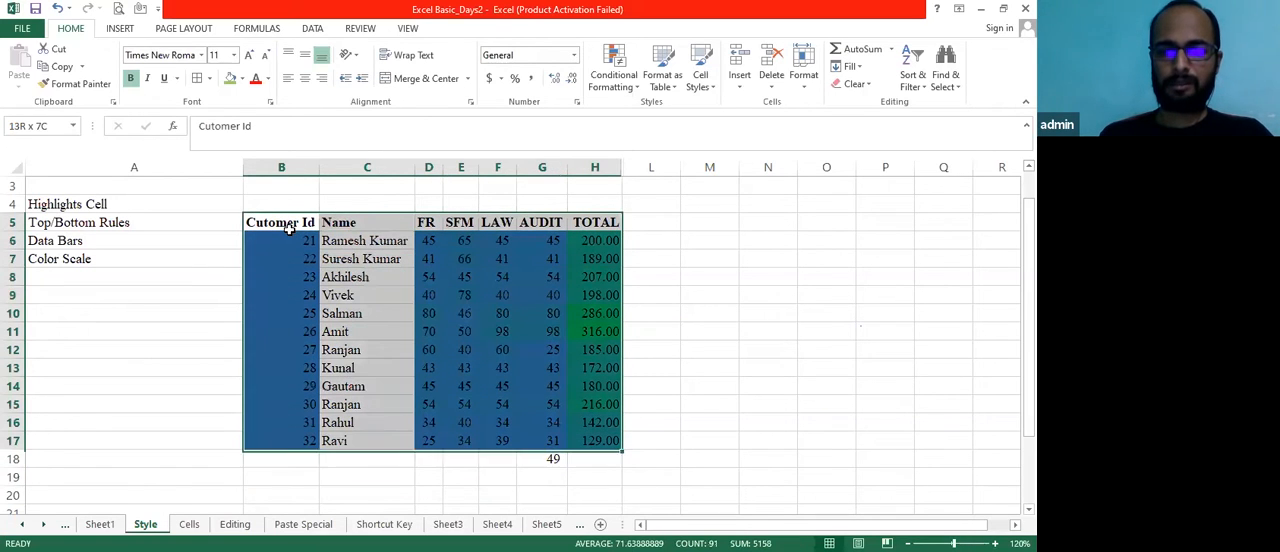
click(640, 93)
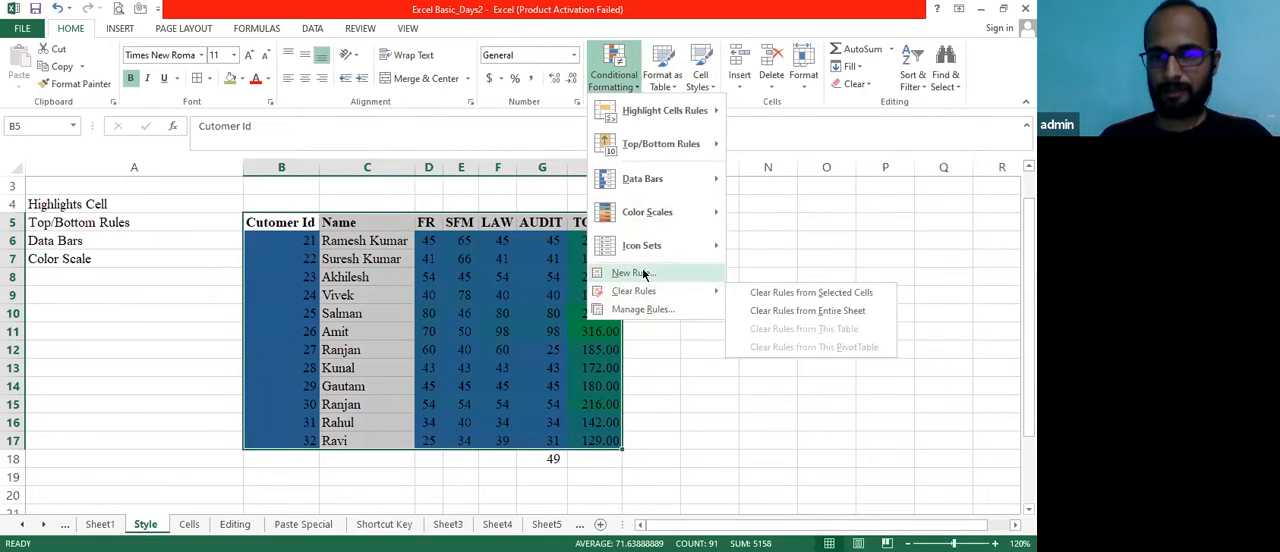
click(795, 312)
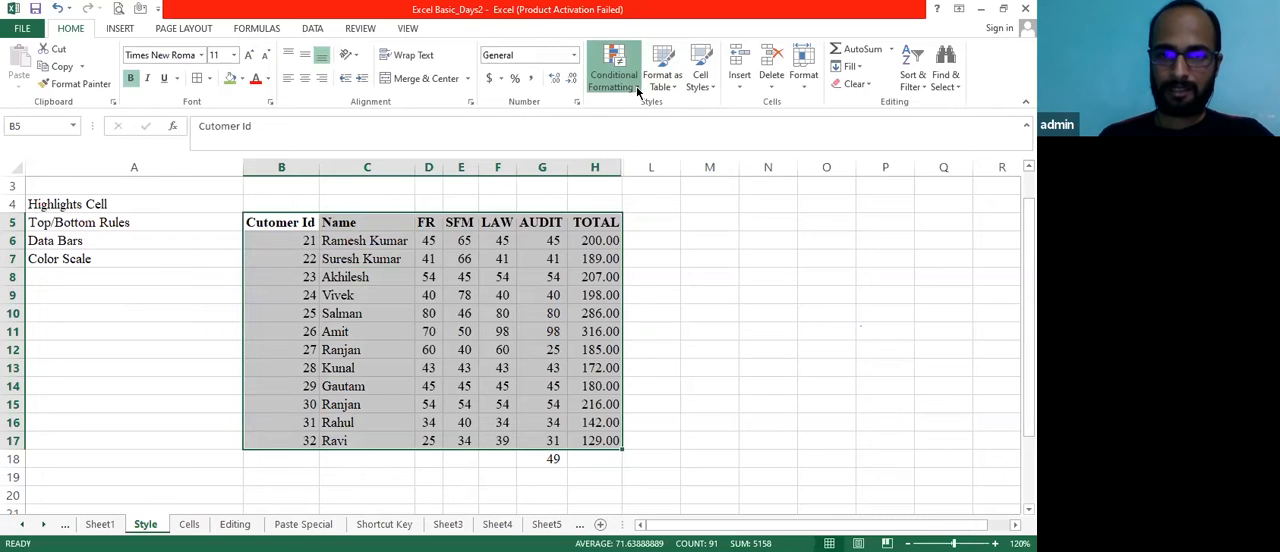
Apply the directional icon set of green, yellow and red arrows to the table B5:H17
click(636, 86)
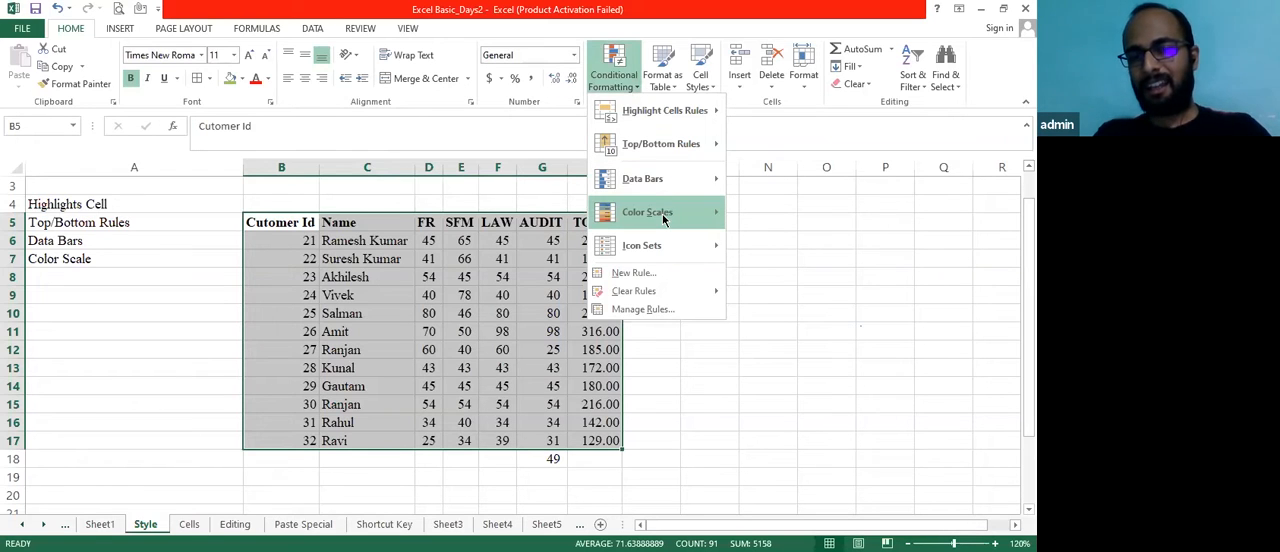
mouse_move(660, 243)
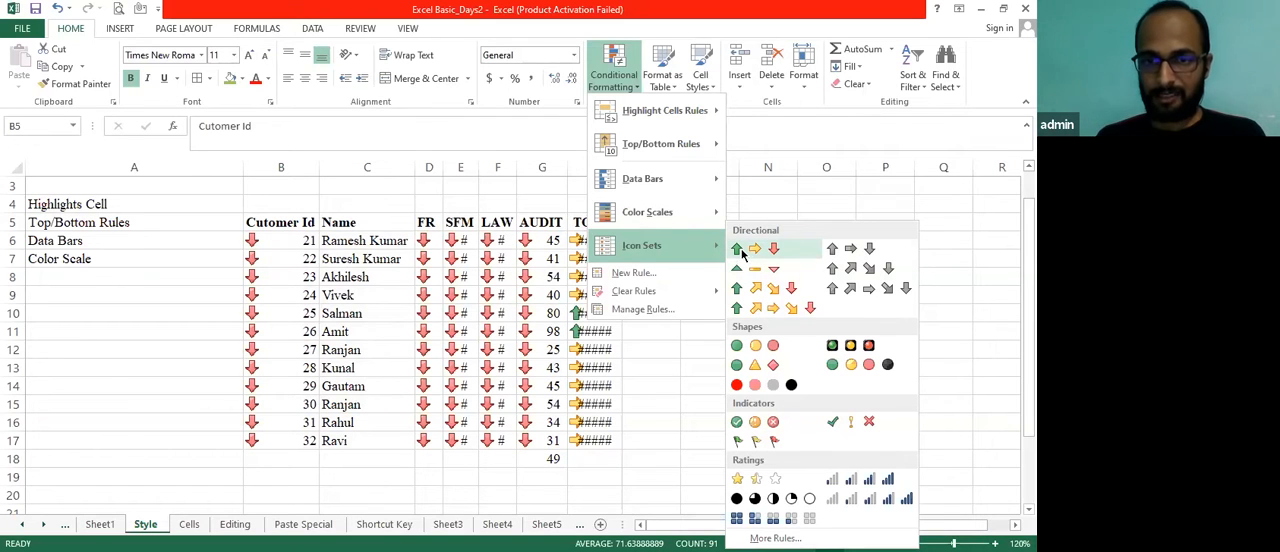
click(741, 254)
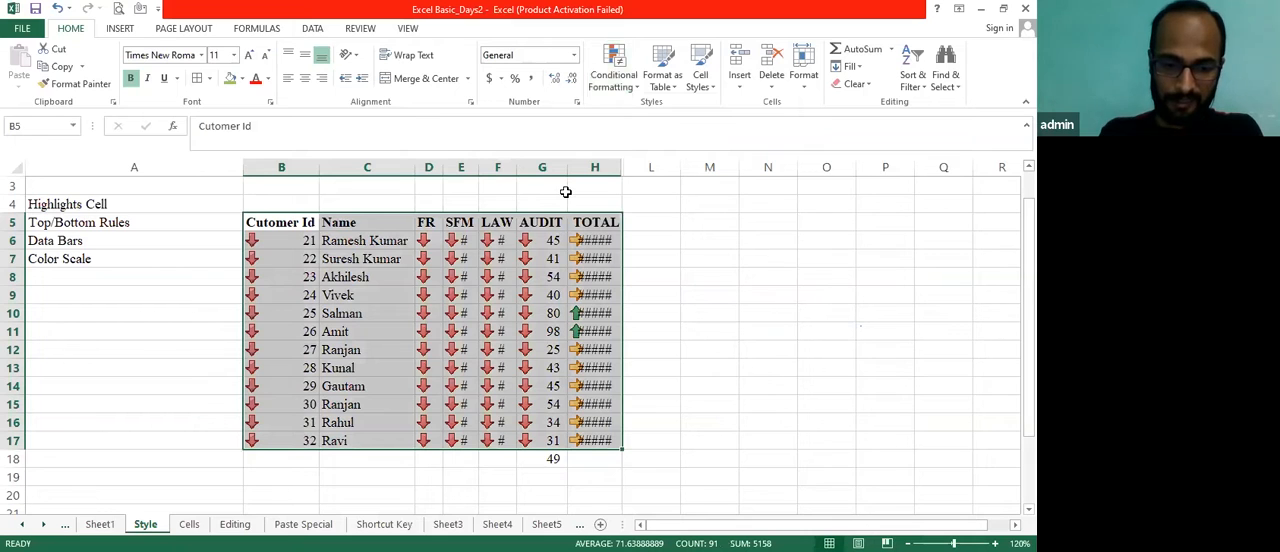
AutoFit the column widths of the table B5:H17 to its contents
key(alt+h)
key(o)
key(i)
key(Right)
key(Left)
key(Right)
key(Left)
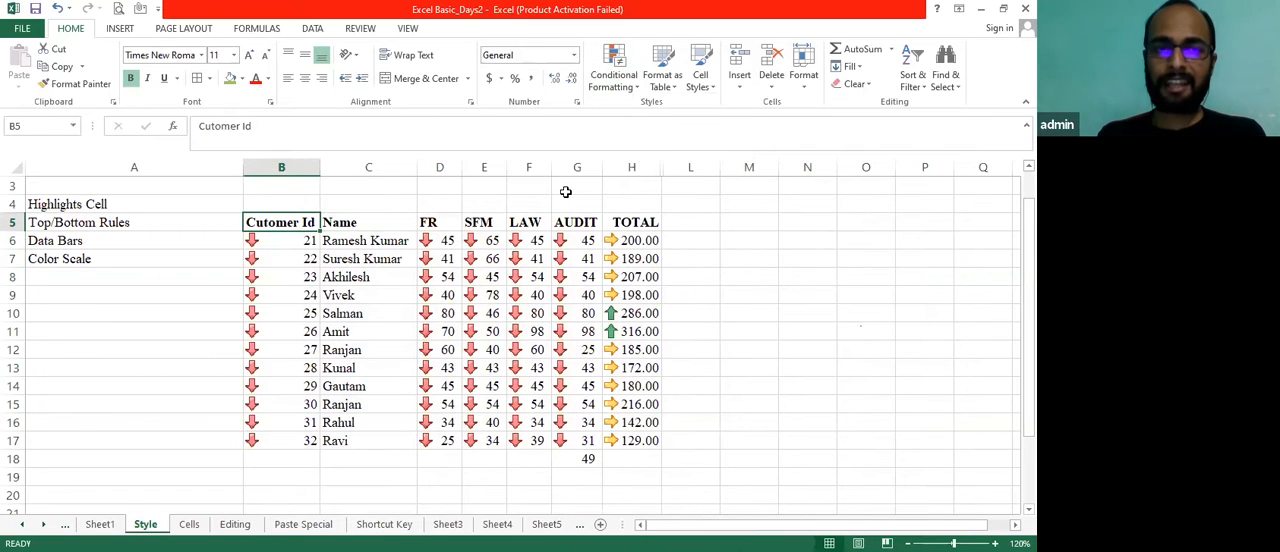
Reselect the table B5:H17, review the available icon sets, and clear the arrow icons from the table
key(shift+Right)
key(shift+Right)
key(shift+Right)
key(shift+Right)
key(shift+Right)
key(shift+Right)
key(ctrl+shift+Down)
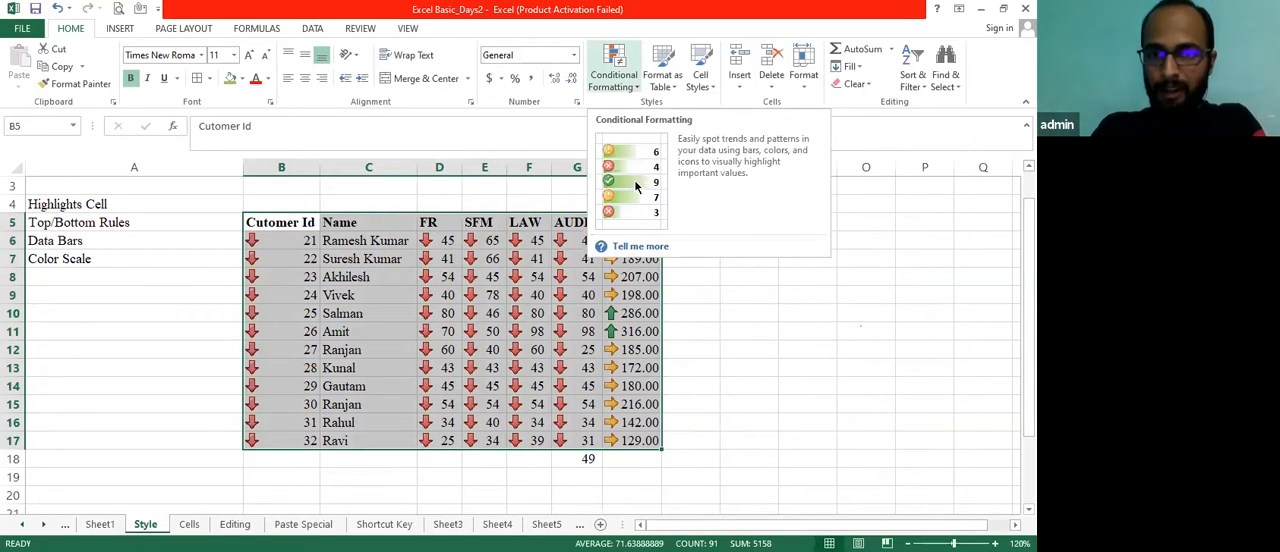
click(640, 90)
mouse_move(640, 243)
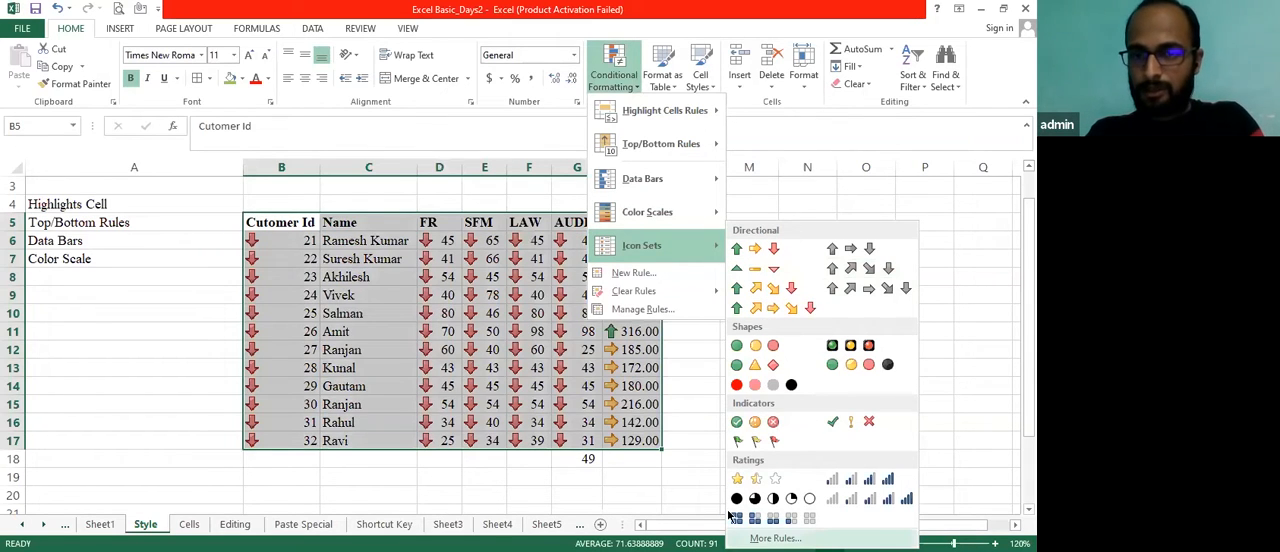
click(672, 465)
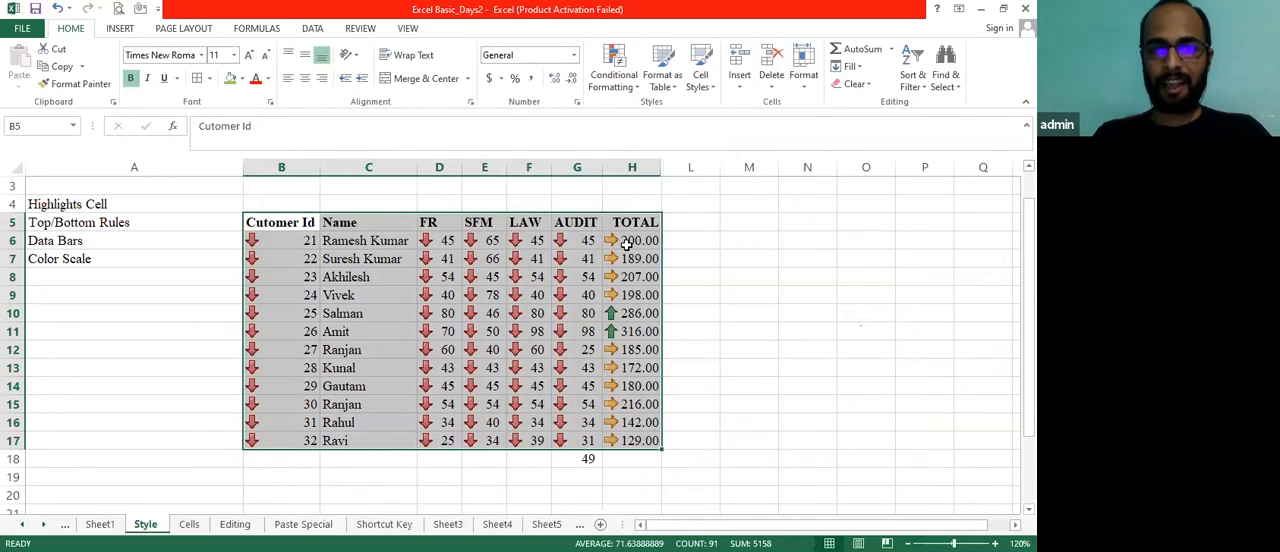
click(636, 88)
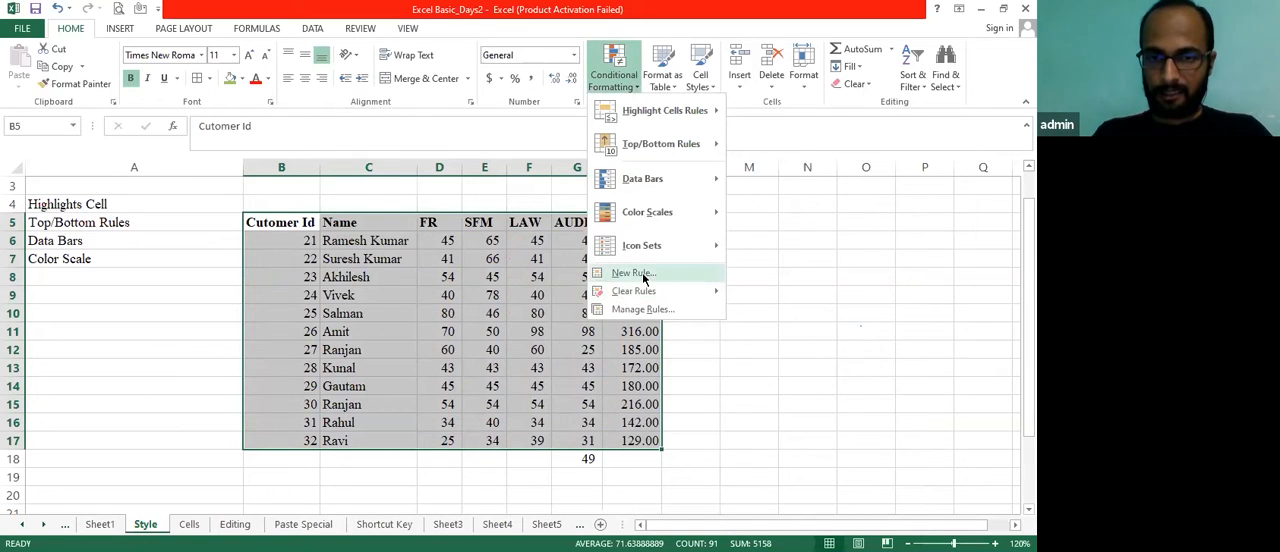
Review the new formatting rule types and the conditional formatting options for the table B5:H17 without adding a rule
click(634, 273)
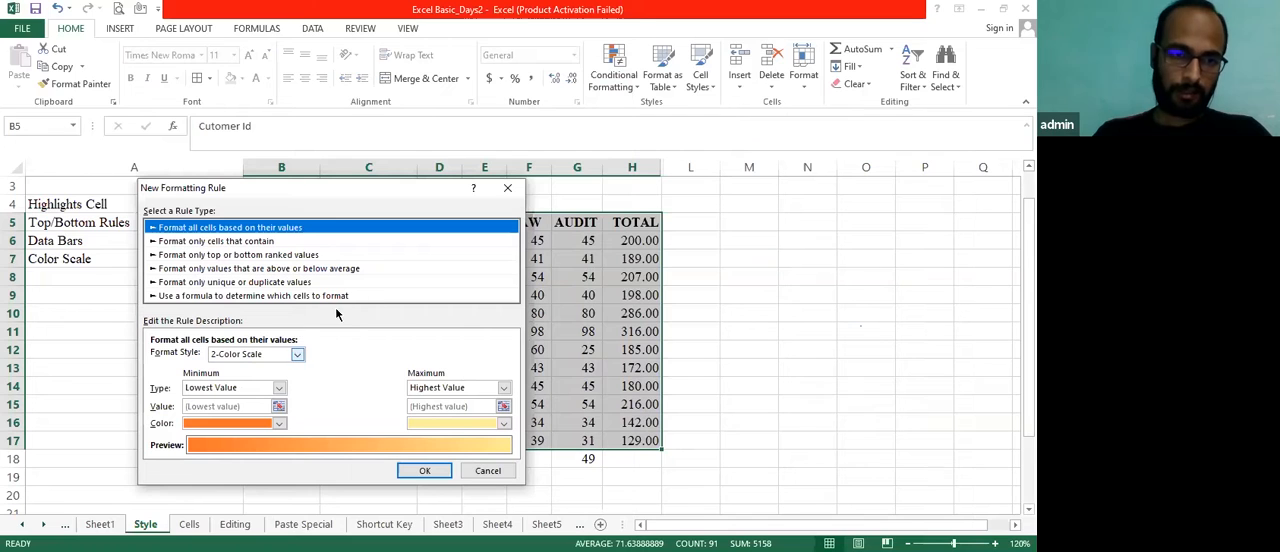
key(Escape)
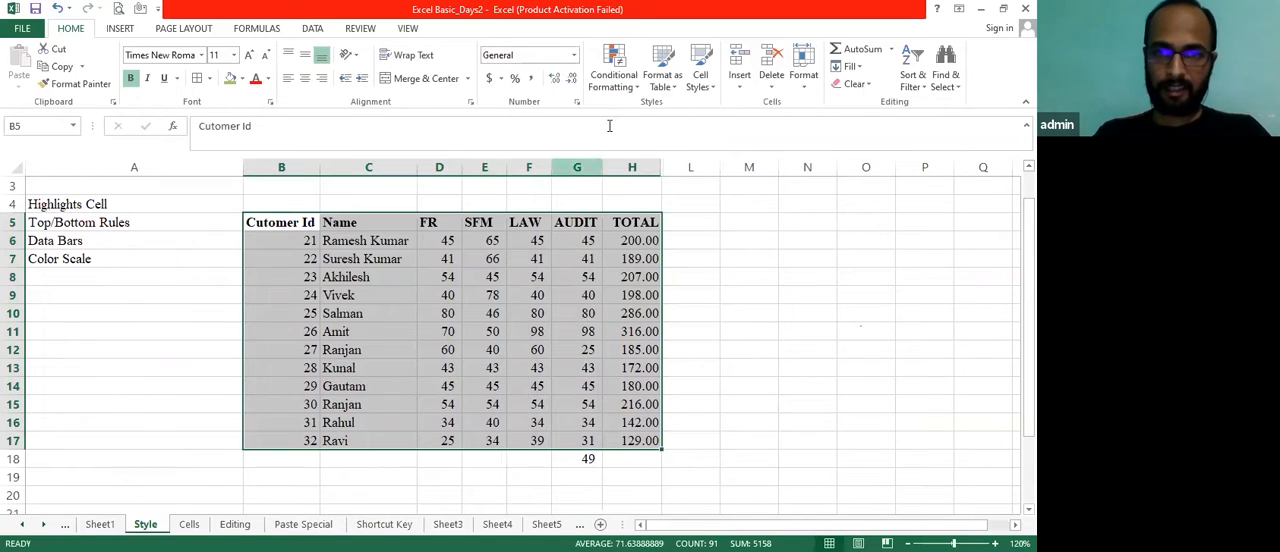
click(640, 88)
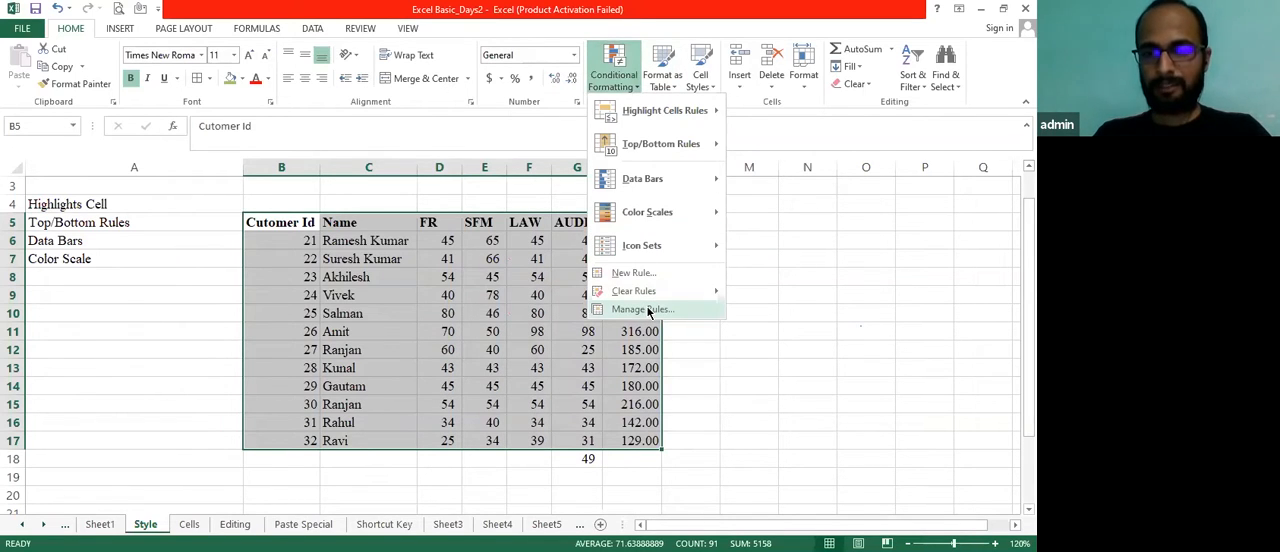
click(615, 75)
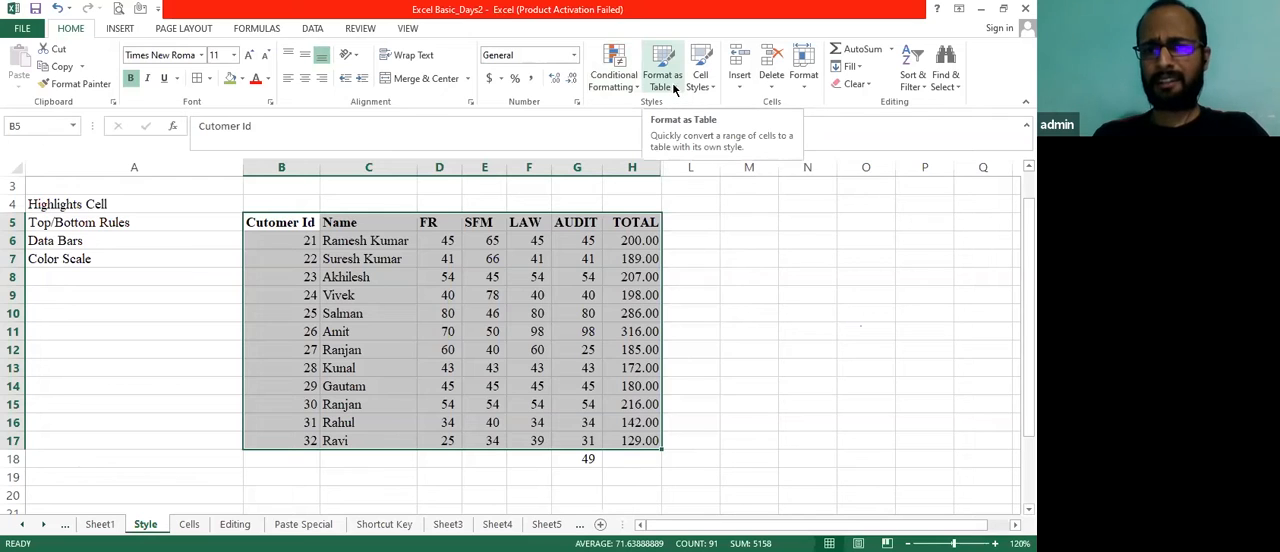
Reselect the whole table B5:H17 including its header row
click(668, 255)
click(492, 234)
key(Left)
key(Left)
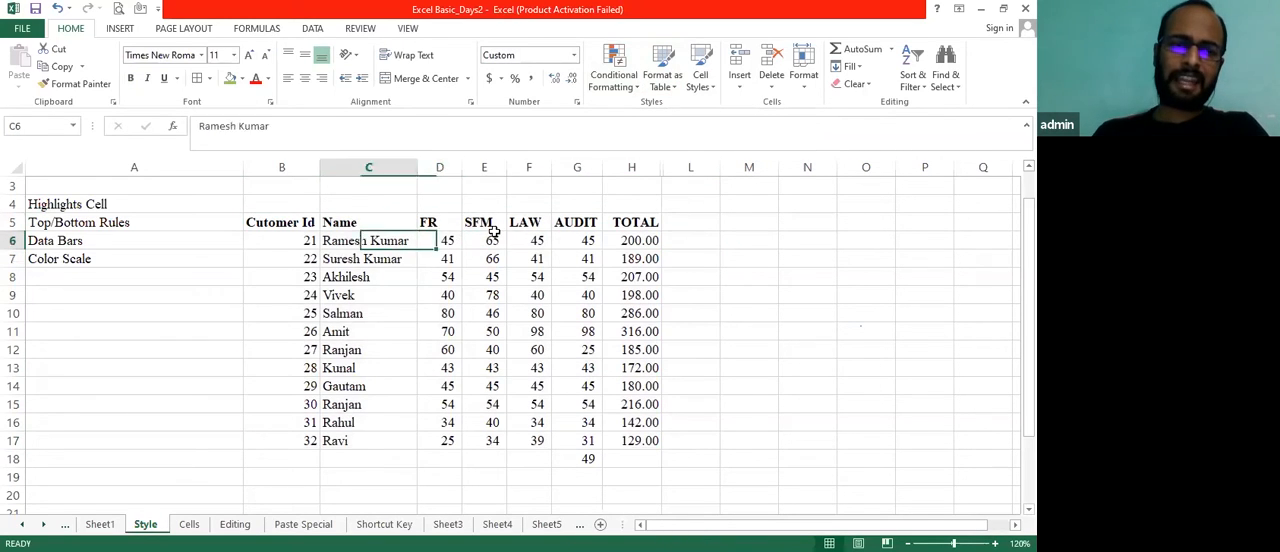
key(Left)
key(Up)
key(shift+Right)
key(shift+Right)
key(shift+Right)
key(shift+Right)
key(shift+Right)
key(shift+Right)
key(shift+Down)
key(shift+Down)
key(shift+Down)
key(shift+Down)
key(shift+Down)
key(shift+Down)
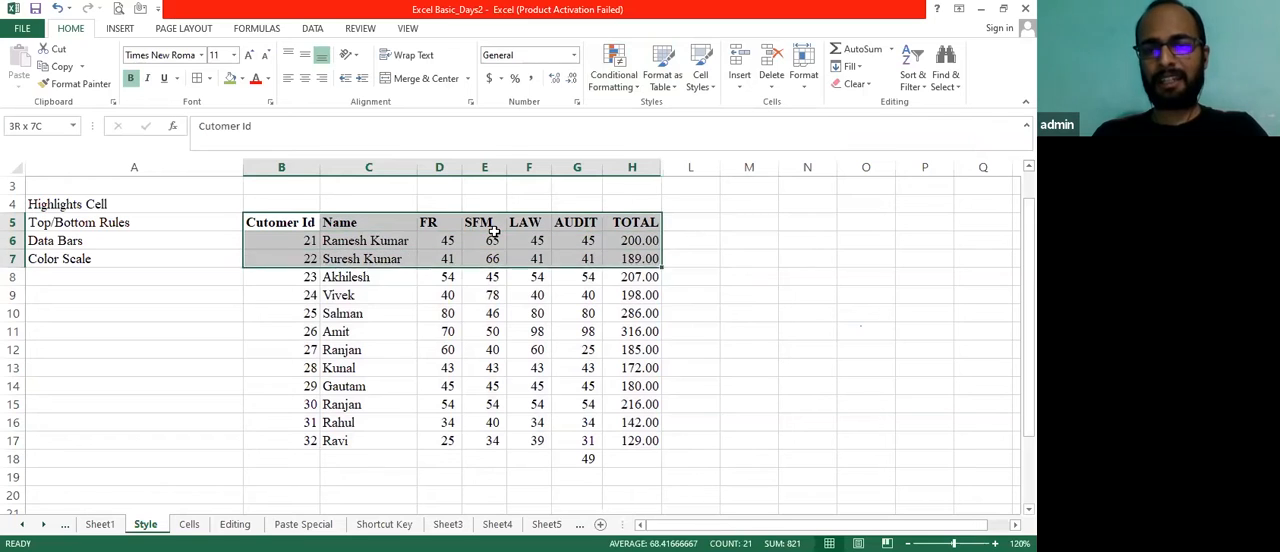
key(shift+Down)
key(shift+Down)
key(shift+Down)
key(shift+Down)
key(shift+Down)
key(shift+Down)
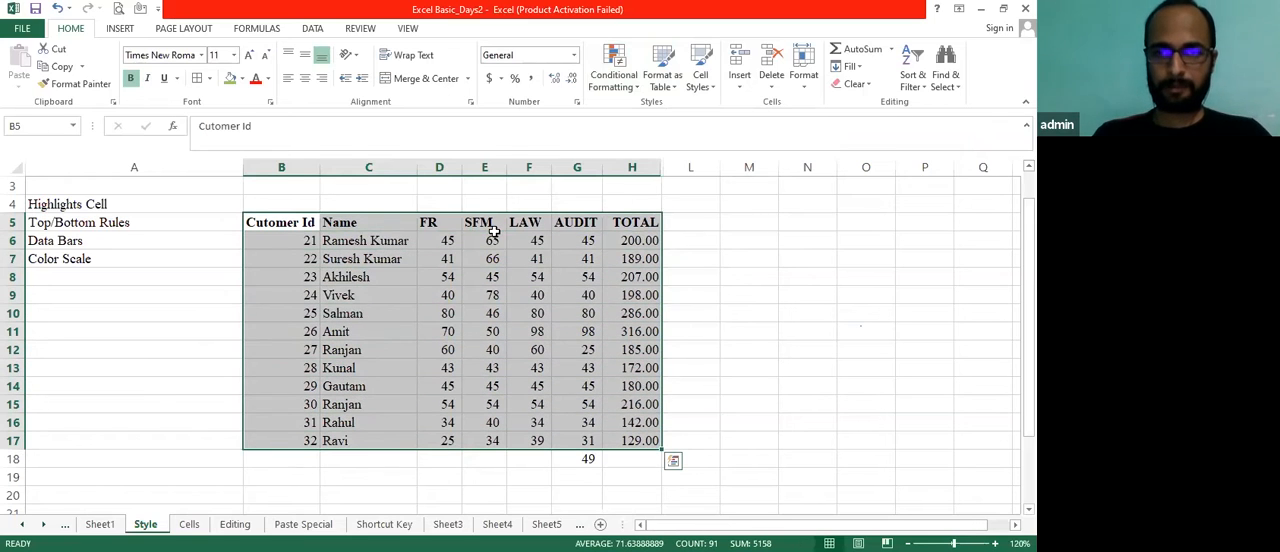
click(676, 90)
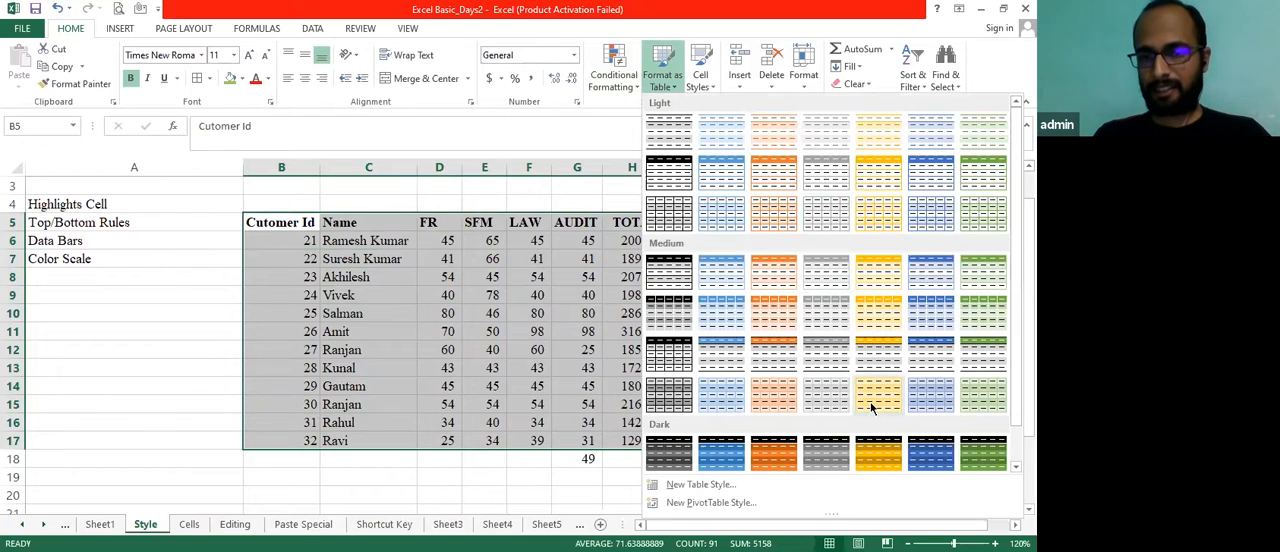
click(723, 487)
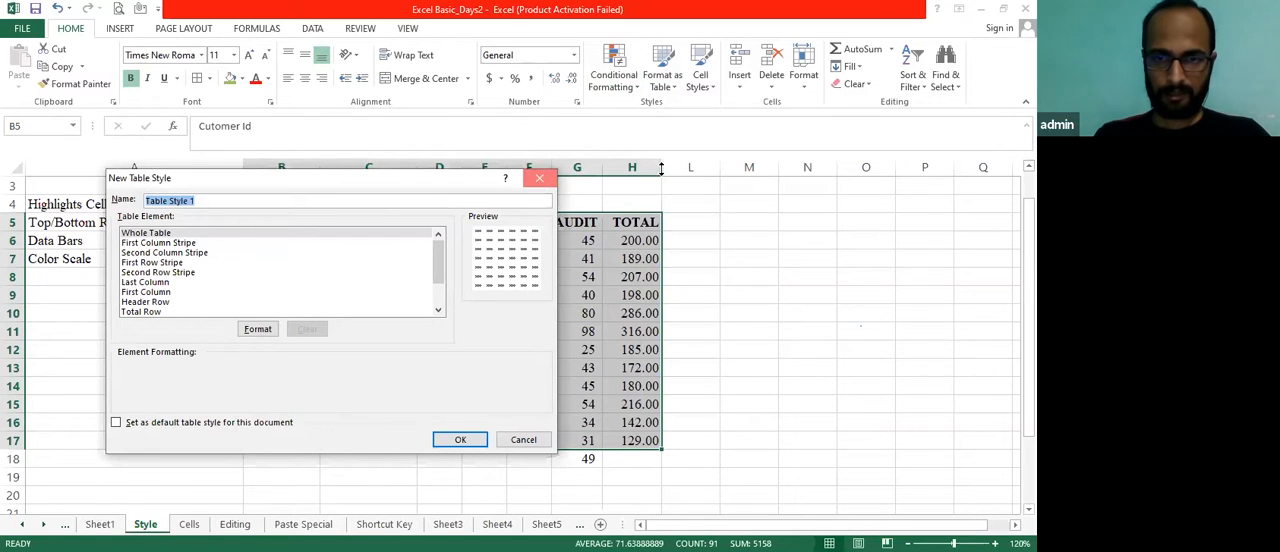
click(543, 178)
Create a custom table style whose First Row Stripe element has a dark gold-brown fill
click(671, 90)
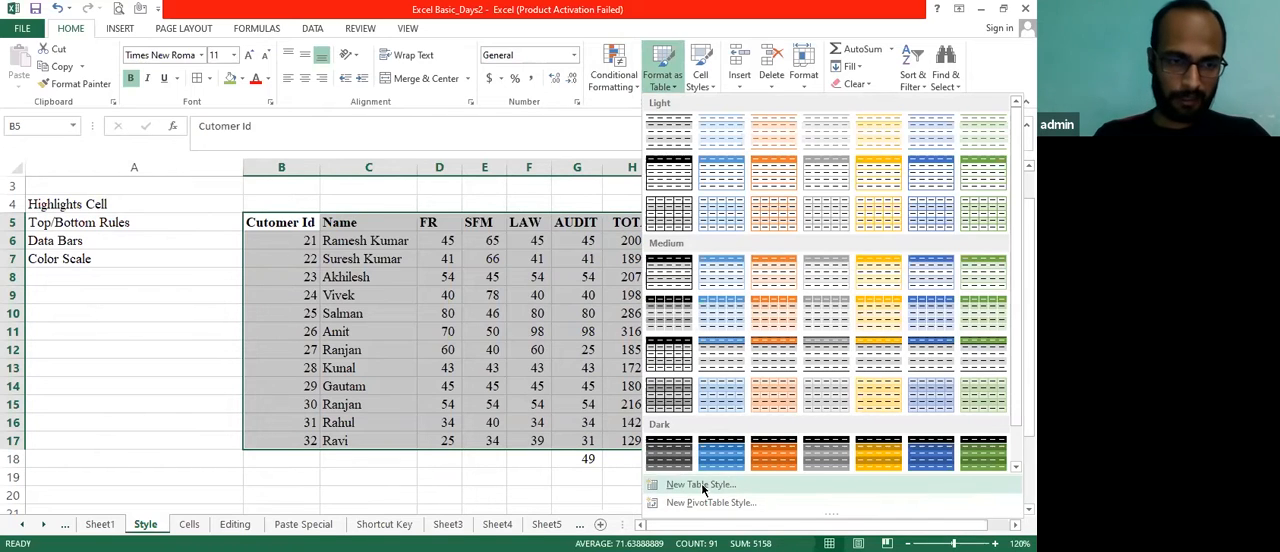
click(703, 486)
click(152, 262)
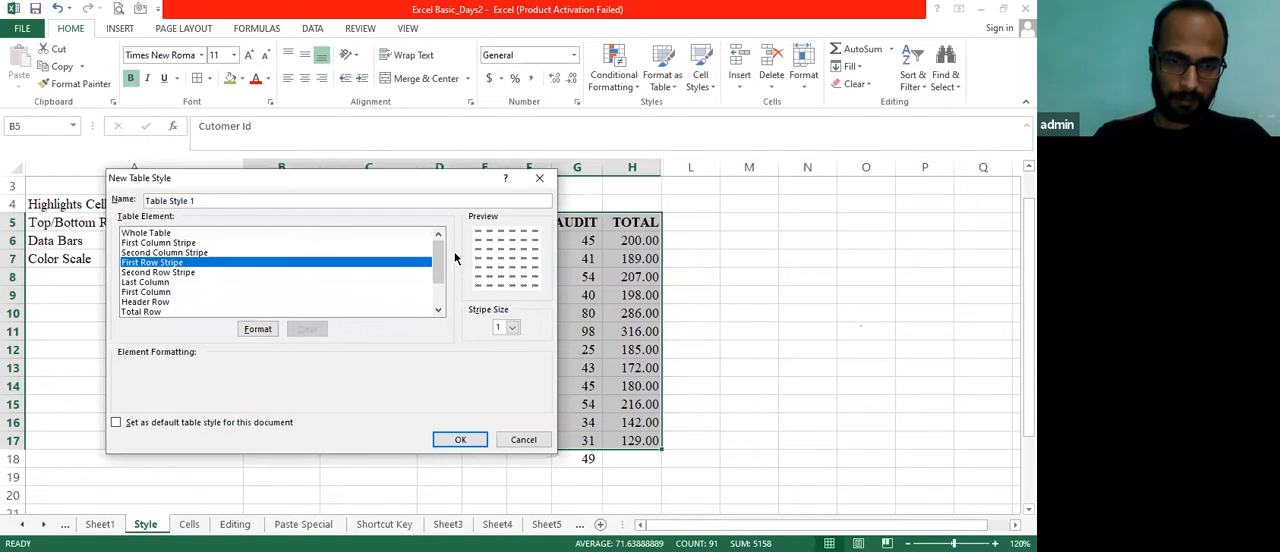
click(264, 332)
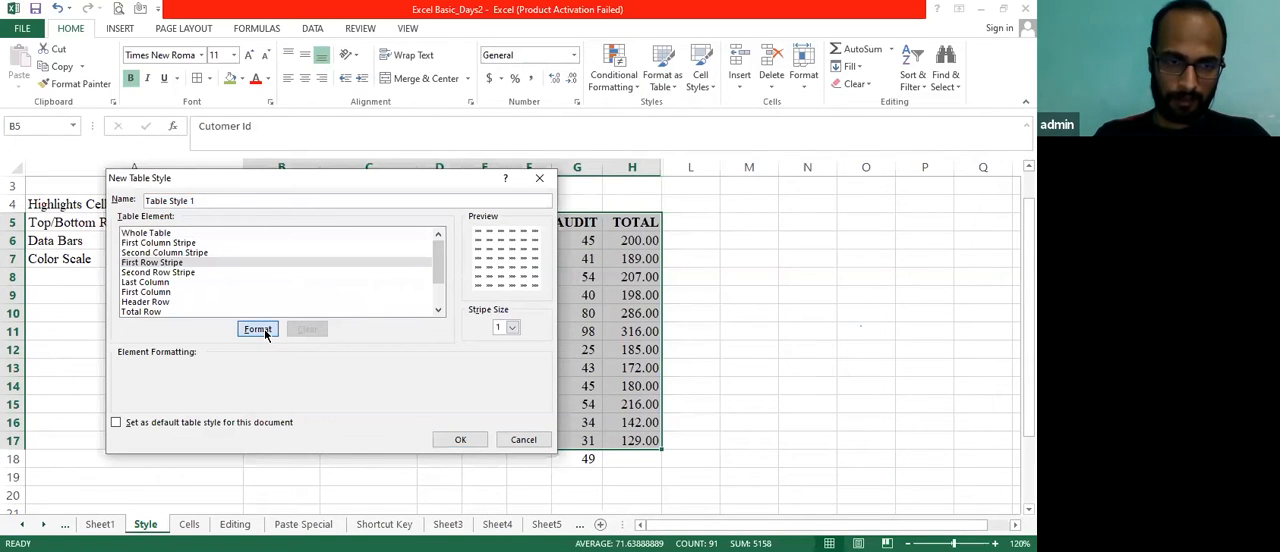
click(254, 277)
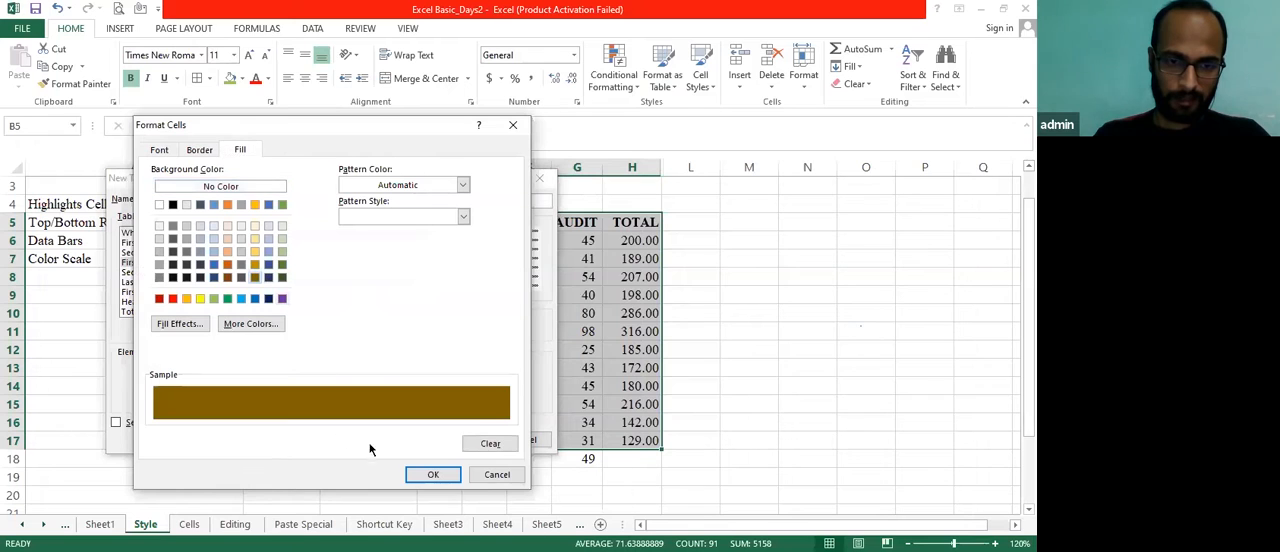
click(421, 476)
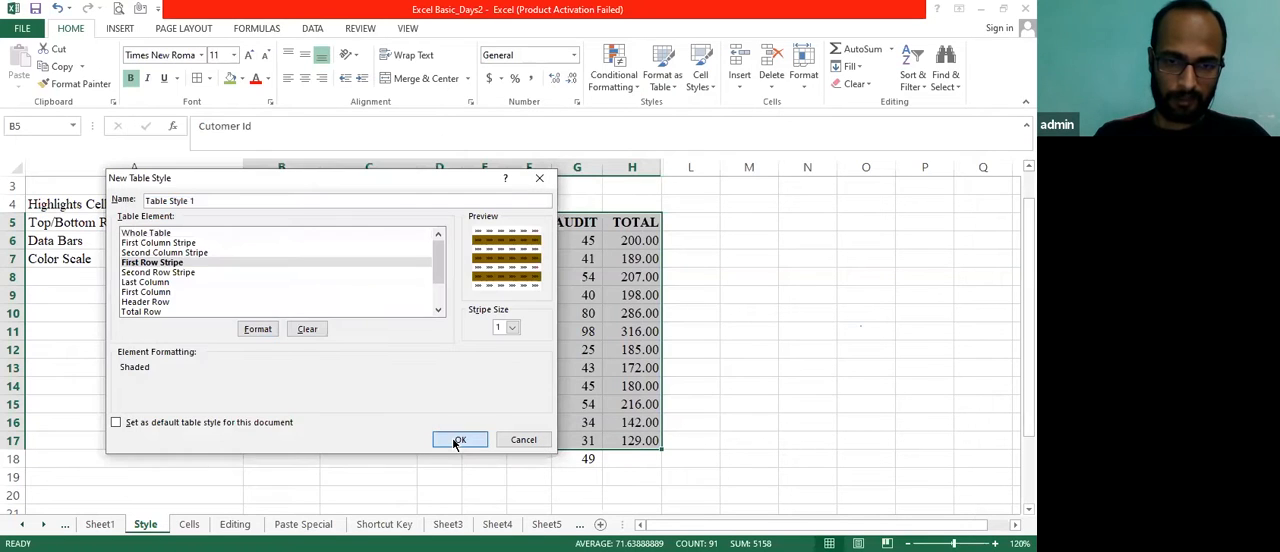
click(453, 440)
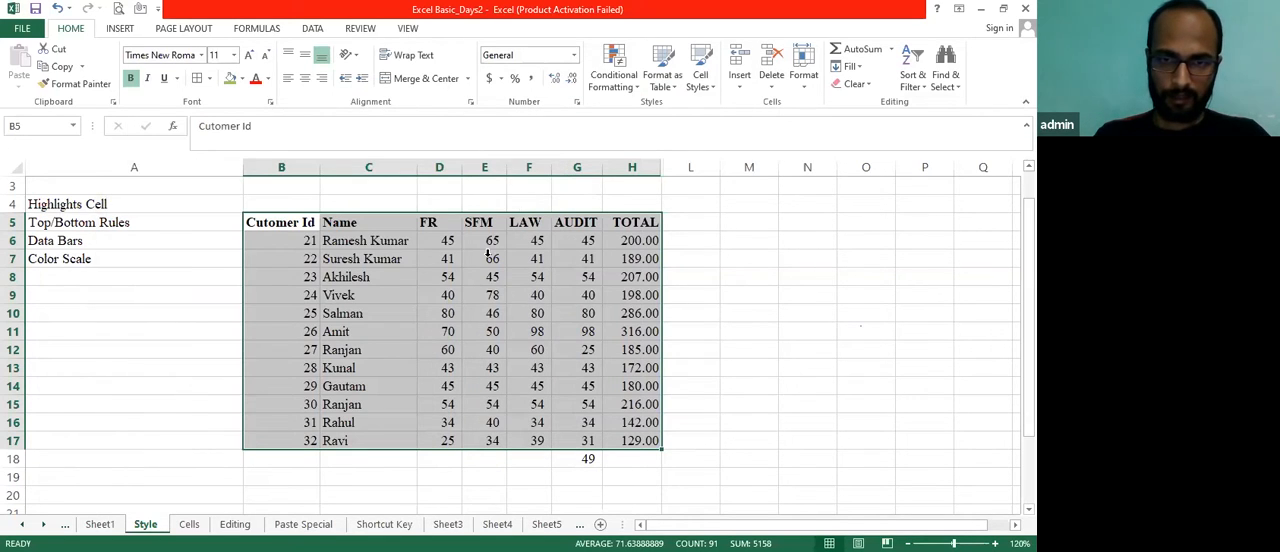
click(614, 80)
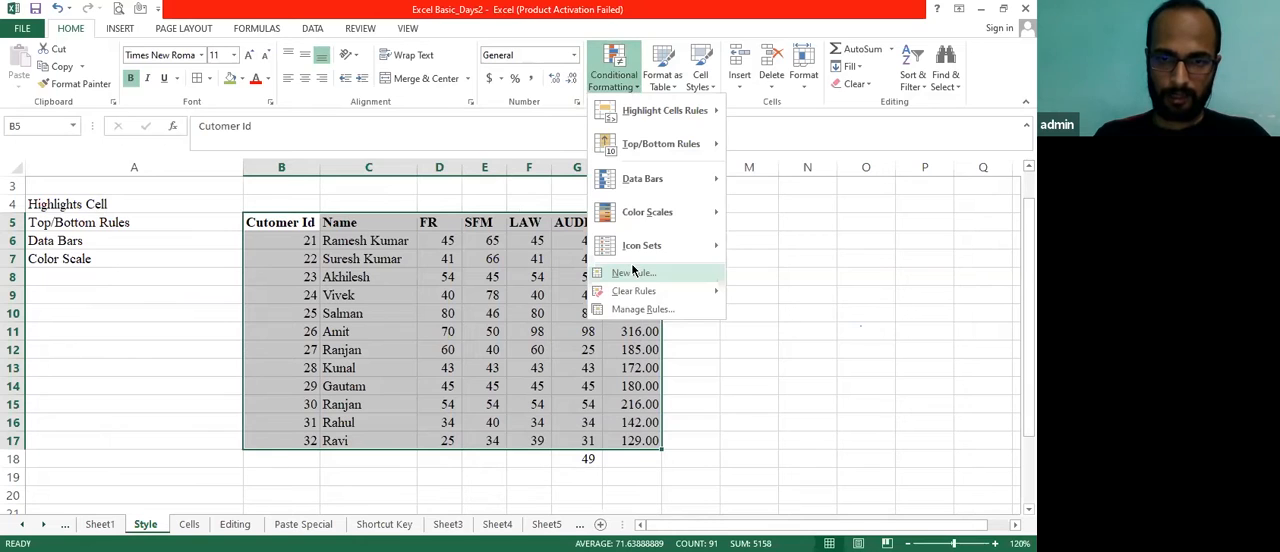
click(631, 274)
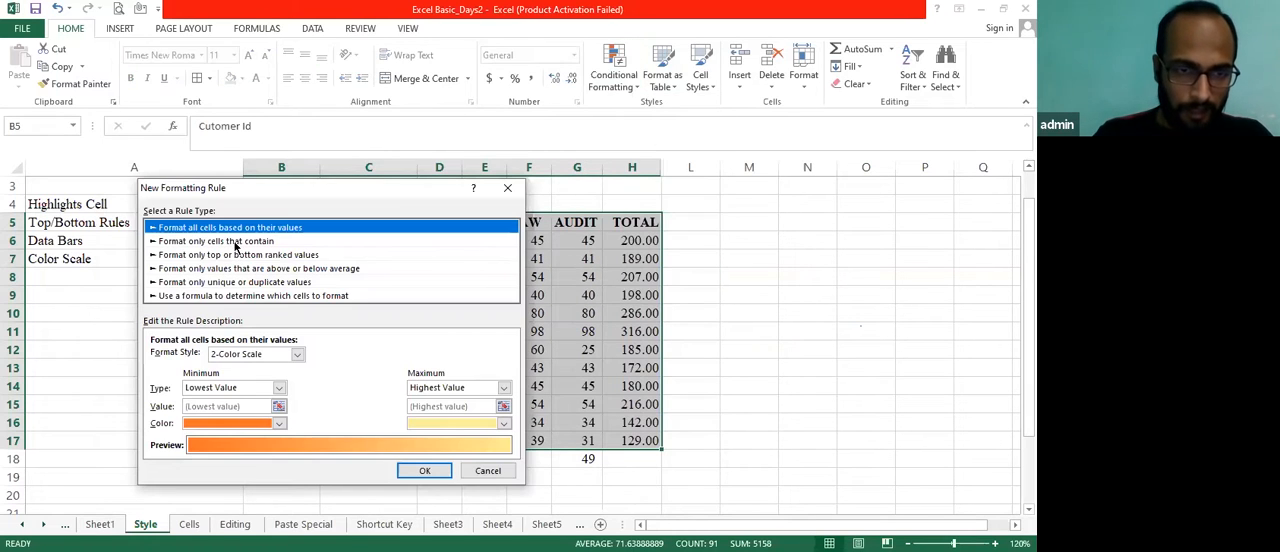
click(238, 243)
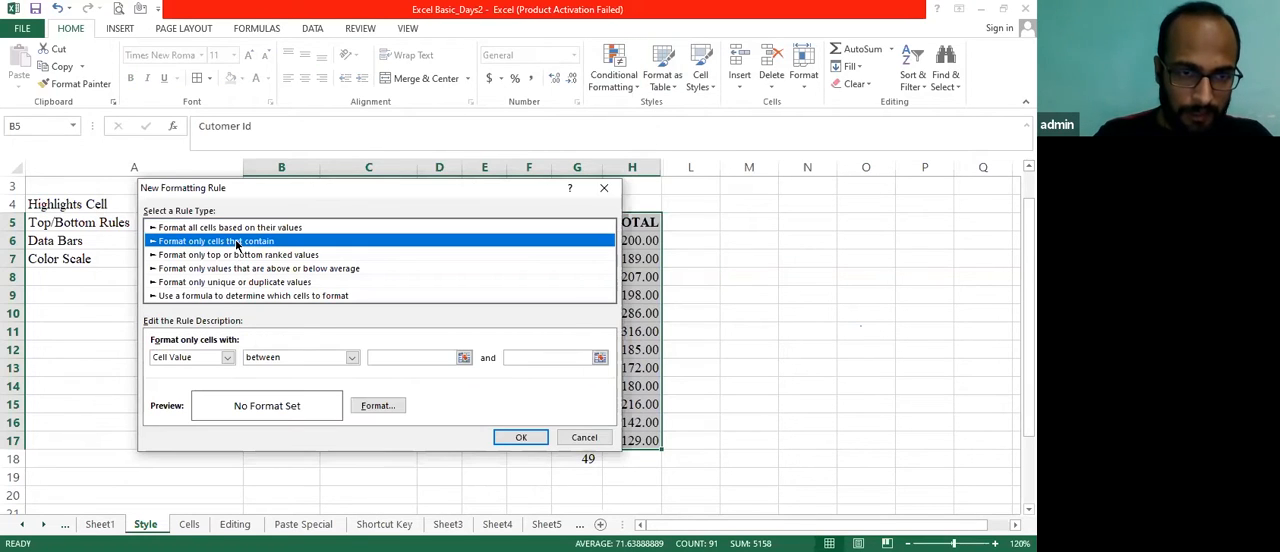
click(376, 406)
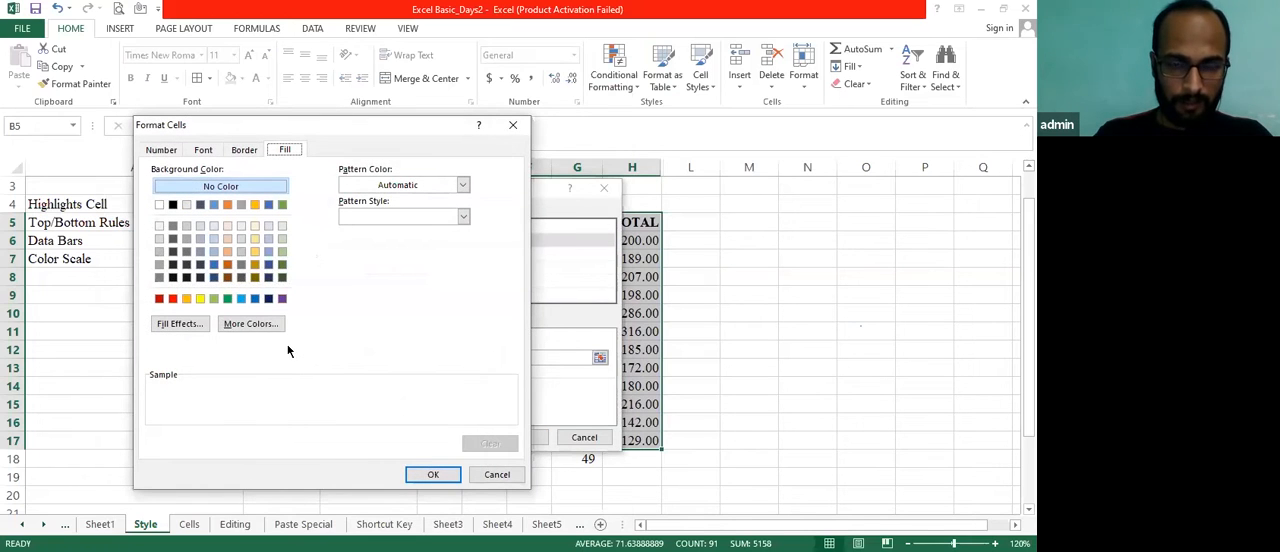
key(Escape)
key(Escape)
Start a second custom table style and give its Header Row element a blue background fill
click(678, 88)
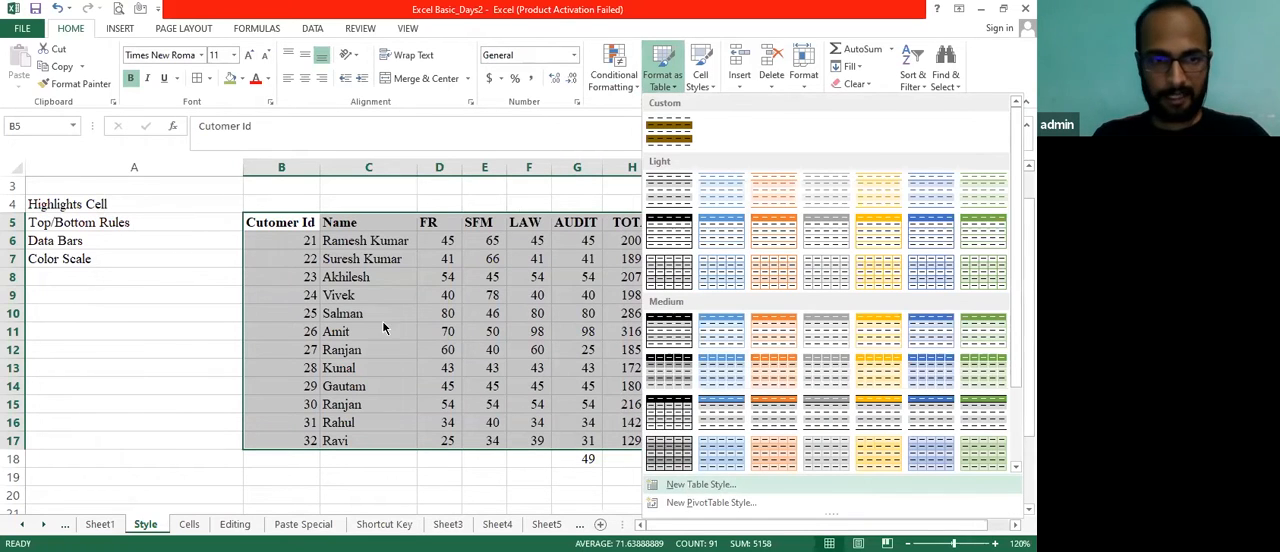
click(692, 486)
click(206, 256)
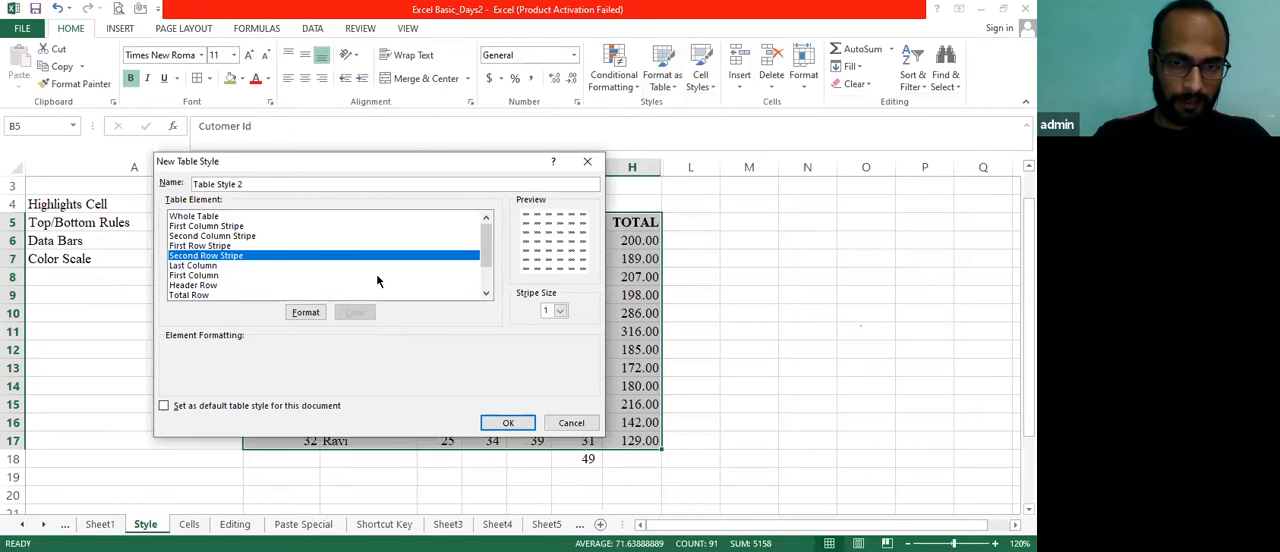
click(290, 285)
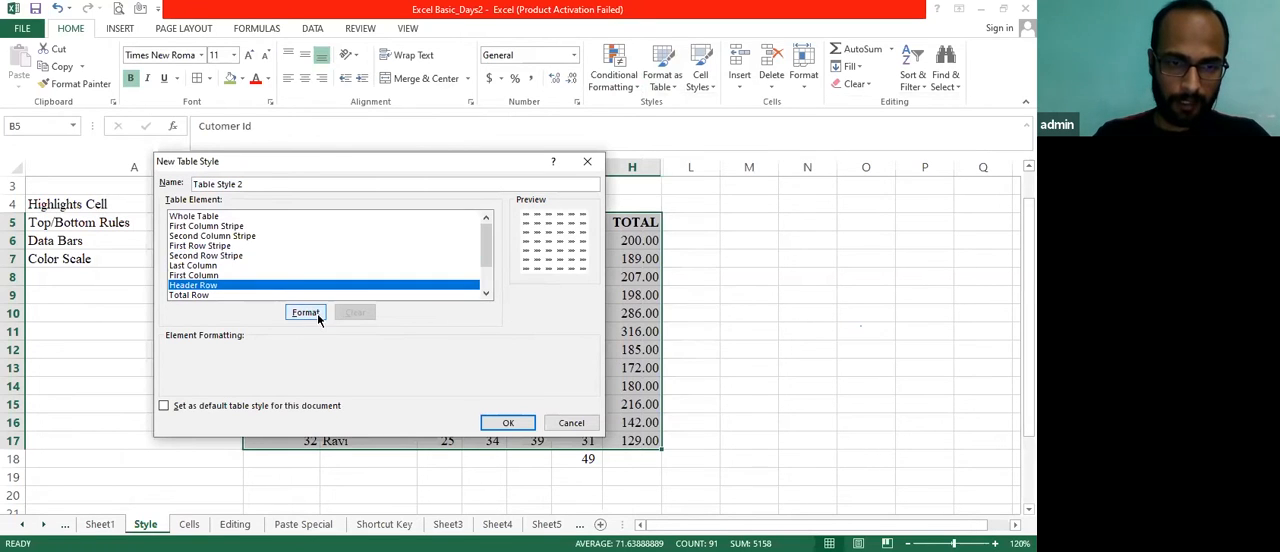
click(316, 314)
click(302, 282)
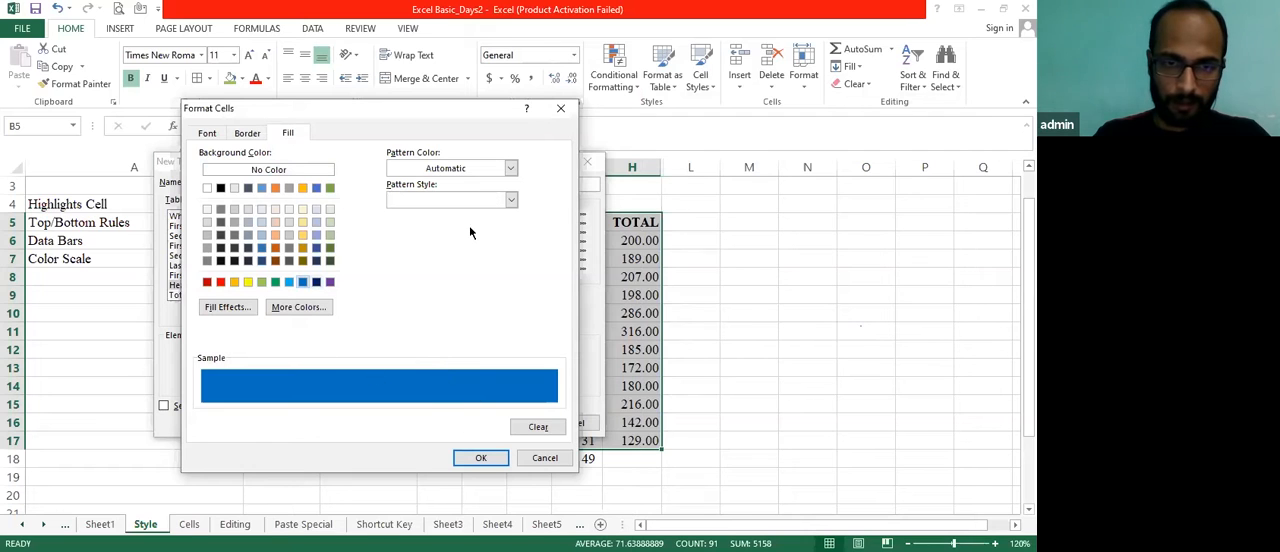
Add a blue pattern color and a pattern style to the header row fill and save the custom table style
click(509, 170)
click(449, 264)
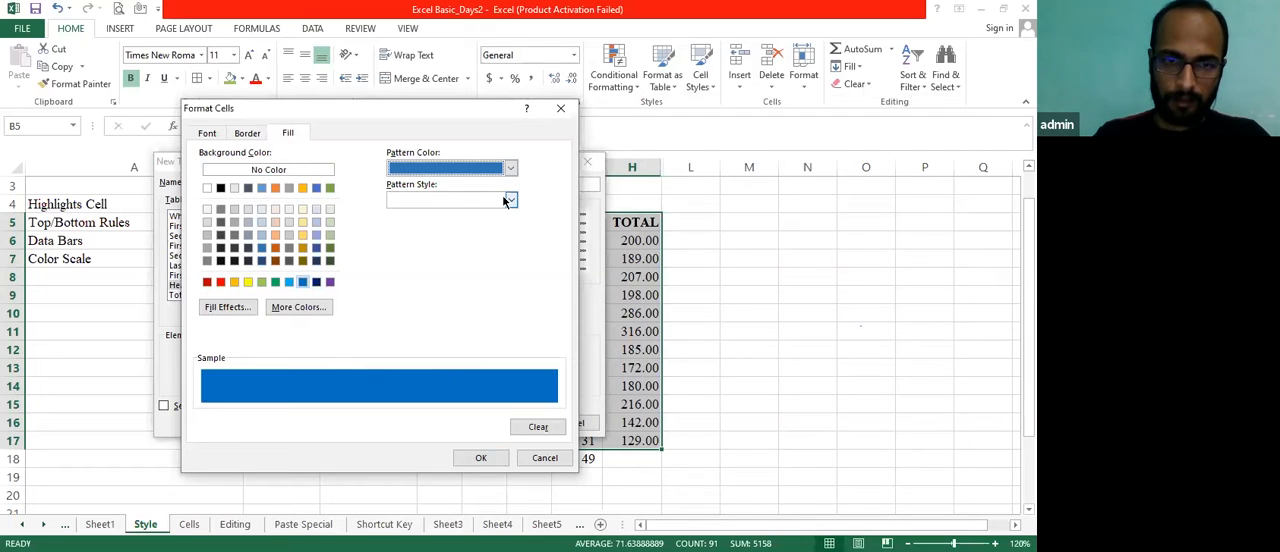
click(508, 200)
click(472, 222)
click(481, 457)
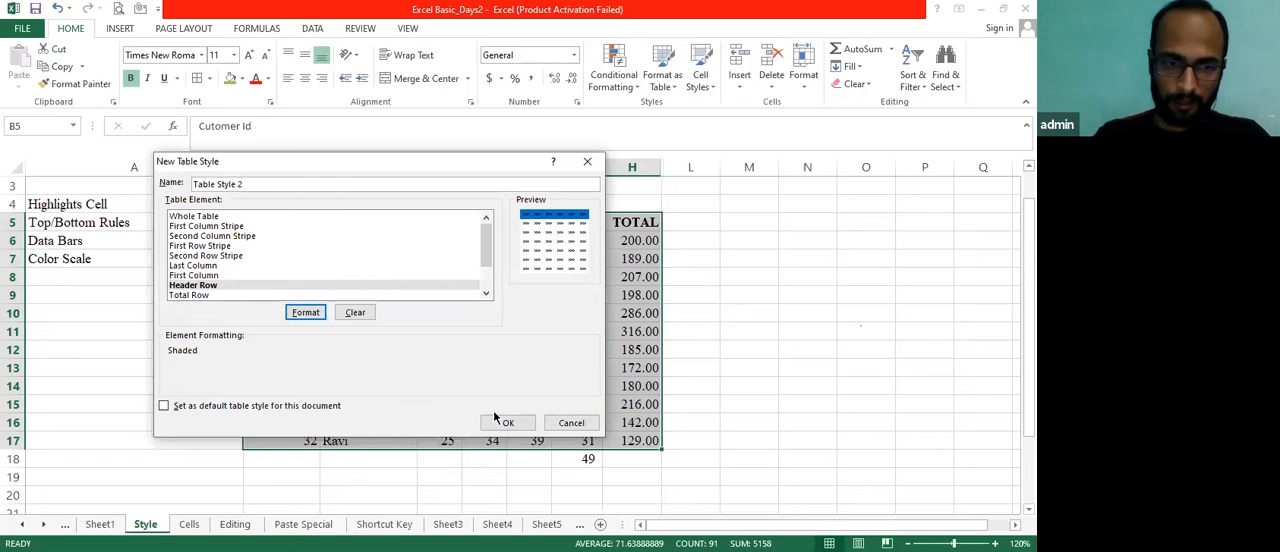
click(507, 427)
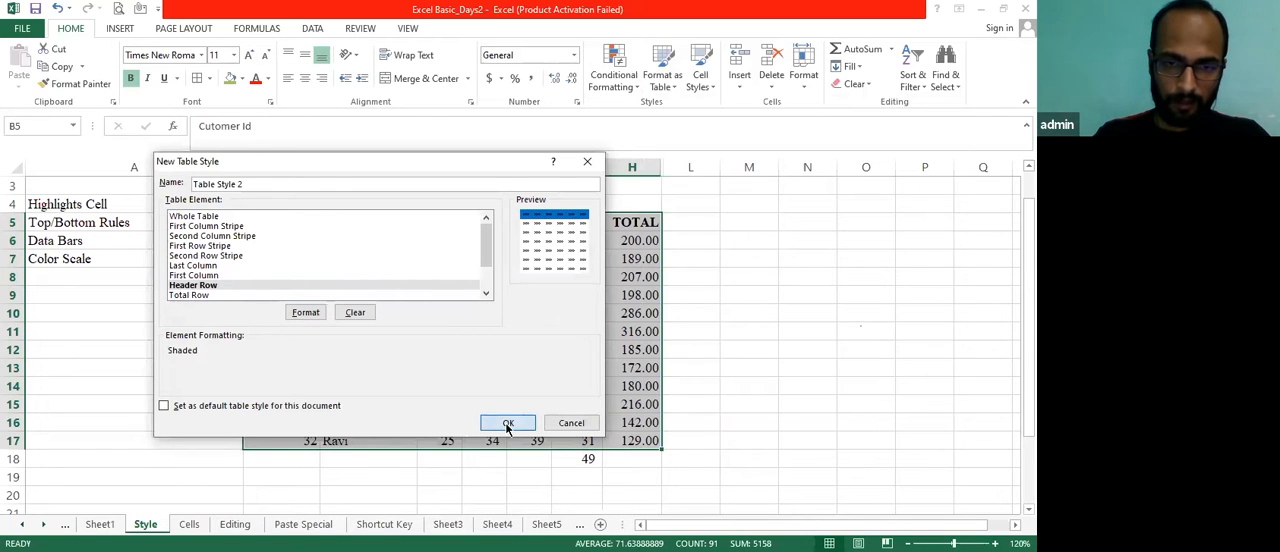
Starting from cell B5, format the range A4:K17 as a table with headers using the light gray style
double_click(493, 369)
click(300, 228)
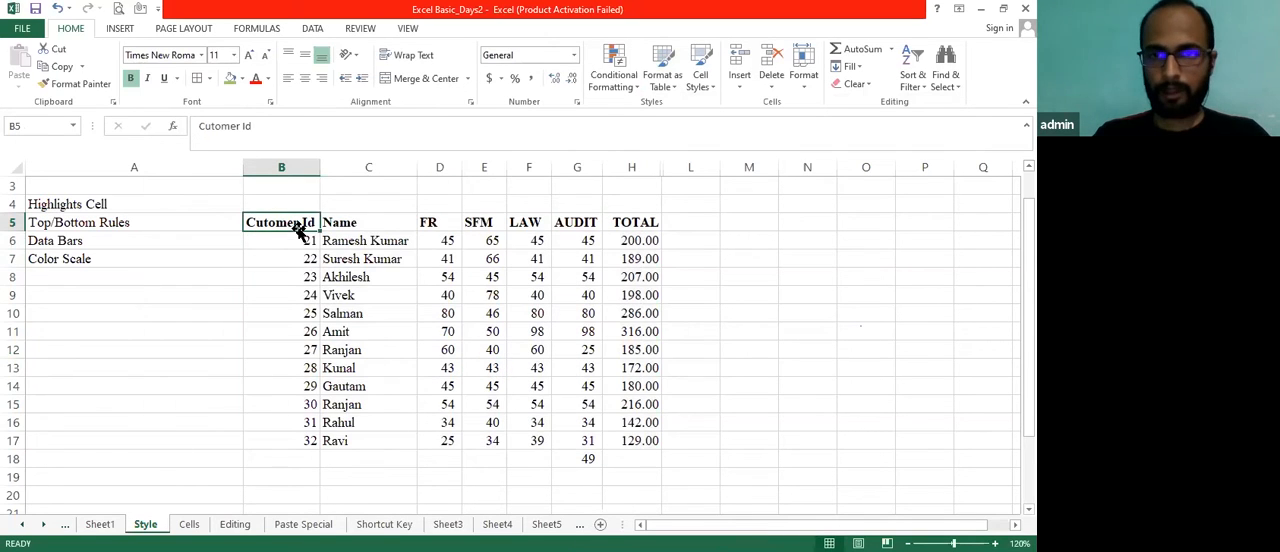
click(677, 90)
click(848, 226)
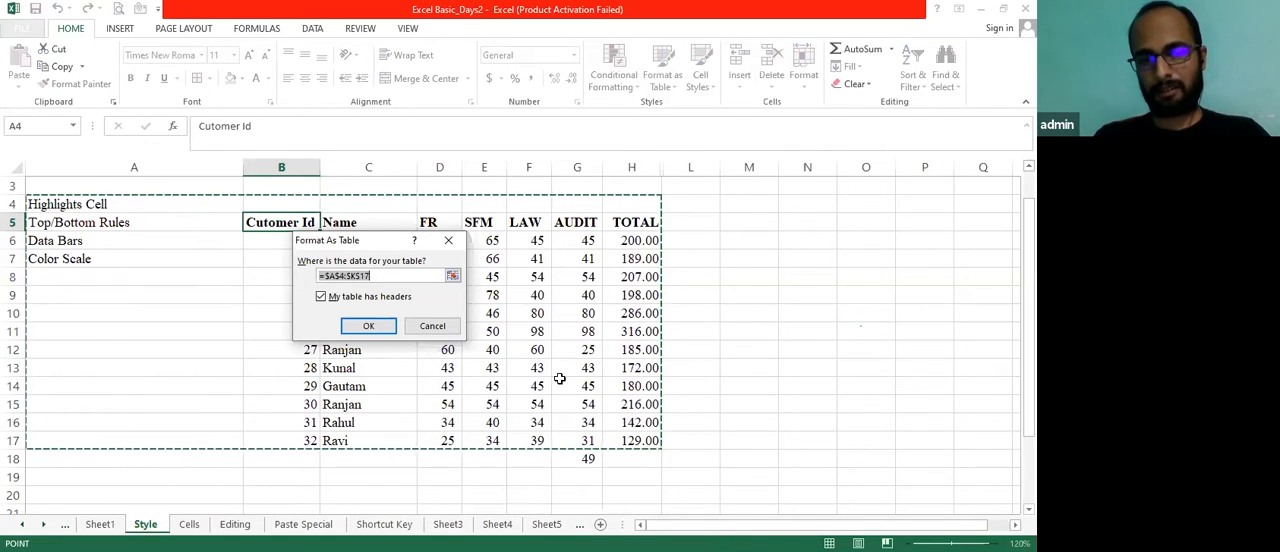
click(369, 326)
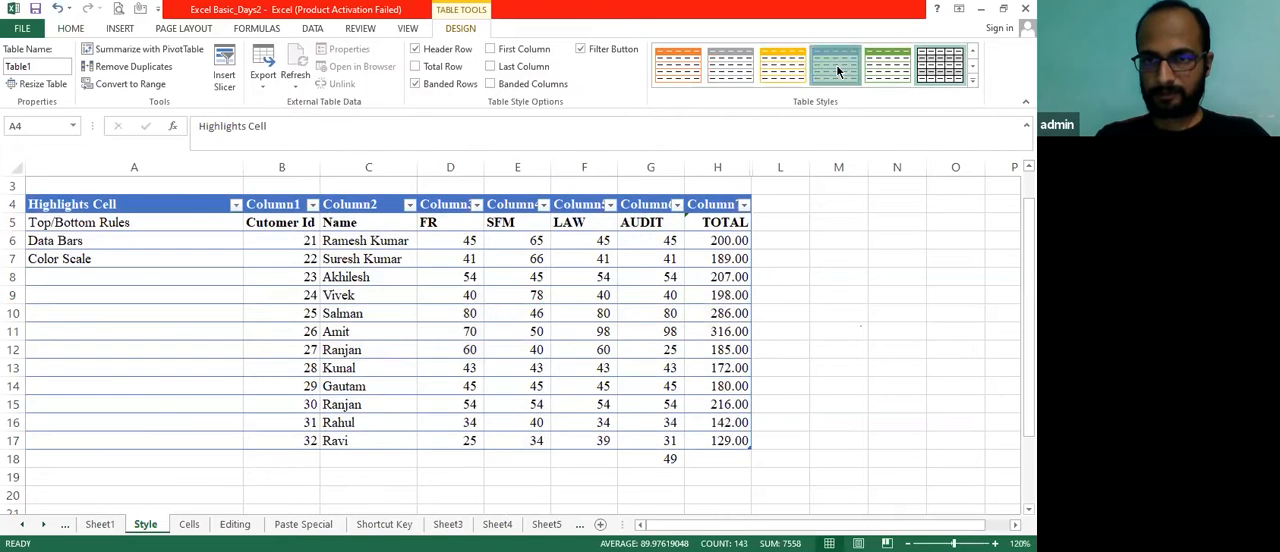
Switch the table to the light orange style with the solid header, and view the full table style gallery
click(678, 65)
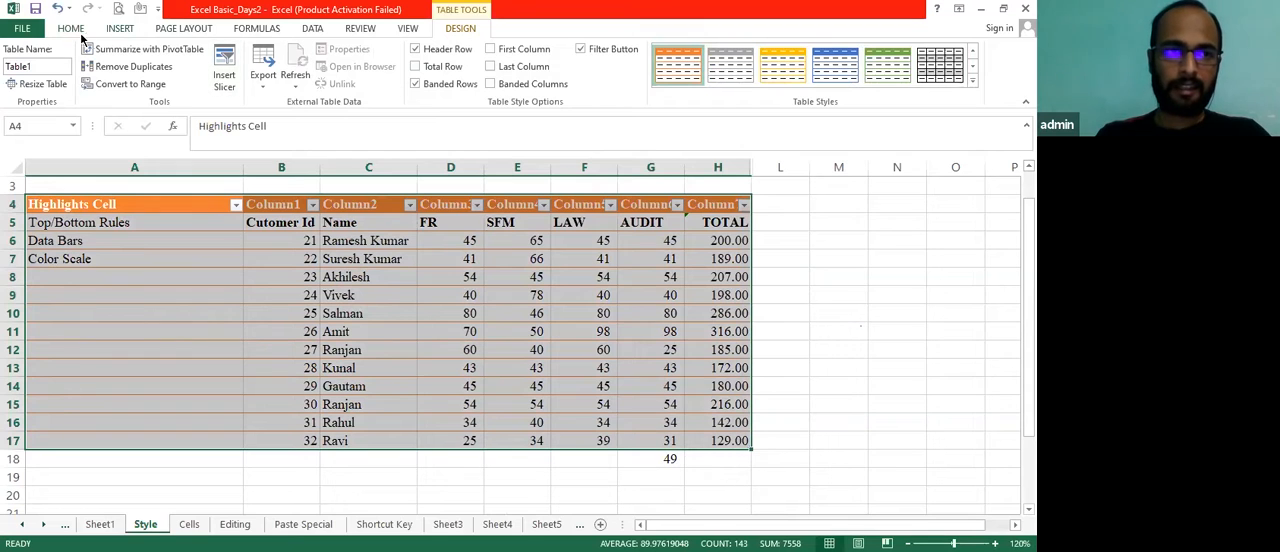
click(72, 28)
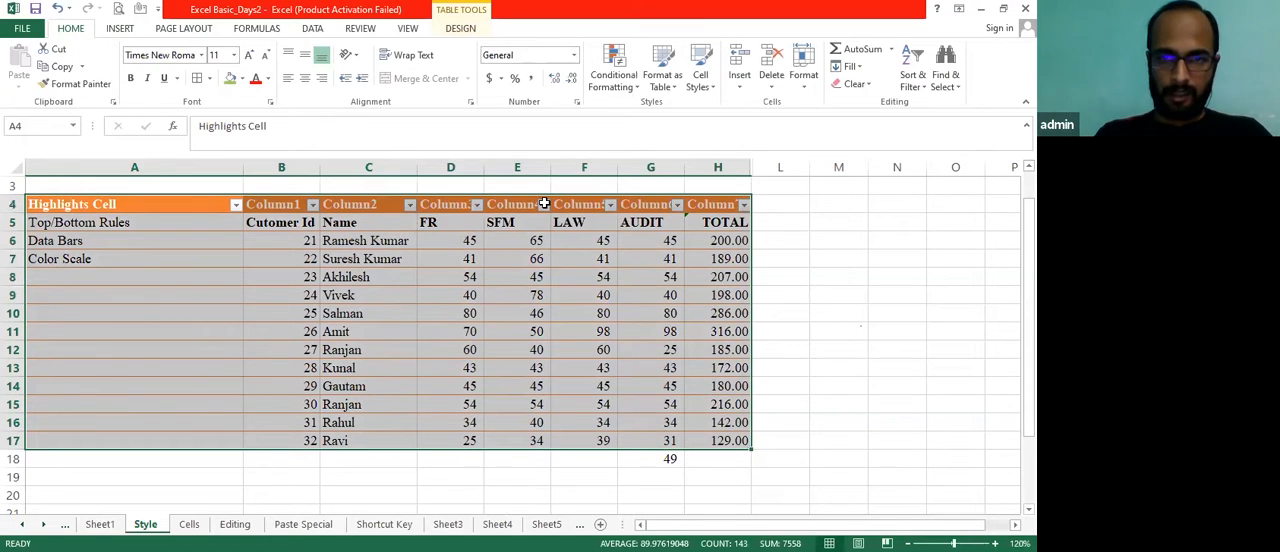
click(675, 90)
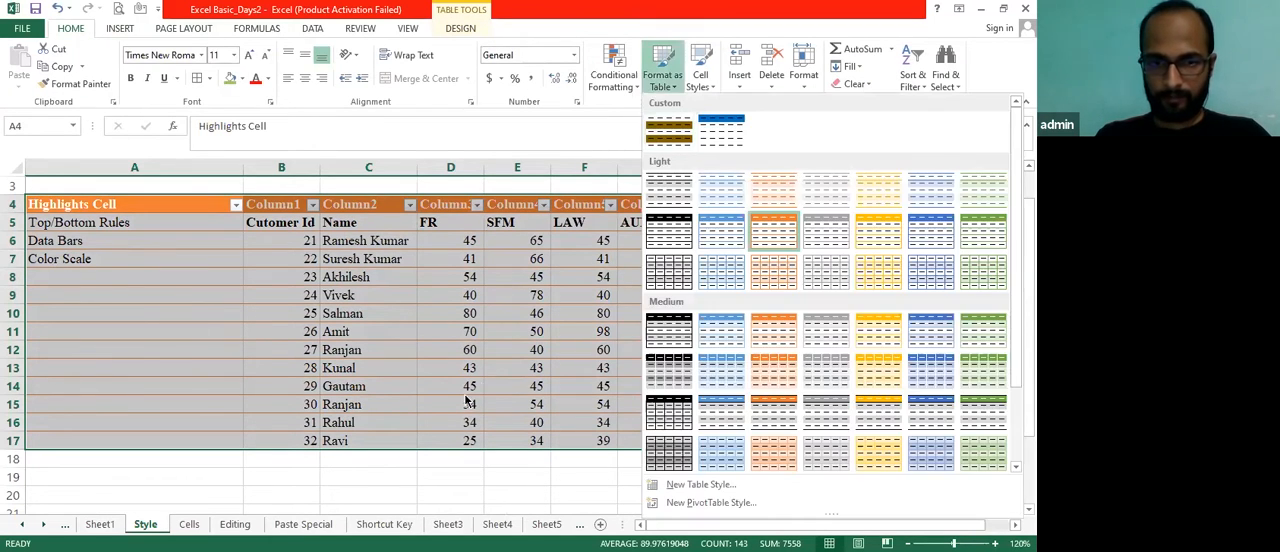
click(394, 465)
Undo the table style changes and the conversion to a table, and return to cell B5
key(ctrl+z)
key(ctrl+z)
key(ctrl+z)
key(ctrl+z)
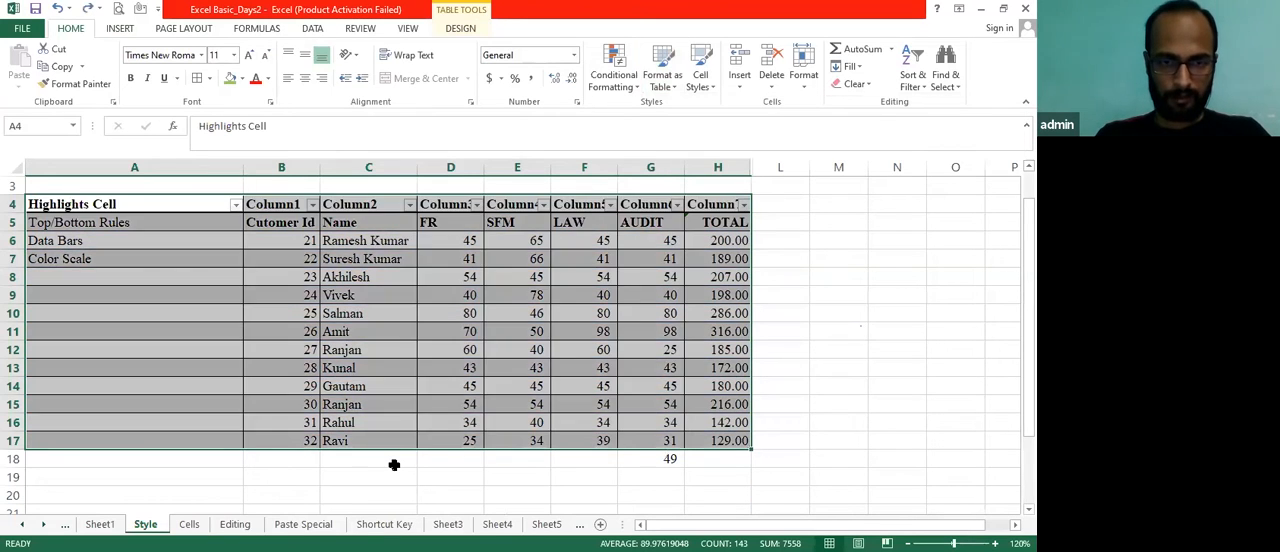
key(ctrl+z)
key(ctrl+z)
key(ctrl+z)
key(ctrl+z)
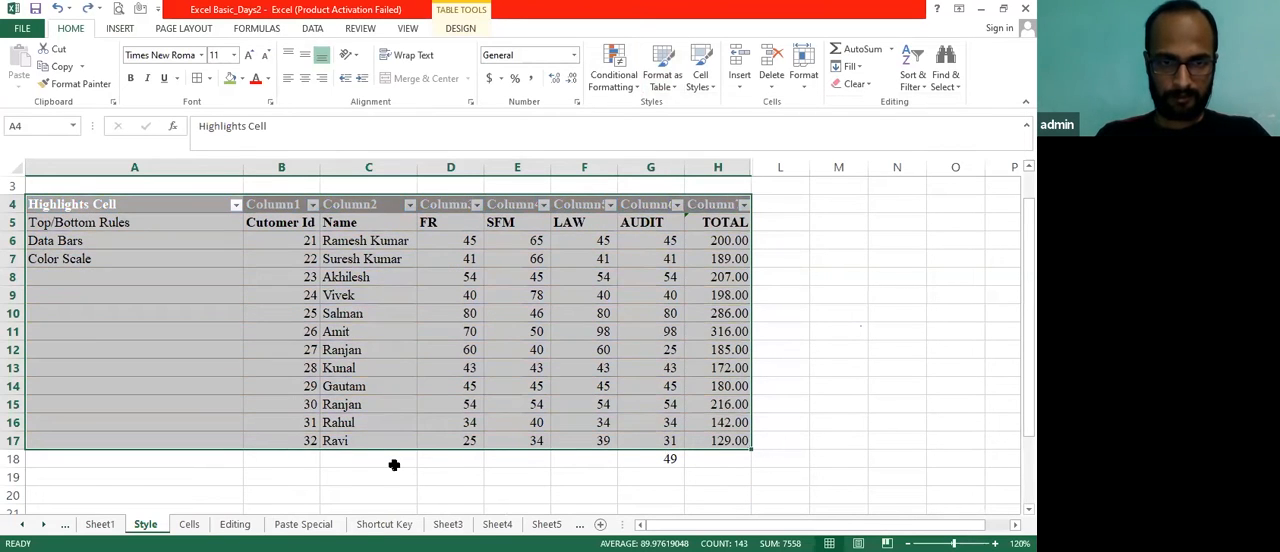
key(Right)
key(Left)
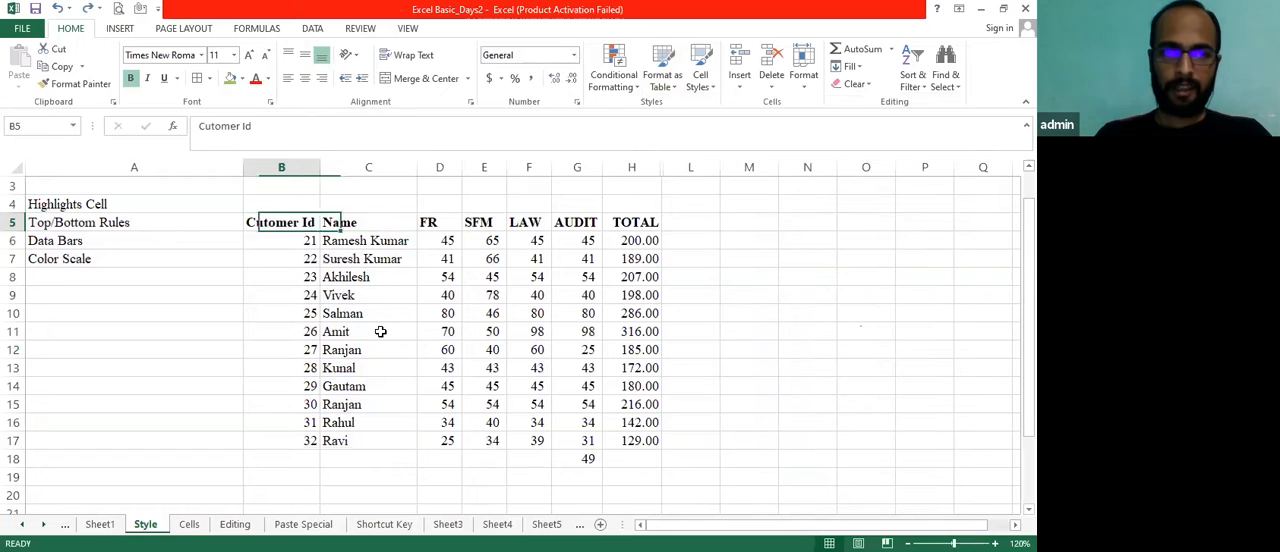
Select the range B5:H17 and apply the Currency cell style to it
key(shift+Right)
key(shift+Right)
key(shift+Right)
key(shift+Down)
key(shift+Down)
key(shift+Down)
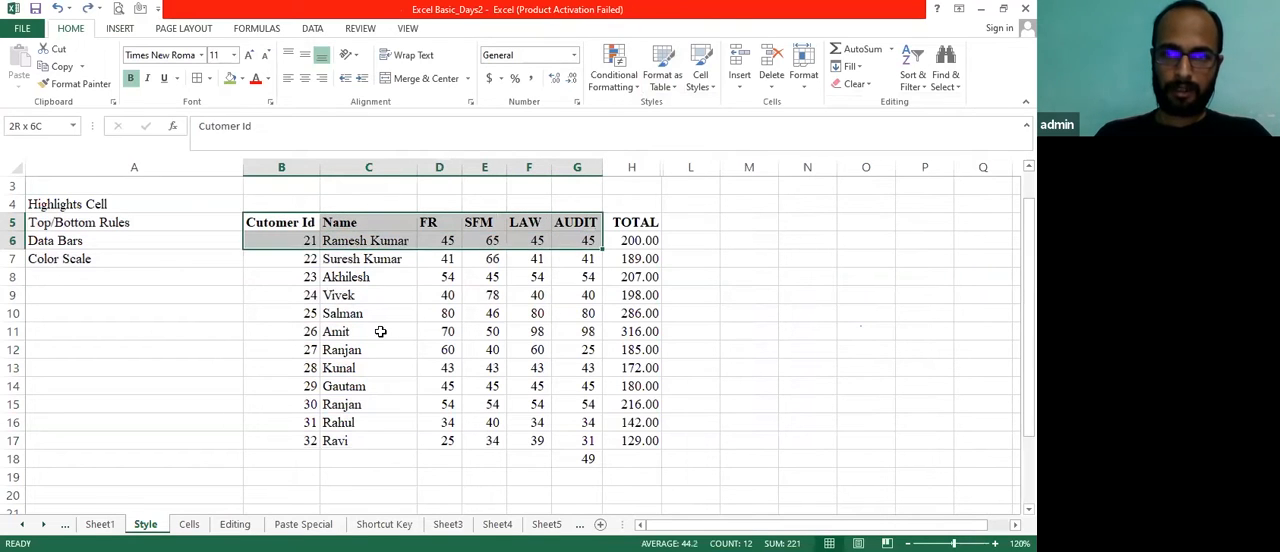
key(shift+Right)
key(shift+Down)
key(shift+Down)
key(shift+Down)
key(shift+Down)
key(shift+Down)
key(shift+Down)
key(shift+Down)
key(shift+Down)
key(shift+Down)
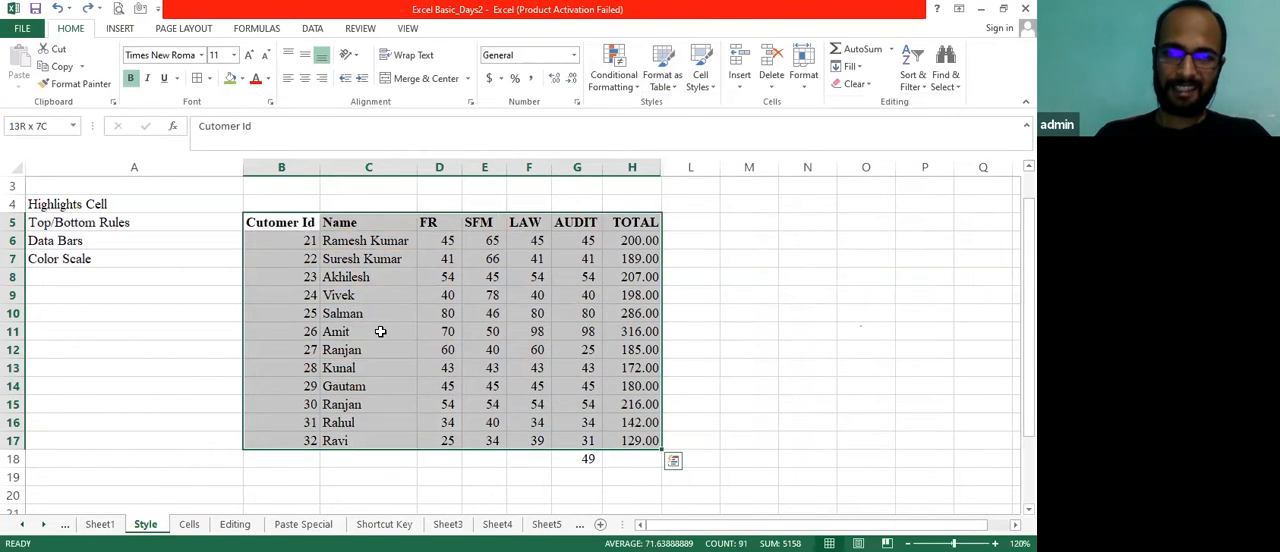
click(710, 88)
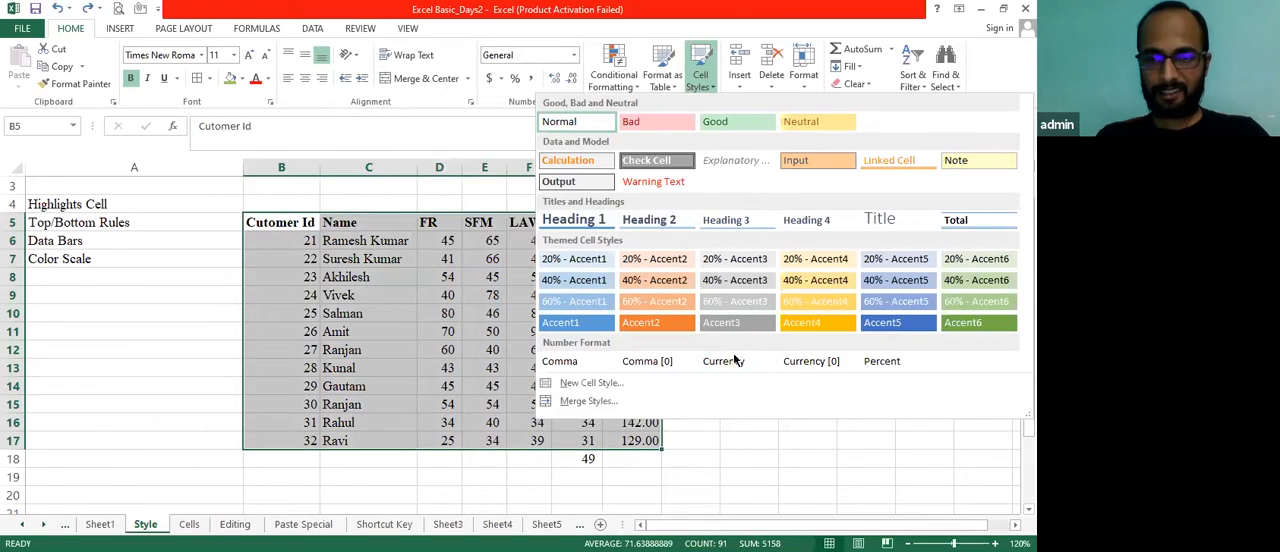
click(725, 366)
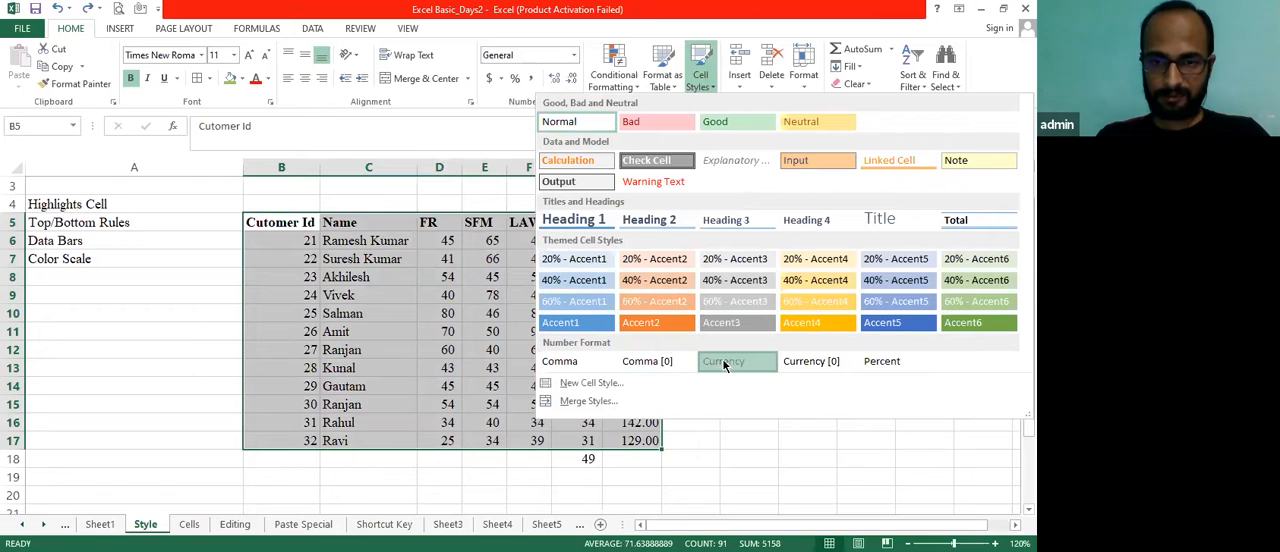
click(540, 312)
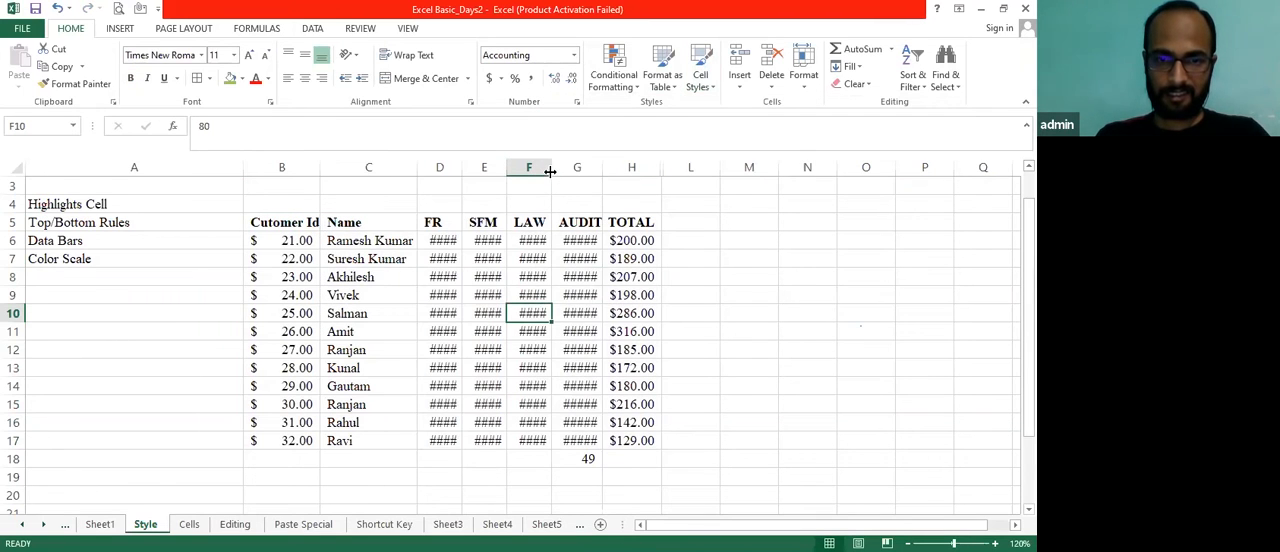
Autofit the widths of columns D through G to their contents
double_click(550, 171)
double_click(506, 169)
double_click(461, 166)
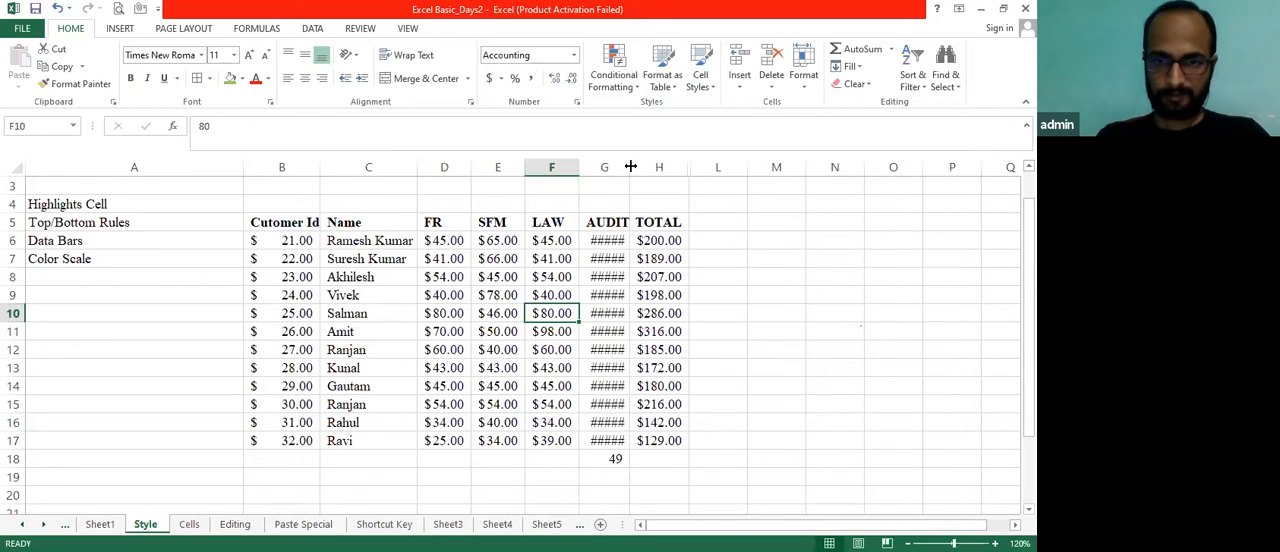
double_click(631, 166)
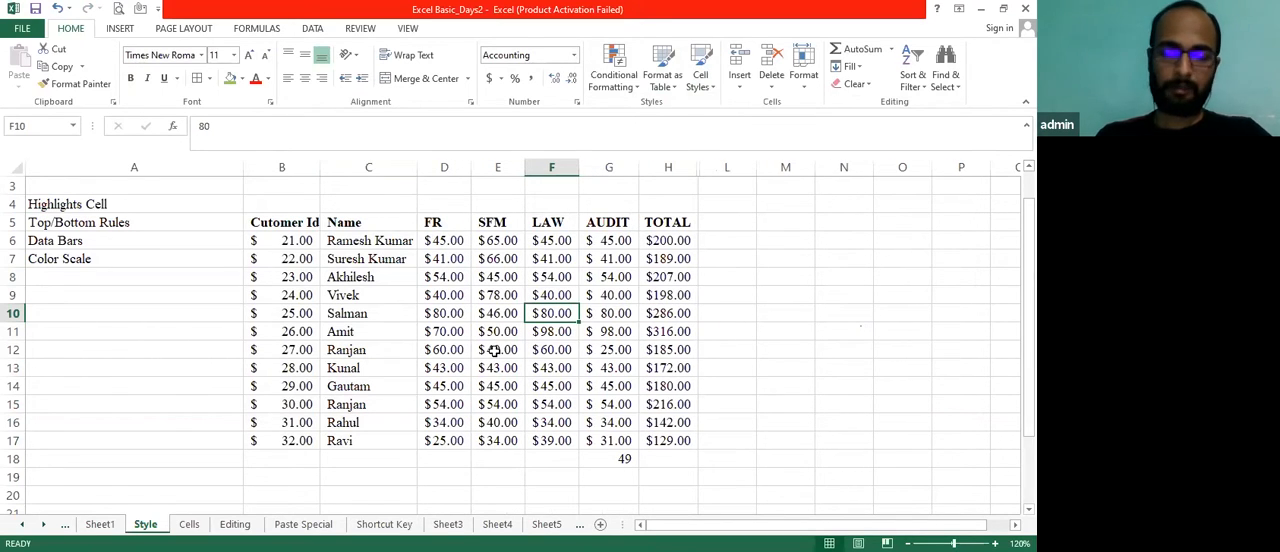
Undo the column width adjustments and the Currency cell style on the marks table
key(ctrl+z)
key(ctrl+z)
key(ctrl+z)
key(ctrl+z)
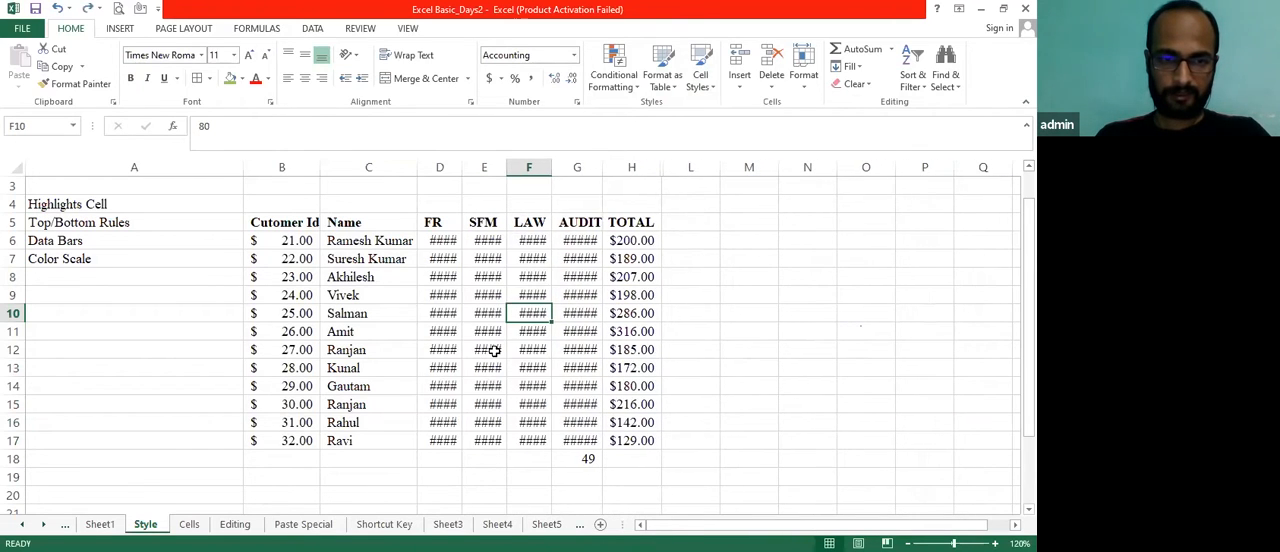
key(ctrl+z)
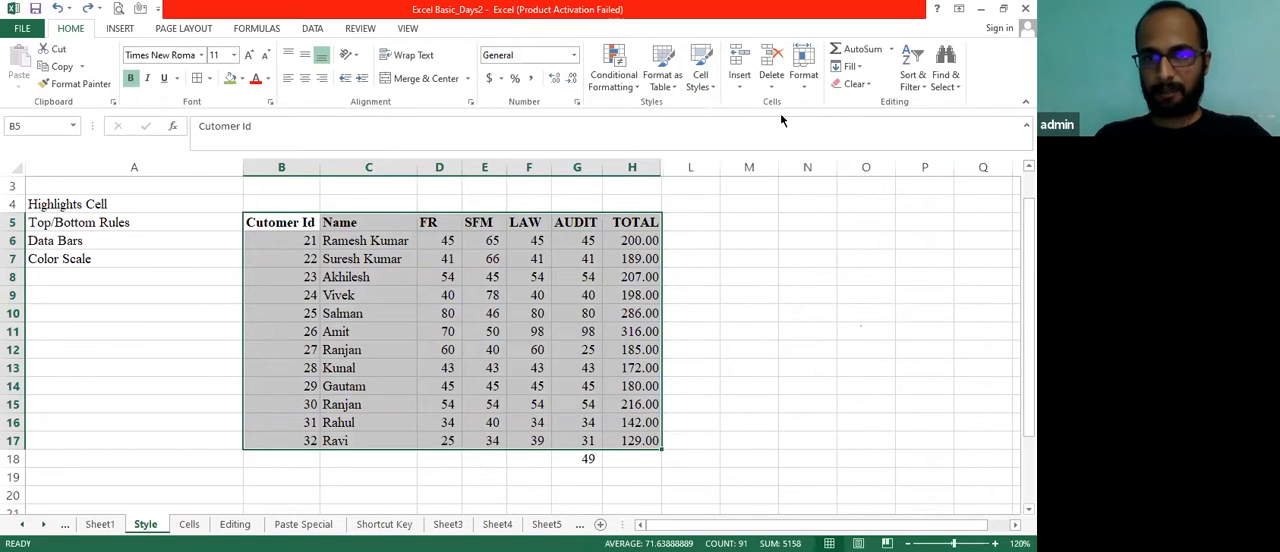
Switch to the Cells worksheet, select the billing table's header row B4:H4, and return to cell B4
click(189, 524)
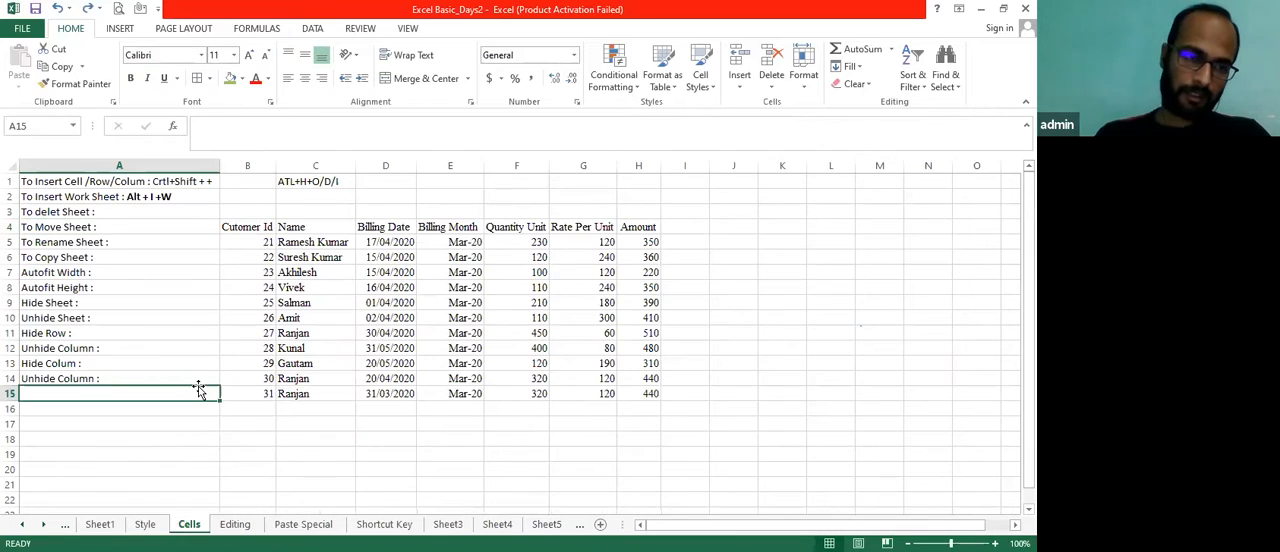
key(shift+Right)
key(shift+Right)
key(shift+Right)
key(shift+Right)
key(shift+Right)
key(shift+Right)
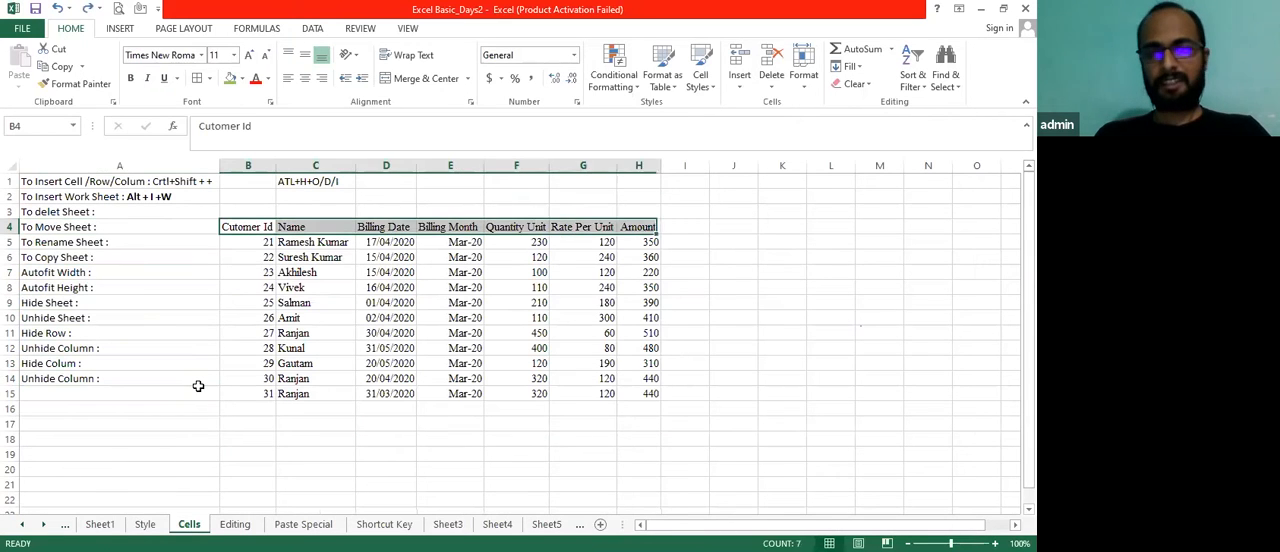
key(Right)
key(Down)
key(Up)
key(Up)
key(Down)
key(Left)
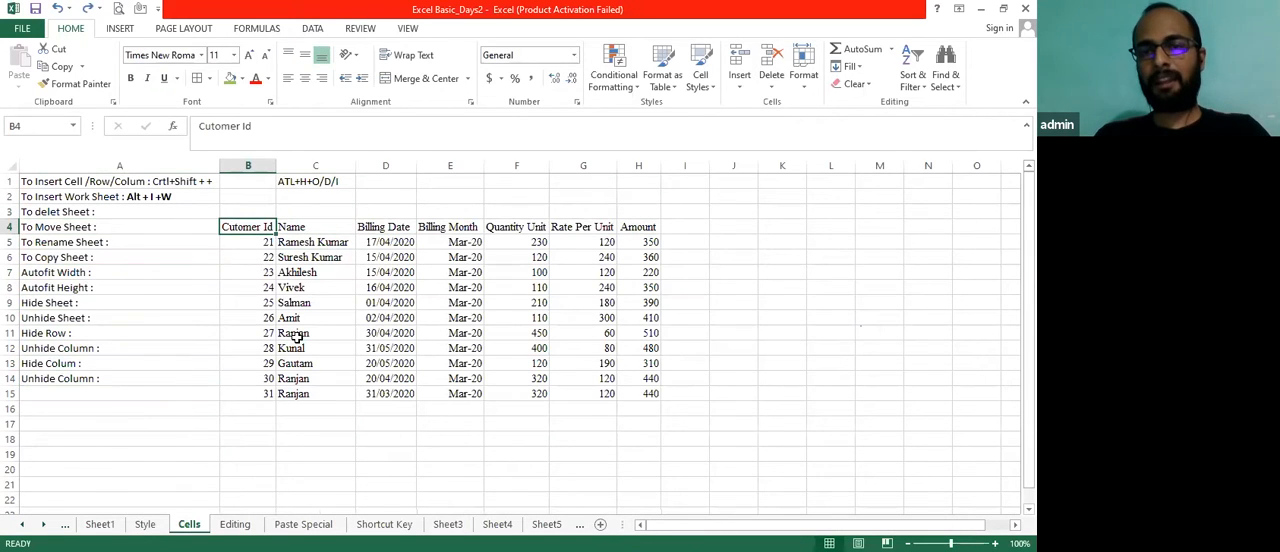
Insert an entire column at cell D6, before the Billing Date column
key(Right)
key(Down)
key(Down)
key(Right)
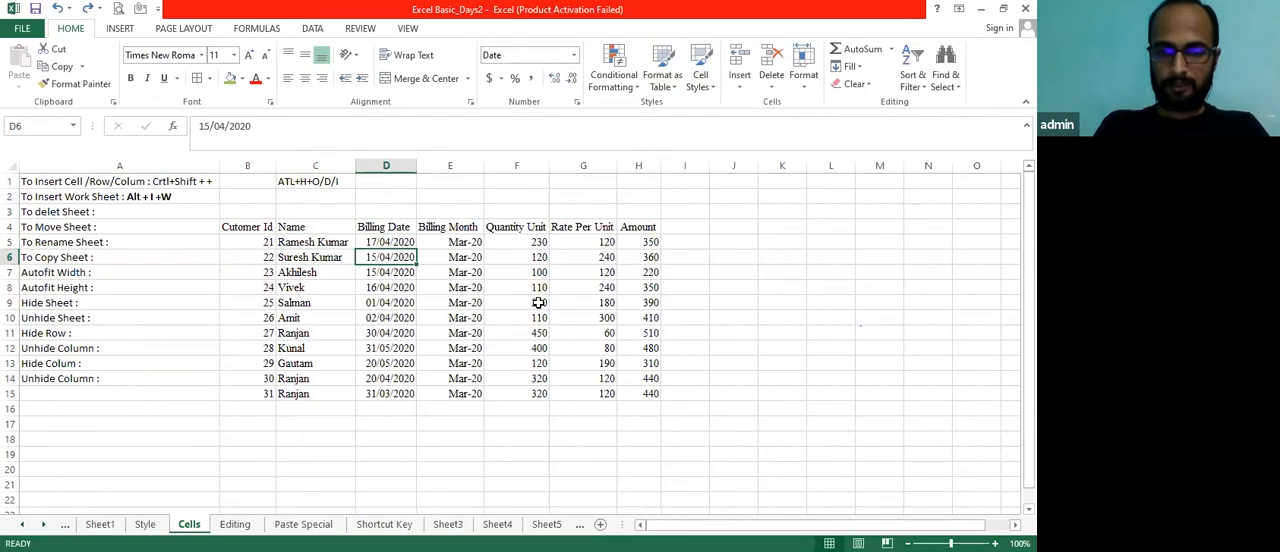
key(ctrl+shift+plus)
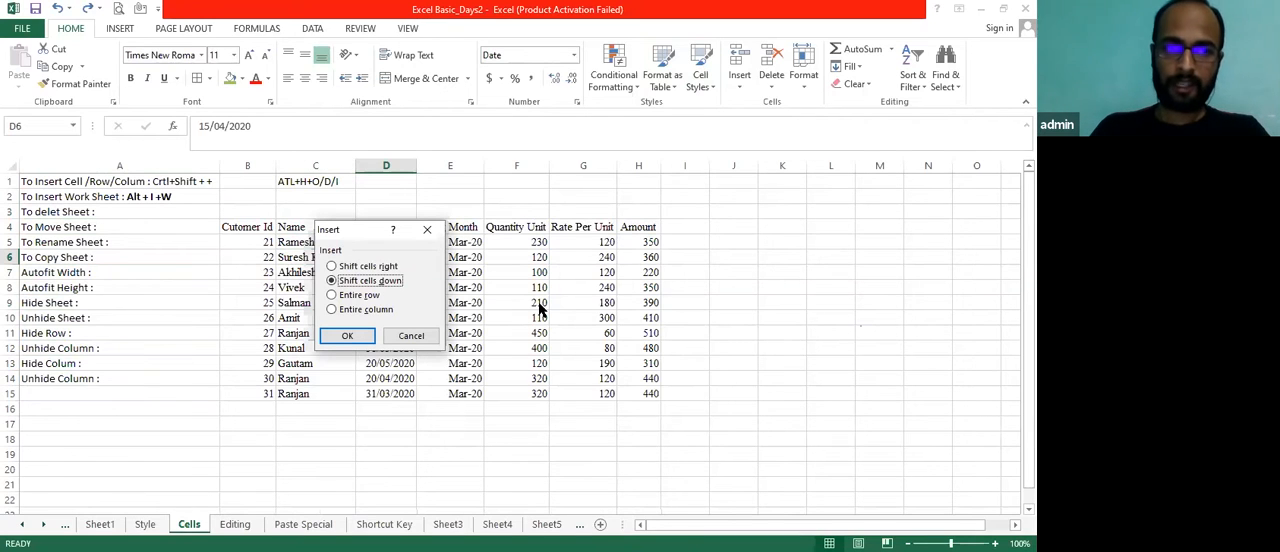
key(Up)
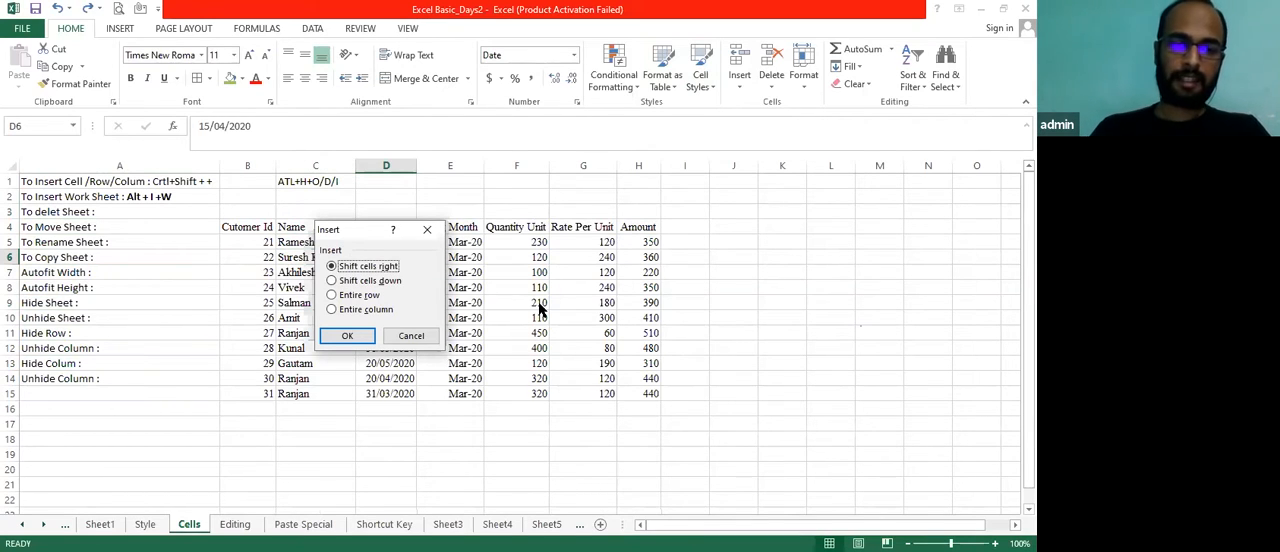
key(Down)
key(Down)
key(Up)
key(Down)
key(Down)
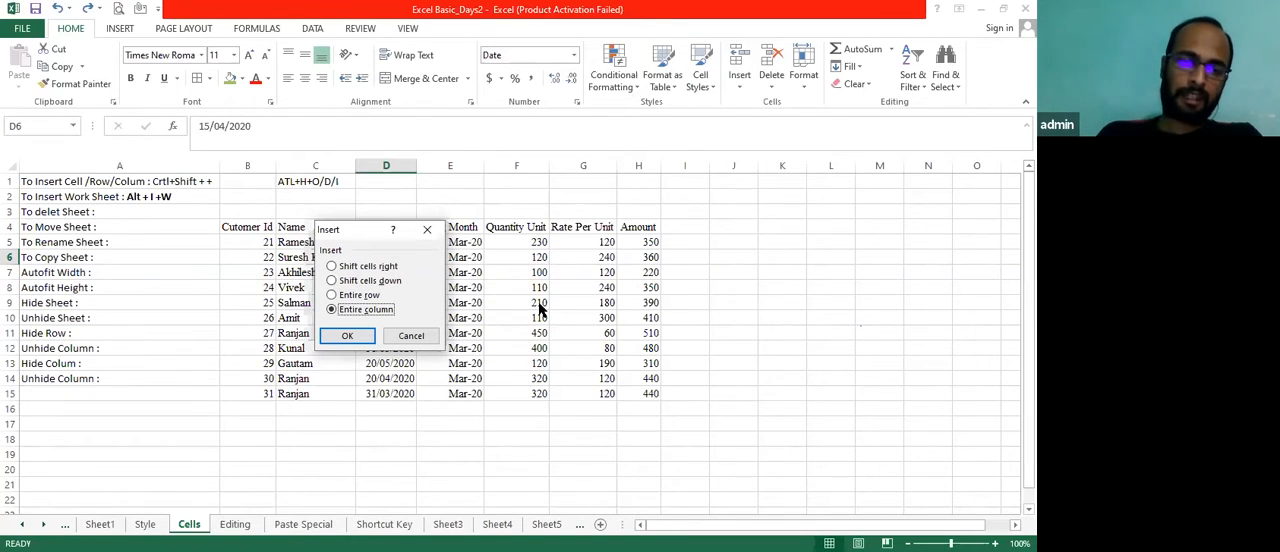
key(Return)
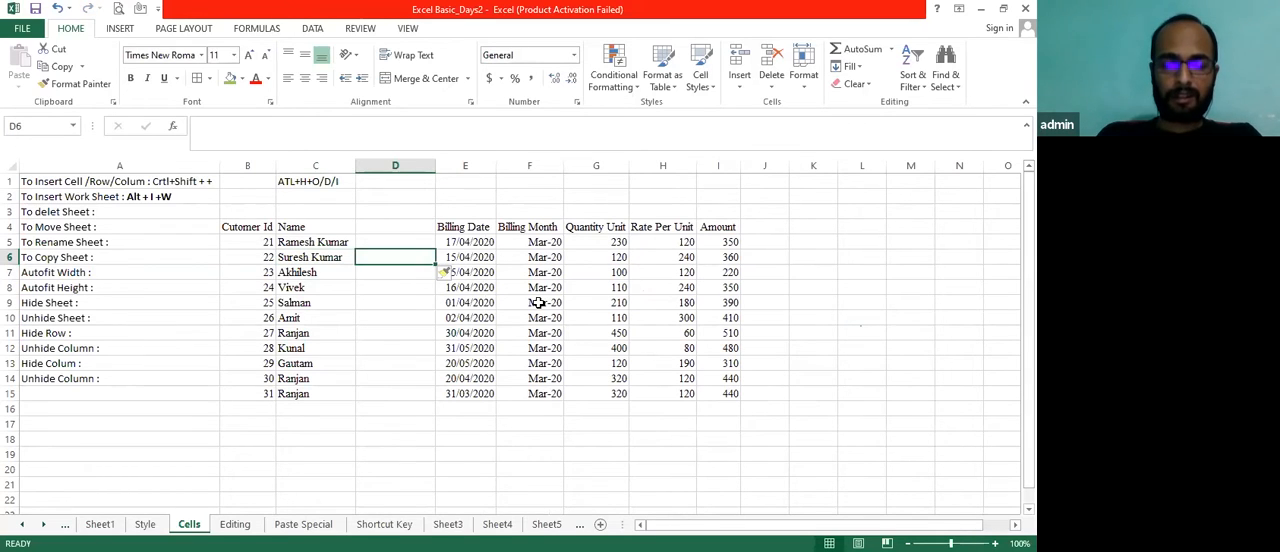
Undo the column insertion before Billing Date
key(Left)
key(Right)
key(ctrl+z)
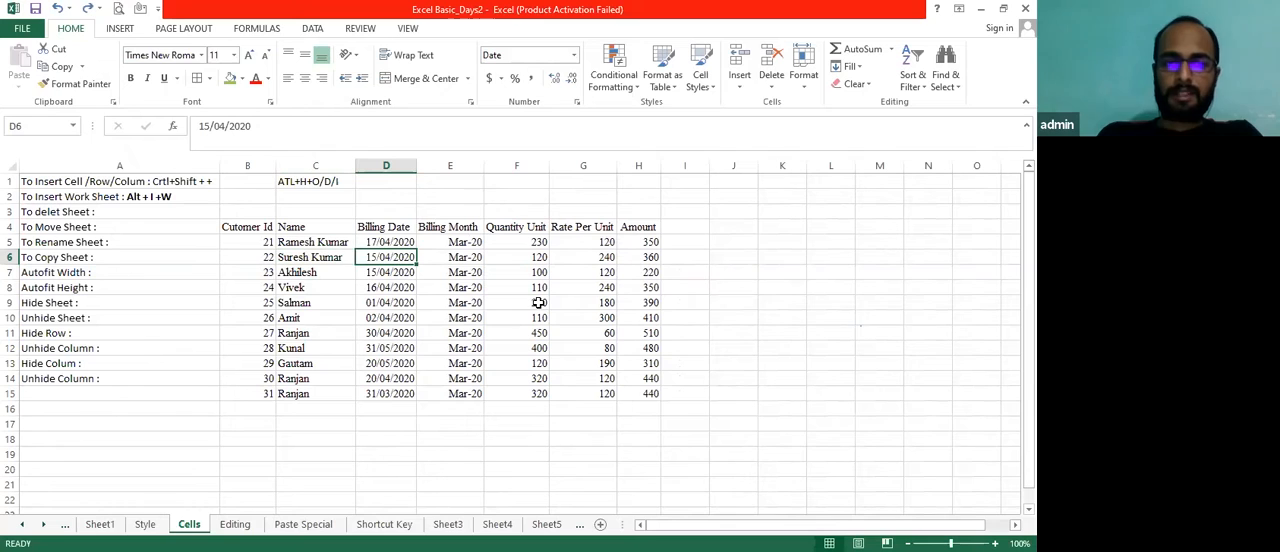
Repeat the entire column insertion at cell D6 with the insert shortcut
key(ctrl+shift+plus)
key(Down)
key(Down)
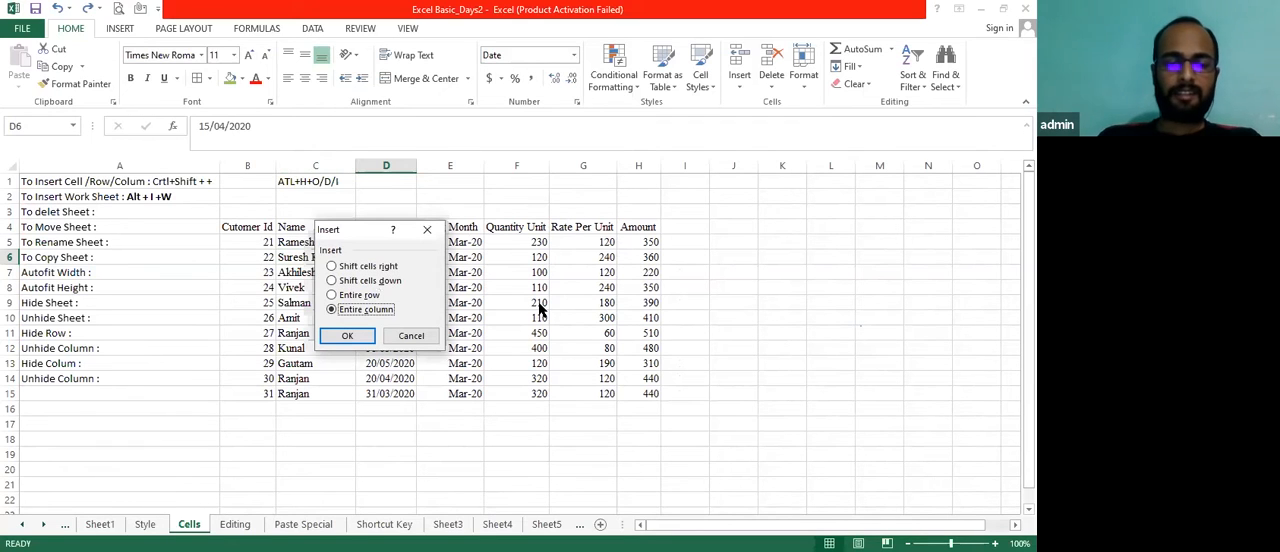
key(Return)
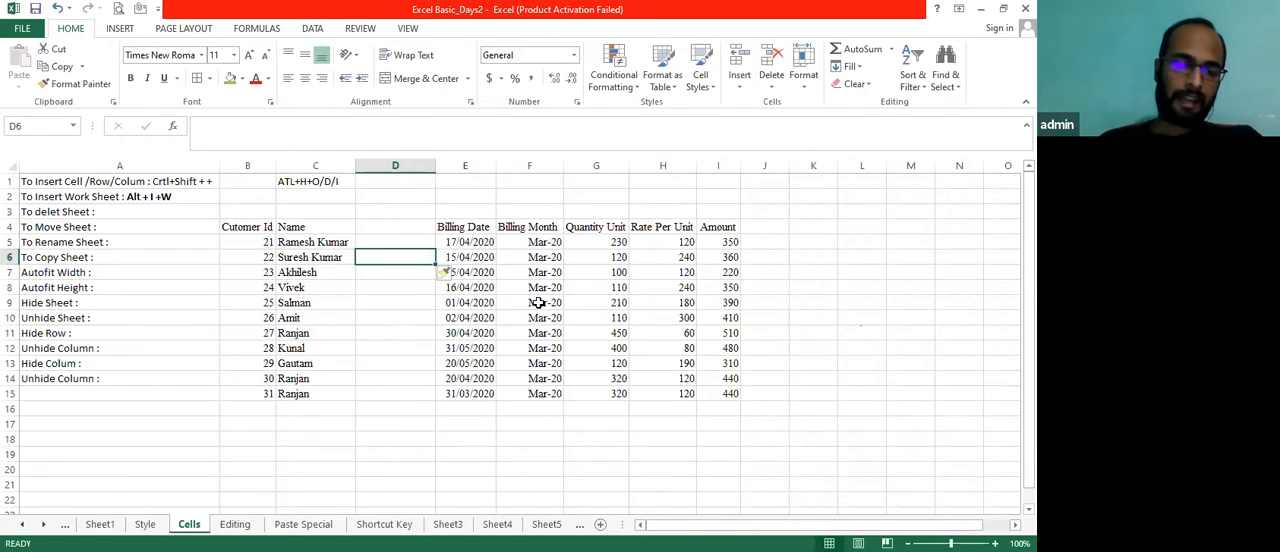
Undo the repeated column insertion and go to cell A3 in the shortcut notes
key(ctrl+z)
key(Left)
key(Left)
key(Left)
key(Up)
key(Up)
key(Up)
key(Up)
key(Up)
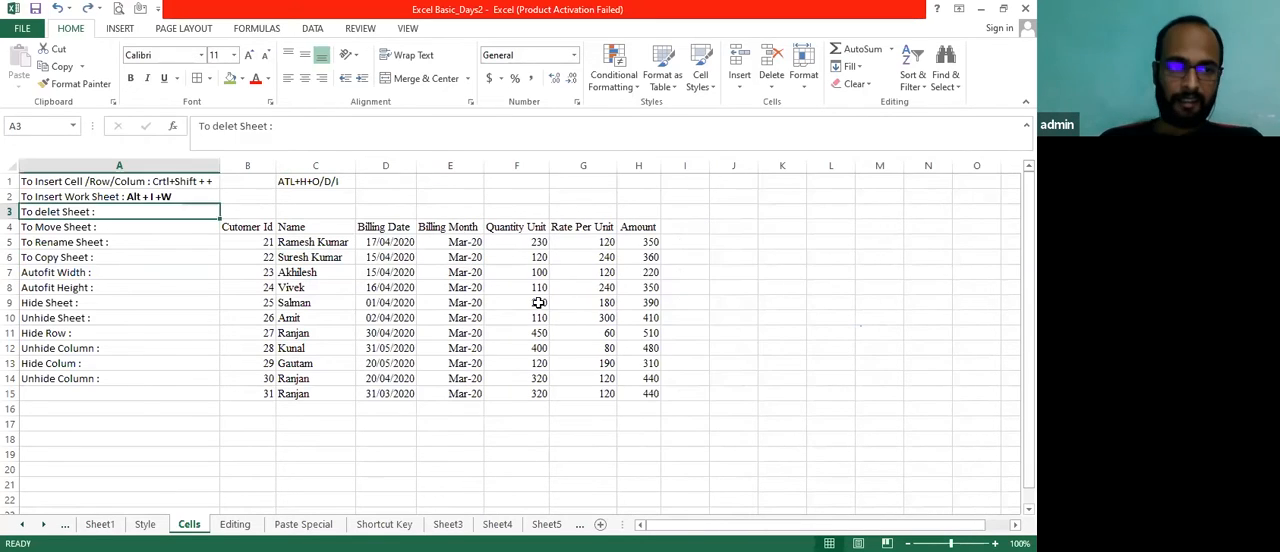
key(Down)
key(Up)
key(Down)
key(Down)
key(Down)
key(Down)
key(Down)
key(Down)
key(Down)
key(Up)
key(Up)
key(Up)
key(Up)
key(Up)
key(Up)
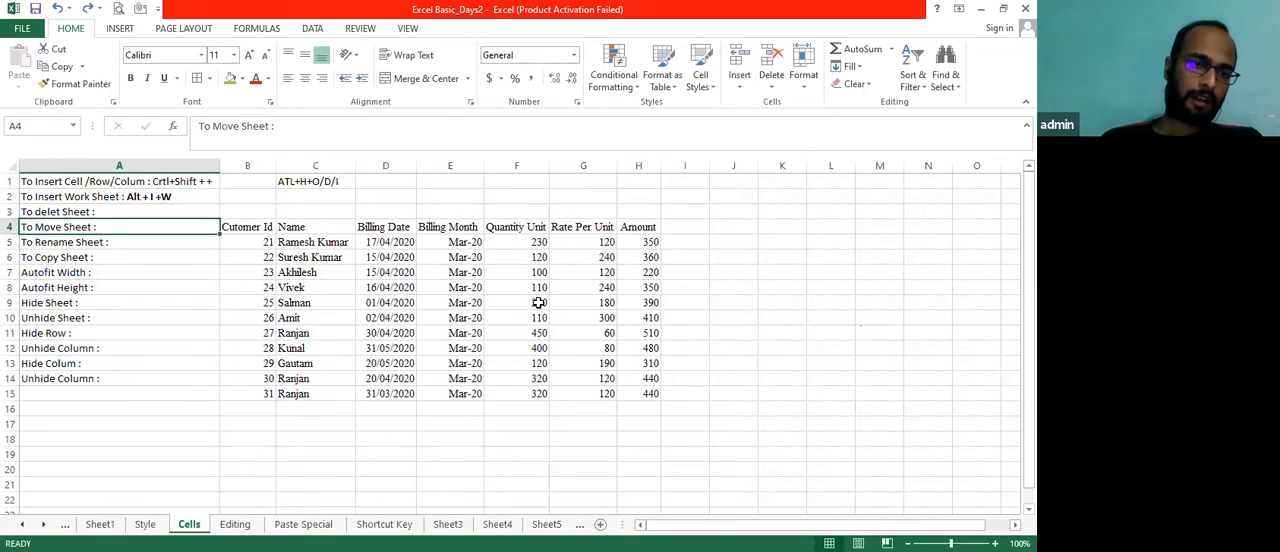
key(Down)
key(Up)
key(Up)
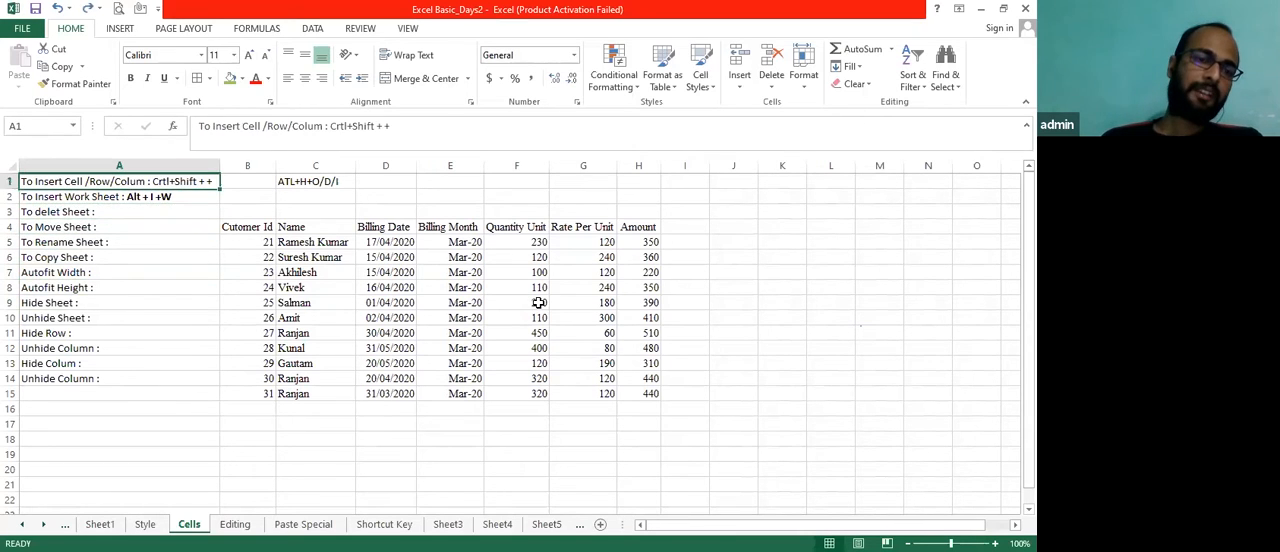
key(Down)
key(Up)
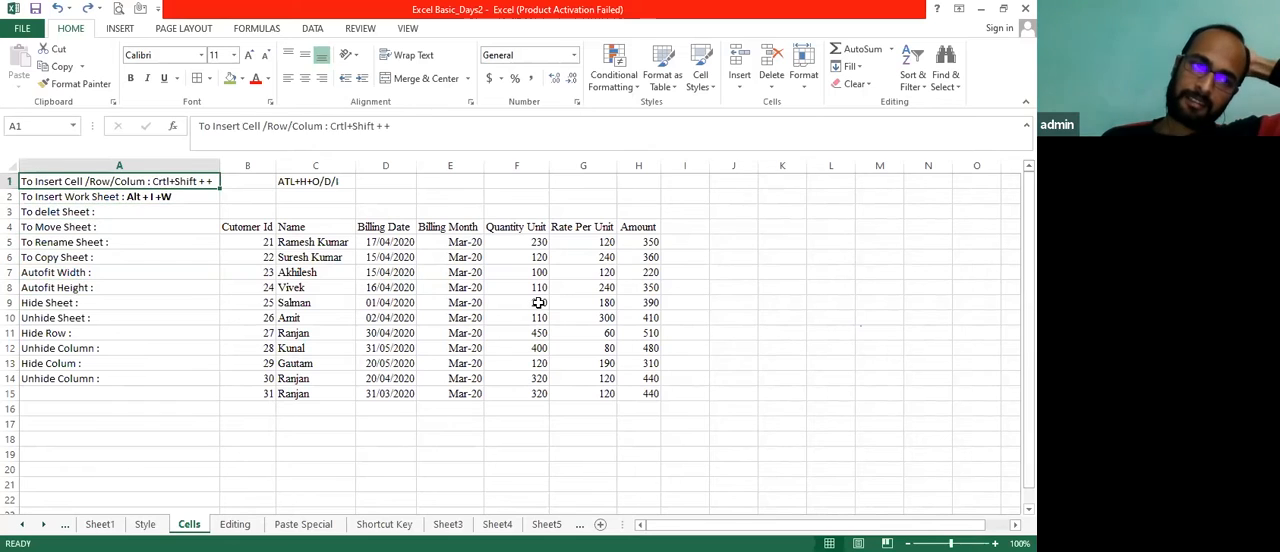
key(Right)
key(Left)
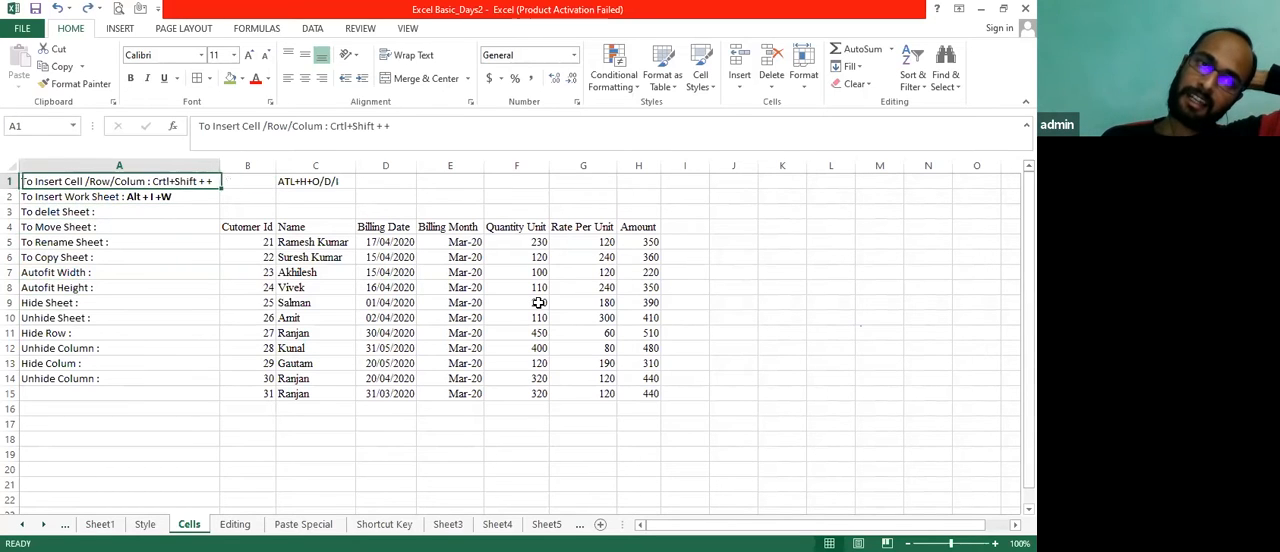
View the cell insertion options for Billing Date cell D7 without inserting anything
key(Right)
key(Down)
key(Down)
key(Down)
key(Down)
key(Right)
key(Right)
key(Down)
key(Down)
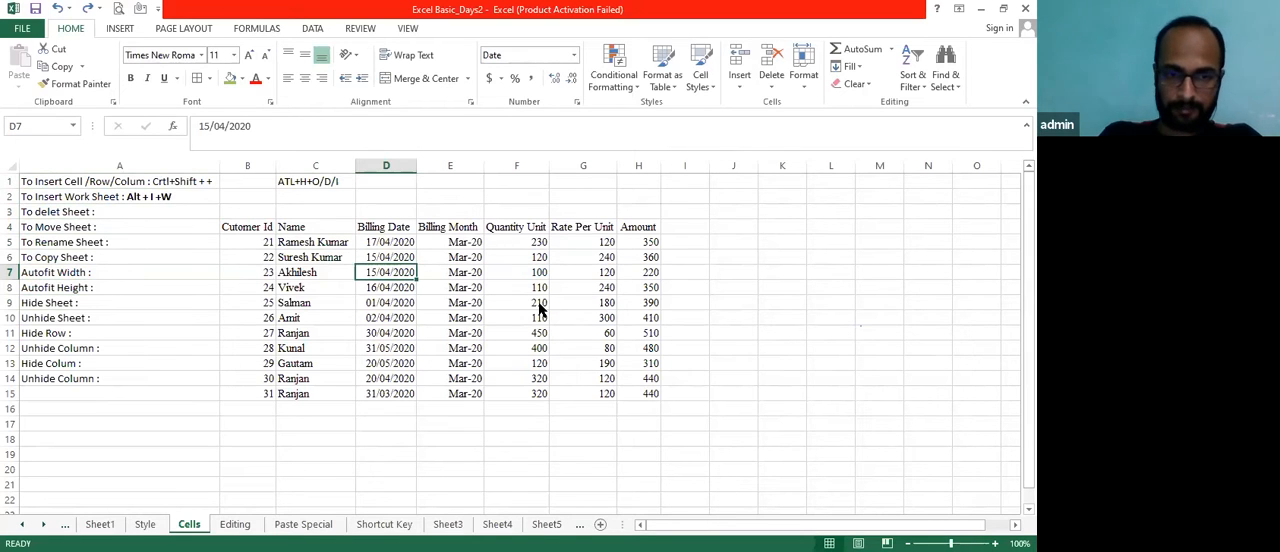
key(ctrl+shift+plus)
key(Escape)
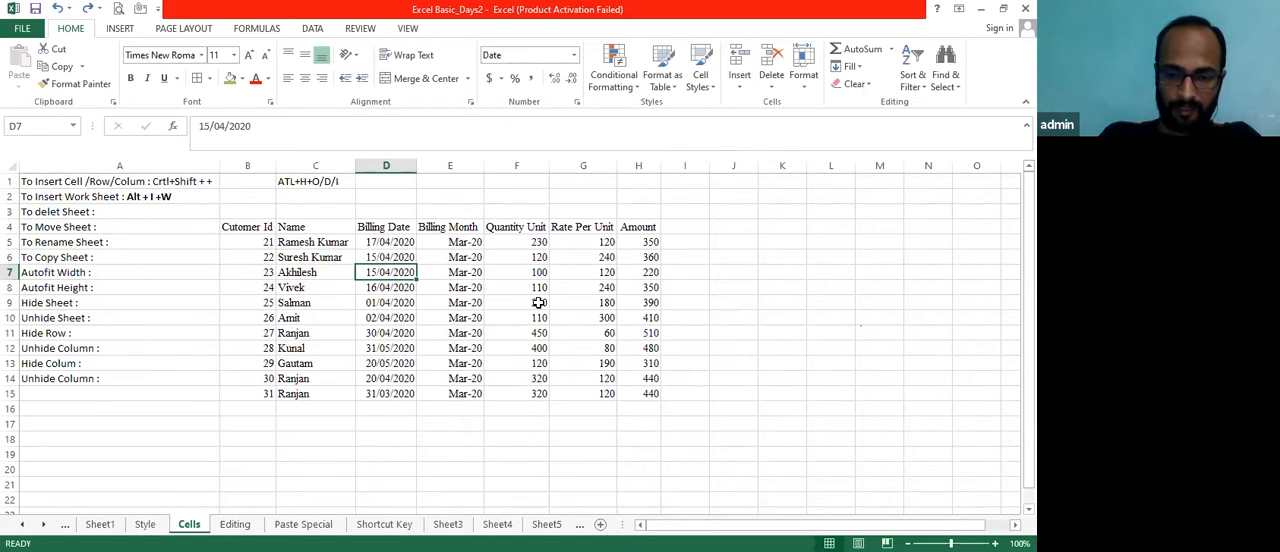
key(ctrl+shift+plus)
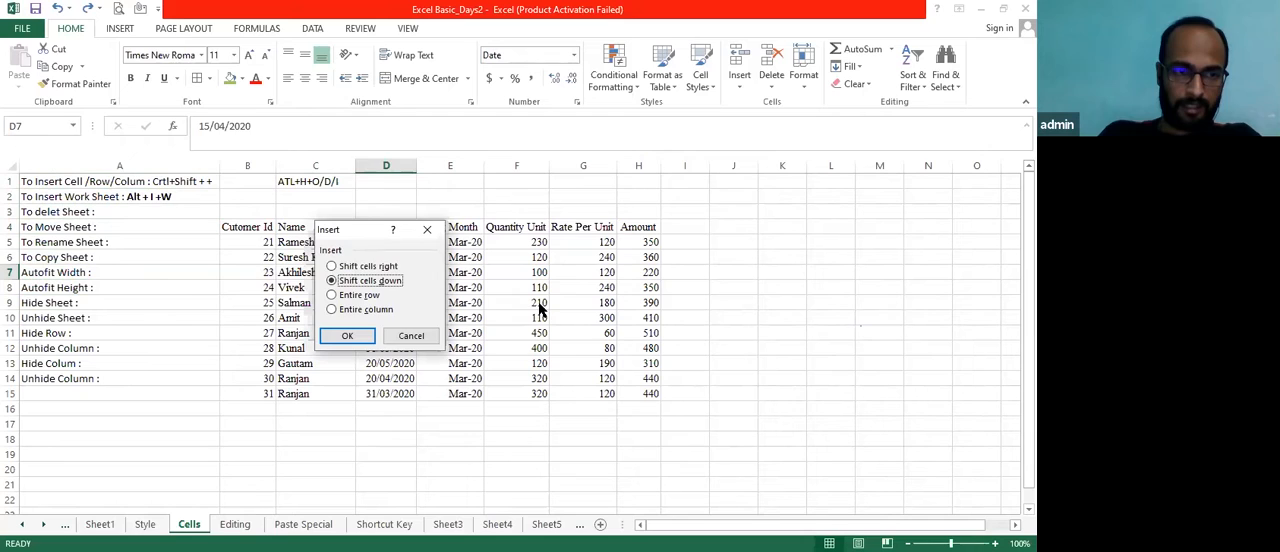
key(Escape)
Fill cell A3 in the shortcut notes with green and undo the fill
key(Home)
key(Up)
key(Up)
key(Up)
key(Up)
key(Right)
key(Right)
key(Left)
key(Left)
key(Right)
key(Right)
key(Down)
key(Left)
key(Left)
key(Up)
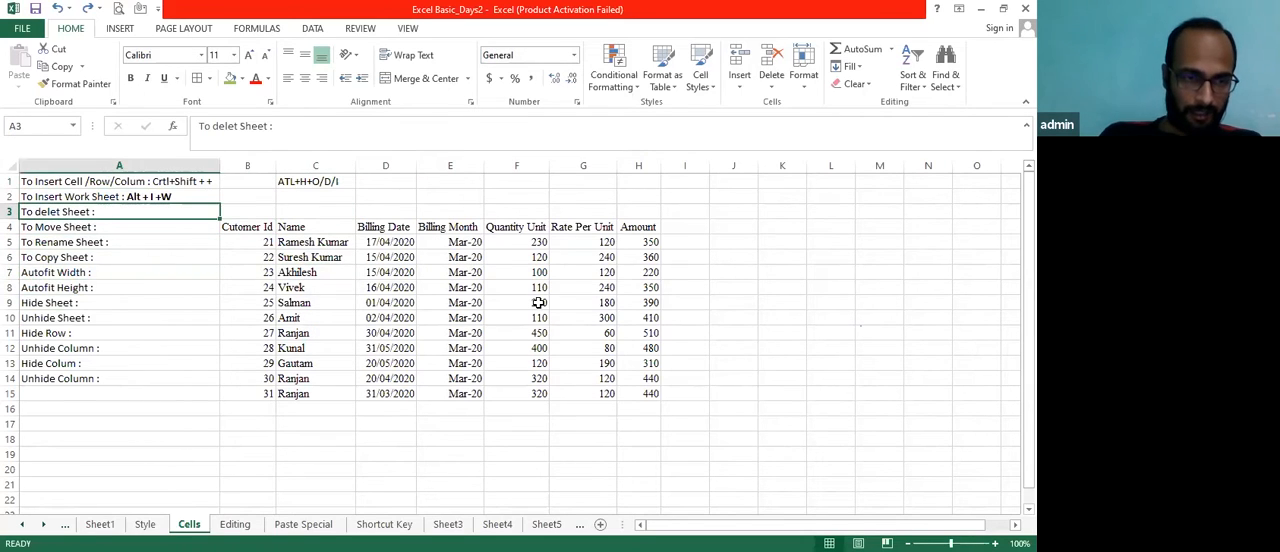
click(230, 84)
key(Down)
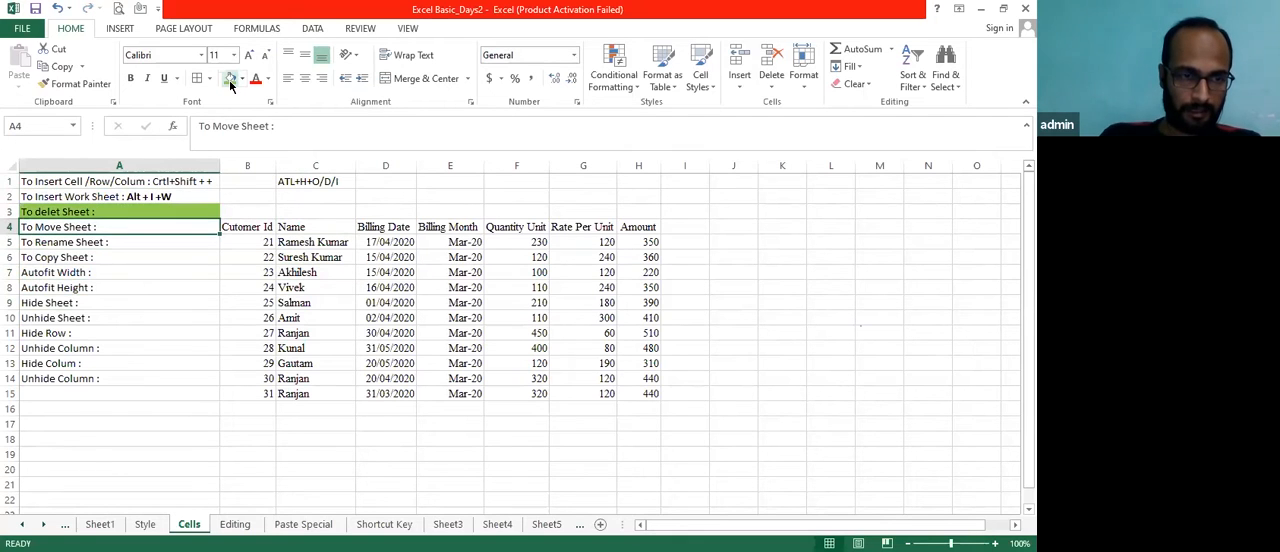
key(ctrl+z)
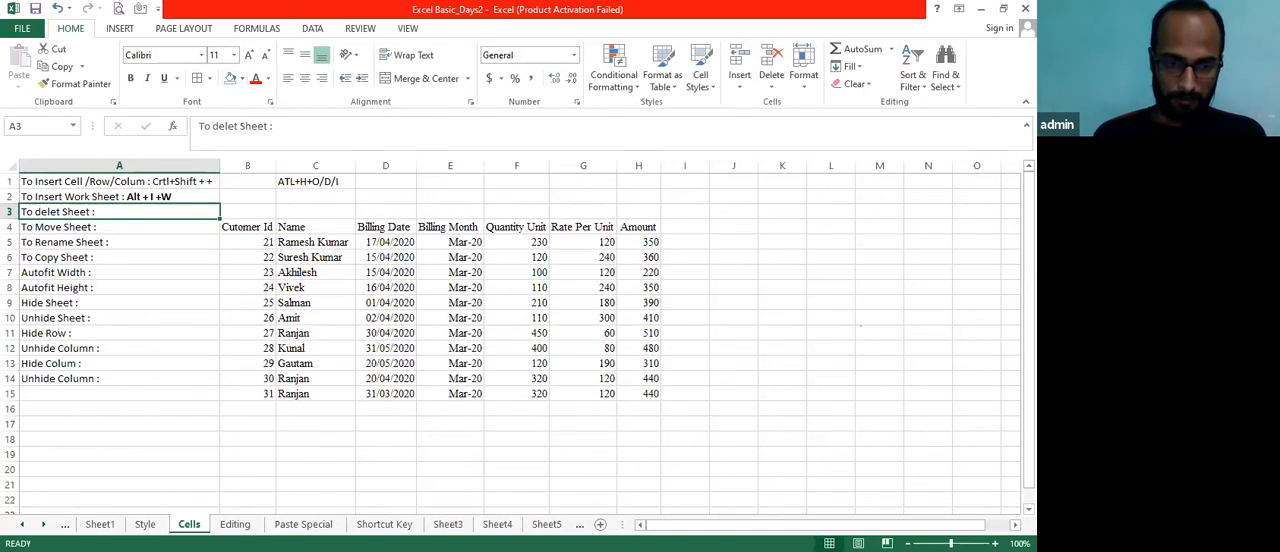
Insert a new worksheet before the Cells sheet and enter "jskdjaskjd" in its cell A1
right_click(200, 527)
key(Escape)
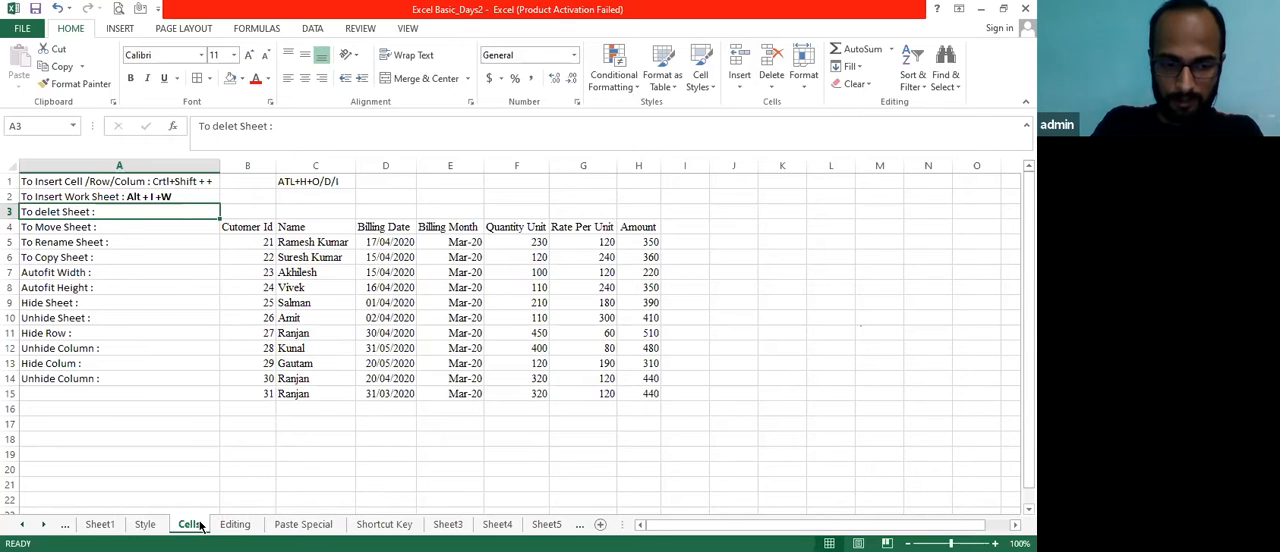
key(shift+F11)
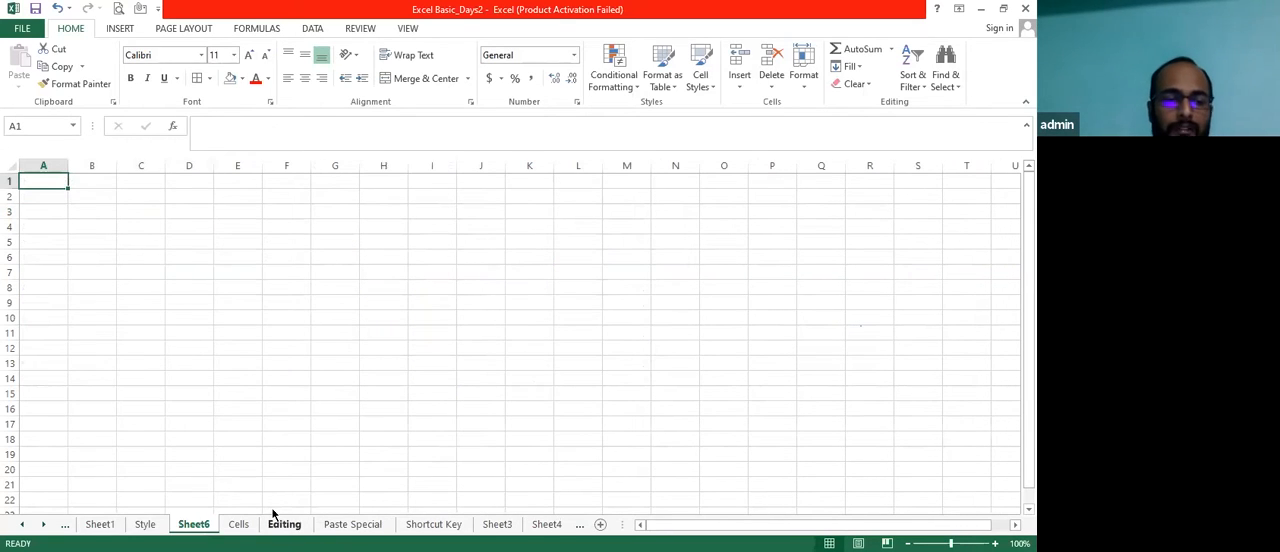
text(jskdjaskjd)
key(Return)
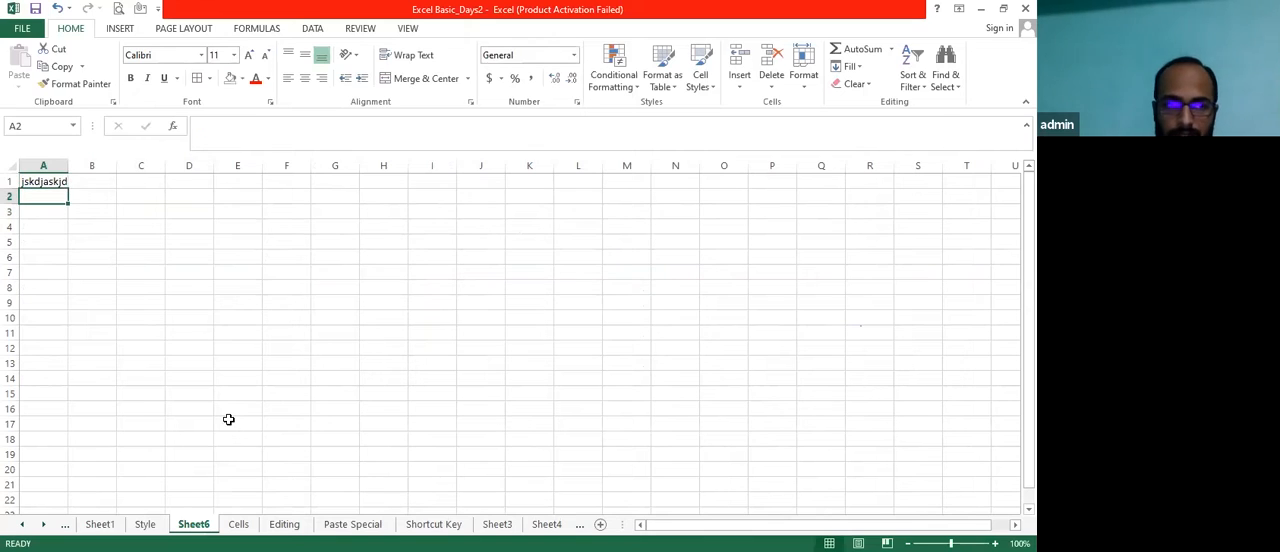
key(Up)
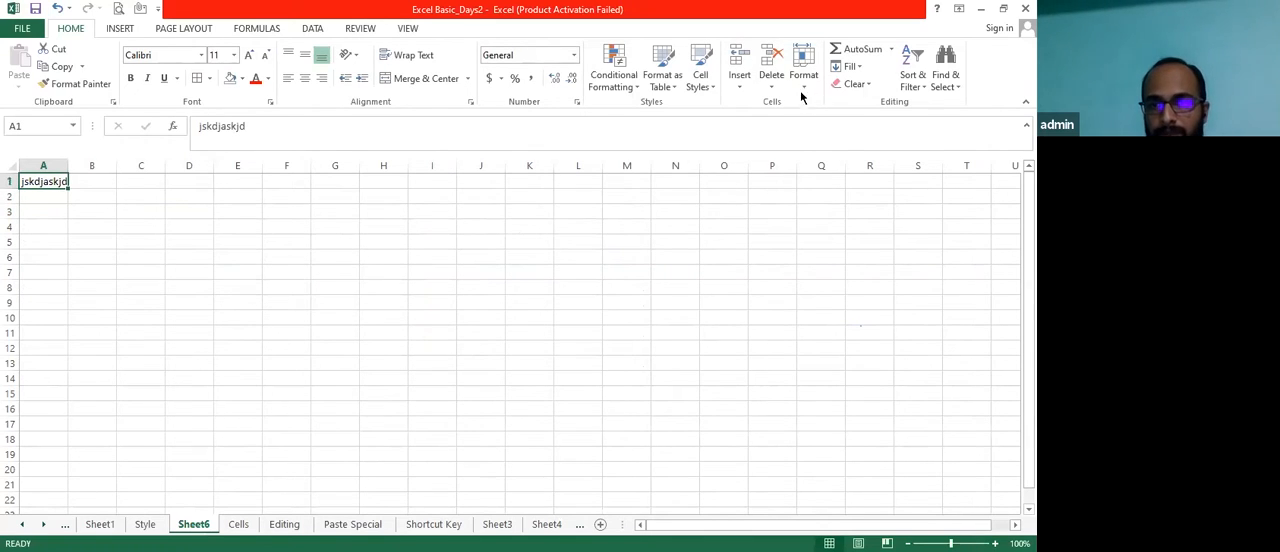
Delete the practice worksheet Sheet6 together with its data
click(774, 90)
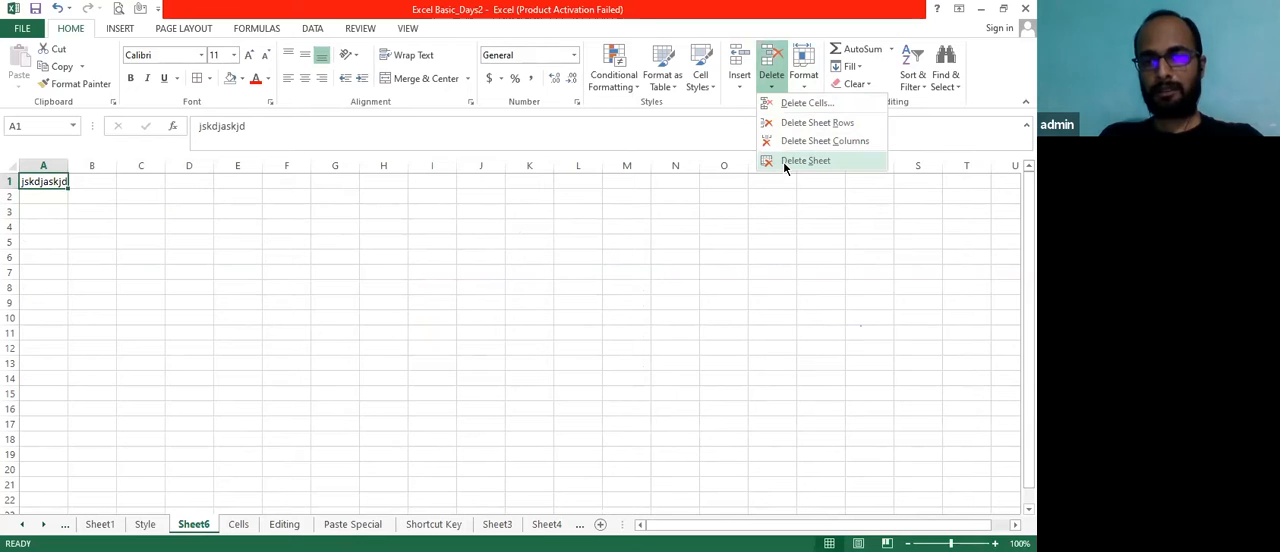
click(786, 162)
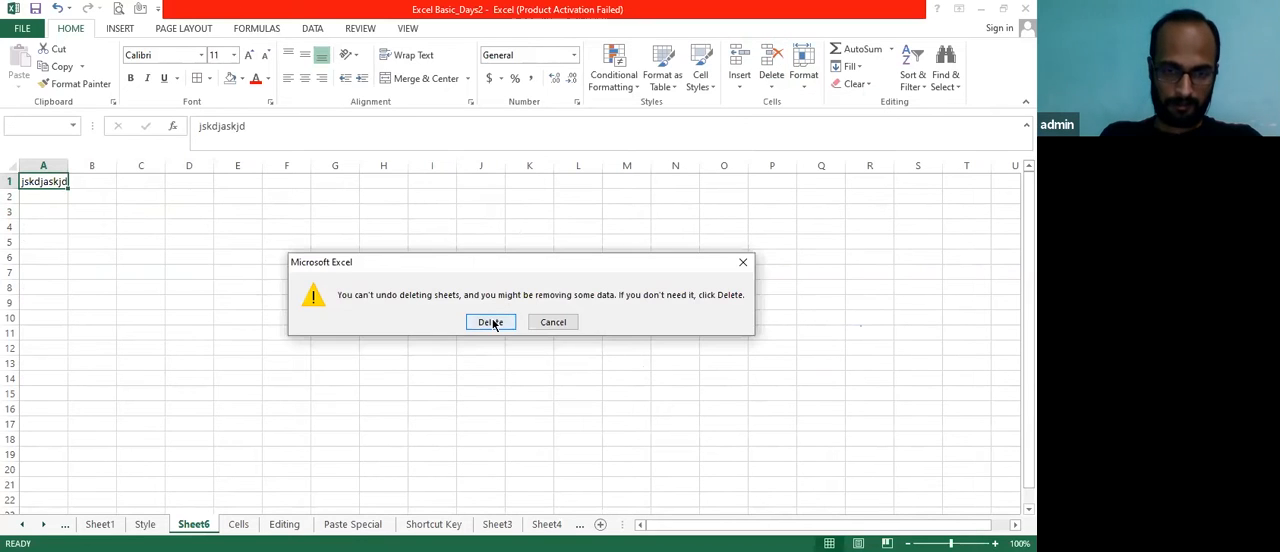
click(490, 322)
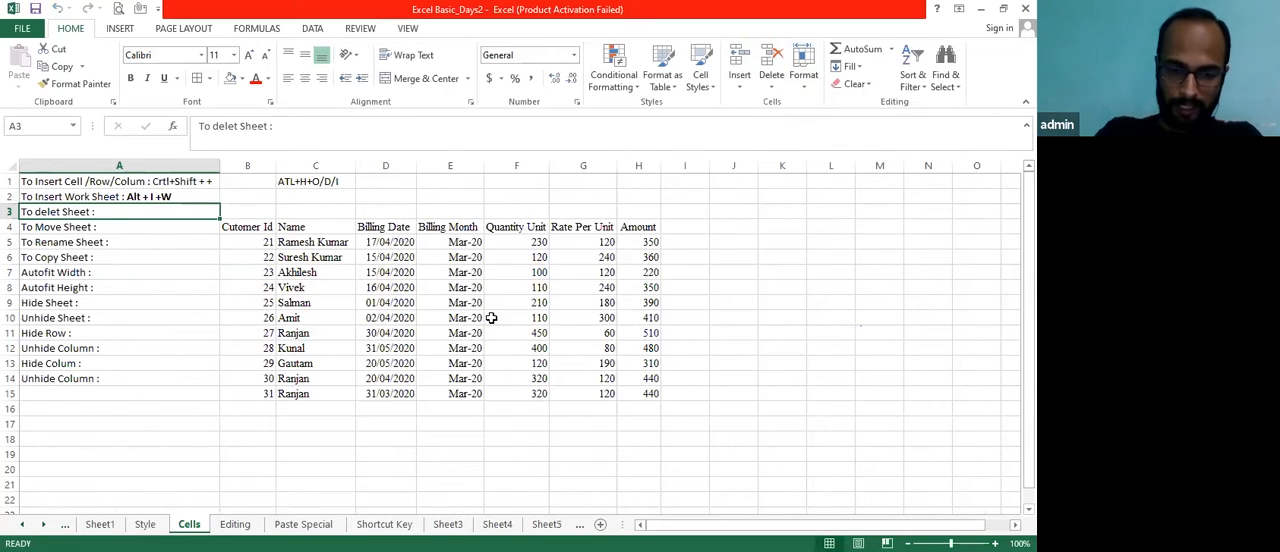
Insert a new worksheet before the Cells sheet and return to the Cells sheet
key(alt+i)
key(w)
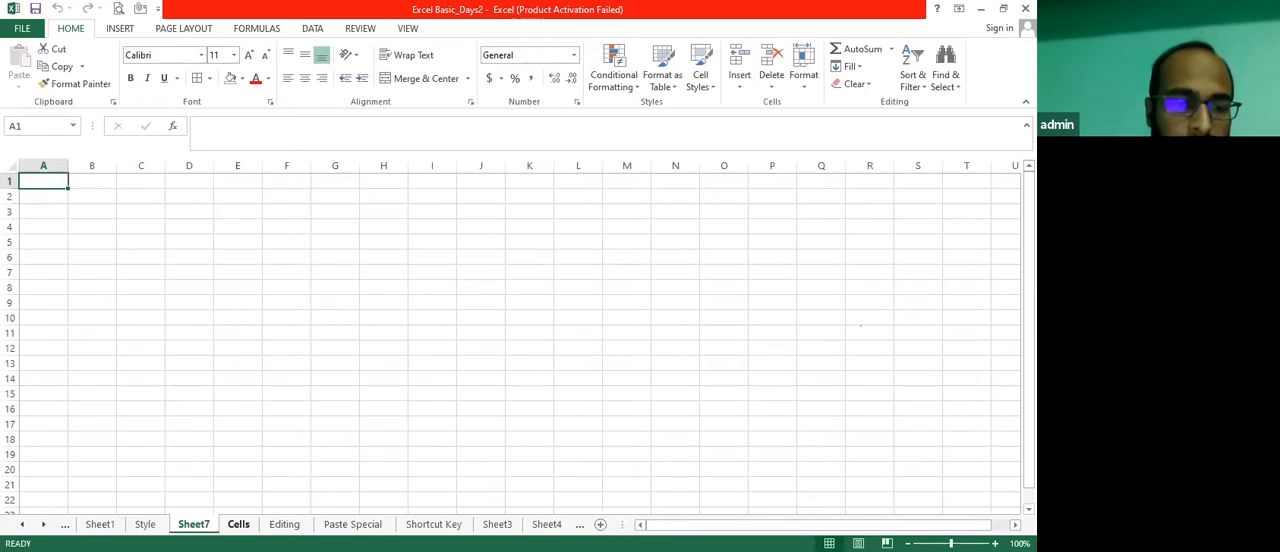
click(238, 524)
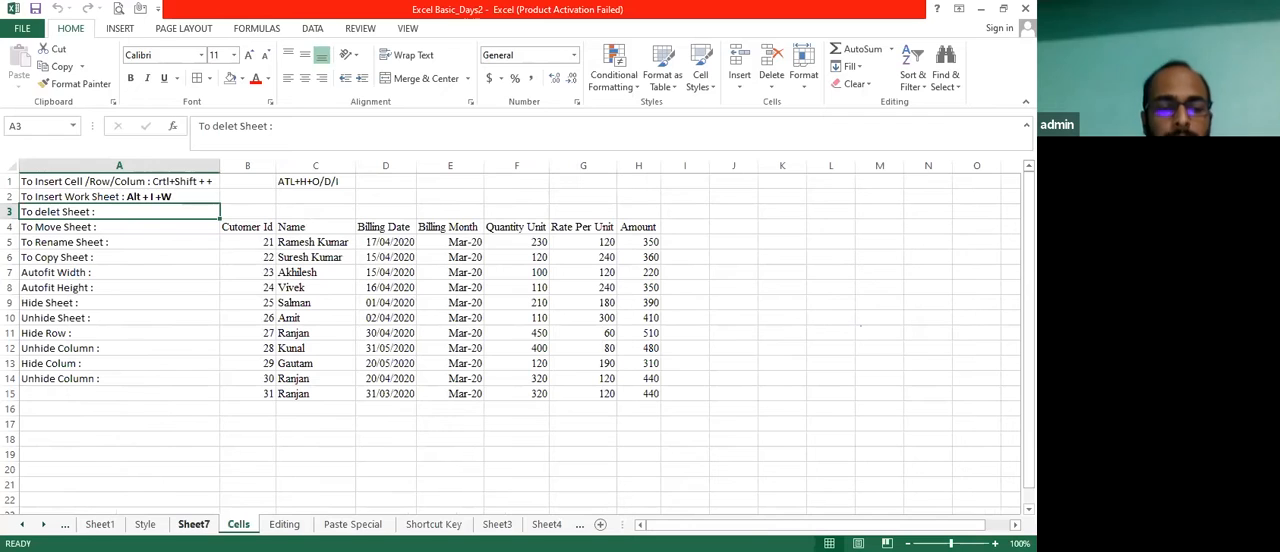
Insert three more blank worksheets one after another between Sheet7 and the Cells sheet
key(alt)
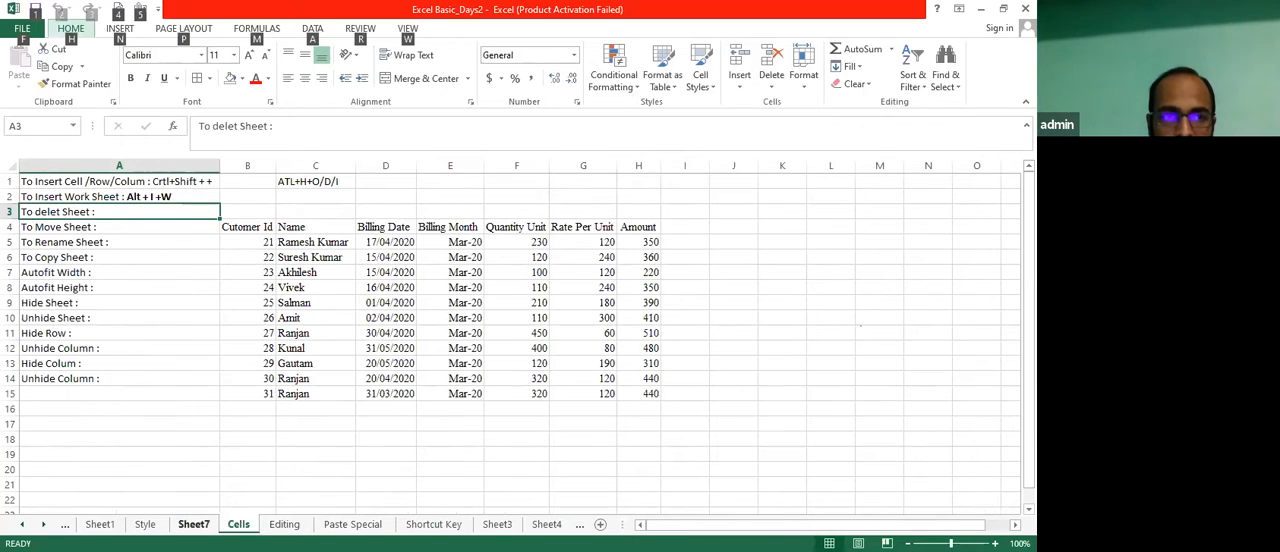
key(i)
key(w)
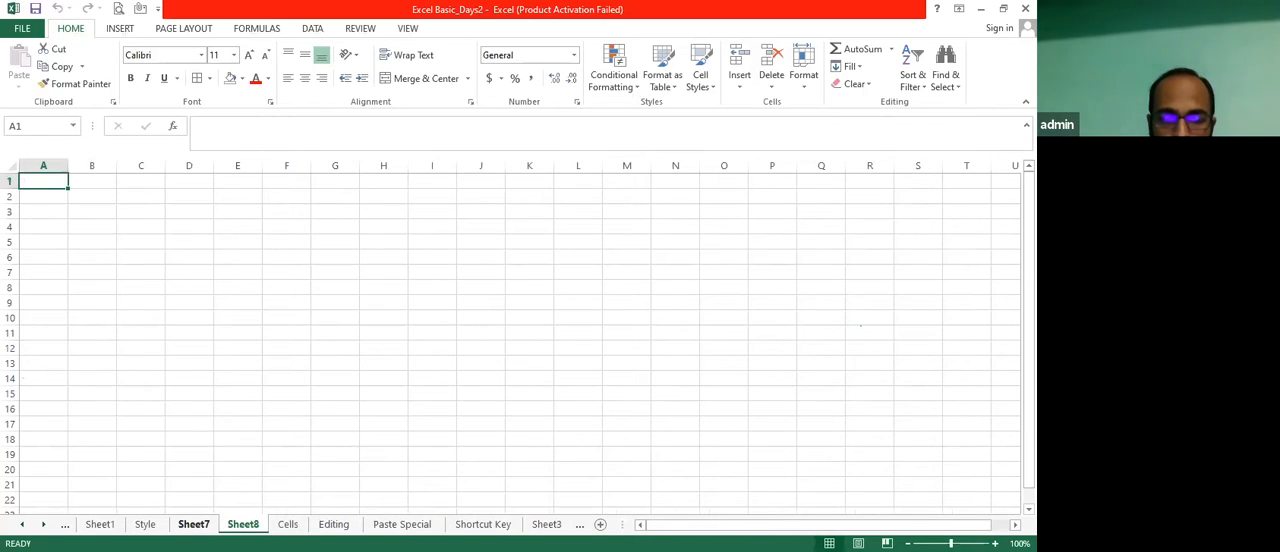
key(alt)
key(i)
key(w)
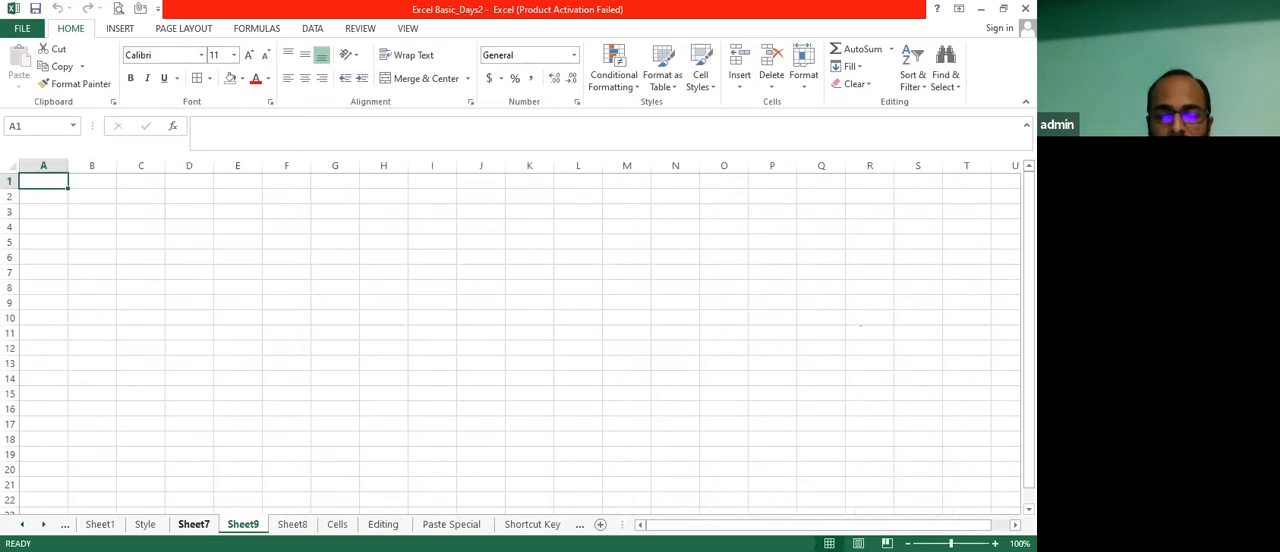
key(alt)
key(i)
key(w)
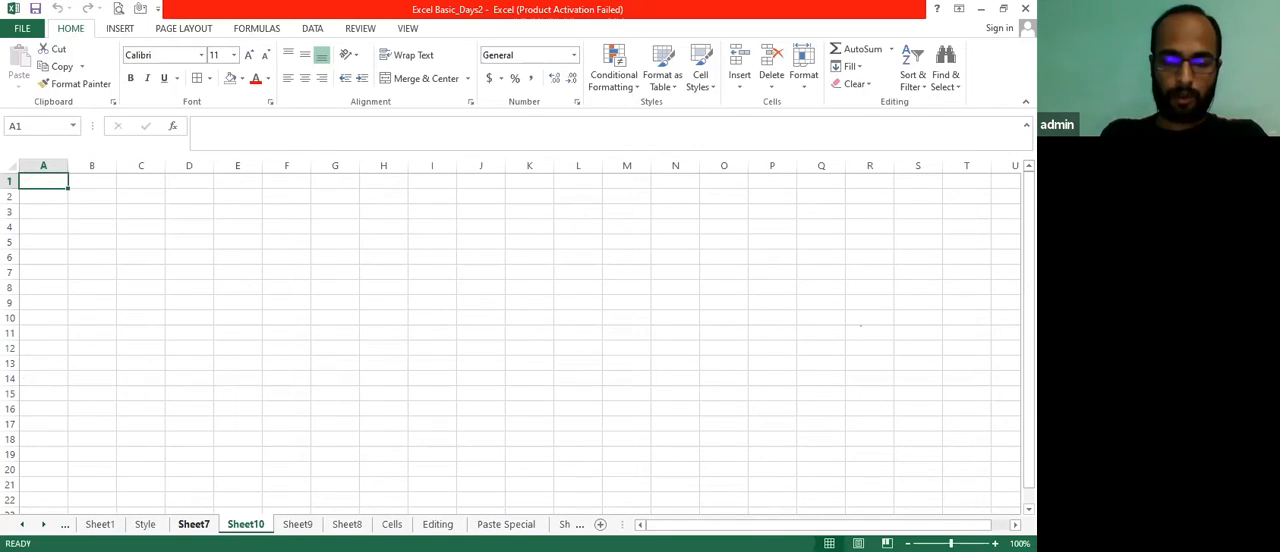
Insert three further blank worksheets in succession before Sheet10
key(shift+F11)
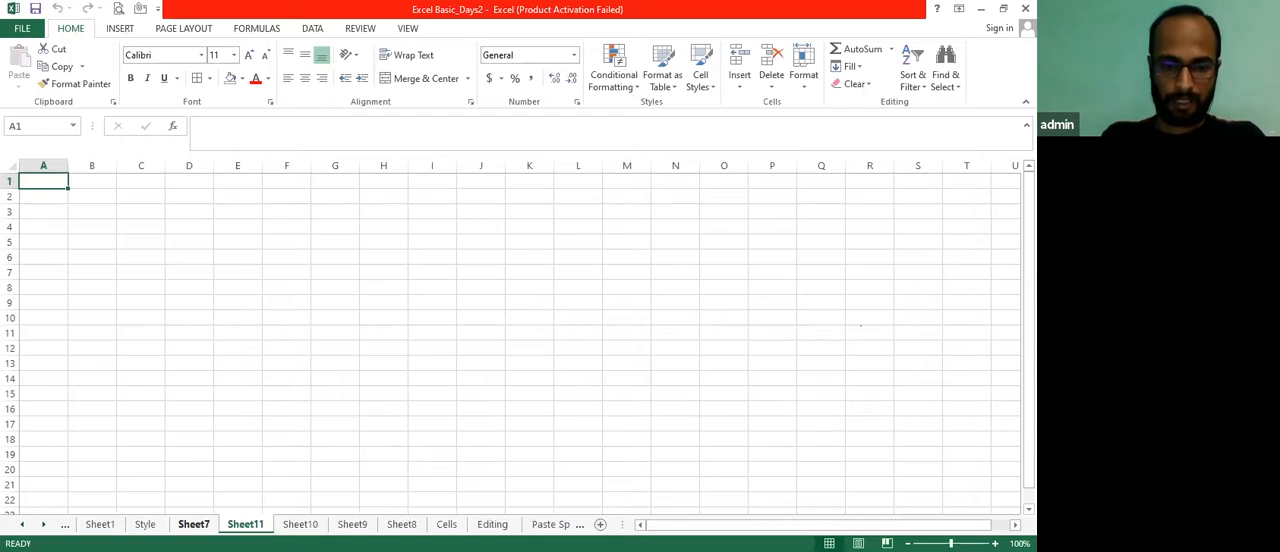
key(shift+F11)
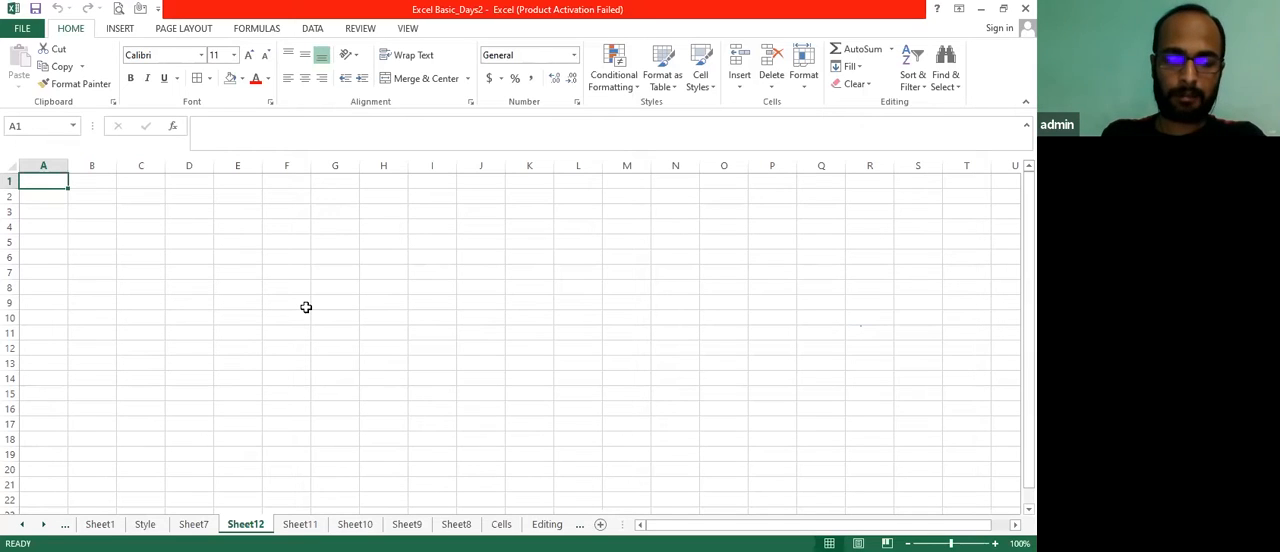
key(shift+F11)
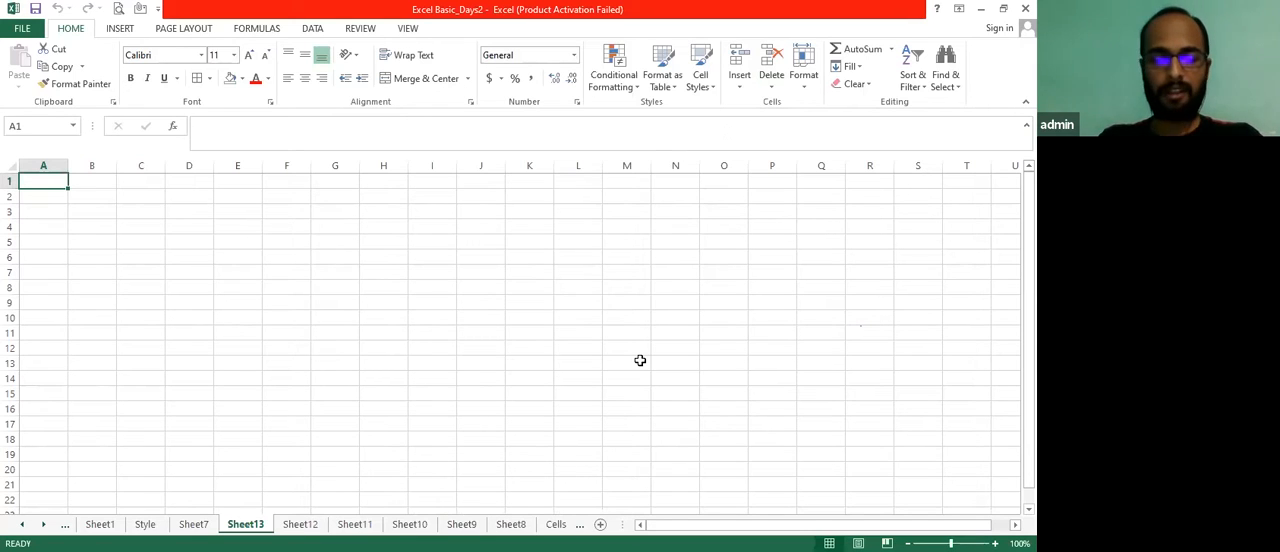
Delete the blank worksheet Sheet13
key(alt)
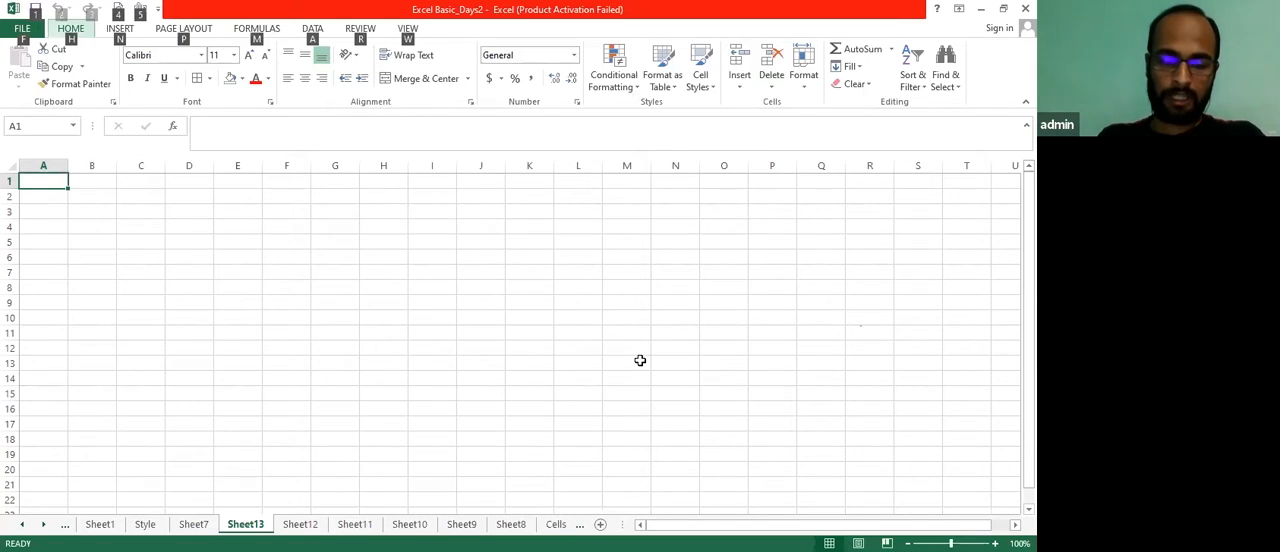
key(h)
key(d)
key(s)
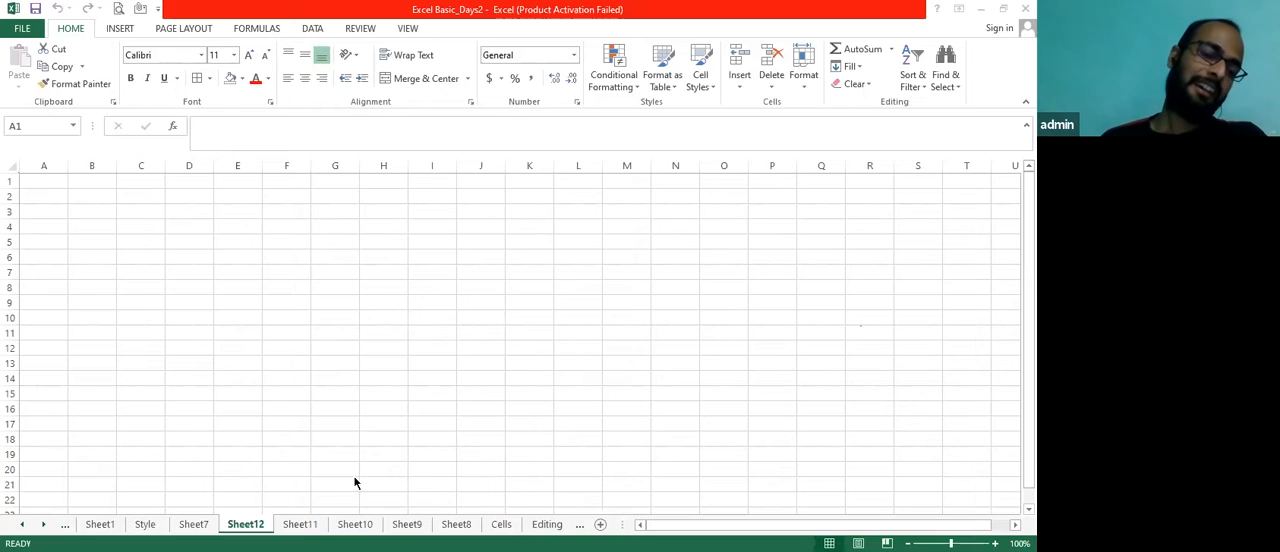
Delete the added blank worksheets Sheet7, Sheet12, Sheet11, Sheet10, Sheet9 and Sheet8
click(194, 524)
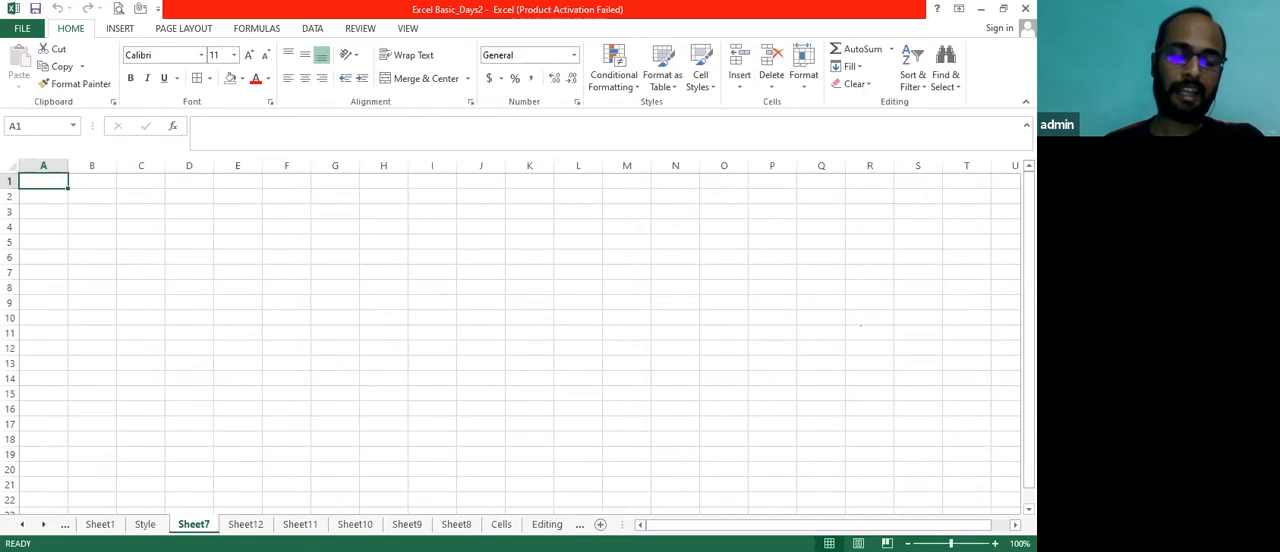
key(alt+e)
key(l)
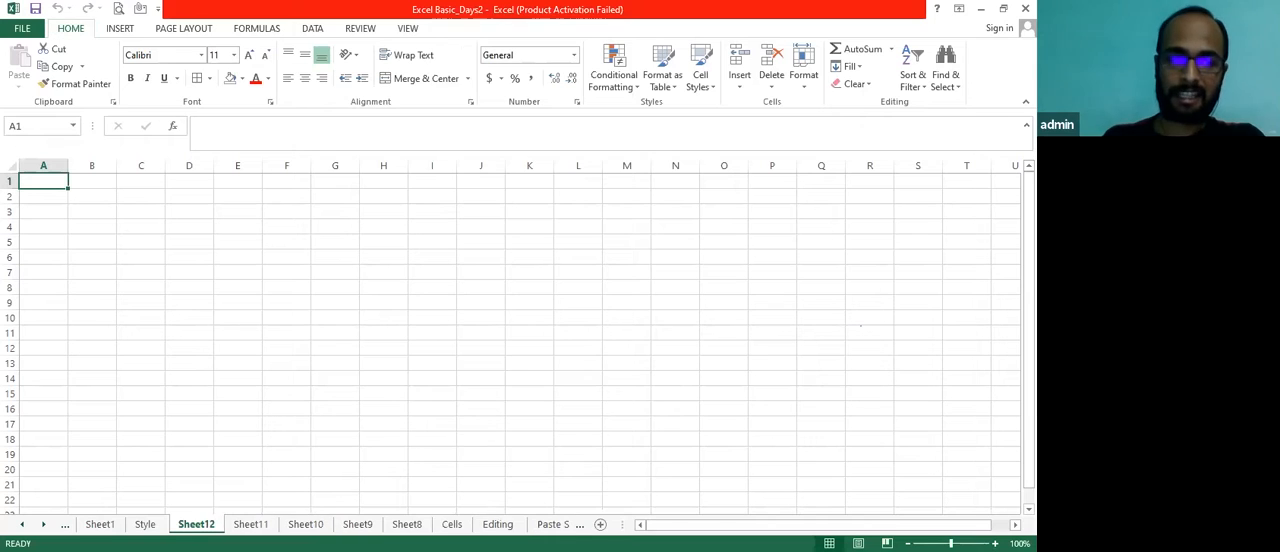
key(alt+e)
key(l)
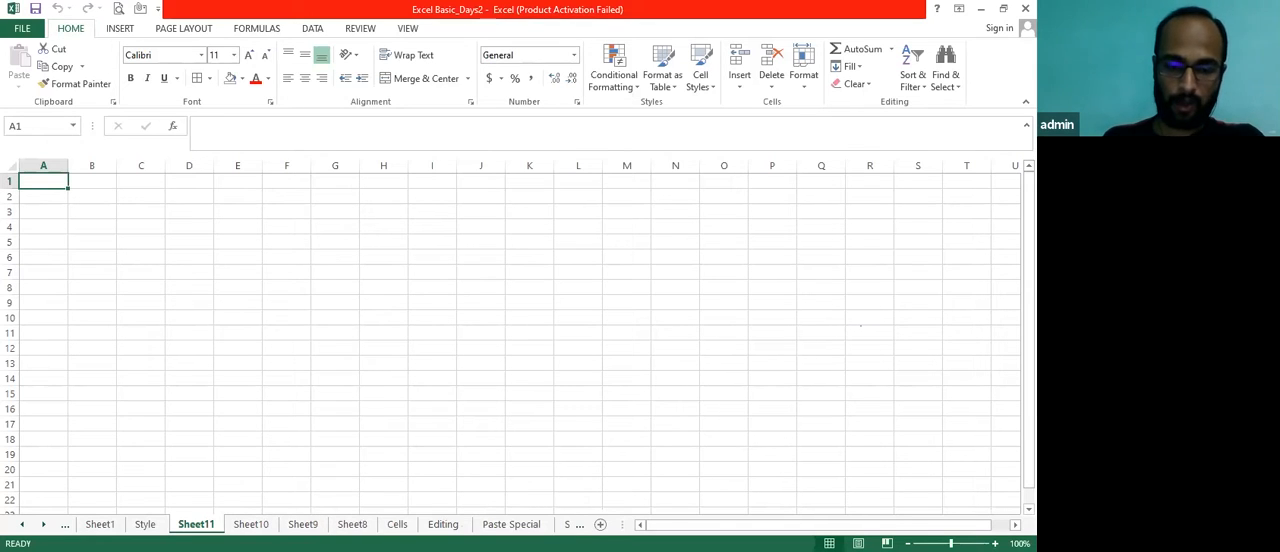
key(alt+e)
key(l)
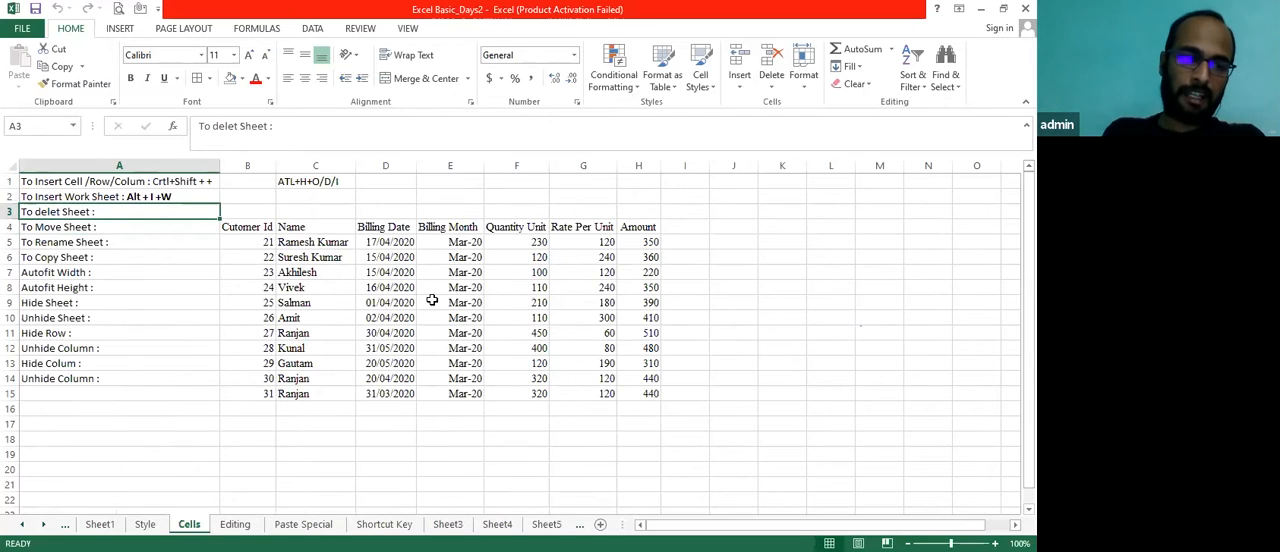
Append the shortcut "Alt + E+ L" to the "To delet Sheet :" note in cell A3 of the Cells sheet
key(F2)
text(Alt + E+ L)
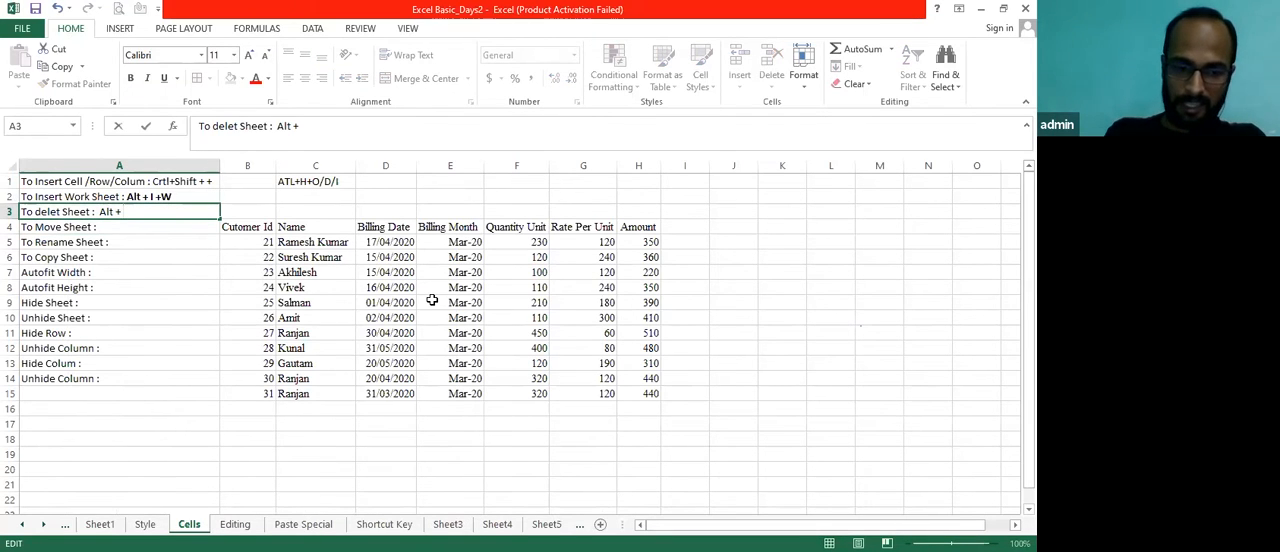
key(Return)
Insert a blank worksheet before the Cells sheet and delete it again
key(Up)
key(Up)
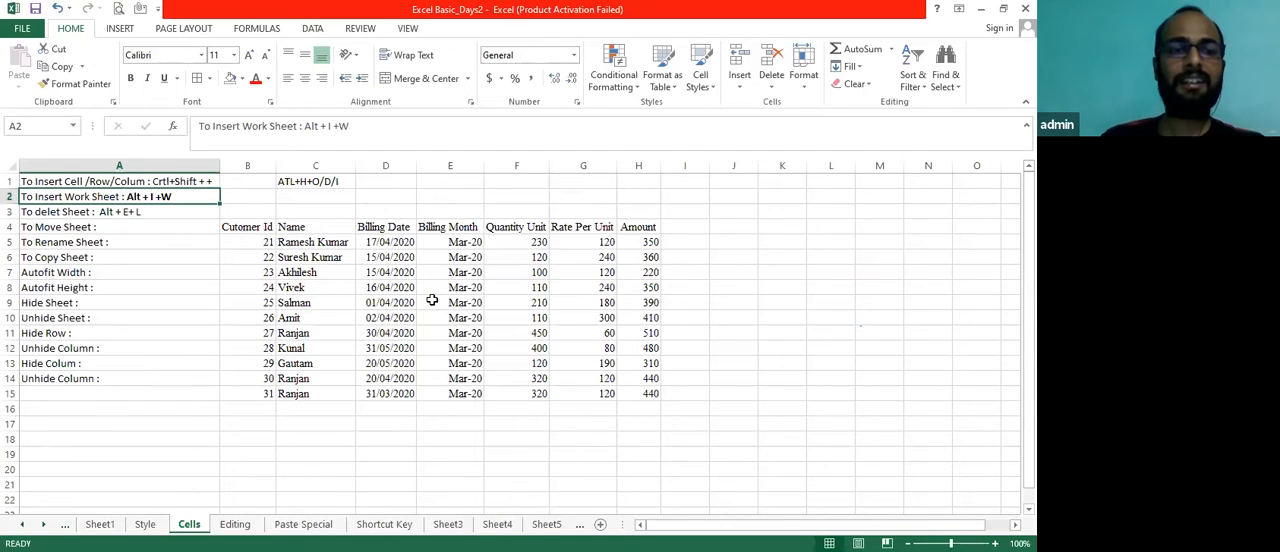
key(Right)
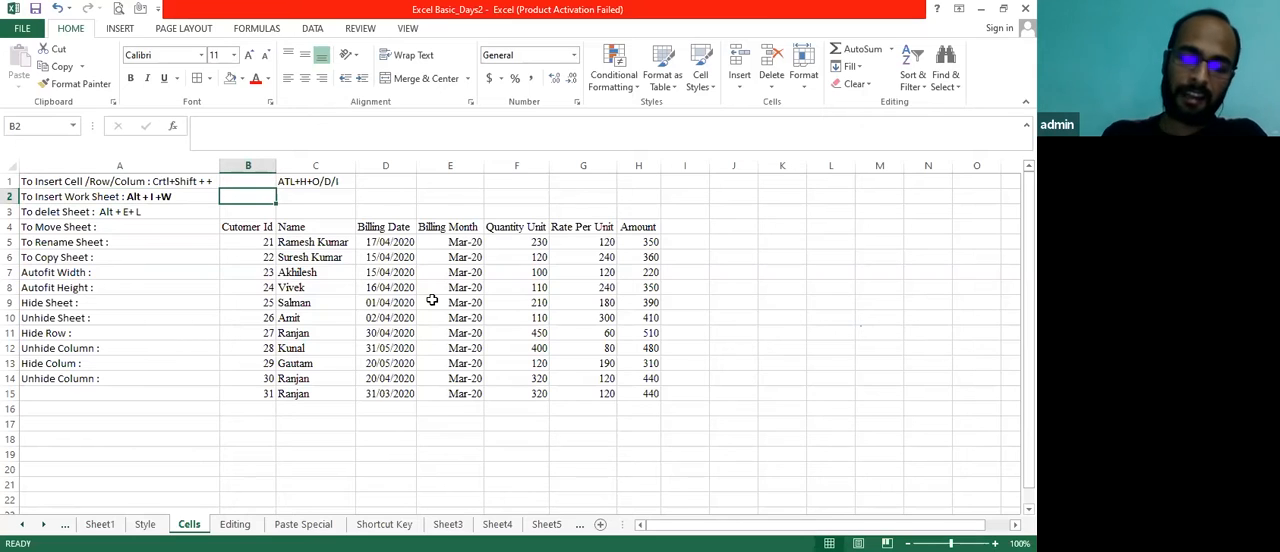
key(alt+i)
key(w)
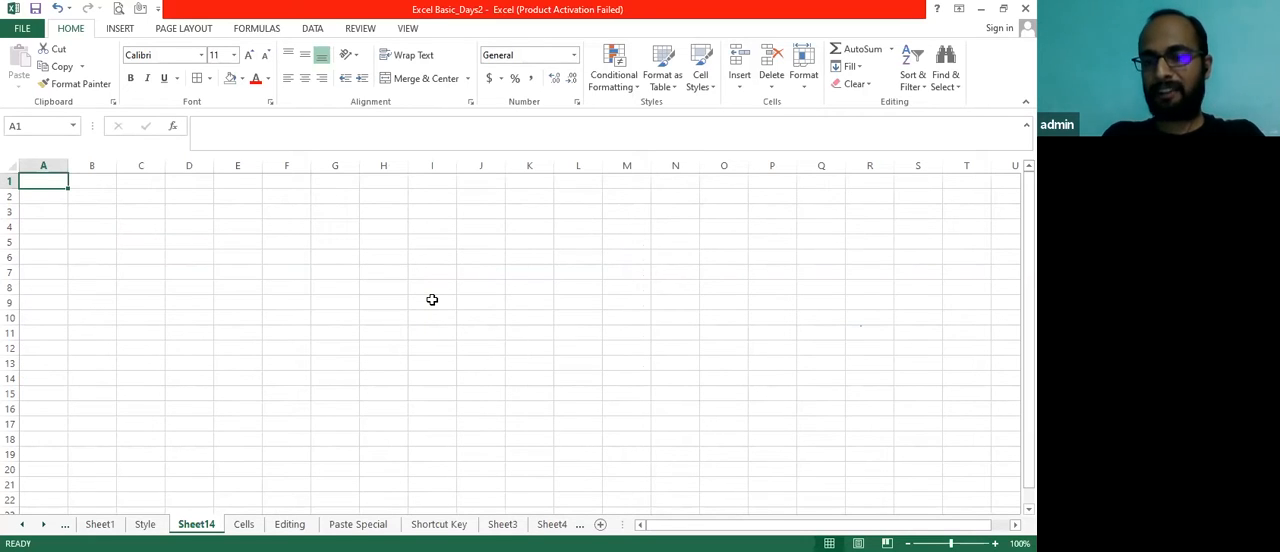
click(612, 93)
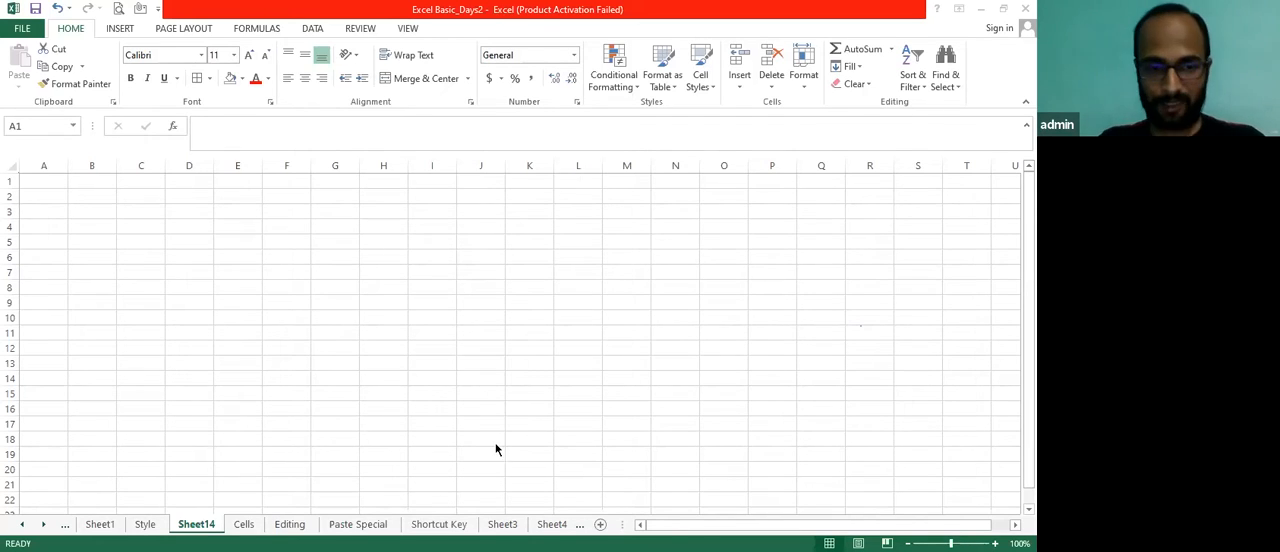
click(205, 527)
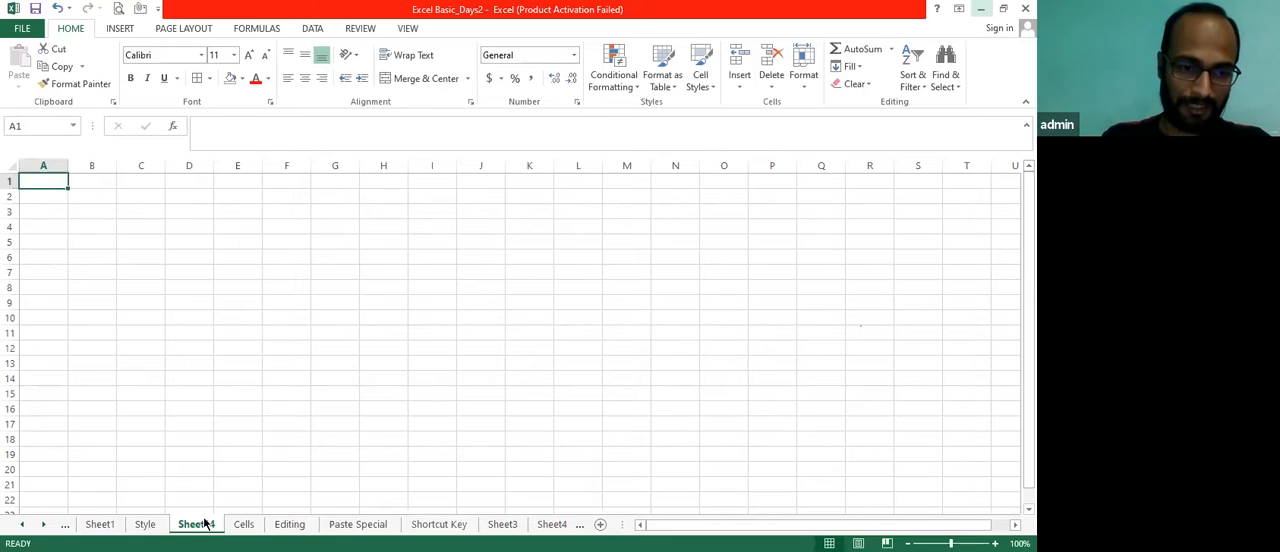
click(243, 524)
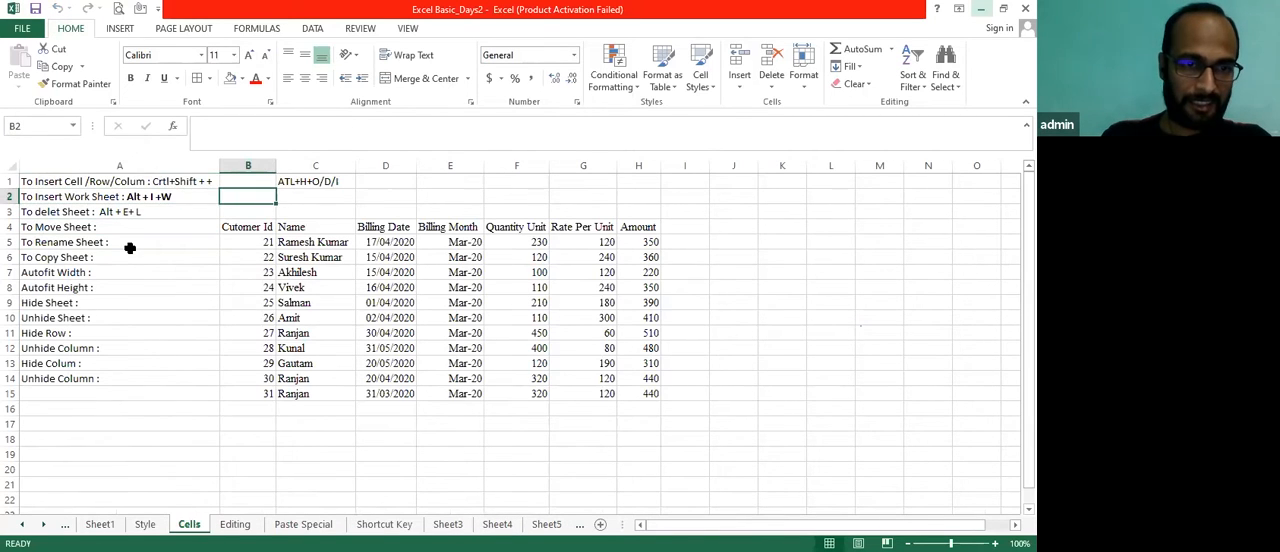
Append "/ Shift + F11" to the worksheet insertion shortcut note in cell A2
key(F2)
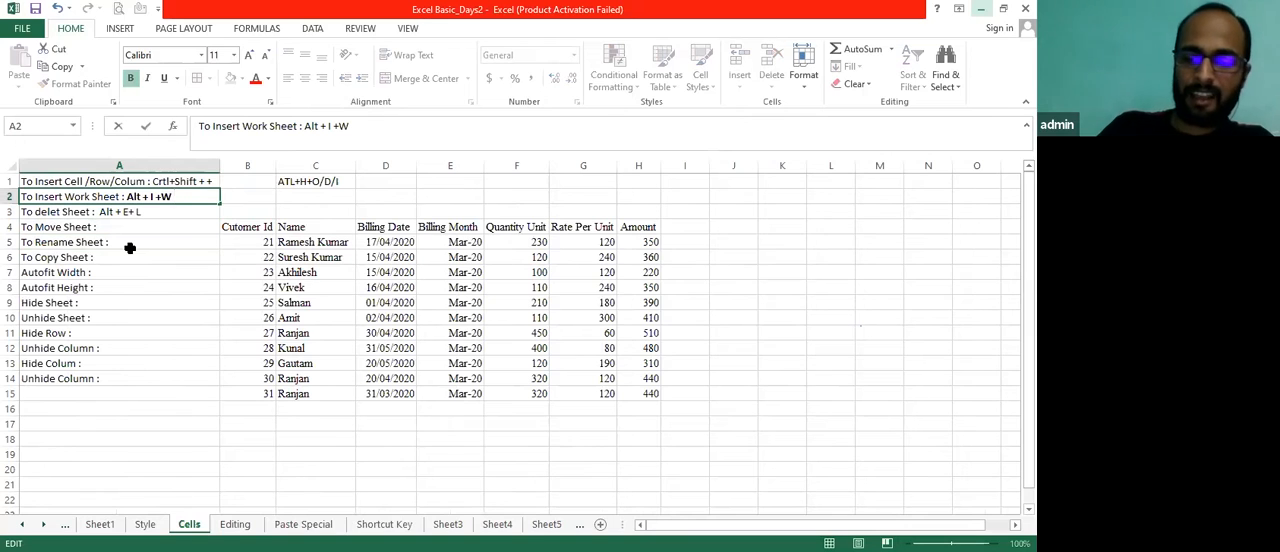
text(/)
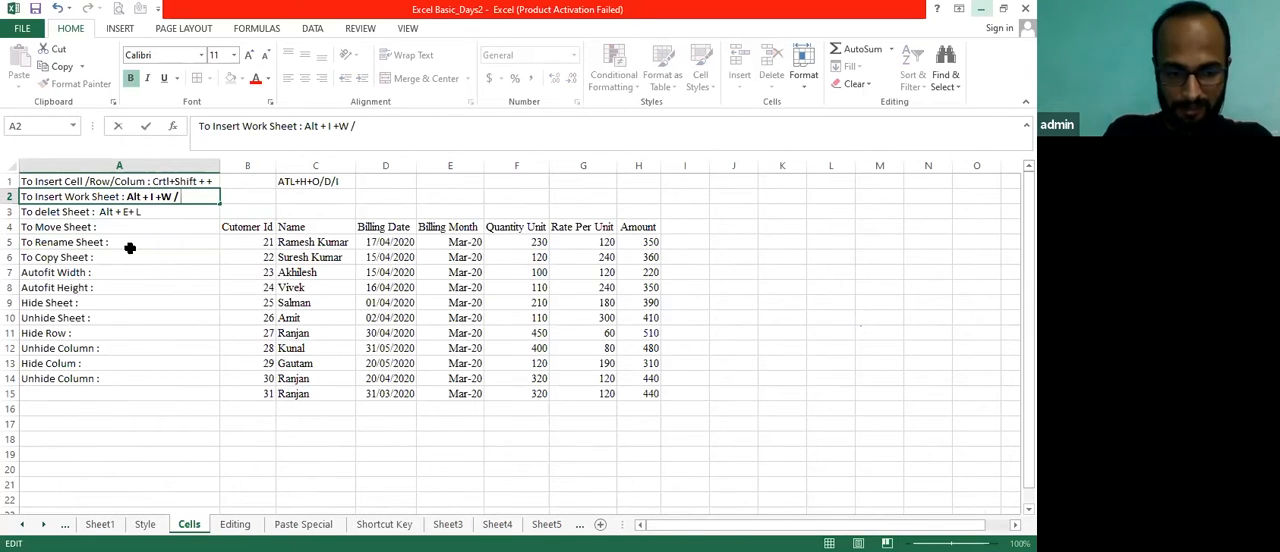
text( Shift + F11)
key(Return)
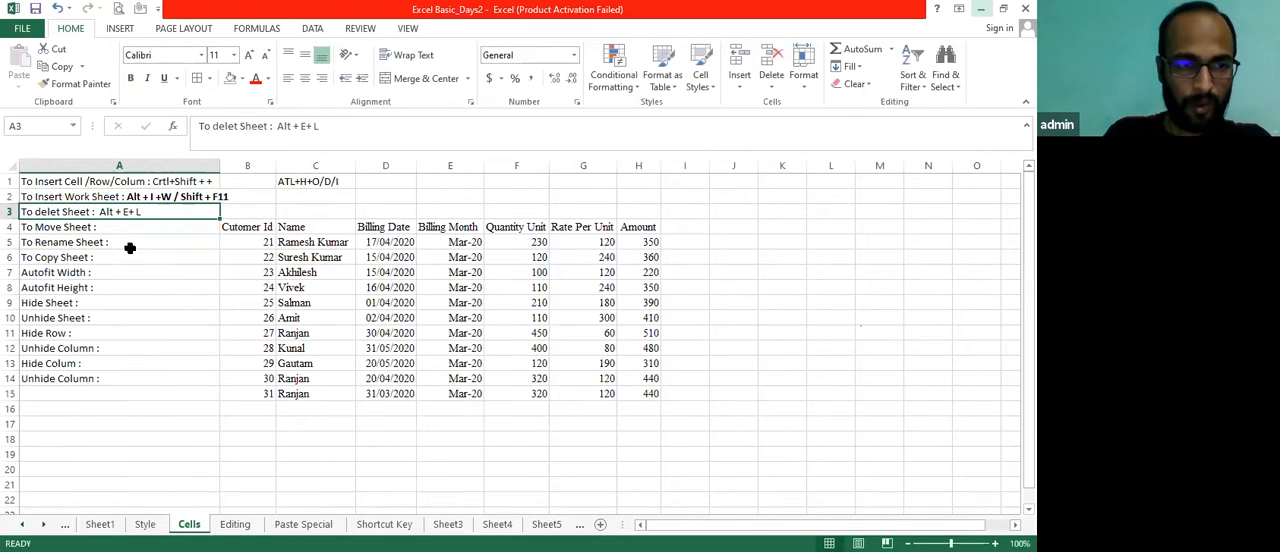
key(Down)
key(Down)
key(Up)
key(Up)
key(Down)
key(Right)
key(Up)
key(Left)
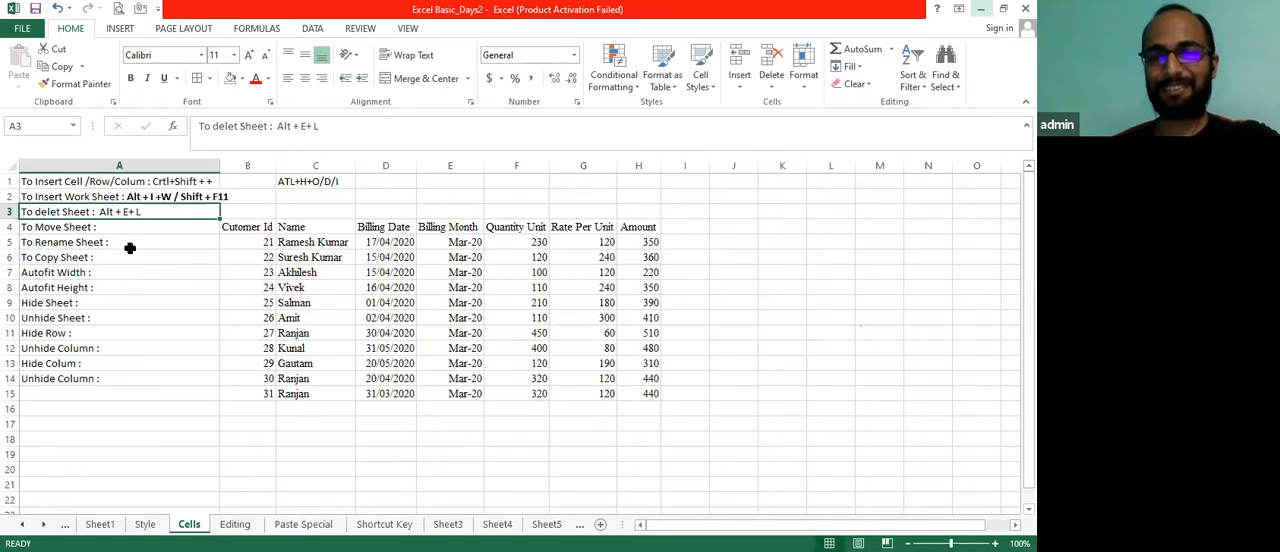
View the deletion options for cells, rows, columns and sheets without deleting anything
click(771, 89)
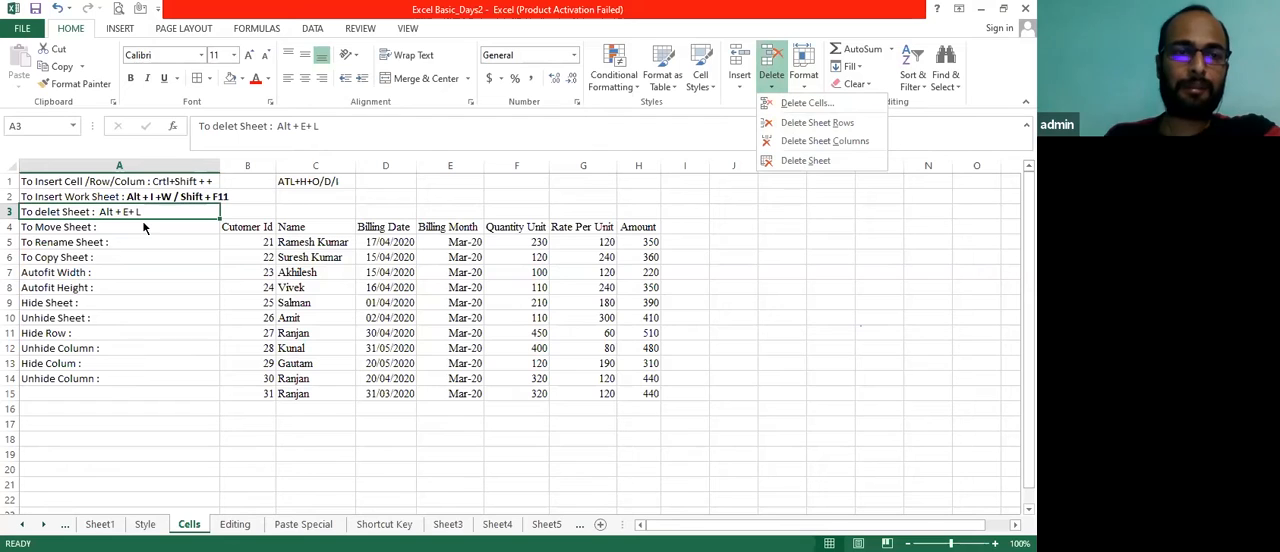
key(Down)
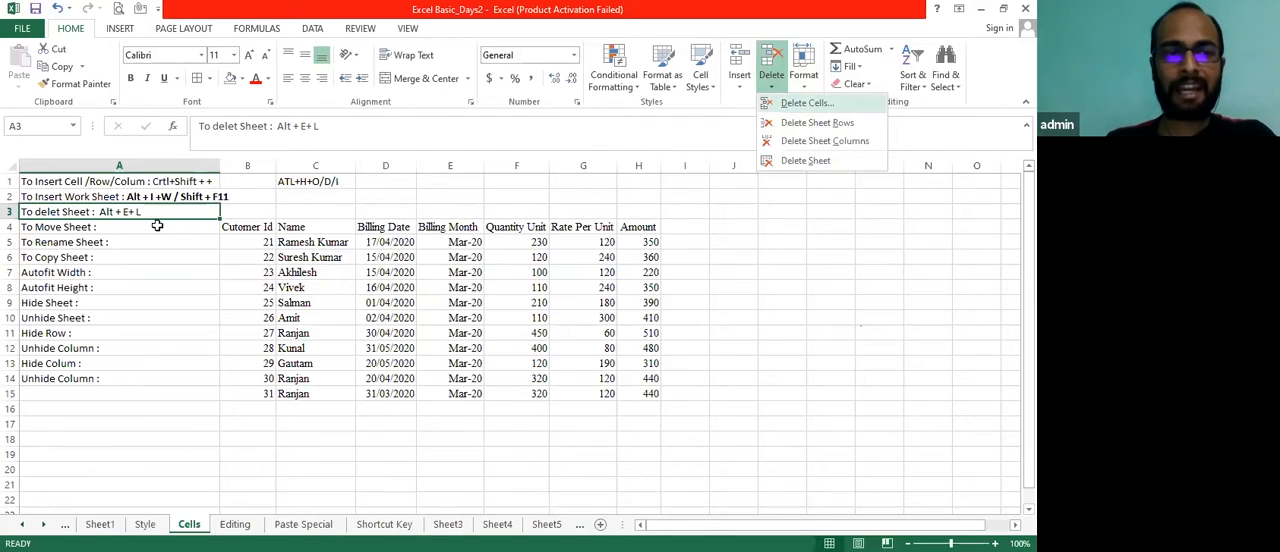
key(Escape)
key(Down)
key(Down)
key(Down)
key(Right)
key(Up)
key(Left)
key(Up)
key(Up)
key(Down)
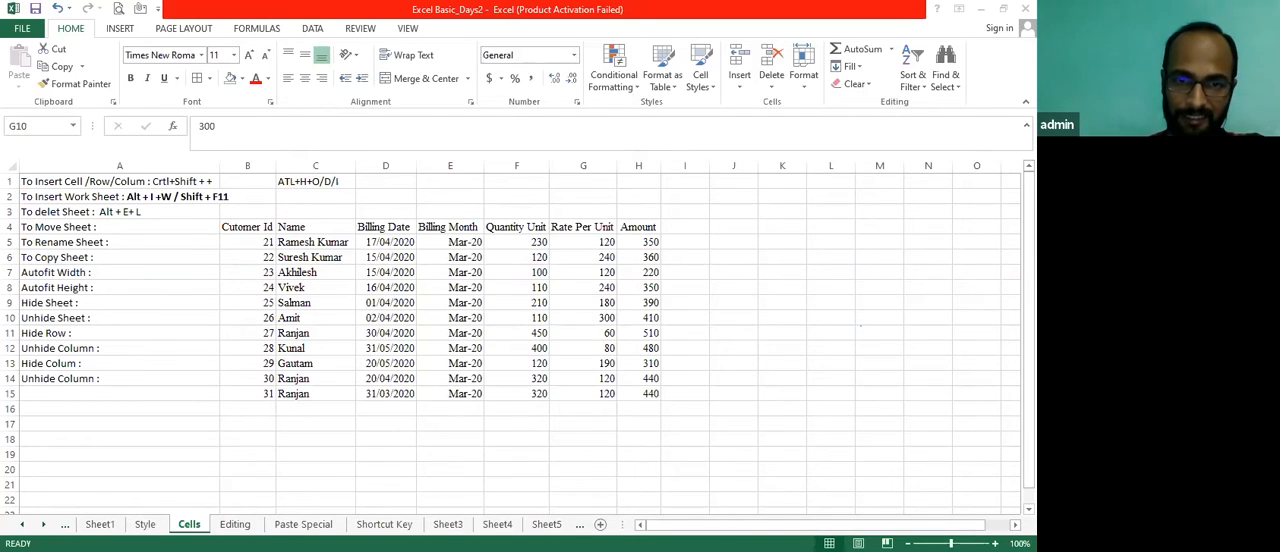
click(291, 368)
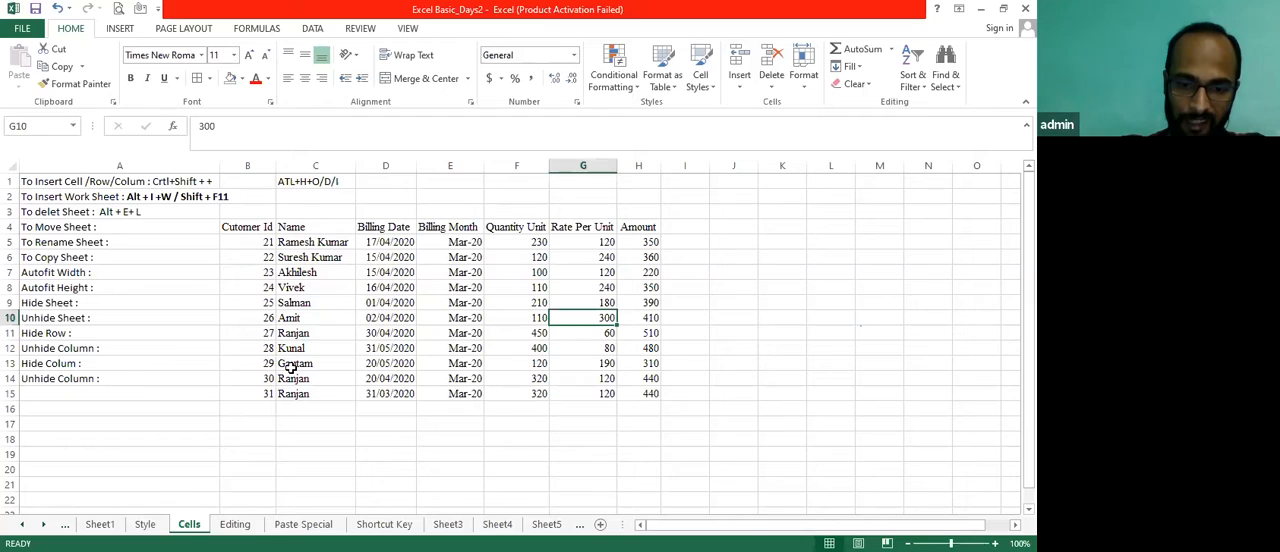
key(alt)
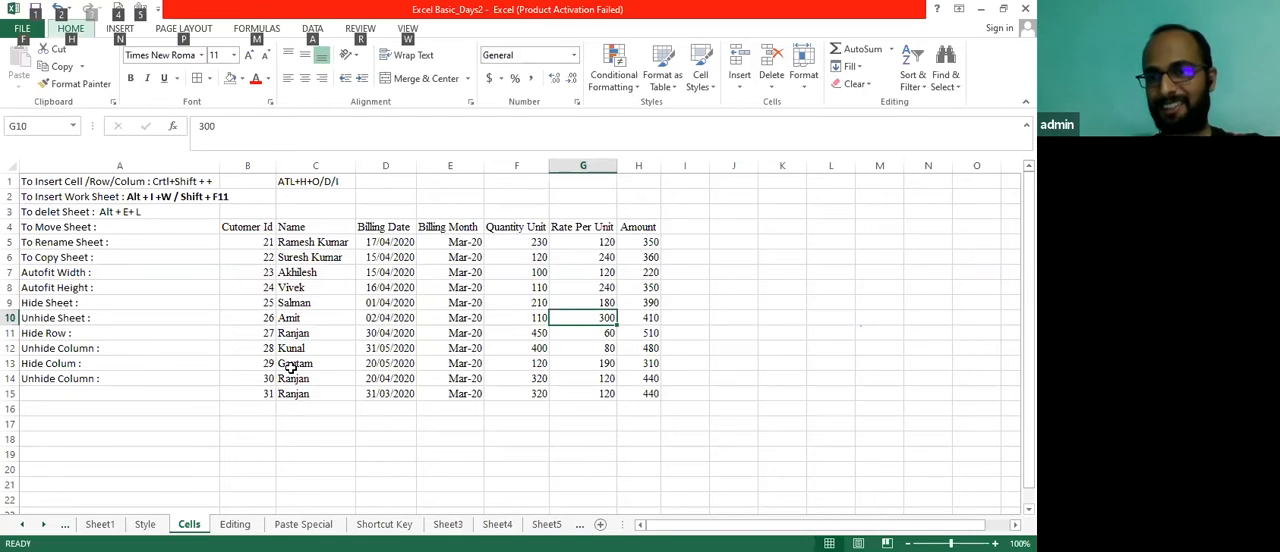
key(alt)
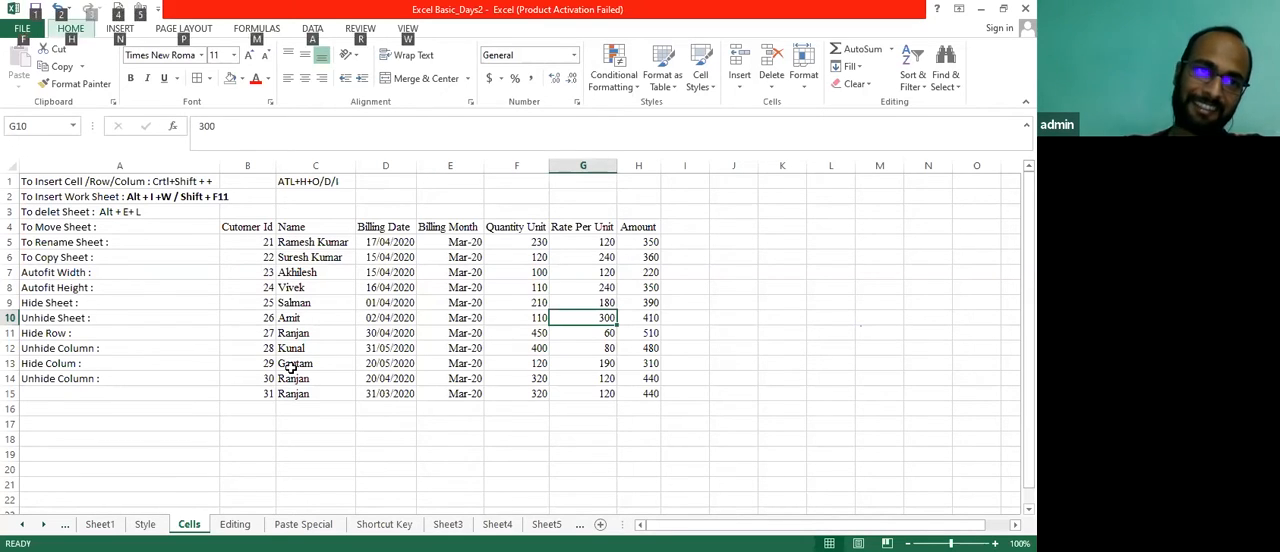
Insert a blank worksheet before the Cells sheet, and delete that new sheet
key(alt)
key(alt)
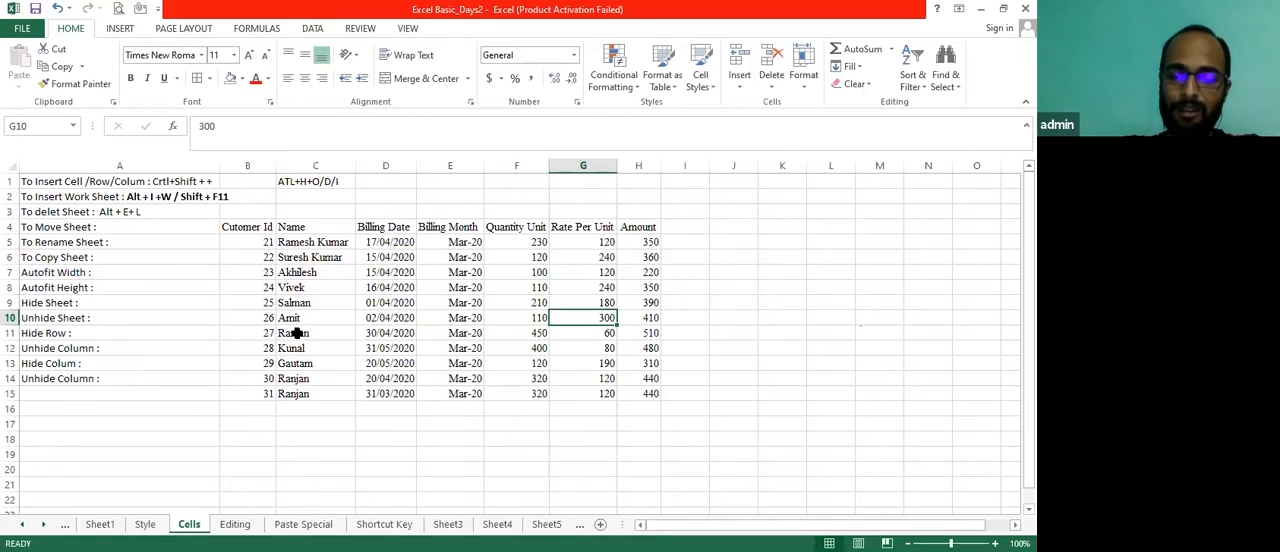
key(alt)
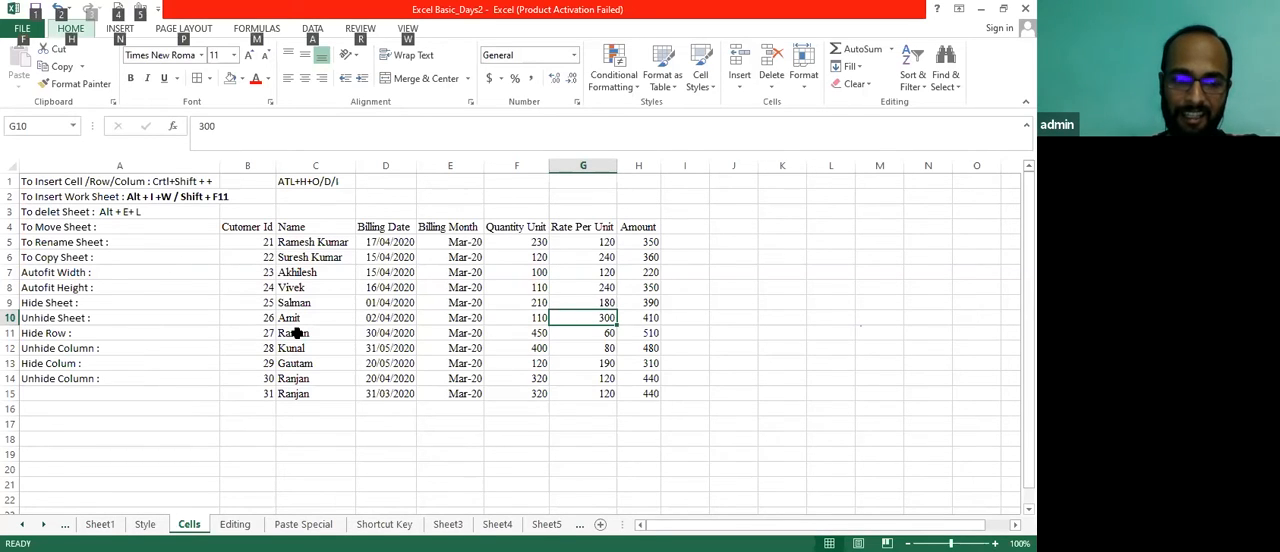
key(i)
key(w)
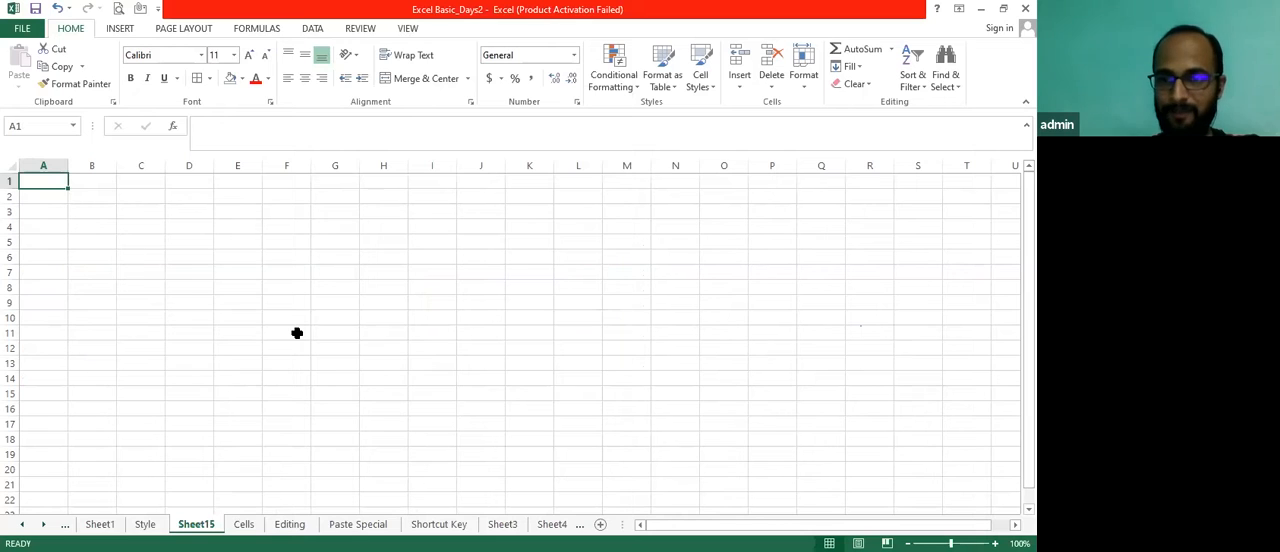
key(alt+e)
key(l)
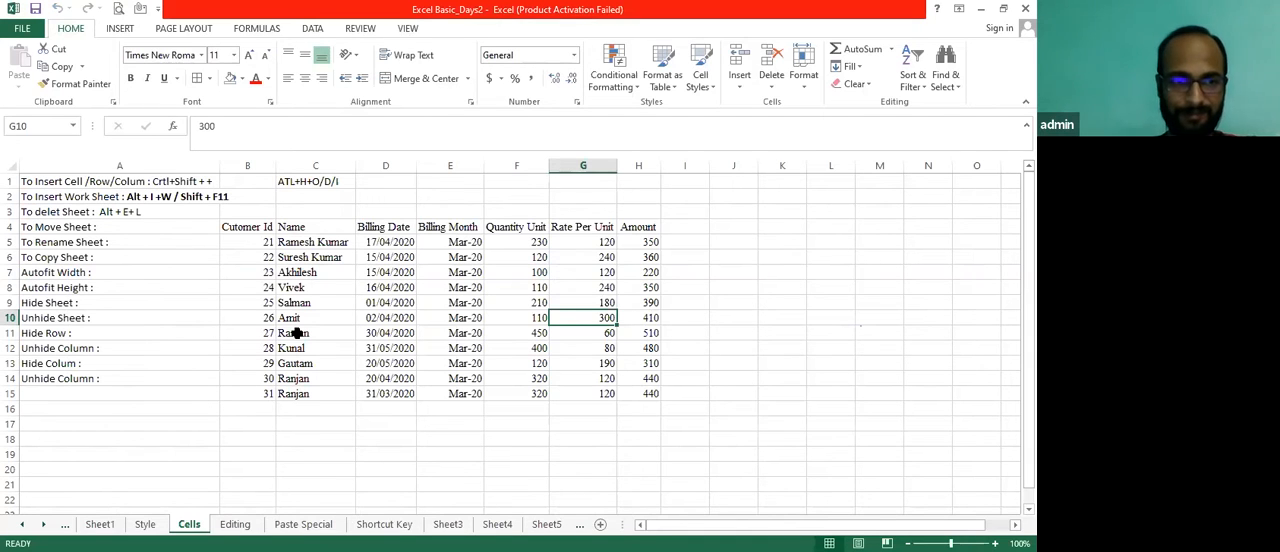
Enter the note "ALT F10" in cell D2 of the Cells sheet
key(Left)
key(Left)
key(Left)
key(Up)
key(Up)
key(Up)
key(Up)
key(Up)
key(Up)
key(Up)
key(Up)
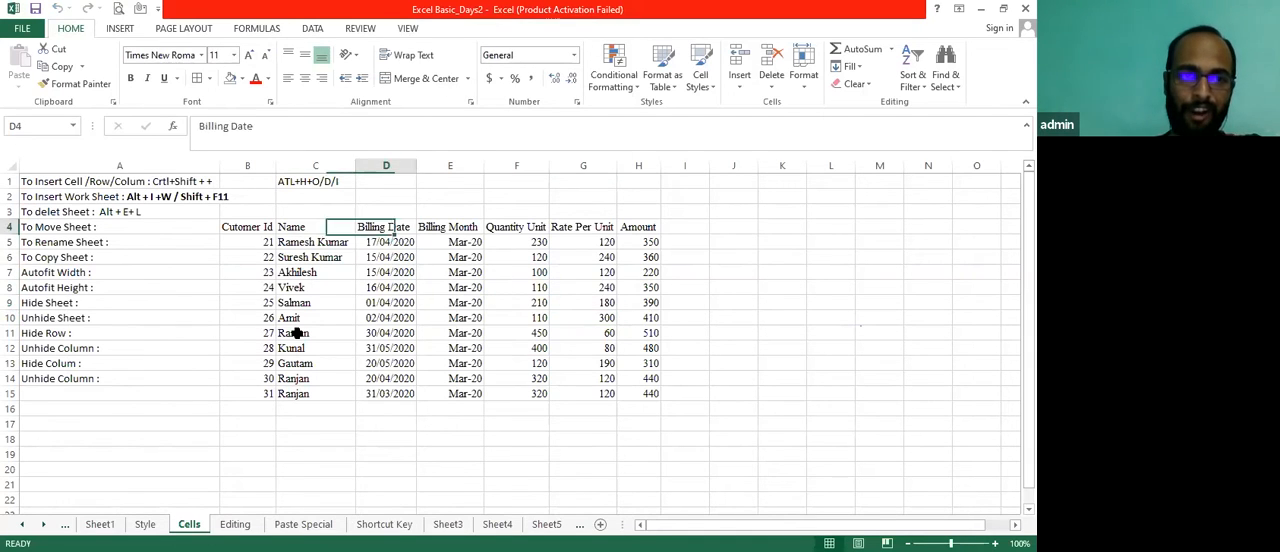
text(ATL)
key(BackSpace)
key(BackSpace)
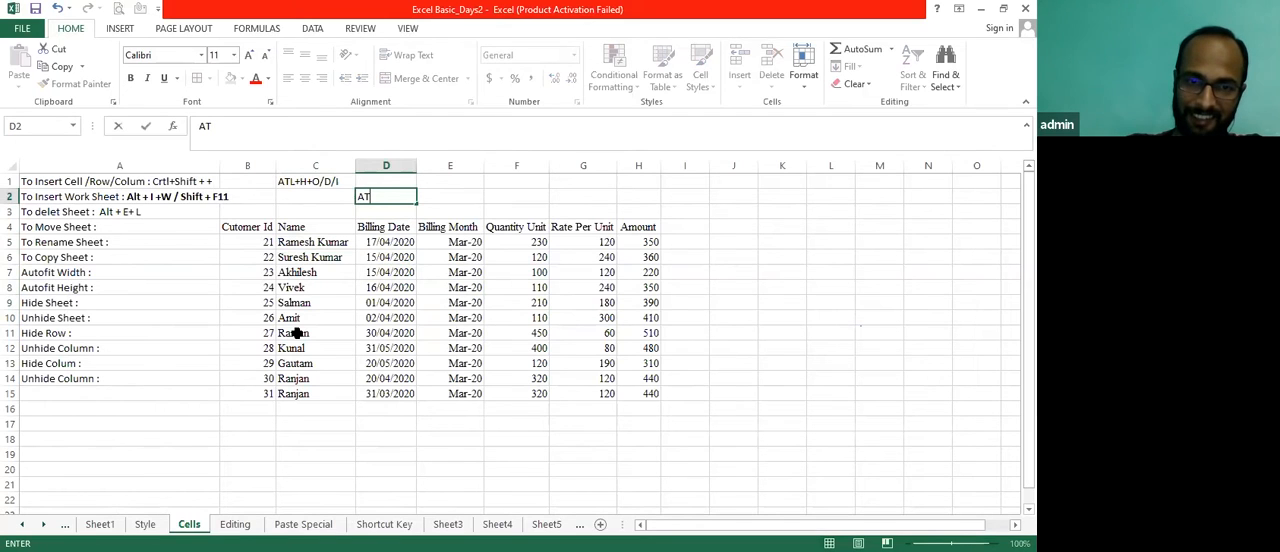
text(LT)
key(Tab)
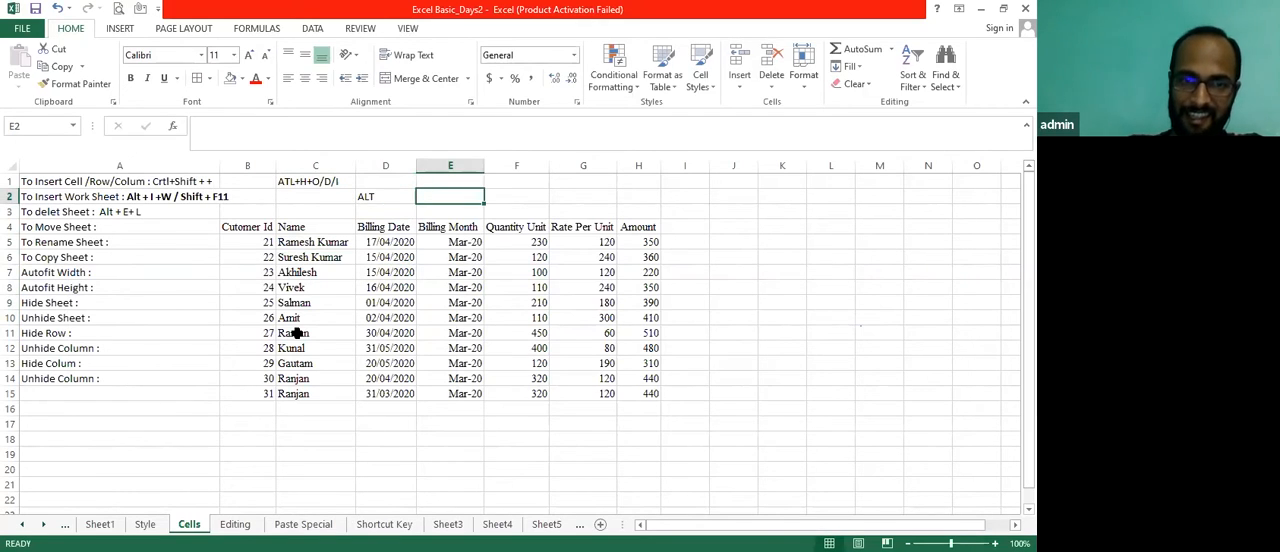
key(Left)
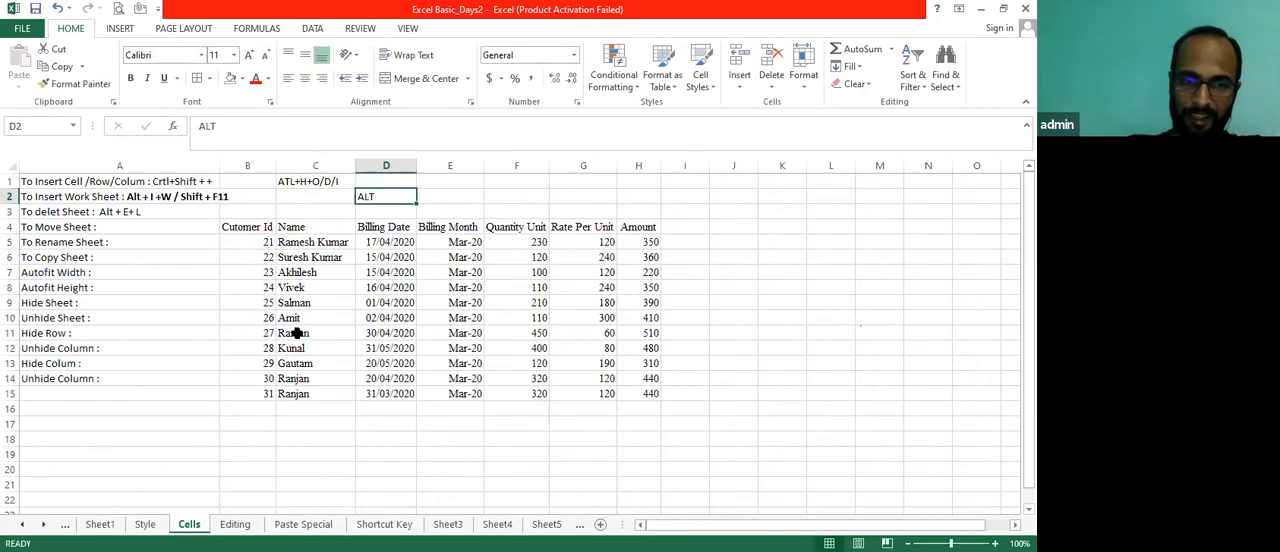
key(F2)
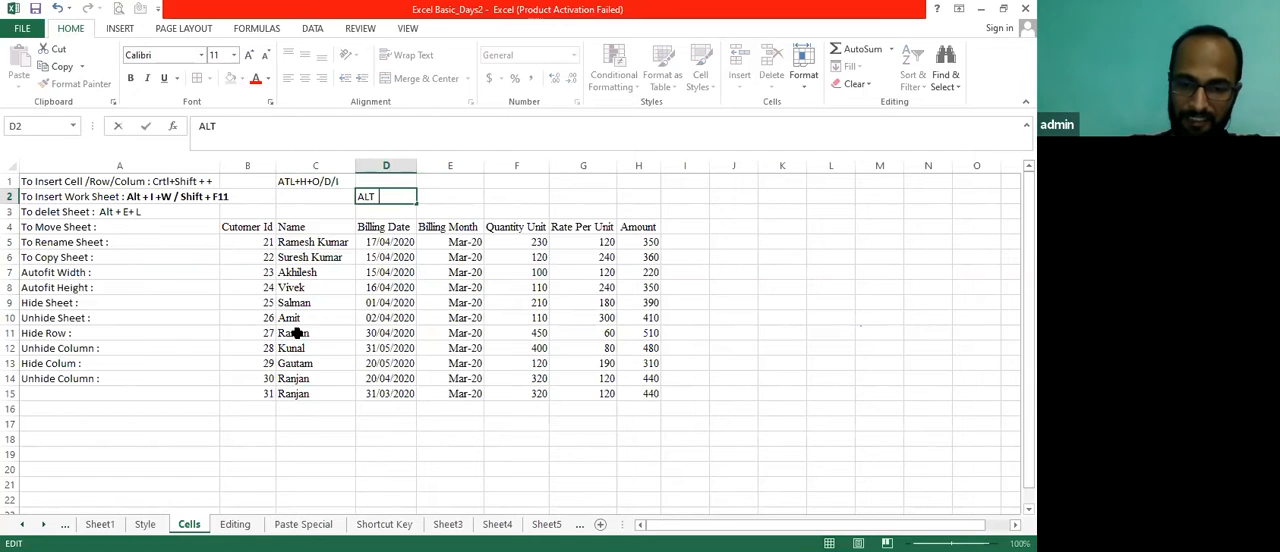
text(F10)
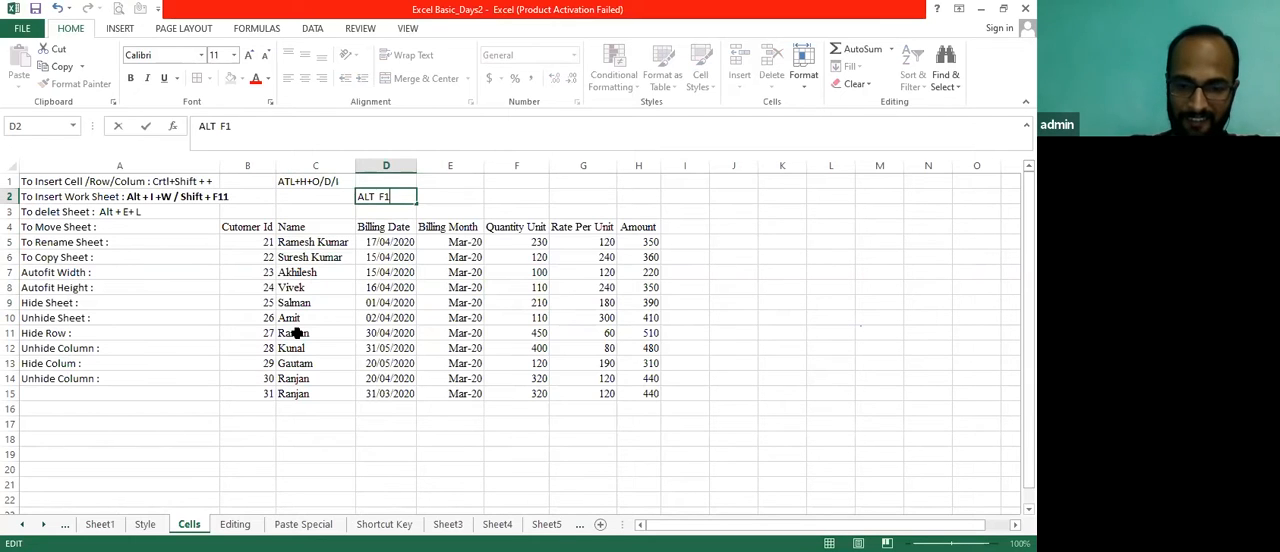
key(Return)
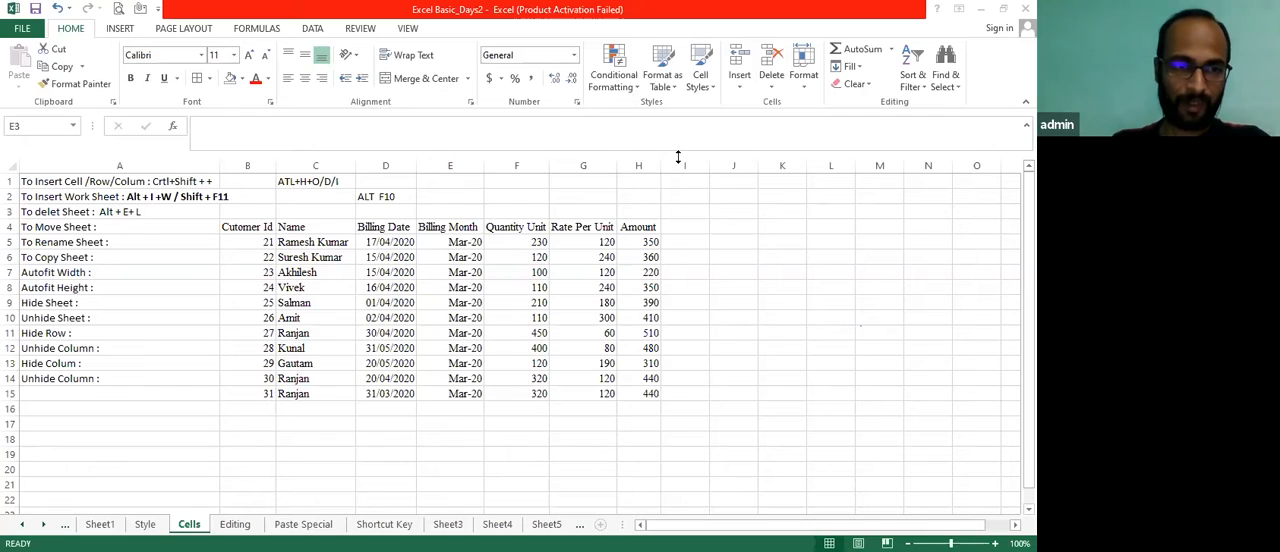
Go through the list of sheet, row and column operations in column A, and highlight the entries in A3:A14
key(Up)
key(Left)
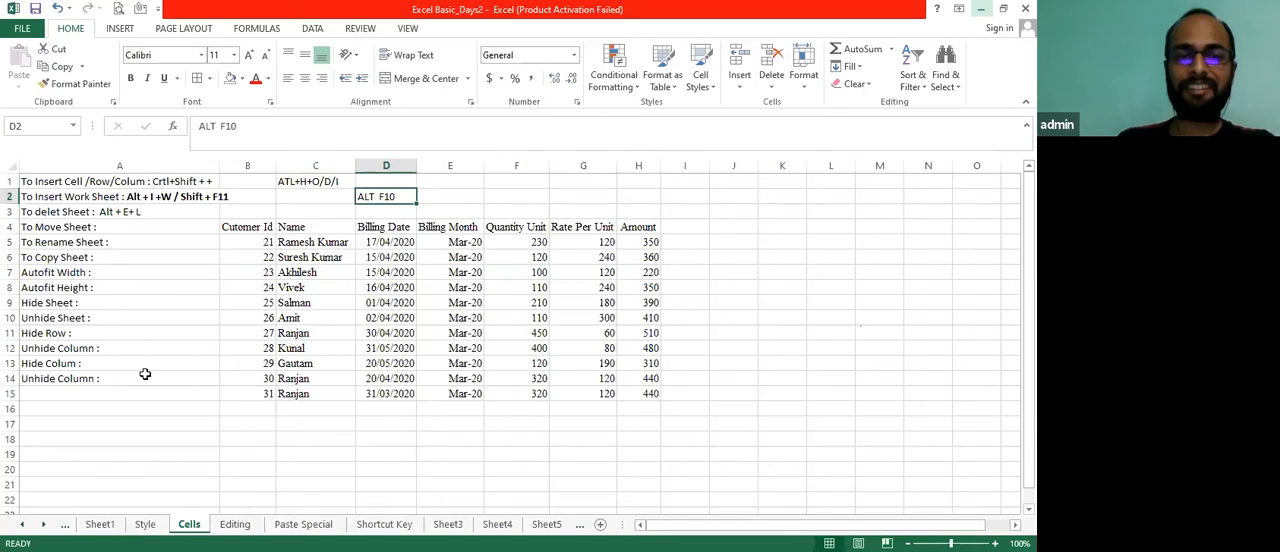
key(Left)
key(Left)
key(Left)
key(Down)
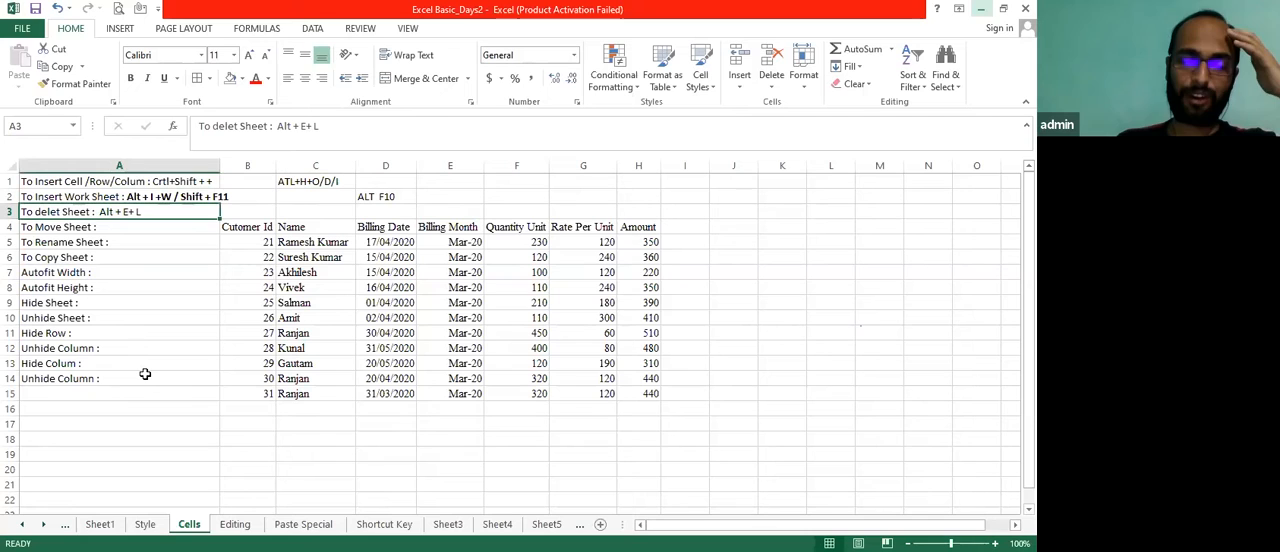
key(Down)
key(Right)
key(Down)
key(Left)
key(Up)
key(Up)
key(Down)
key(Down)
key(Down)
key(Down)
key(Down)
key(Down)
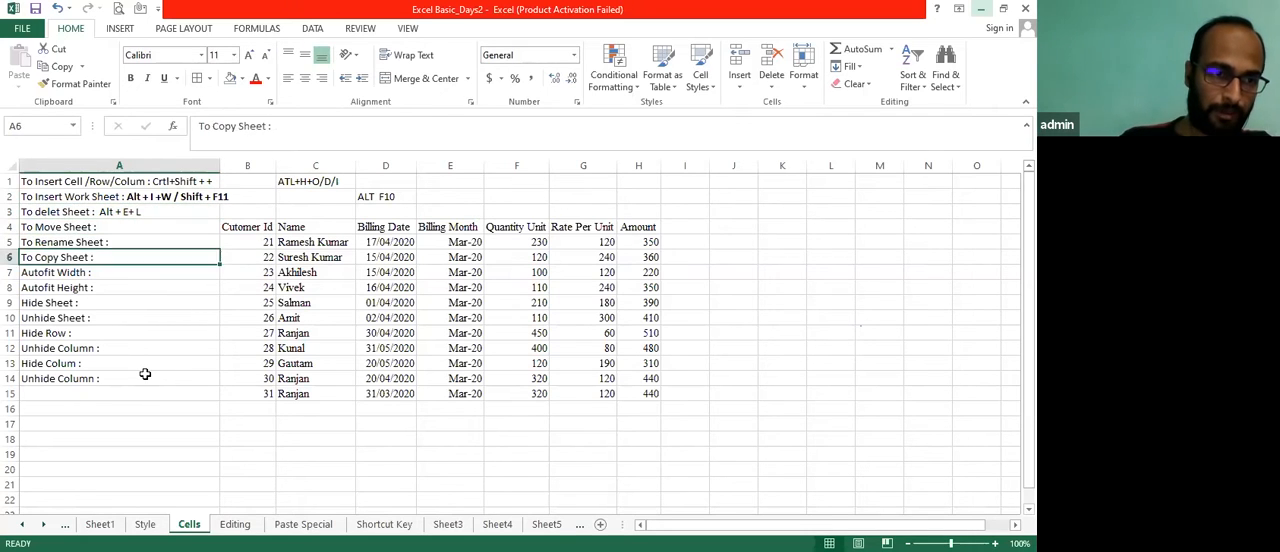
key(Up)
key(Up)
key(Up)
key(Up)
key(Up)
key(Down)
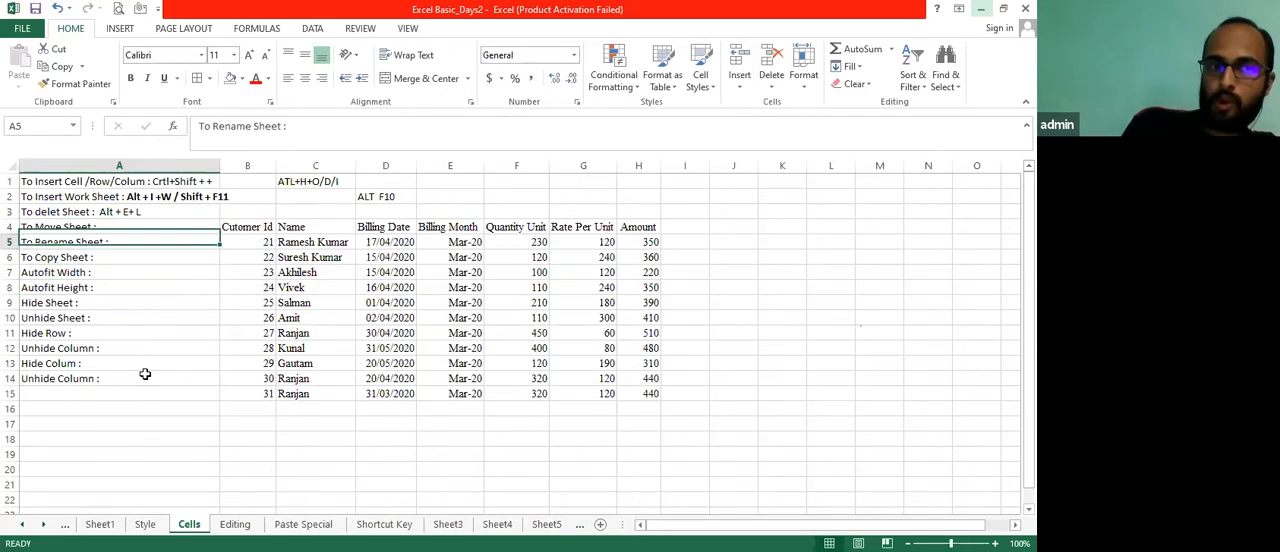
key(Down)
key(Down)
key(Down)
key(Up)
key(Down)
key(Down)
key(Down)
key(Down)
key(Down)
key(Down)
key(Down)
key(Down)
key(Up)
key(Up)
key(Down)
key(shift+Up)
key(shift+Up)
key(shift+Up)
key(shift+Up)
key(shift+Up)
key(shift+Up)
key(shift+Up)
key(shift+Up)
key(shift+Up)
key(shift+Up)
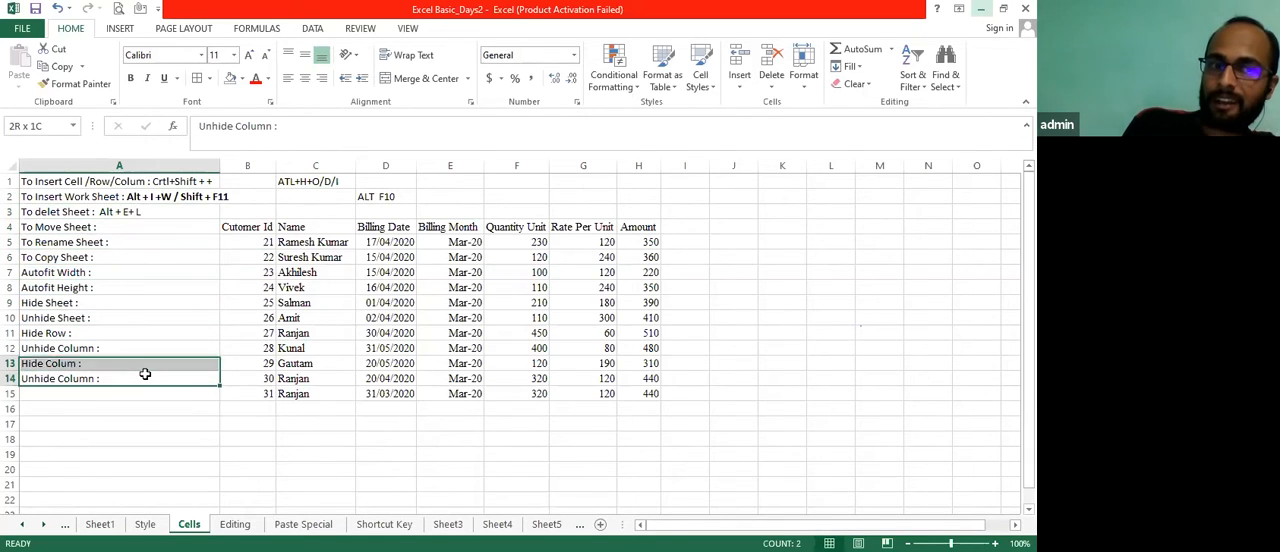
key(shift+Up)
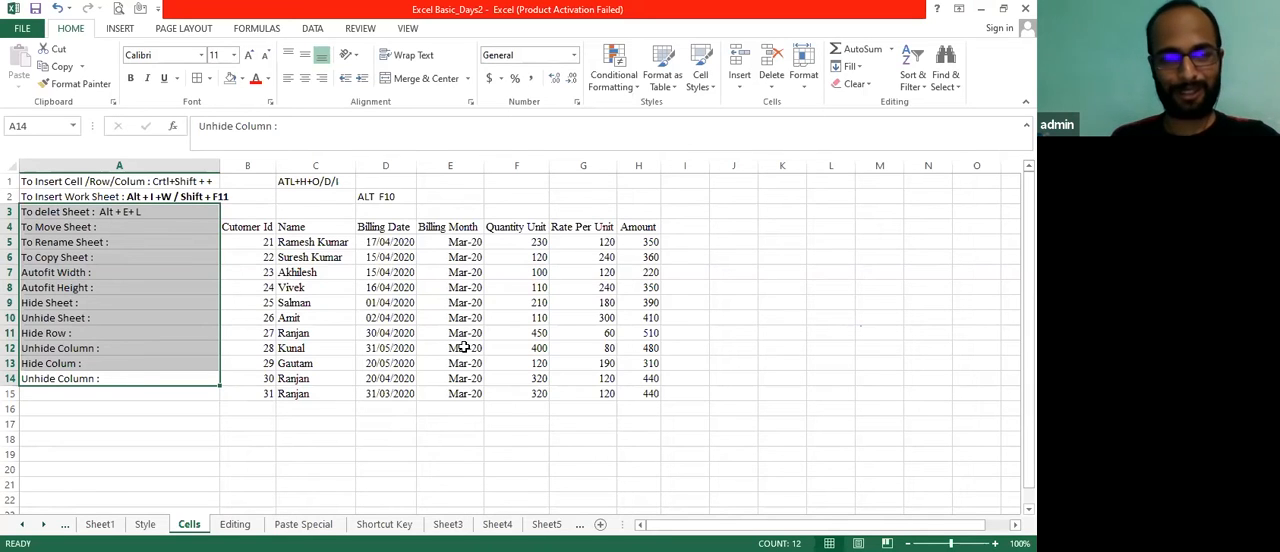
With the "To Rename Sheet :" cell A5 selected, examine the Format options for cell size, visibility and organizing sheets
key(Down)
key(Up)
key(Up)
key(Up)
key(Up)
key(Up)
key(Up)
key(Up)
key(Up)
key(Up)
key(Up)
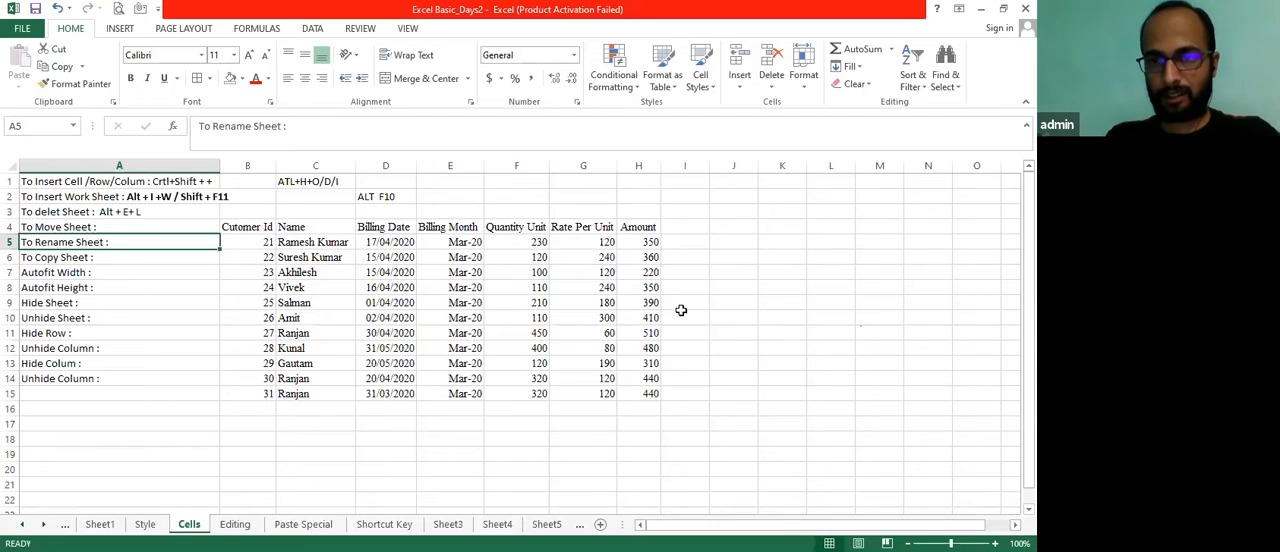
click(806, 89)
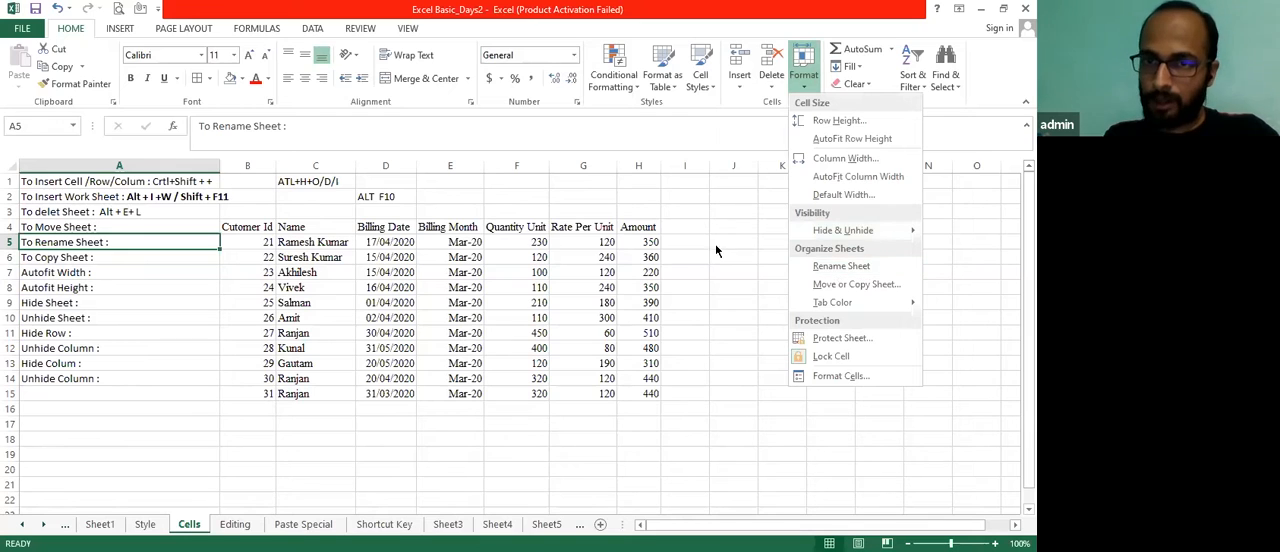
click(700, 243)
click(806, 92)
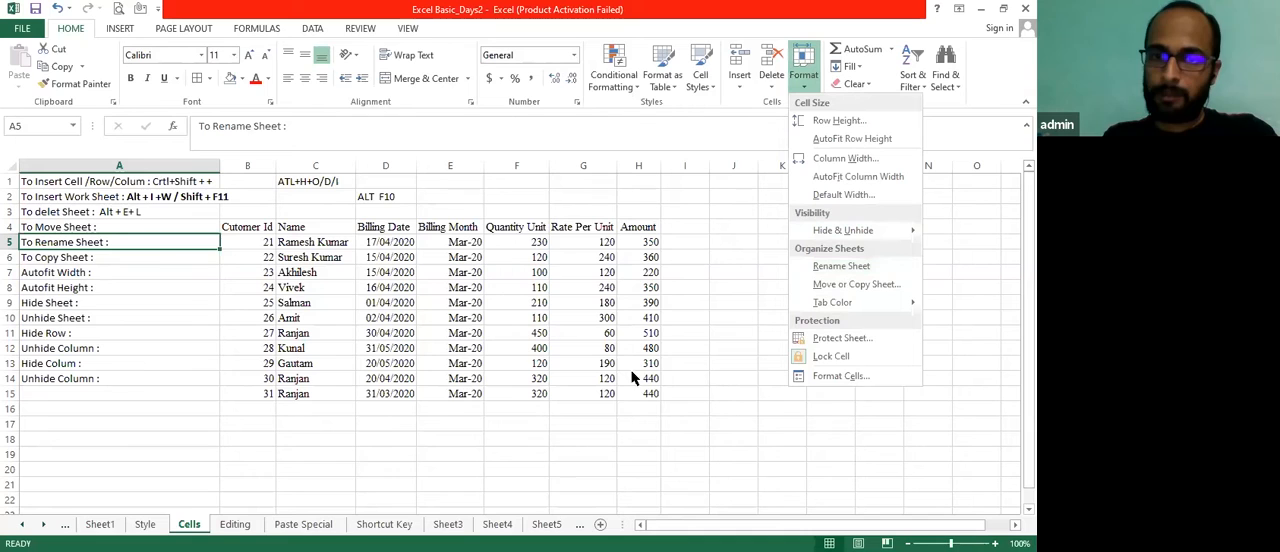
click(573, 430)
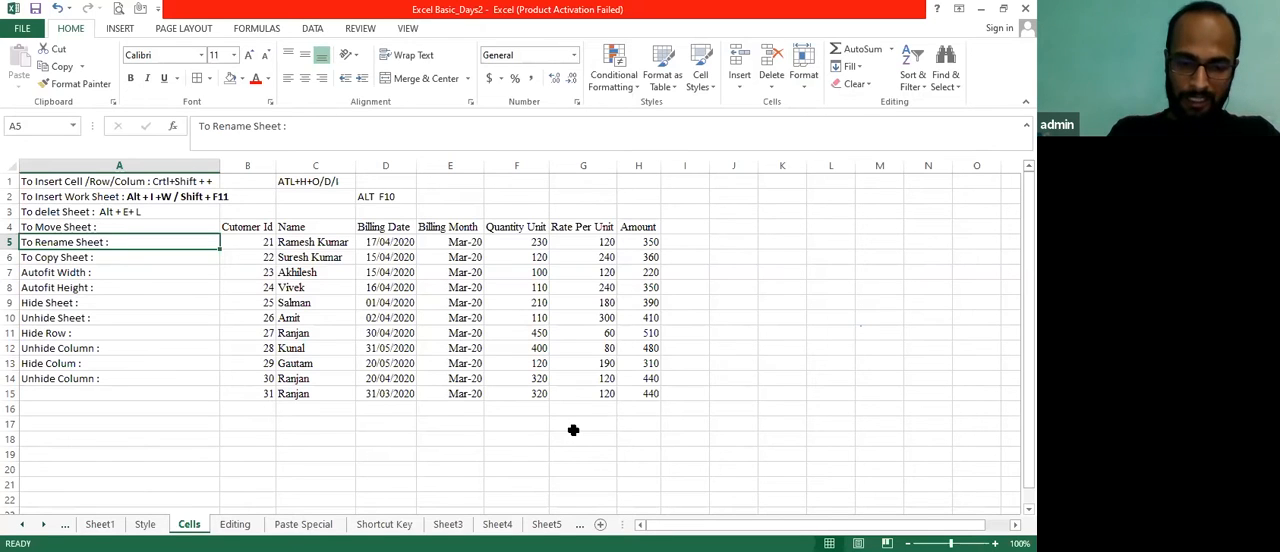
Rename the Cells worksheet as "Basic Excel - Cells"
key(alt)
key(h)
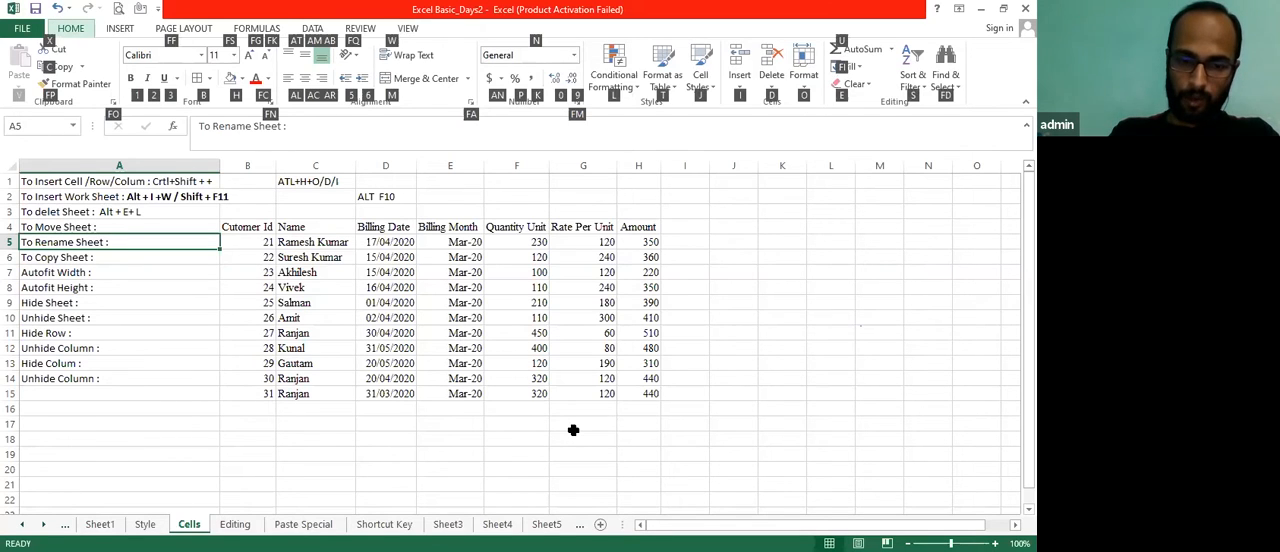
key(o)
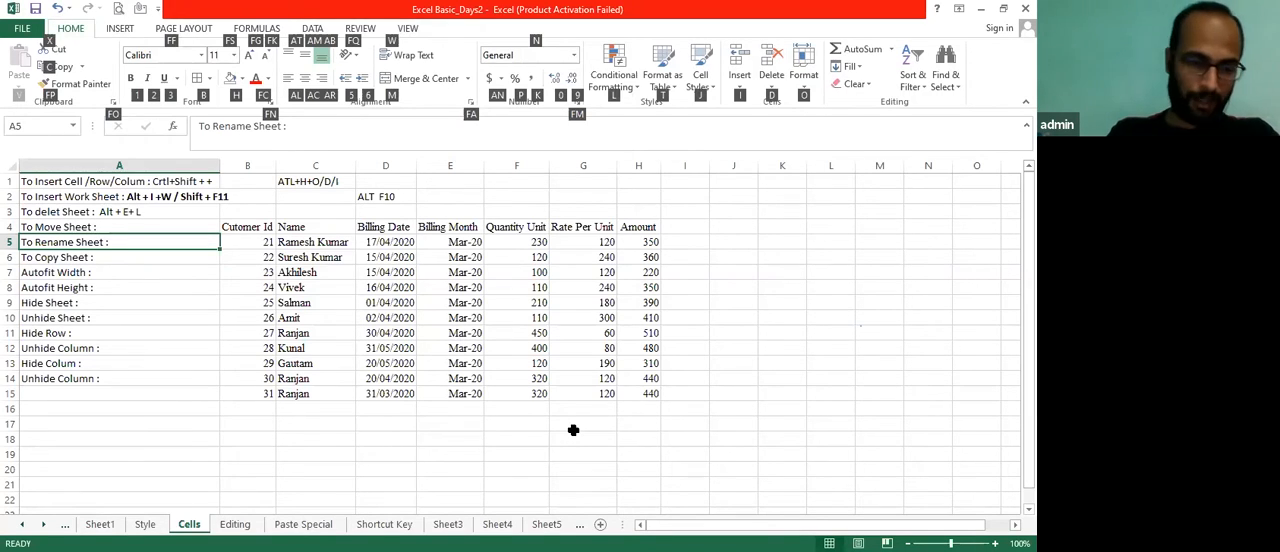
key(r)
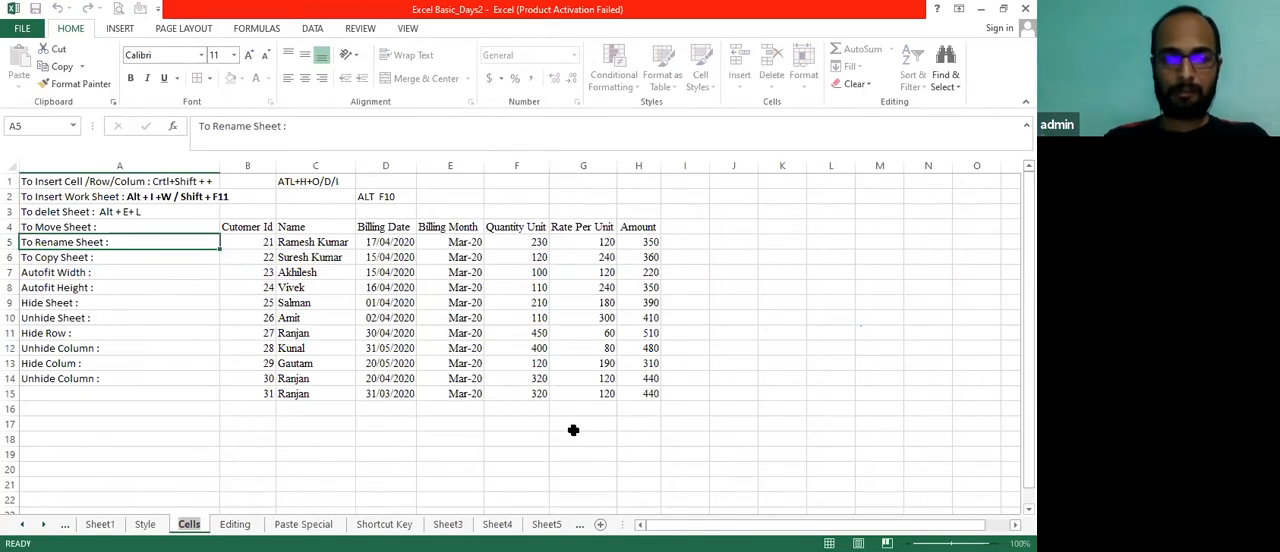
key(Home)
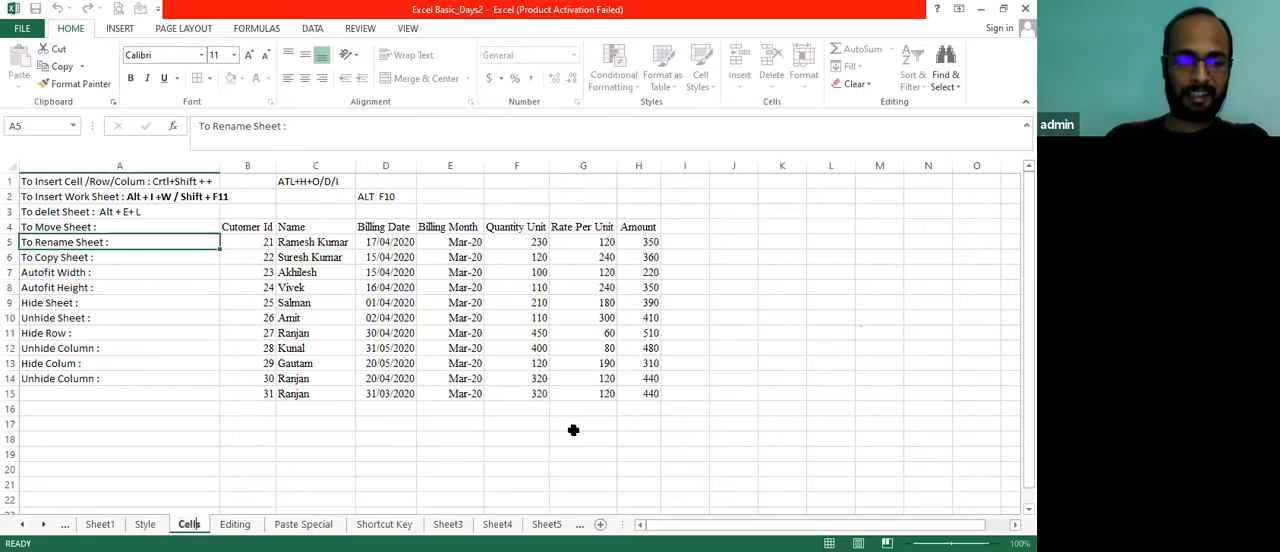
text(Basic )
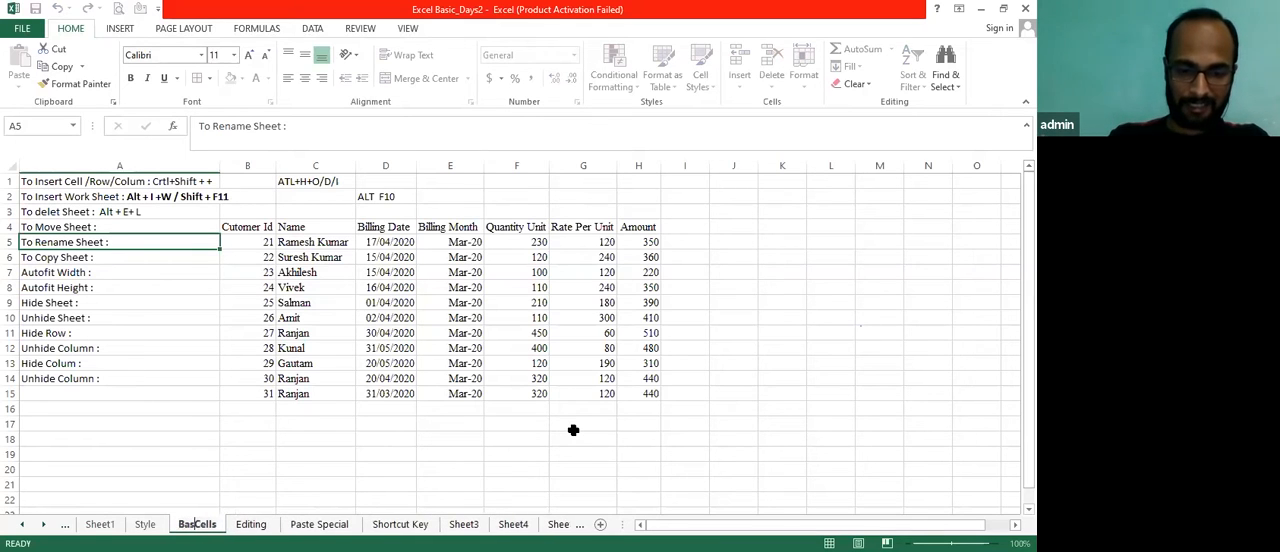
text(Excel -)
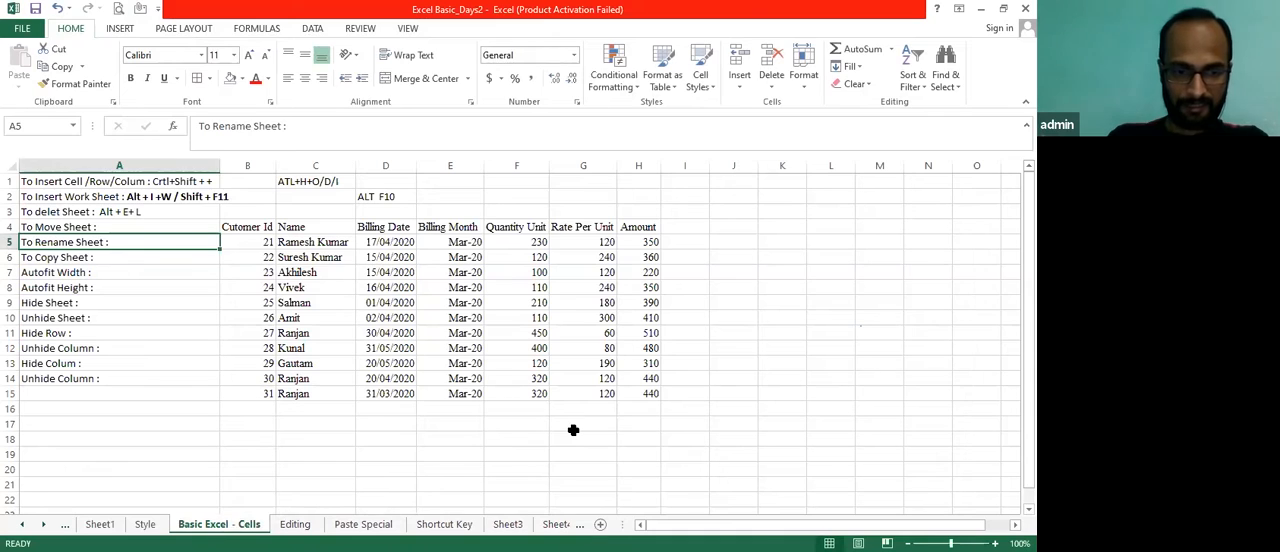
key(Right)
key(Down)
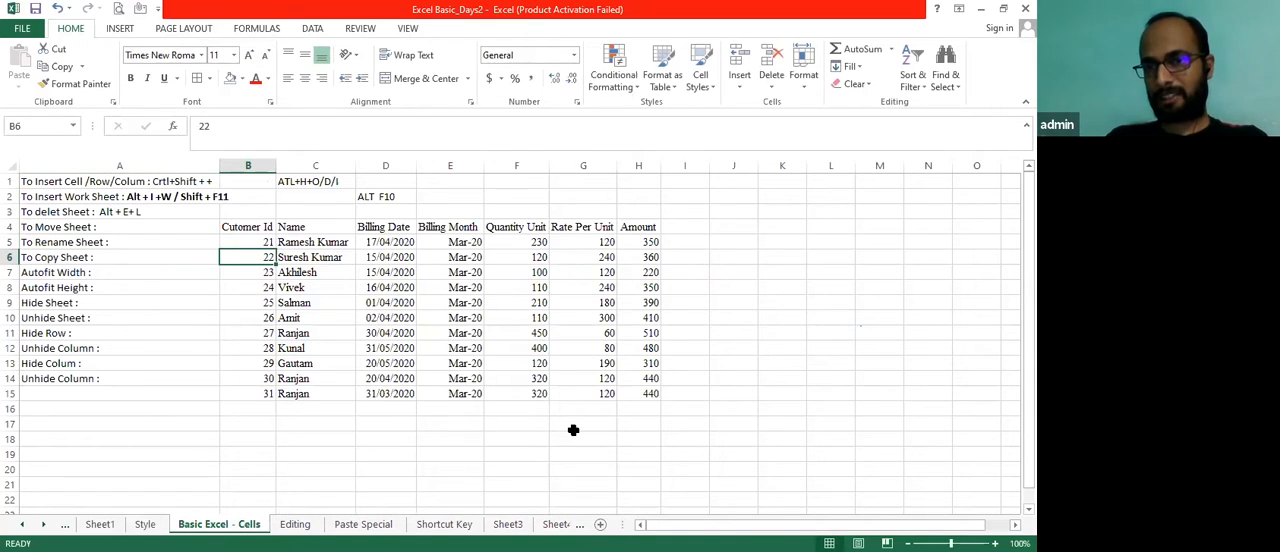
Append the shortcut "Alt + H + O + R" to the "To Rename Sheet :" note in cell A5
key(alt+Tab)
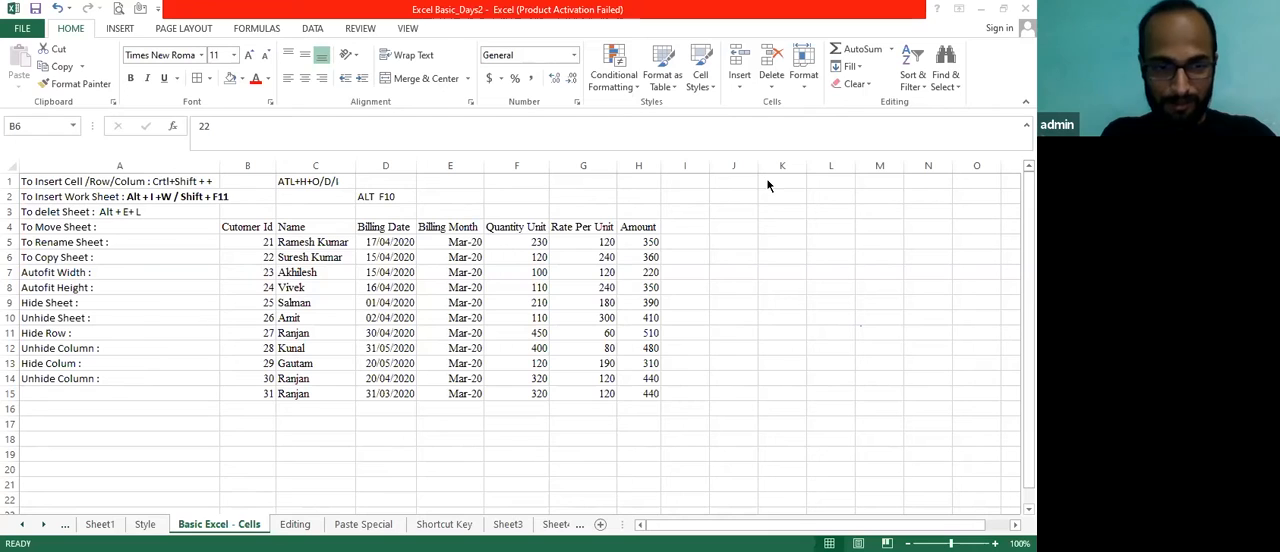
click(113, 242)
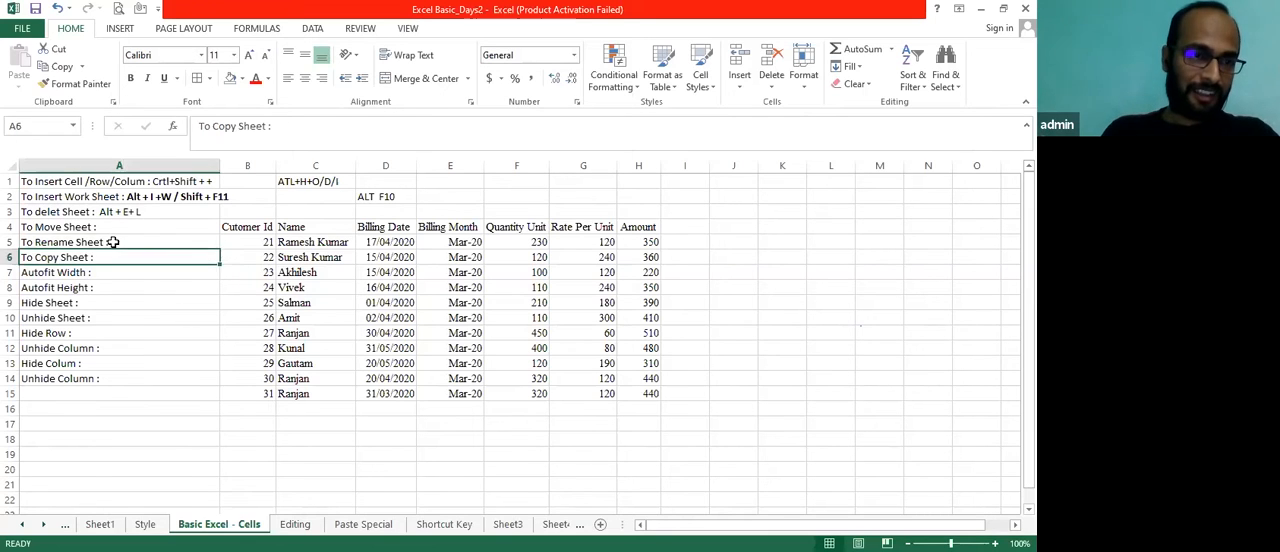
double_click(113, 242)
text(Alt)
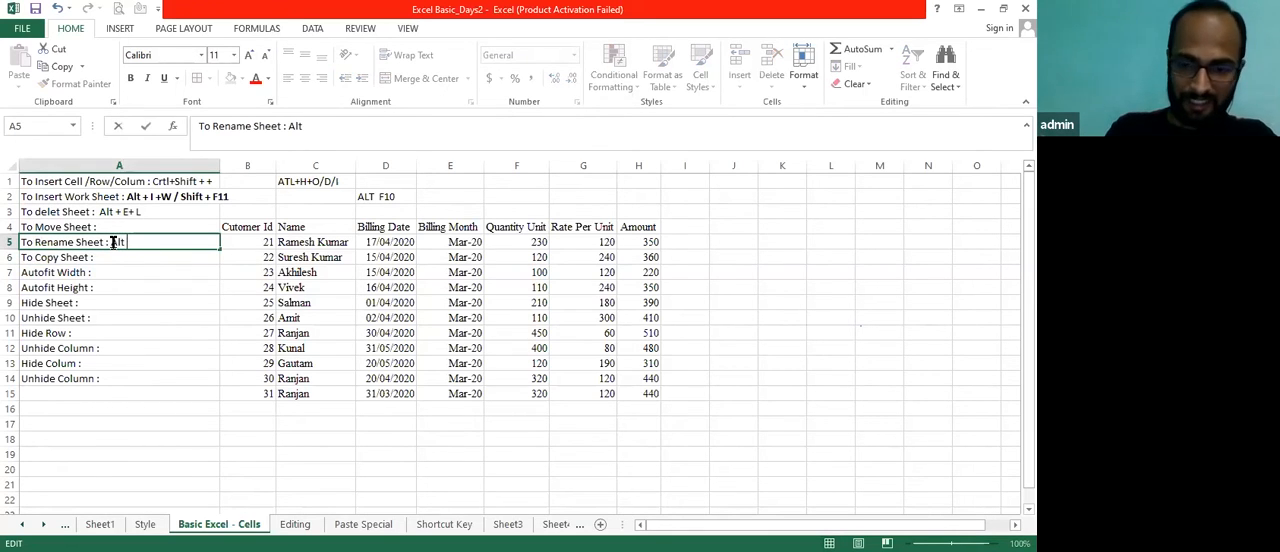
text( + H)
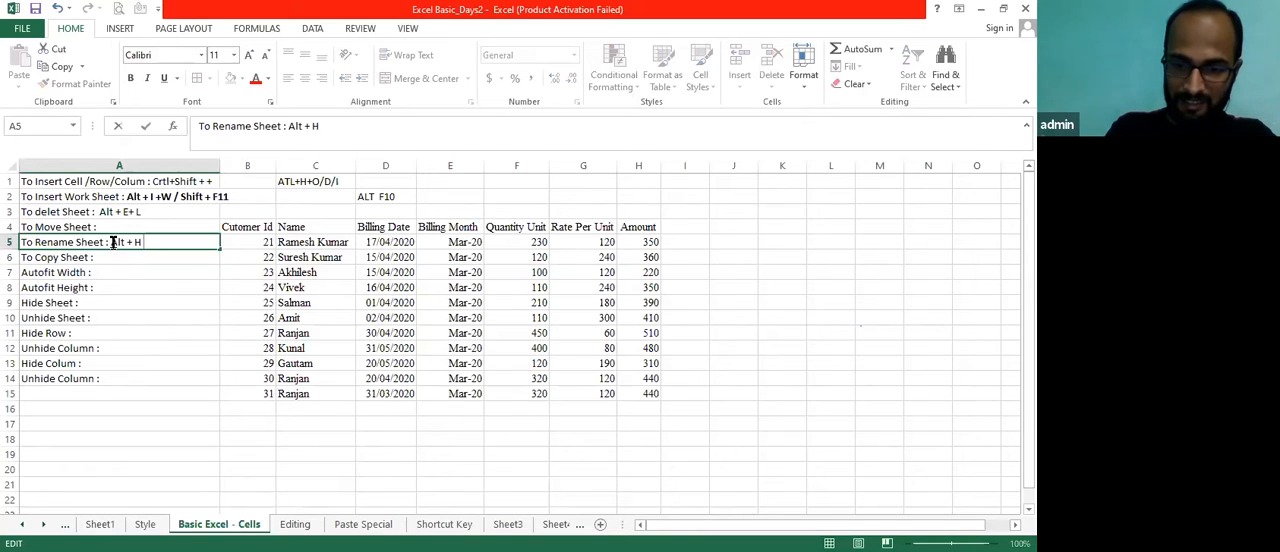
text( + O + R)
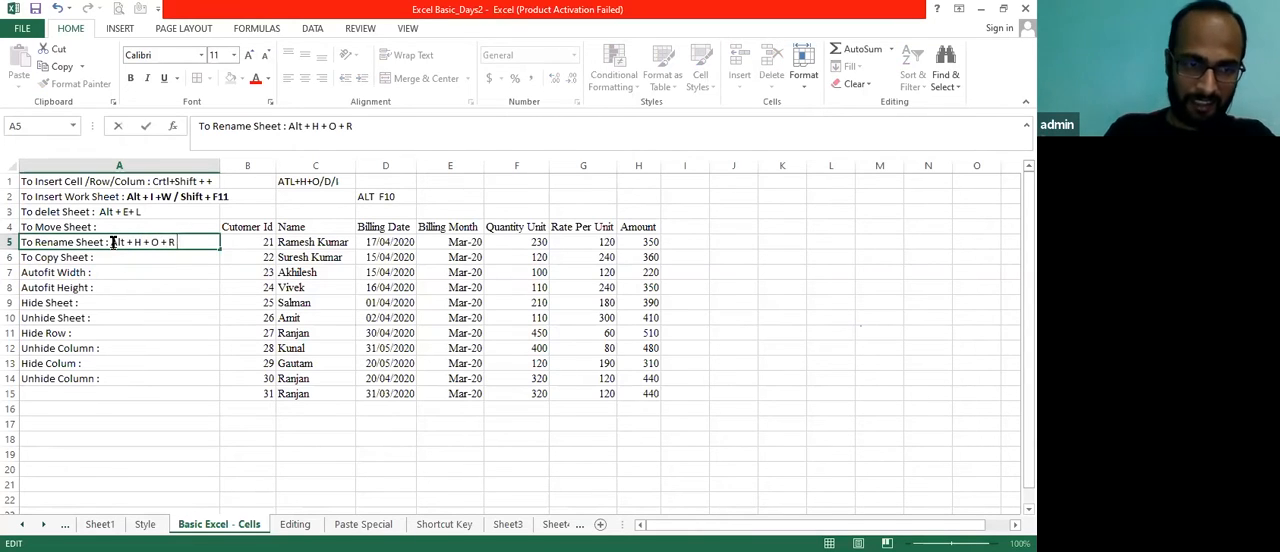
key(Return)
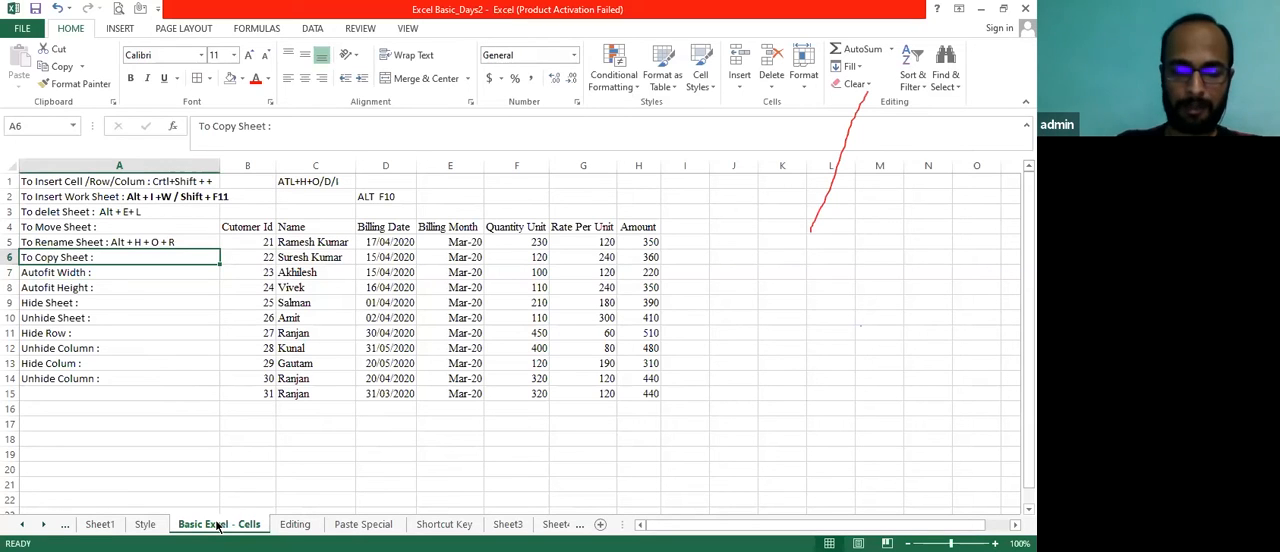
key(alt+h)
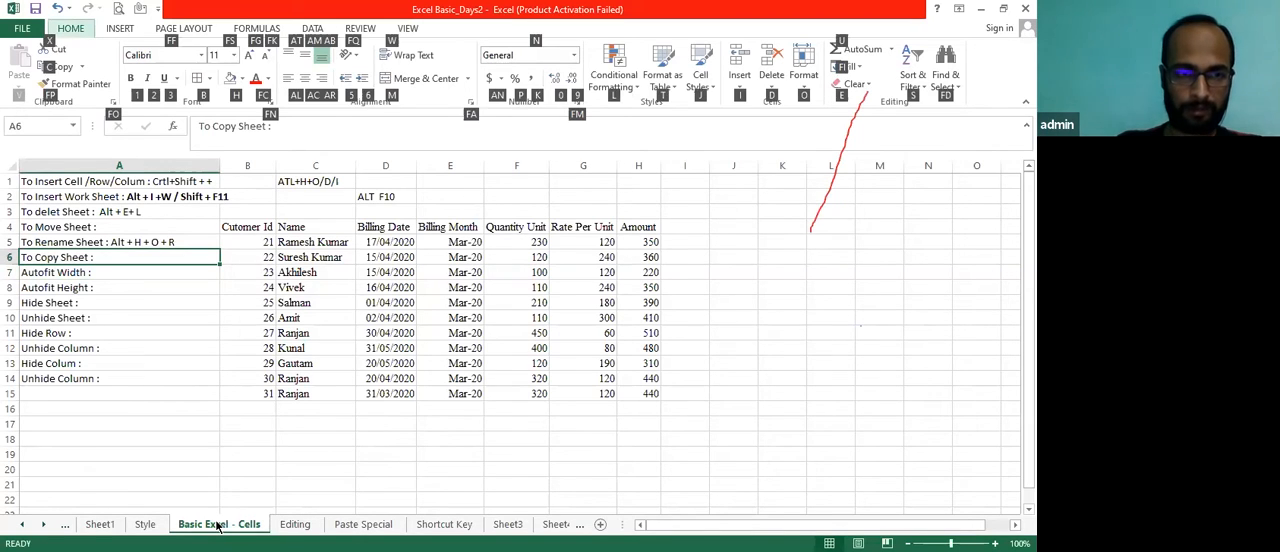
key(o)
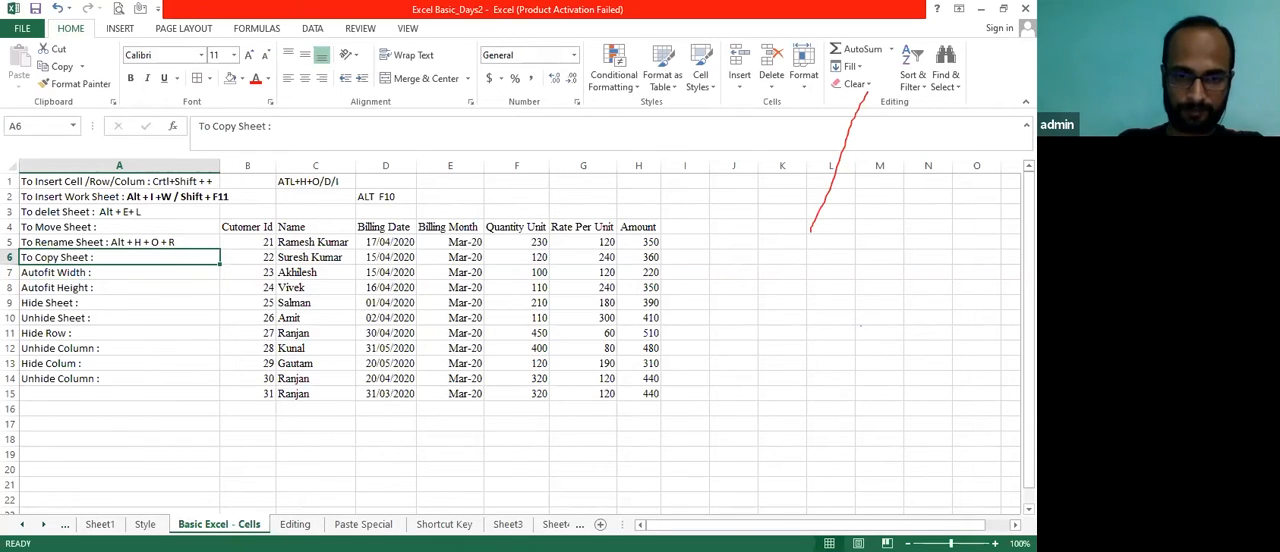
key(h)
key(o)
key(m)
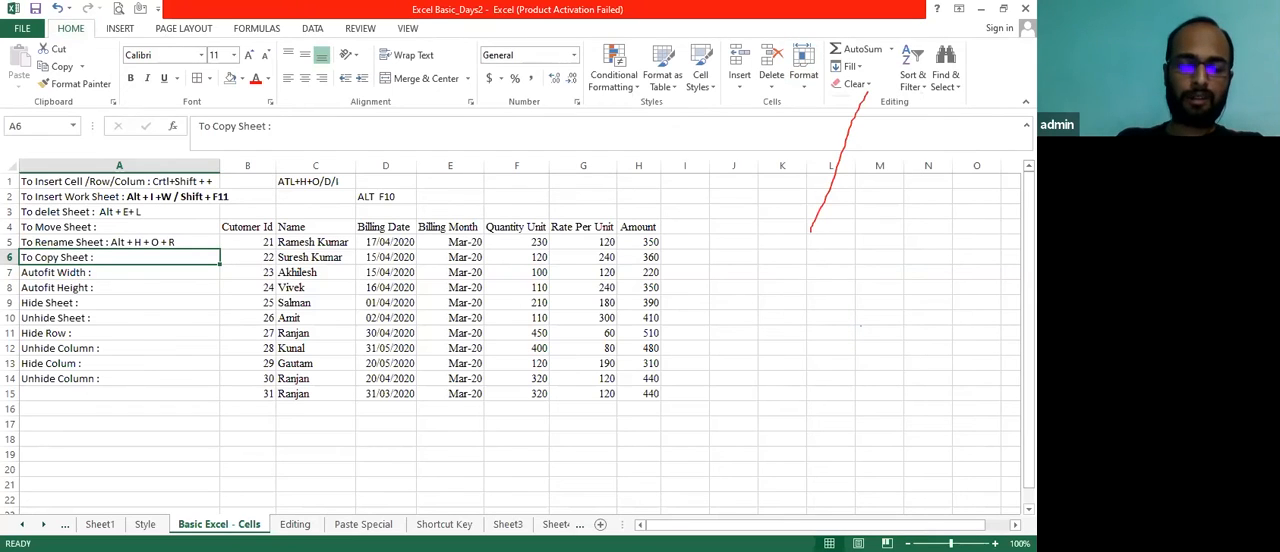
key(alt)
key(Escape)
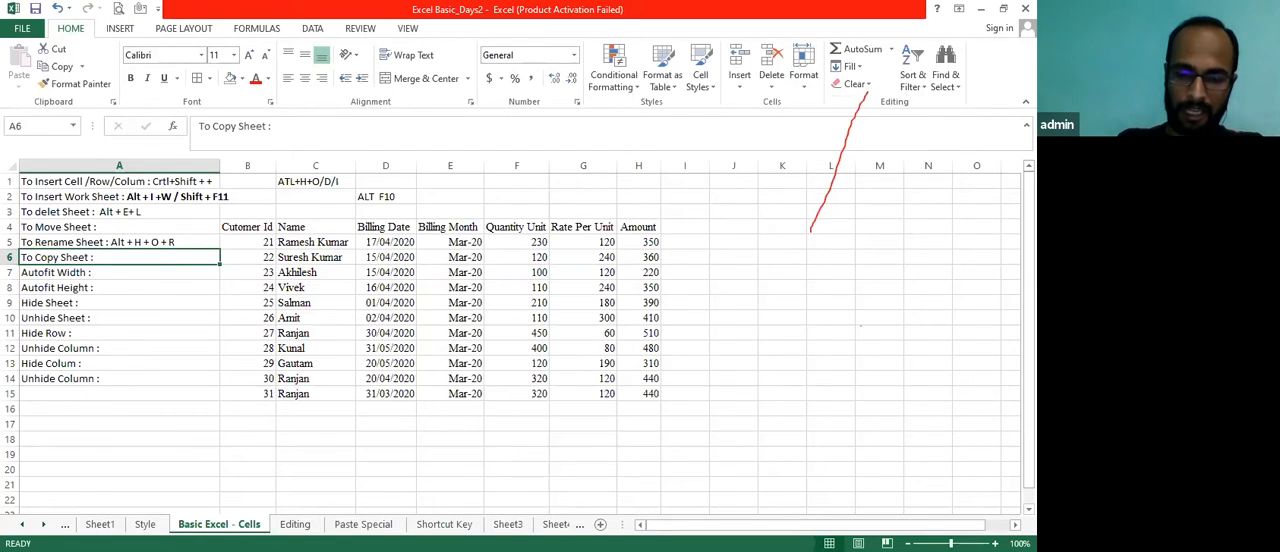
text(ho)
key(Escape)
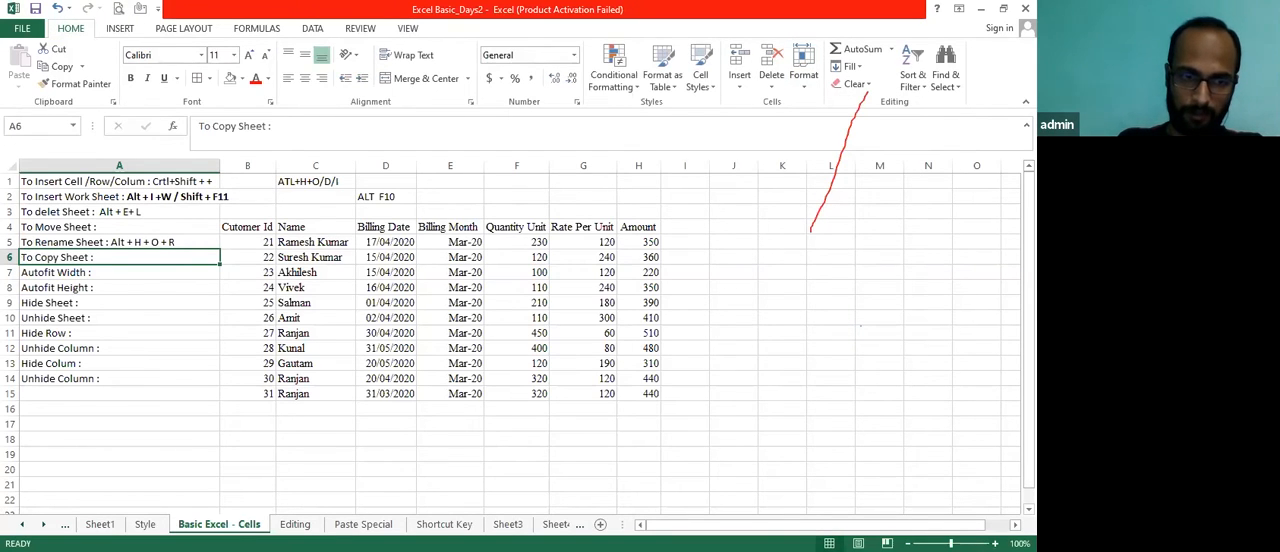
key(alt+h)
key(o)
key(m)
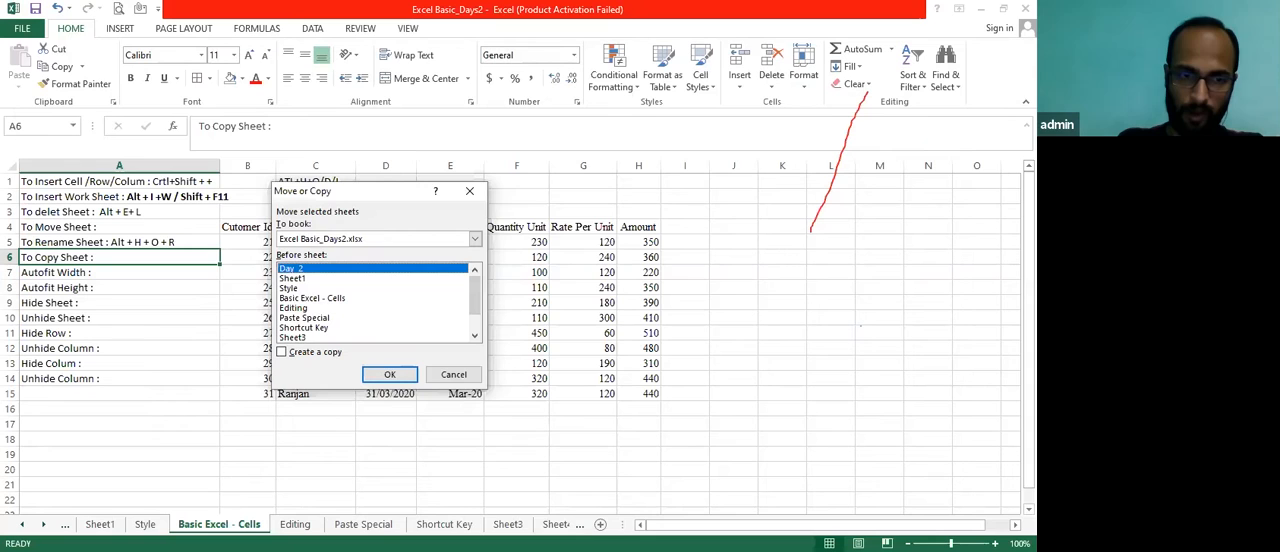
key(Escape)
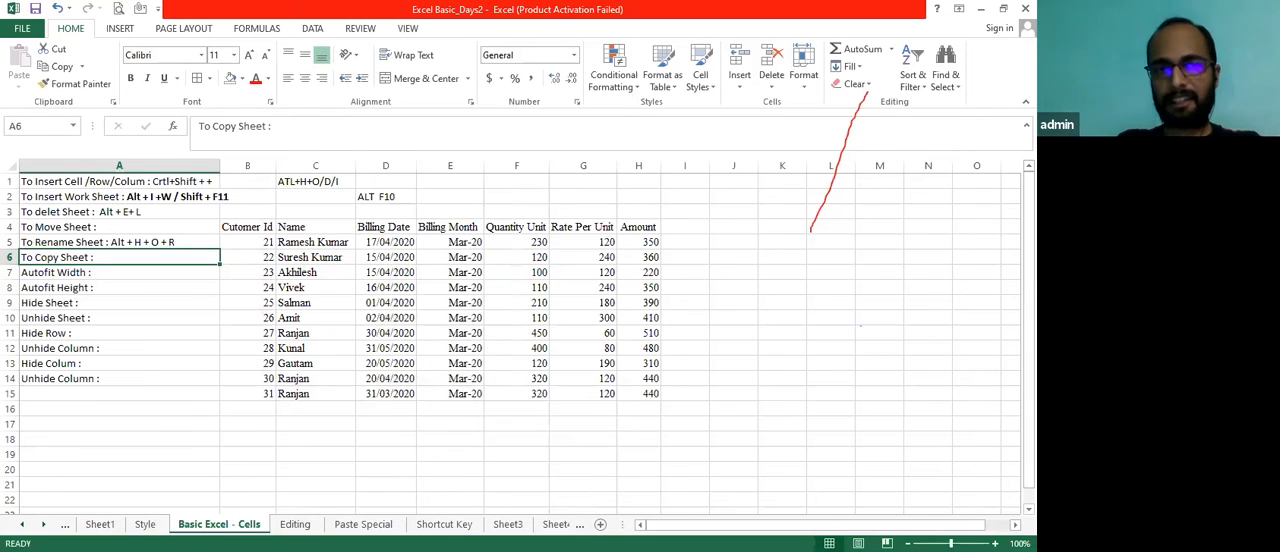
Copy the "Basic Excel - Cells" worksheet to a new book with the Create a copy option enabled
key(alt+h)
key(o)
key(m)
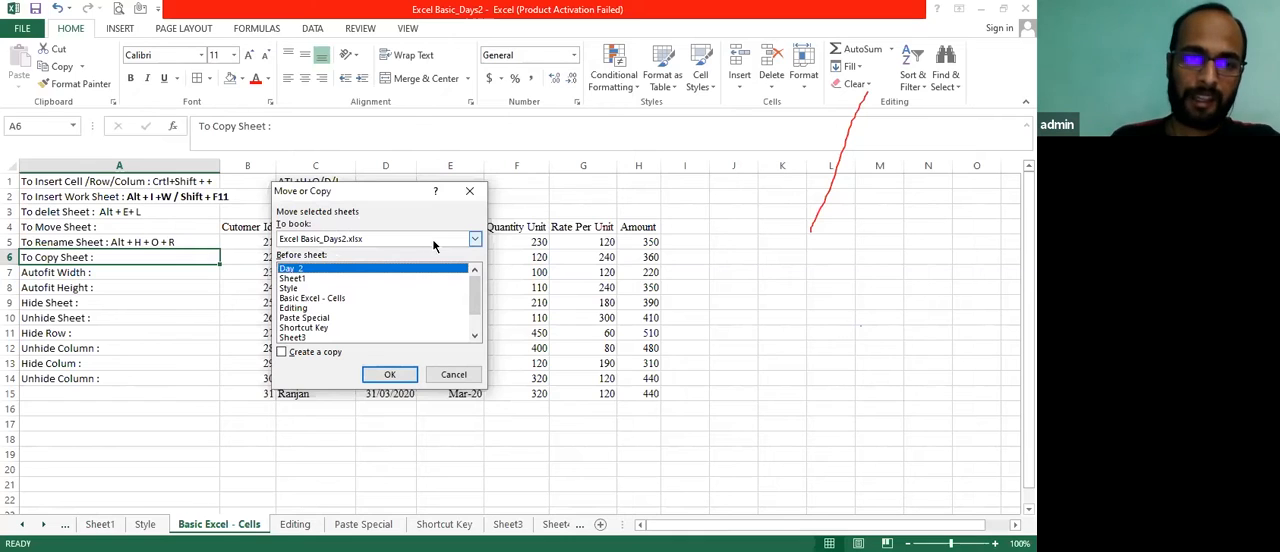
click(474, 239)
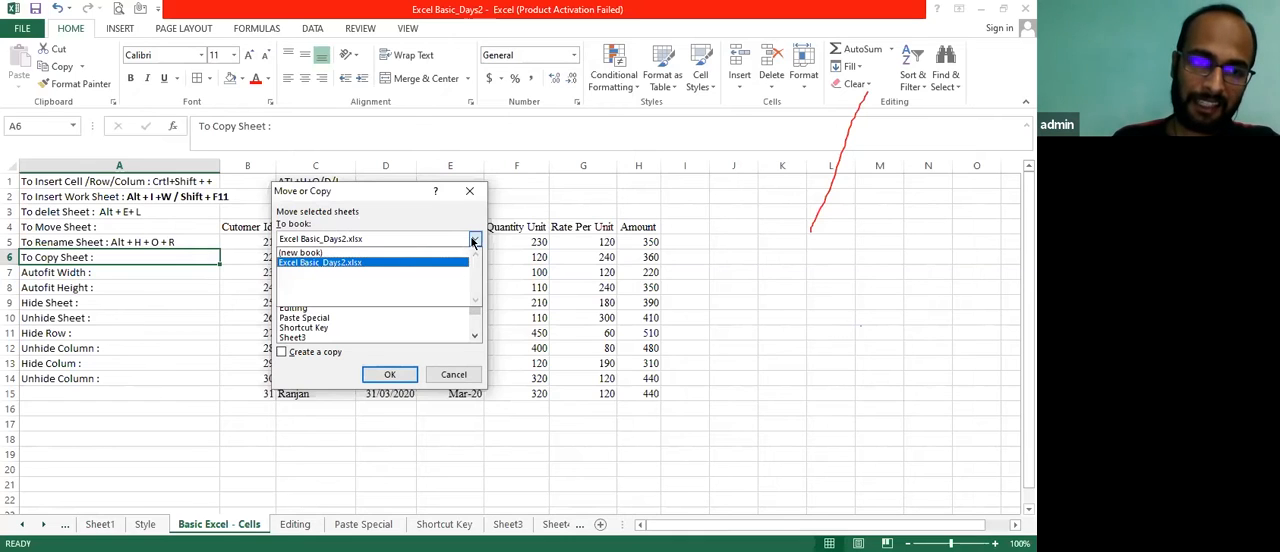
click(383, 255)
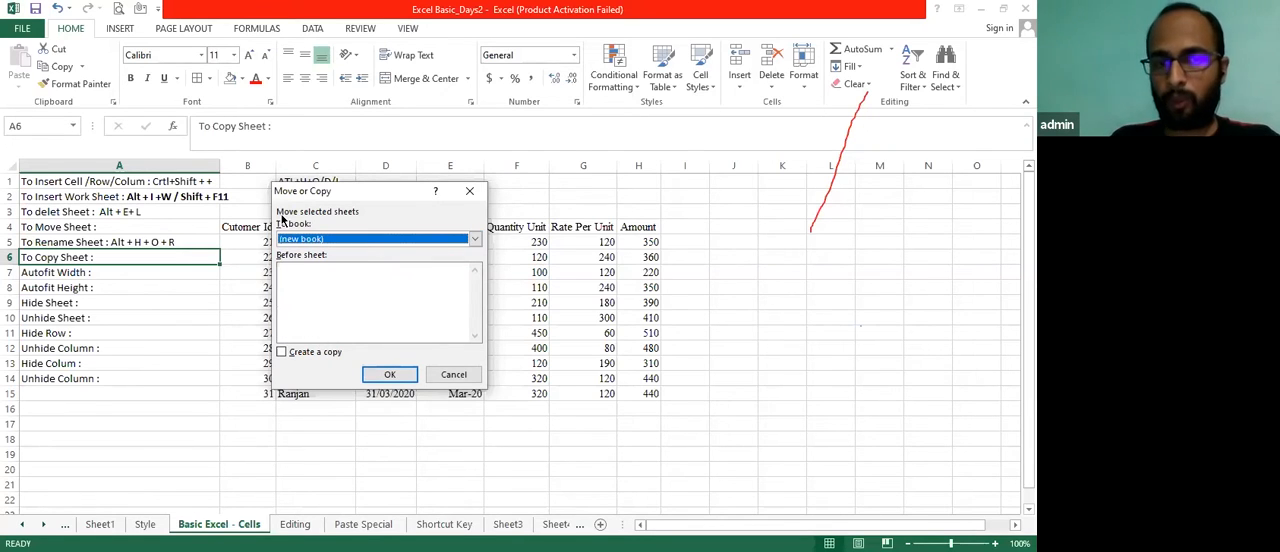
drag(332, 201, 329, 183)
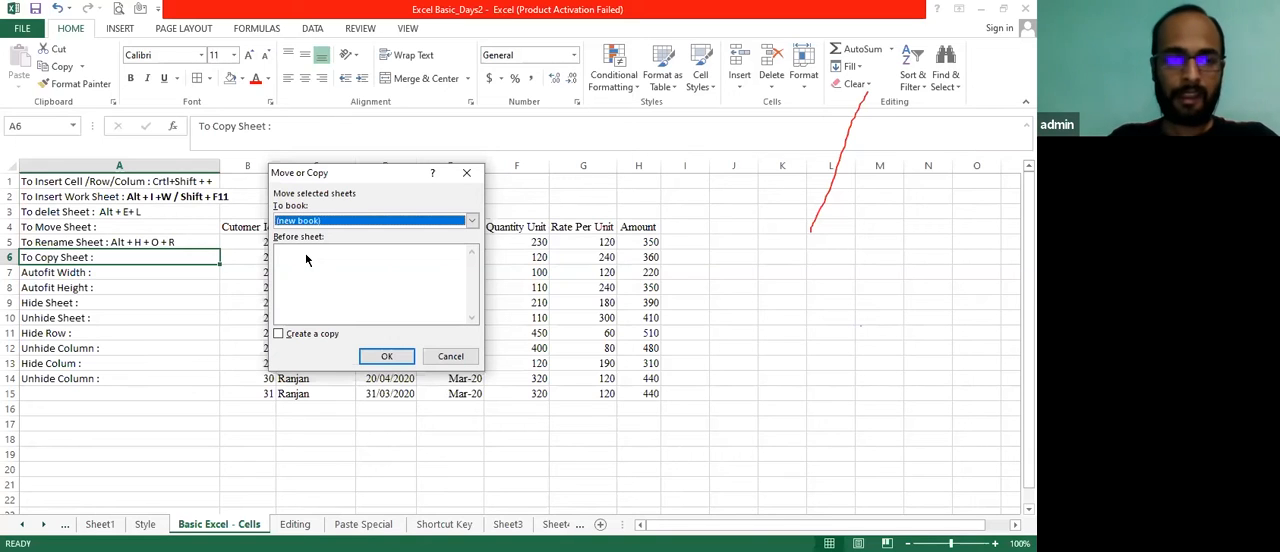
click(279, 334)
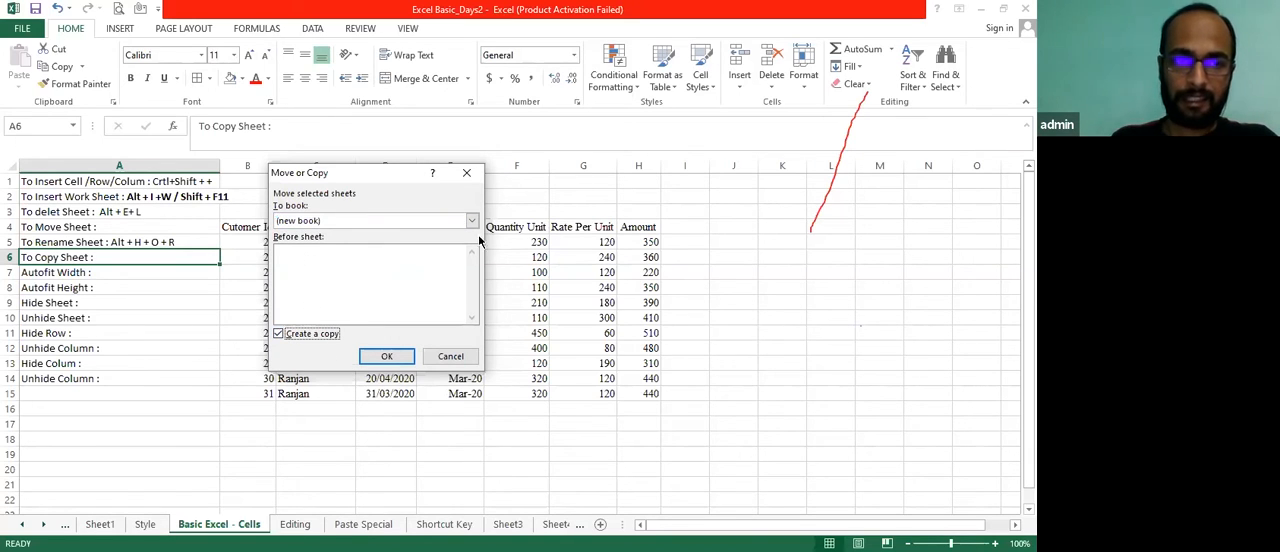
click(472, 220)
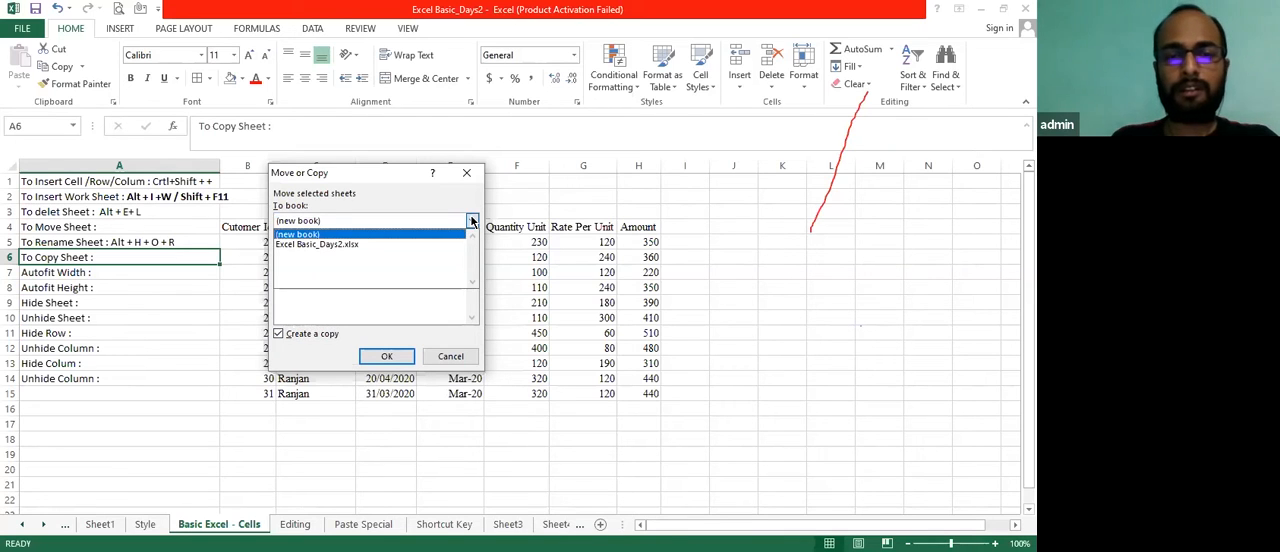
click(472, 220)
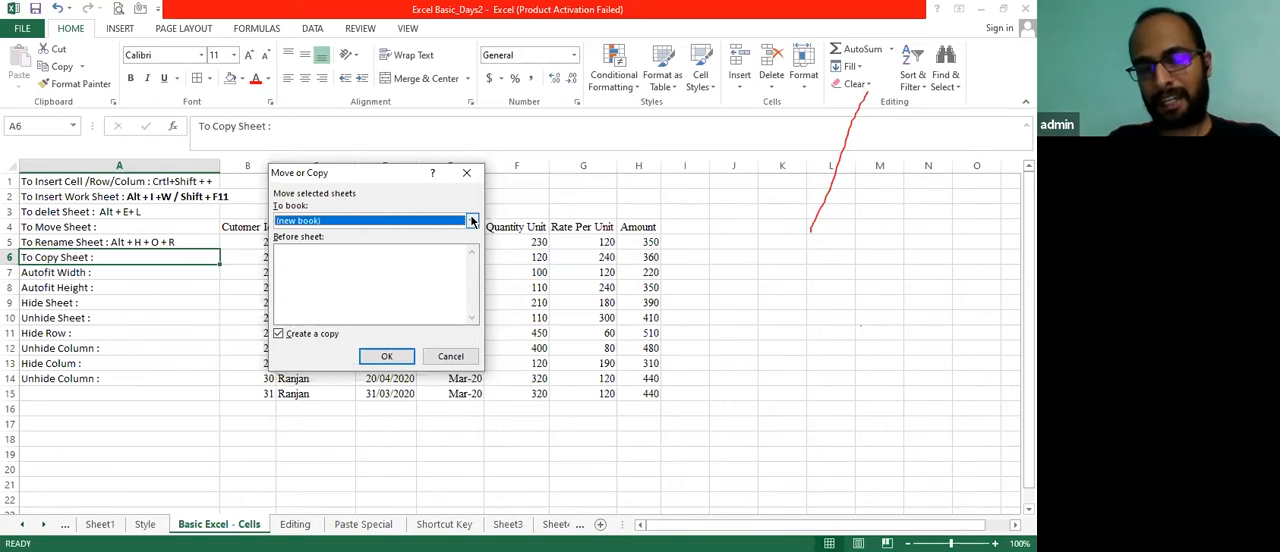
click(400, 357)
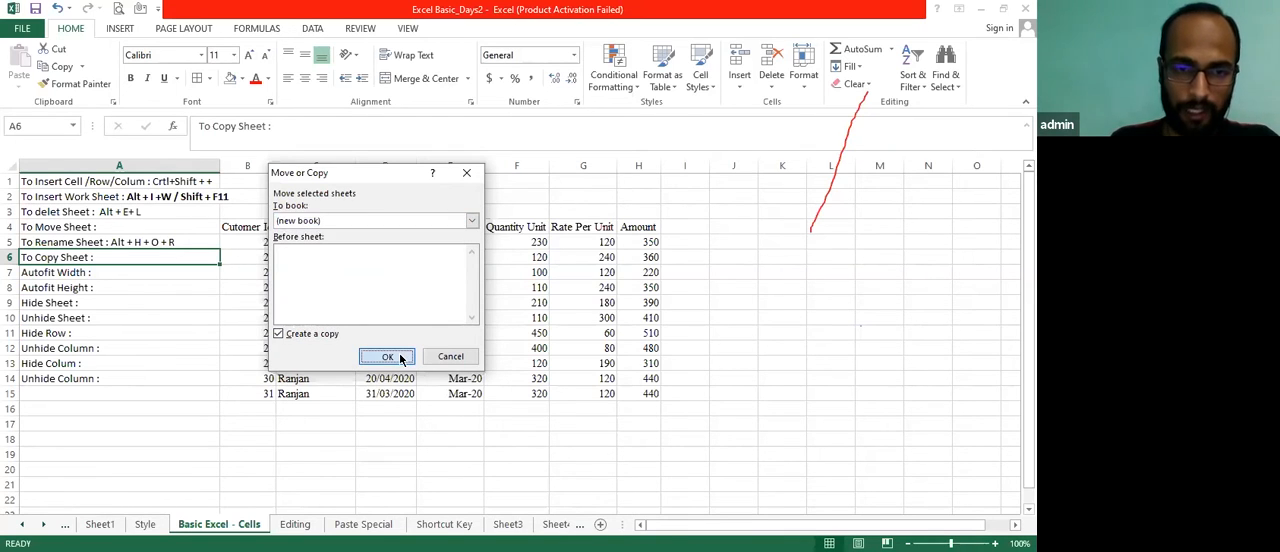
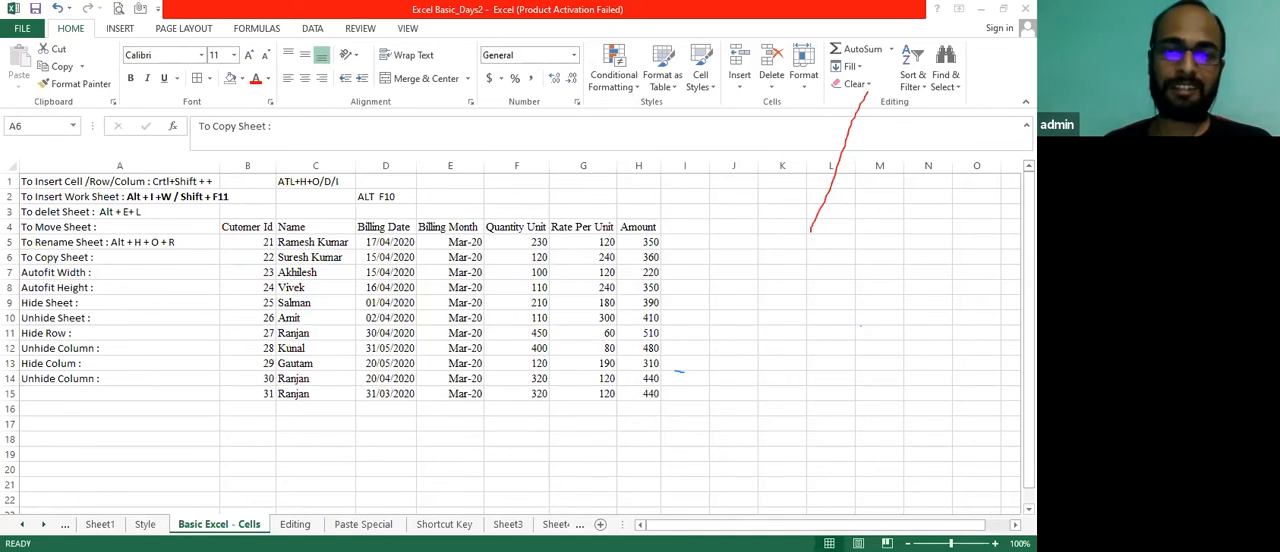
Append the shortcut "Alt + H + O+ M" to the "To Copy Sheet :" note in cell A6
key(Down)
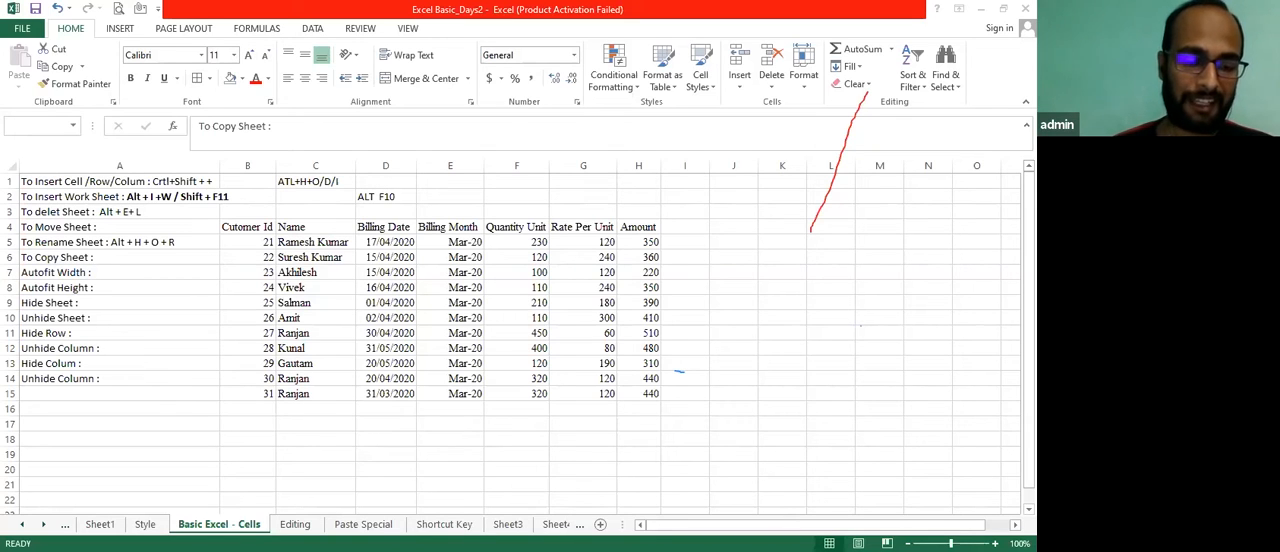
key(alt+F4)
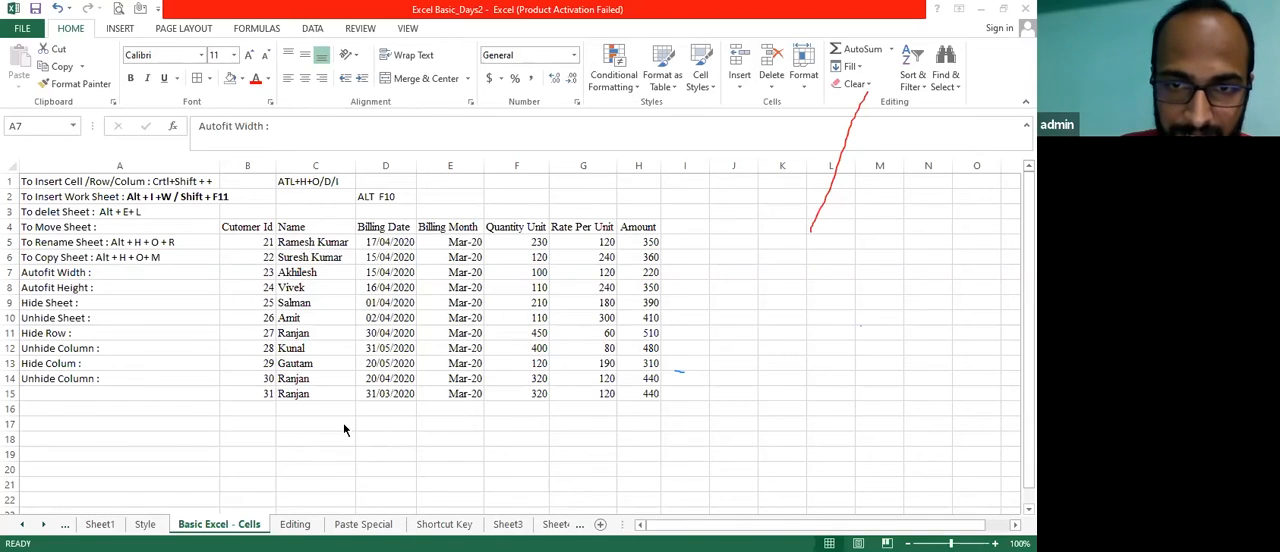
click(52, 372)
key(Right)
key(Right)
key(Left)
key(Left)
key(Up)
key(Down)
key(Right)
key(Right)
key(Left)
key(Left)
key(Right)
key(Right)
key(Left)
key(Left)
key(Right)
key(Right)
key(Up)
key(Up)
key(Up)
key(Up)
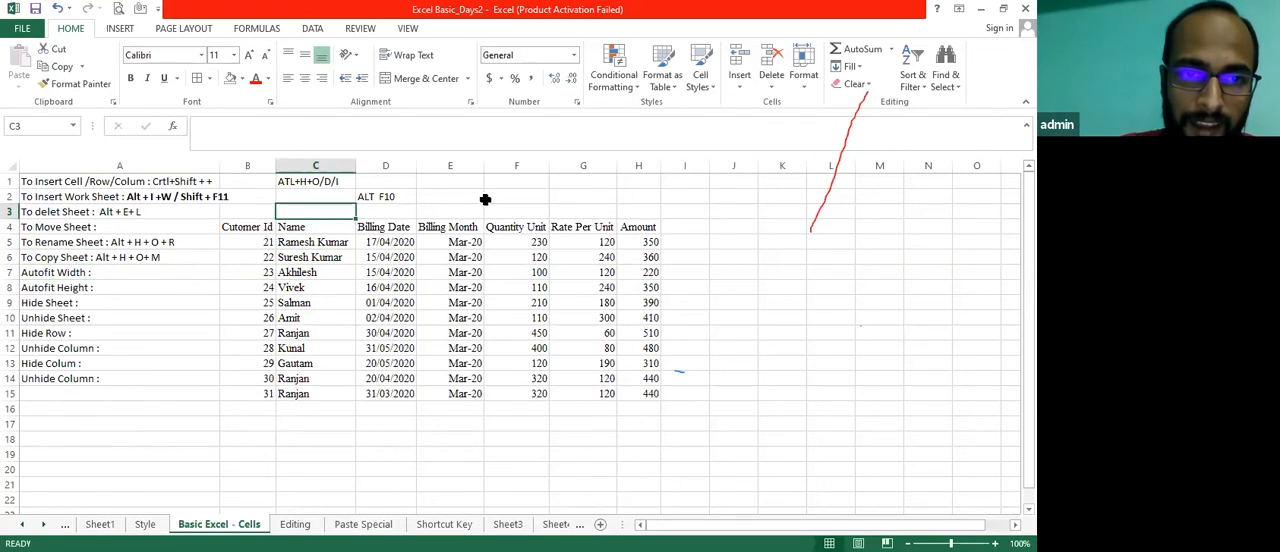
Narrow columns D through H until their contents are cut off, and shrink the height of row 14
drag(483, 170, 540, 168)
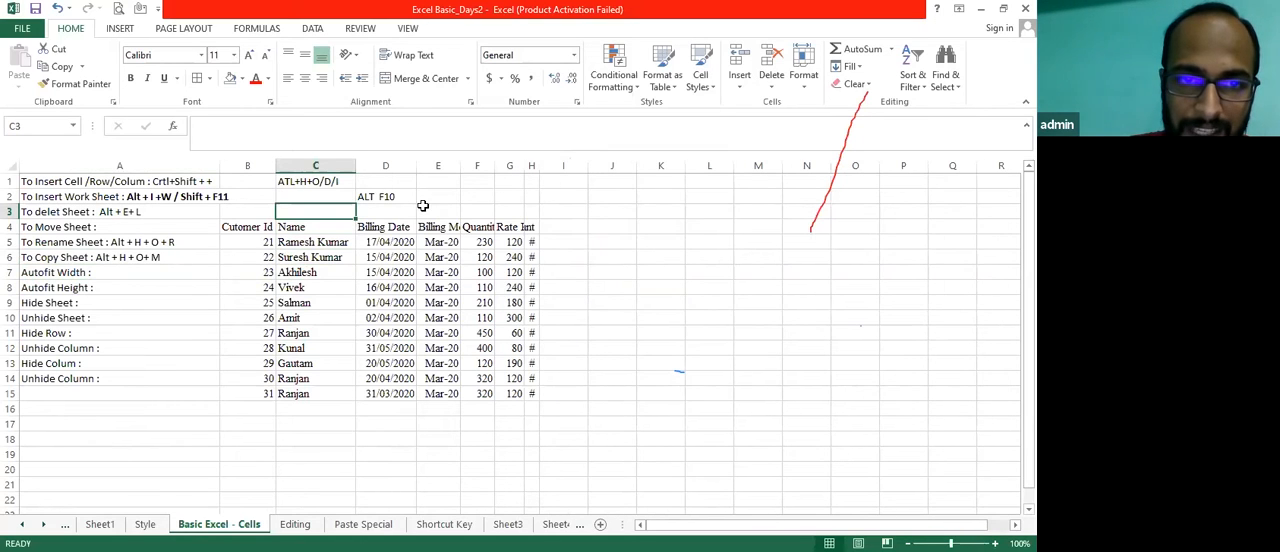
drag(418, 166, 395, 167)
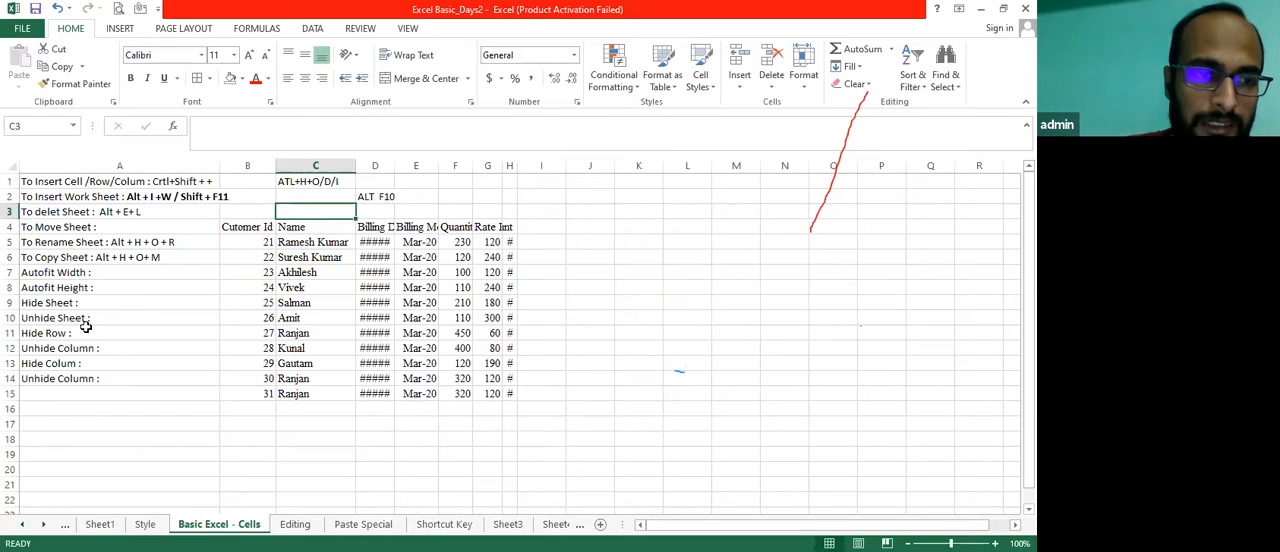
drag(12, 381, 11, 374)
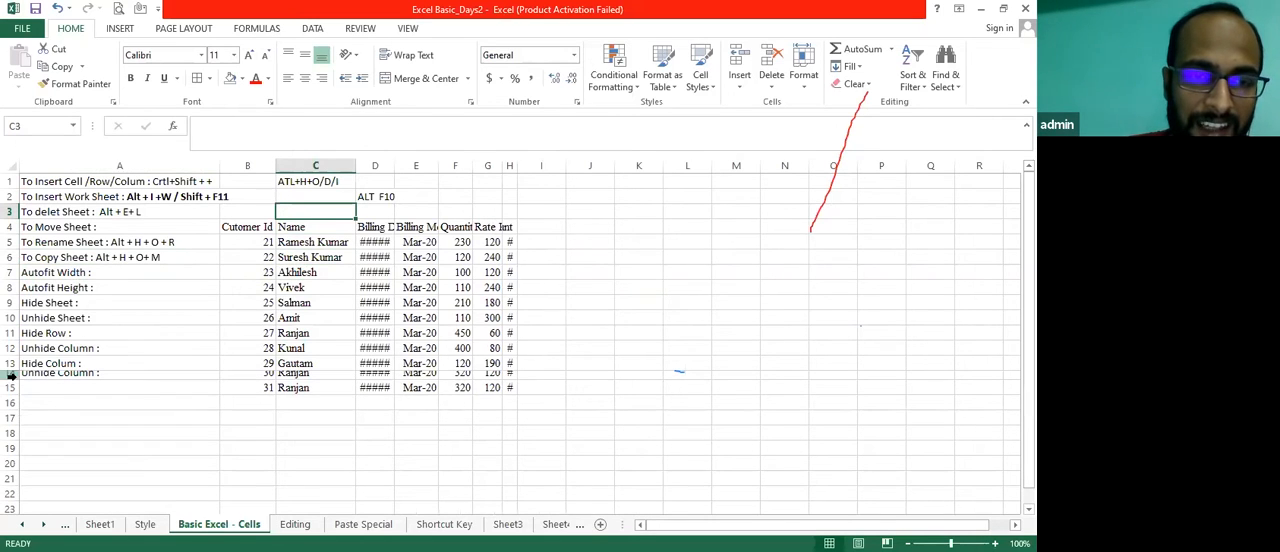
Examine the full values stored in the cut-off cells of the Billing Date column, including D6, D4, D11 and D13
click(372, 262)
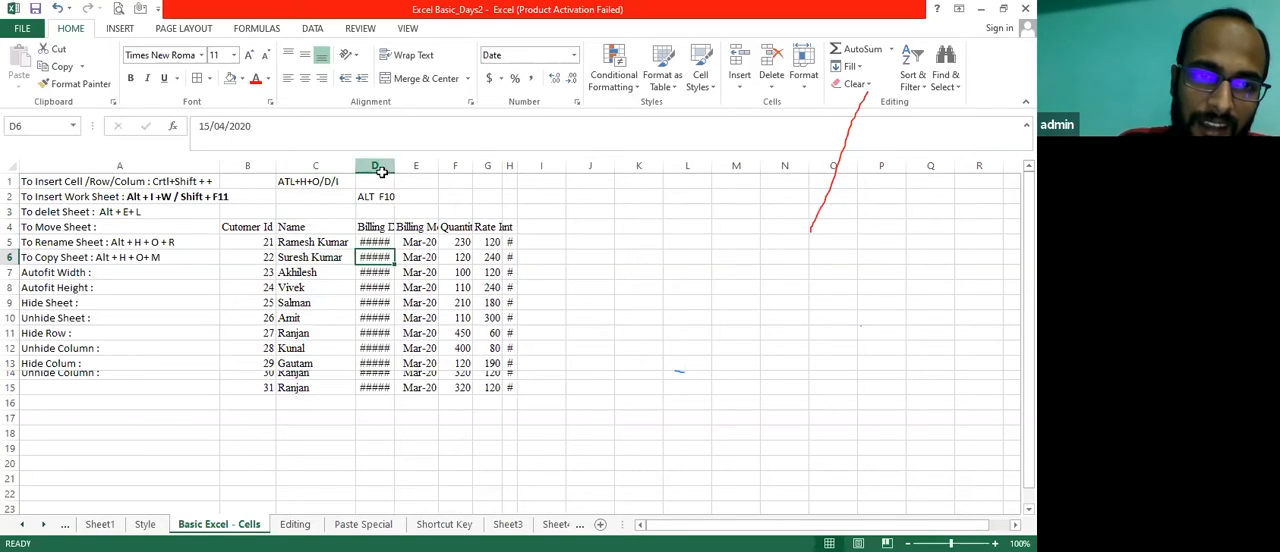
click(378, 232)
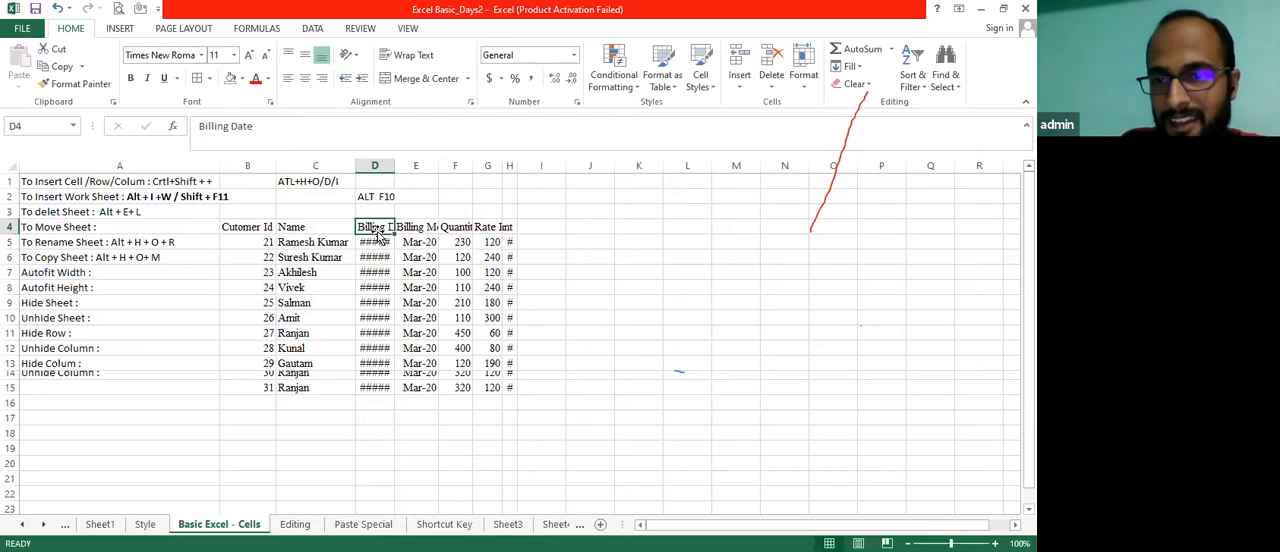
key(Down)
key(Down)
key(Down)
key(Down)
key(Down)
key(Down)
key(Down)
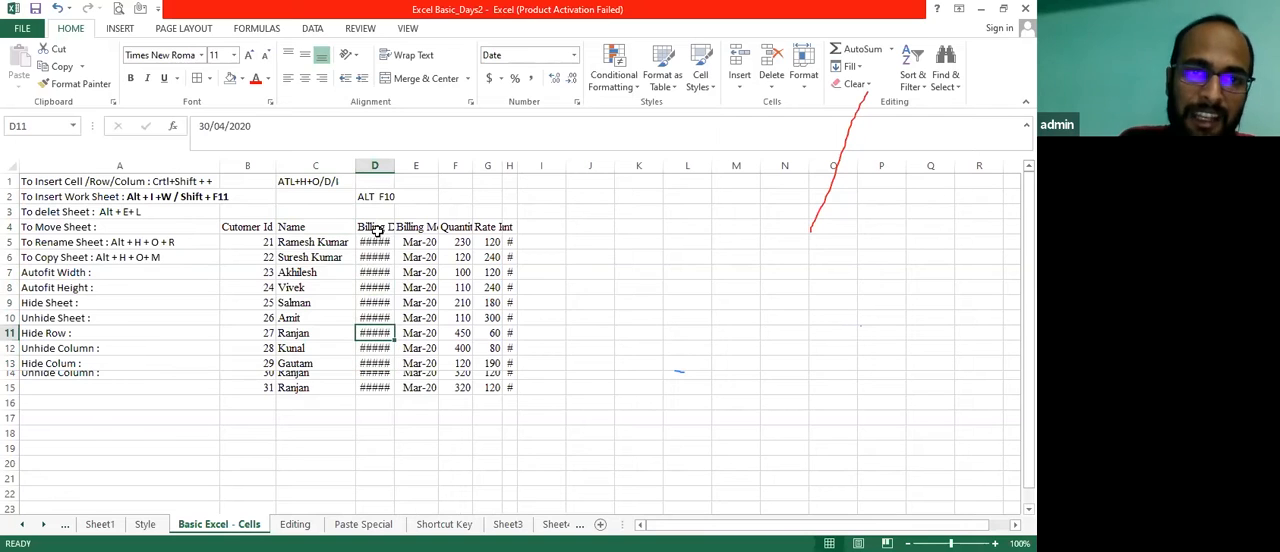
double_click(789, 17)
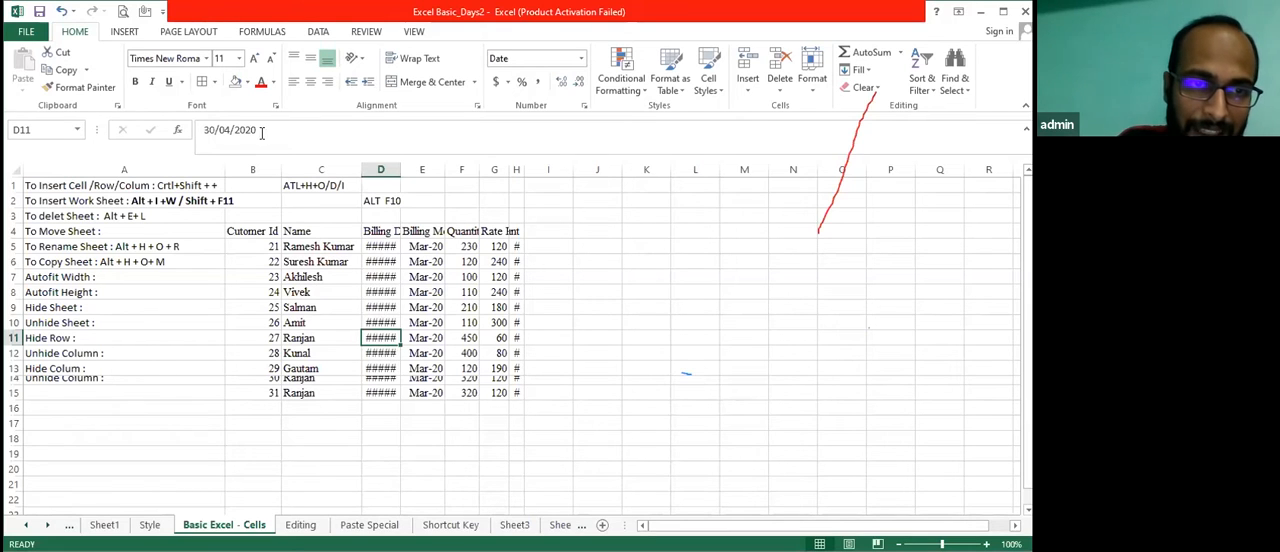
click(378, 366)
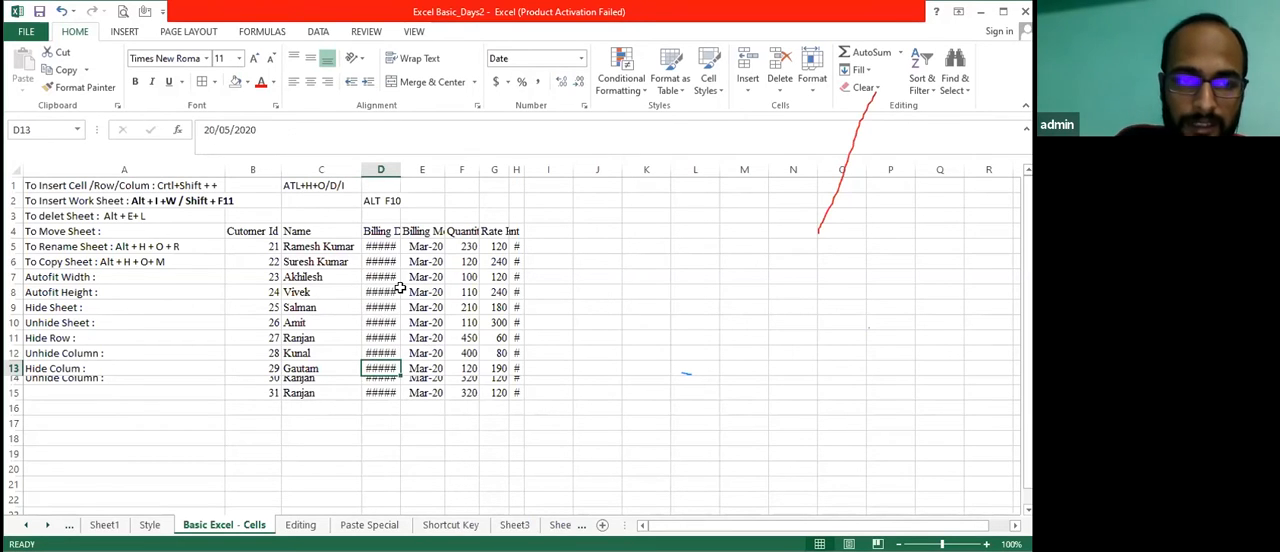
mouse_move(383, 249)
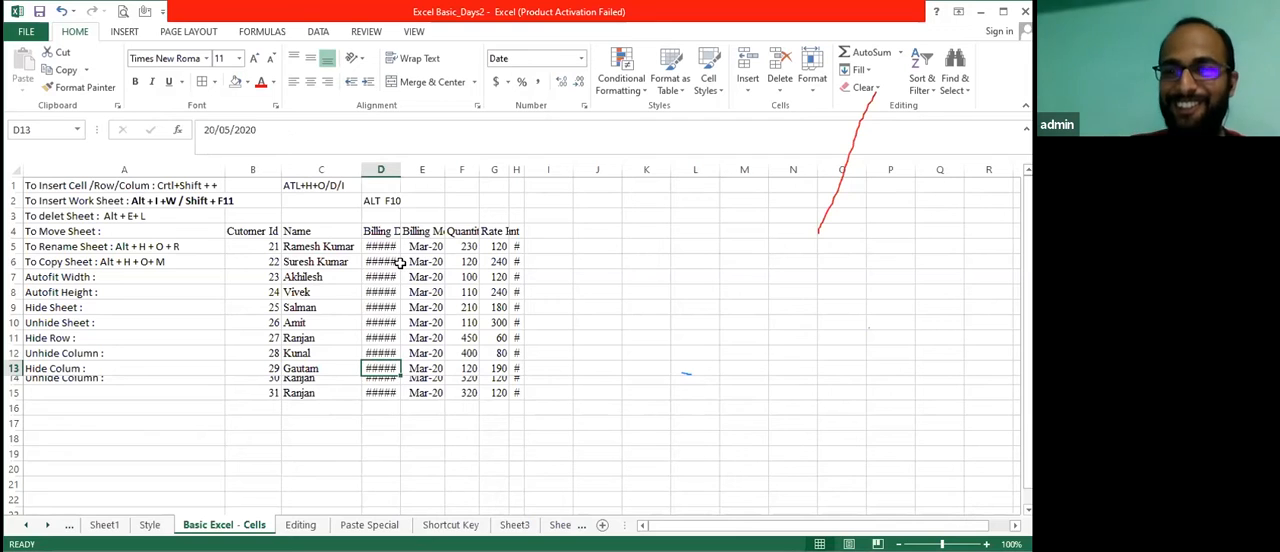
With column D selected, examine the Format options for row height and column width, and leave them unchanged
click(385, 163)
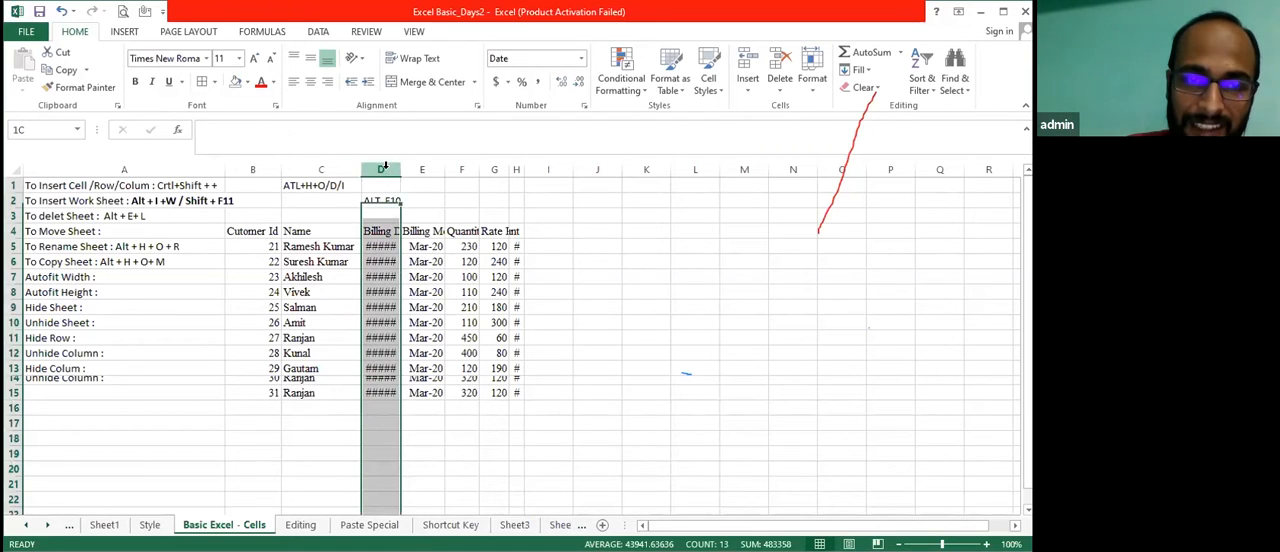
click(812, 90)
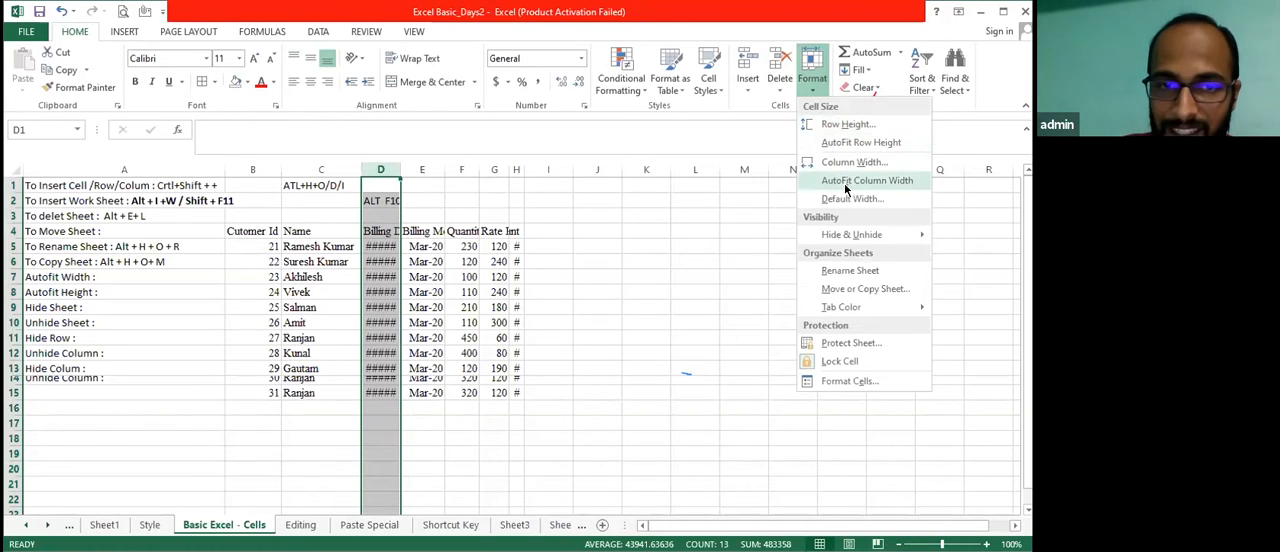
double_click(380, 262)
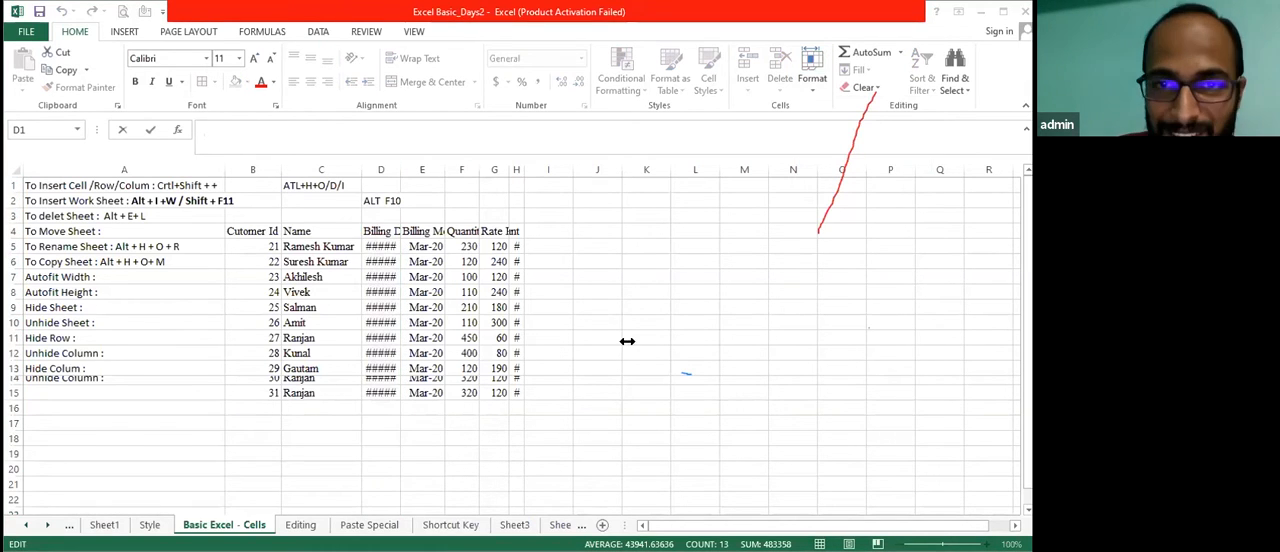
click(381, 165)
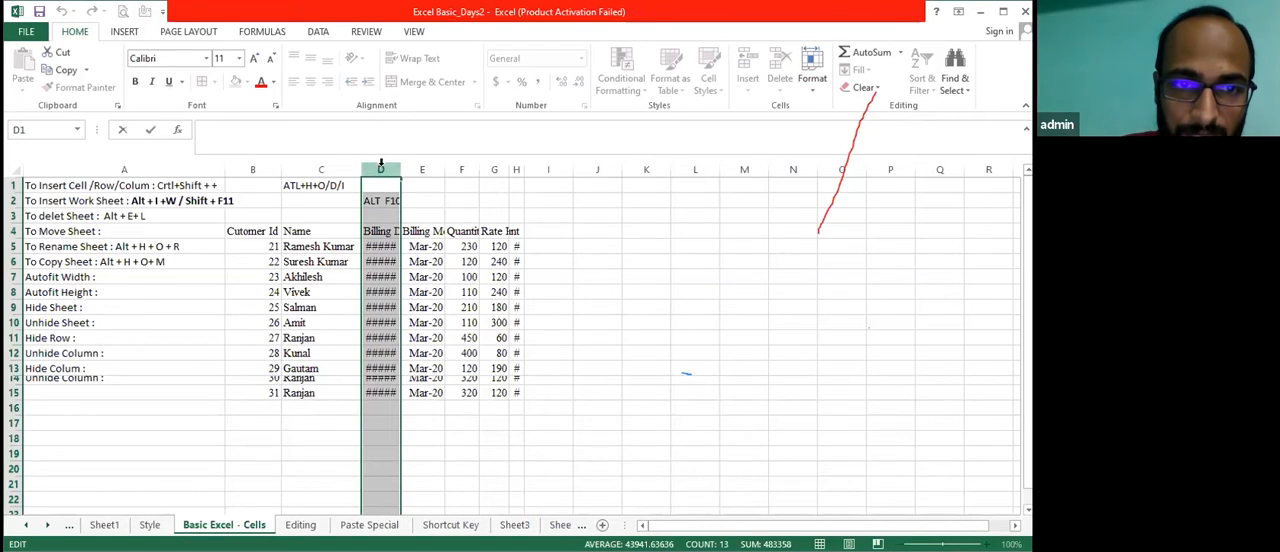
click(463, 437)
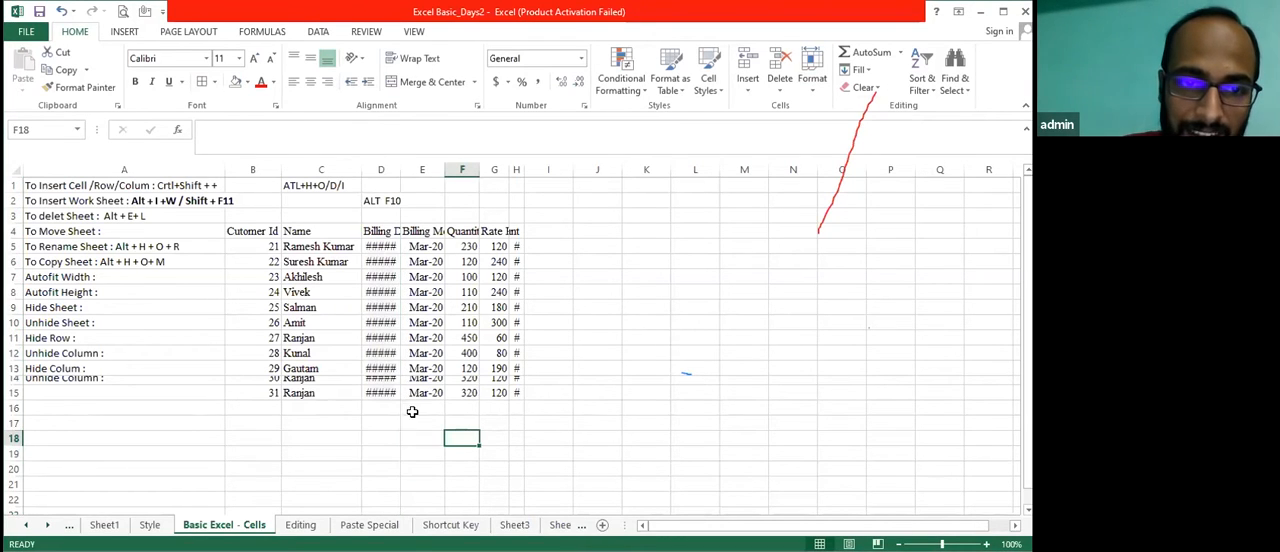
Select the whole of column D from its header, and return to the single cells of the column
click(377, 163)
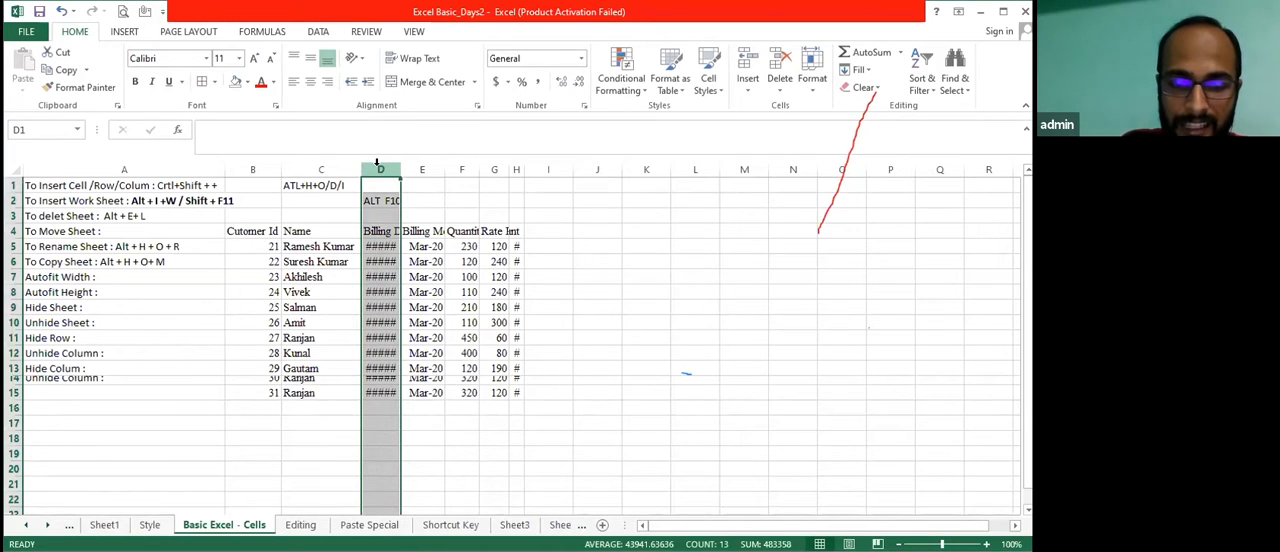
key(Right)
key(Left)
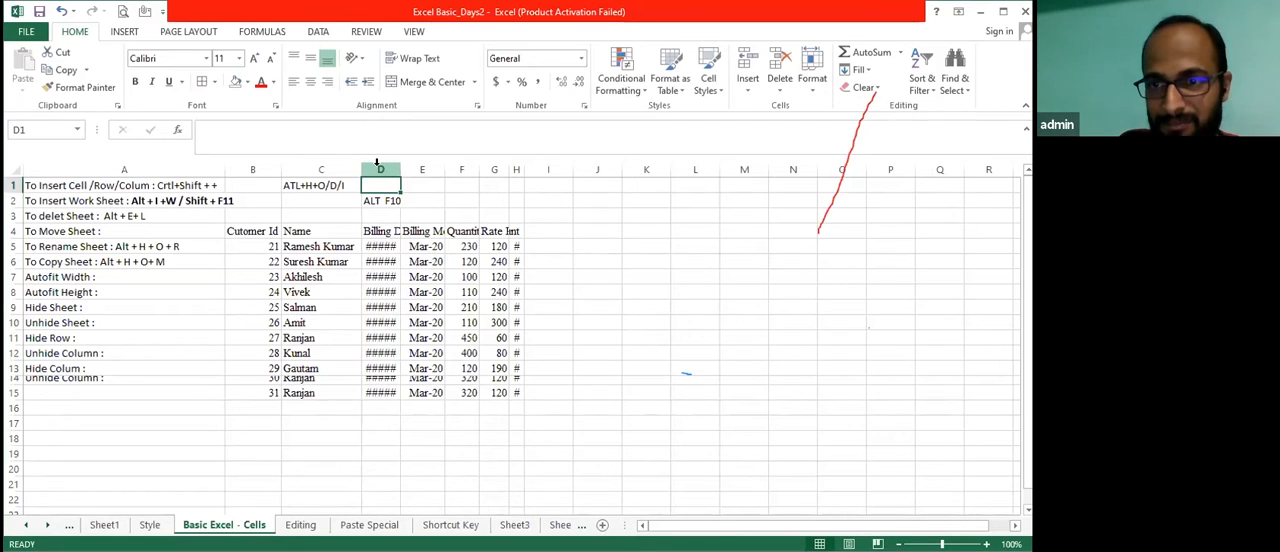
click(378, 163)
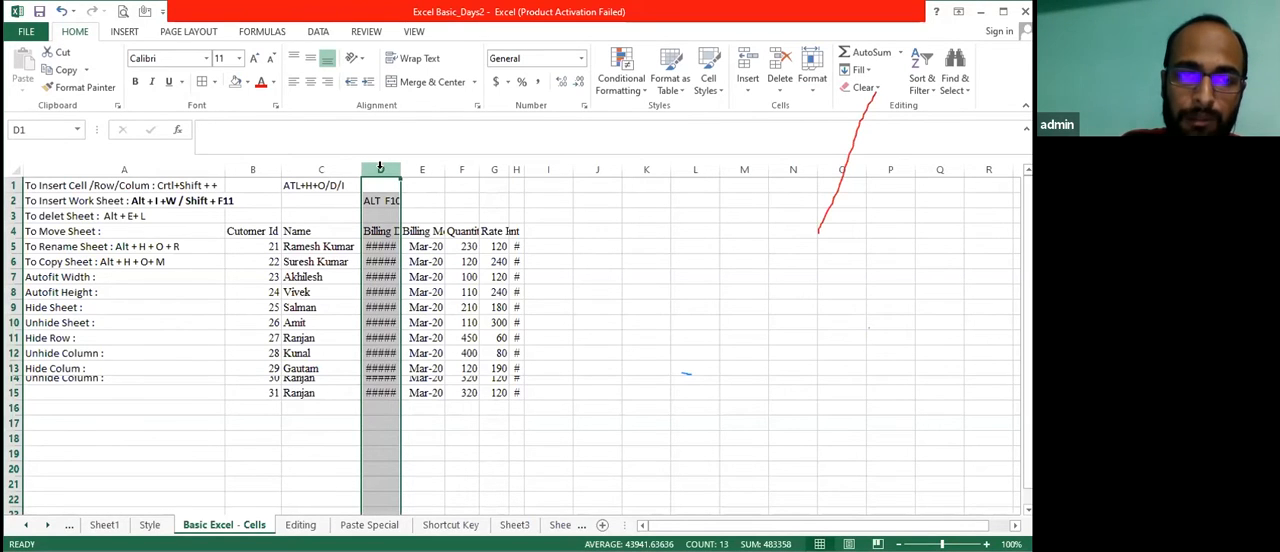
key(Down)
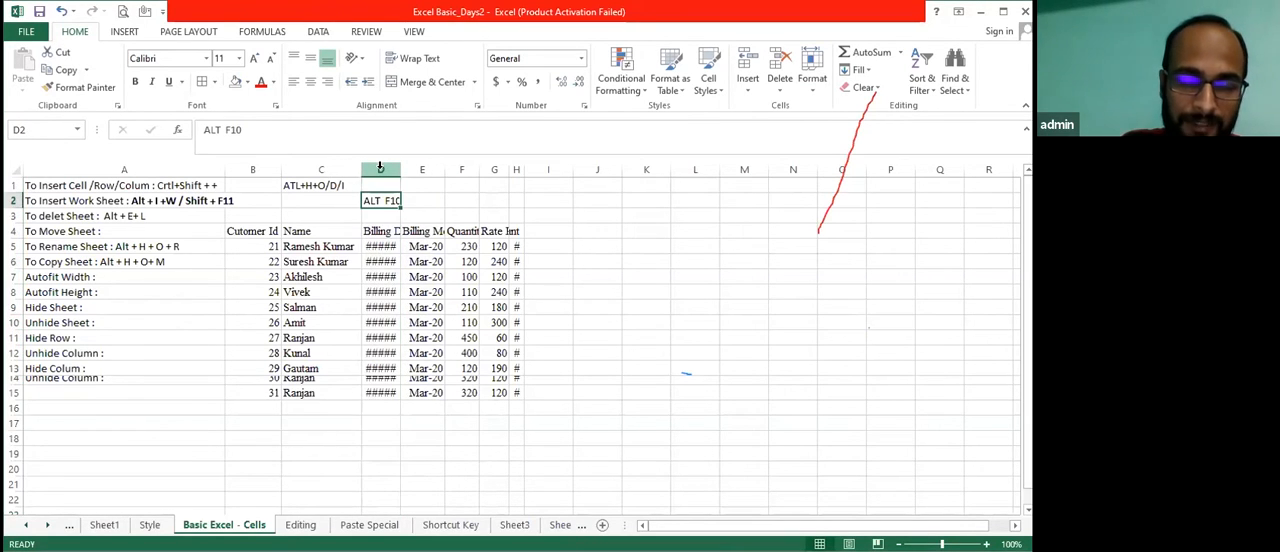
key(Down)
key(Down)
key(Down)
key(Down)
key(Down)
key(Down)
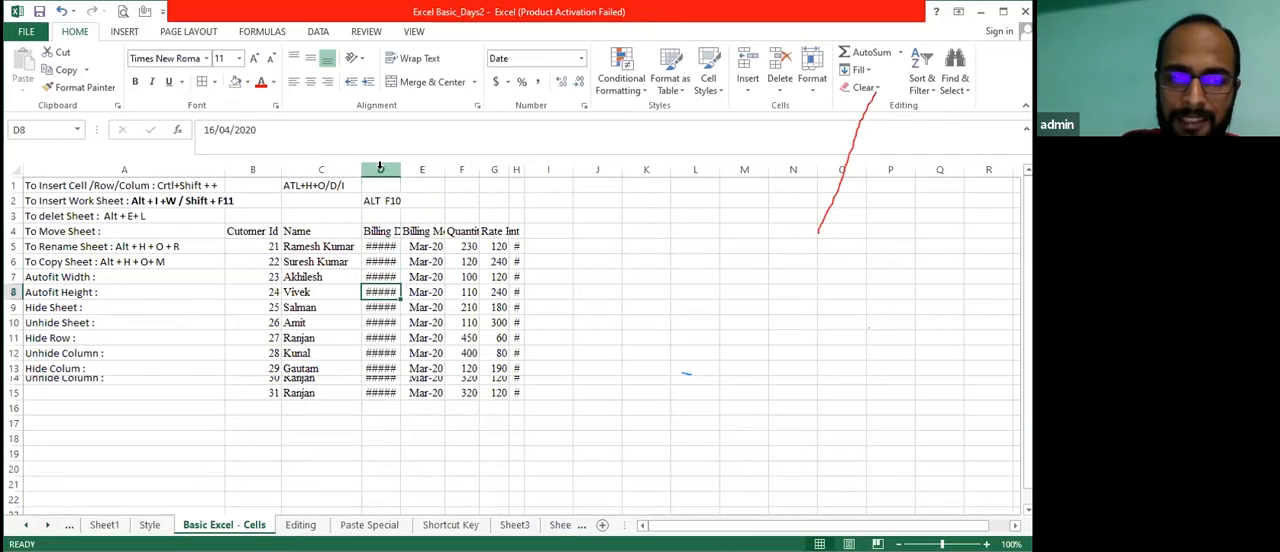
key(Down)
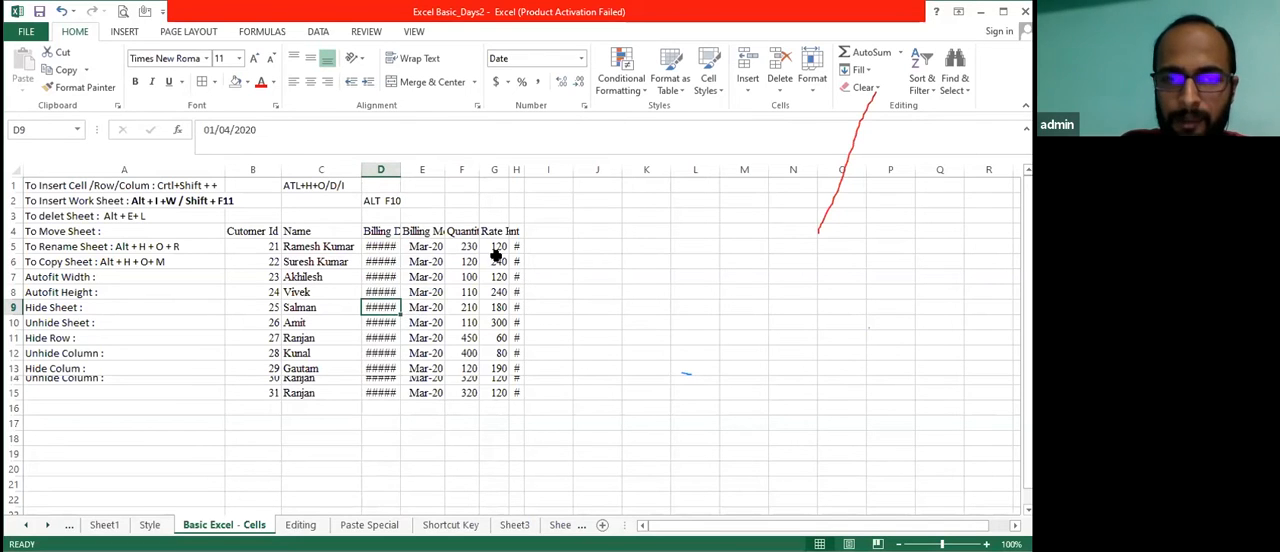
Select the entire Billing Date column starting from cell D5, and release the selection back to D5
click(381, 216)
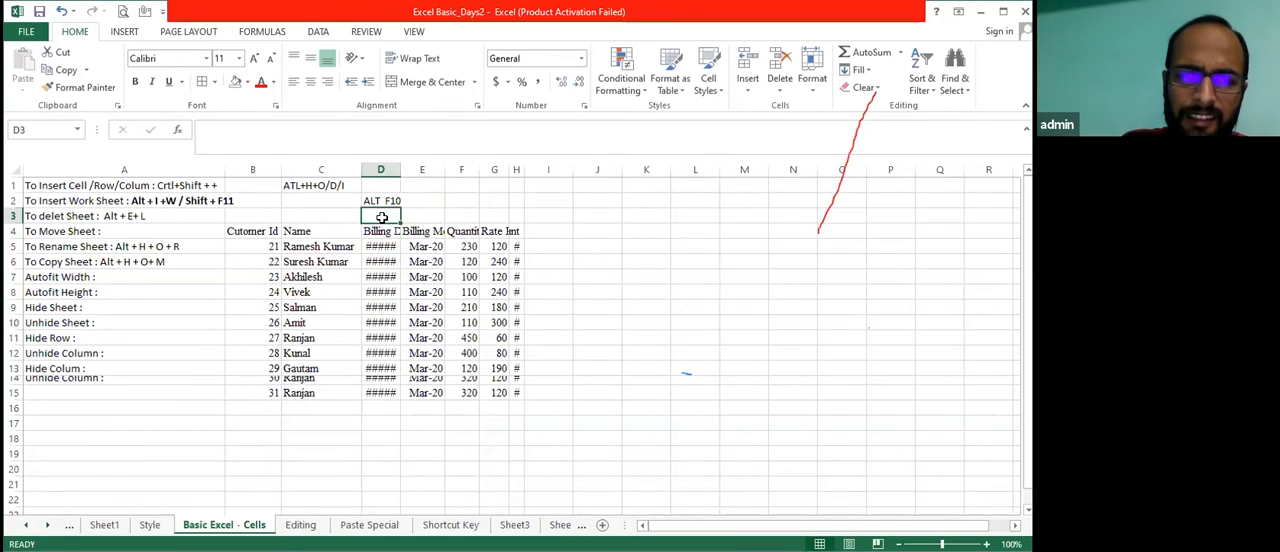
click(382, 245)
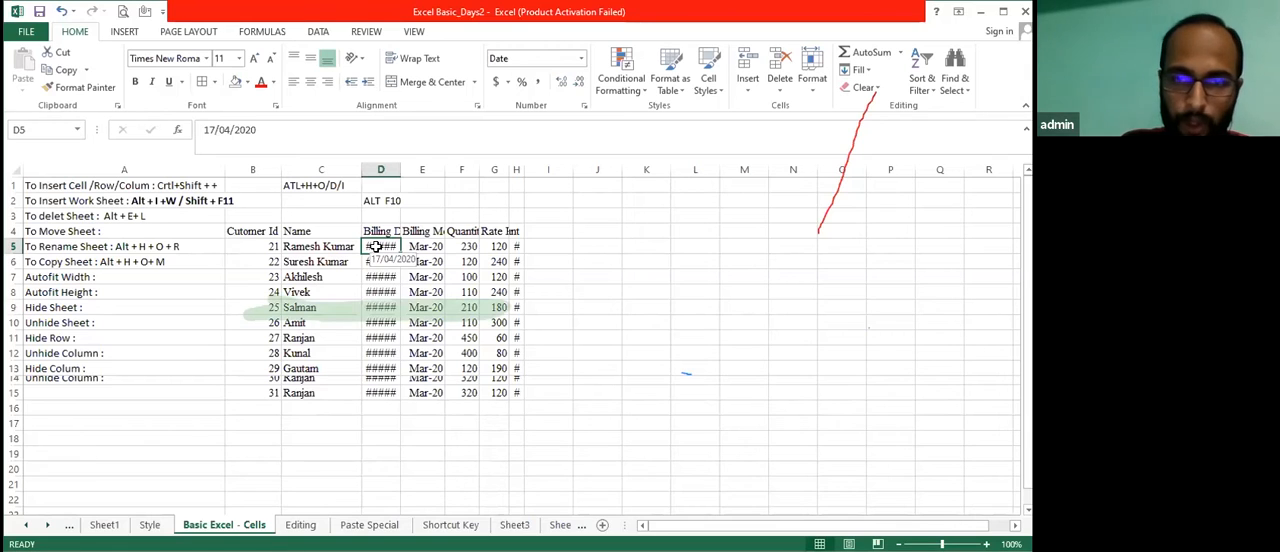
key(ctrl+space)
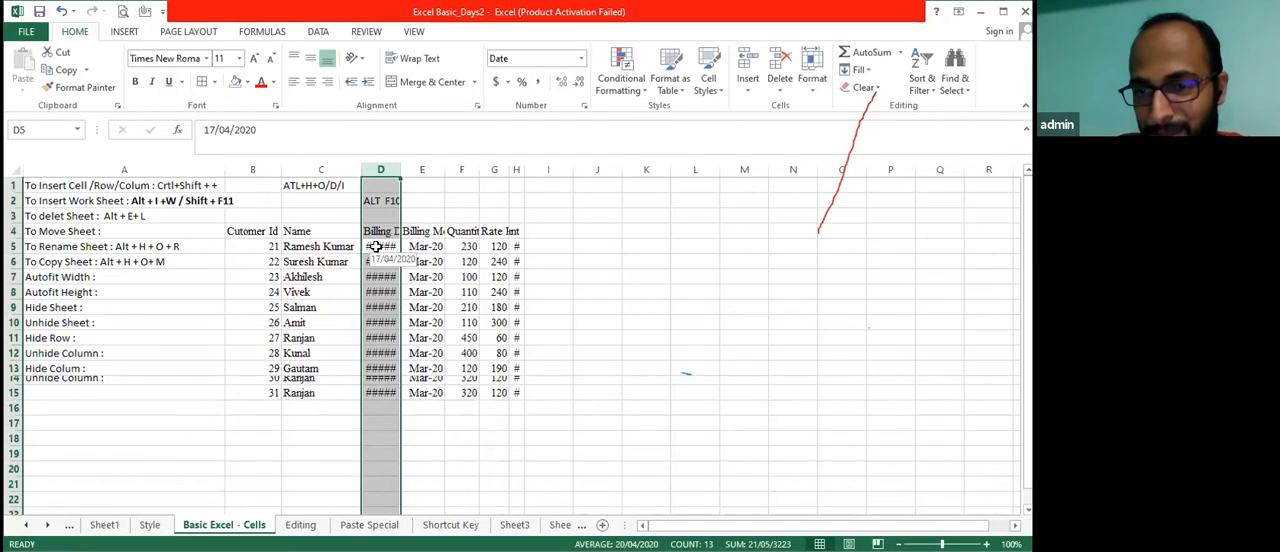
click(374, 246)
key(Up)
key(Down)
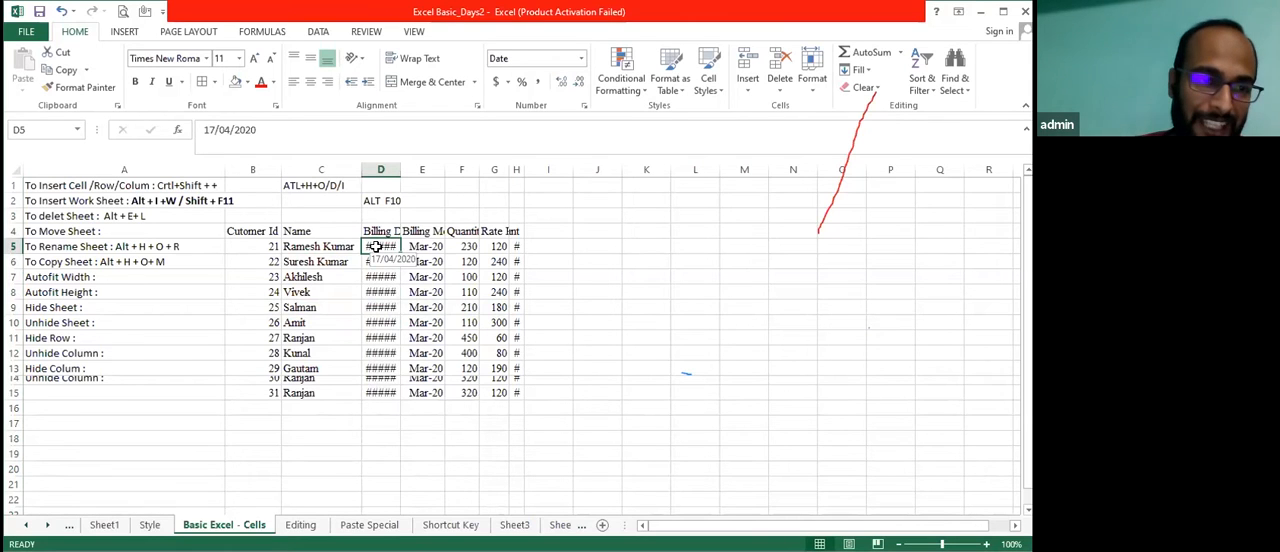
Insert a blank cell at A7 above the "Autofit Width :" note with the Shift cells down option
key(Left)
key(Left)
key(Left)
key(Down)
key(Down)
key(Up)
key(Up)
key(Down)
key(shift+Down)
key(shift+Up)
key(ctrl+shift+plus)
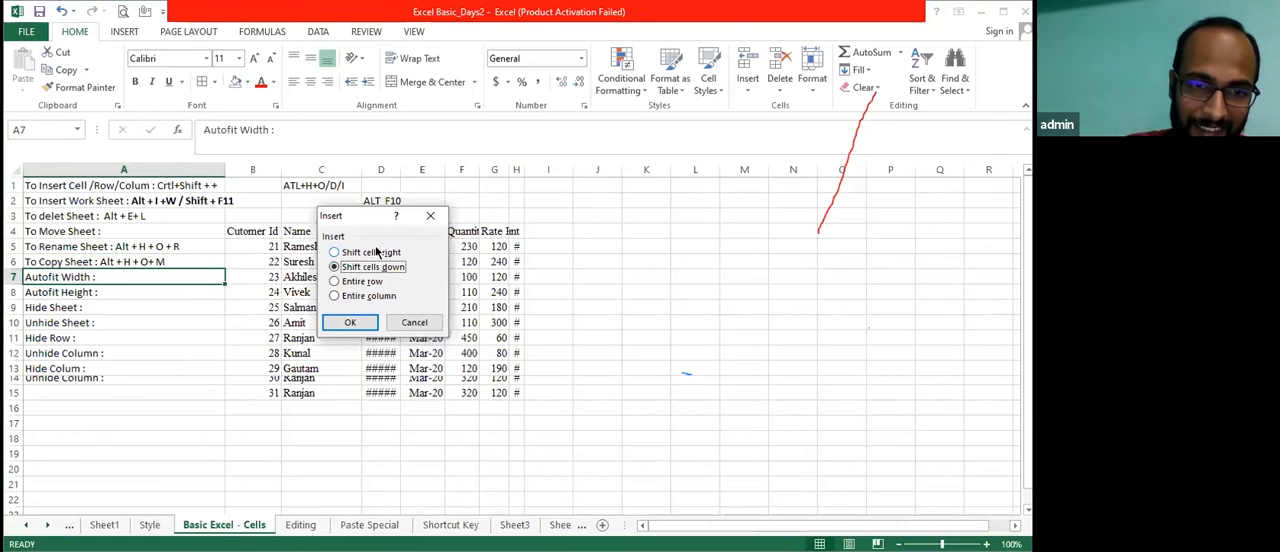
key(Return)
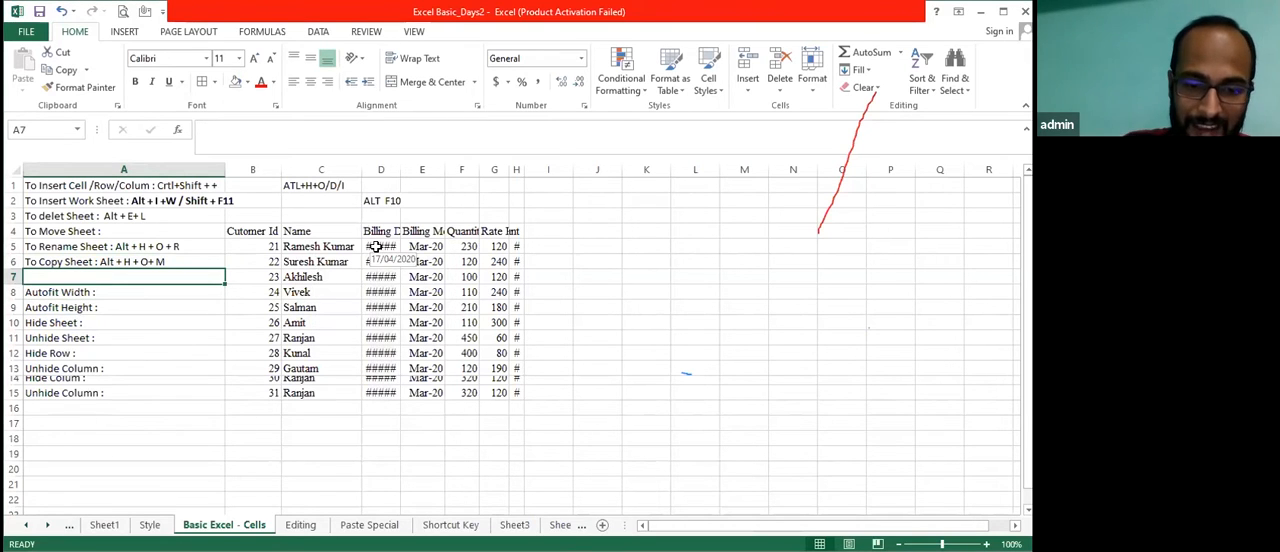
Enter the label "To Sclect Column" in the blank cell A7
text(To)
text( Scle)
key(BackSpace)
text(lect)
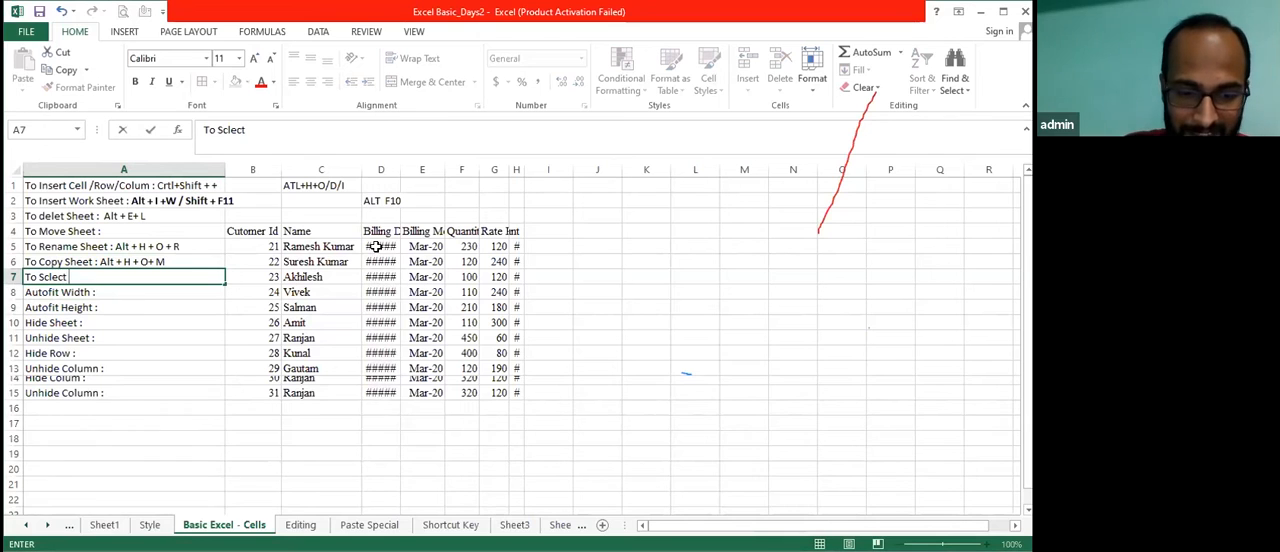
text( Column)
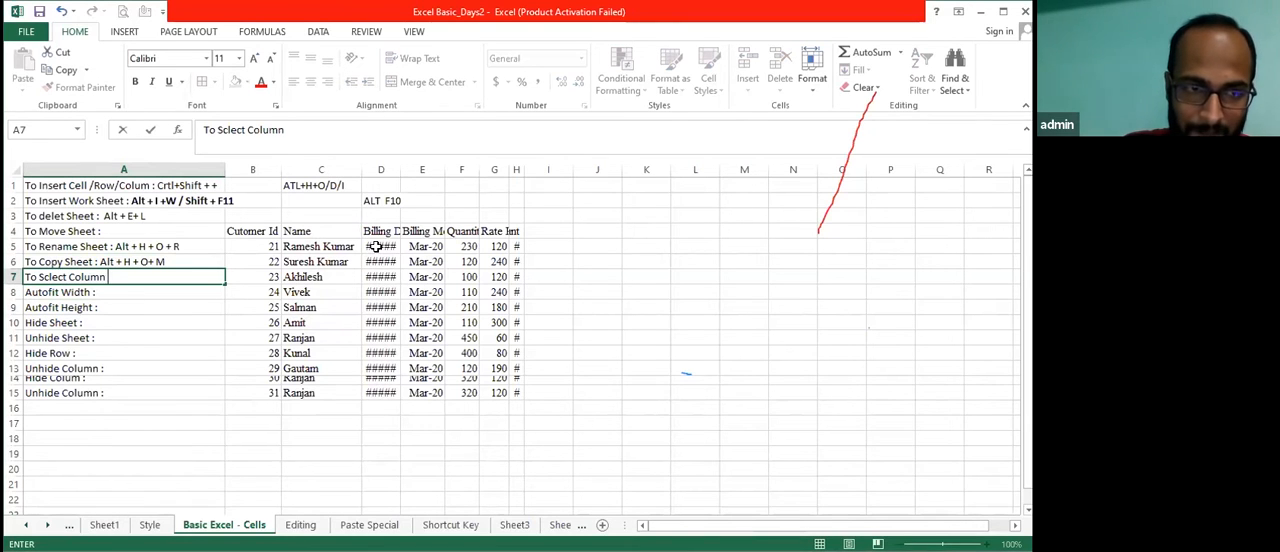
key(Return)
Append " : Ctrl + Space Bar" to the column selection note in cell A7
key(Up)
key(F2)
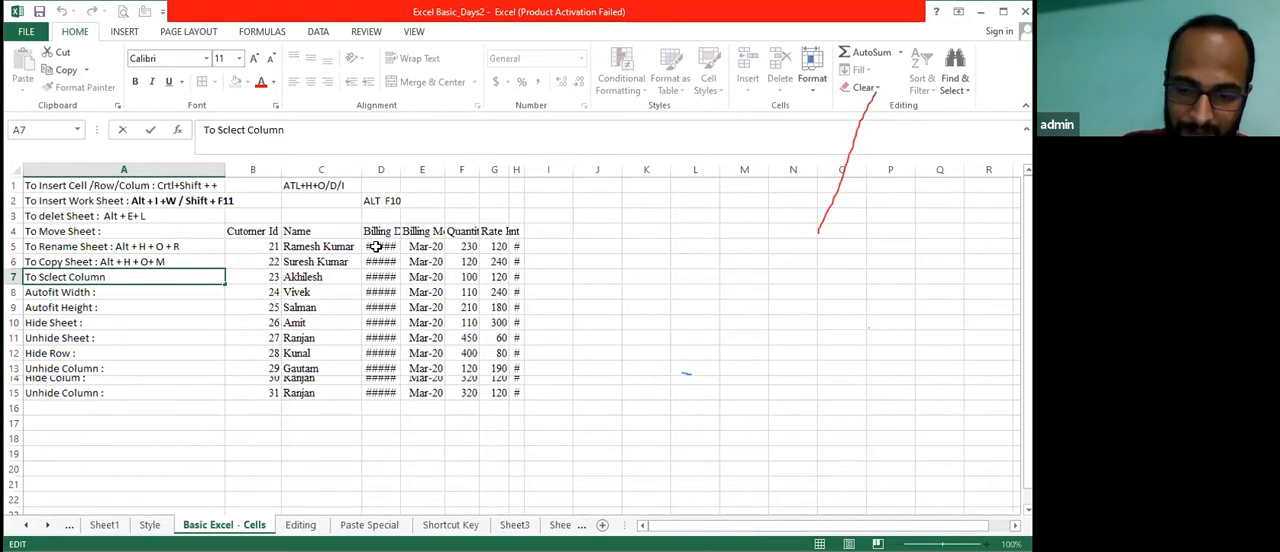
drag(818, 232, 804, 282)
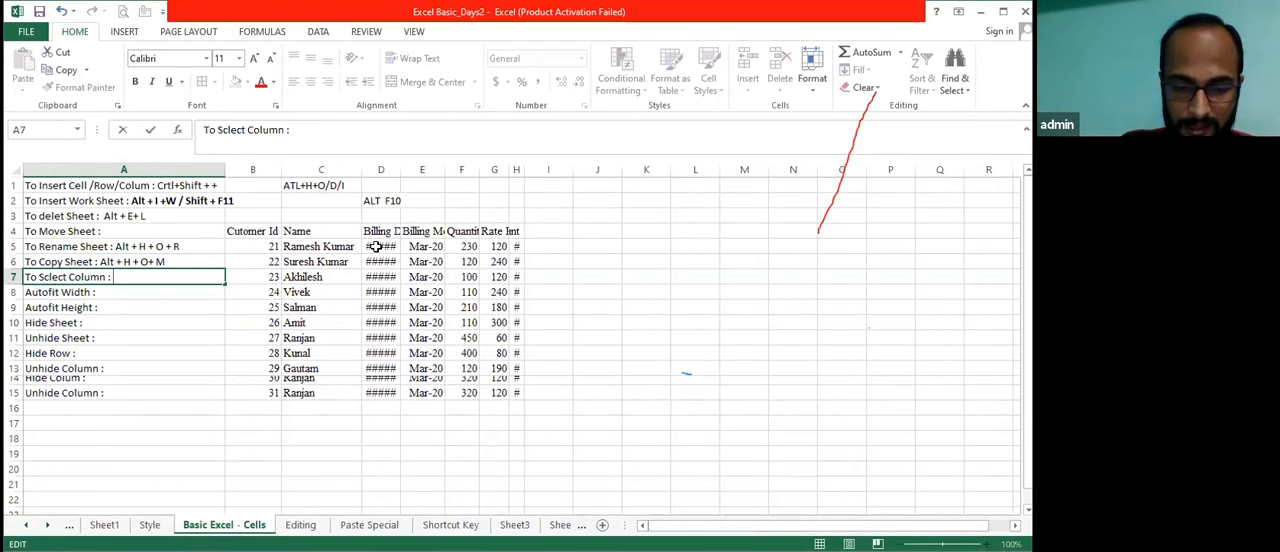
text(Ctrl)
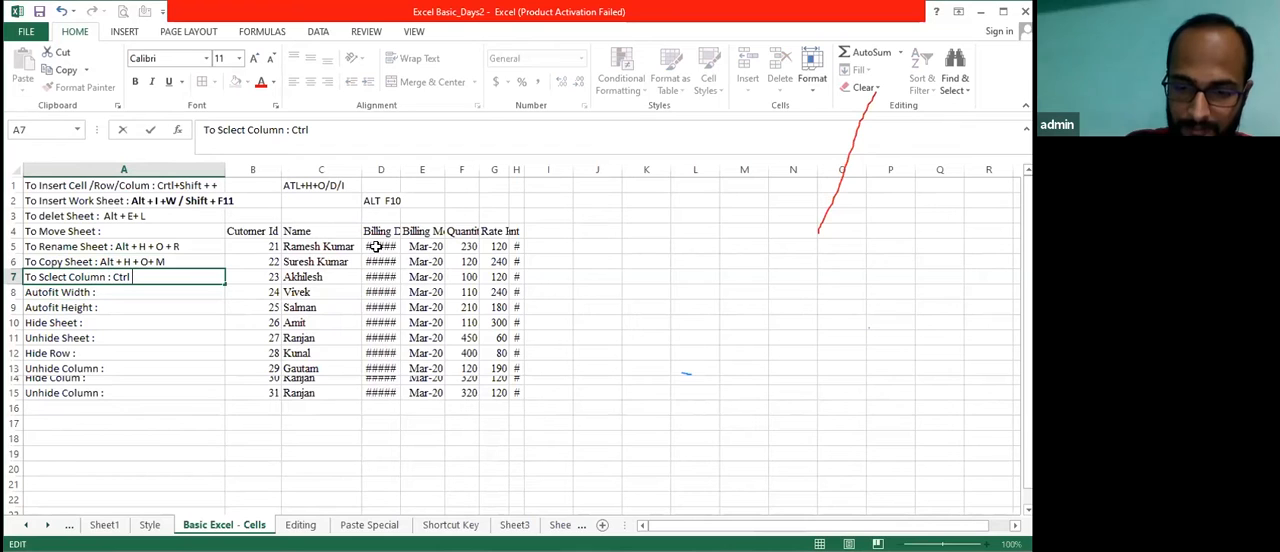
text( + Space Bar)
key(Return)
Select the entire Billing Date column starting from cell D7
key(Up)
key(Right)
key(Right)
key(Right)
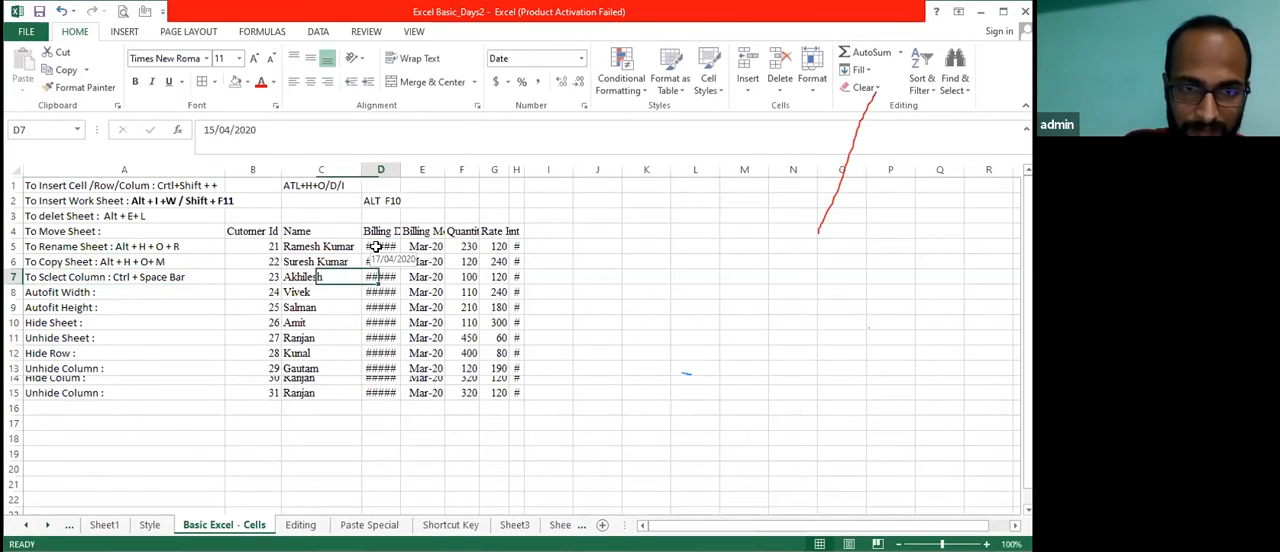
key(ctrl+space)
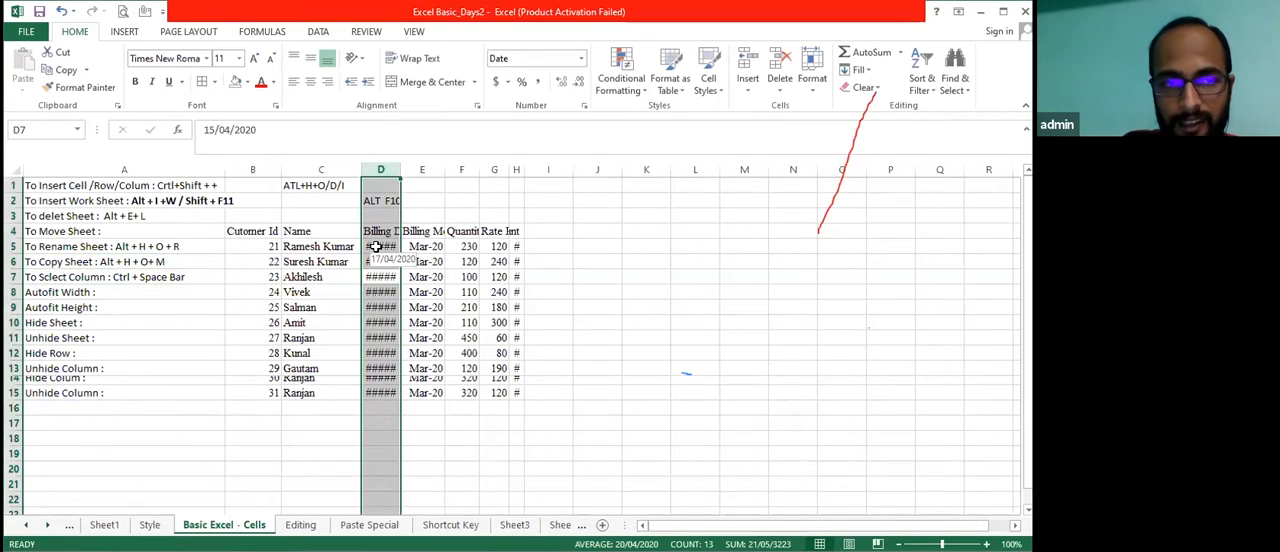
Insert a blank row 8 above the "Autofit Width :" note
key(Down)
key(Down)
key(Left)
key(Left)
key(Left)
key(Up)
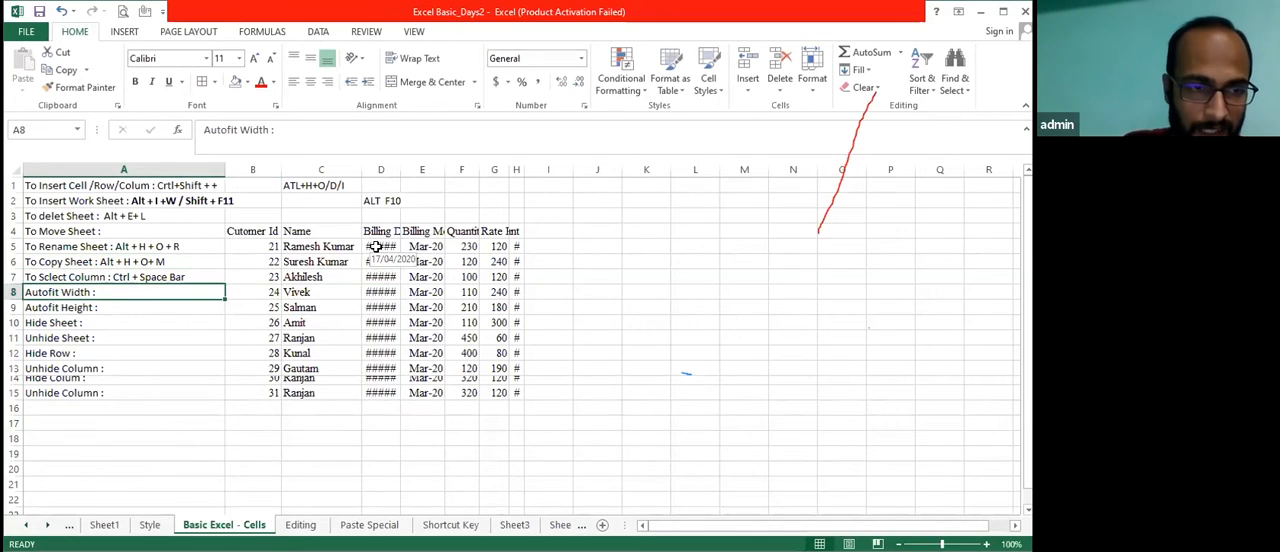
key(shift+space)
key(ctrl+shift+plus)
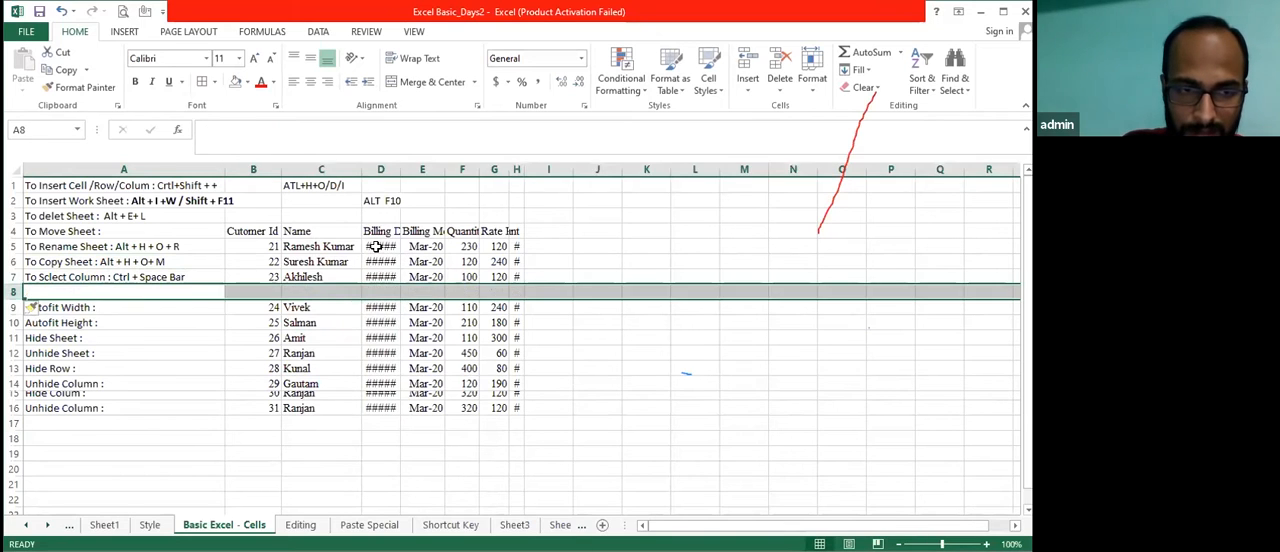
Fill the column selection note from A7 down into the blank cell A8
key(Down)
key(Up)
key(Right)
key(Right)
key(Left)
key(Left)
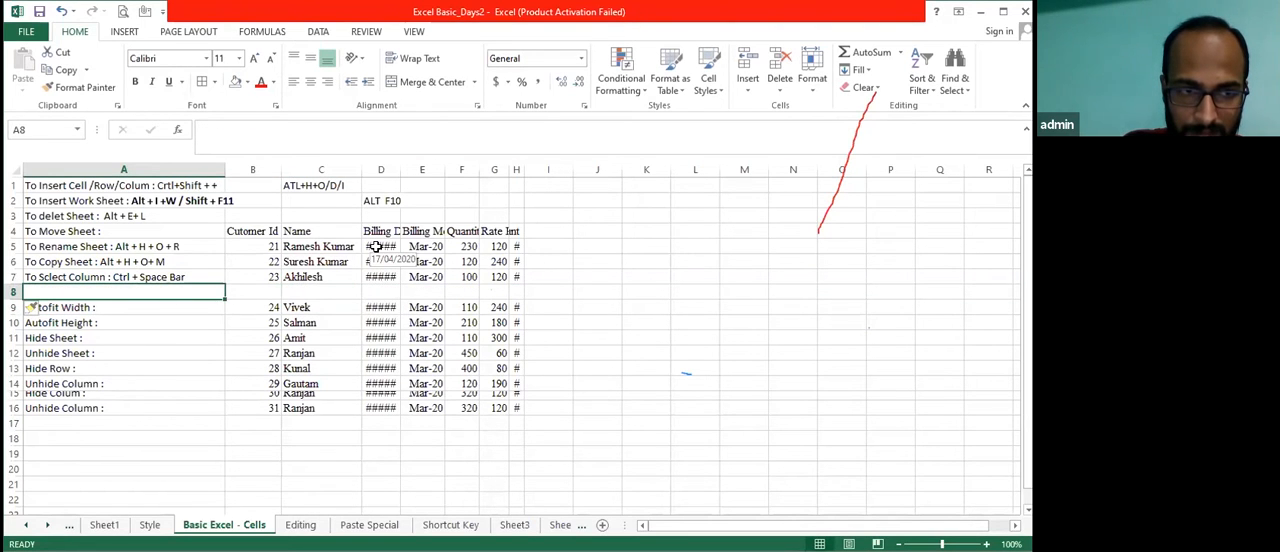
key(ctrl+d)
key(Down)
key(Up)
Edit the copied note in cell A8 to read "To Sclect Row : Ctrl"
key(F2)
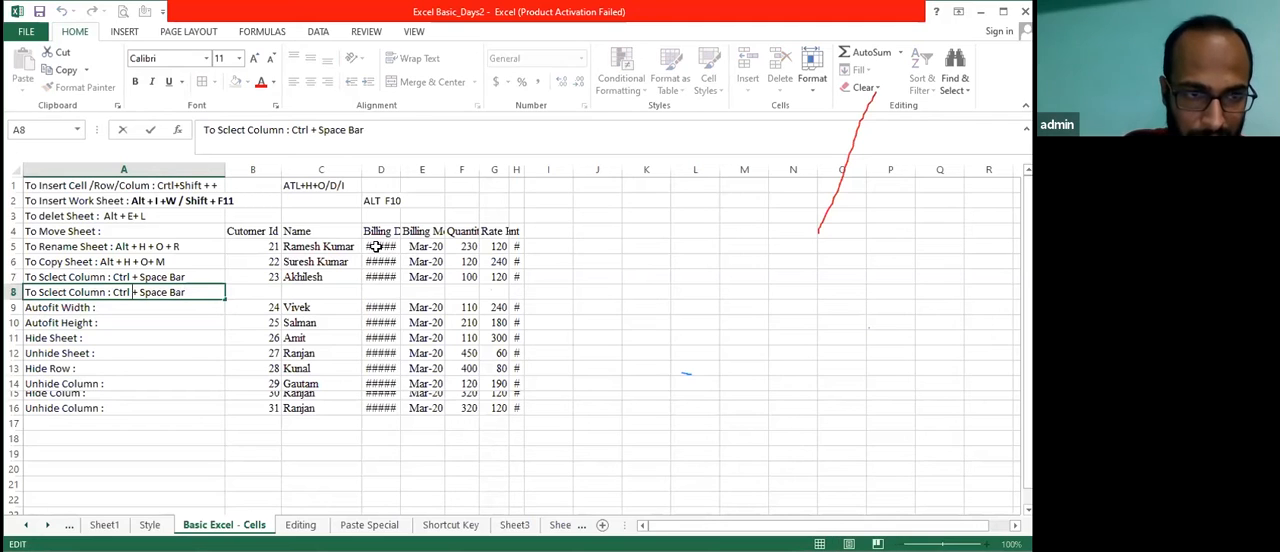
key(Right)
key(Right)
key(ctrl+shift+Left)
text(Row)
key(Tab)
key(Left)
key(F2)
key(BackSpace)
key(BackSpace)
key(BackSpace)
key(BackSpace)
key(BackSpace)
key(BackSpace)
key(BackSpace)
key(BackSpace)
key(BackSpace)
key(Return)
key(Up)
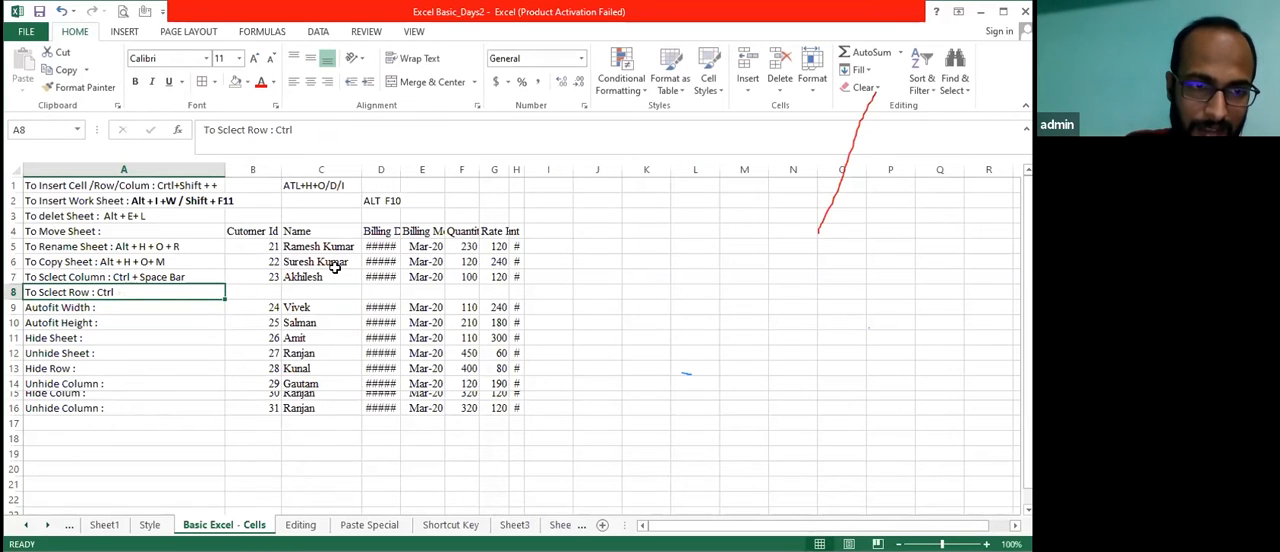
Select the whole of row 8, return to cell A8, and select the entire row again from that cell
click(14, 292)
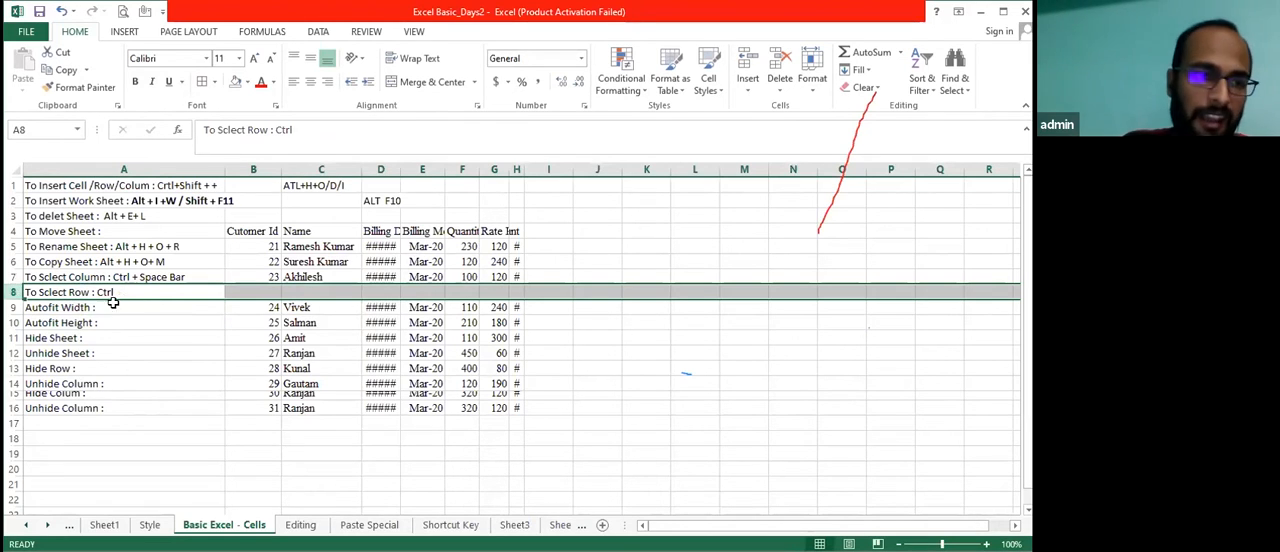
click(145, 294)
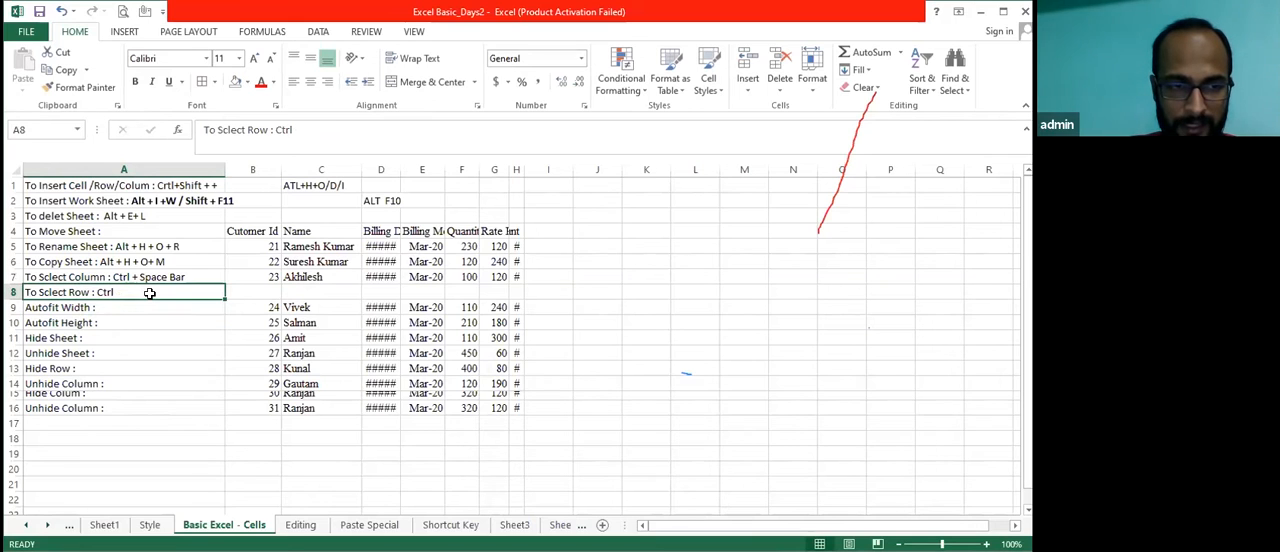
key(shift+space)
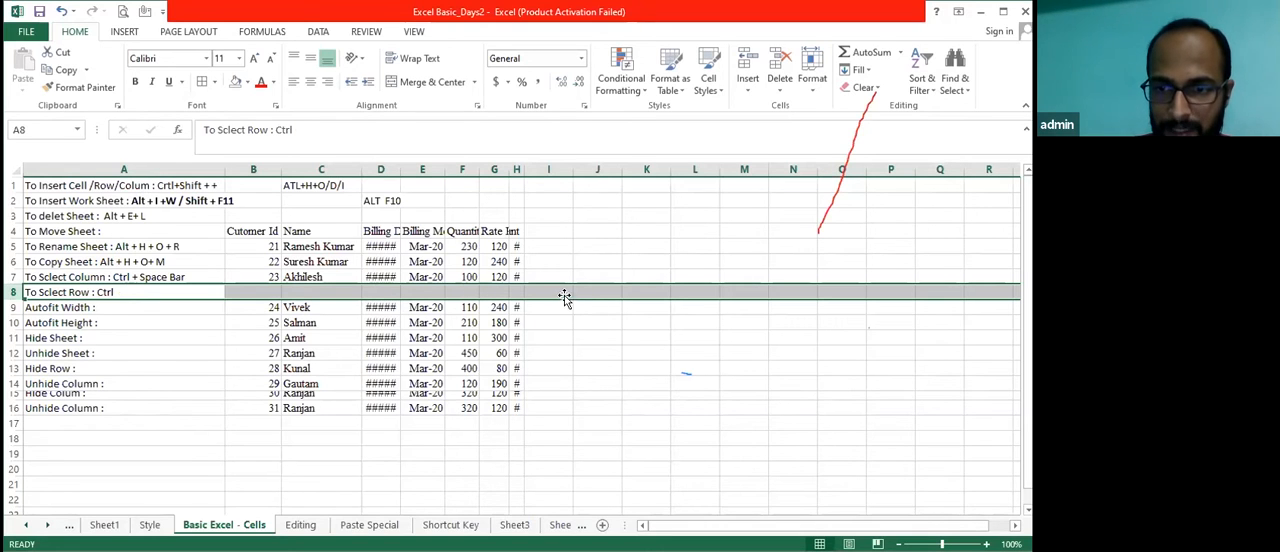
key(alt+Tab)
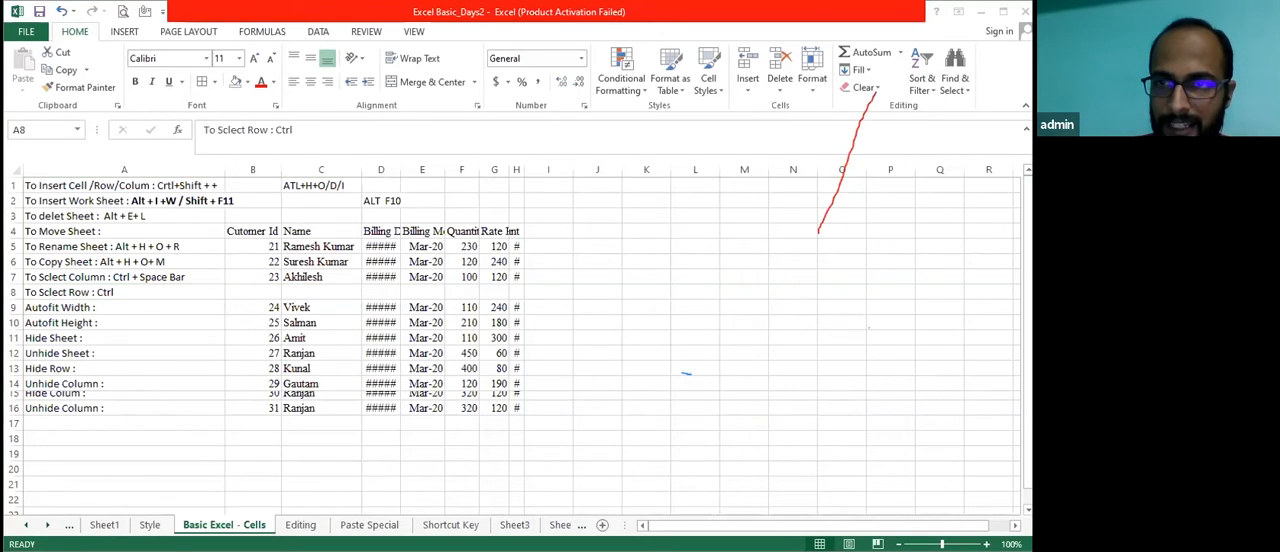
key(alt+Tab)
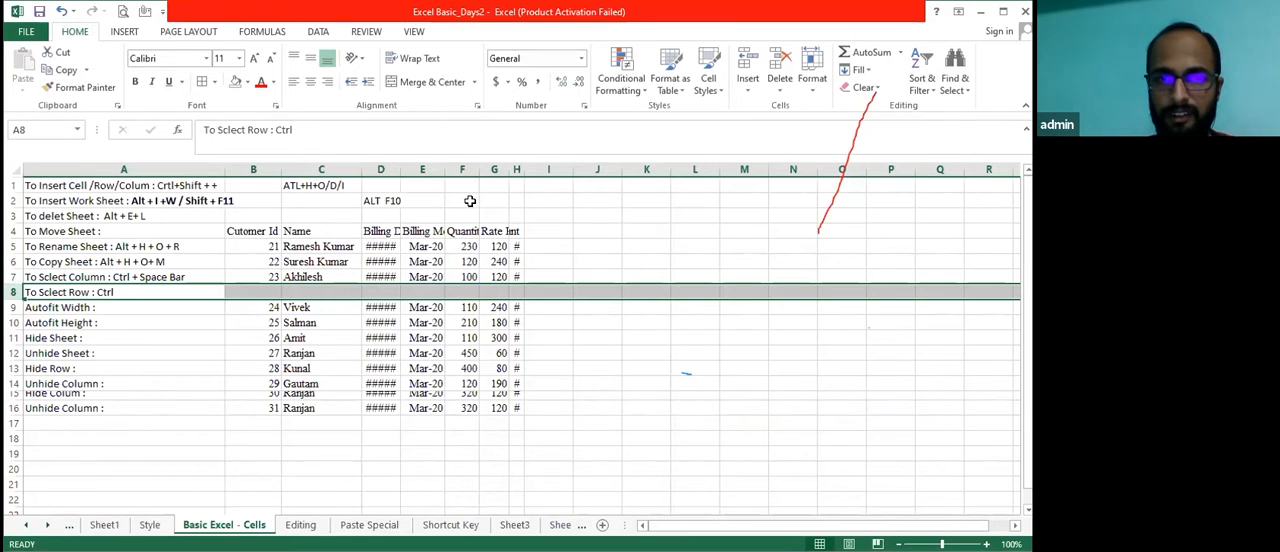
click(60, 289)
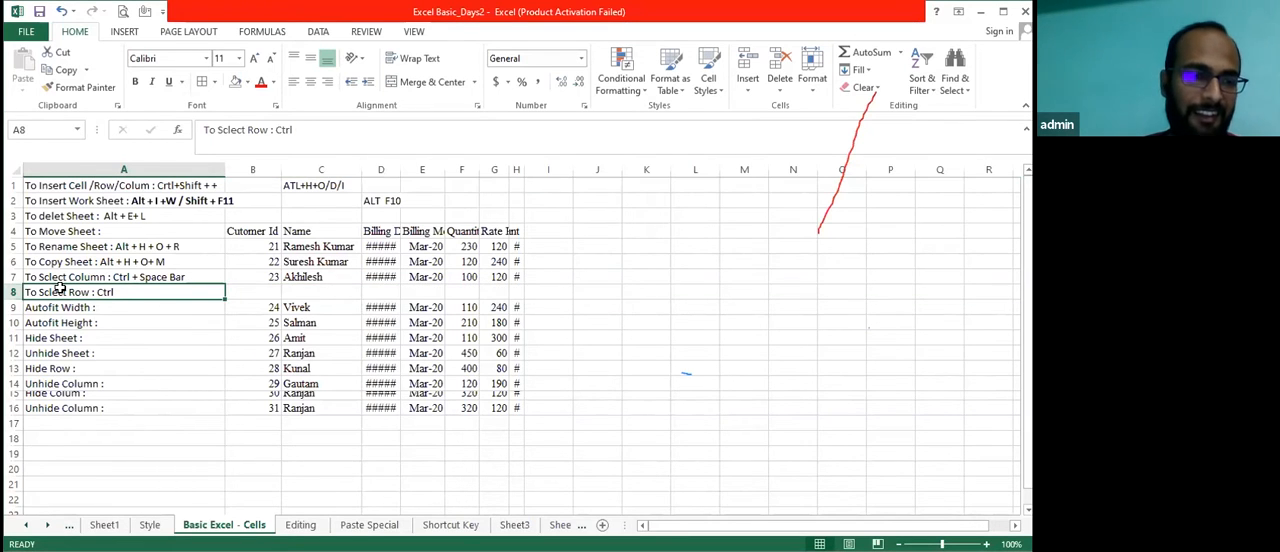
key(shift+space)
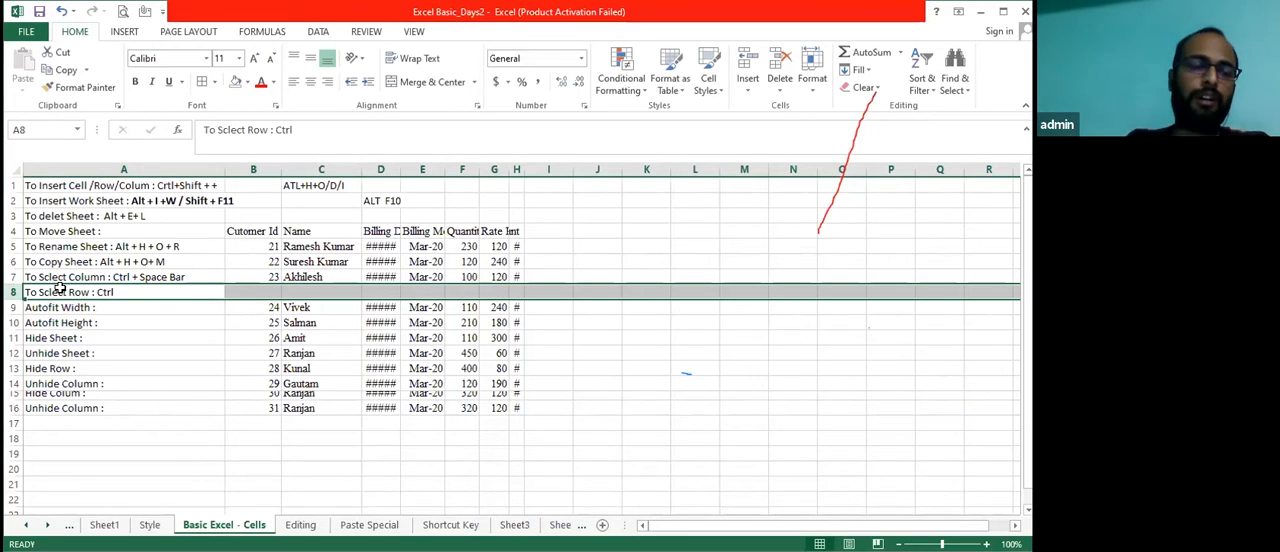
Change the note in A8 to "To Sclect Row : Shif + Space" and close the blank table cells in row 8 by shifting the data up
key(Right)
key(Up)
key(Up)
key(Up)
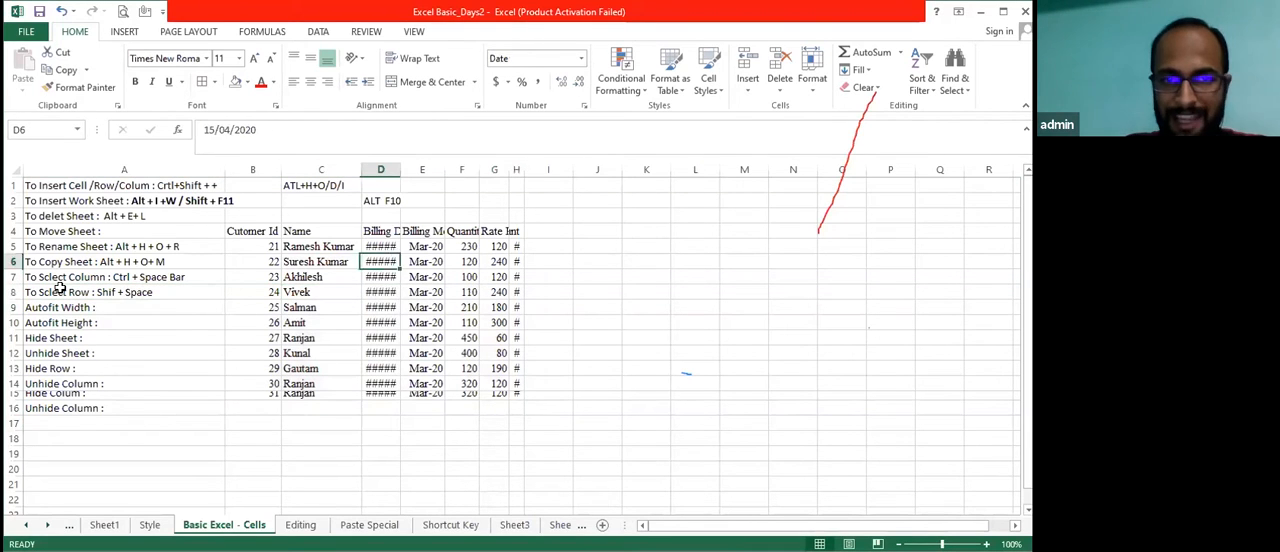
key(Down)
key(Left)
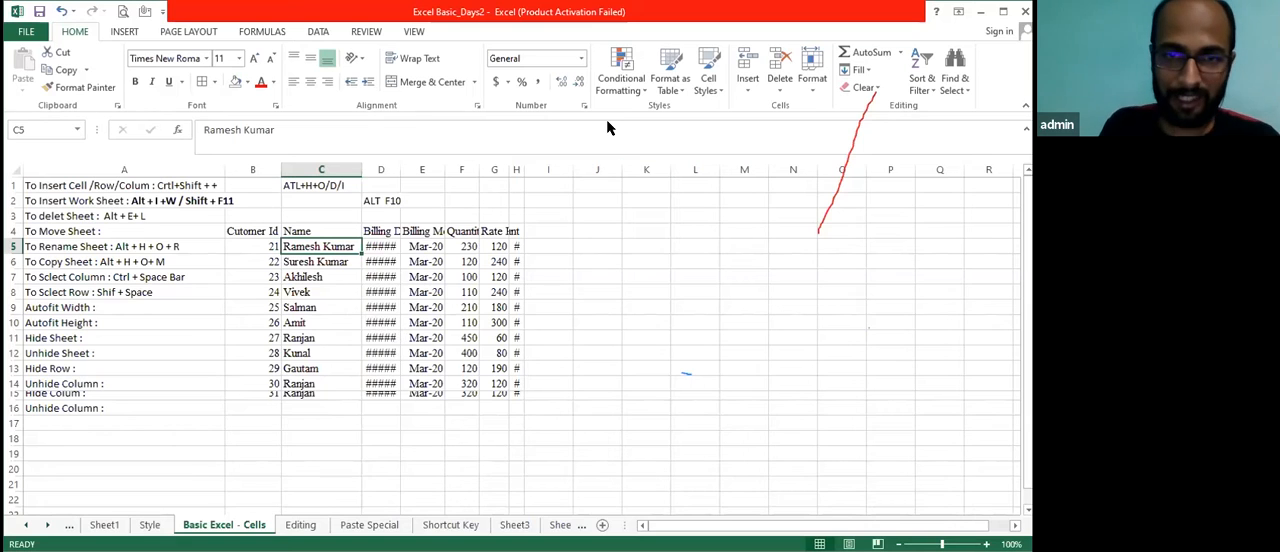
click(91, 310)
key(Right)
key(Down)
key(Left)
key(Up)
key(Right)
key(Right)
key(Up)
key(Up)
key(Up)
key(Up)
key(Right)
key(Left)
key(Right)
key(Up)
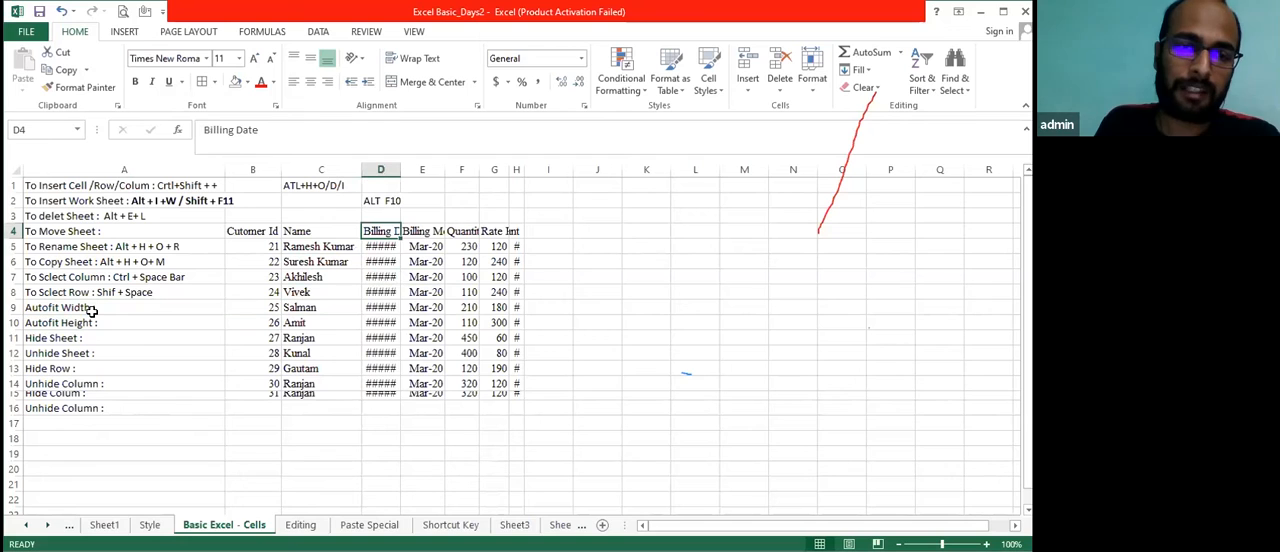
key(Up)
key(Down)
key(Down)
key(Up)
key(Up)
key(Up)
Narrow the Billing Month and Quantity columns until their values no longer fit
key(Down)
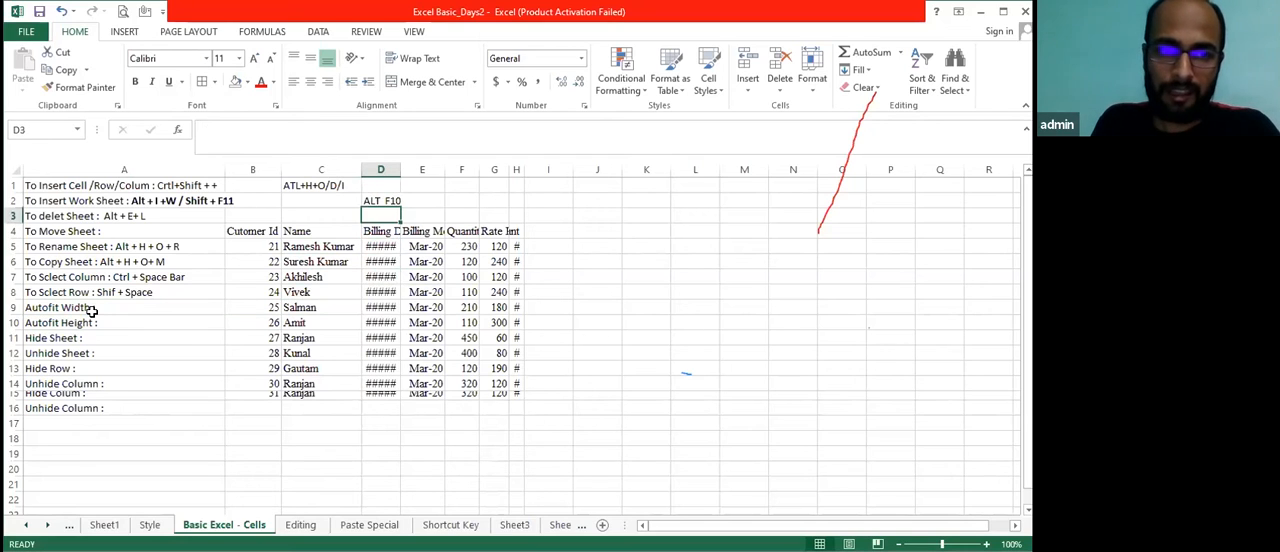
key(Down)
key(Down)
key(Right)
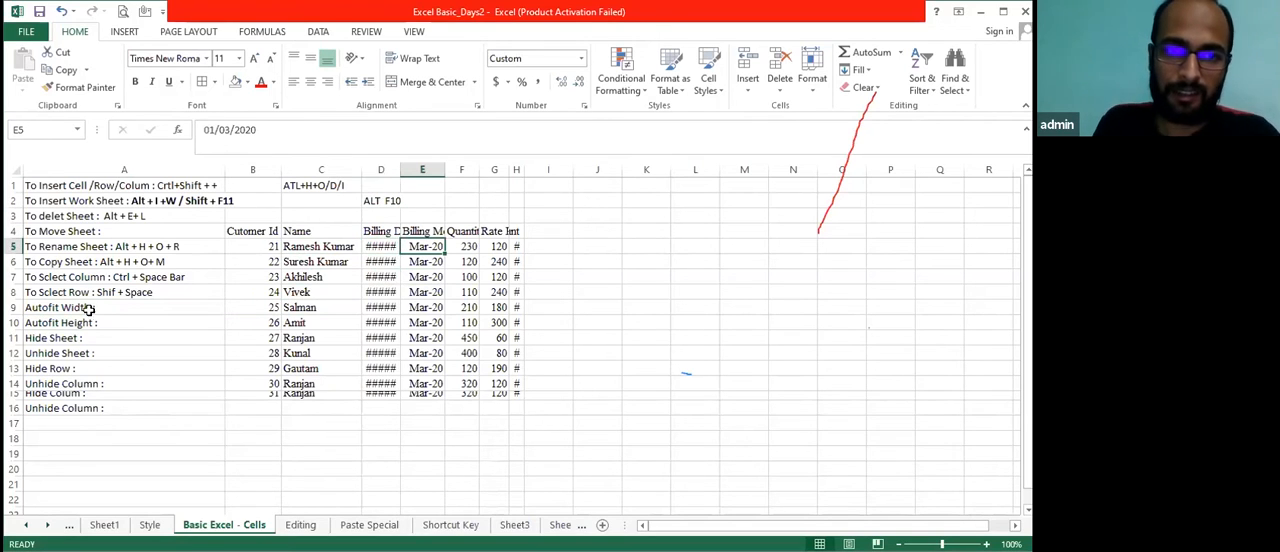
mouse_move(445, 170)
mouse_down()
mouse_move(425, 175)
mouse_move(448, 172)
mouse_up()
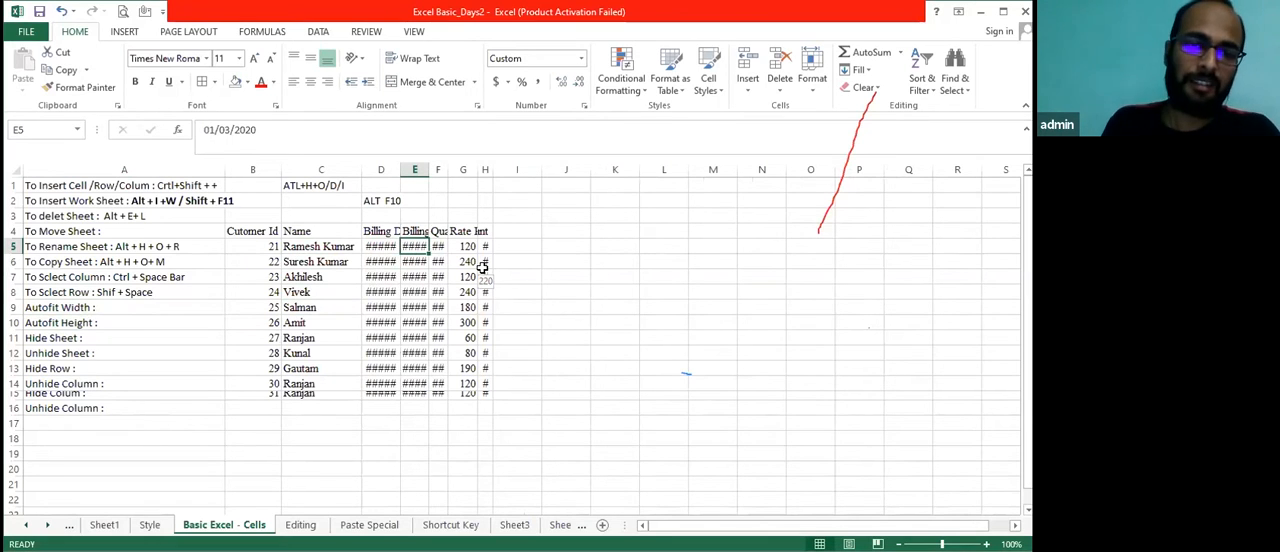
key(Up)
key(Left)
key(shift+Right)
key(shift+Right)
key(shift+Right)
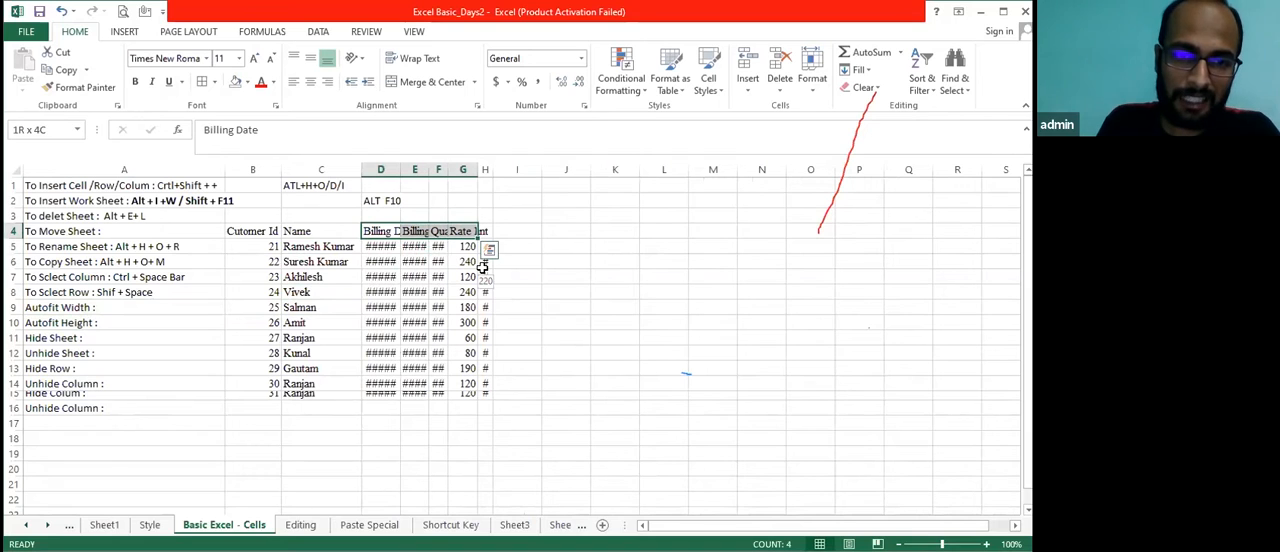
key(ctrl+q)
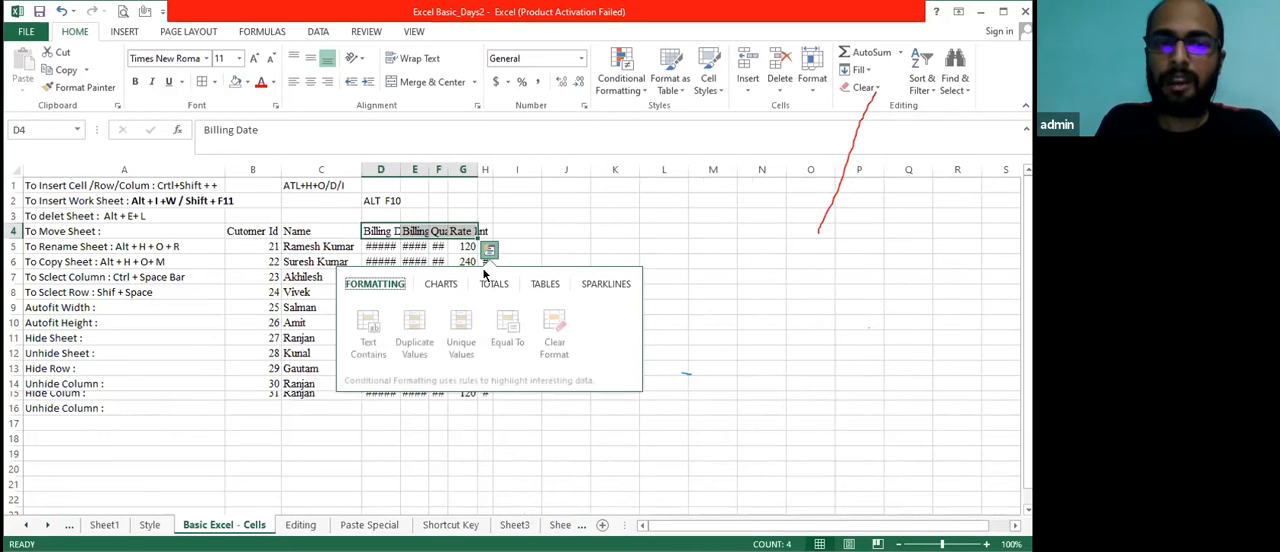
key(Escape)
key(Down)
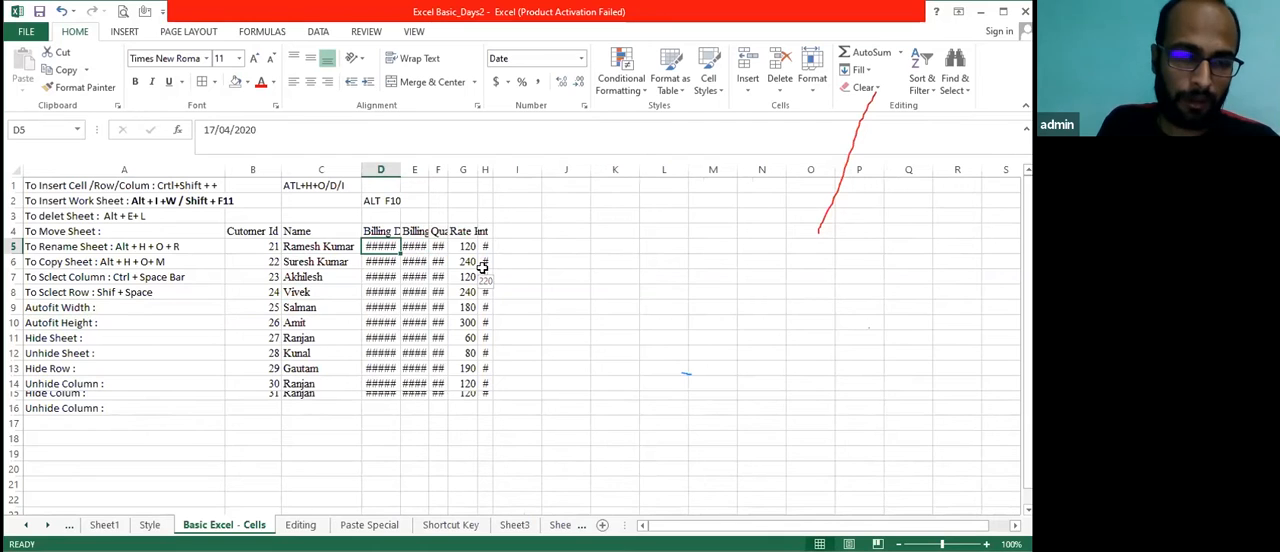
key(Down)
key(Down)
key(Down)
key(Down)
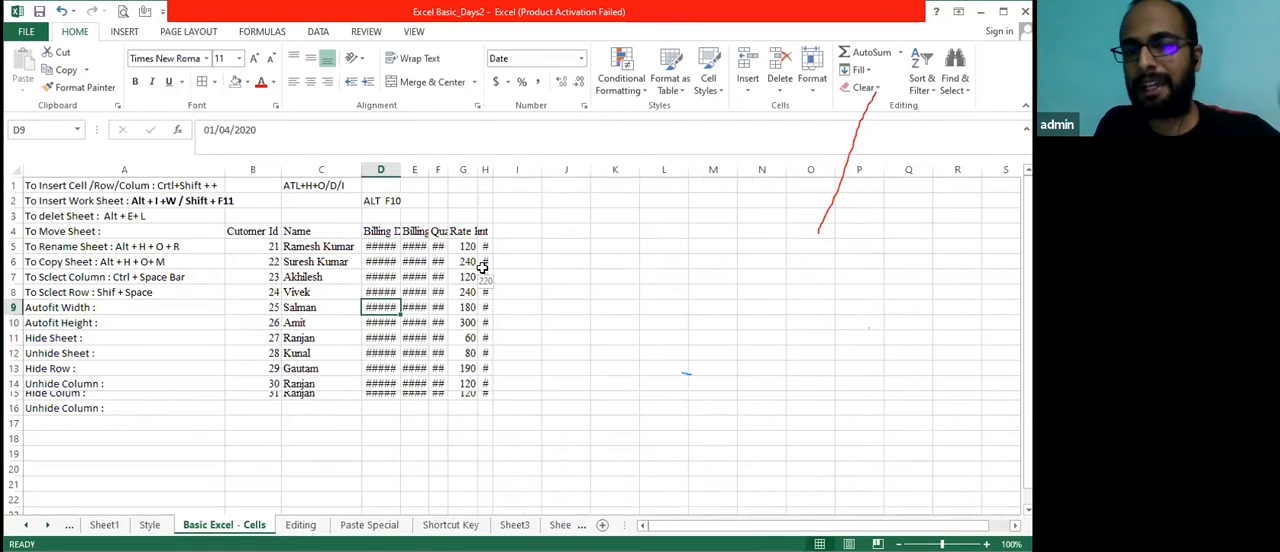
key(Up)
key(Up)
key(Up)
key(Up)
key(Up)
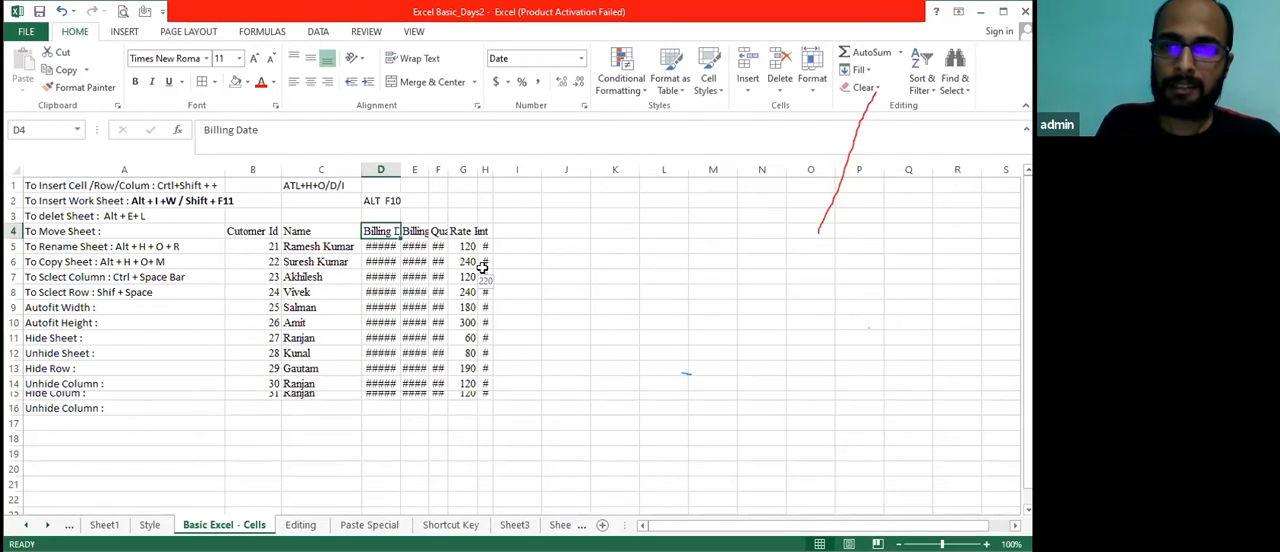
Autofit the width of the Billing Date column from cell D5
key(Down)
key(Down)
key(Up)
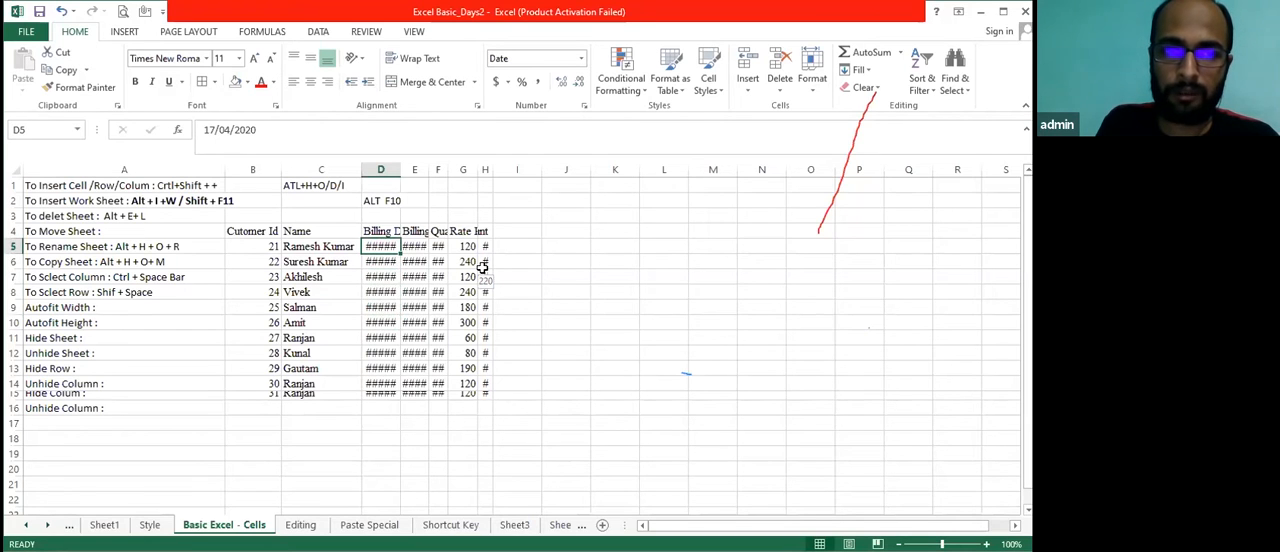
click(818, 93)
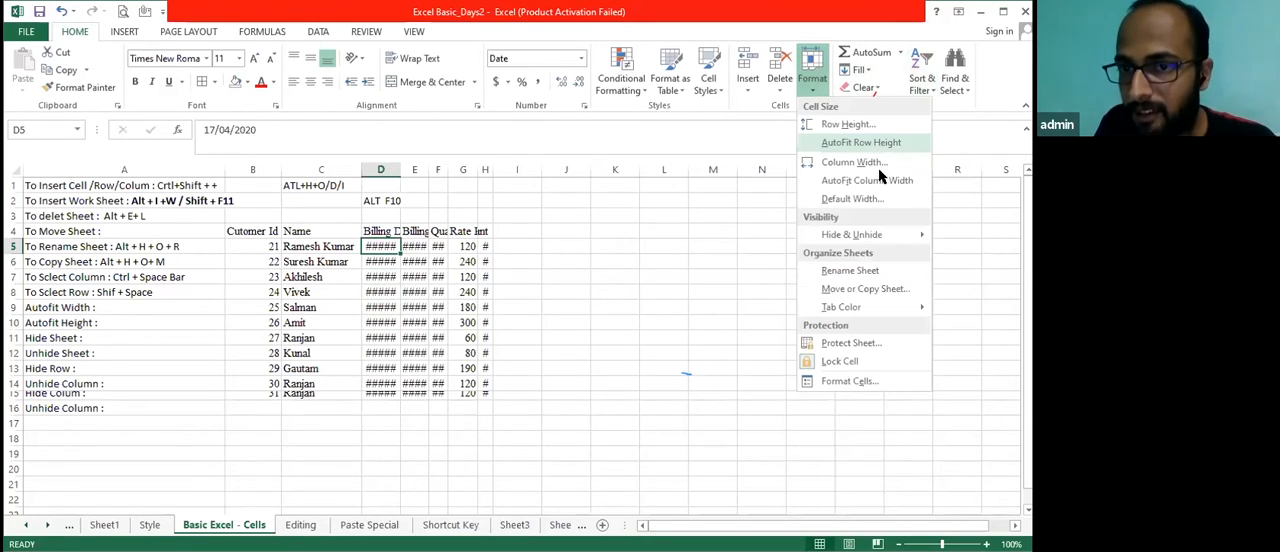
click(880, 181)
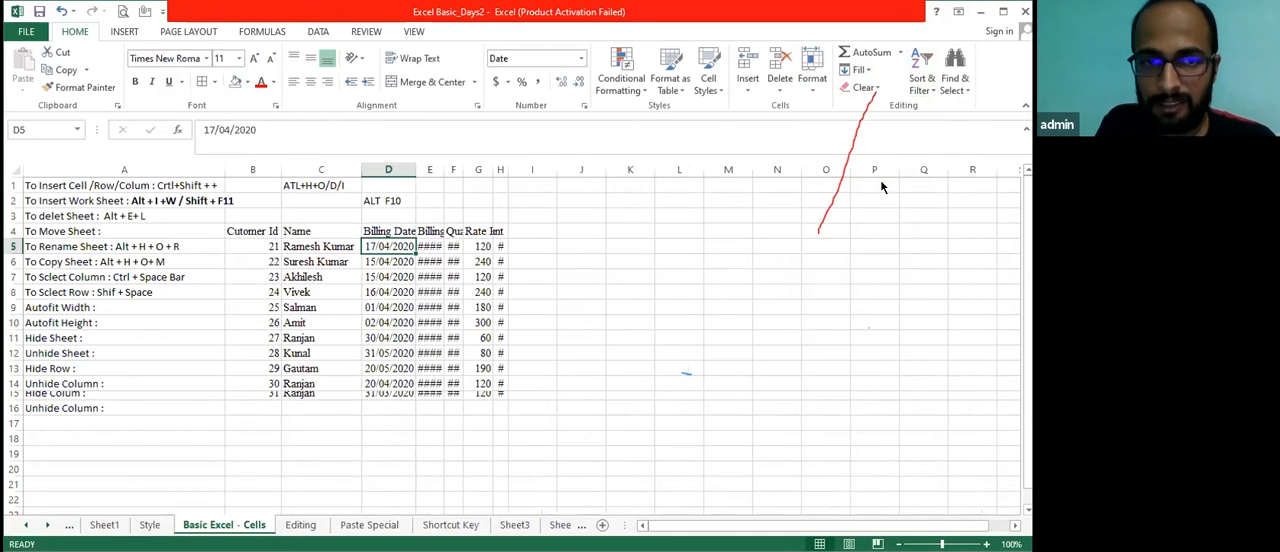
Append a long run of dashes to the Billing Date header in cell D4
key(Up)
key(F2)
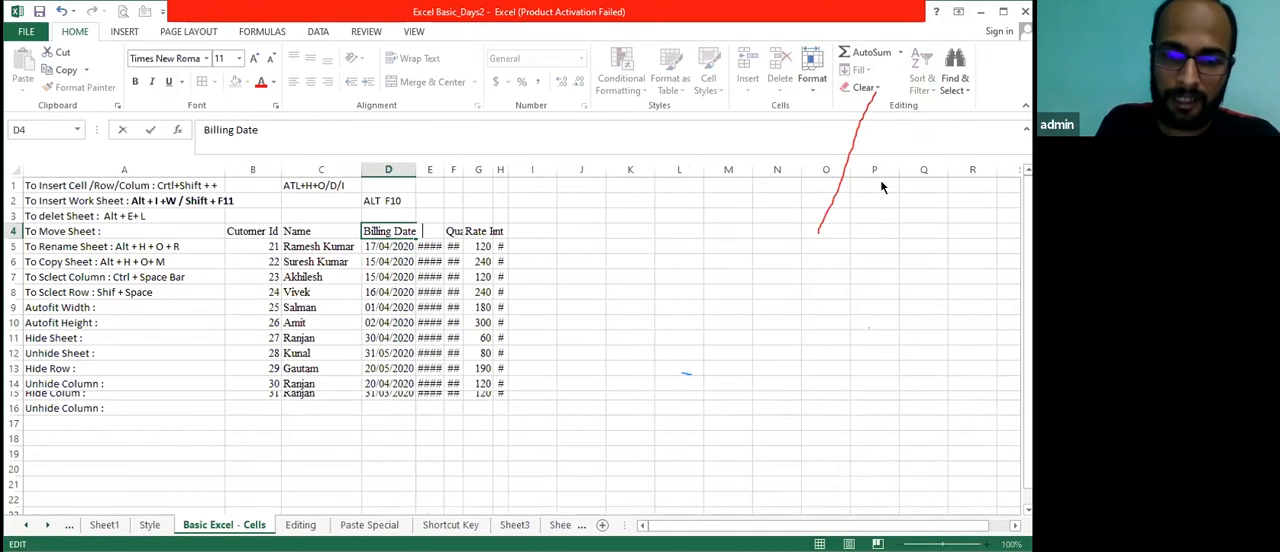
text(------------------------)
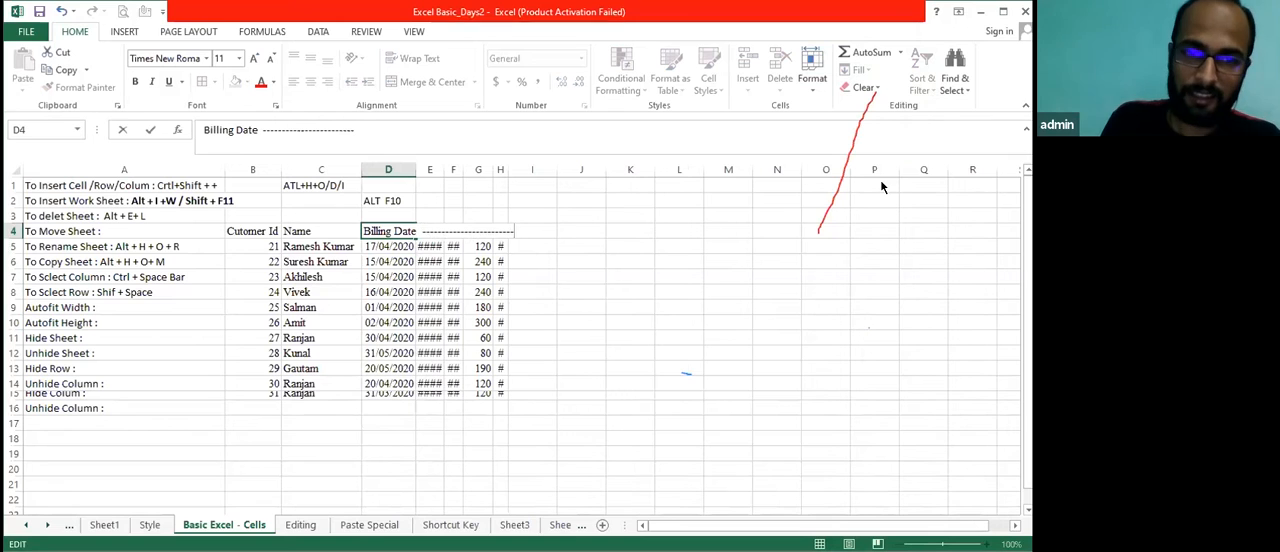
key(ctrl+Return)
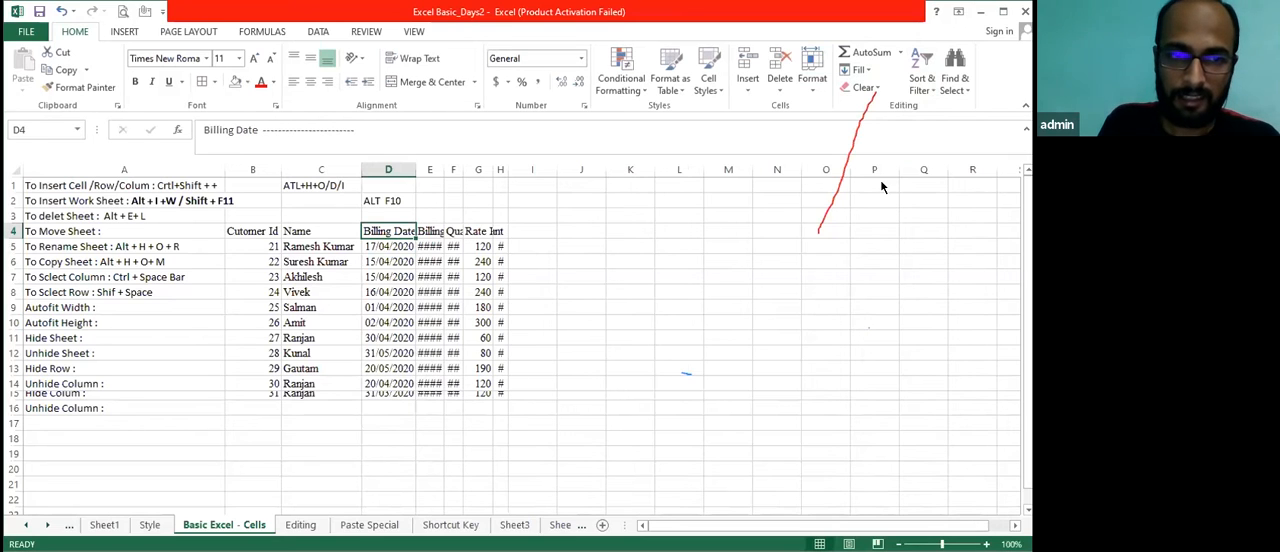
Insert the letters "sjvdvavsjdvjabsjbdkbakjsnaj" before the dashes in the Billing Date header in cell D4
key(F2)
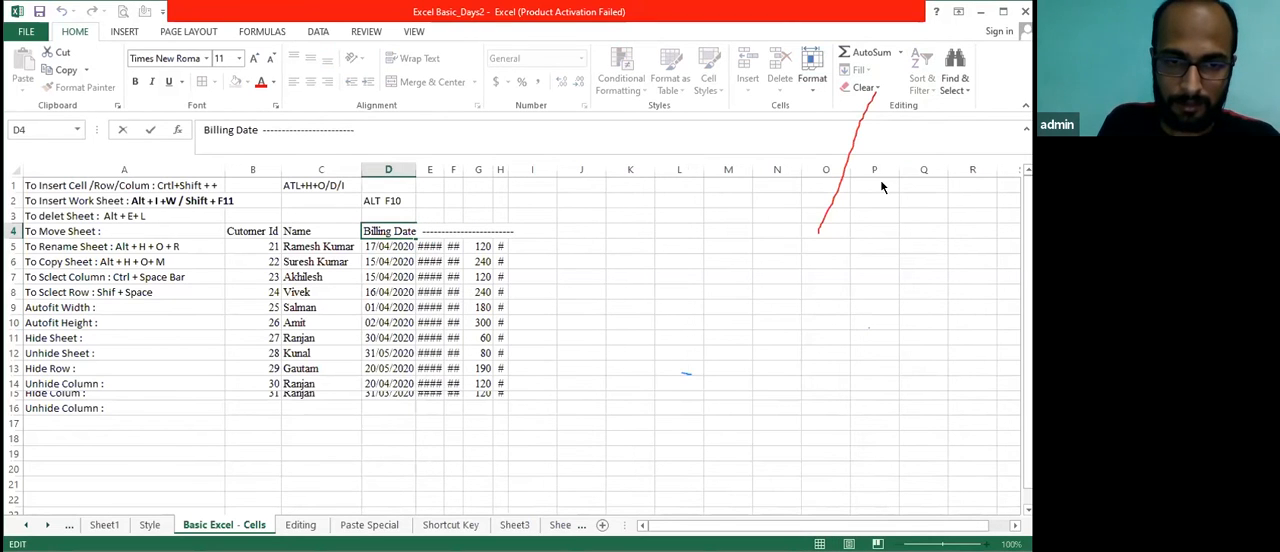
key(Left)
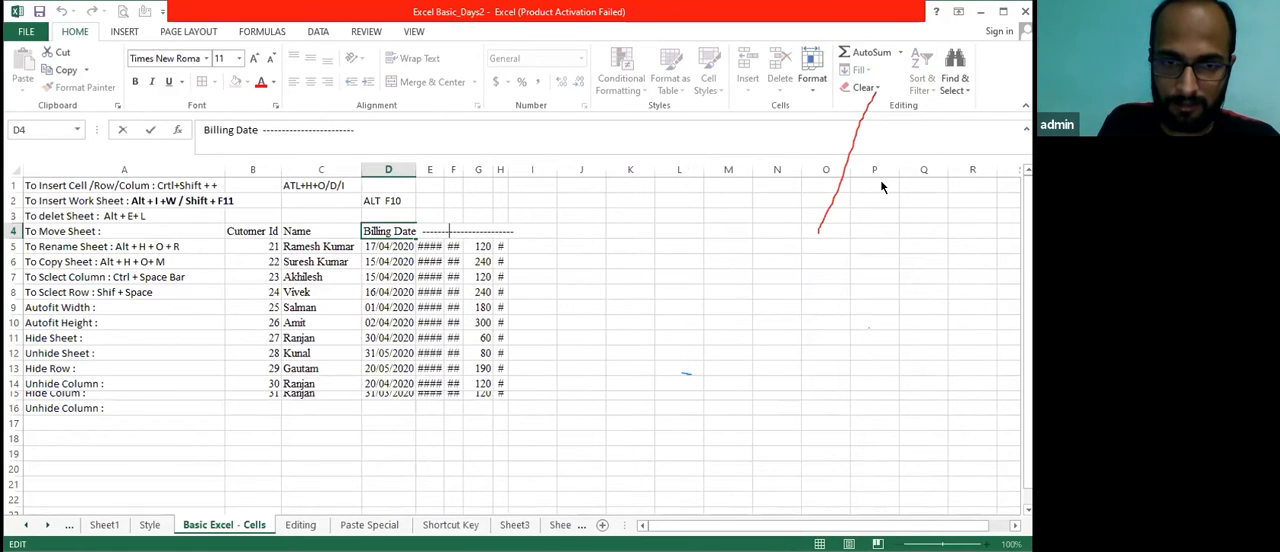
text(sjvdvav)
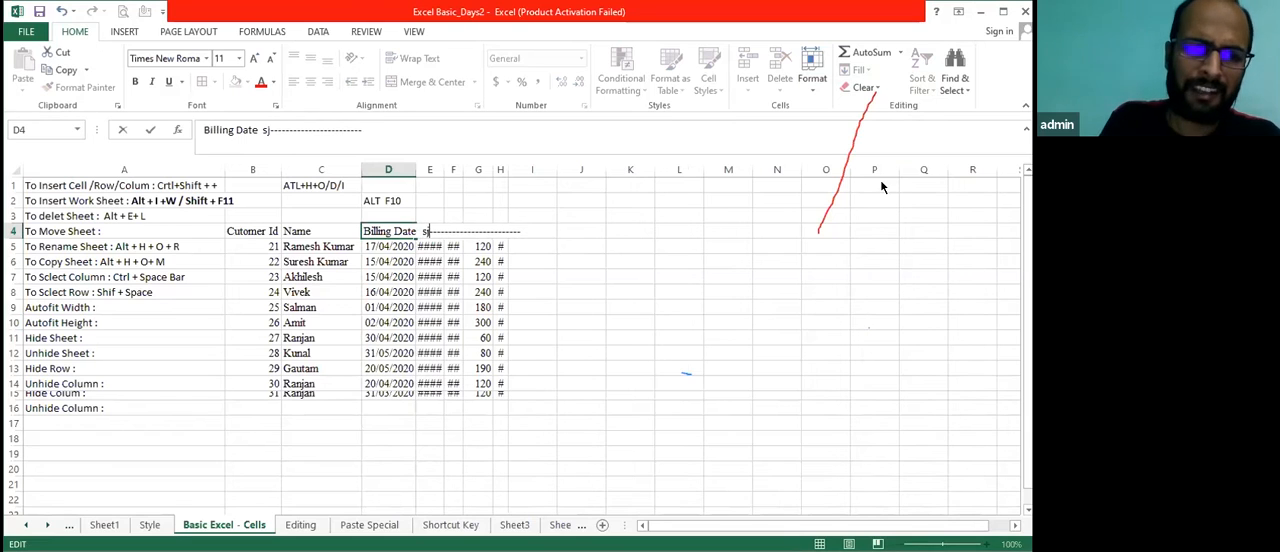
text(sjdvjabsjbdkbakjsnaj)
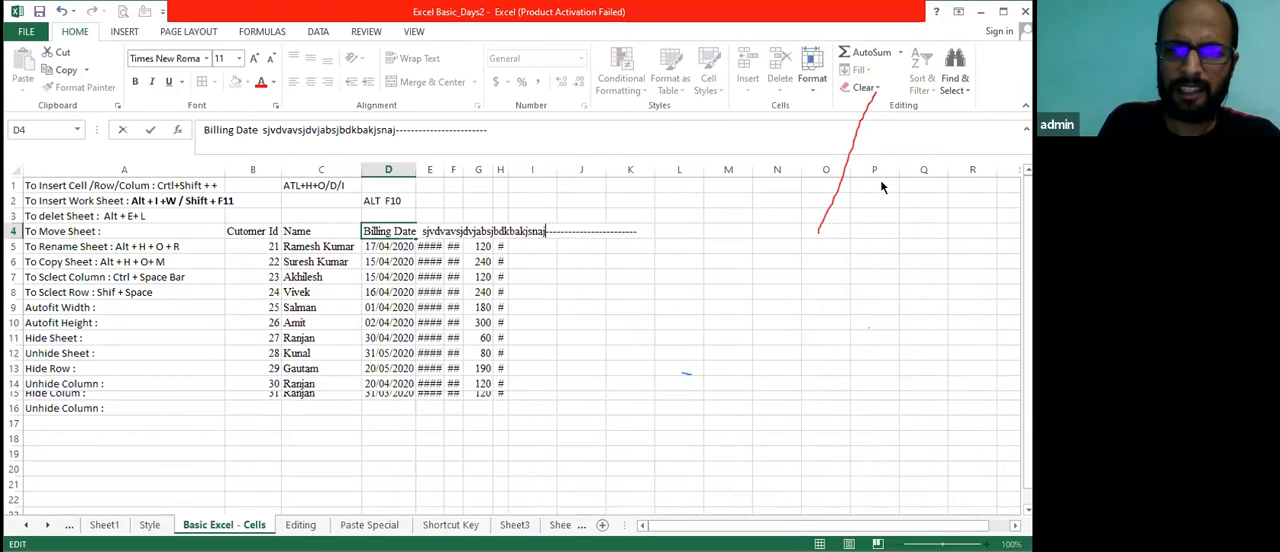
key(ctrl+Return)
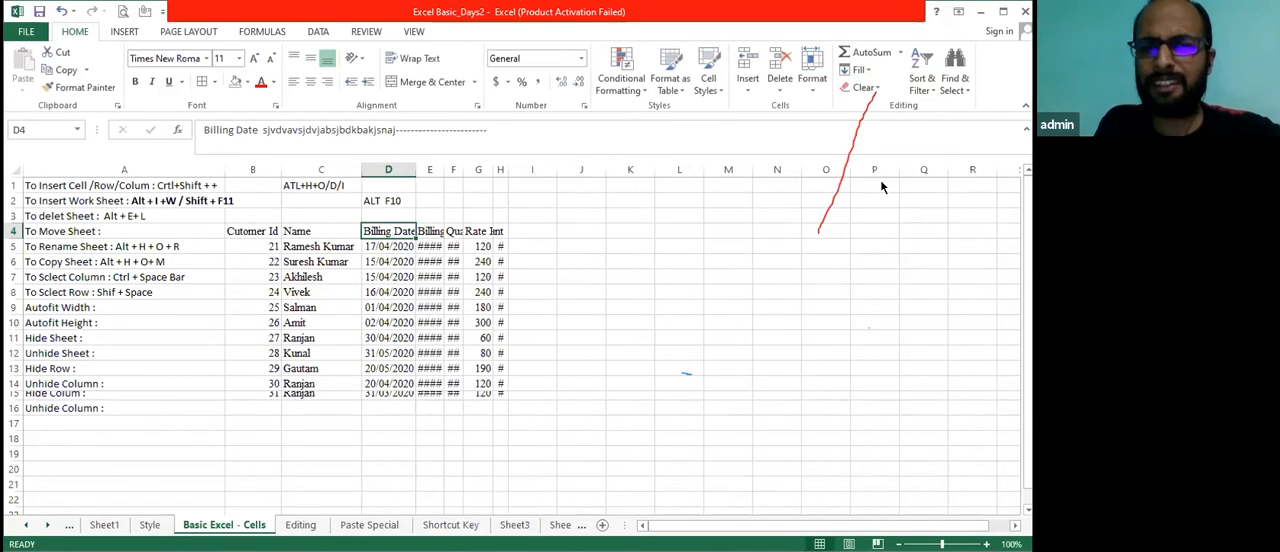
Narrow the Billing Date column until its dates no longer fit, and autofit its width from cell D5 only
key(Down)
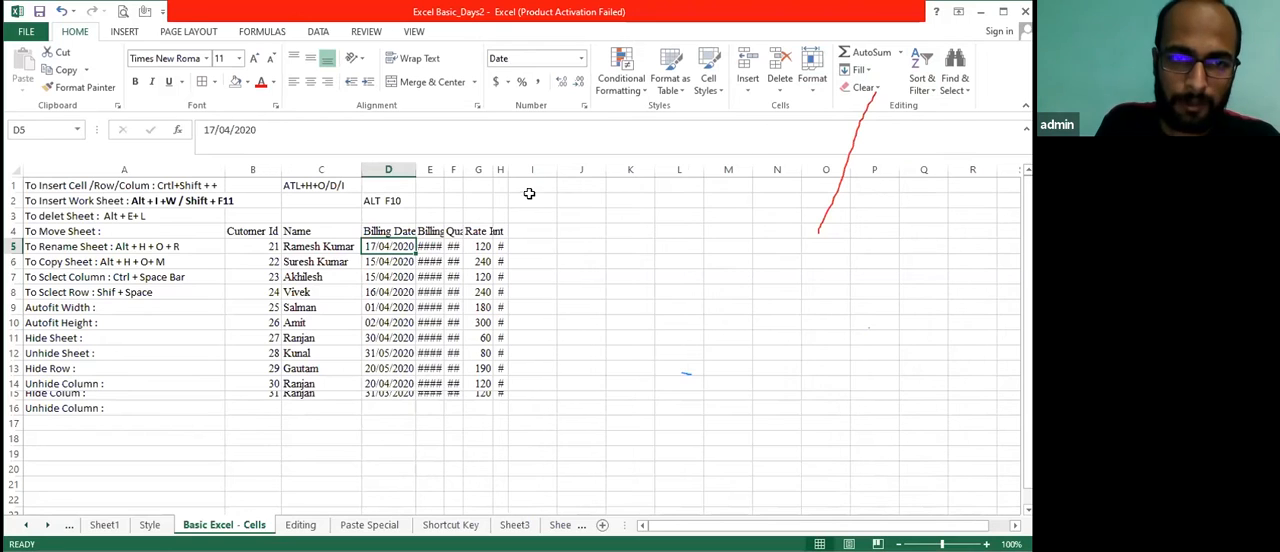
drag(416, 170, 397, 171)
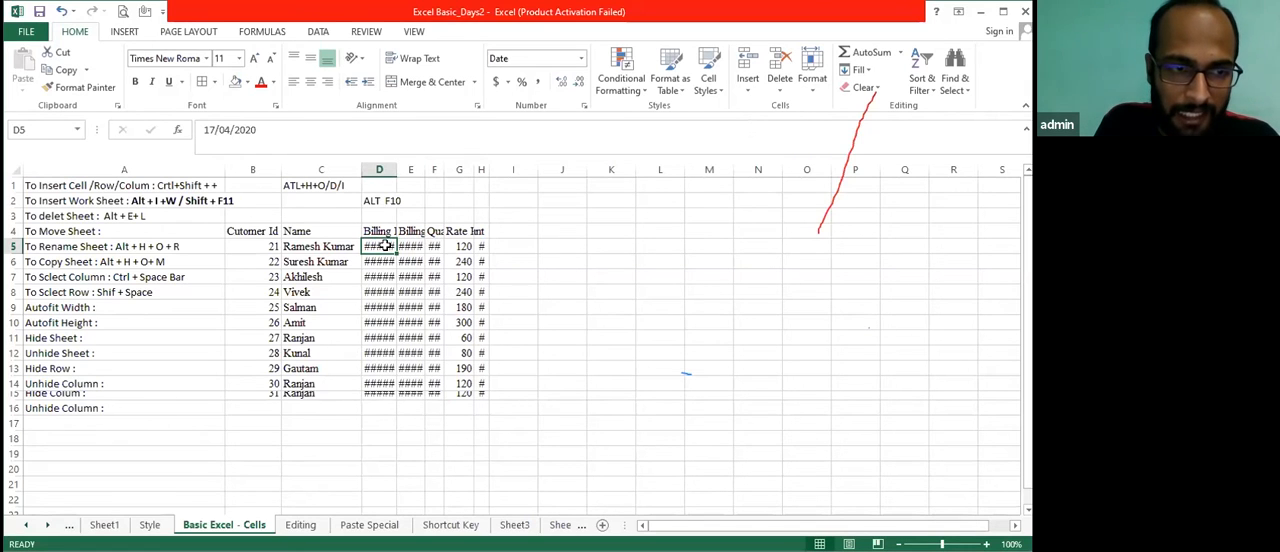
click(812, 88)
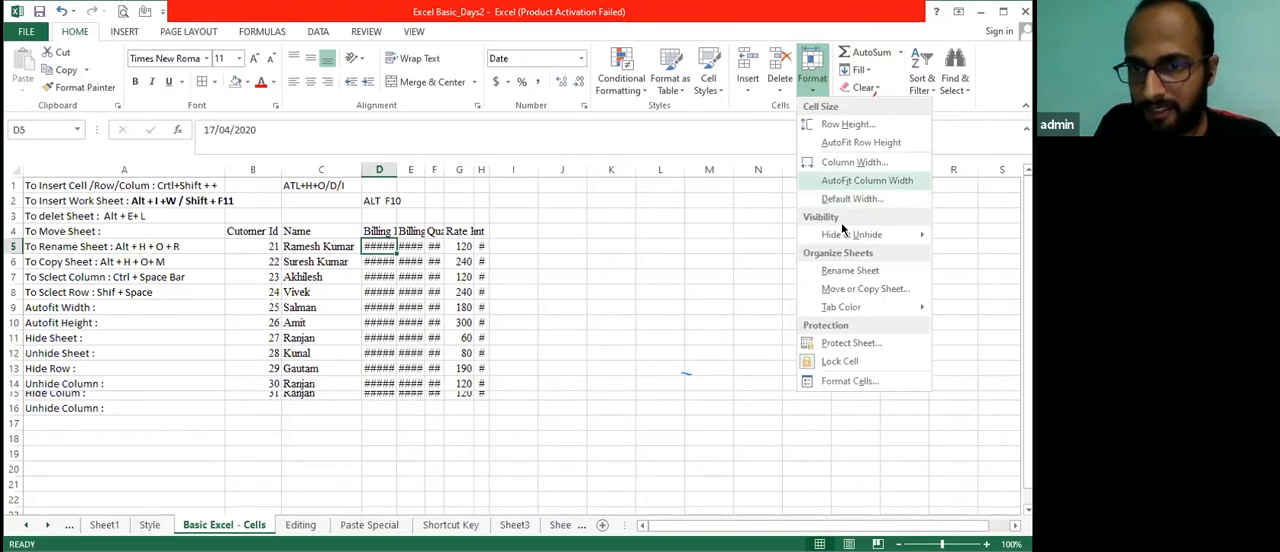
click(858, 182)
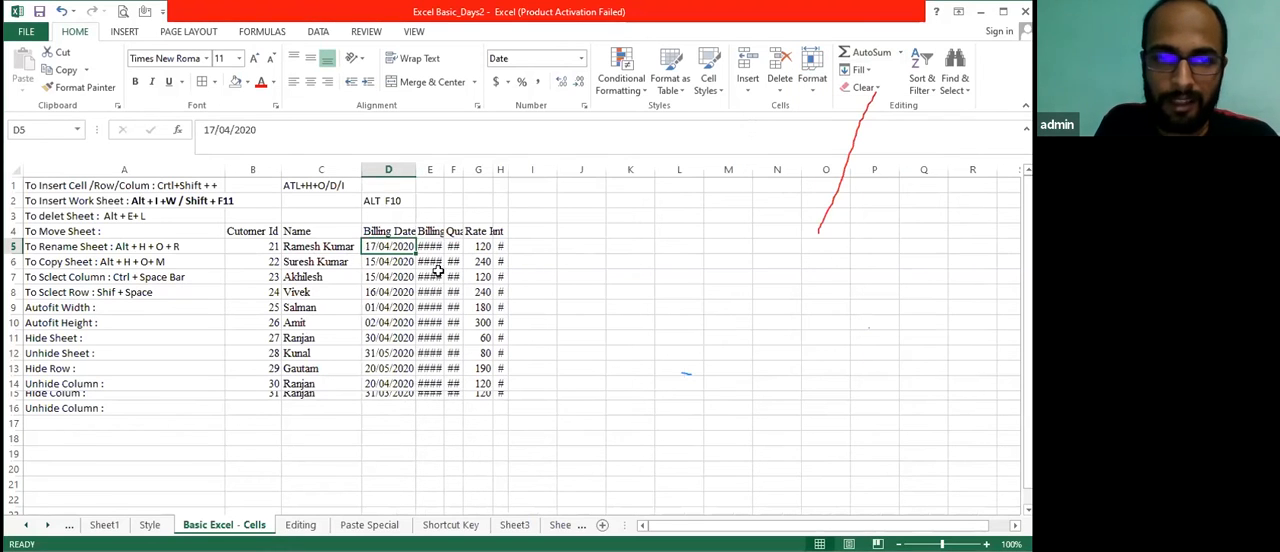
Undo the last autofit, select the whole Billing Date column from D4 and autofit its width to the long header
click(369, 231)
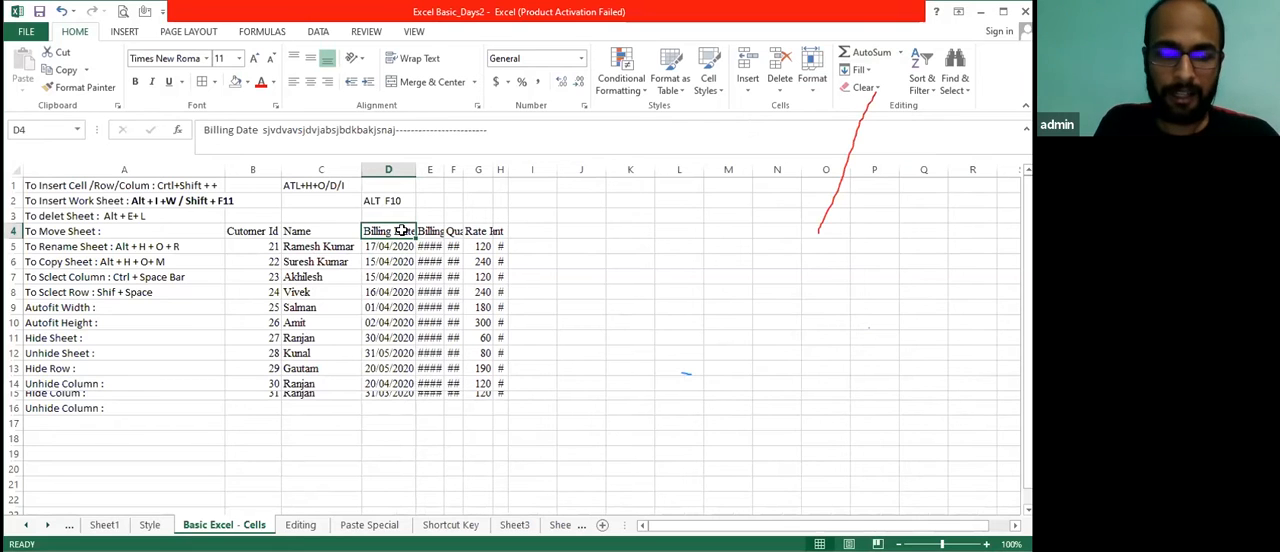
key(ctrl+z)
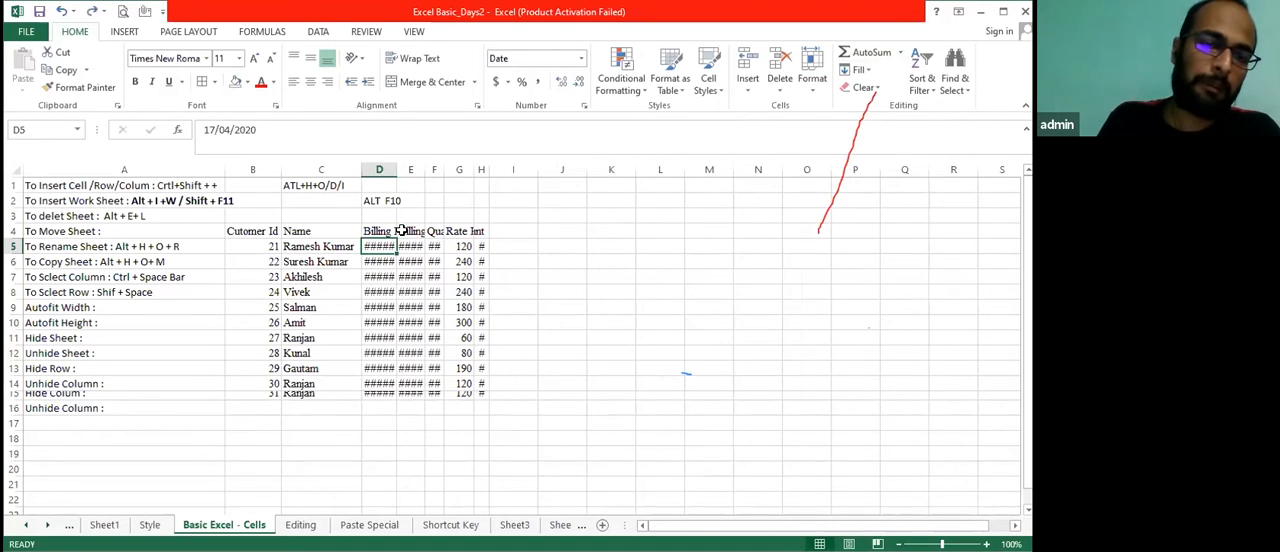
key(Up)
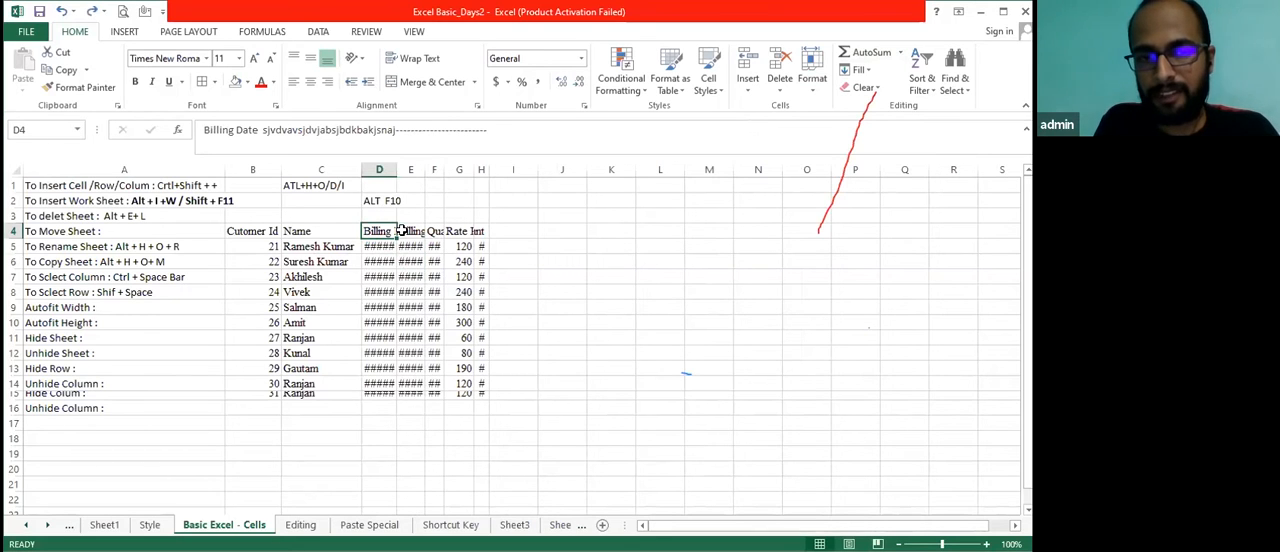
key(ctrl+space)
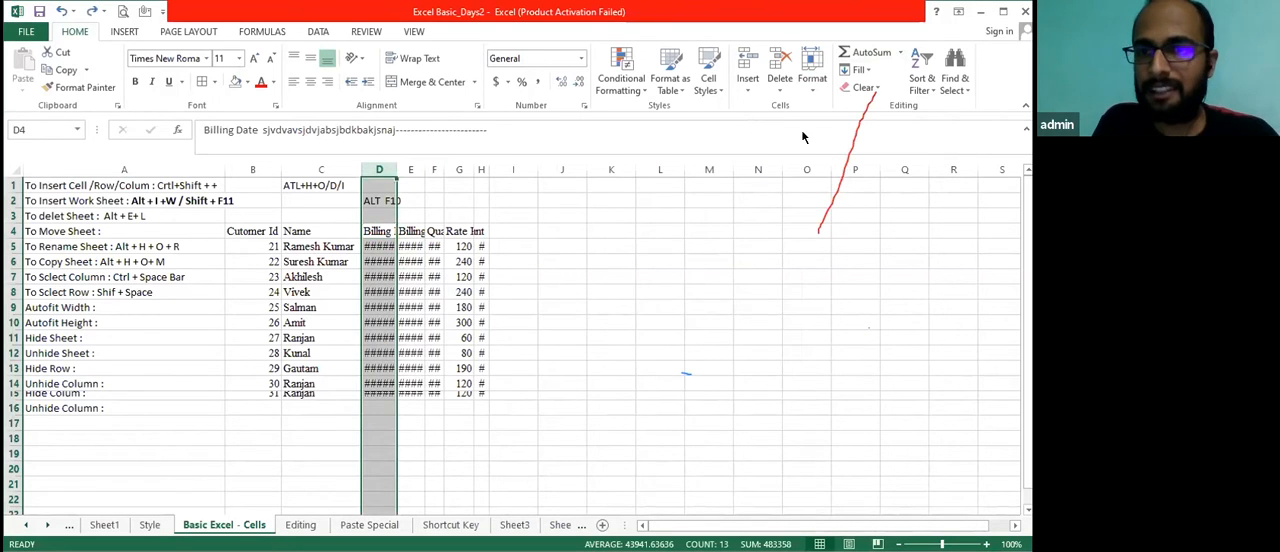
click(816, 96)
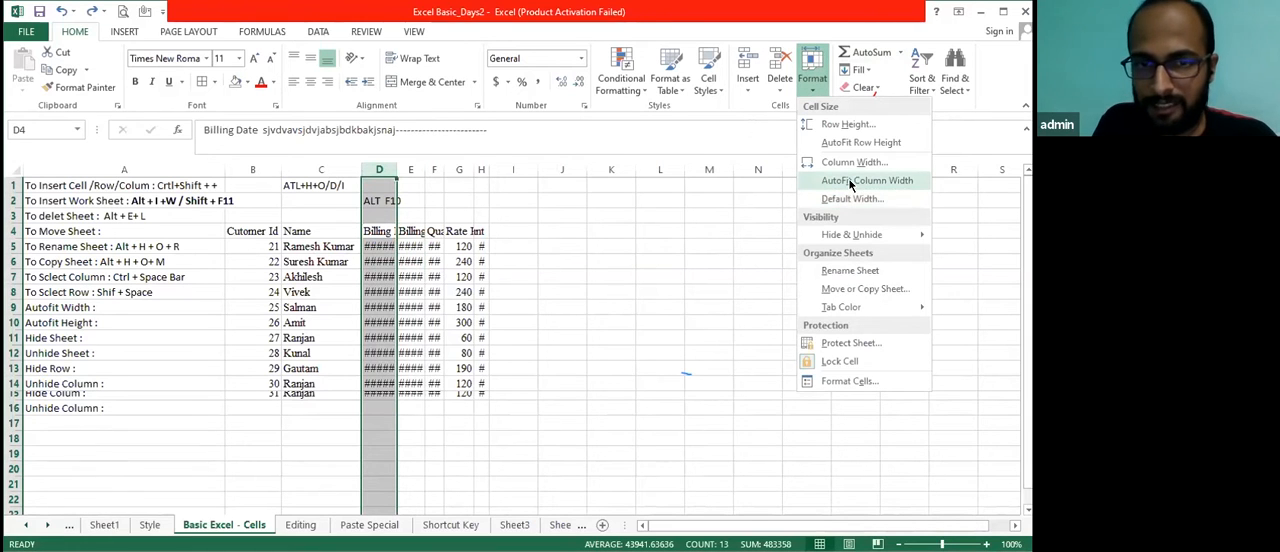
click(851, 181)
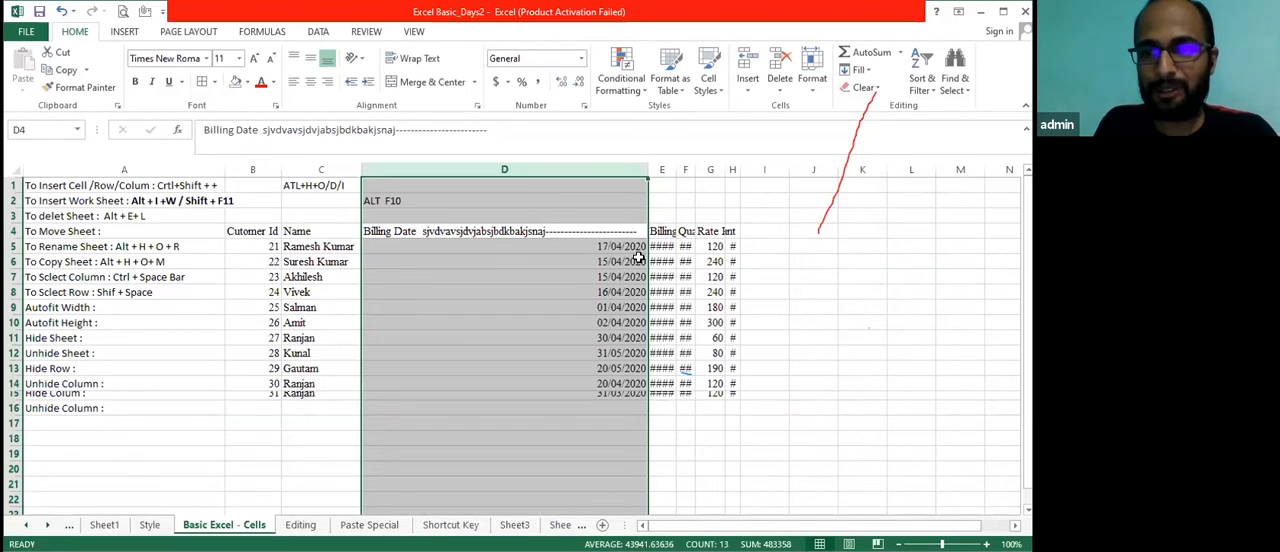
Narrow the Billing Date column until its dates no longer fit, and autofit it to its longest entry from the column border
click(814, 98)
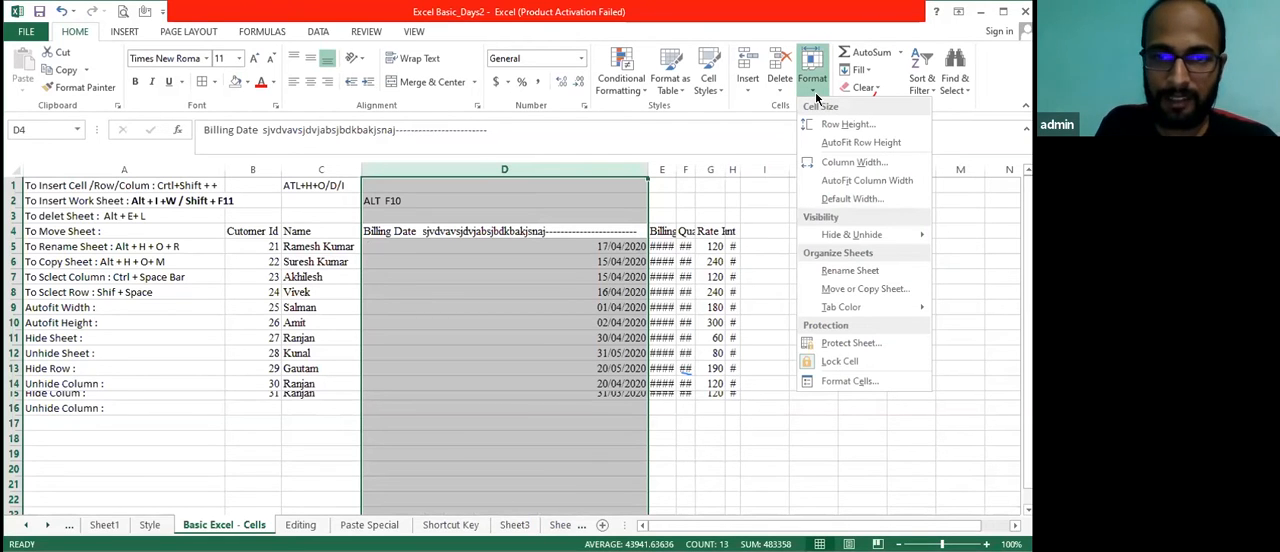
click(647, 162)
drag(648, 166, 409, 181)
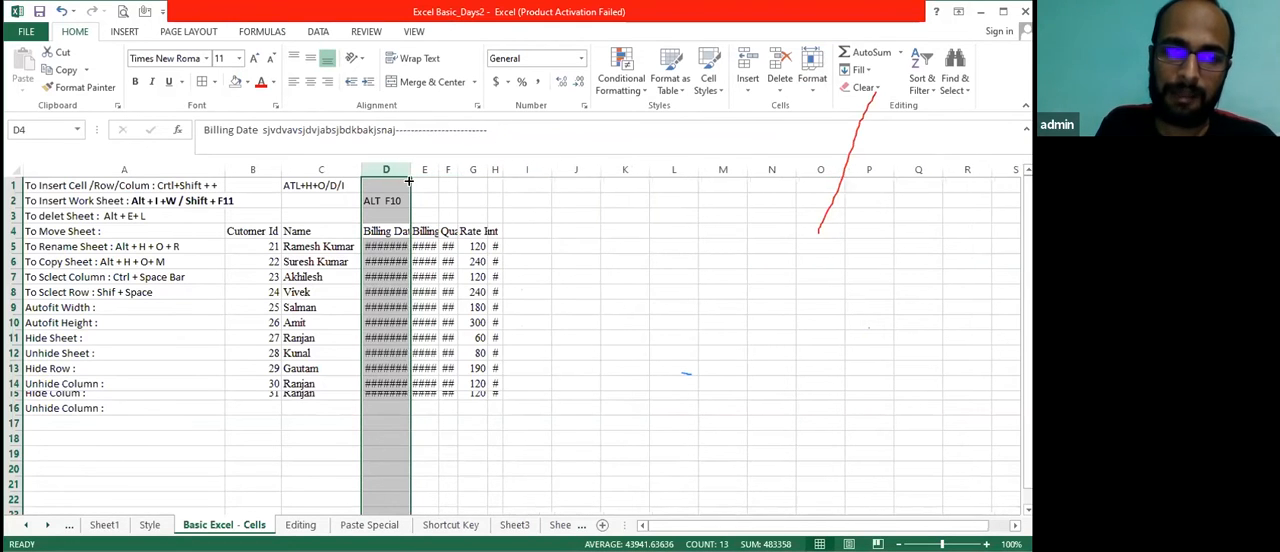
click(432, 436)
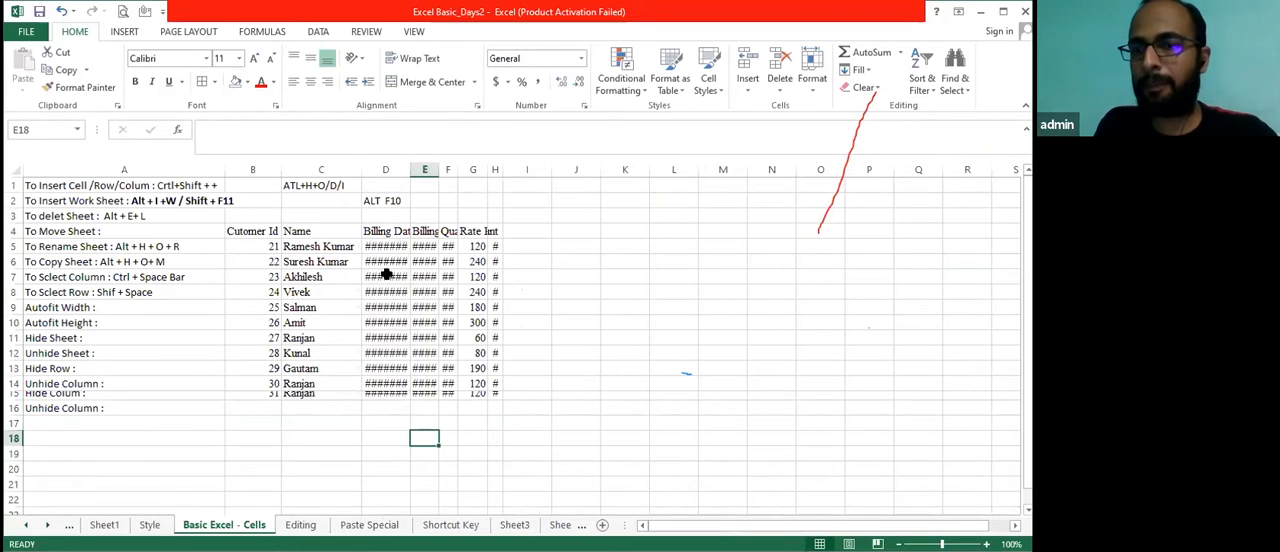
mouse_move(387, 275)
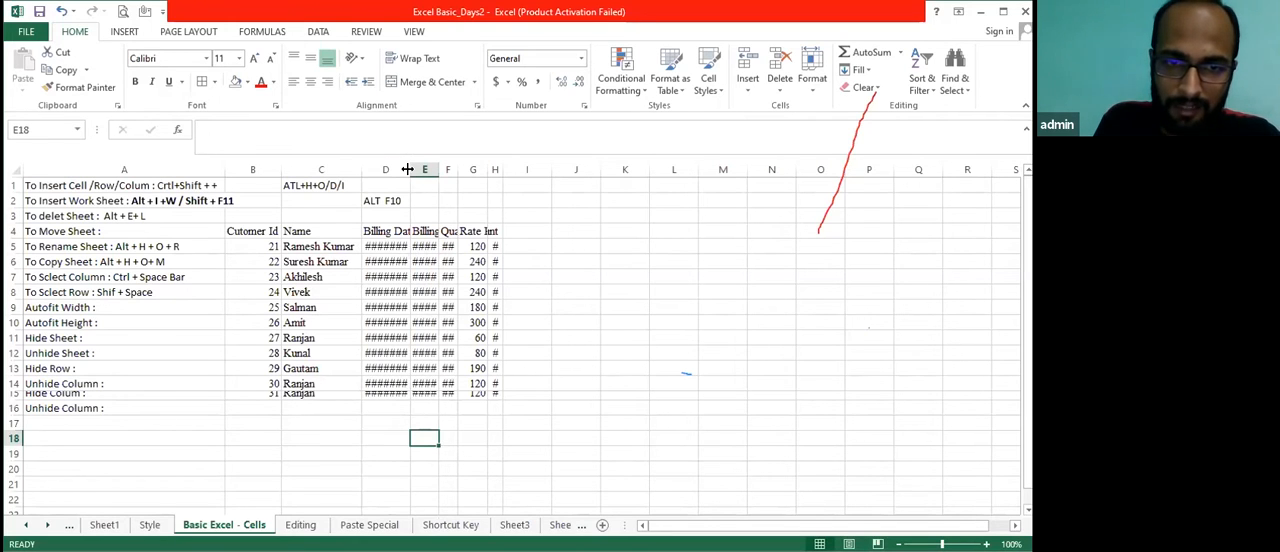
double_click(407, 169)
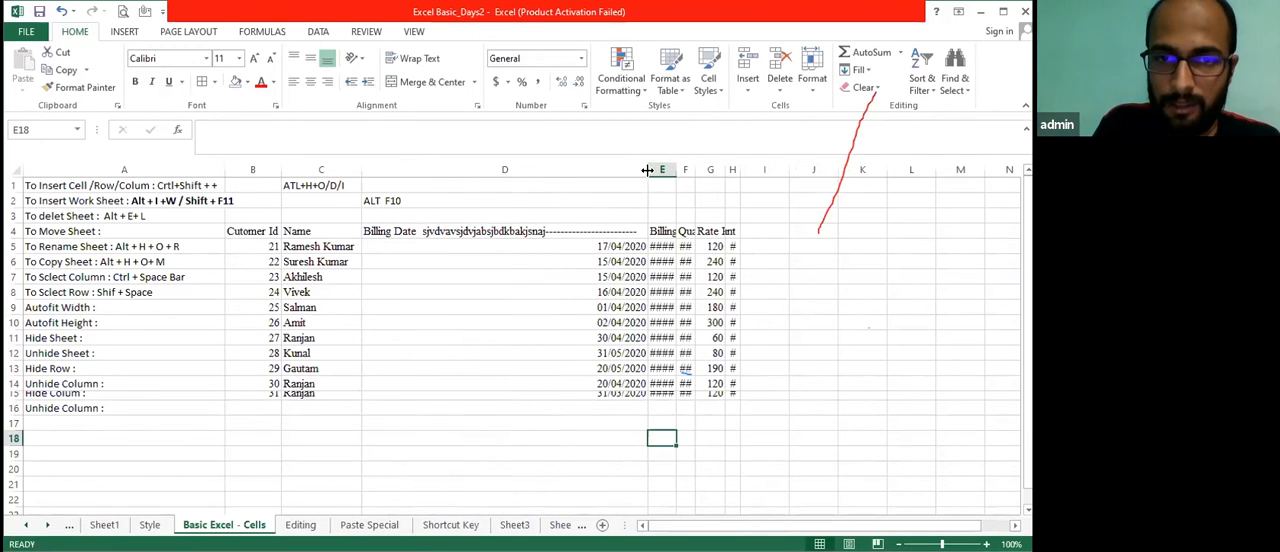
Narrow the Billing Date column to just wider than its dates, and fit the Billing Month and Quantity Unit columns to their contents
drag(647, 169, 422, 173)
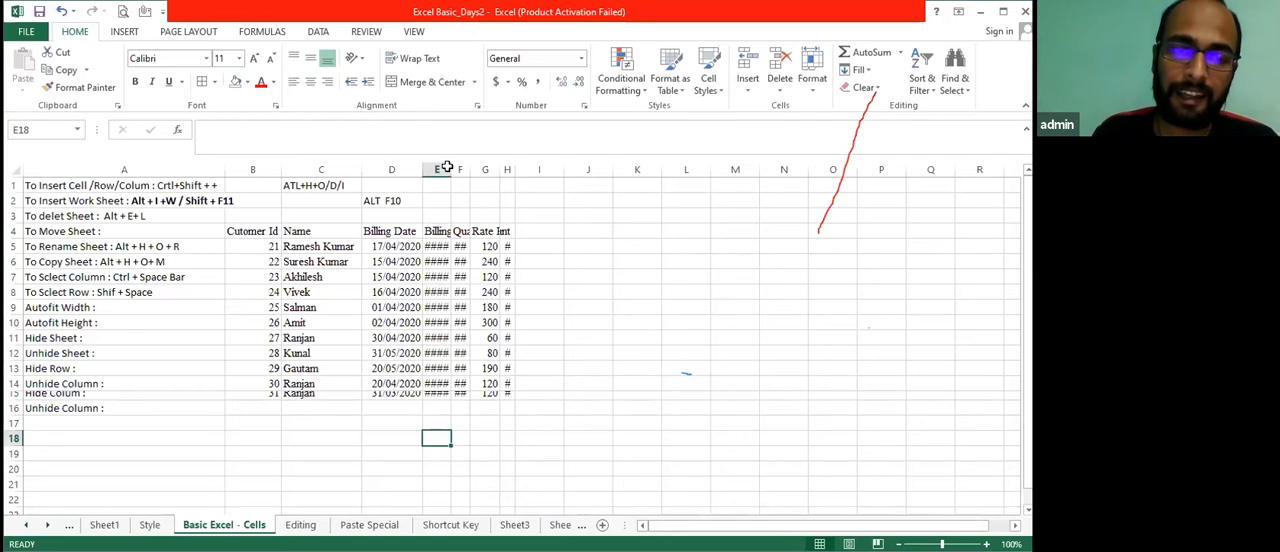
drag(446, 167, 485, 167)
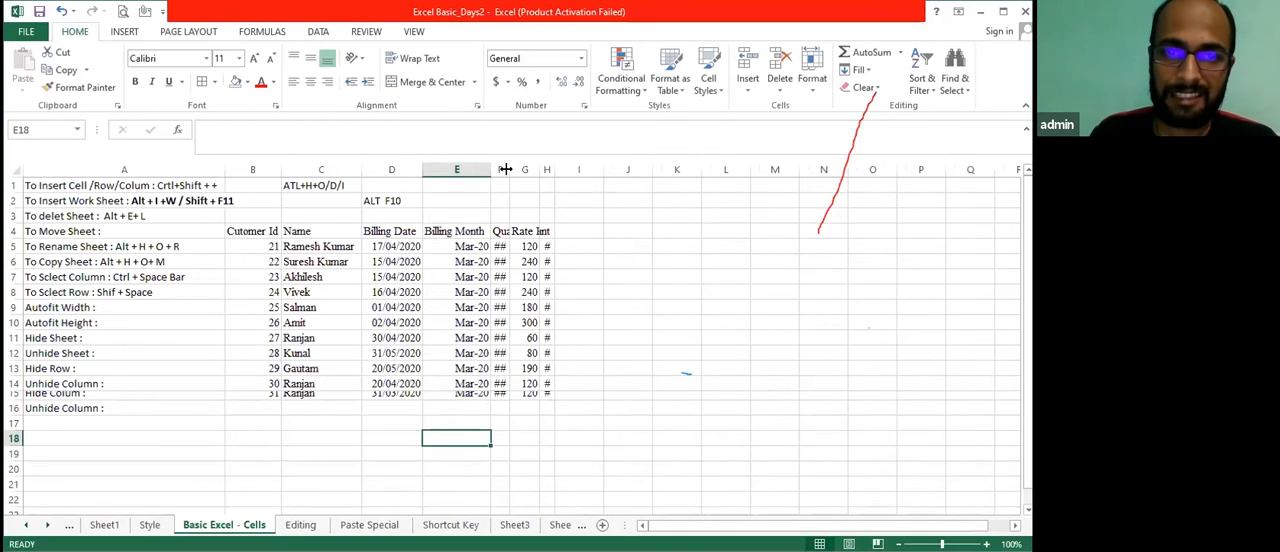
double_click(508, 169)
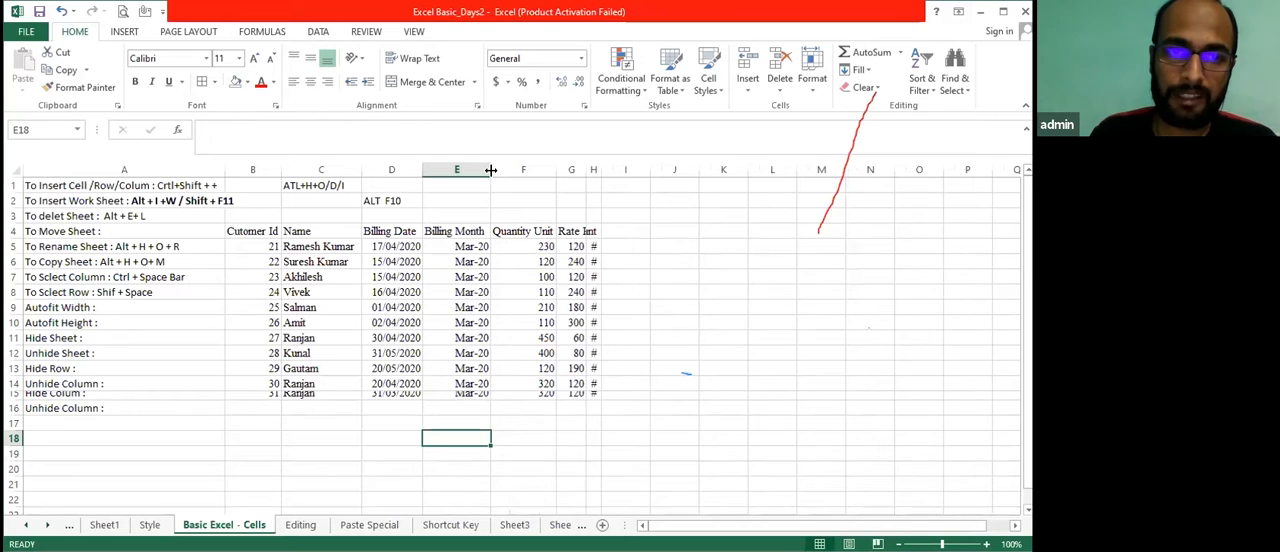
Narrow the Billing Date and Billing Month columns until their values no longer fit, and autofit the whole Billing Date column
drag(491, 170, 400, 172)
click(381, 246)
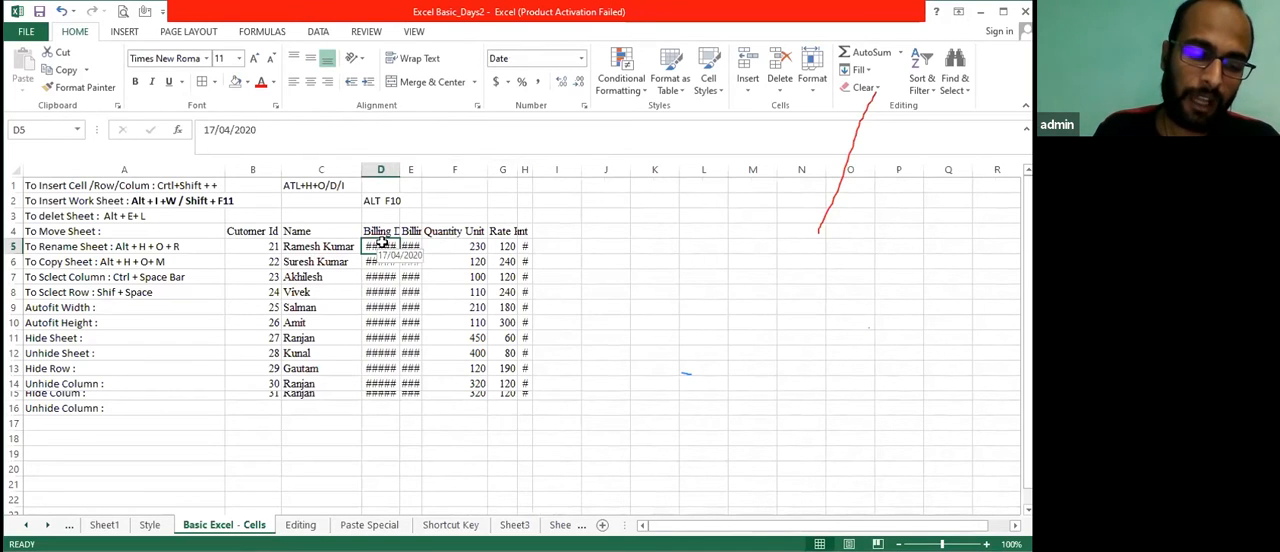
key(ctrl+space)
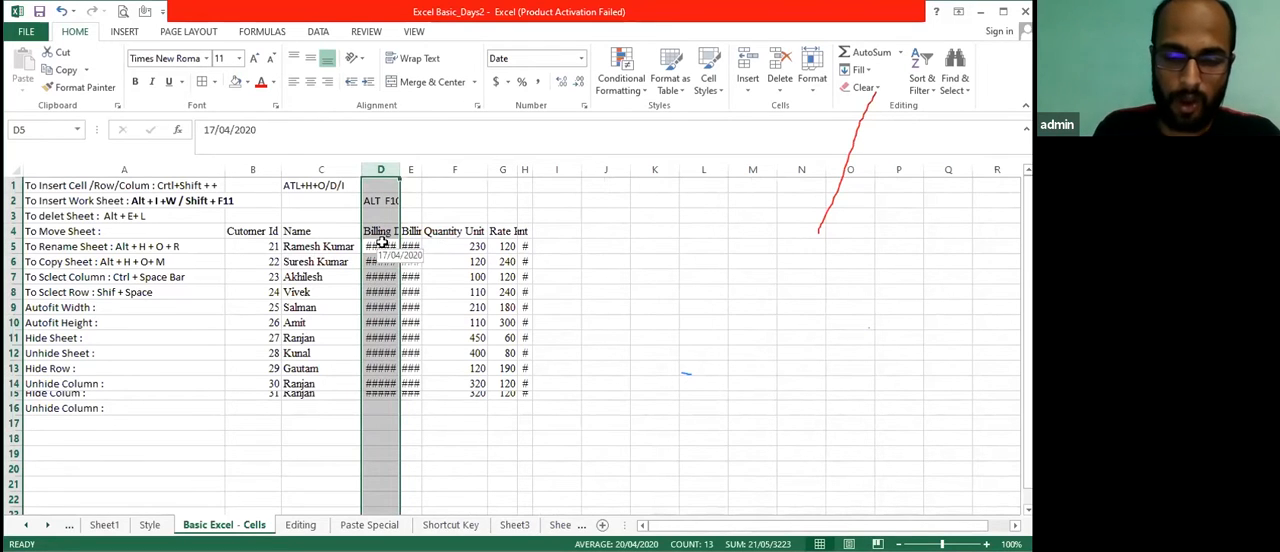
text(oca)
key(Escape)
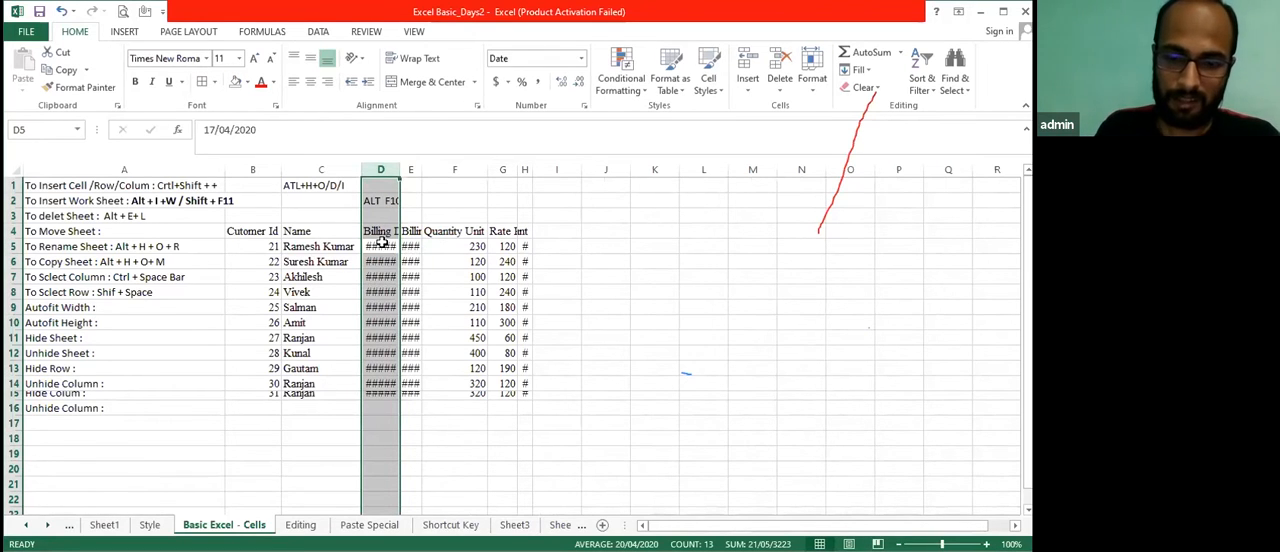
key(alt)
key(h)
key(o)
key(i)
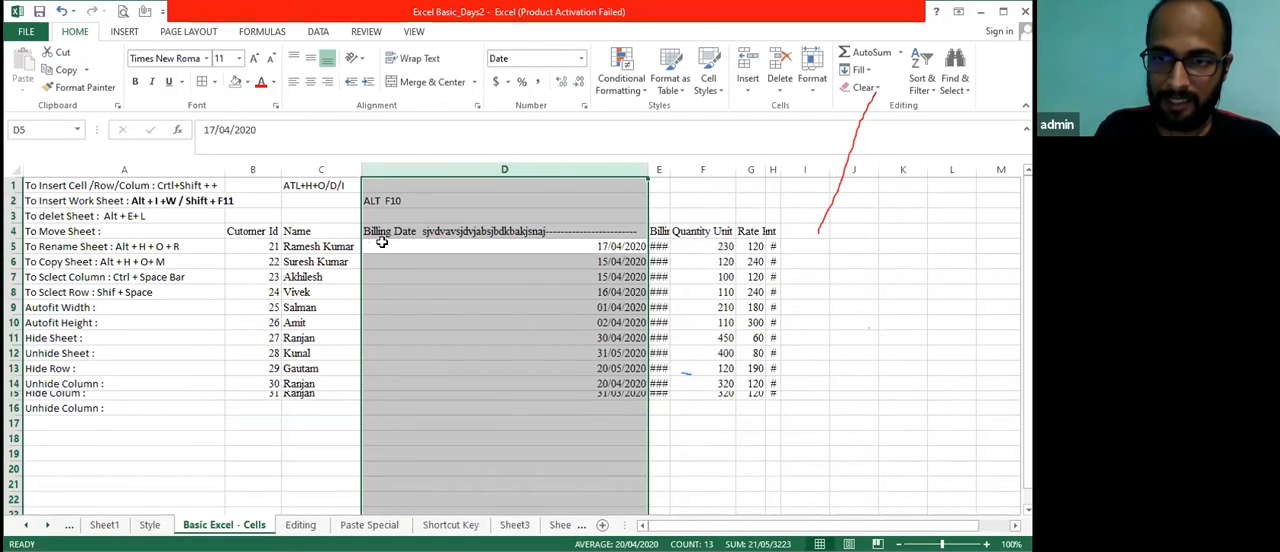
Select the whole Billing Month column from cell E5 and autofit its width
key(Right)
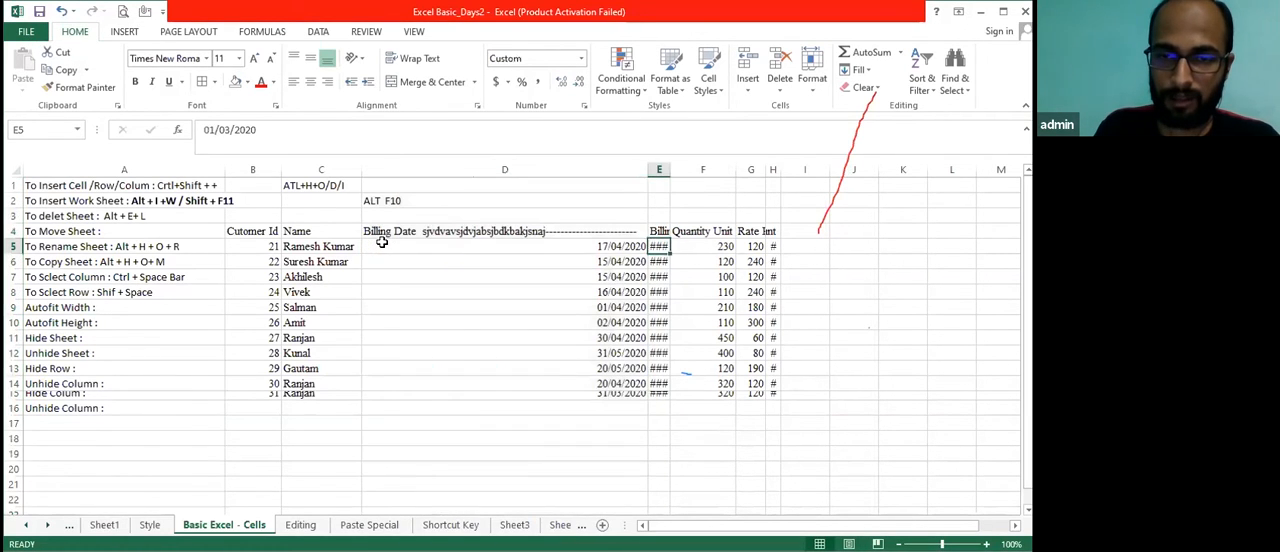
key(ctrl+space)
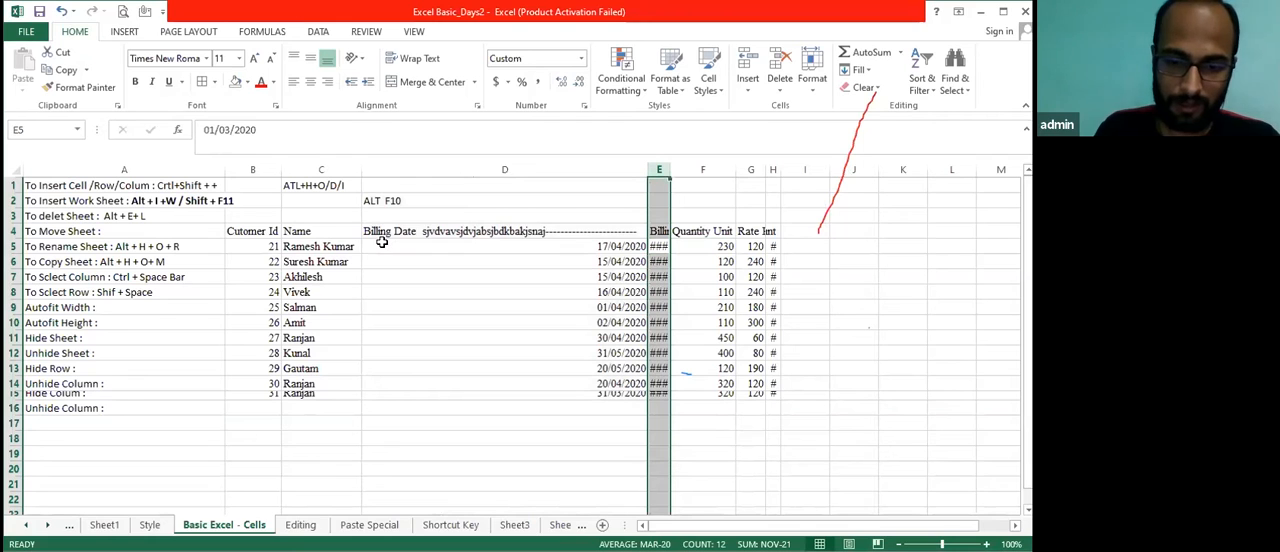
key(alt+h)
key(o)
key(i)
key(Right)
key(Left)
key(Left)
key(Right)
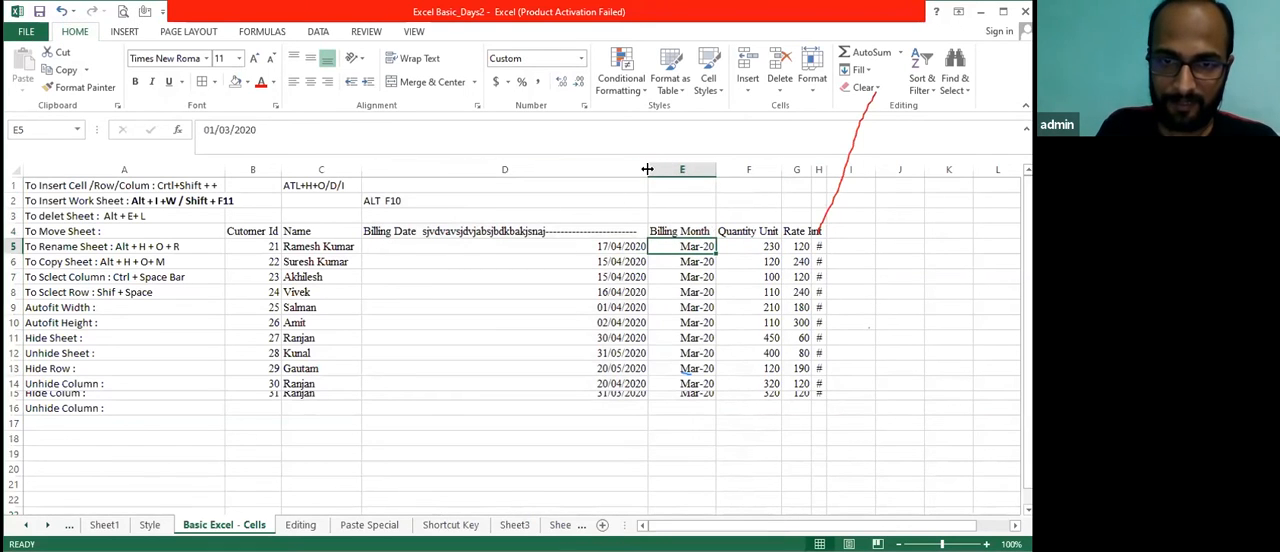
Narrow the Billing Date column and remove the extra letters and dashes from D4 so the header reads "Billing Date"
drag(648, 169, 487, 195)
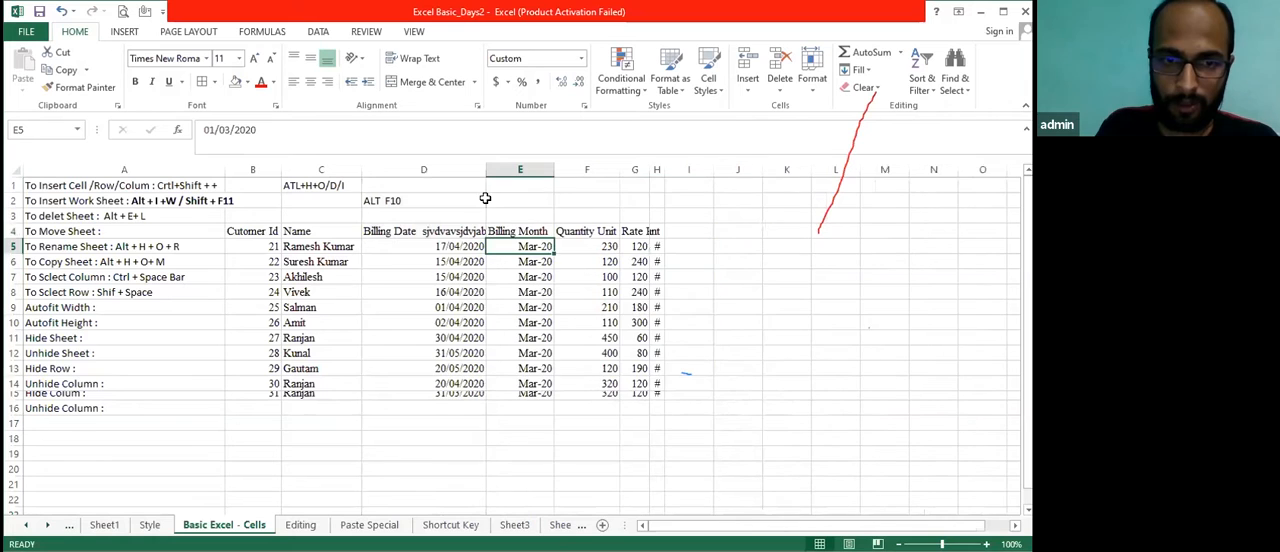
click(415, 229)
key(F2)
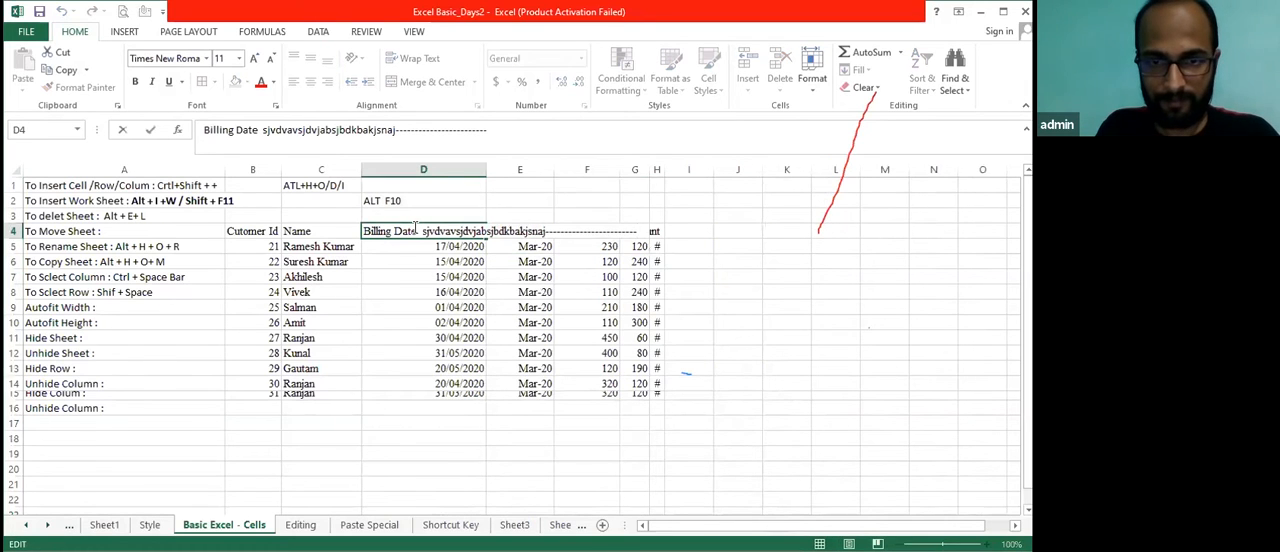
key(ctrl+shift+Left)
key(Delete)
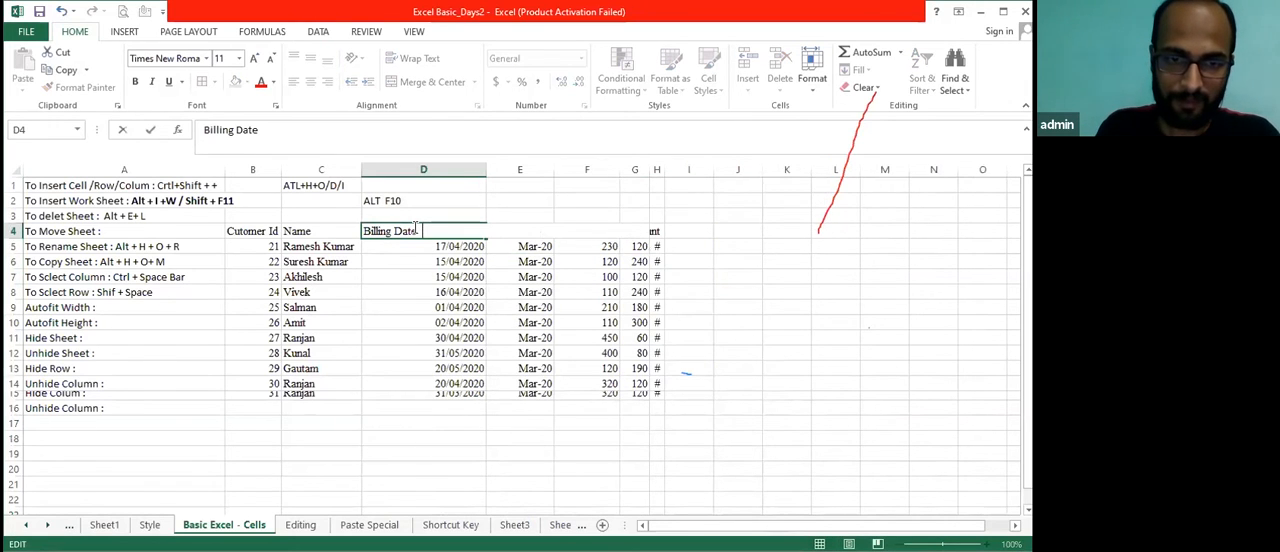
key(ctrl+Return)
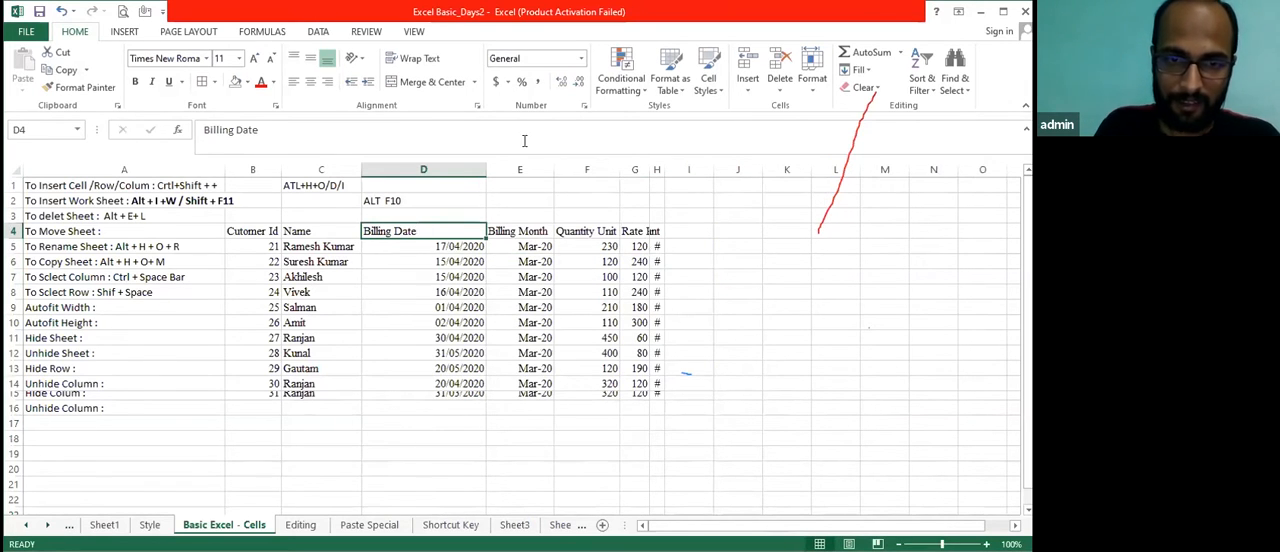
Autofit the width of the Billing Date column from its header cell D4
key(alt+h)
key(o)
key(i)
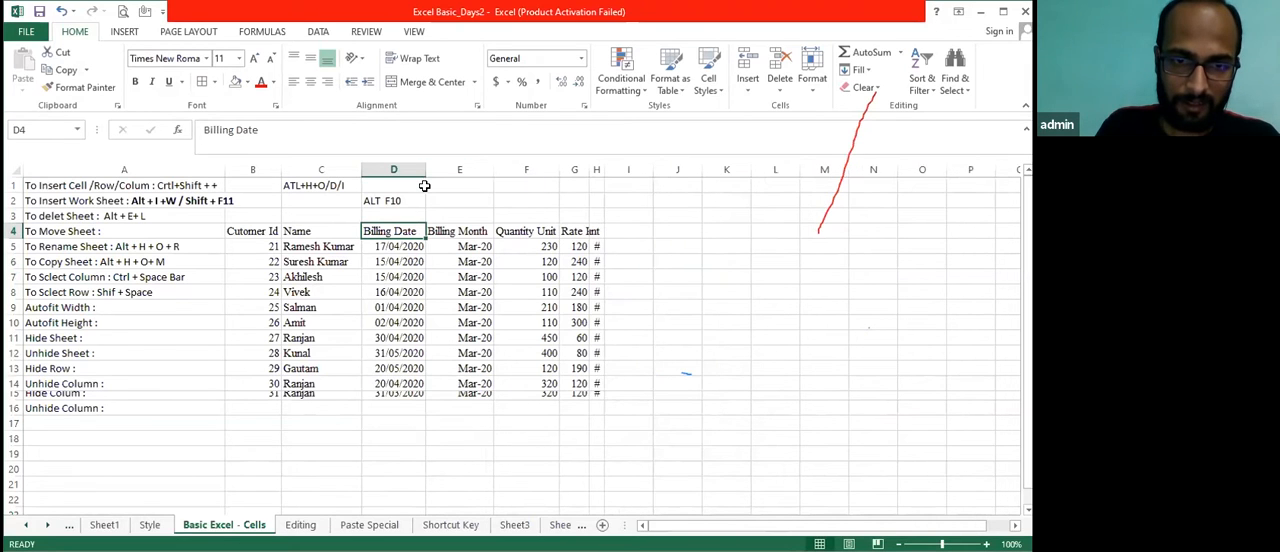
Complete the Autofit Width note in cell A9 by adding the shortcut "Alt + O + C +A"
click(122, 312)
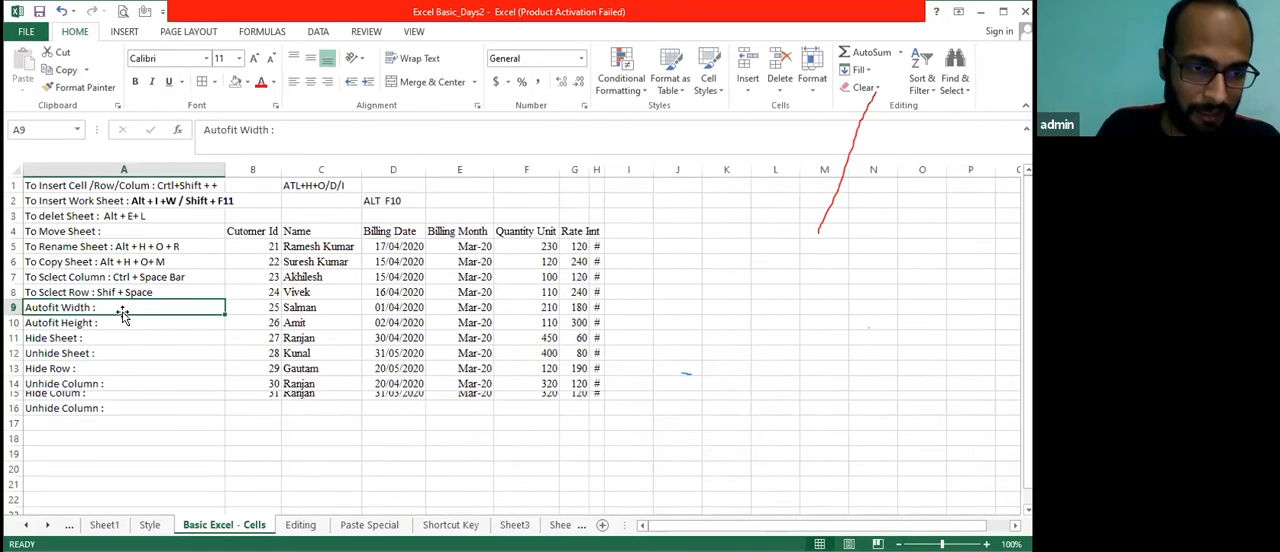
double_click(122, 312)
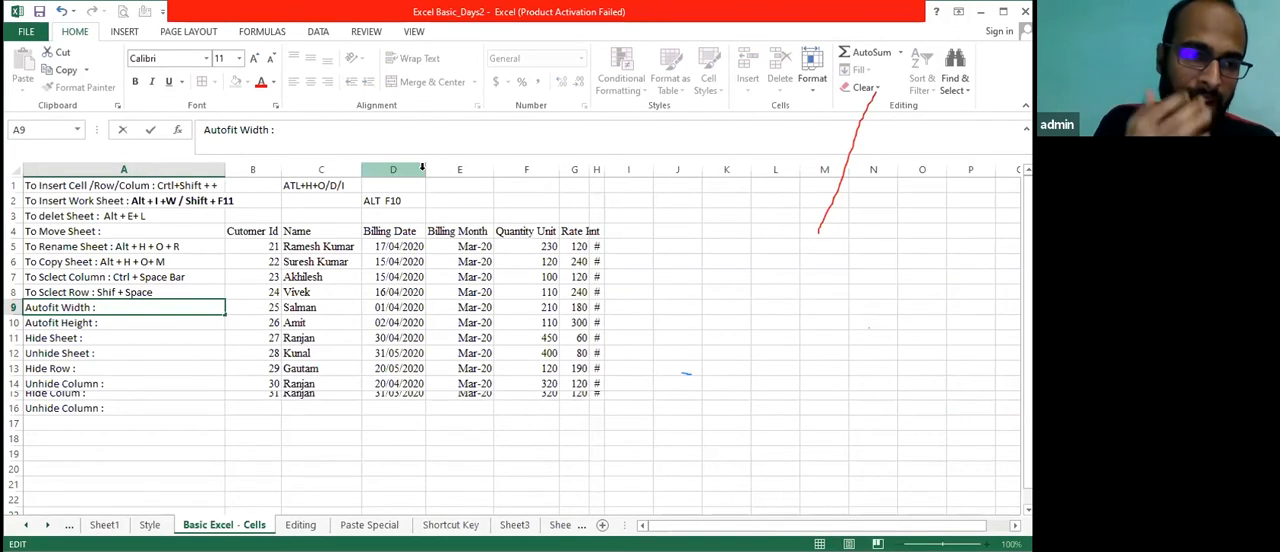
text(A)
text(lt)
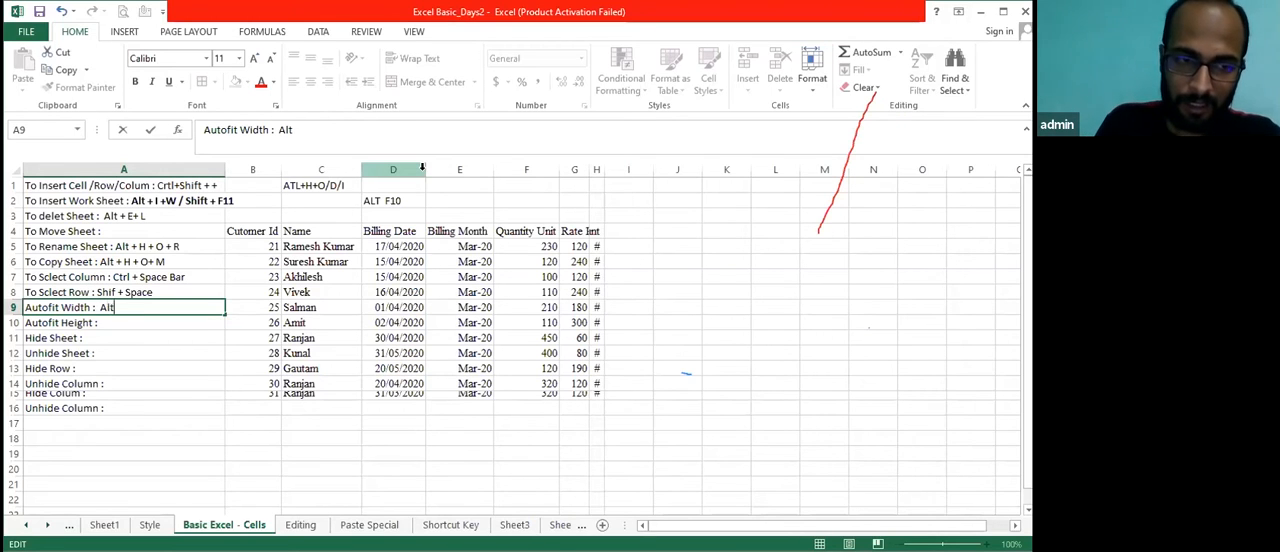
text( + O)
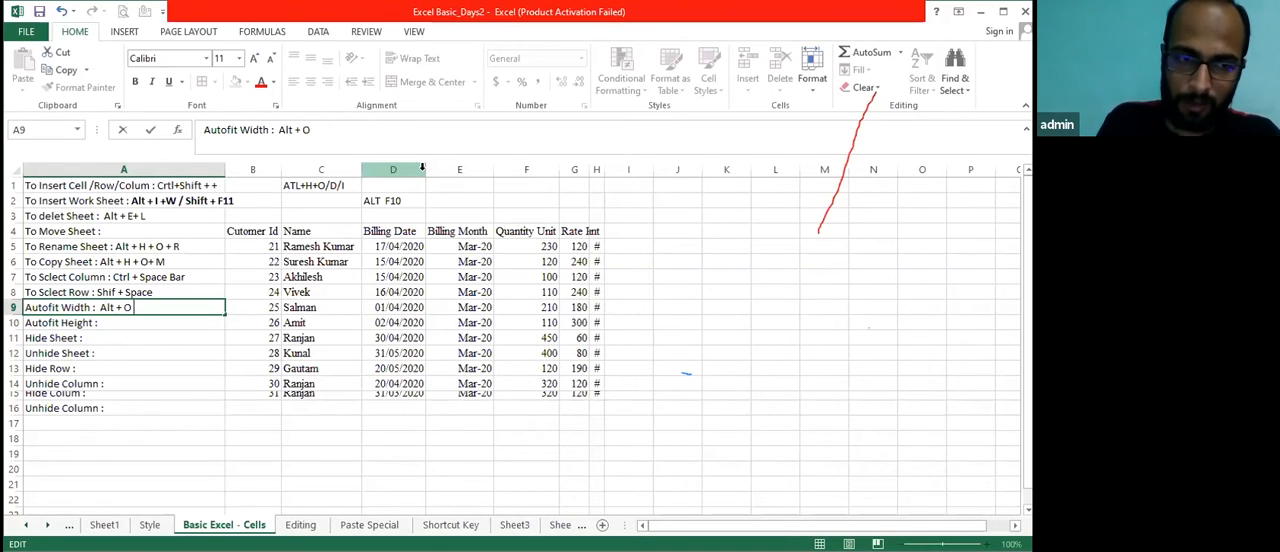
text( + C +A)
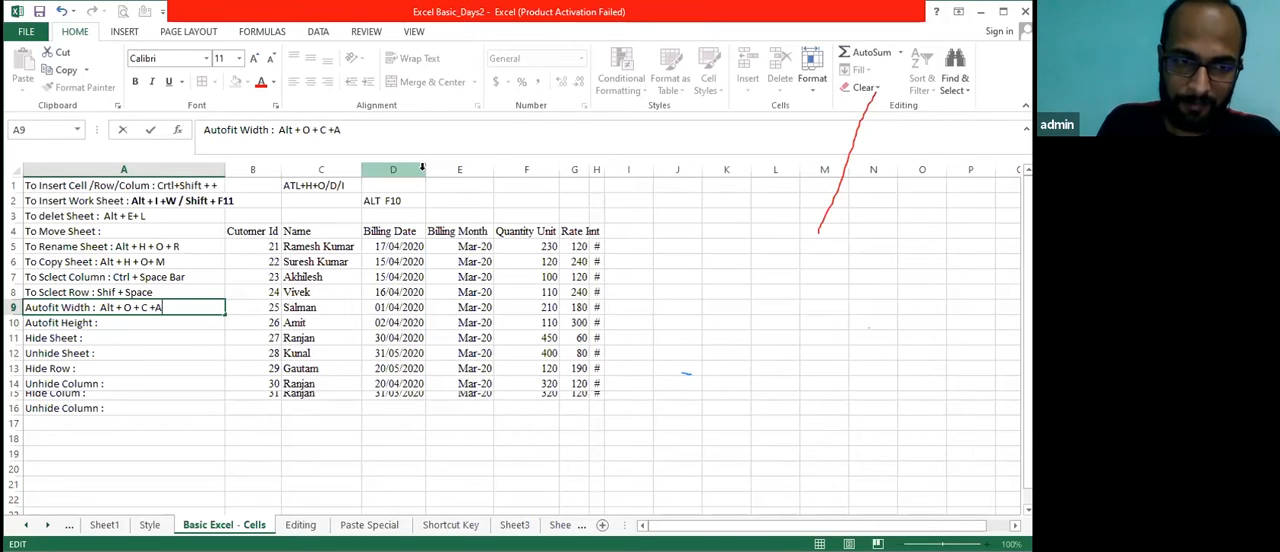
key(Return)
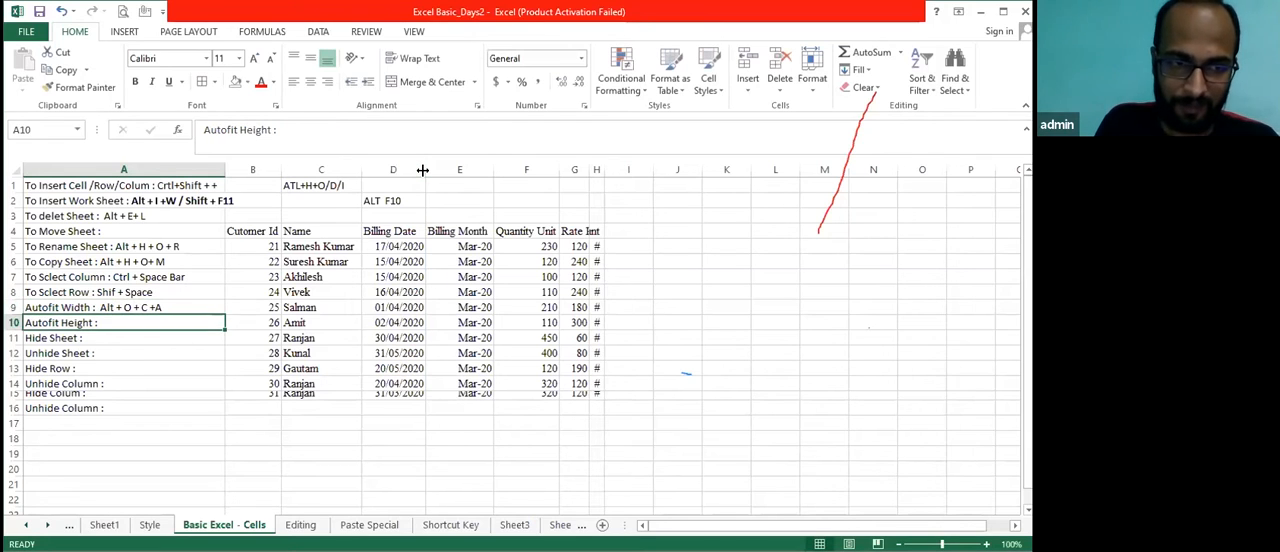
key(Right)
key(Up)
key(Up)
key(Up)
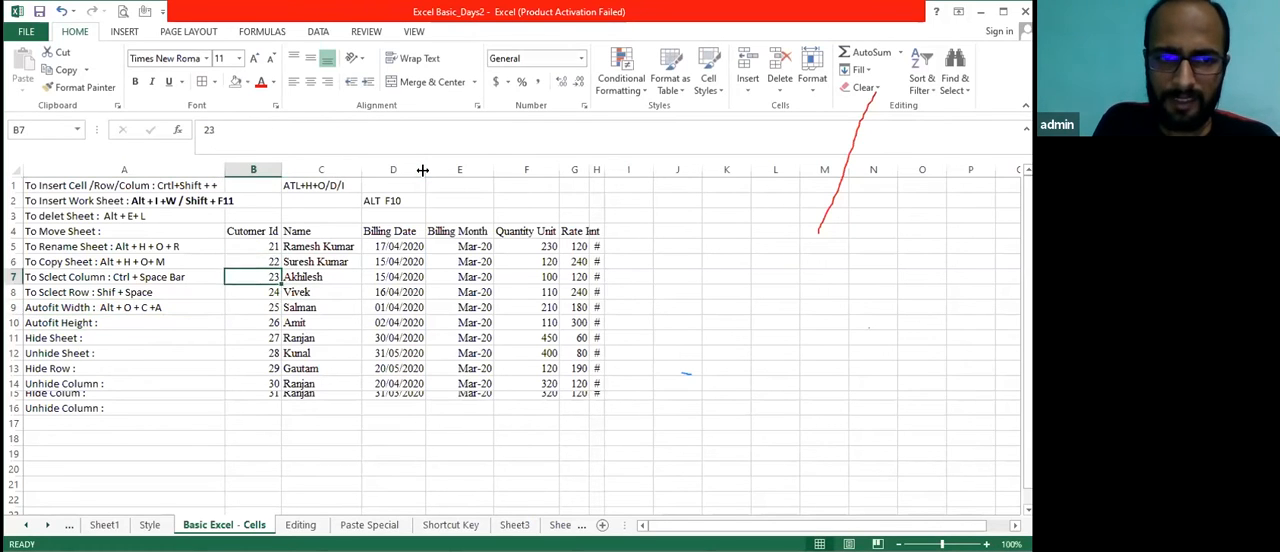
key(Right)
key(Up)
key(Right)
key(Left)
key(Left)
key(Right)
key(Right)
key(Left)
key(Left)
key(Left)
key(Down)
key(Down)
key(Down)
key(Down)
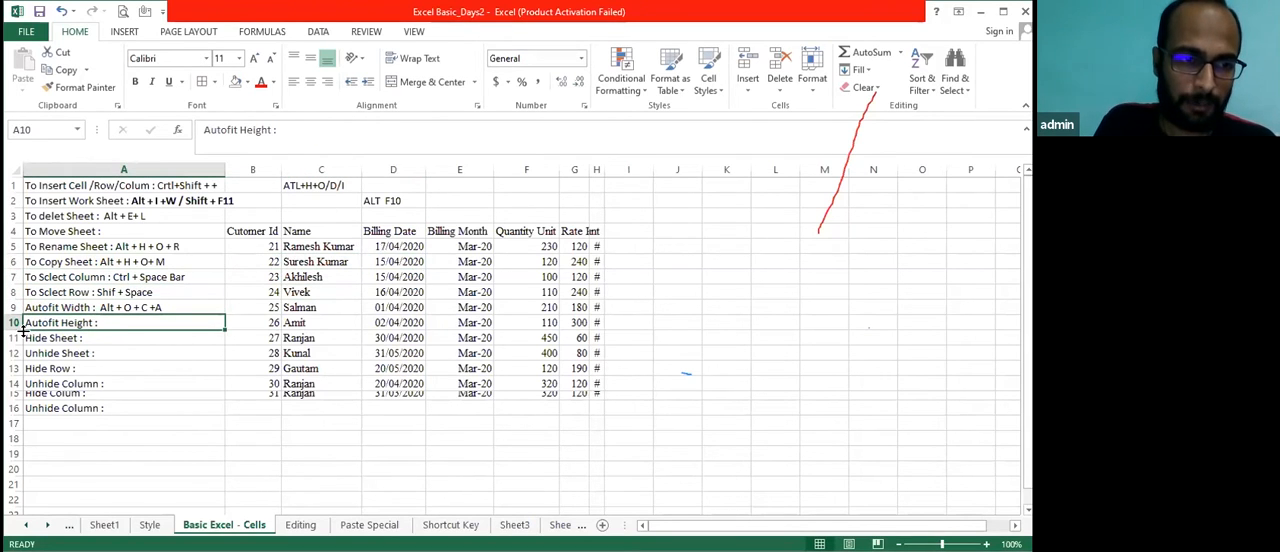
Try font size 23 on the Autofit Height cell A10, and set it back to 11
click(220, 58)
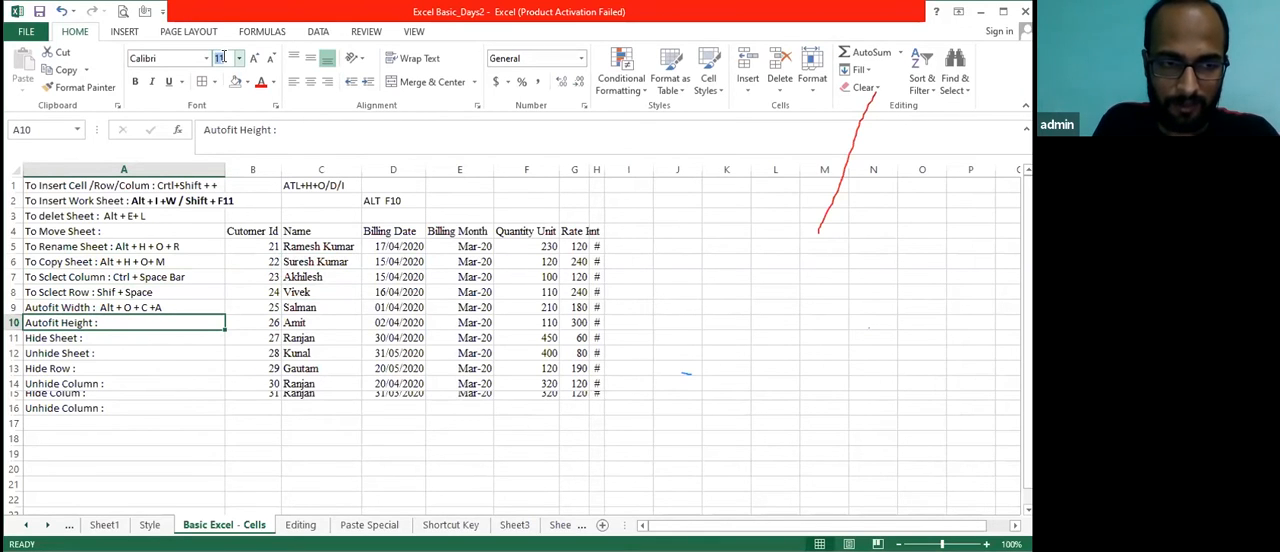
text(23)
key(Return)
click(224, 57)
text(11)
key(Return)
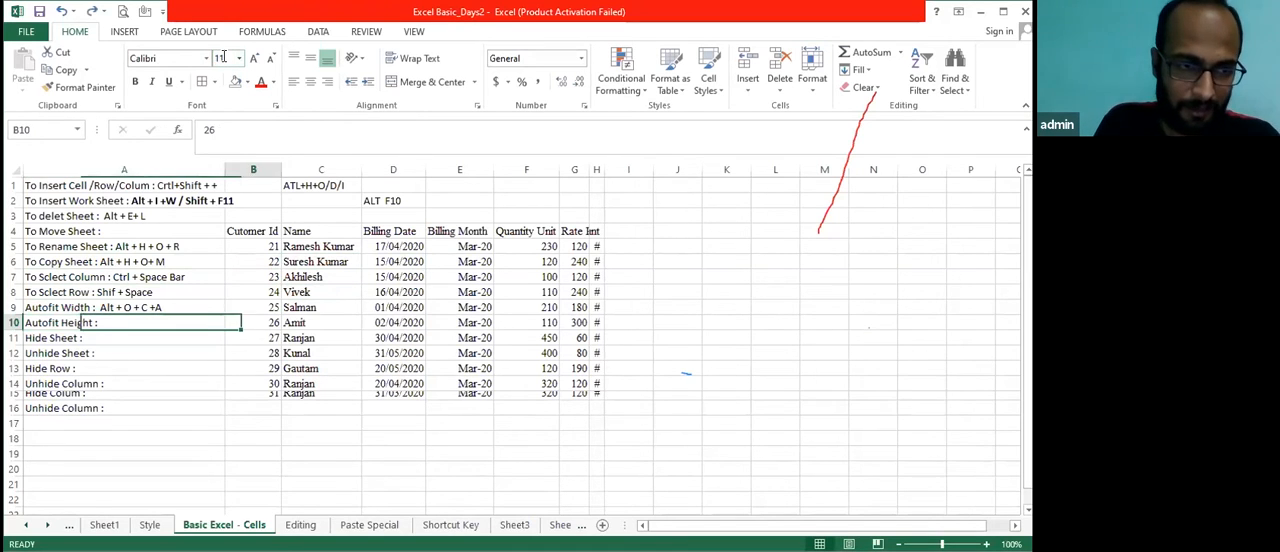
key(Up)
key(Down)
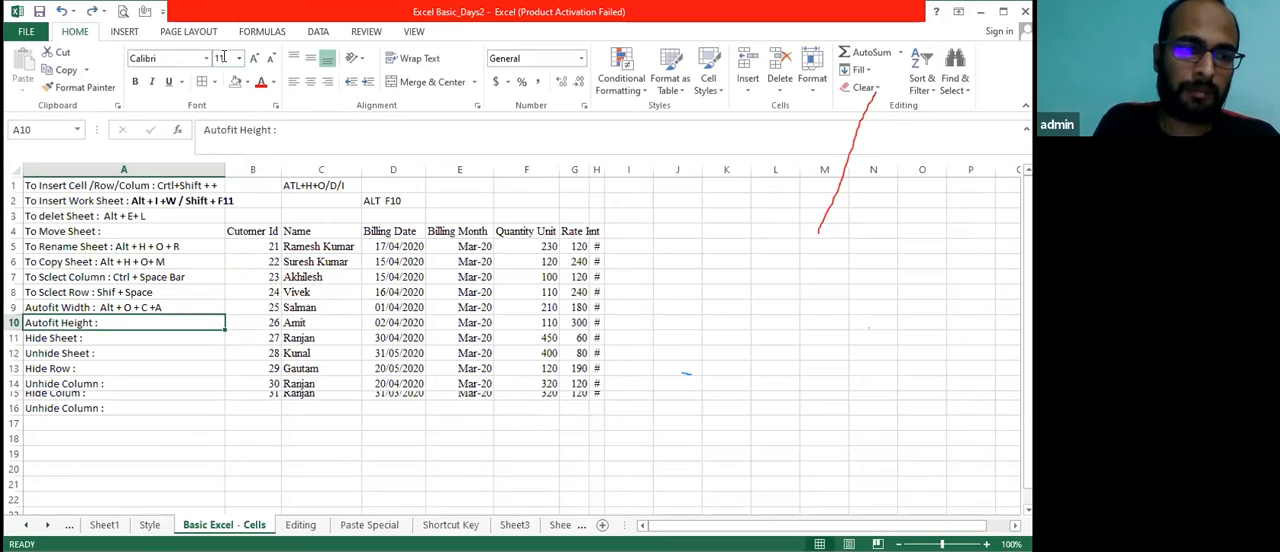
key(Up)
key(Down)
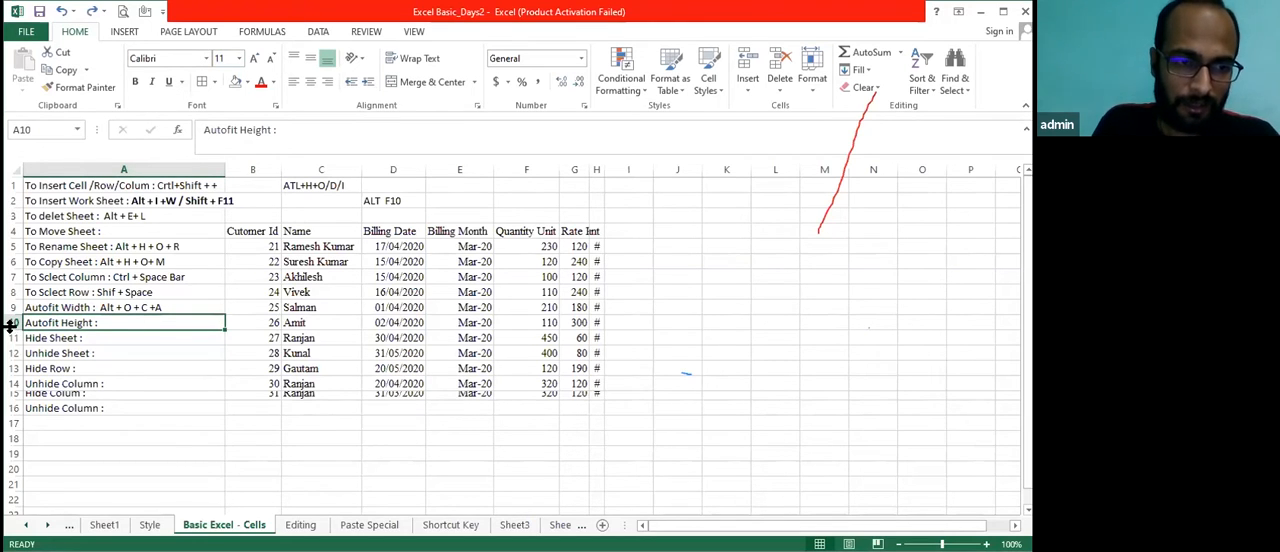
Make row 10 slightly taller by hand and autofit its height from cell A10
drag(14, 325, 14, 329)
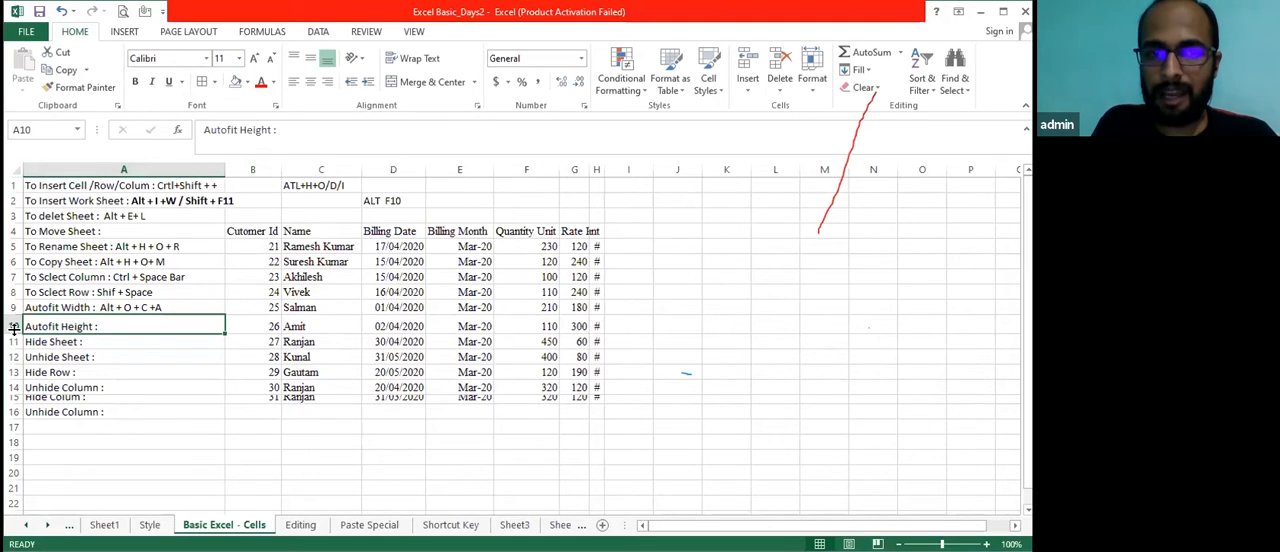
key(Right)
key(Right)
key(Right)
key(Right)
key(Right)
key(Right)
key(Left)
key(Left)
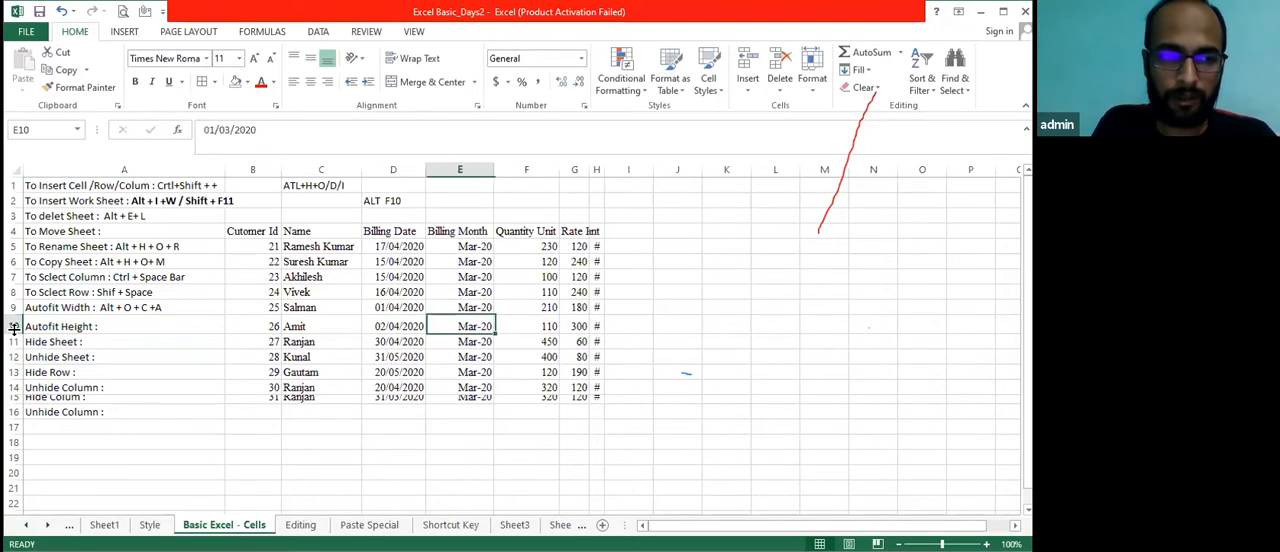
key(Left)
key(Left)
key(Left)
key(Left)
key(alt+h)
key(o)
key(a)
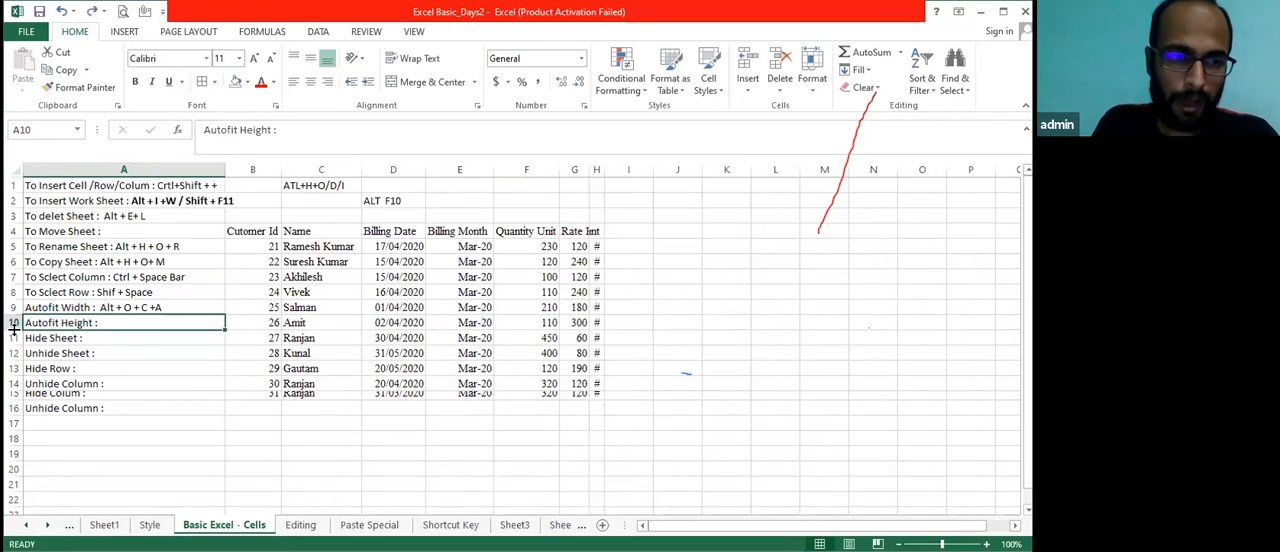
Select the whole of row 10 and set its row height to 30
click(12, 322)
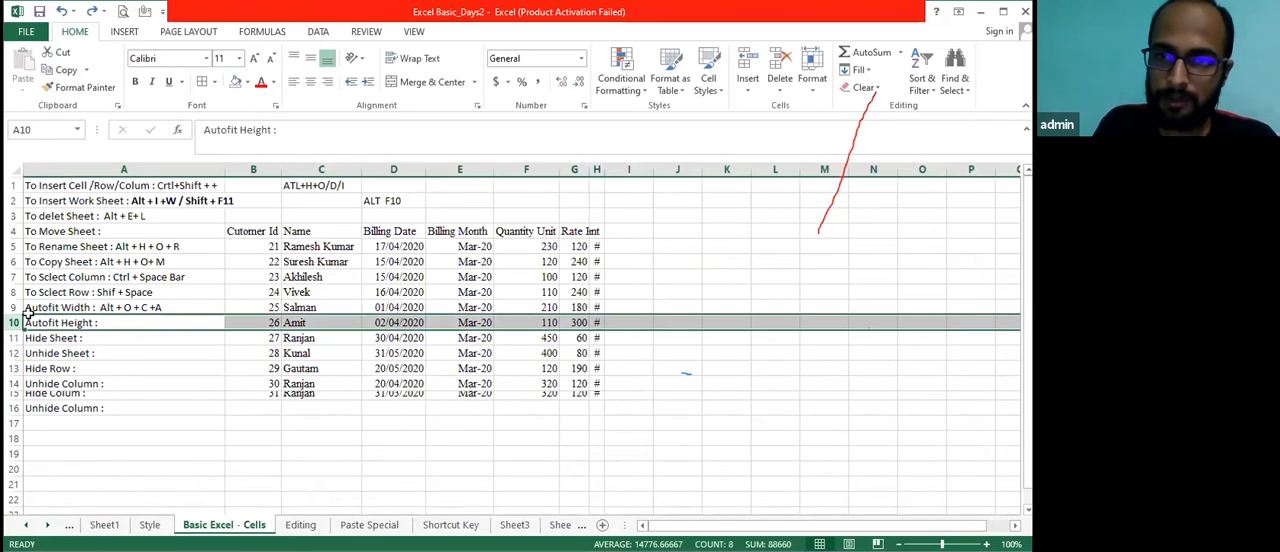
click(812, 84)
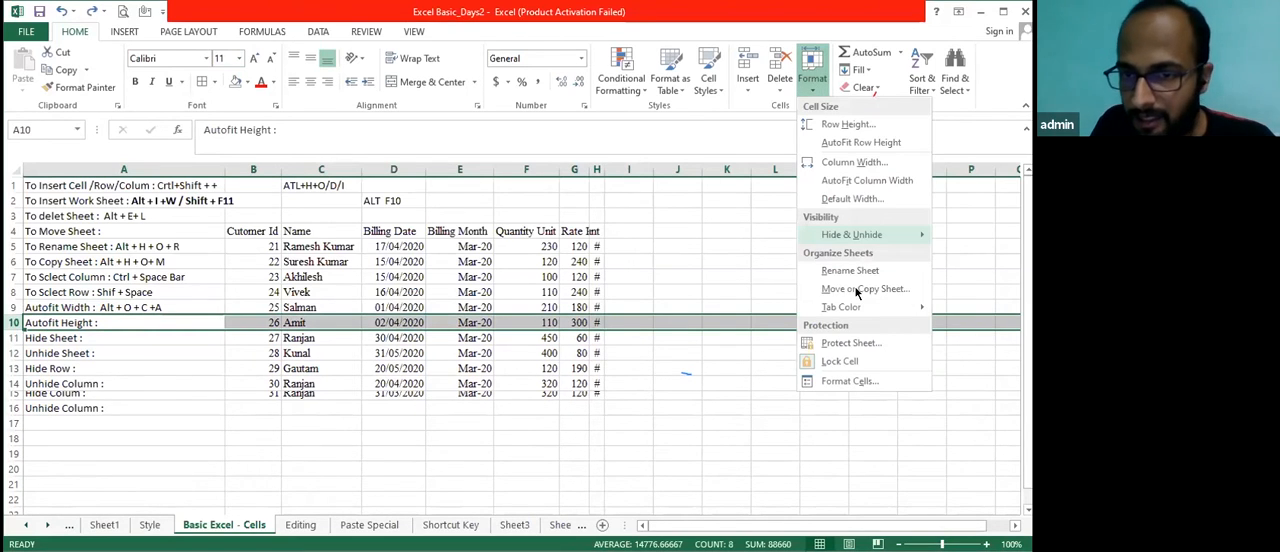
click(848, 124)
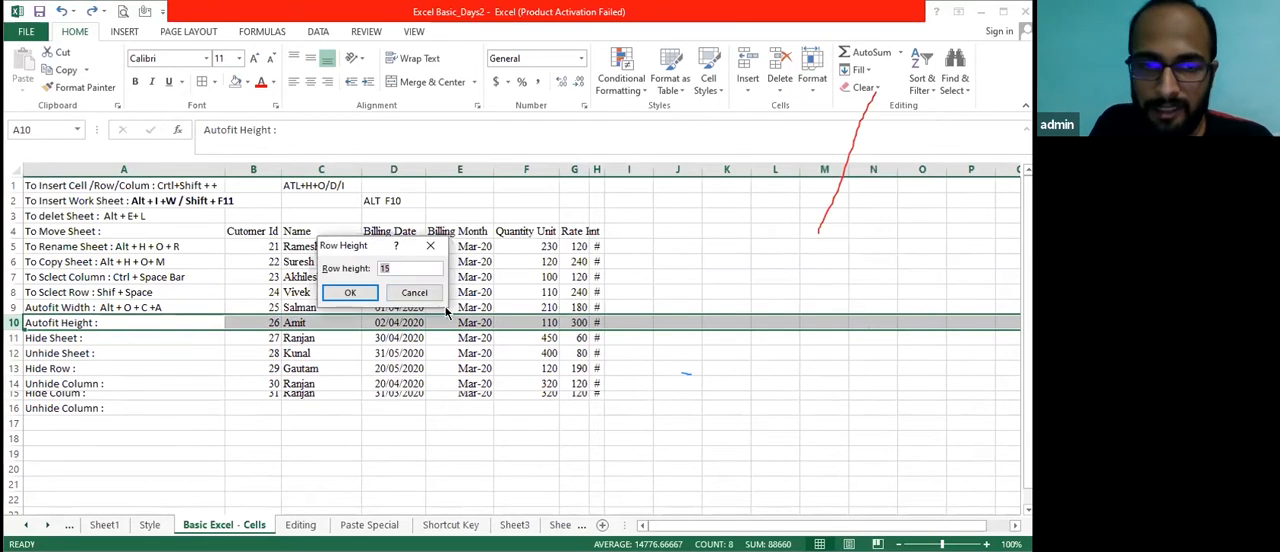
text(1)
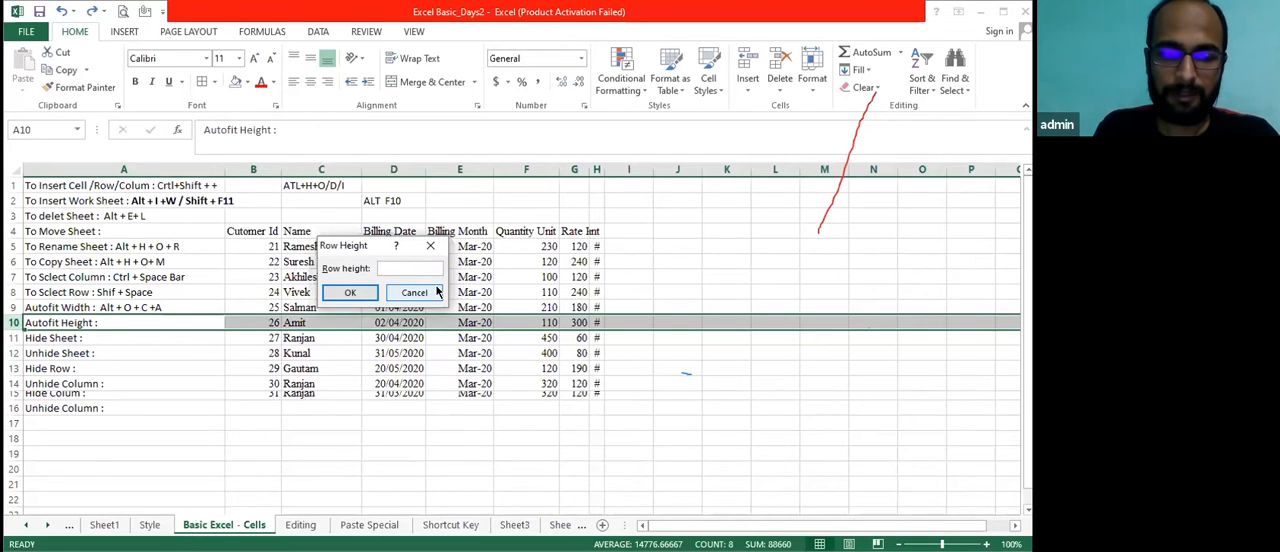
text(30)
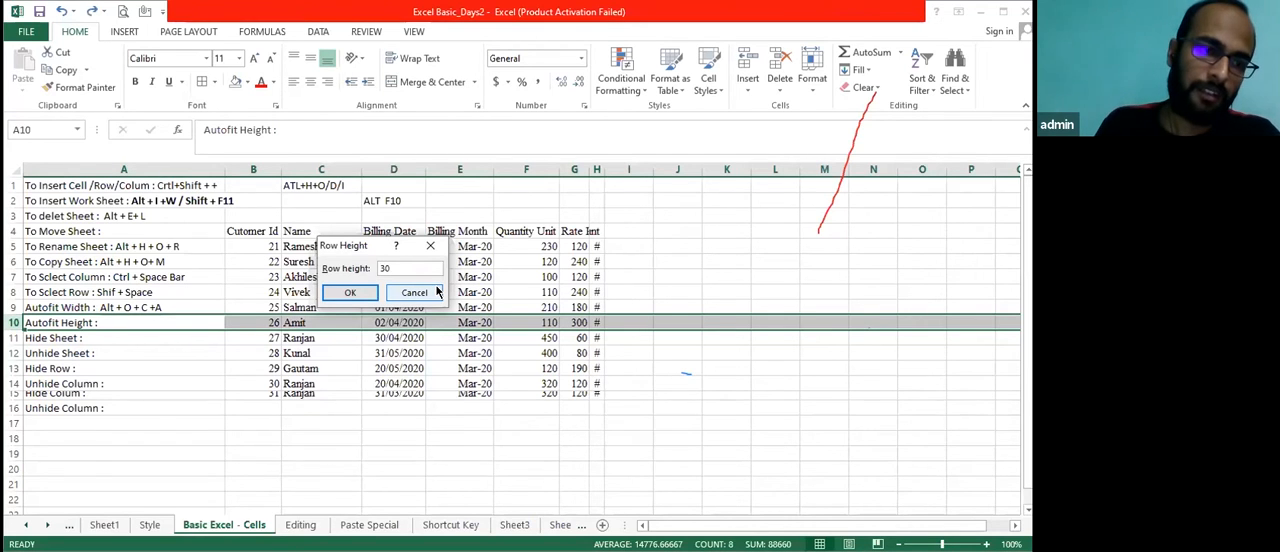
key(Return)
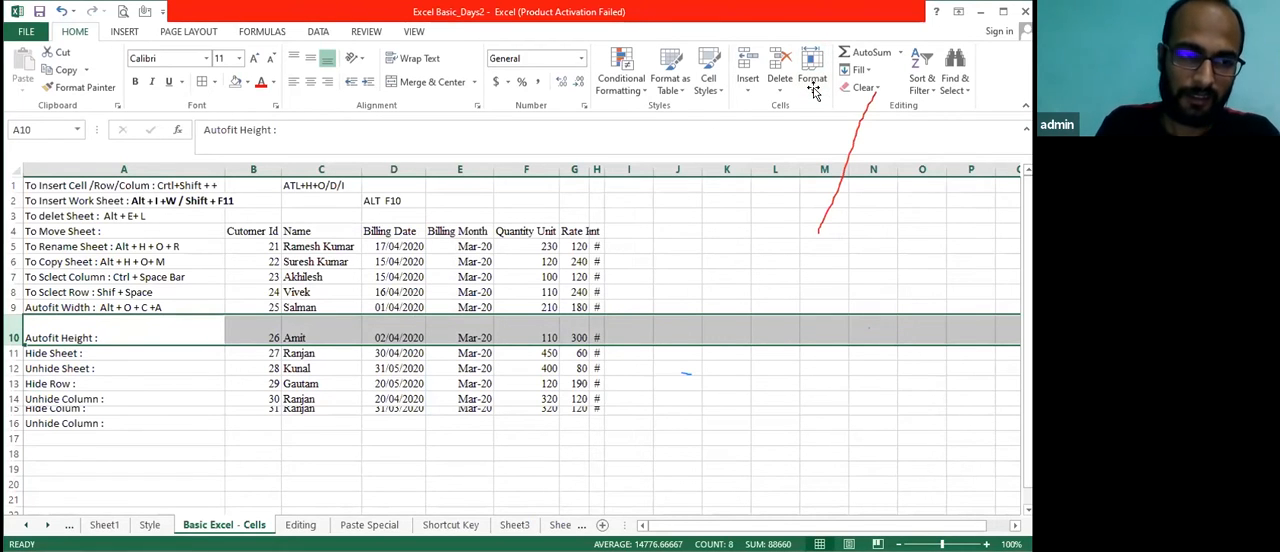
Autofit the height of the selected row 10 and return to cell A10
key(alt+o)
key(r)
key(a)
key(Right)
key(Left)
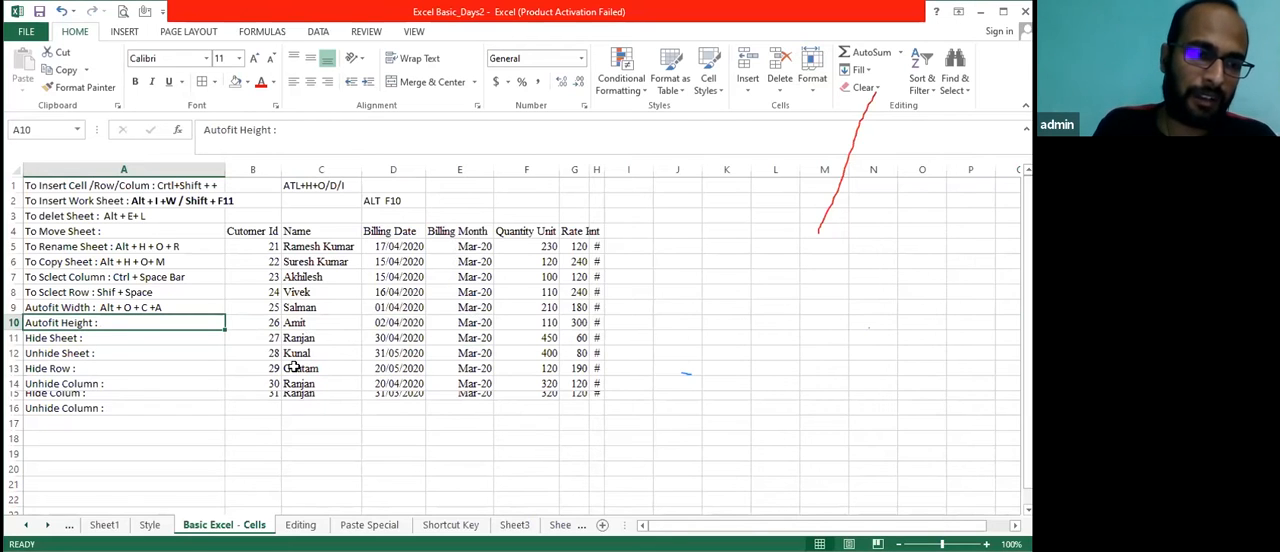
Shrink row 10 by hand until its text is cut off, and autofit its height again
drag(20, 329, 20, 322)
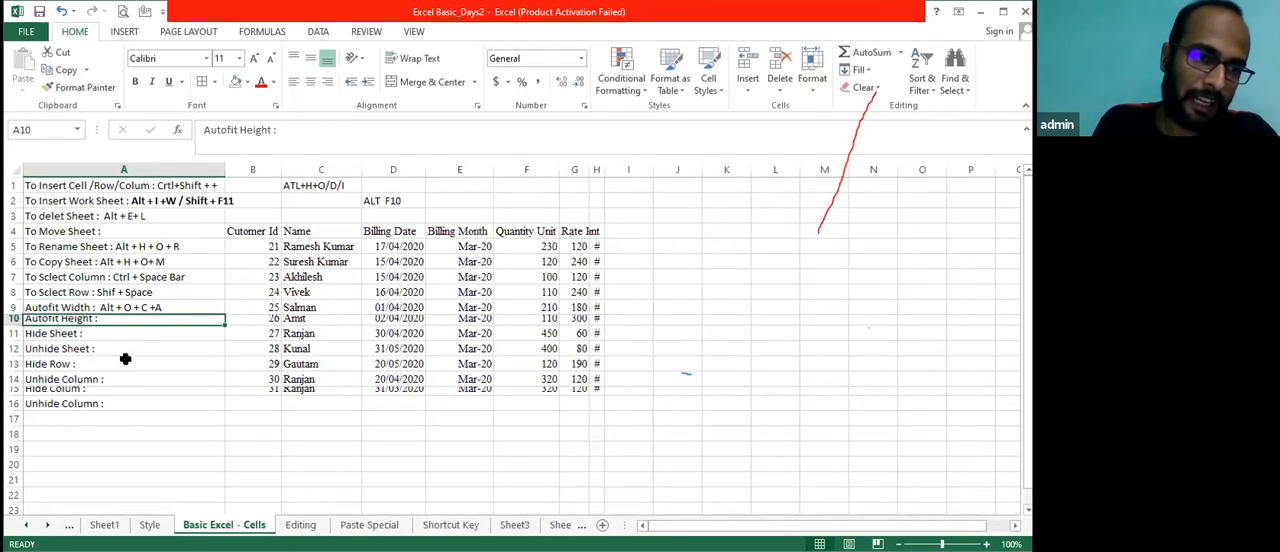
key(Up)
key(Down)
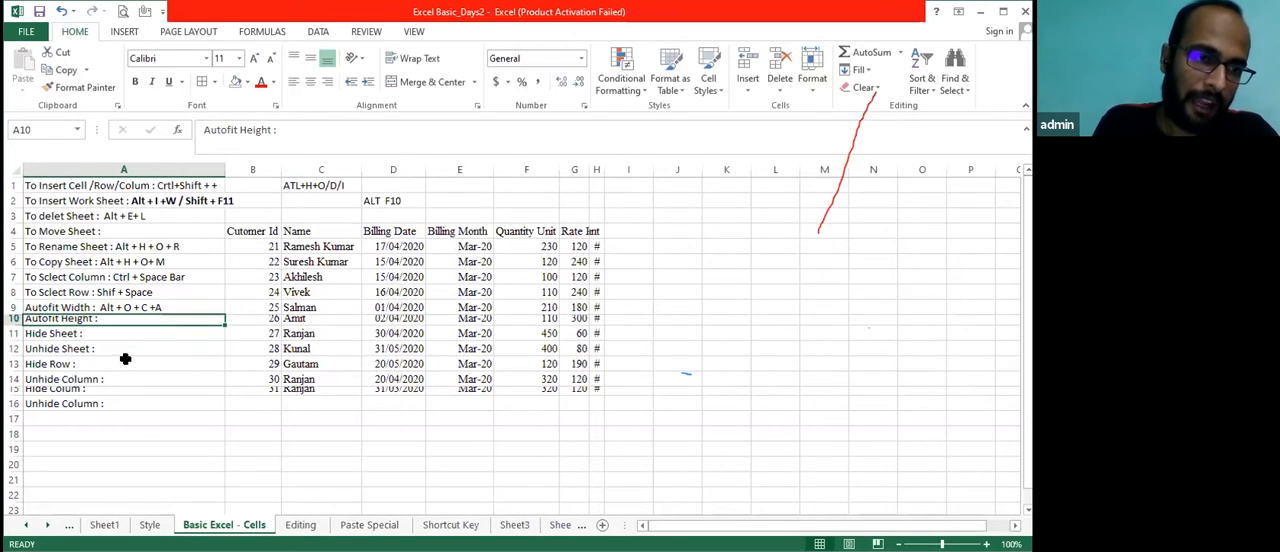
key(Up)
key(Down)
key(Up)
key(Down)
key(Up)
key(Down)
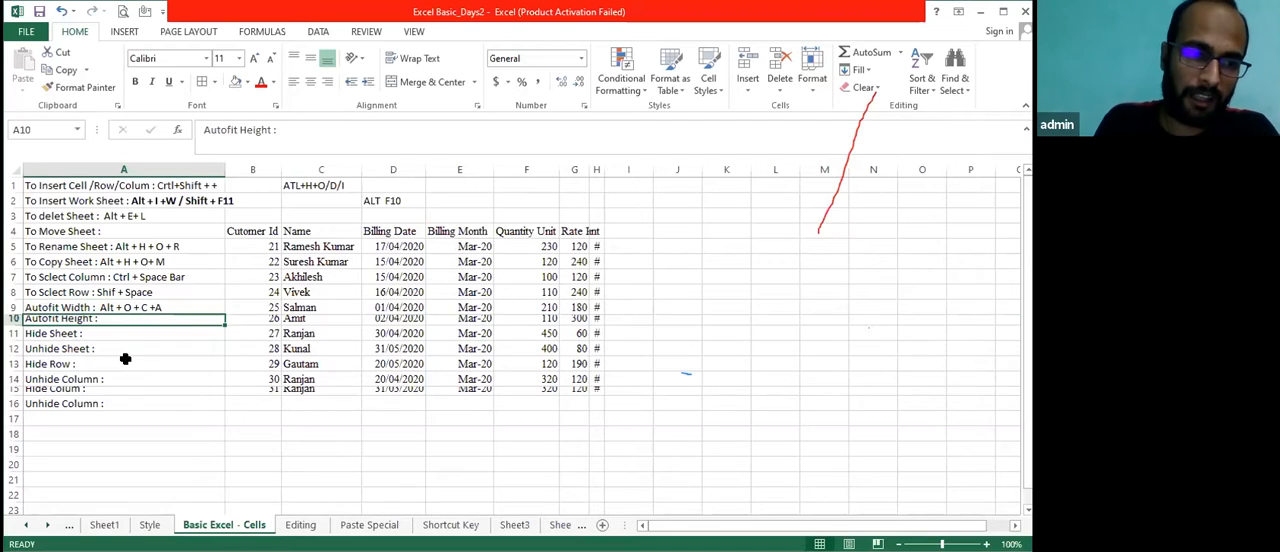
Complete the Autofit Height note in cell A10 by adding the shortcut "Alt + O + R +A"
key(F2)
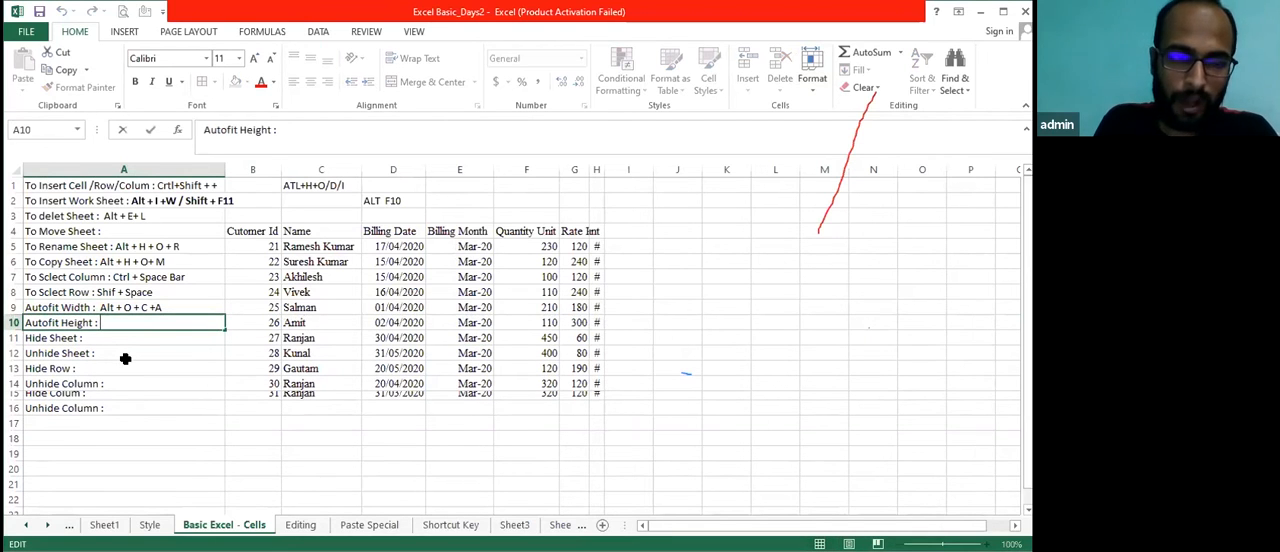
text(Alt + O + R +A)
key(Return)
key(Up)
key(Up)
key(Right)
key(Left)
key(Down)
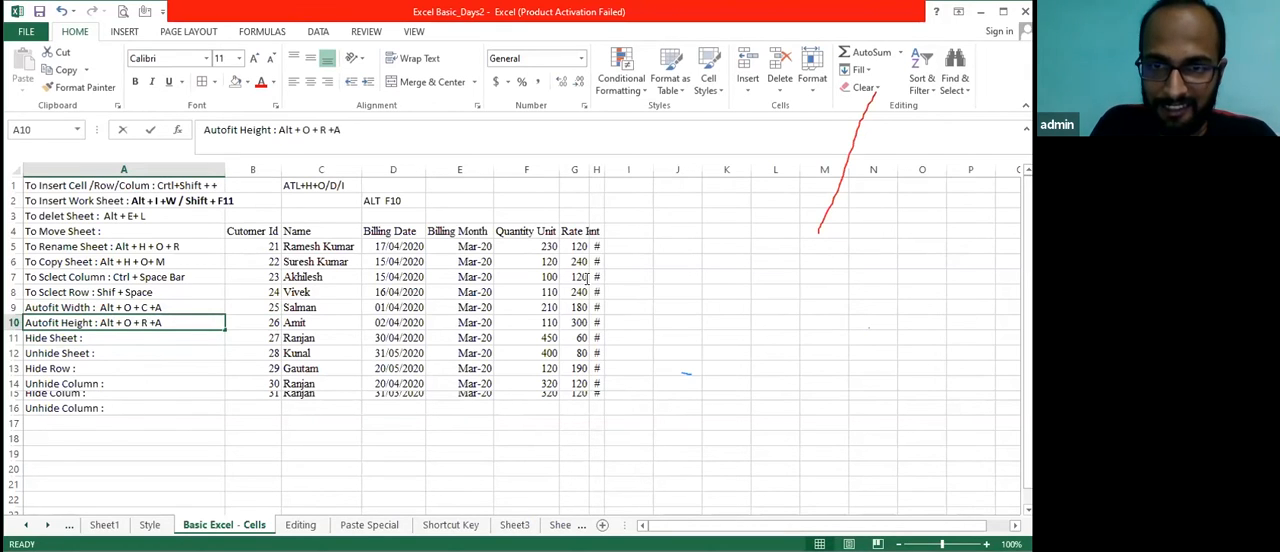
key(F2)
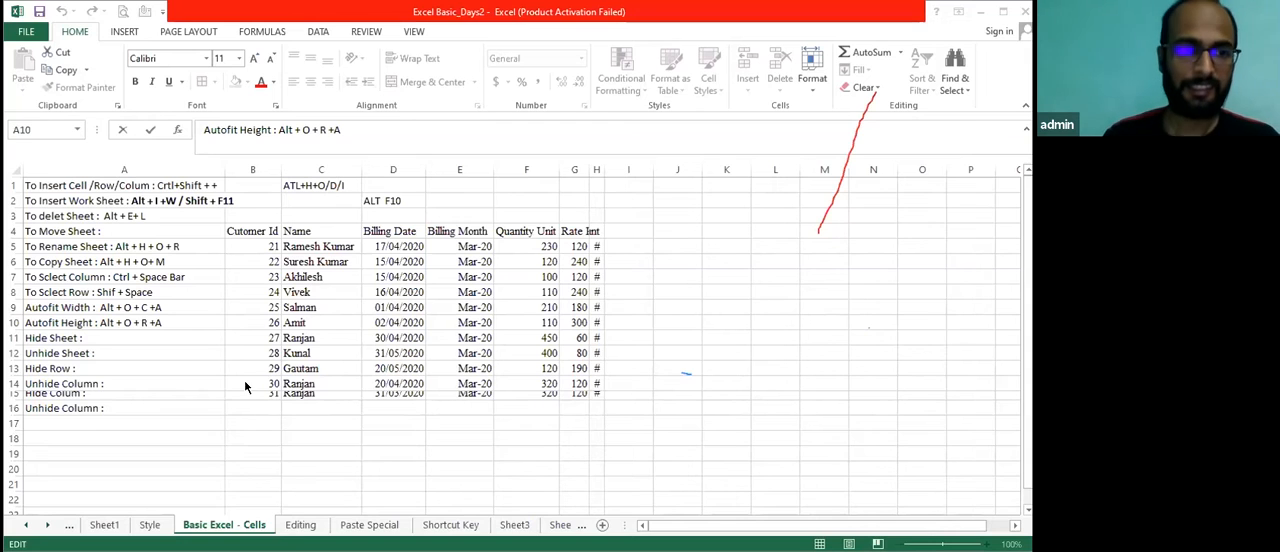
click(97, 339)
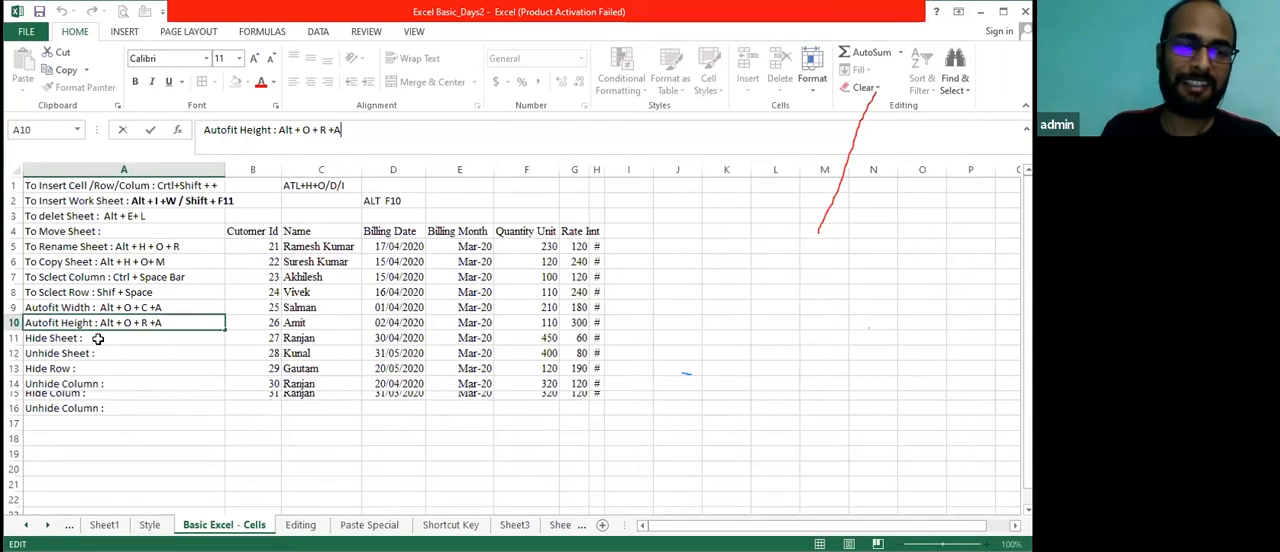
click(122, 369)
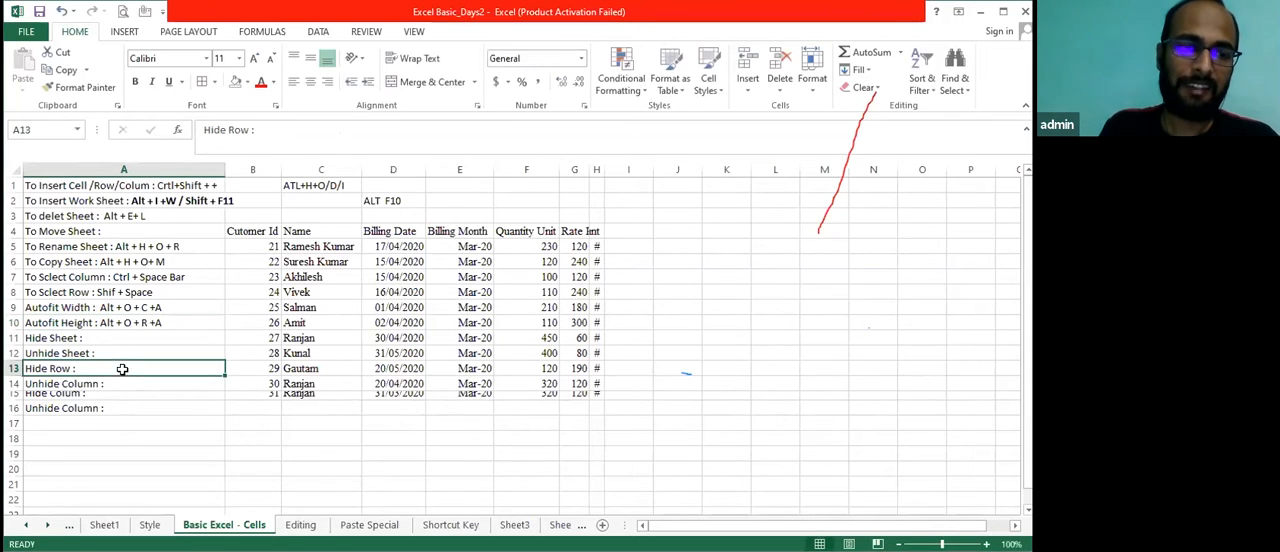
click(105, 335)
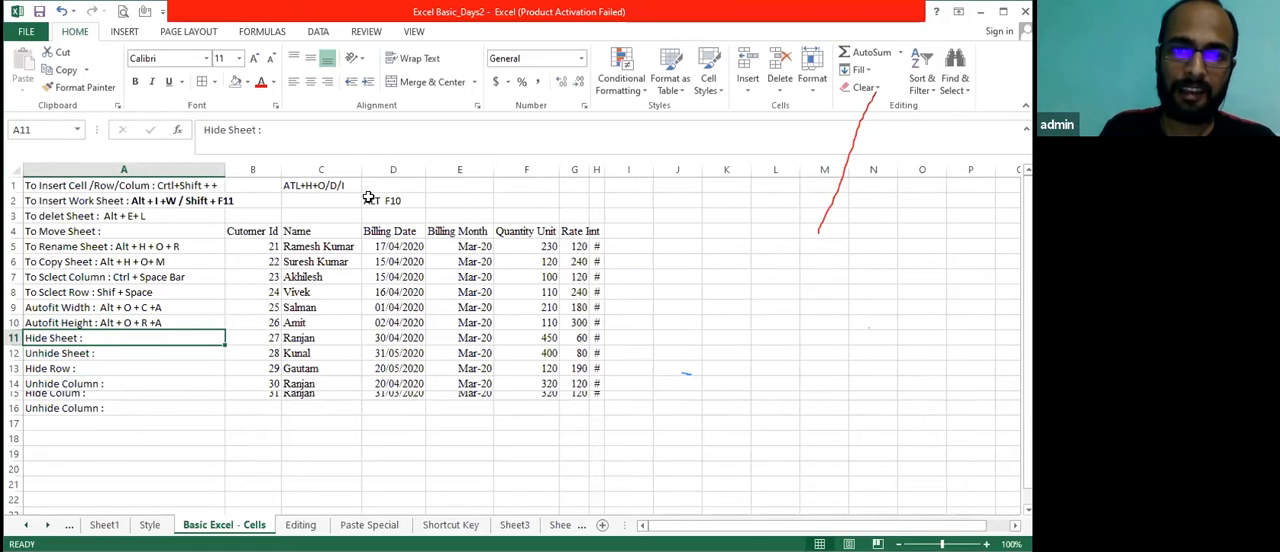
click(662, 549)
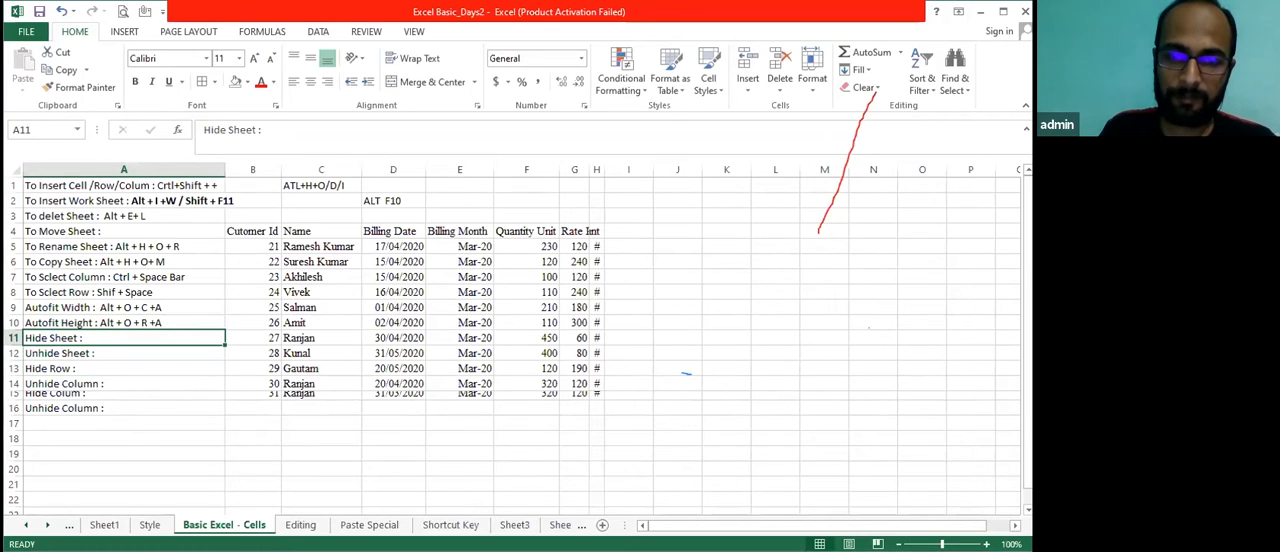
click(317, 493)
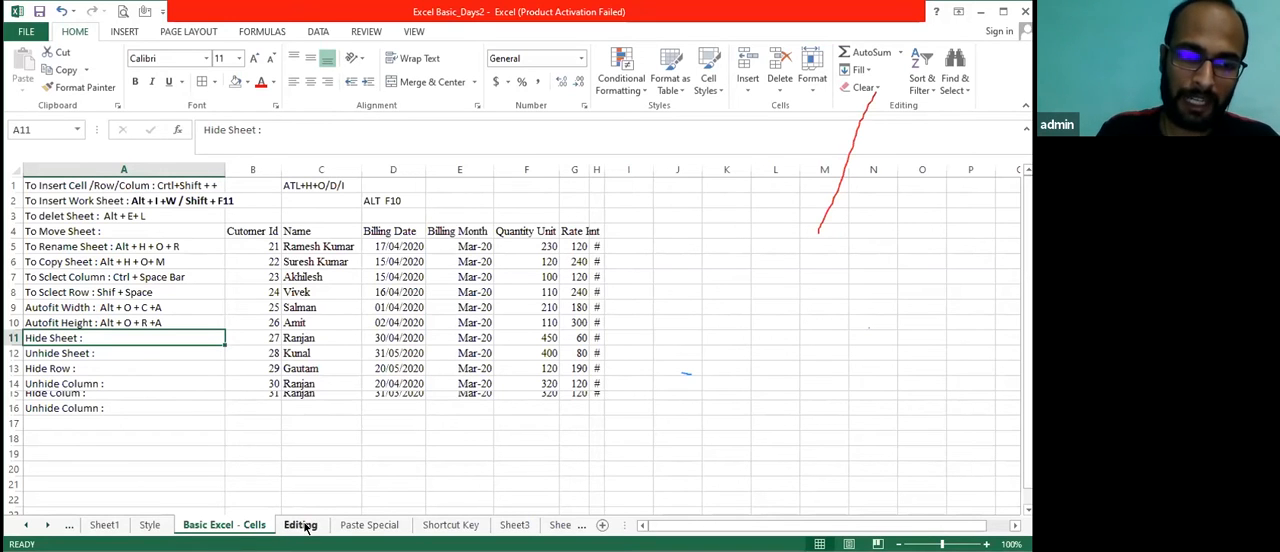
Open the Style sheet and review the available Hide & Unhide options for rows, columns and sheets
click(149, 524)
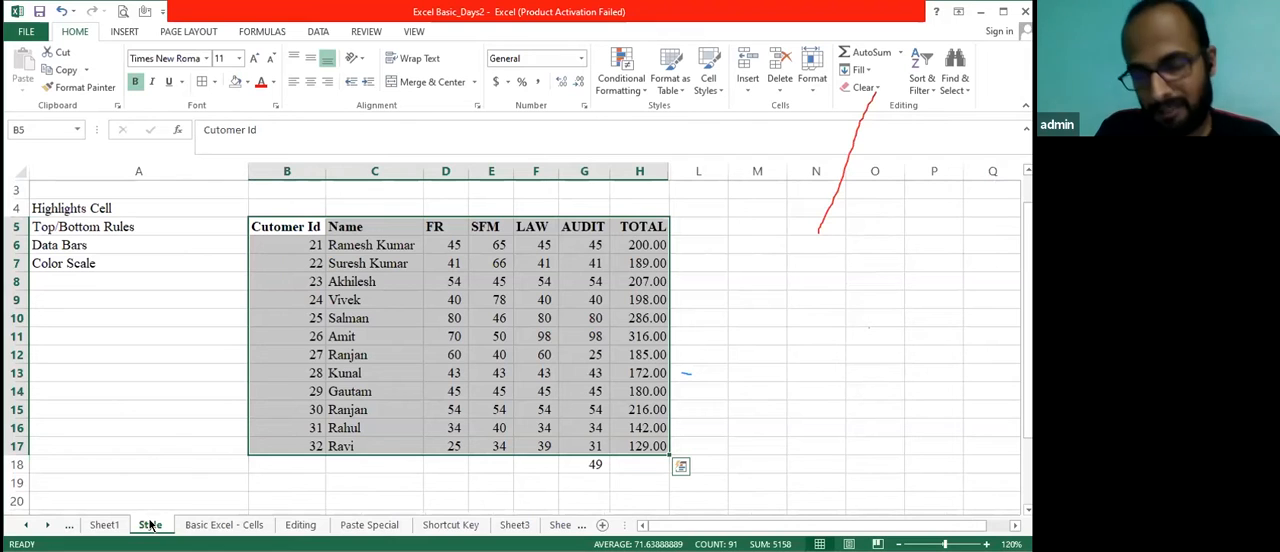
click(812, 88)
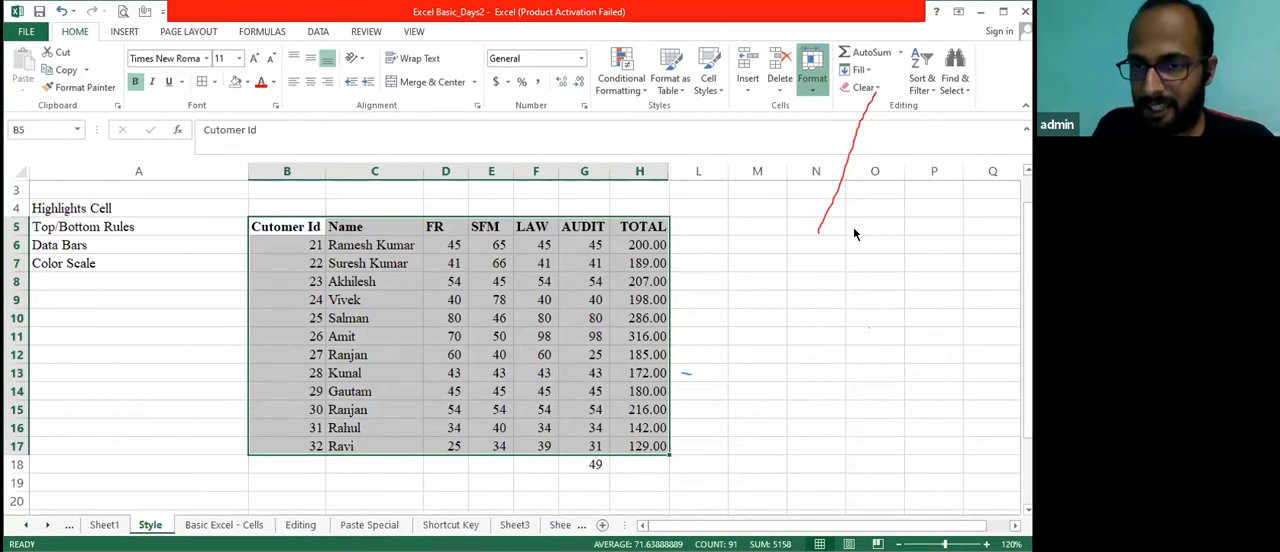
mouse_move(873, 236)
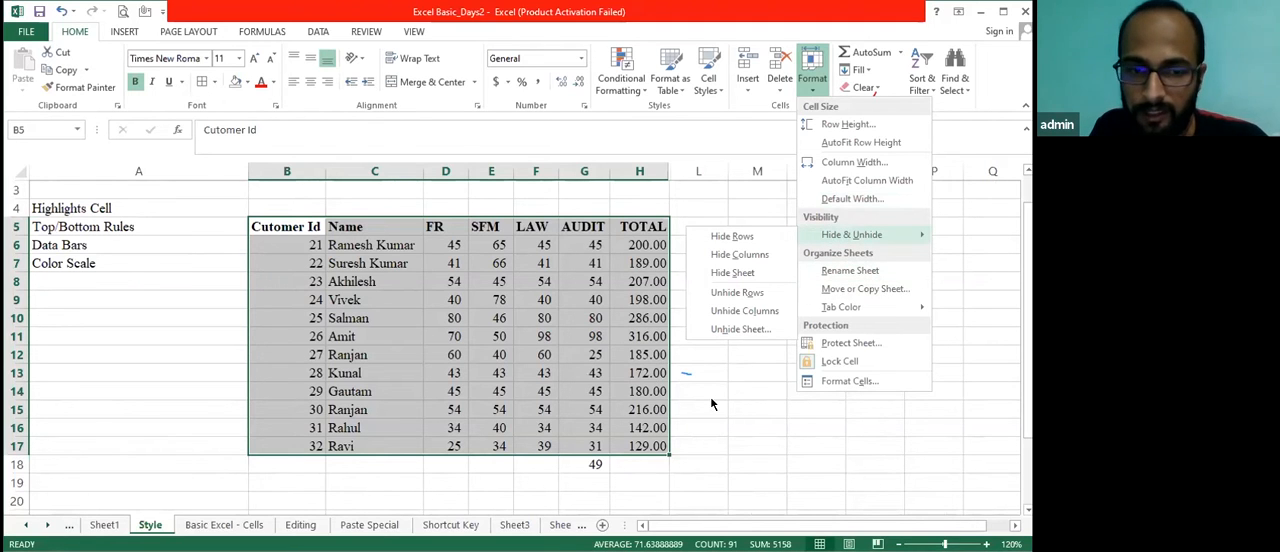
click(168, 374)
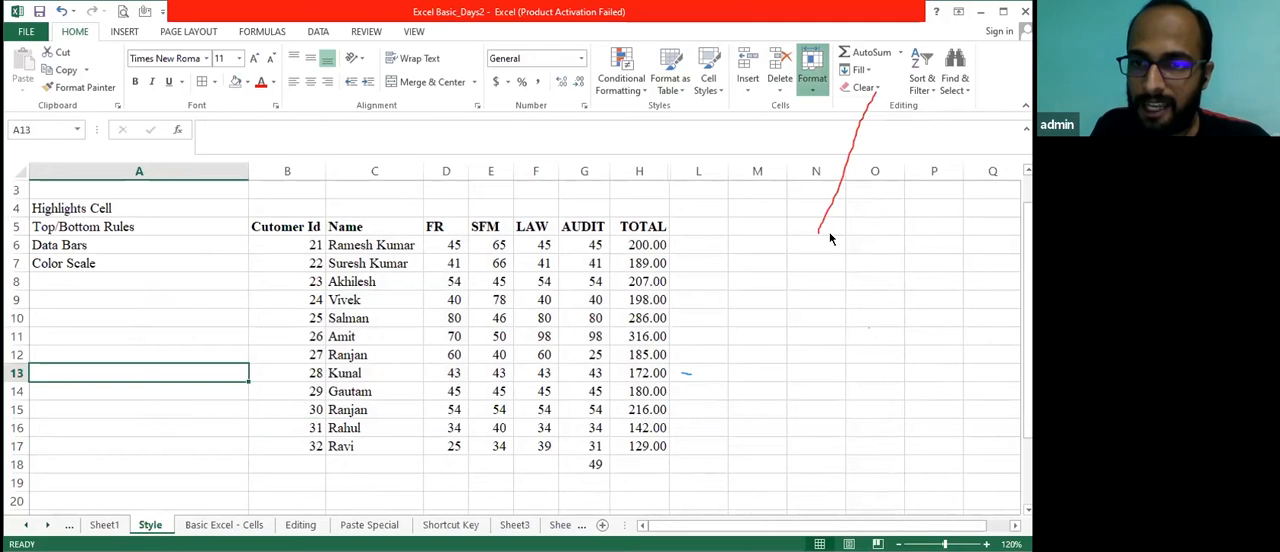
mouse_move(830, 238)
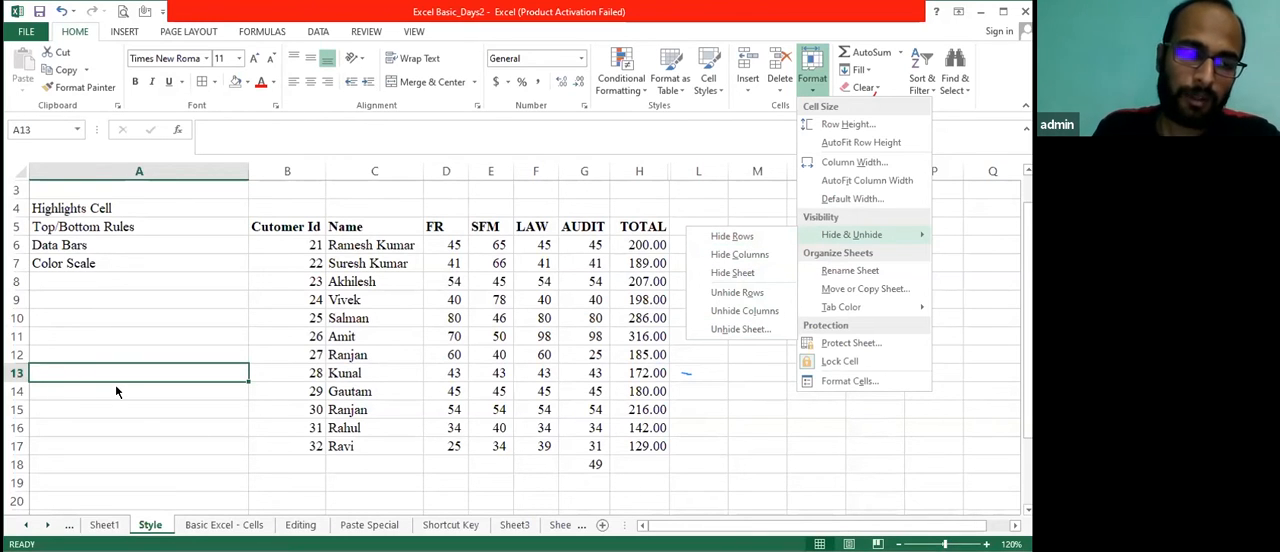
Hide the Style sheet
click(113, 345)
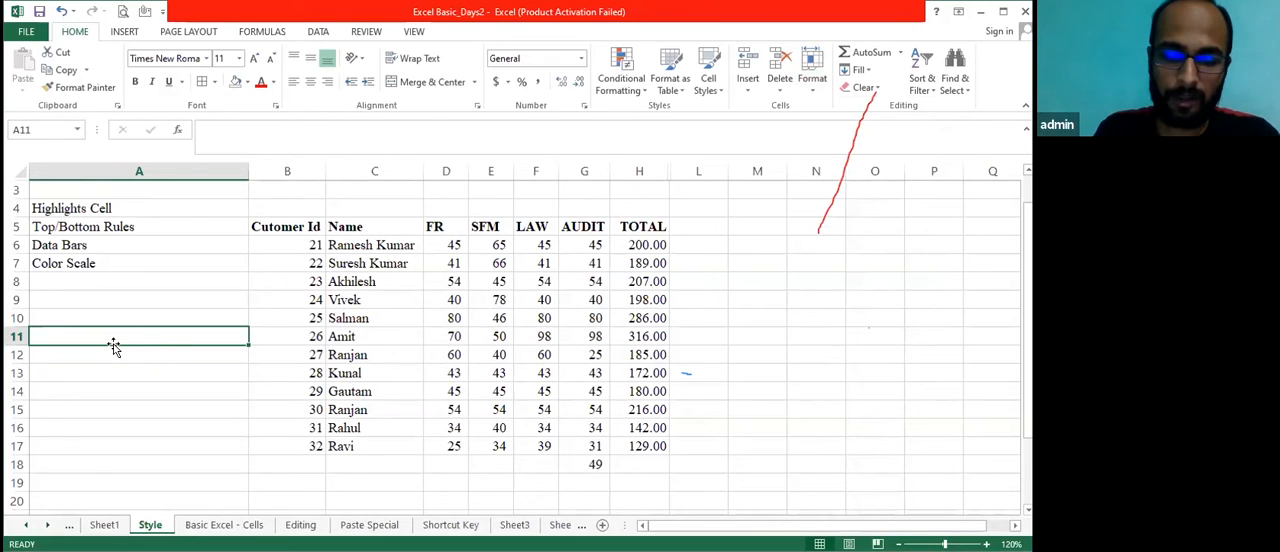
key(alt+h)
key(o)
key(u)
key(s)
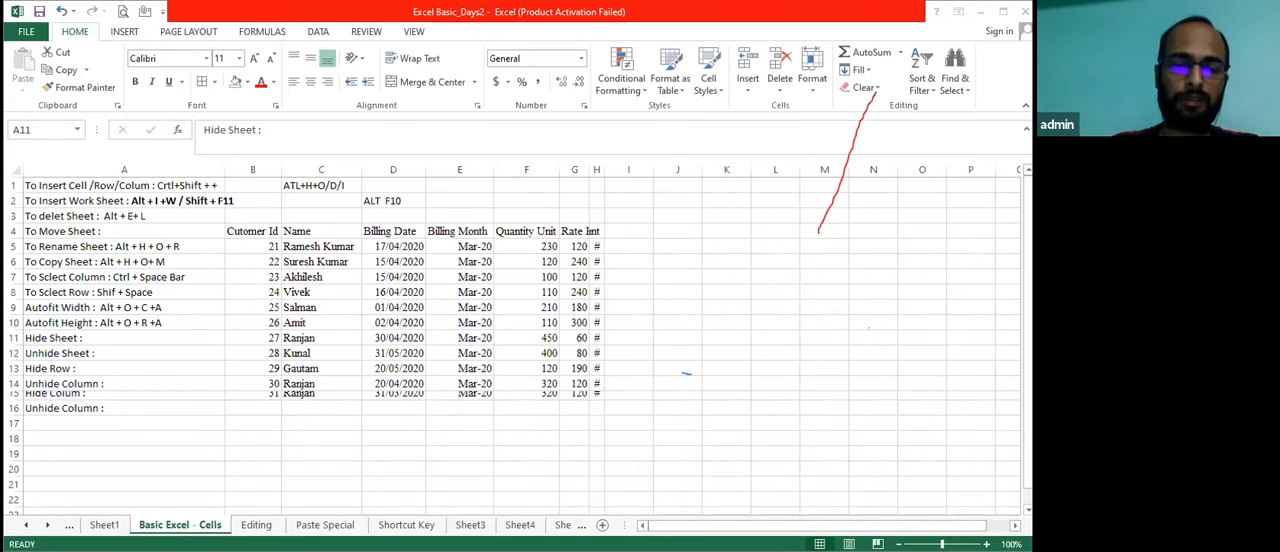
click(464, 453)
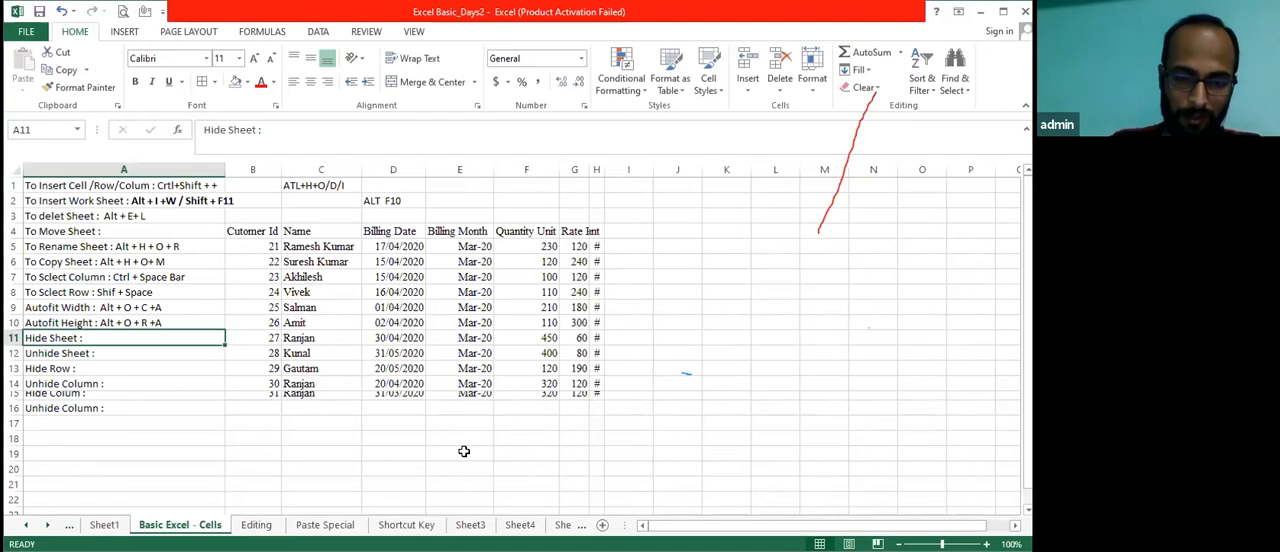
Unhide the Style sheet from the list of hidden sheets
key(alt+h)
key(o)
key(u)
key(h)
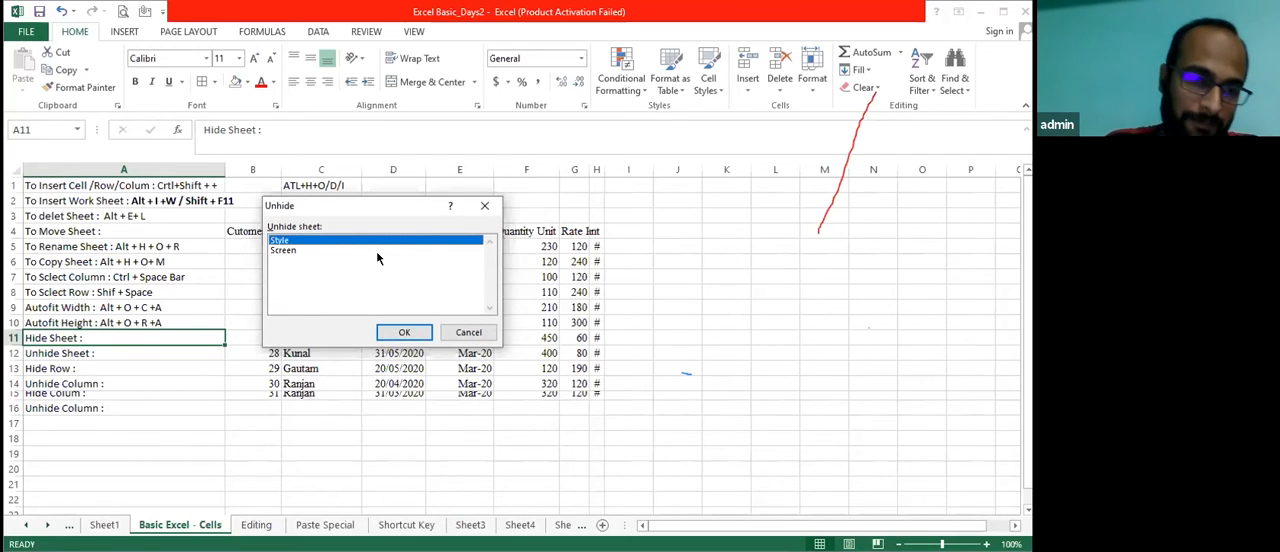
click(406, 330)
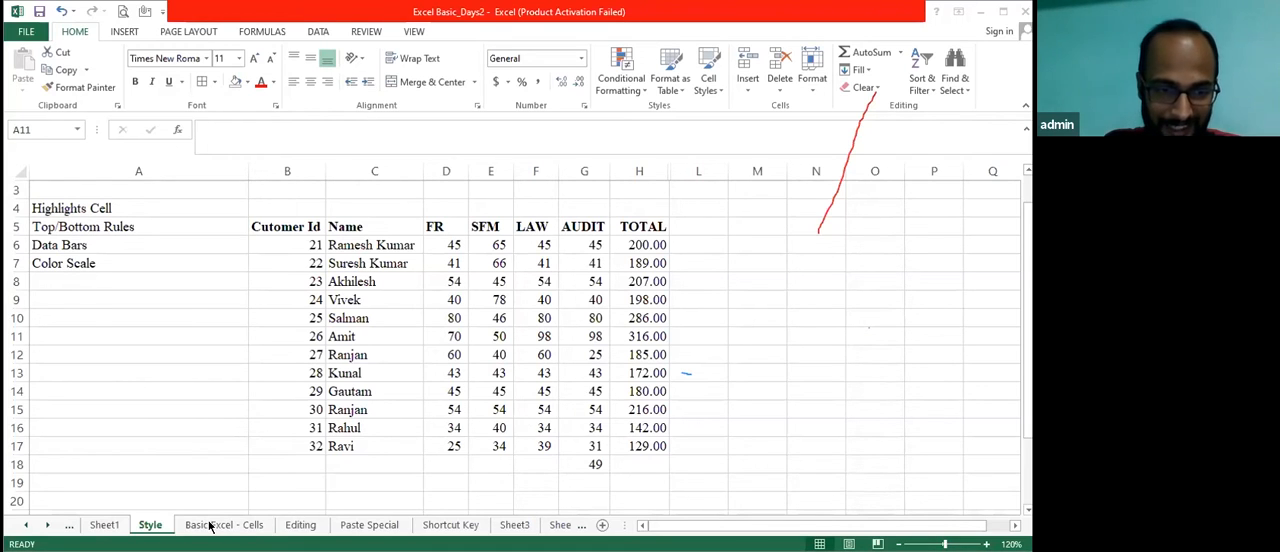
Return to the Basic Excel - Cells sheet and complete the Hide Sheet note in cell A11 with the shortcut "Alt + O + H + H"
click(267, 520)
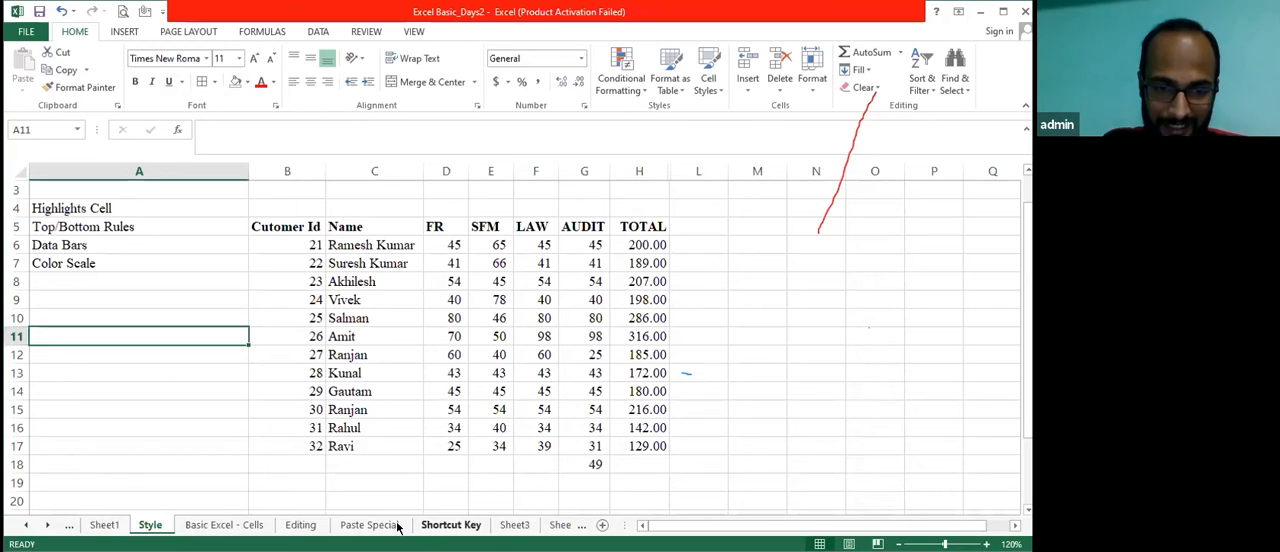
click(224, 524)
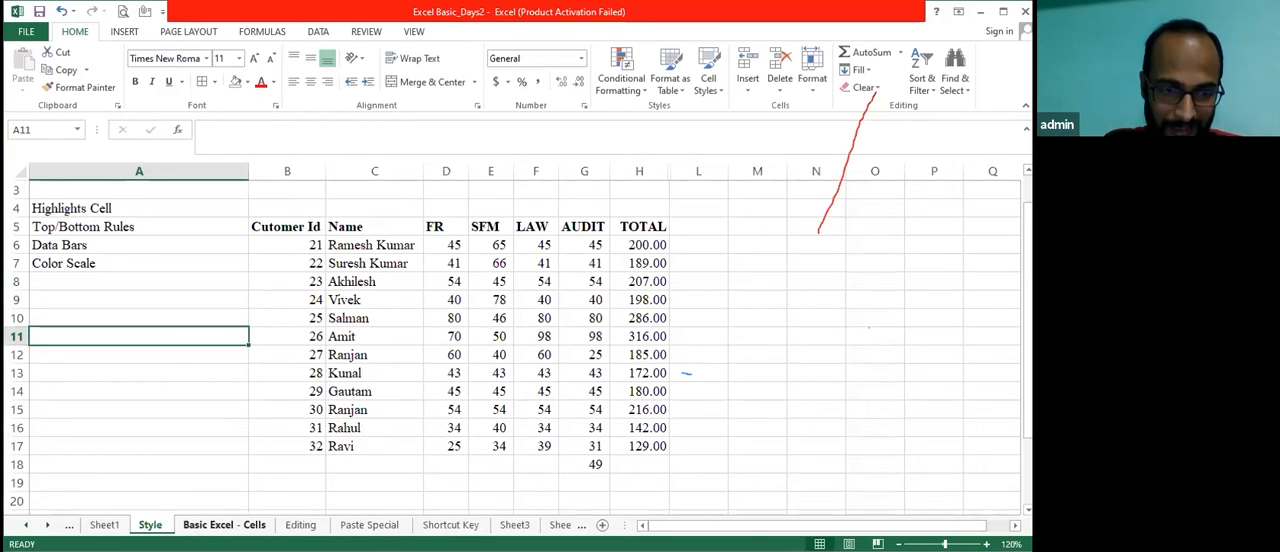
key(Down)
key(Up)
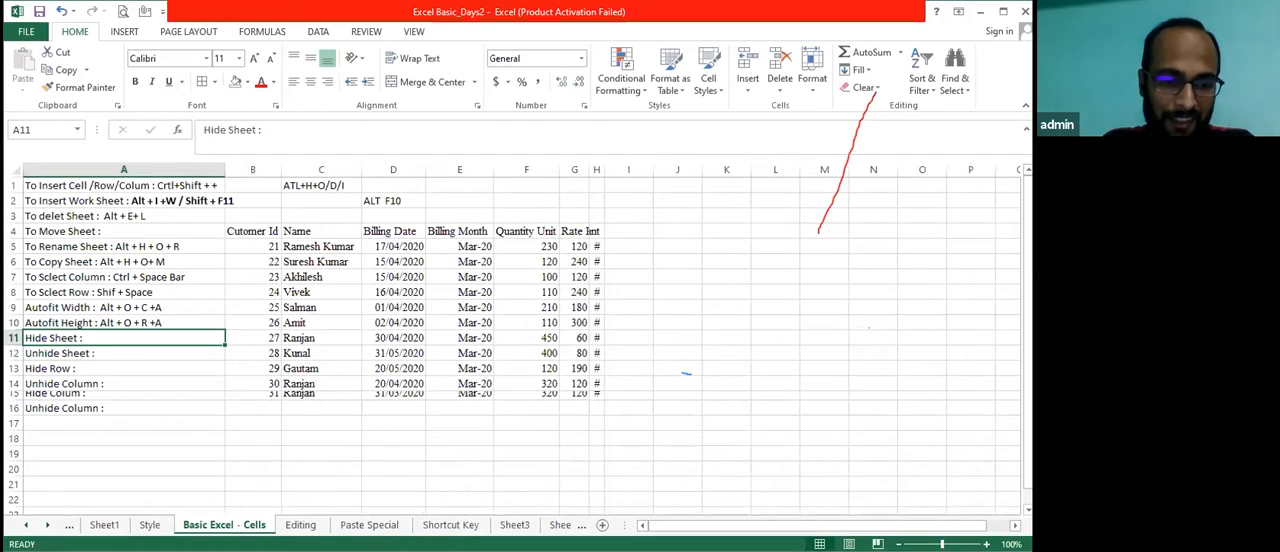
key(F2)
text(Alt)
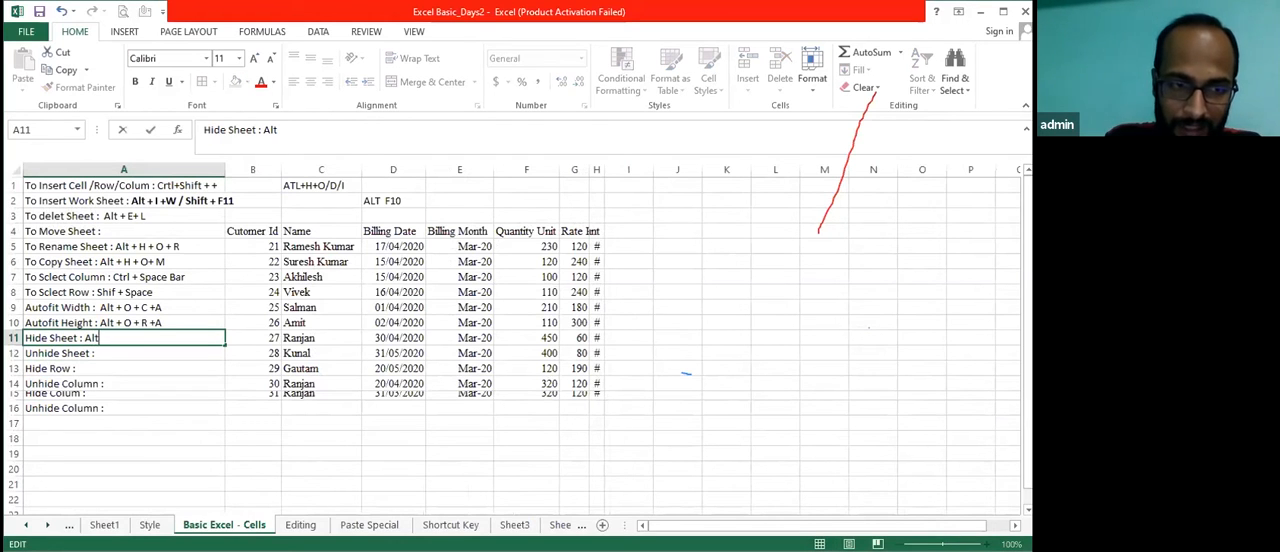
text( + O)
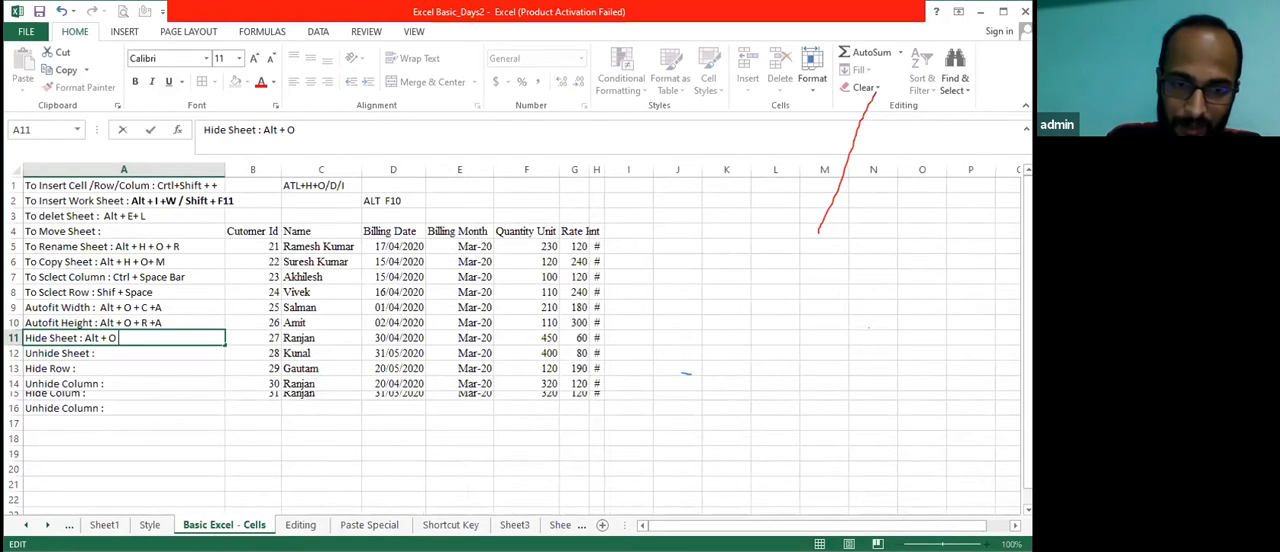
text( + H)
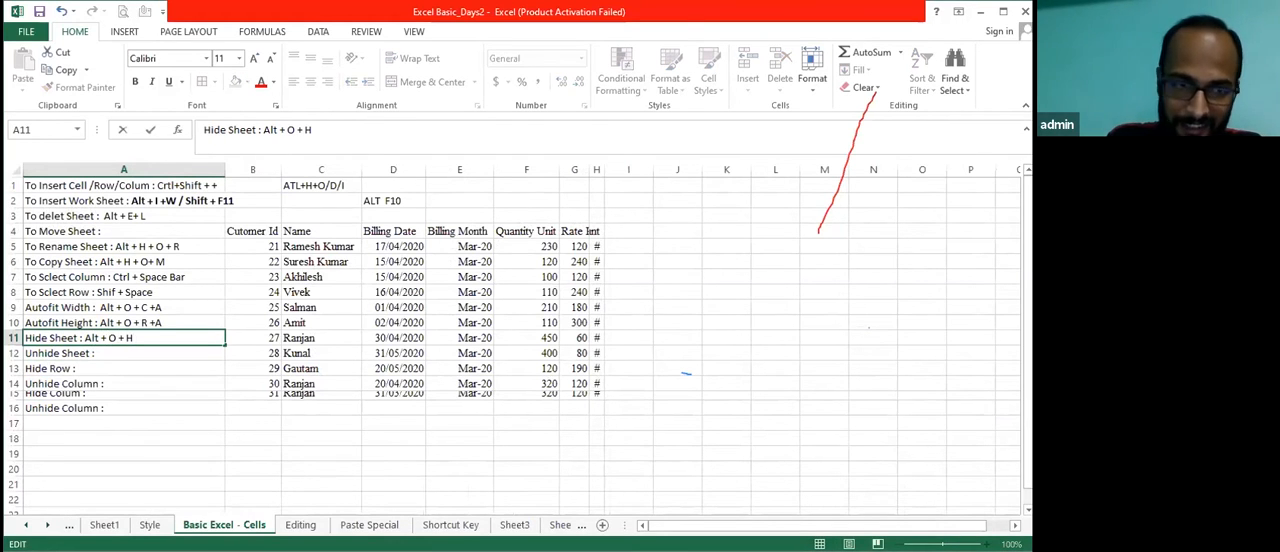
text( + H)
key(Return)
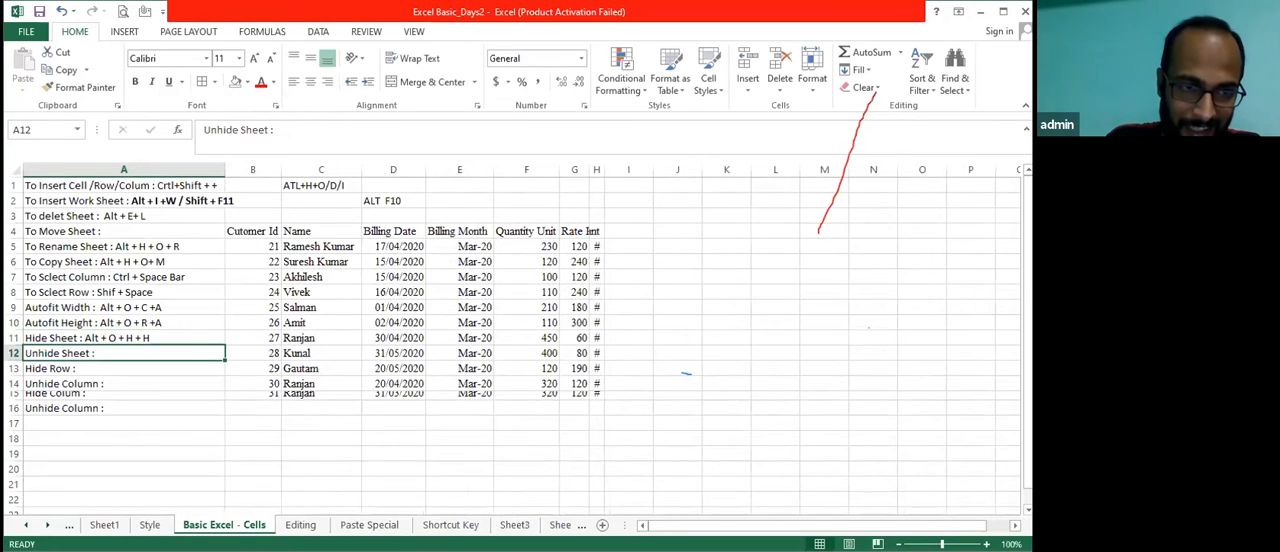
Complete the Unhide Sheet note in cell A12 by adding the shortcut "Alt + O + H + U"
key(F2)
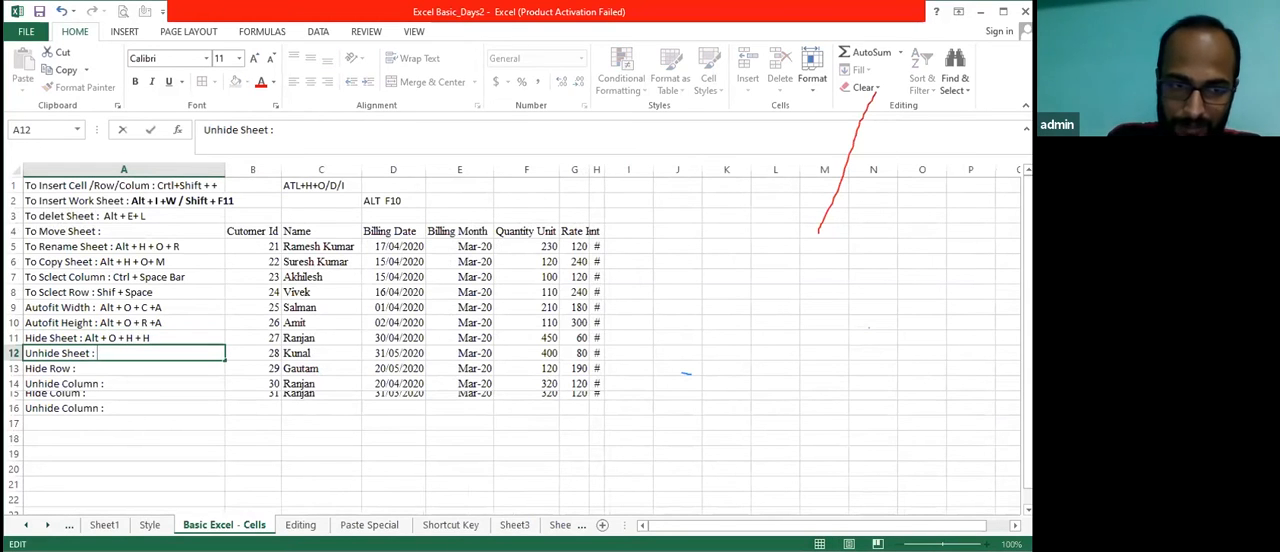
text(Alt + O + H)
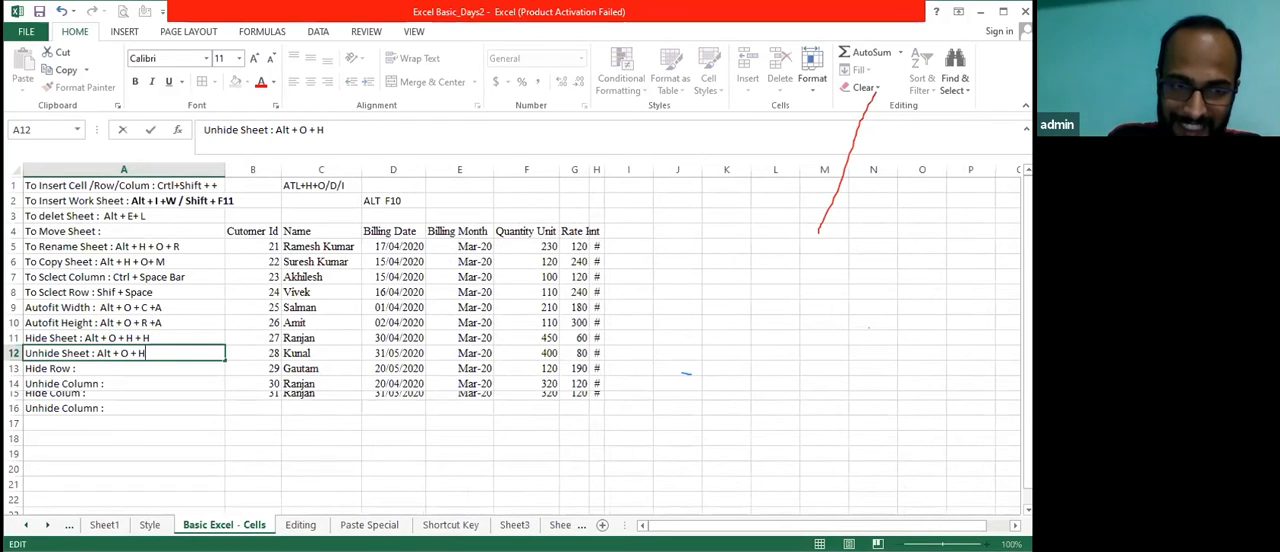
text( + U)
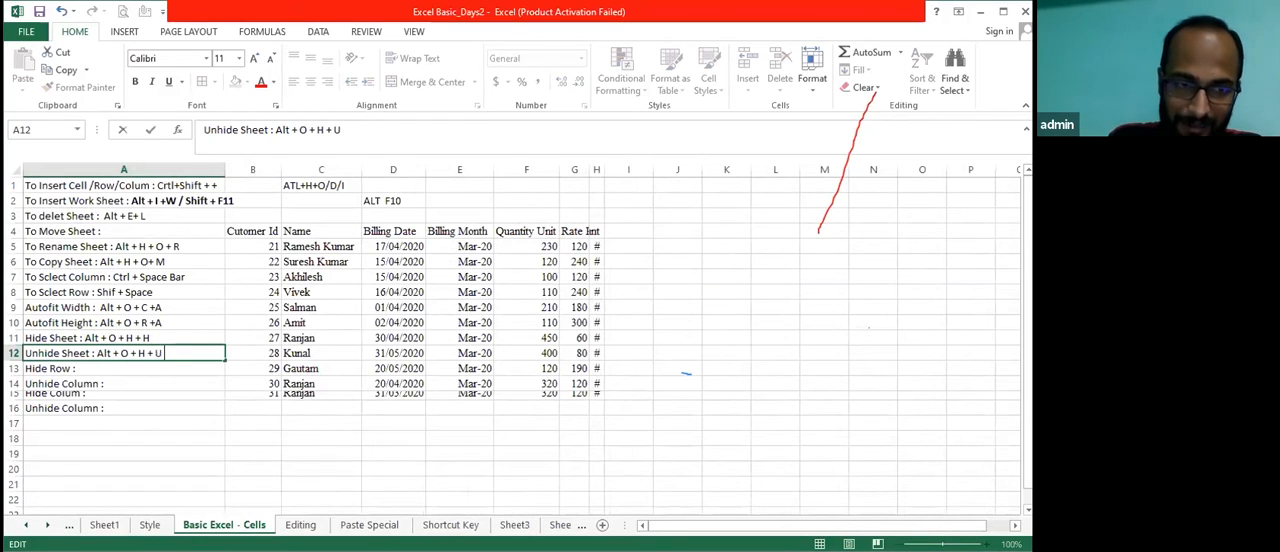
key(Return)
key(Down)
key(Up)
key(Up)
key(Up)
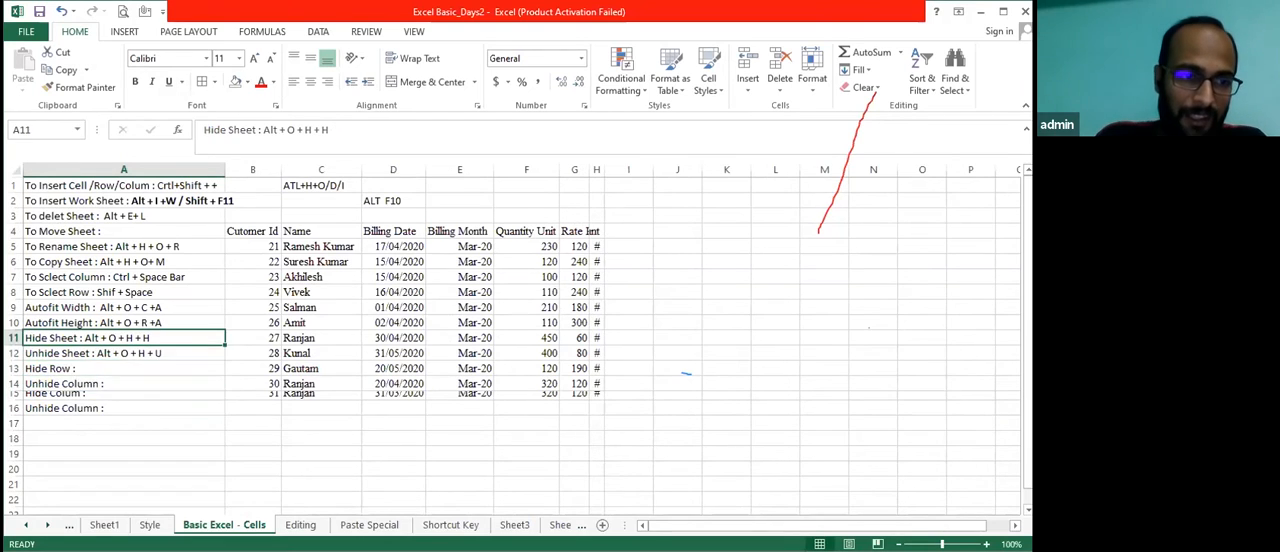
Select cells A13 to A16 and autofit the height of their rows
key(Down)
key(Down)
key(Down)
key(Down)
key(Up)
key(Up)
key(shift+Down)
key(shift+Down)
key(shift+Down)
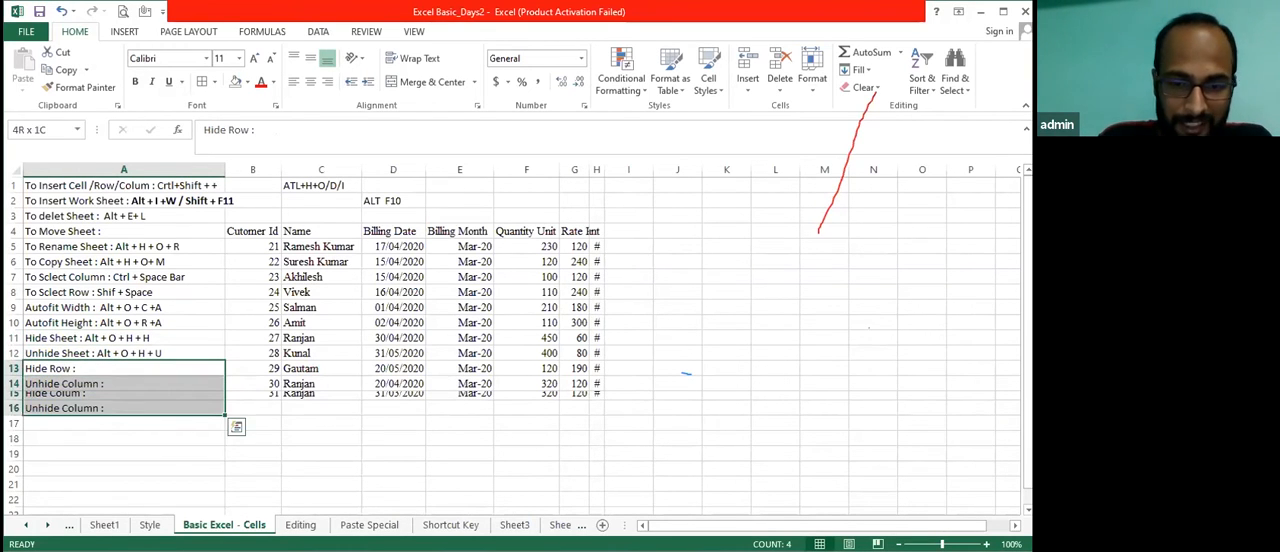
key(alt+o)
key(r)
key(a)
key(Down)
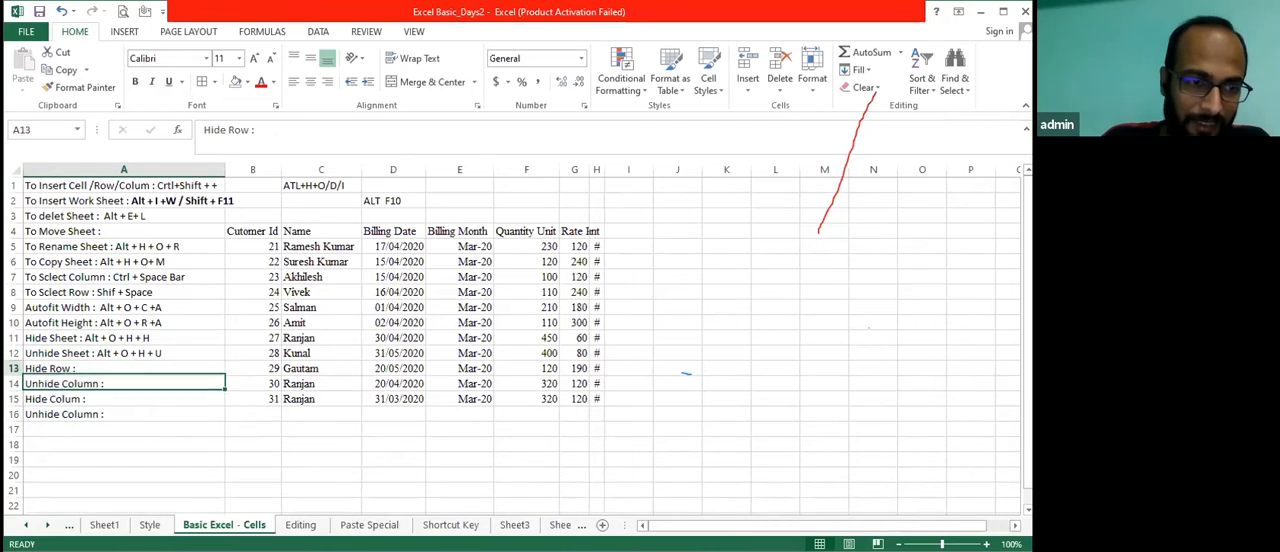
key(Up)
key(Right)
key(Left)
key(Right)
key(Left)
key(Down)
key(Up)
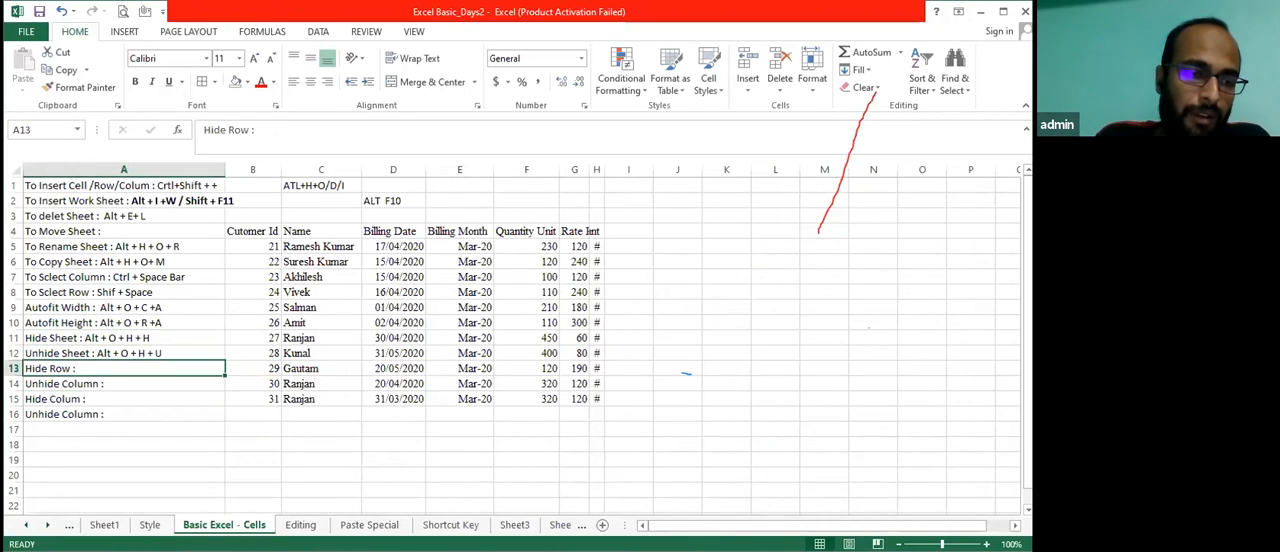
key(Down)
key(Down)
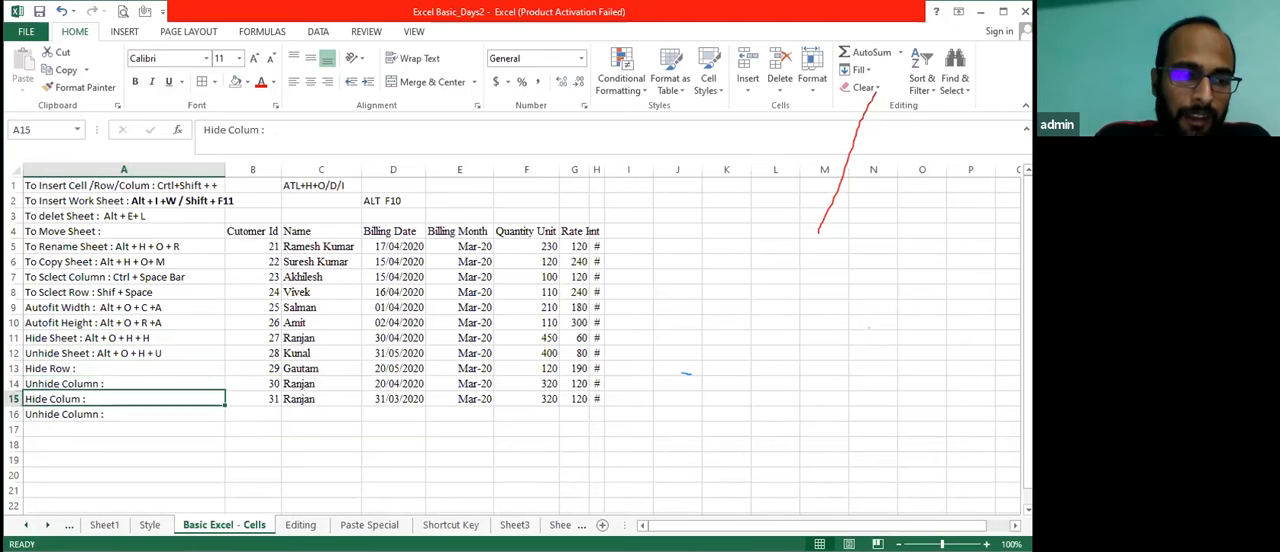
Select the whole of column H from the Amount header cell and autofit its width
key(Right)
key(Right)
key(Up)
key(Up)
key(Up)
key(Right)
key(Up)
key(Up)
key(Right)
key(Up)
key(Up)
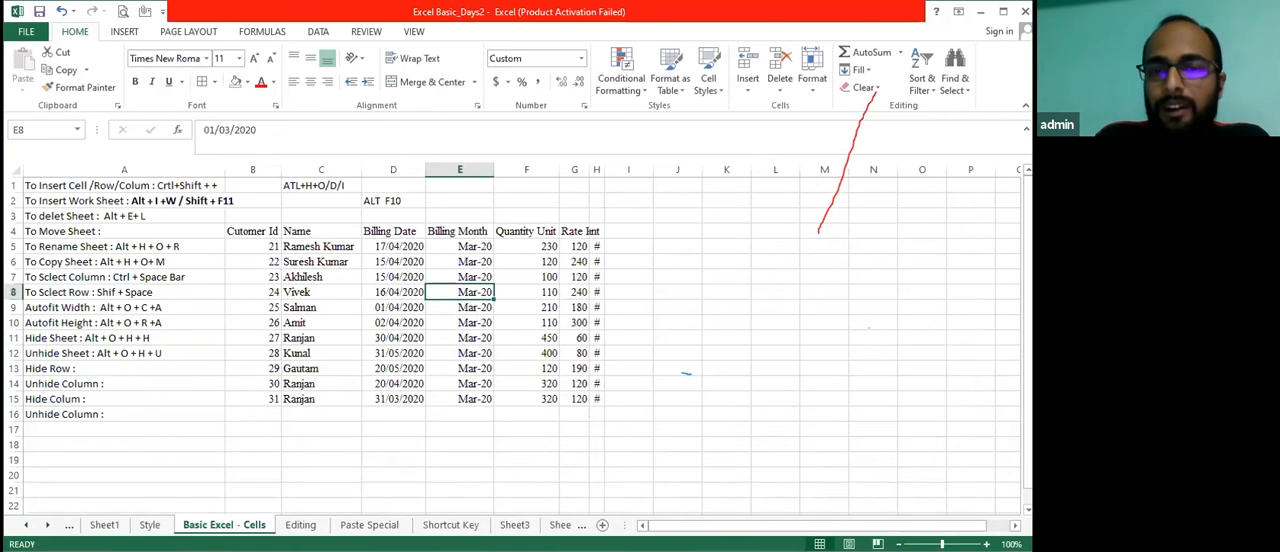
key(Right)
key(Up)
key(Up)
key(Right)
key(Up)
key(Up)
key(Right)
key(ctrl+space)
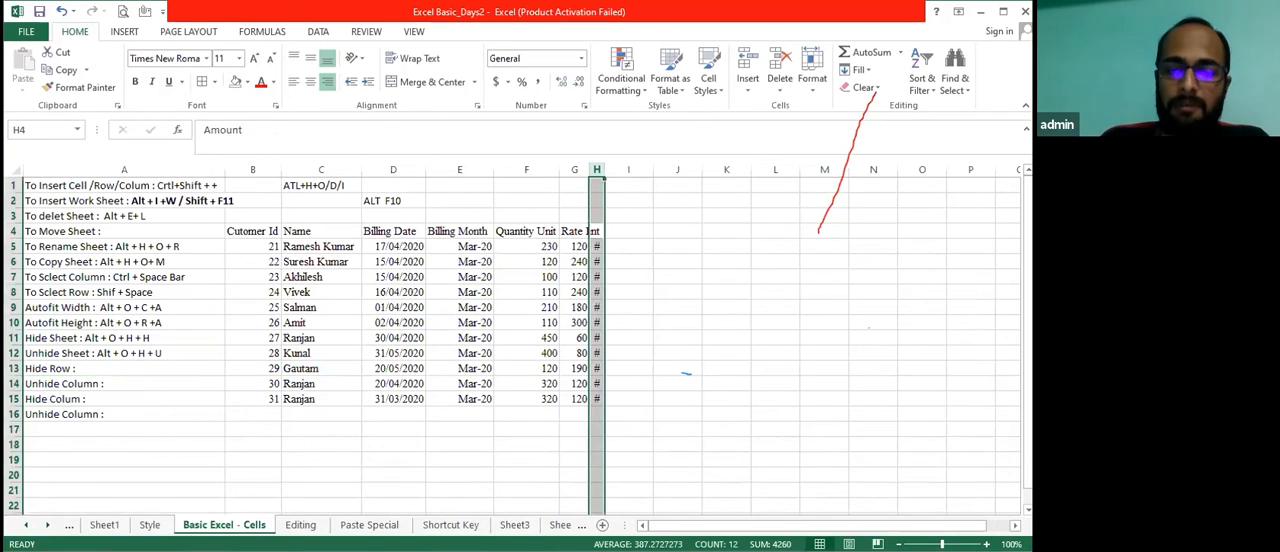
key(alt+o)
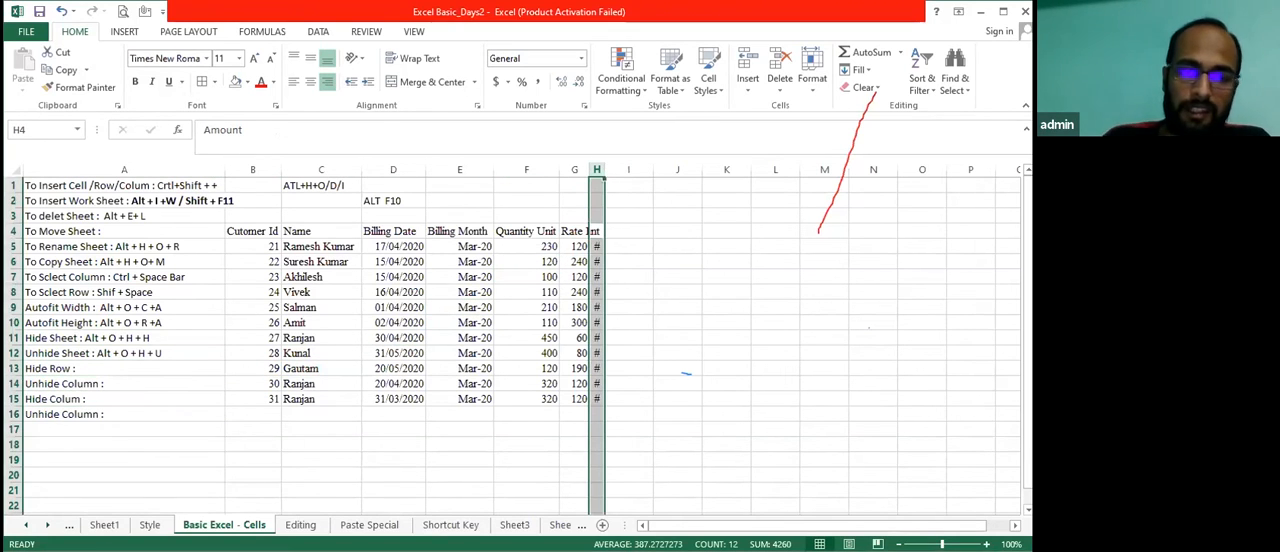
key(c)
key(a)
key(Right)
key(Left)
key(Left)
key(Right)
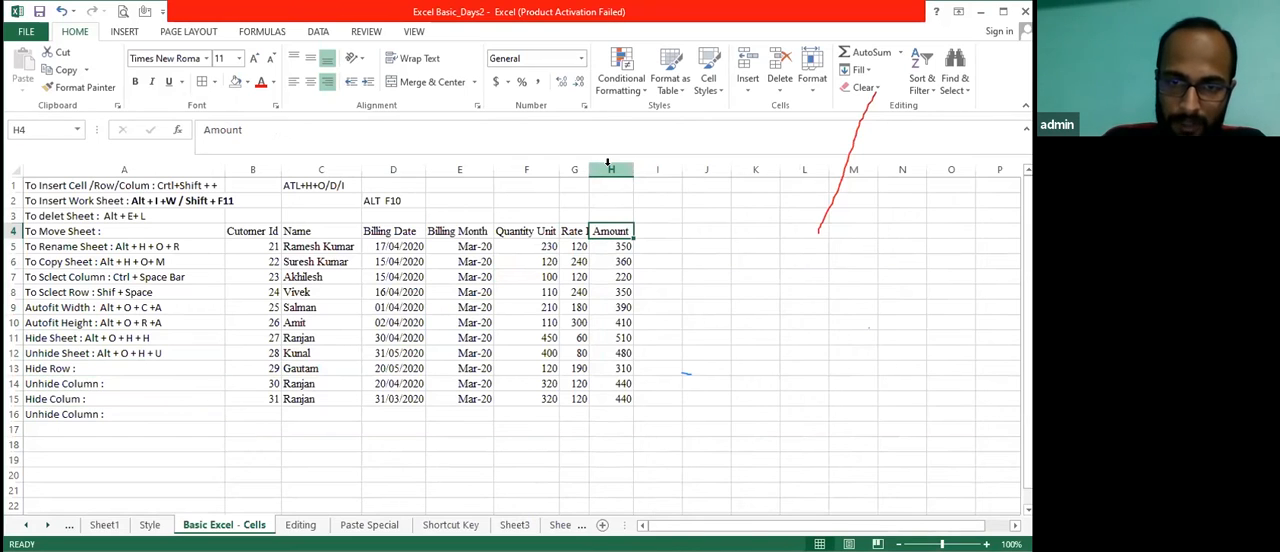
Select the whole Amount column, column H, and hide it
click(607, 165)
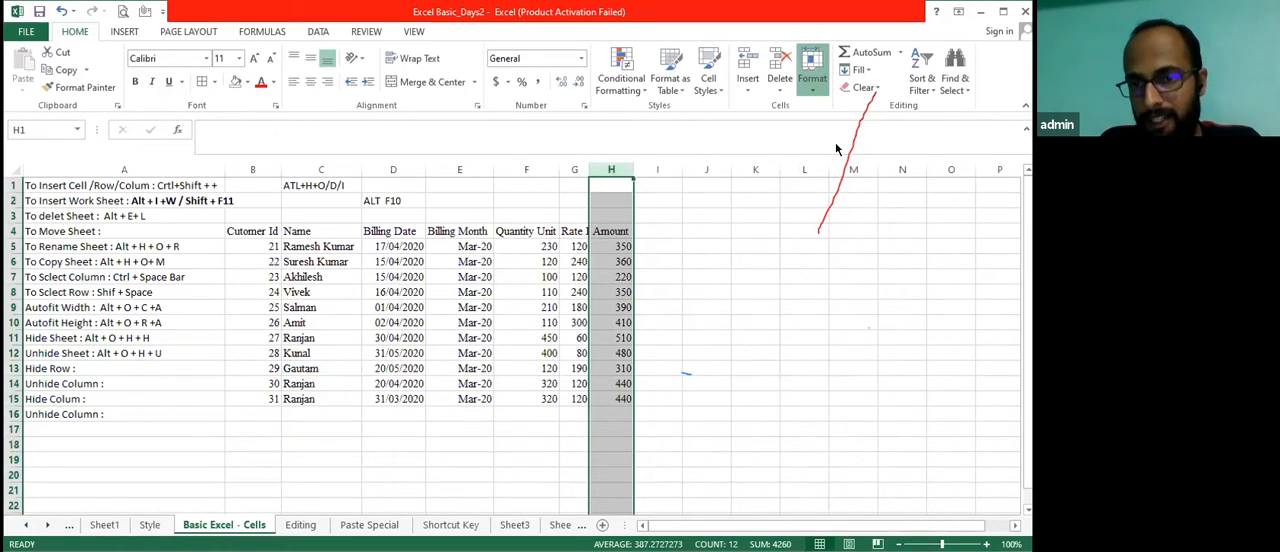
click(812, 80)
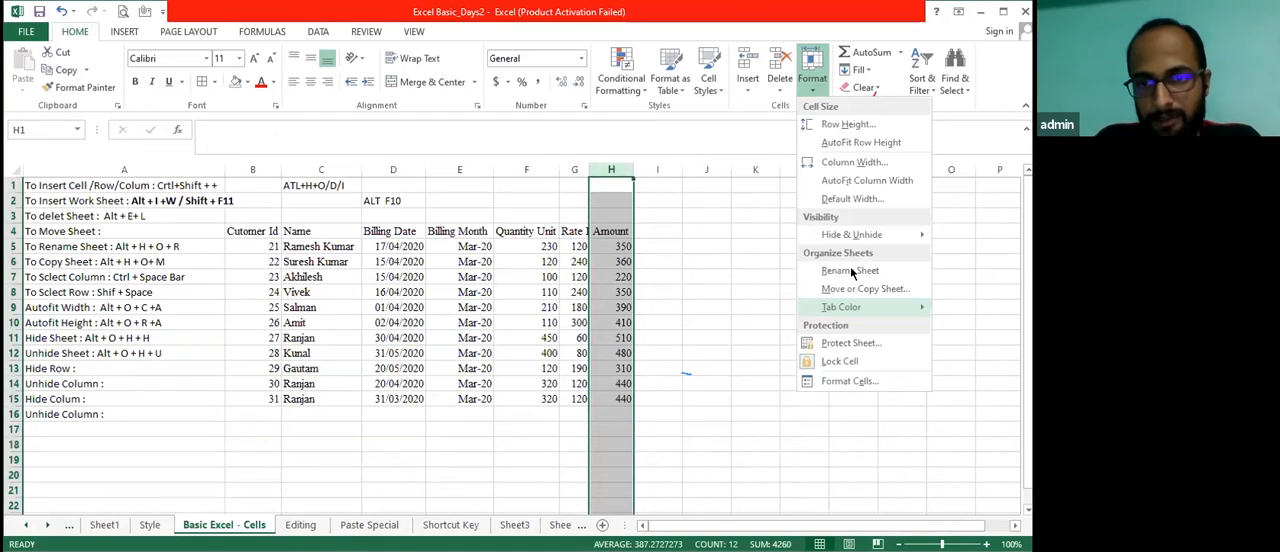
mouse_move(850, 236)
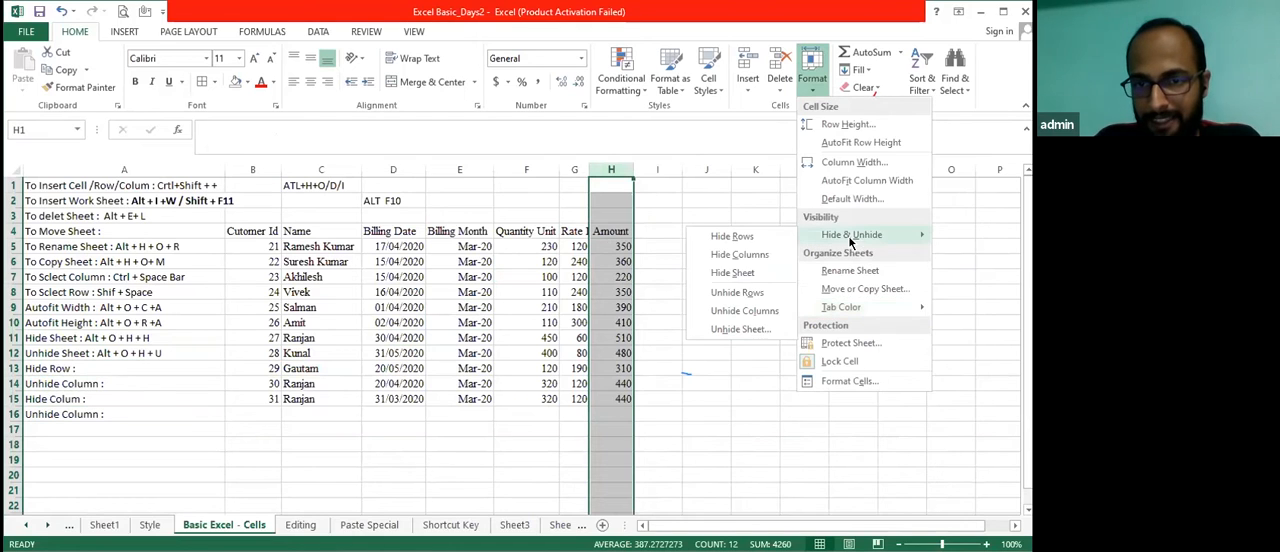
click(738, 257)
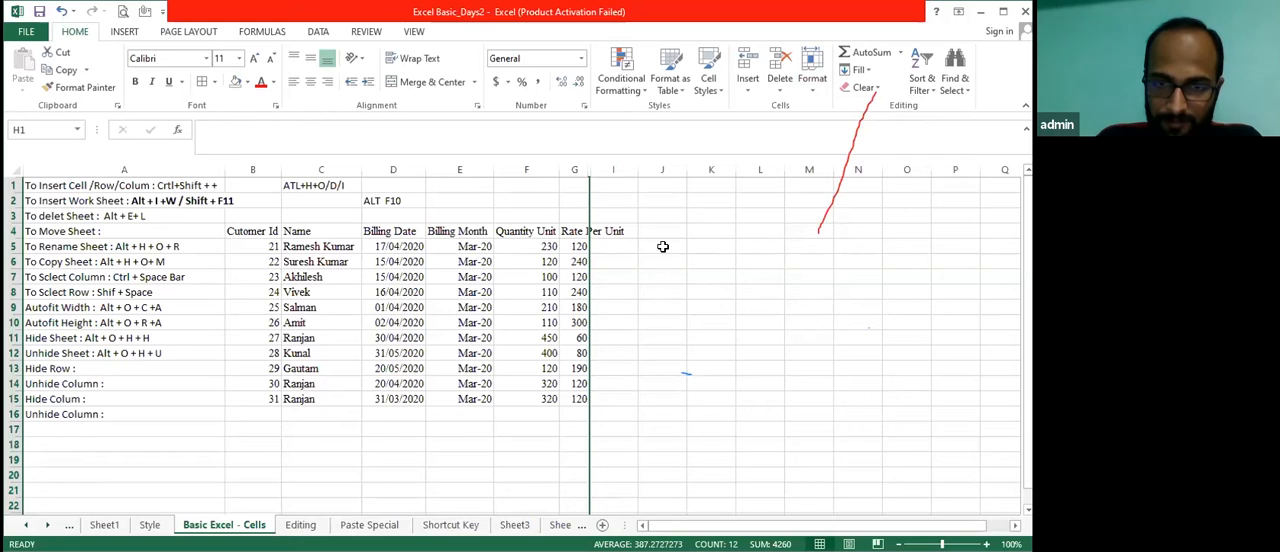
click(105, 368)
key(Up)
key(Down)
key(Down)
key(Up)
key(shift+Down)
key(shift+Down)
key(shift+Down)
Select the entire row 12 and hide it
key(Right)
key(Up)
key(Left)
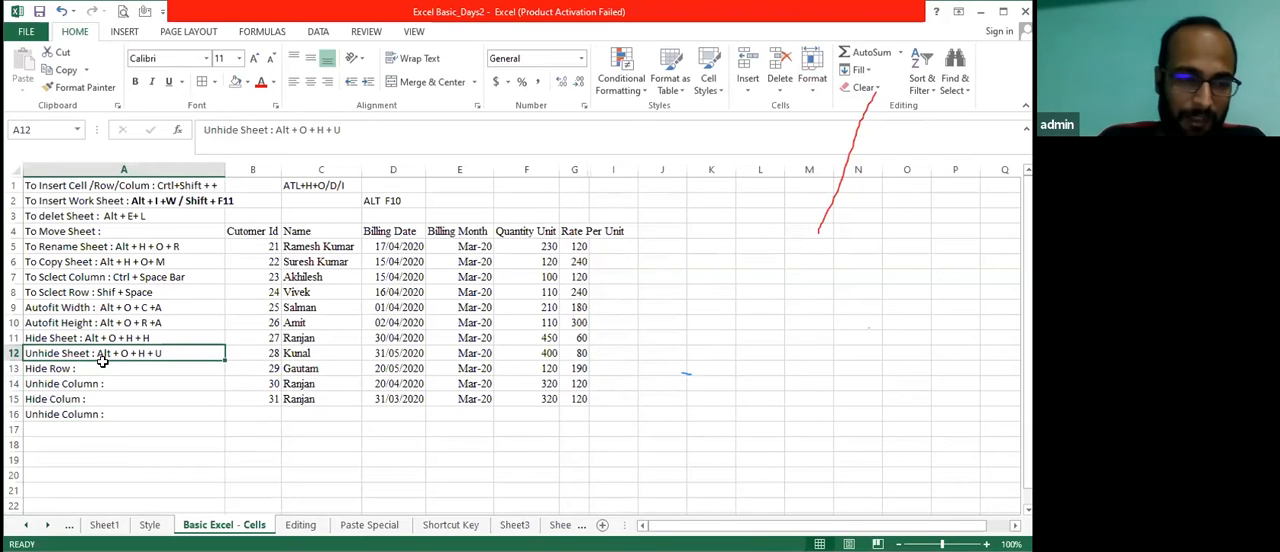
click(15, 355)
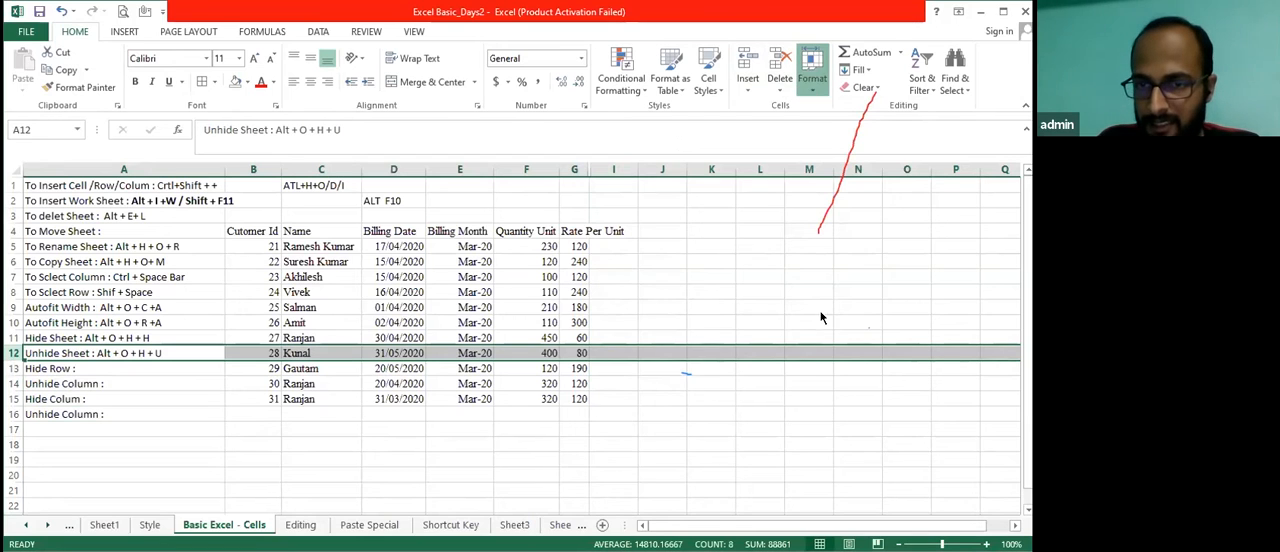
click(812, 78)
mouse_move(845, 238)
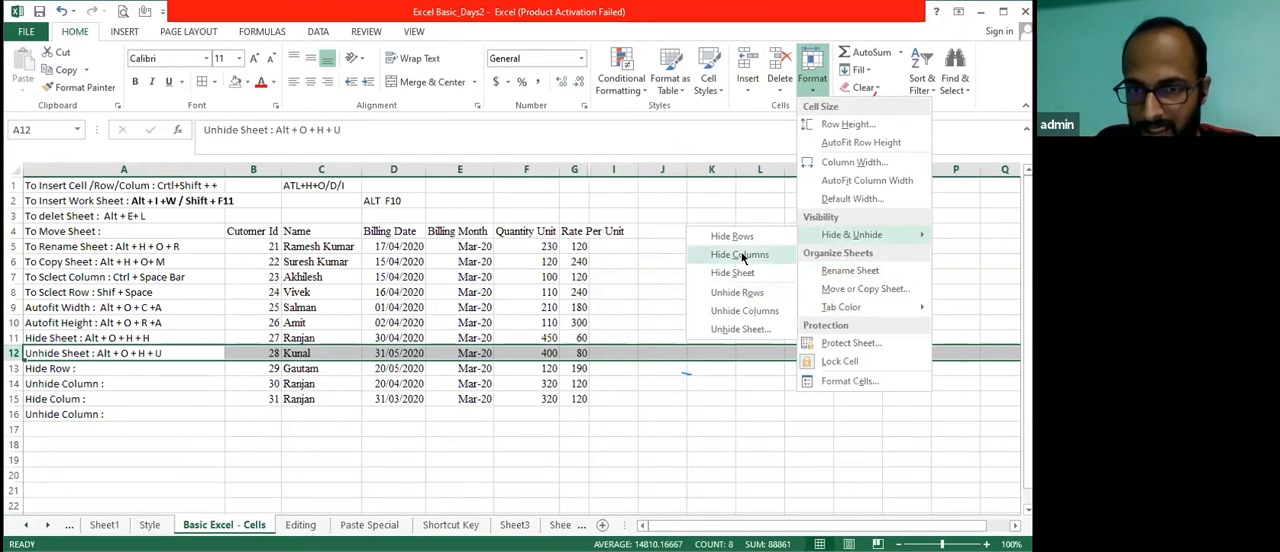
click(732, 235)
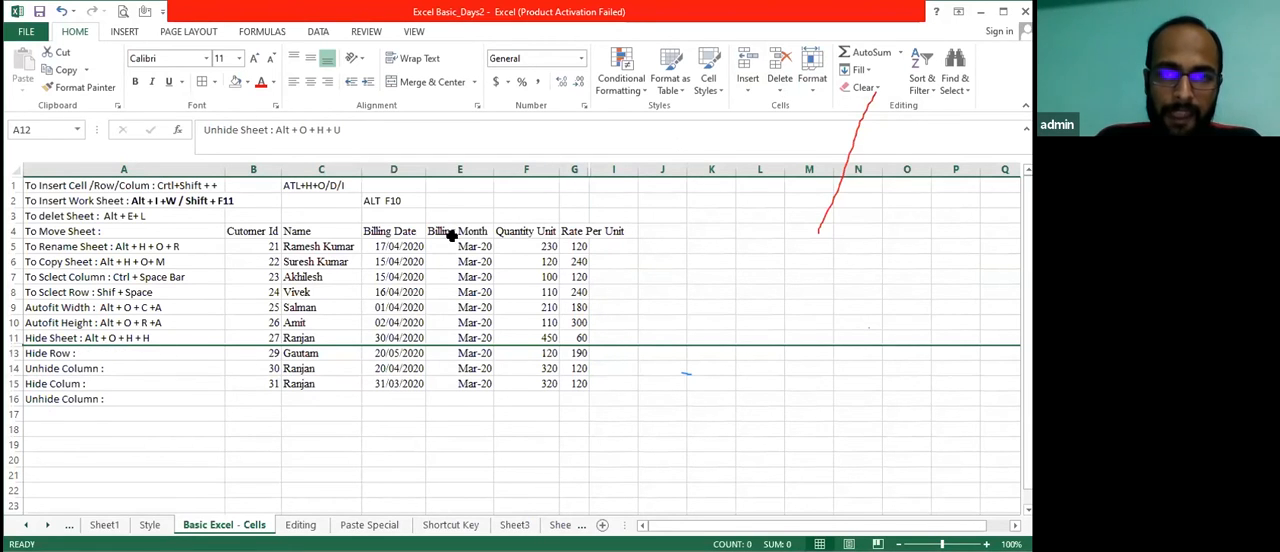
Unhide the hidden row 12 containing the Unhide Sheet note
click(813, 90)
mouse_move(845, 234)
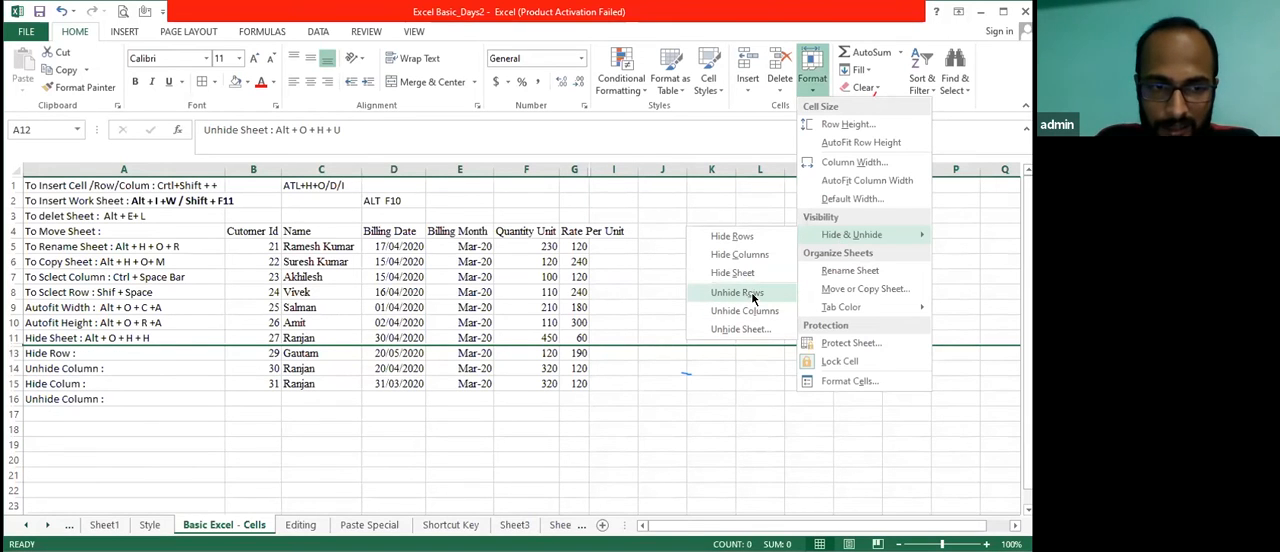
click(740, 292)
Unhide the hidden Amount column, column H, while the whole of row 12 is selected
click(813, 90)
mouse_move(850, 234)
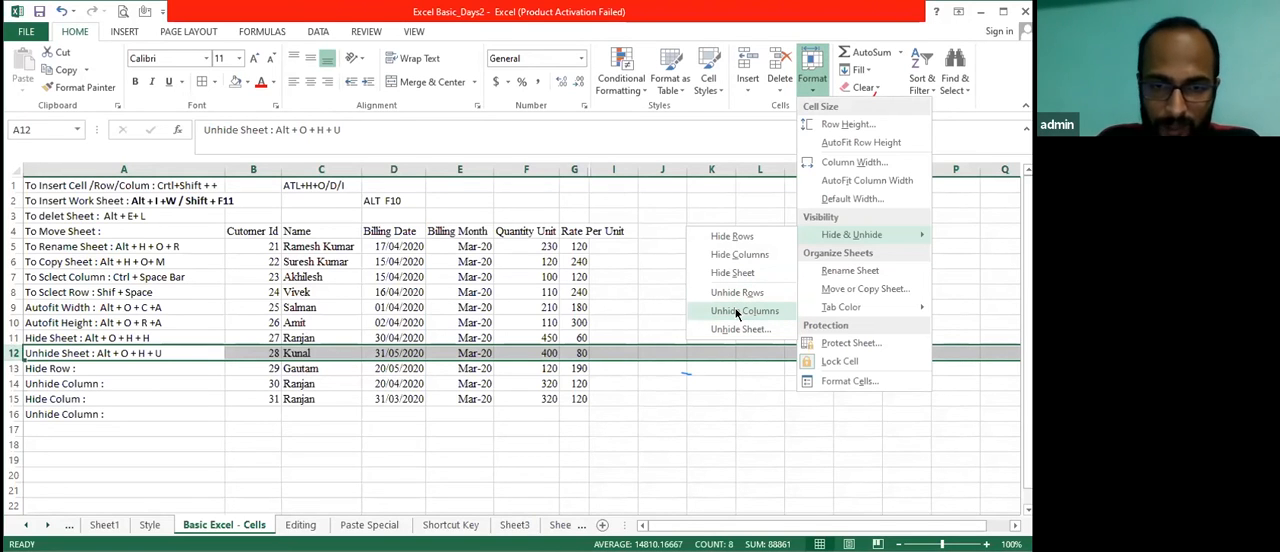
click(738, 312)
key(Right)
key(Left)
key(Down)
key(Down)
key(Right)
key(Up)
key(Up)
key(Left)
key(Down)
key(Down)
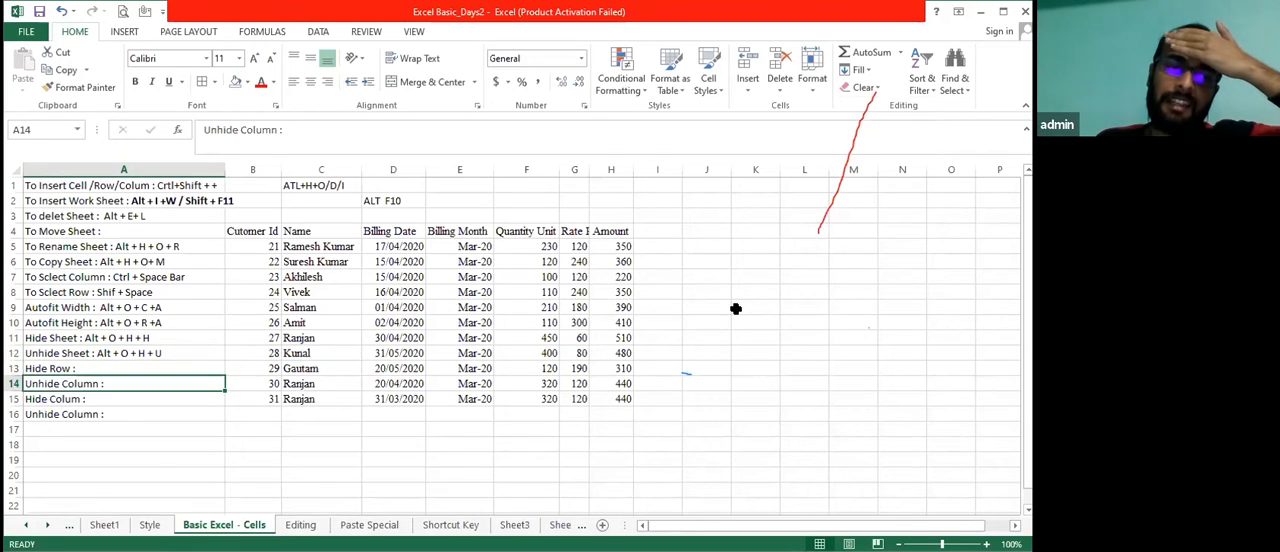
Select cell F6 in the Quantity Unit column and hide column F
key(Up)
key(Up)
key(Right)
key(Right)
key(Right)
key(Right)
key(Right)
key(Up)
key(Up)
key(Right)
key(Up)
key(Up)
key(Left)
key(Up)
key(Up)
key(Up)
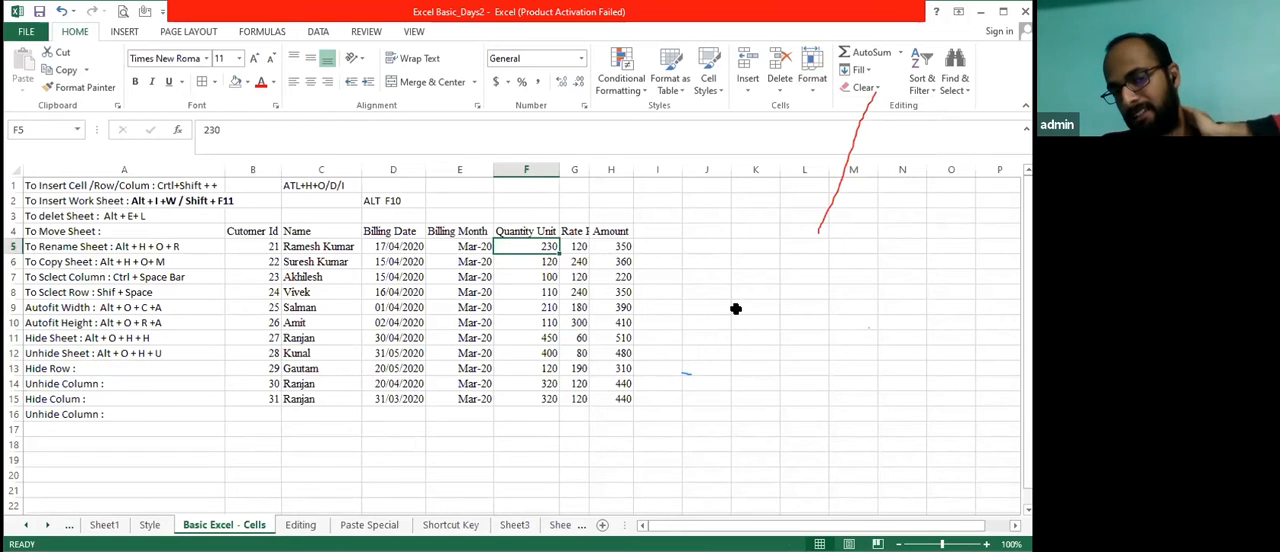
key(Down)
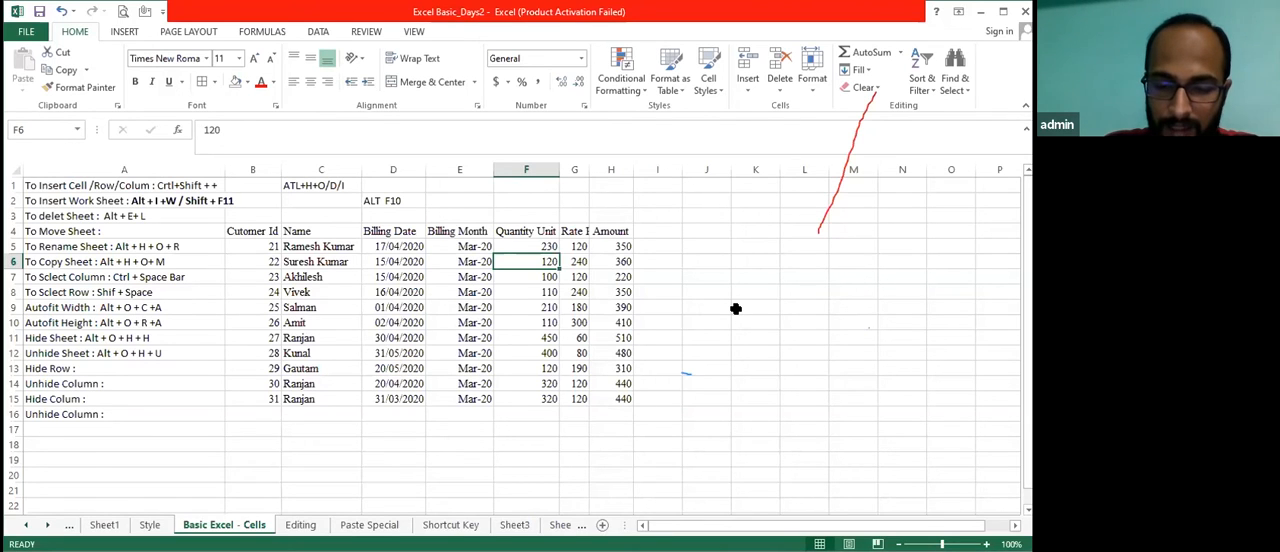
key(ctrl+0)
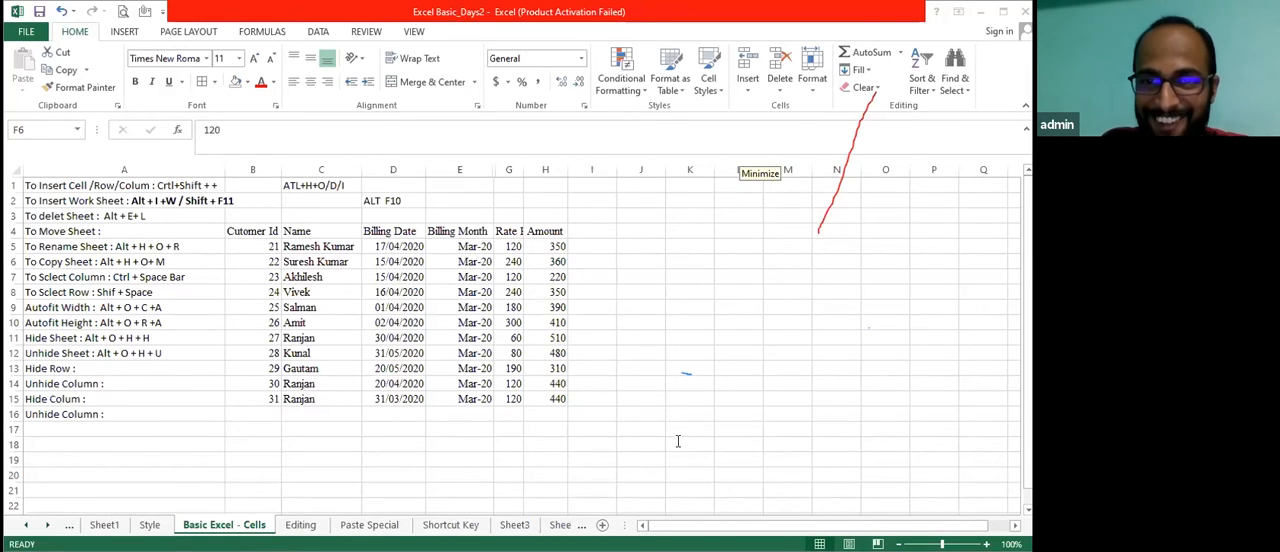
Select the whole of columns E to G, unhide the Quantity Unit column between them and autofit their widths
key(Right)
key(Left)
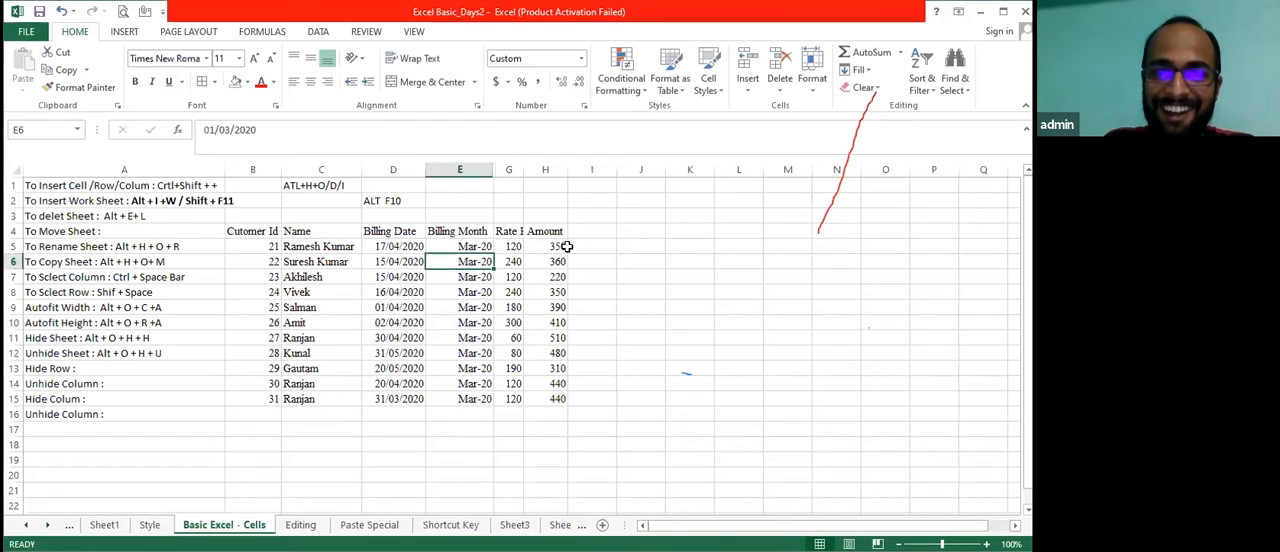
key(shift+Right)
key(shift+Right)
key(shift+Left)
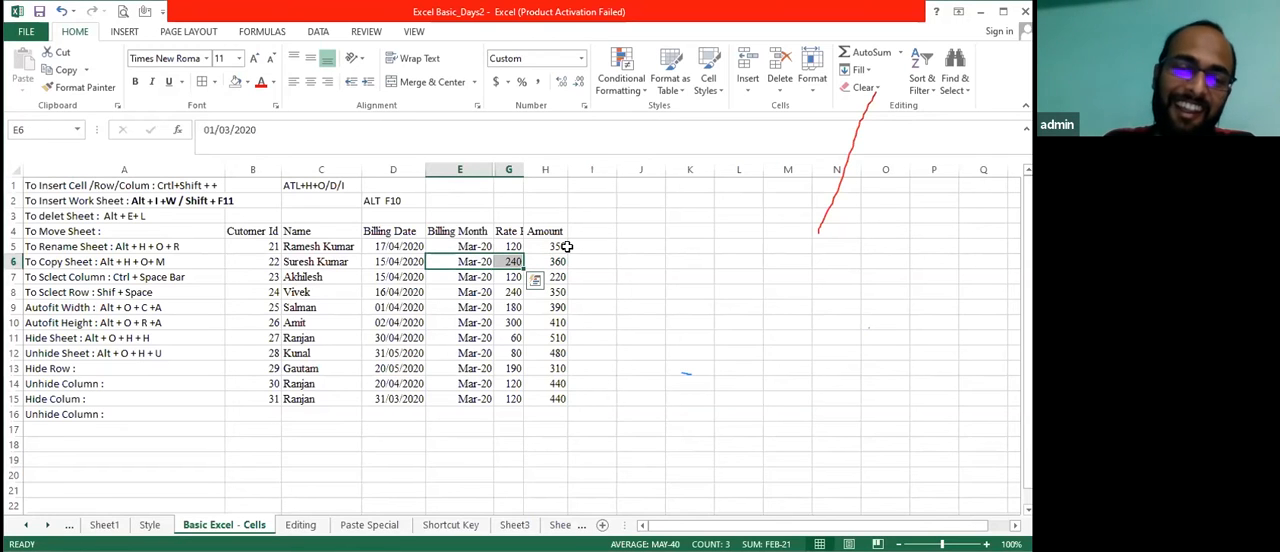
key(ctrl+space)
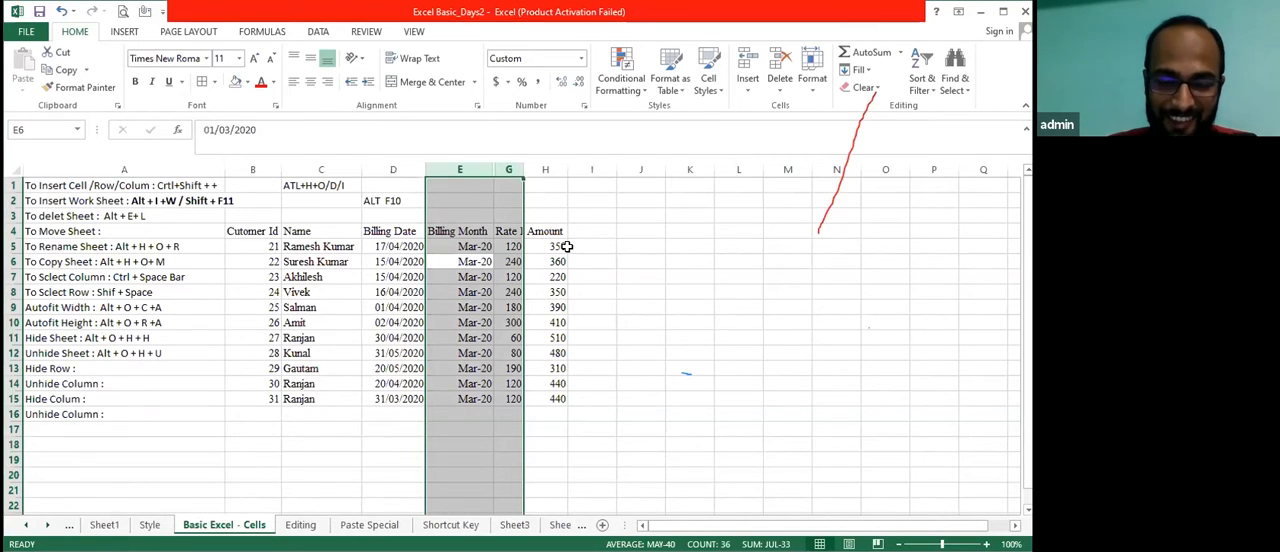
key(alt+o)
key(c)
key(u)
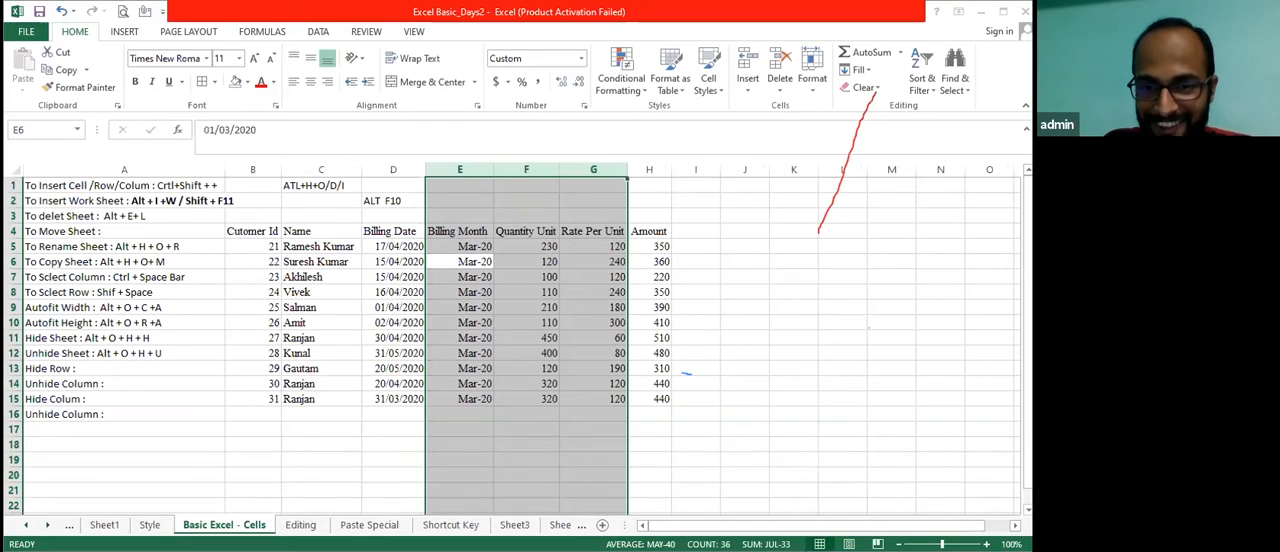
key(ctrl+0)
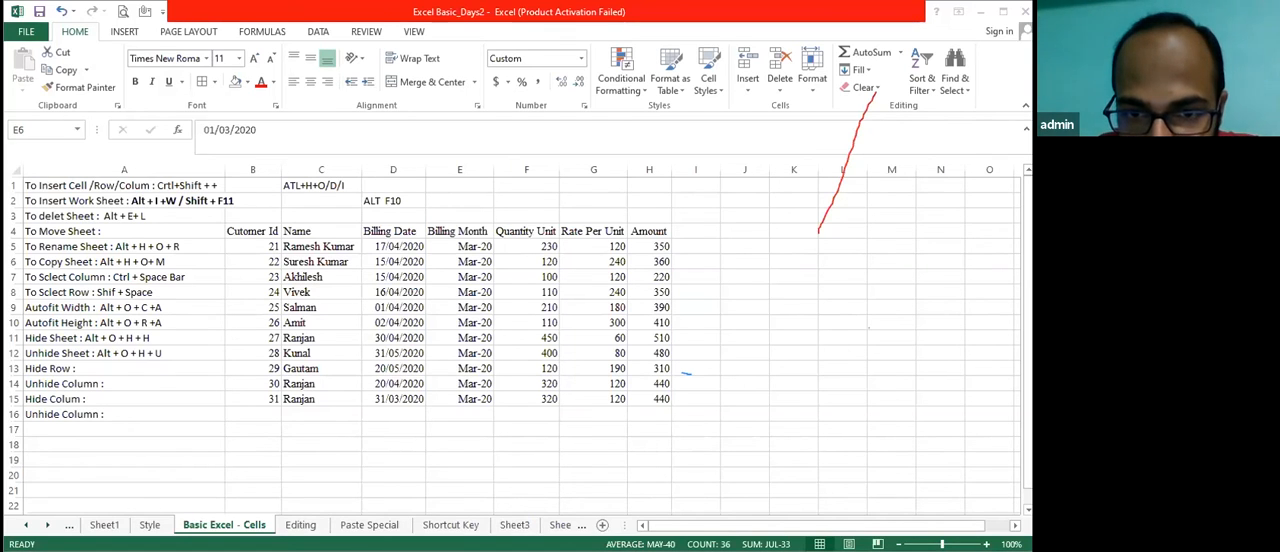
click(447, 337)
key(Left)
key(Right)
key(shift+Right)
key(shift+Right)
key(shift+Left)
Select the whole Billing Month column, column E, and hide it
key(shift+Right)
key(Right)
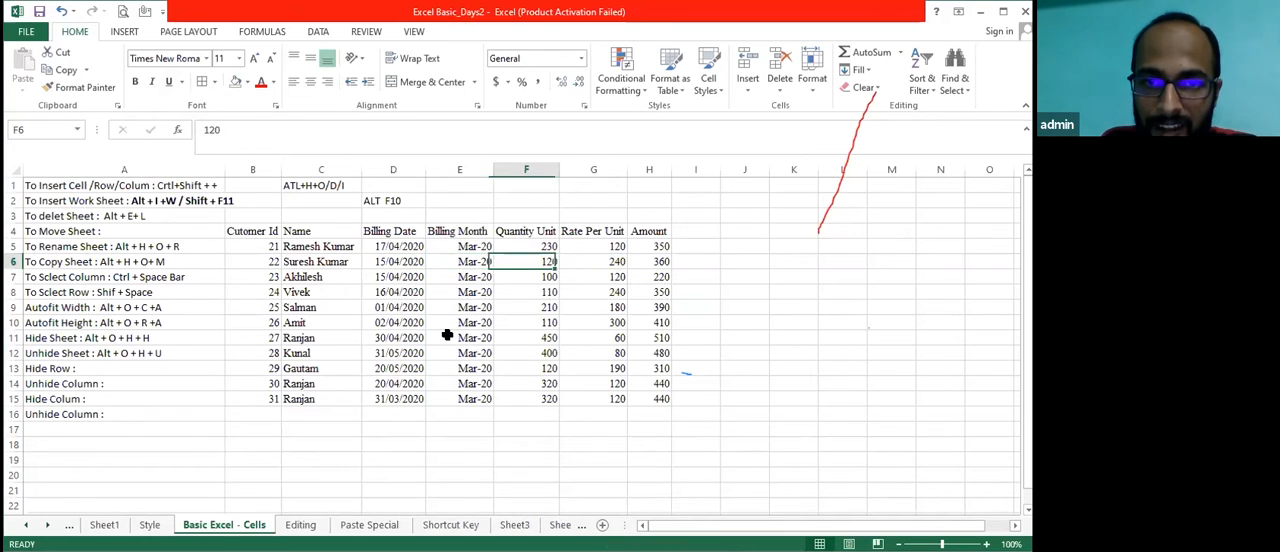
key(Up)
key(Left)
key(Left)
key(shift+Right)
key(shift+Right)
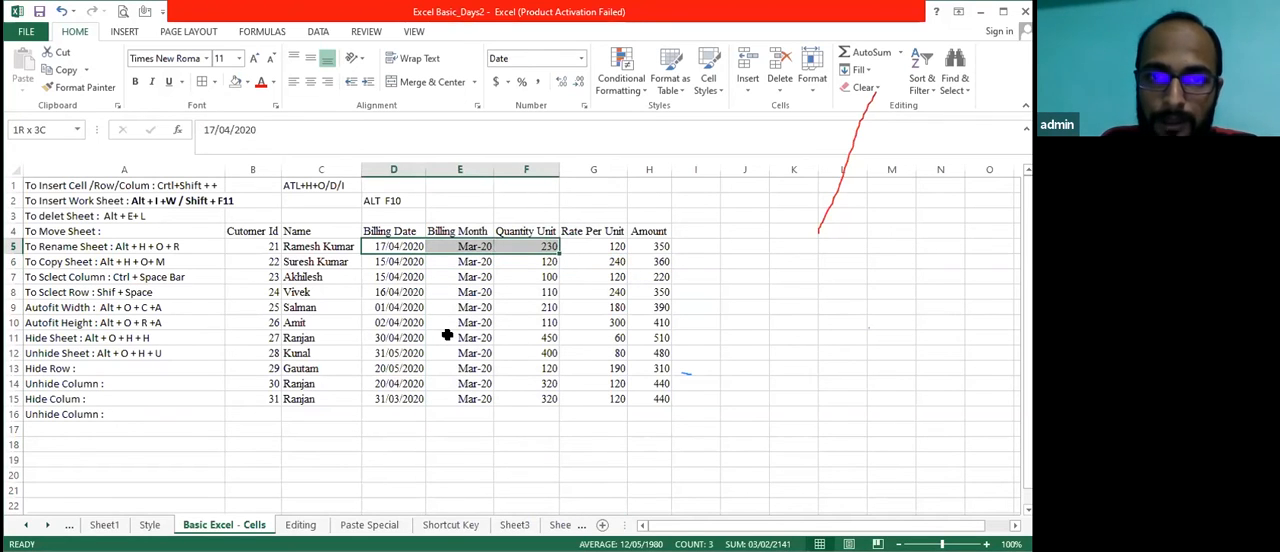
key(shift+Left)
key(shift+Left)
key(Right)
key(ctrl+space)
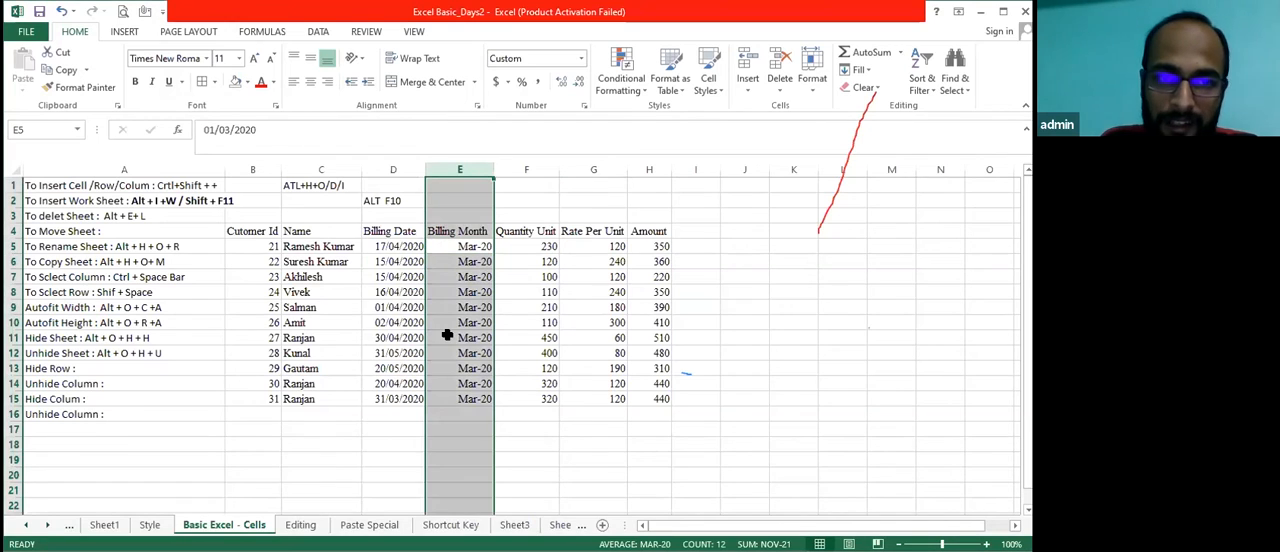
key(ctrl+0)
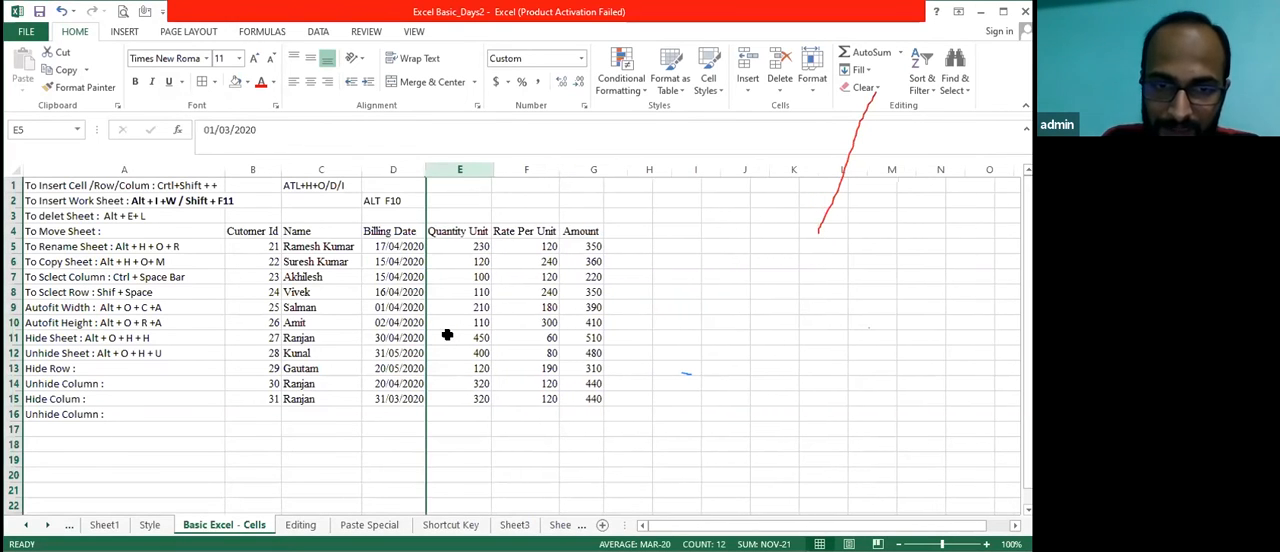
key(Left)
key(shift+Right)
key(shift+Right)
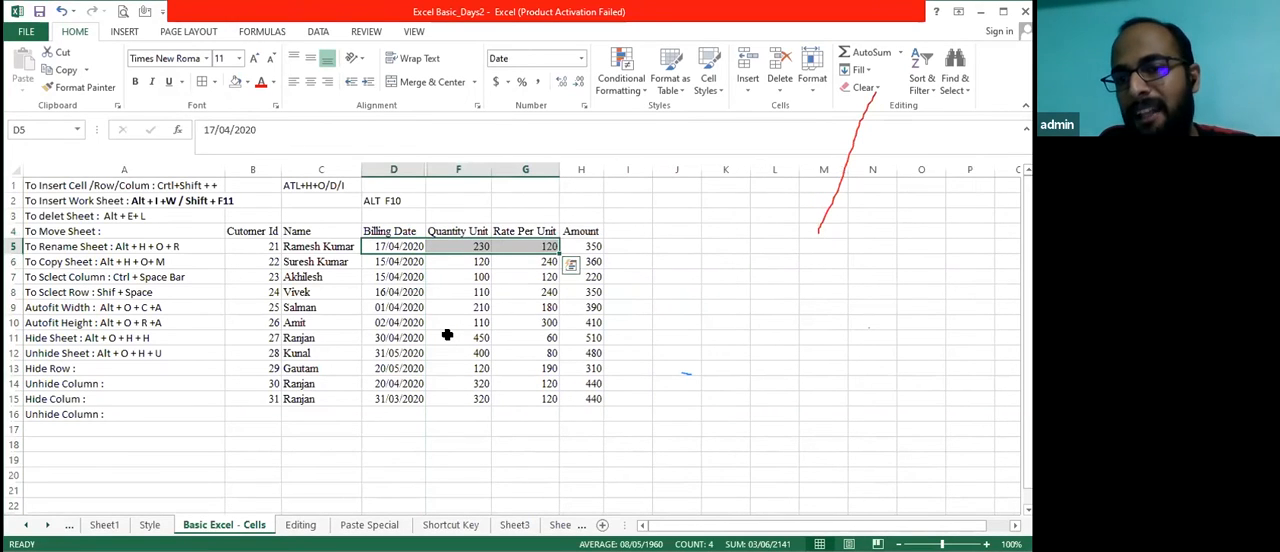
key(Down)
key(Down)
key(Right)
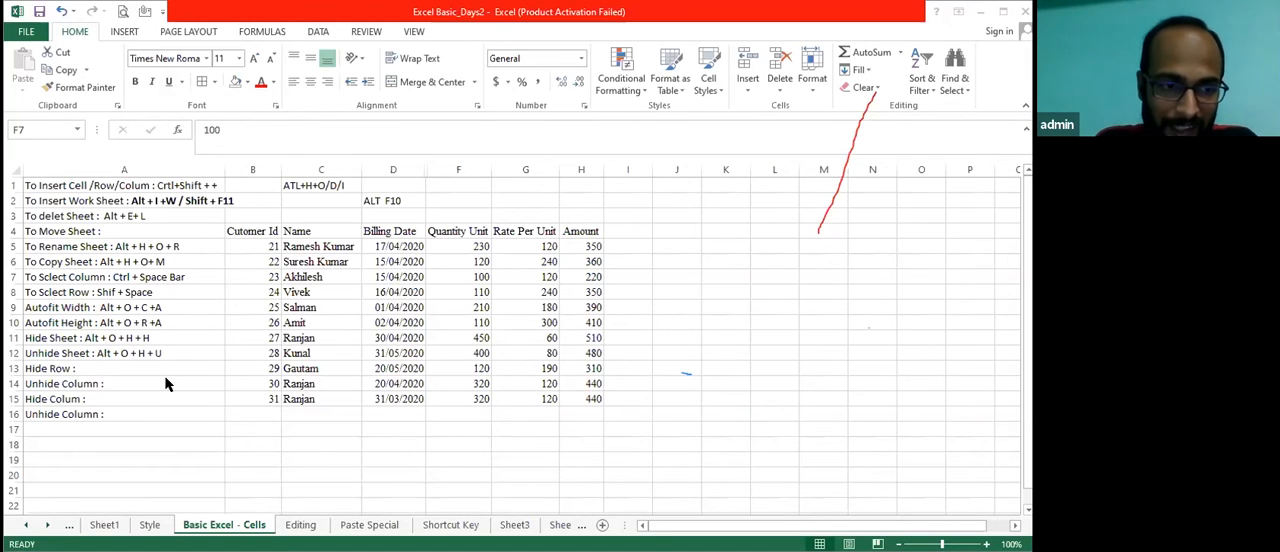
click(89, 372)
key(Right)
key(Down)
key(Down)
key(Left)
key(Left)
key(Up)
key(Right)
Select the billing table from B4 to H15 and autofit its column widths, bringing back the hidden Billing Month column
key(Up)
key(Up)
key(Up)
key(Left)
key(Left)
key(Up)
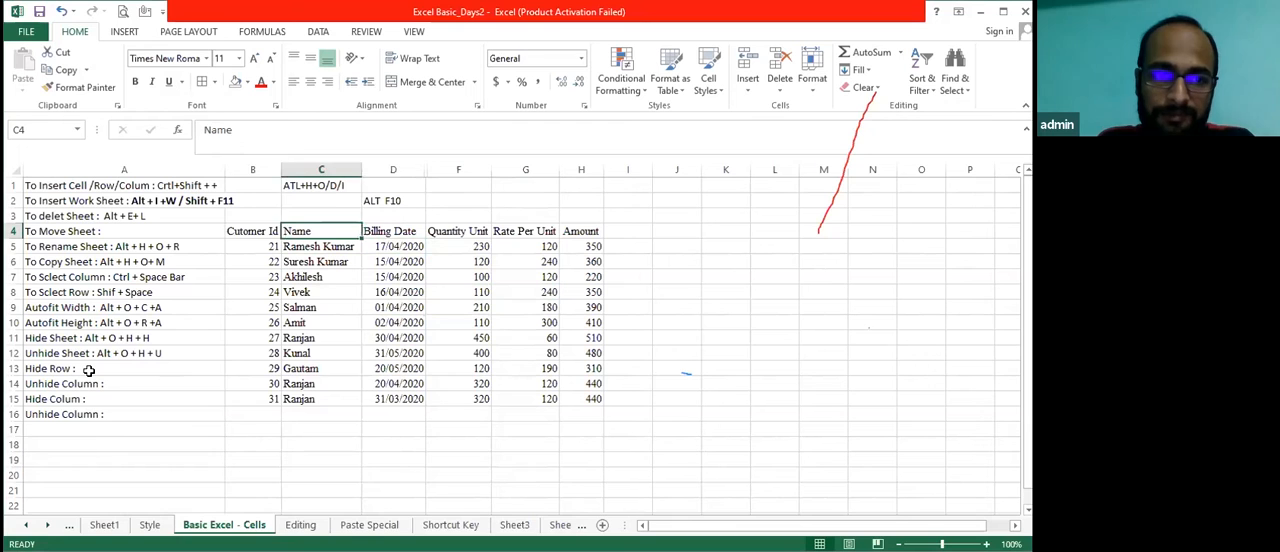
key(Left)
key(shift+Right)
key(shift+Right)
key(shift+Right)
key(shift+Right)
key(shift+Right)
key(ctrl+shift+Down)
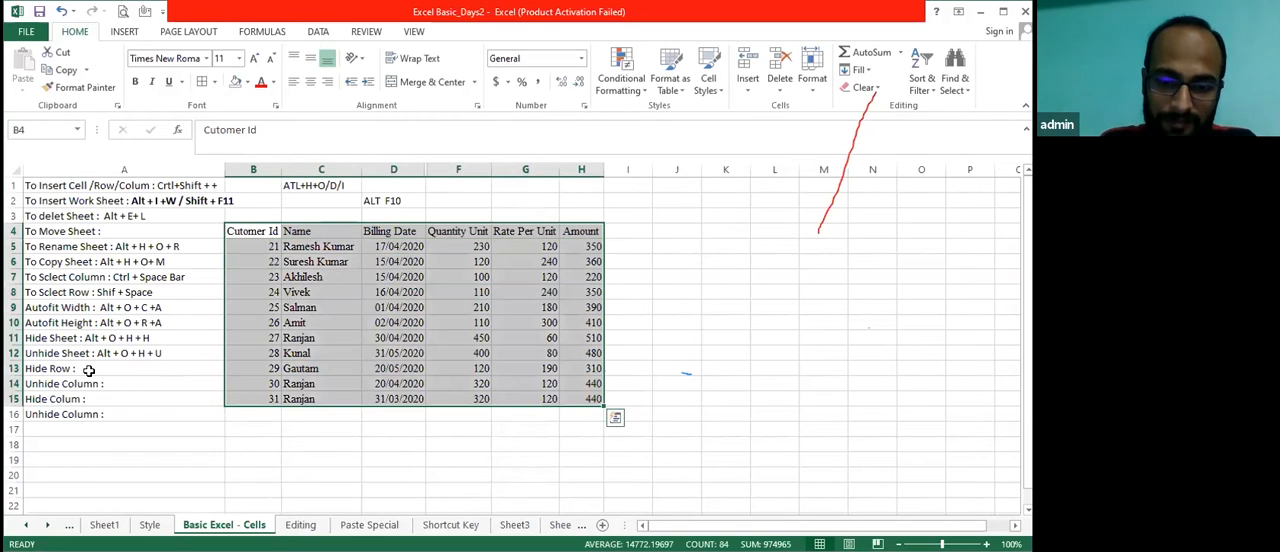
key(alt+o)
key(c)
key(a)
key(Left)
key(Right)
key(Right)
key(Left)
key(Down)
key(Left)
key(Down)
key(Down)
key(Down)
key(Down)
key(Down)
key(Down)
key(Down)
key(Down)
key(Down)
key(Down)
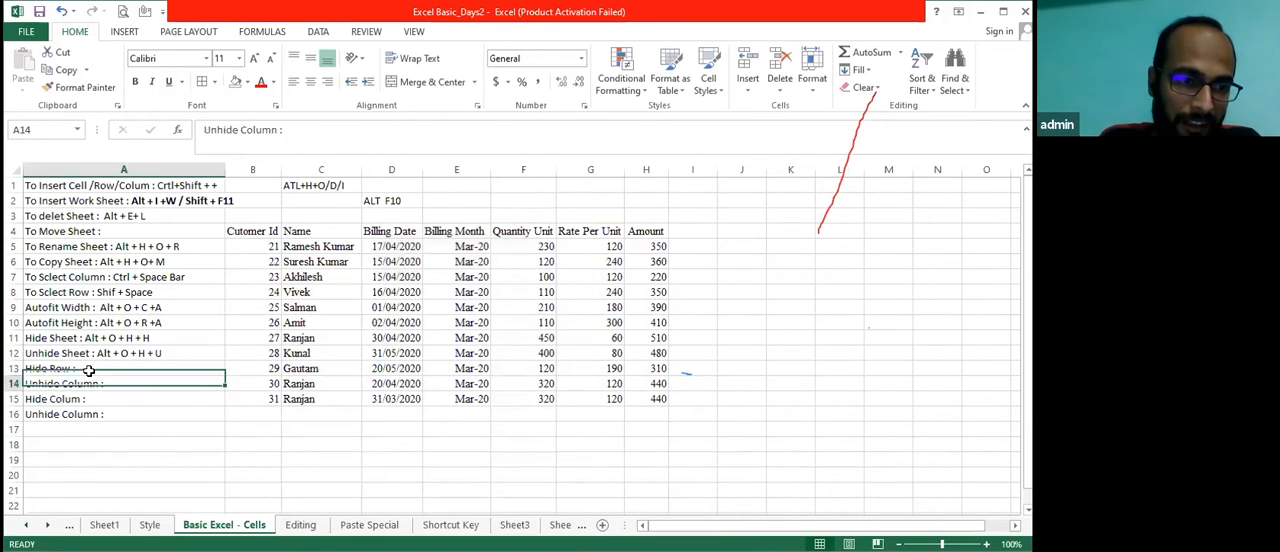
key(Up)
key(Up)
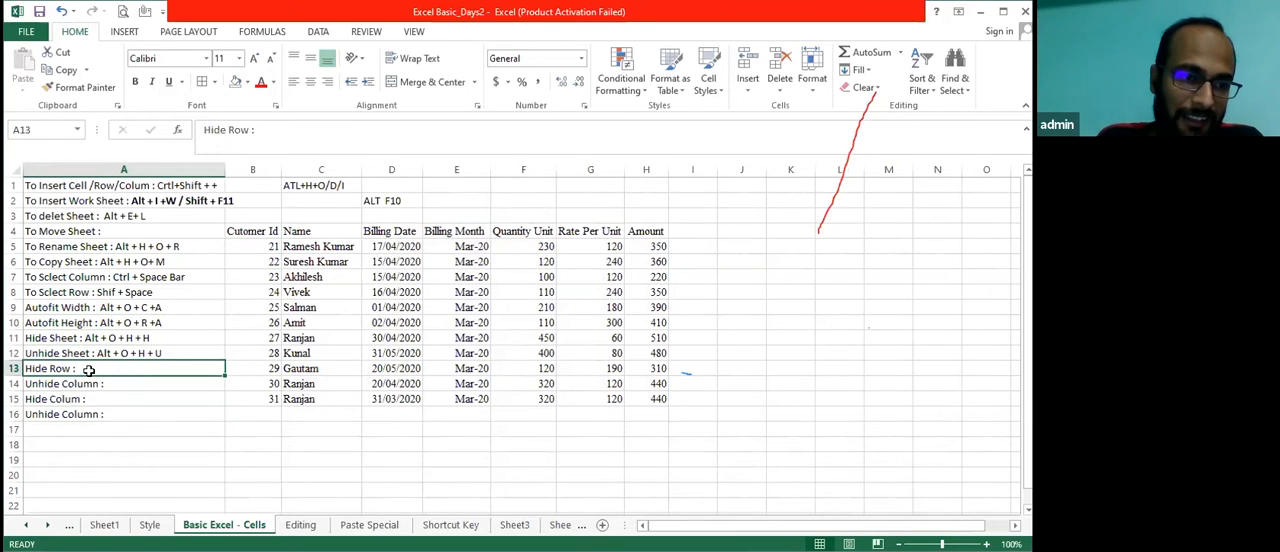
key(Right)
key(Right)
key(Up)
key(Up)
key(Left)
key(Left)
key(Down)
key(Down)
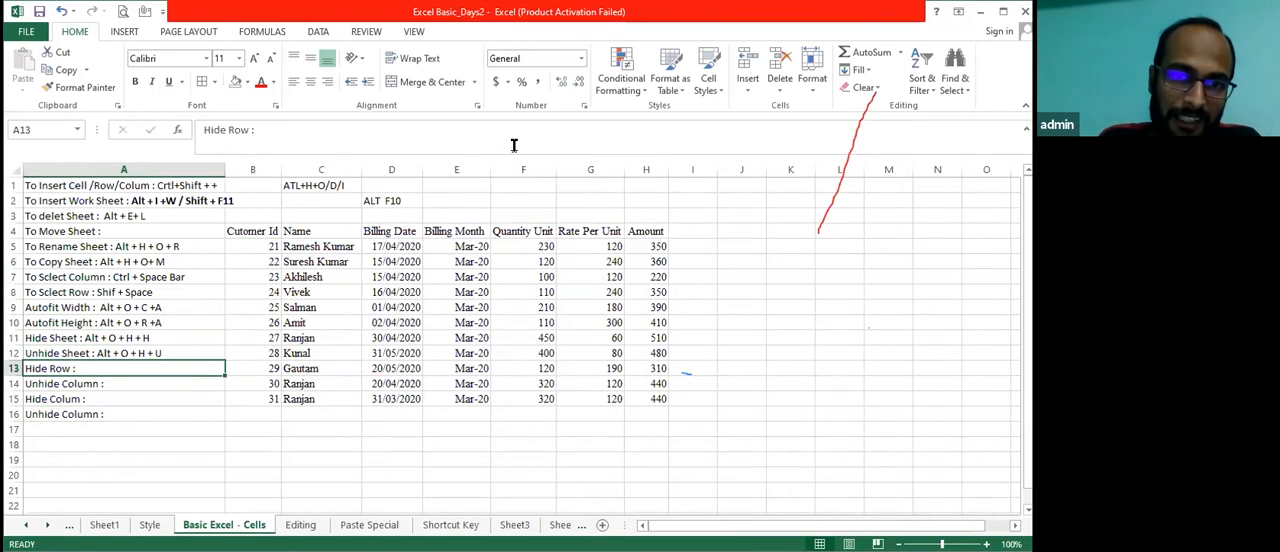
key(alt+Tab)
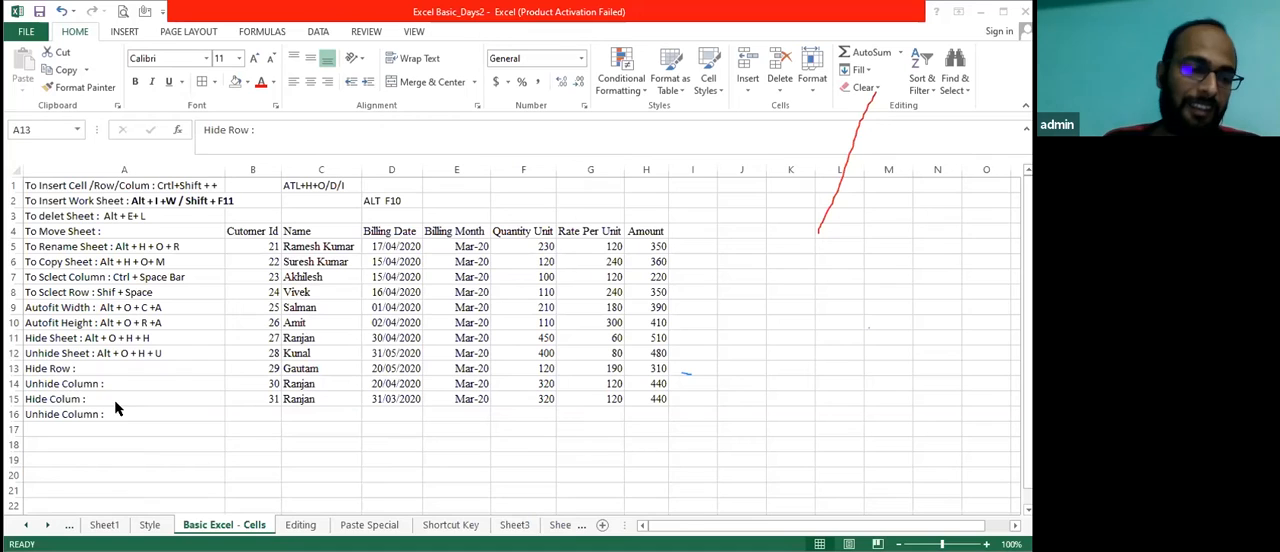
From the Hide Row note in cell A13, hide row 13 and unhide it again
key(Down)
key(Down)
key(Up)
key(Up)
key(Right)
key(Left)
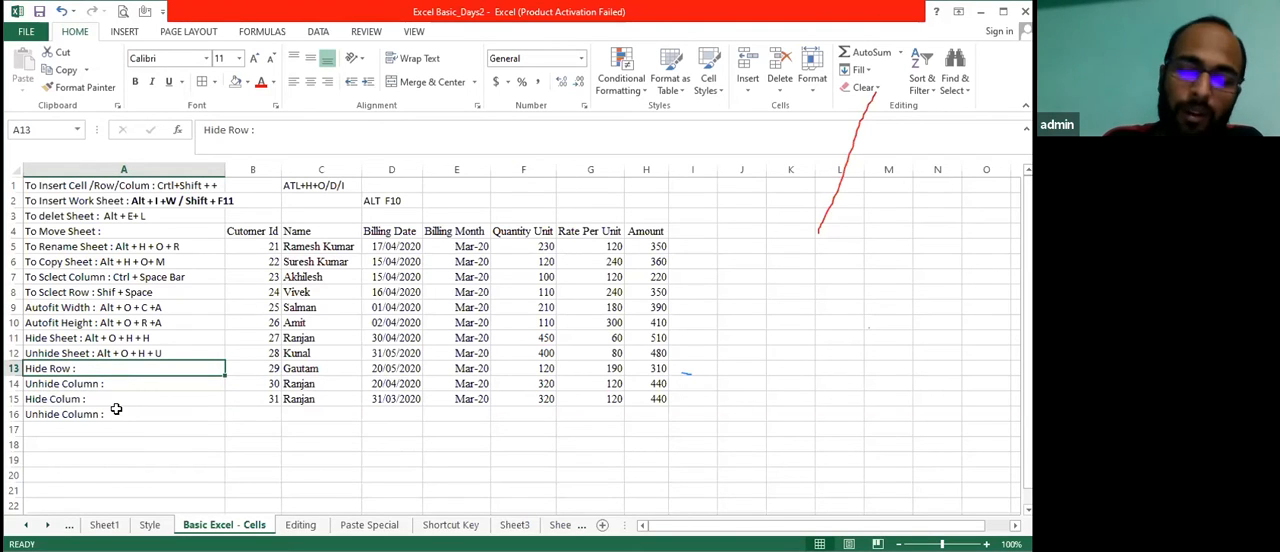
key(ctrl+9)
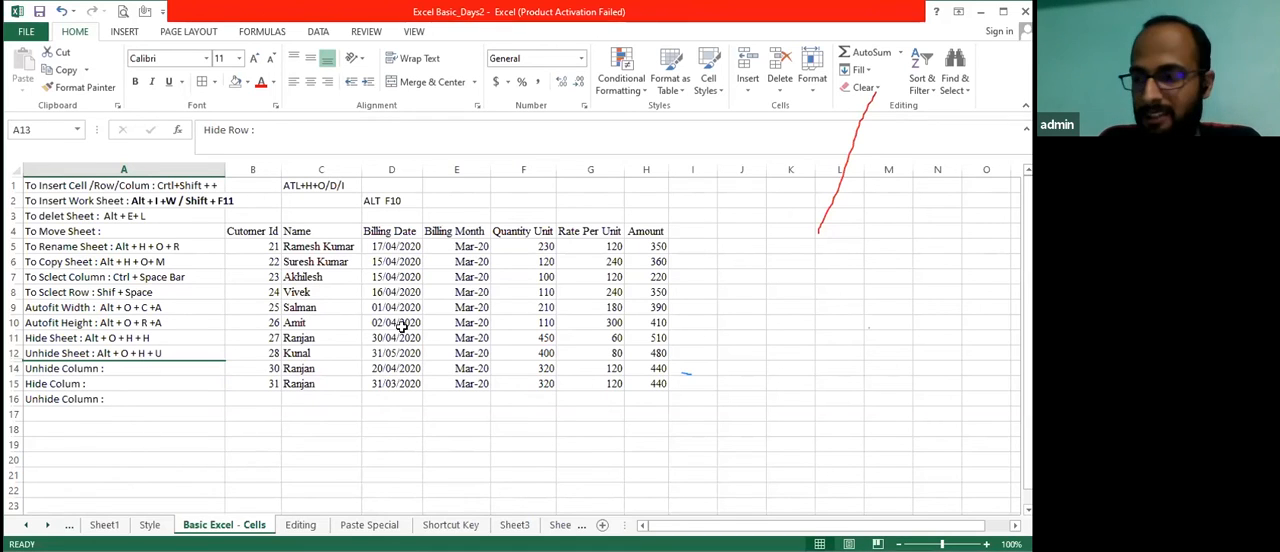
key(ctrl+shift+9)
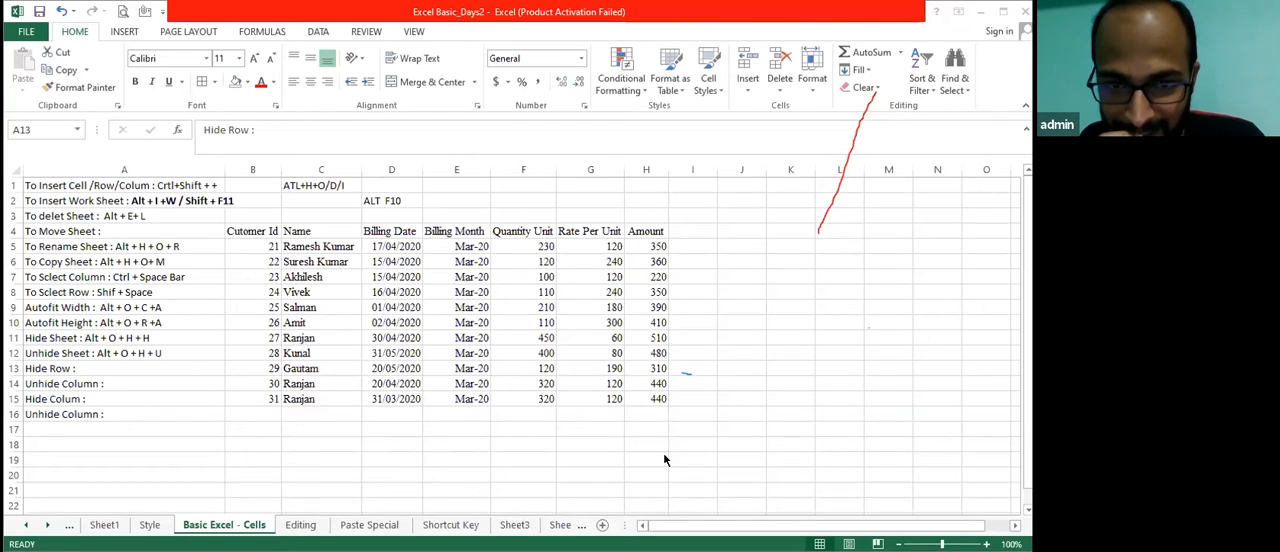
click(156, 342)
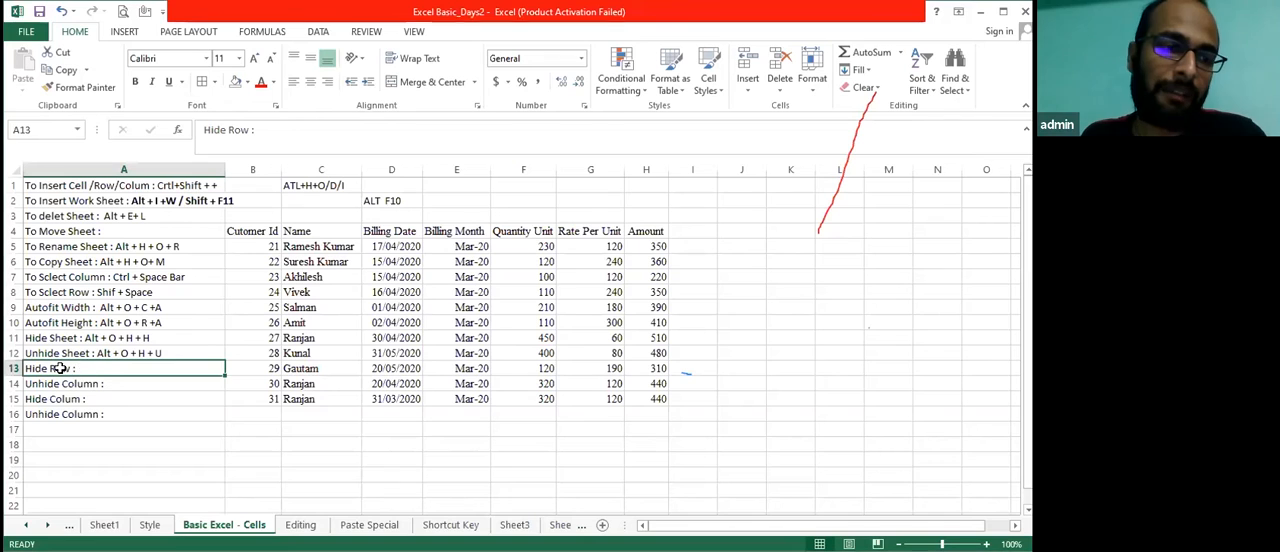
key(Up)
key(Down)
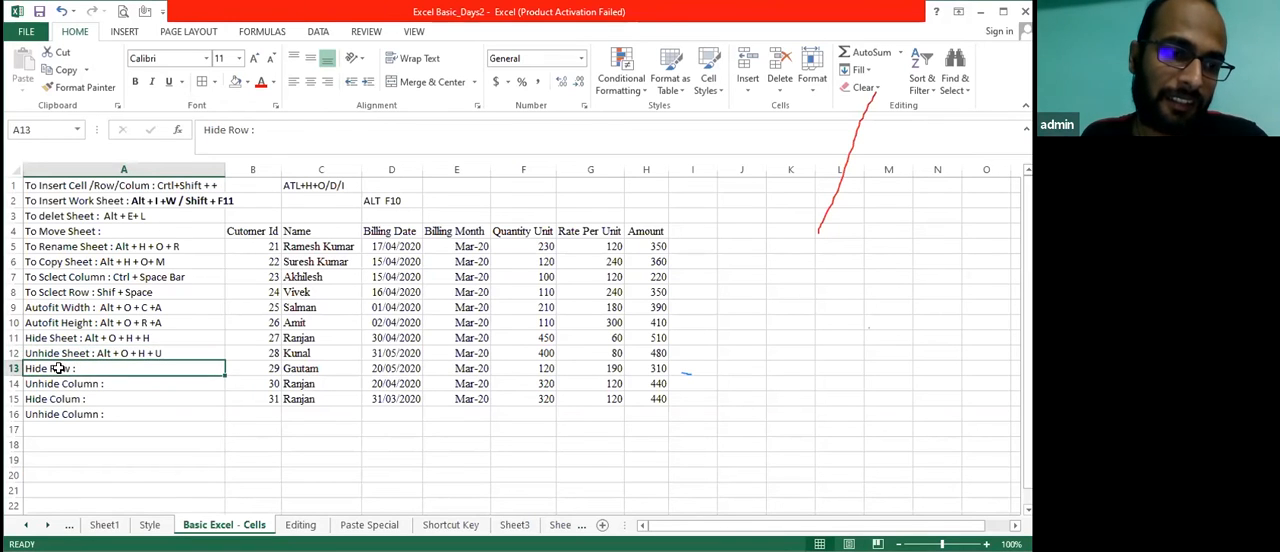
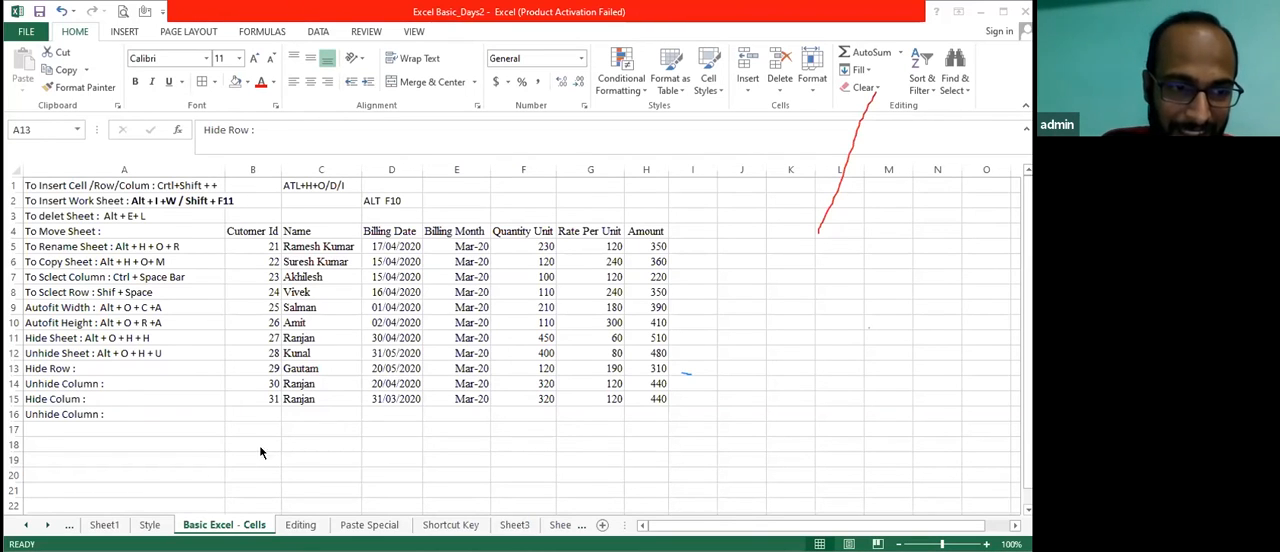
Complete the Hide Row note in cell A13 with the shortcut so it reads "Hide Row : Ctrl + ("
key(Down)
key(Down)
key(Down)
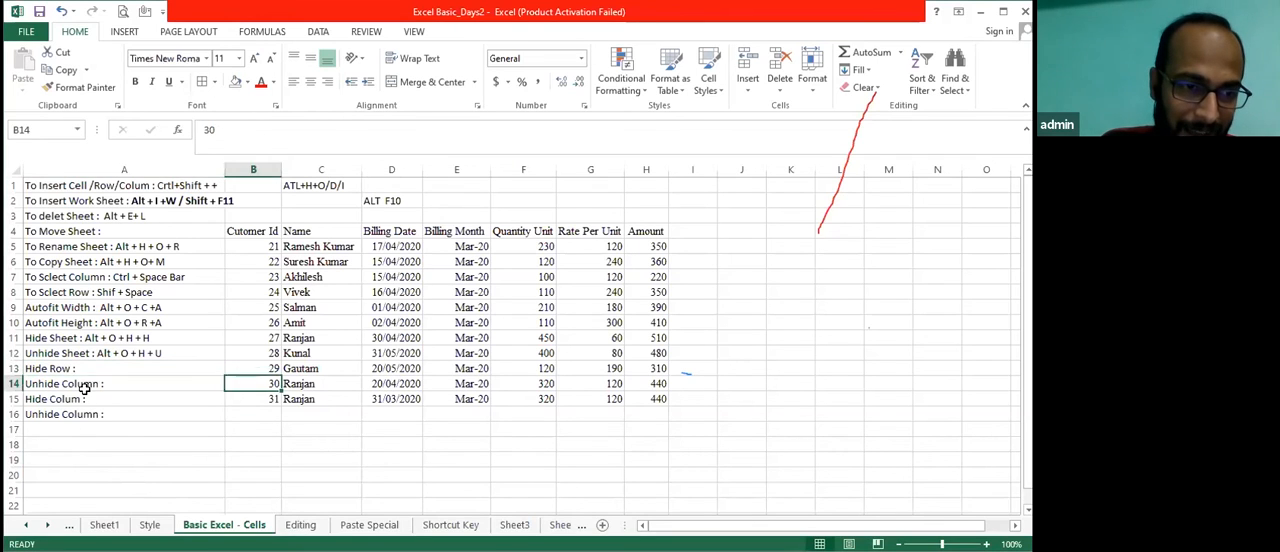
key(Up)
key(Up)
key(Up)
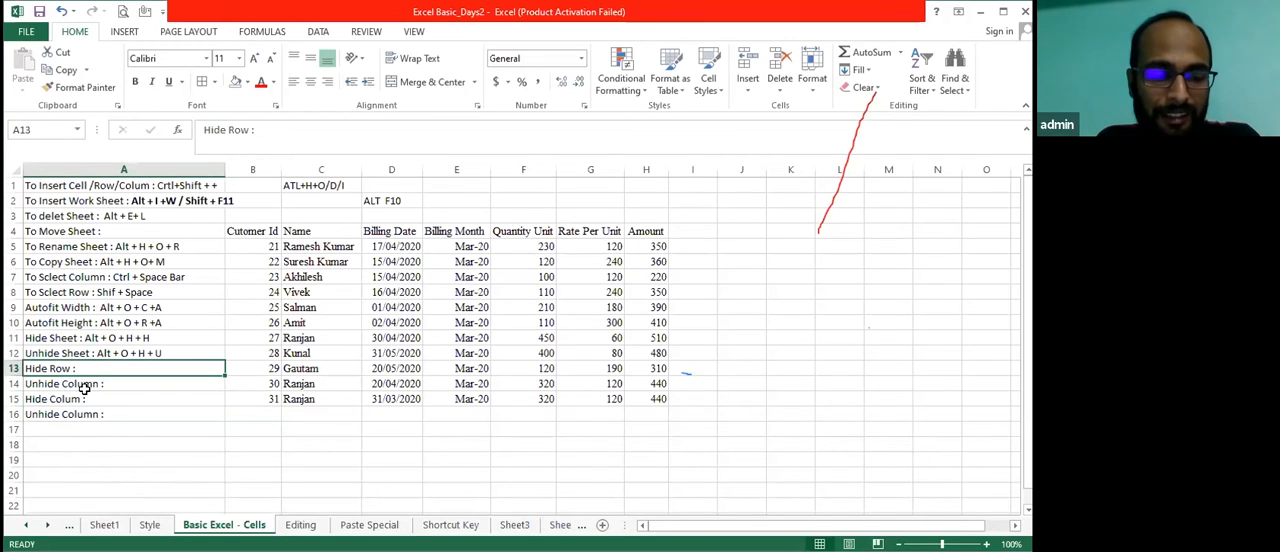
key(F2)
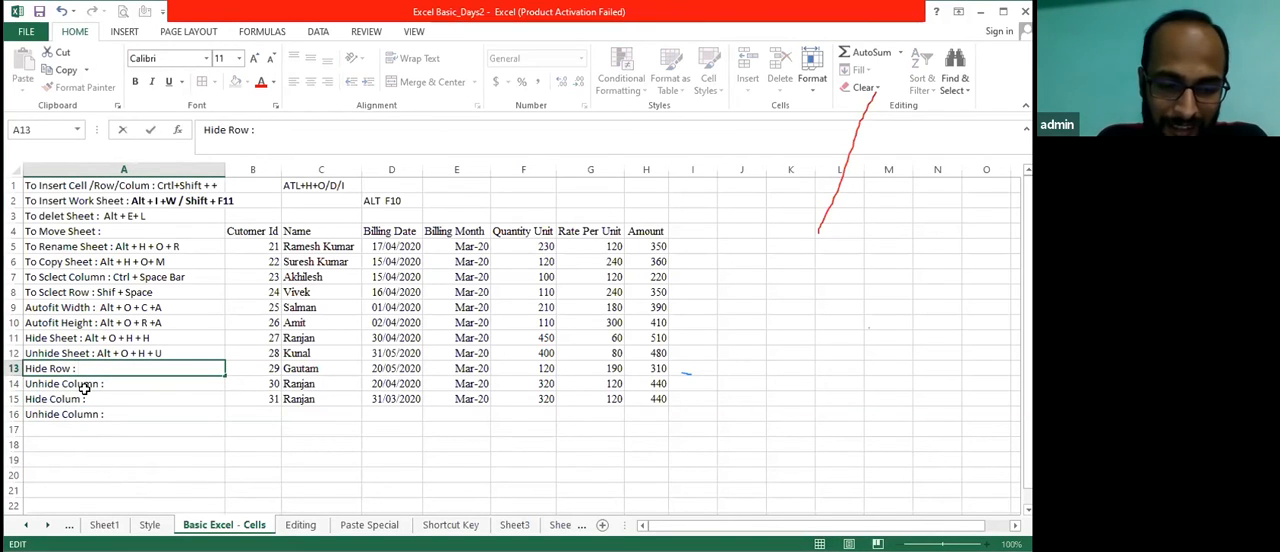
text(Ctl)
key(BackSpace)
text(rl +)
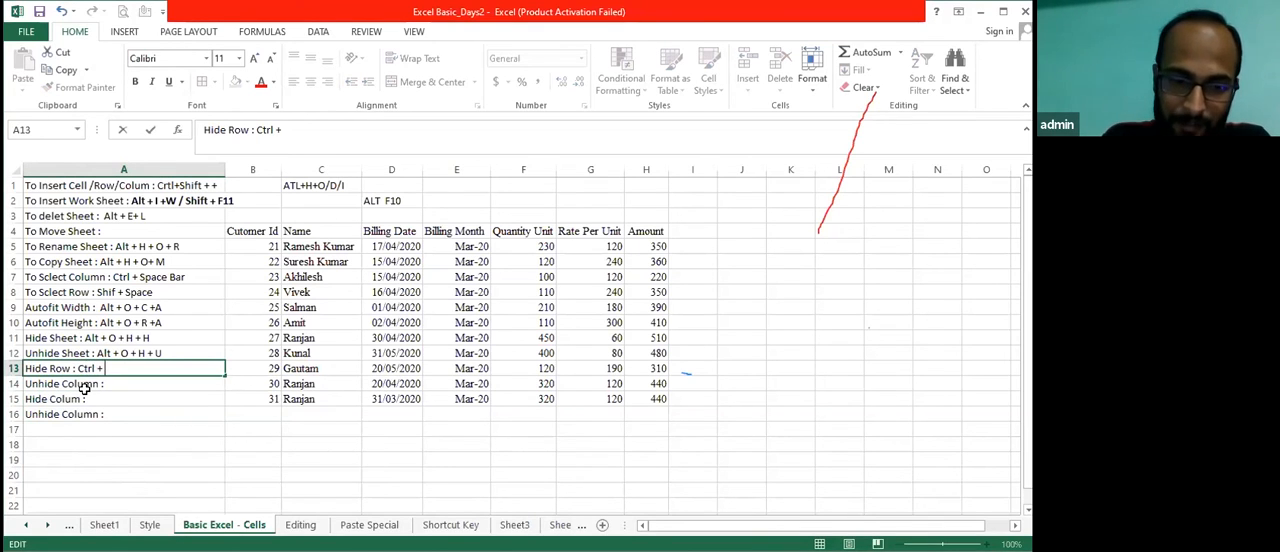
text( ))
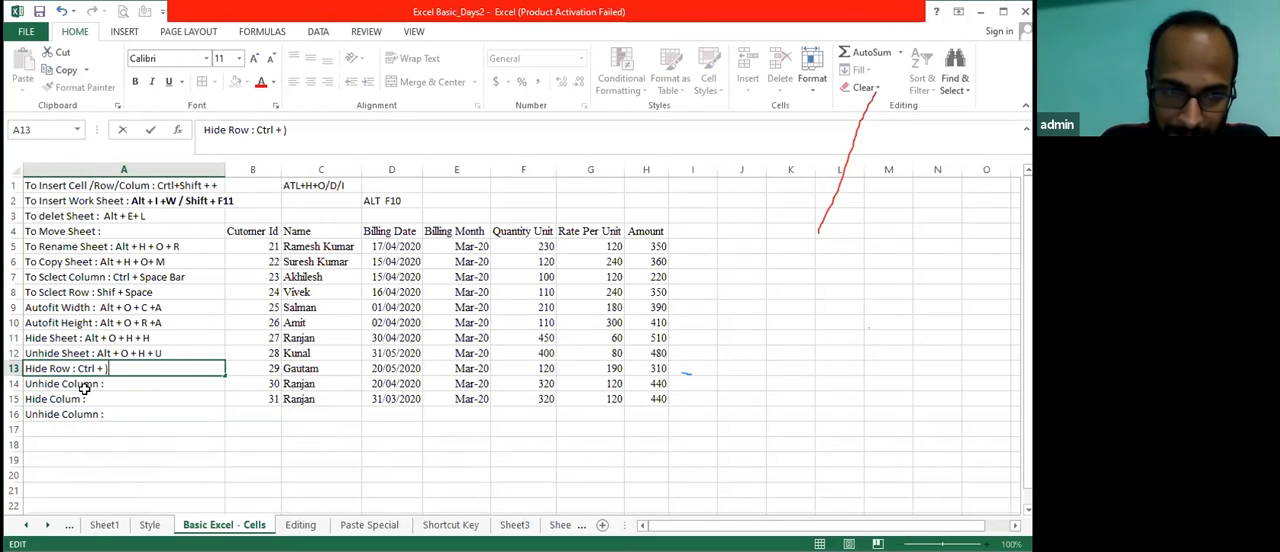
key(BackSpace)
text(()
key(Return)
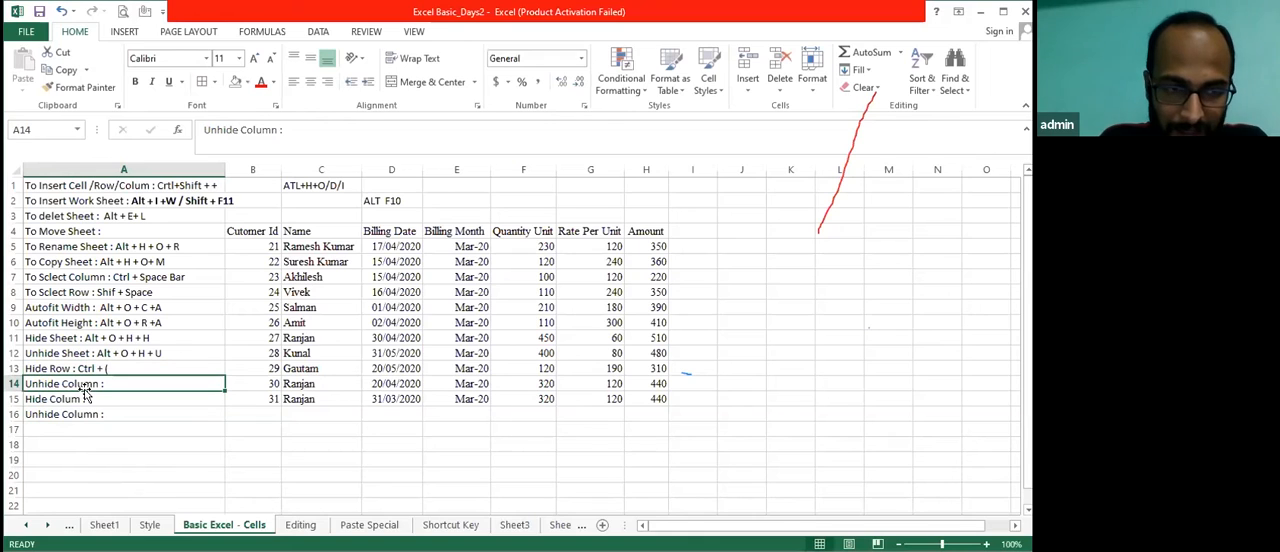
Add the shortcut to the note in cell A14 so it reads "Unhide Column : Alt+ O + C +A"
key(F2)
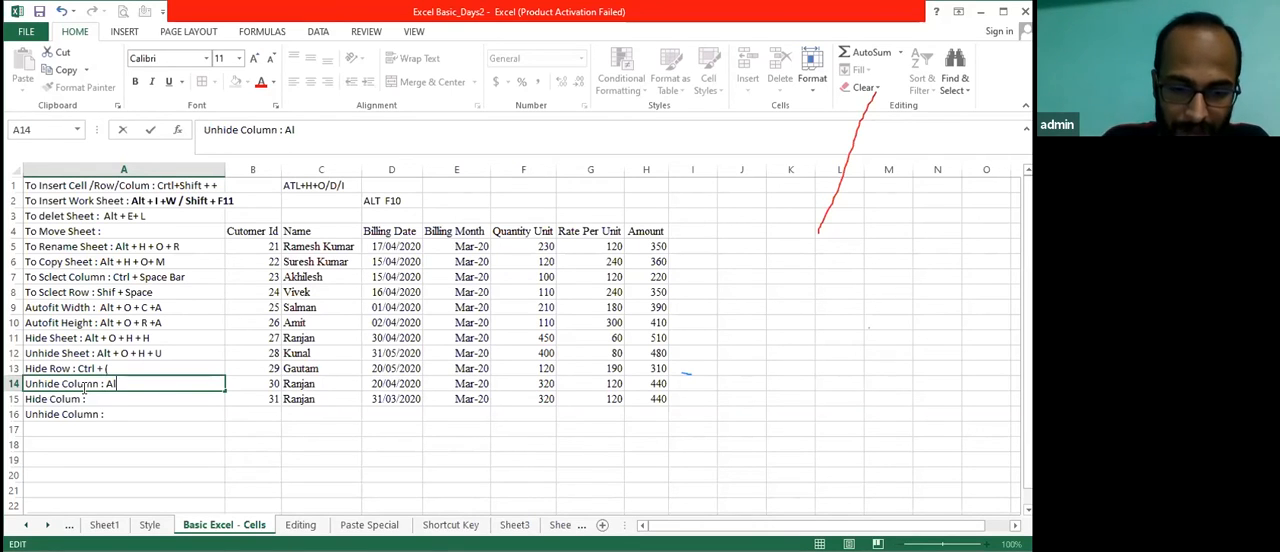
text(+ O +)
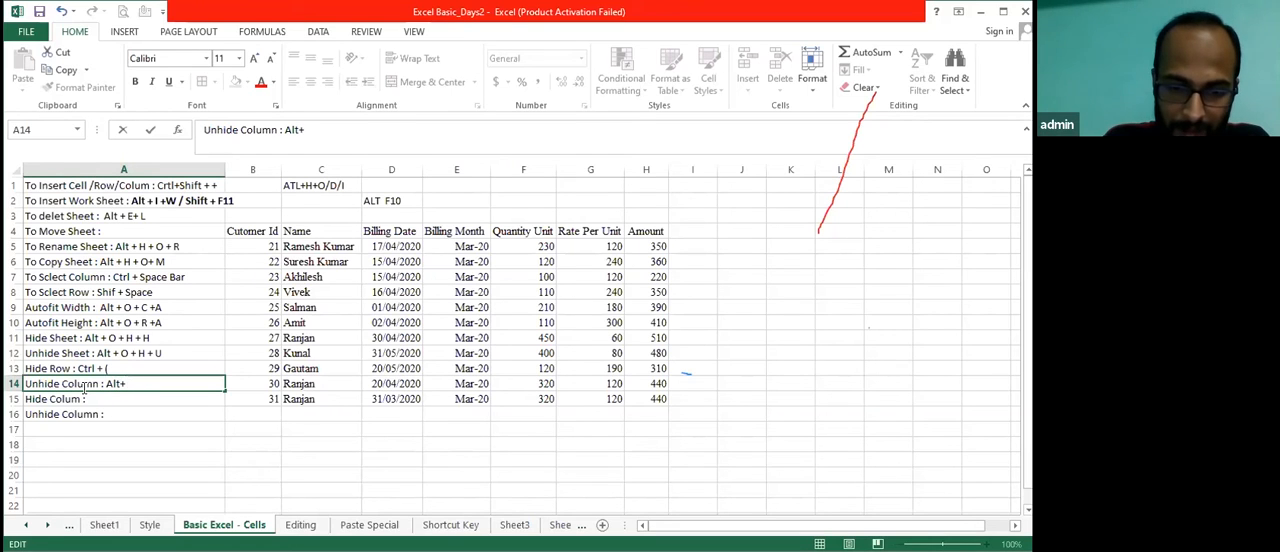
text(+A)
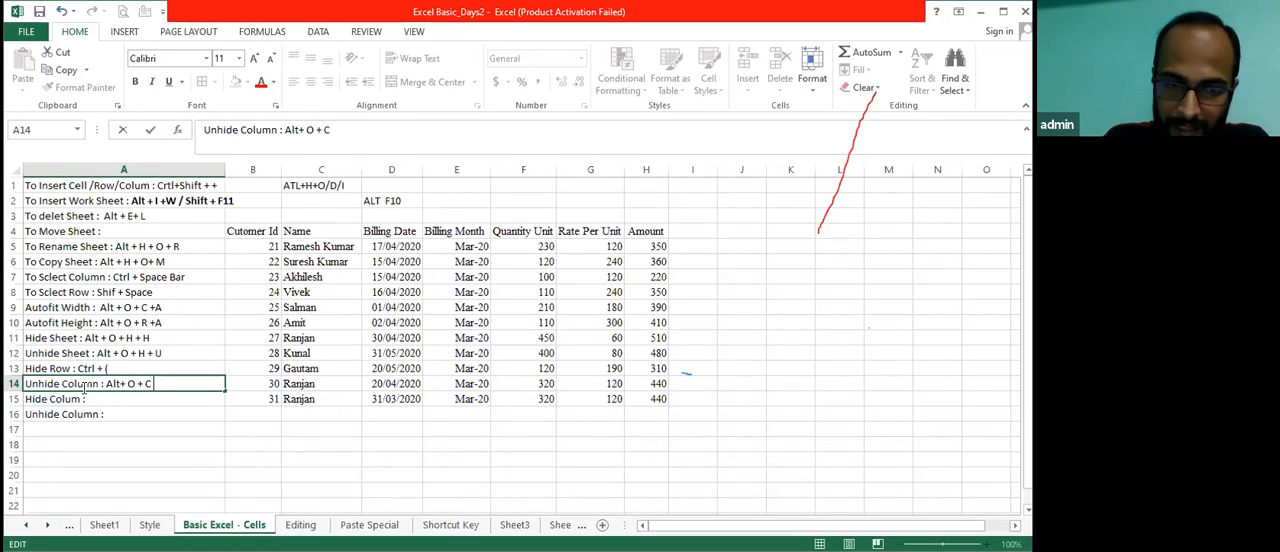
key(Return)
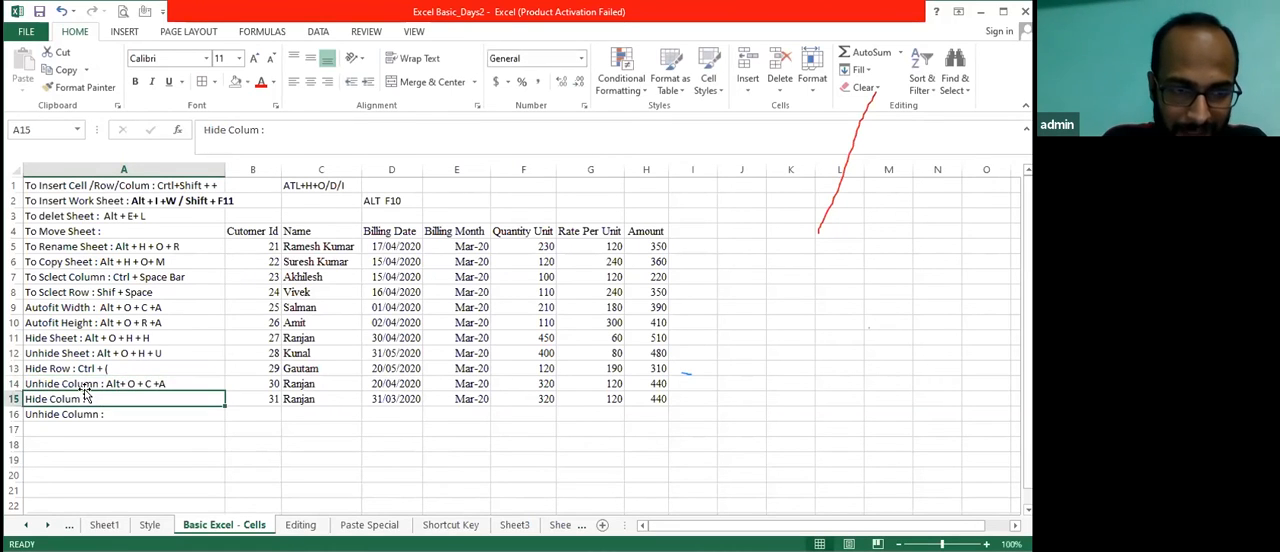
Complete the note in cell A15 so it reads "Hide Colum : Atrl + )"
double_click(85, 396)
text(A)
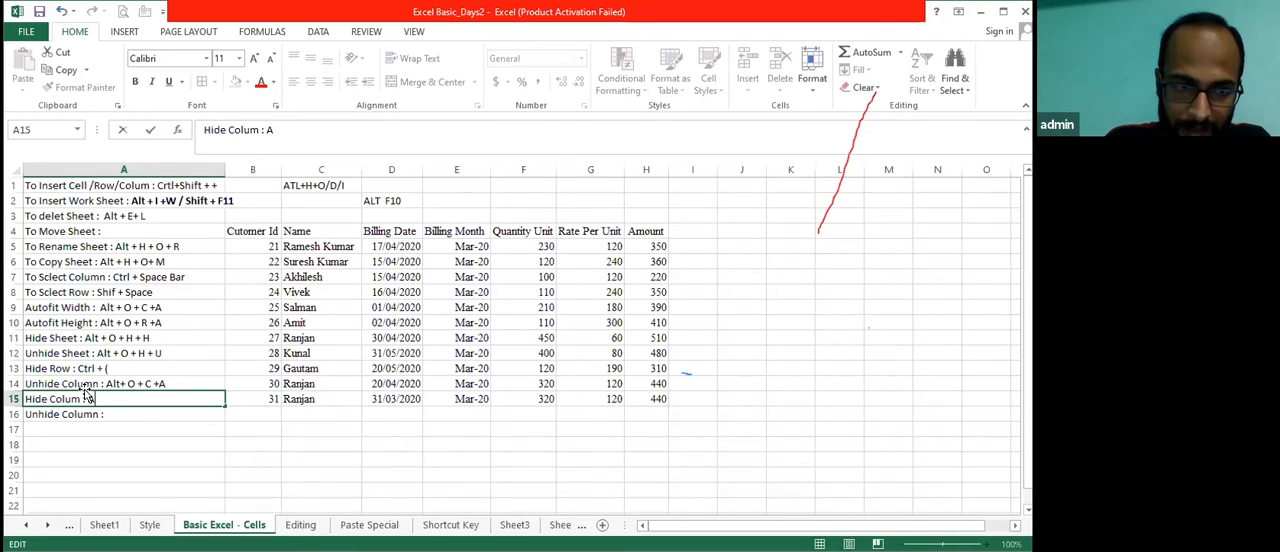
text(trl)
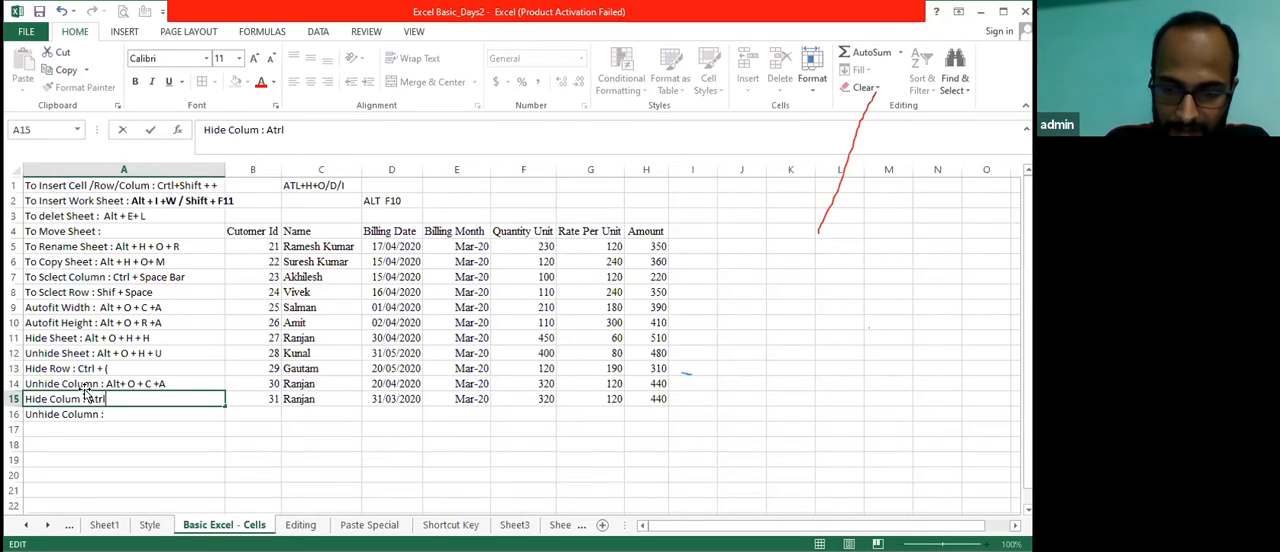
text( + ))
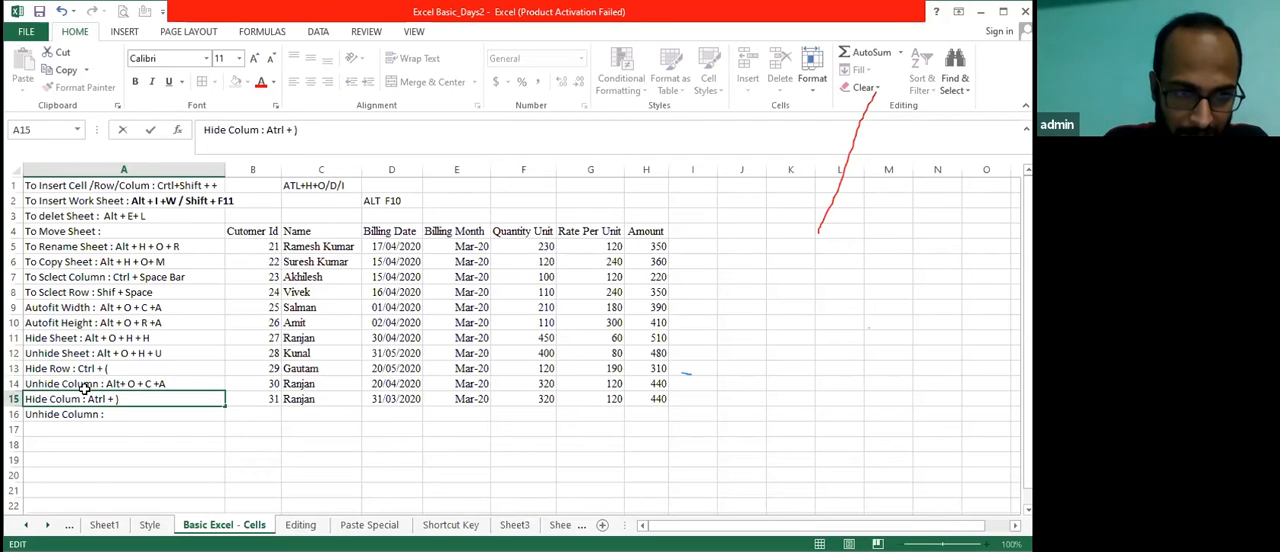
key(Return)
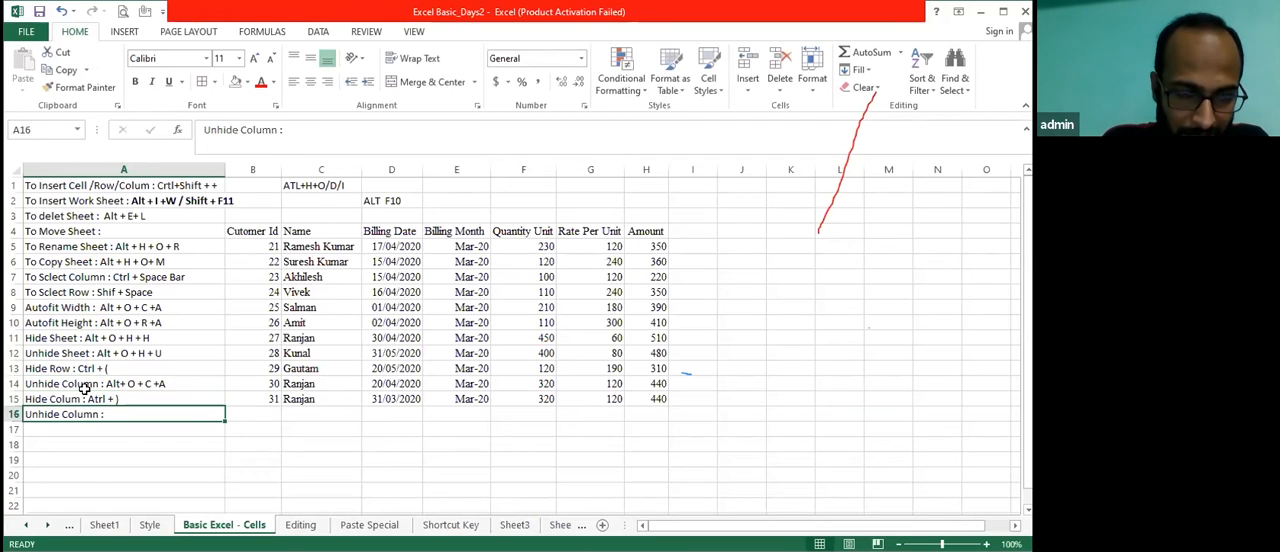
Copy the two column notes in A14:A15 and paste them one row lower into A15:A16
click(85, 387)
click(87, 393)
key(Down)
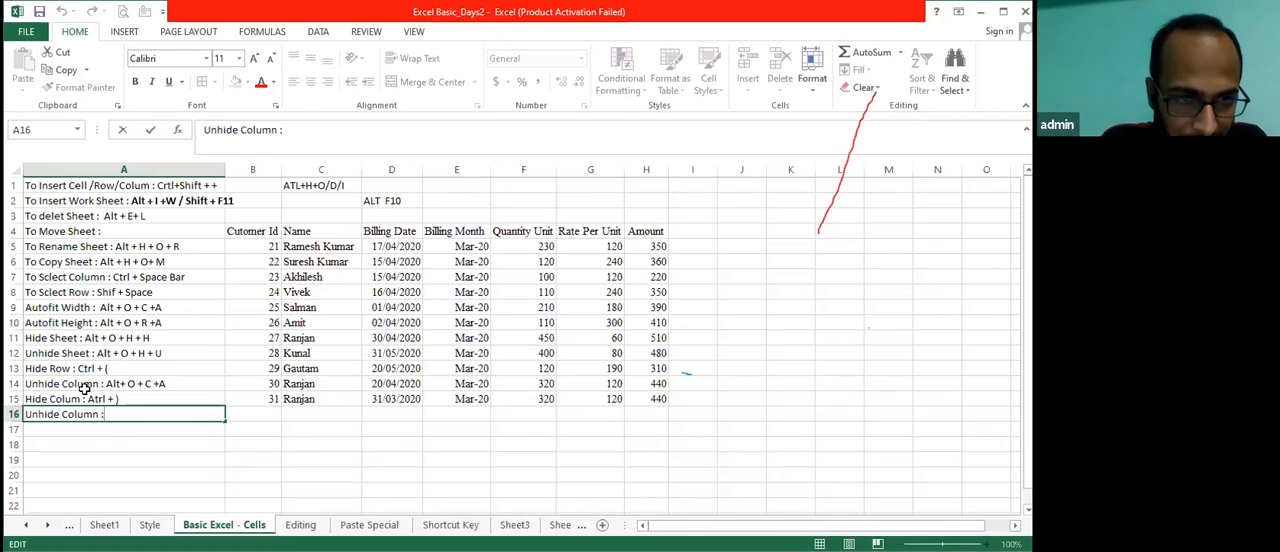
click(87, 393)
key(Up)
key(shift+Down)
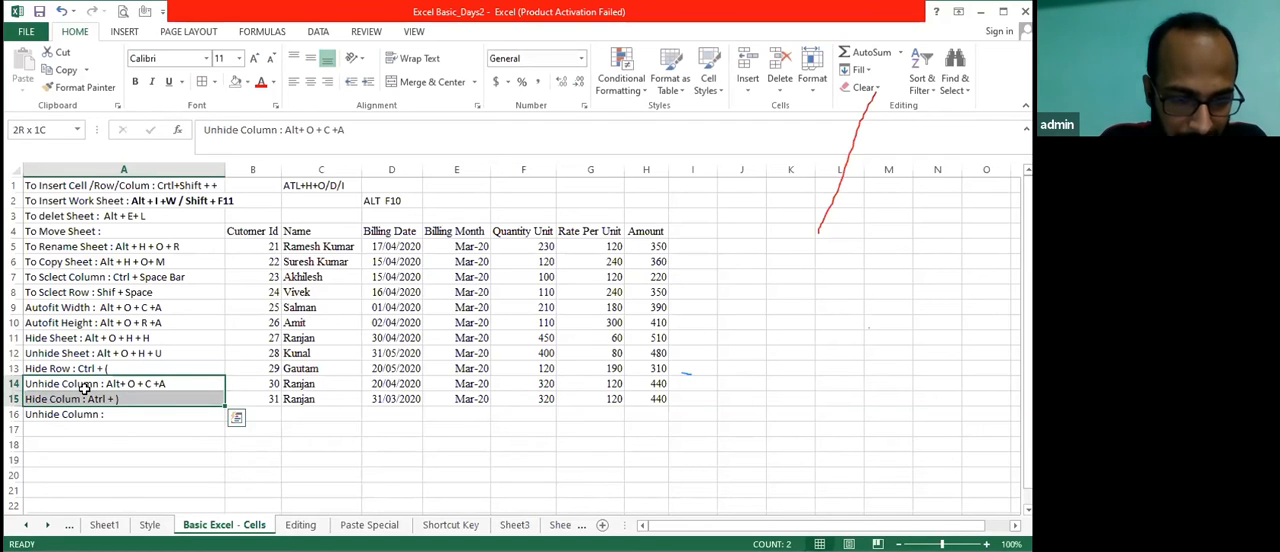
key(ctrl+c)
key(Down)
key(ctrl+v)
Fill cell A14 with a copy of the Hide Row note from A13 above it
key(Up)
key(Up)
key(Down)
key(ctrl+d)
key(Down)
key(Up)
Insert "Shift +" into the shortcut in cell A14 so it reads "Ctrl +Shift + ("
key(F2)
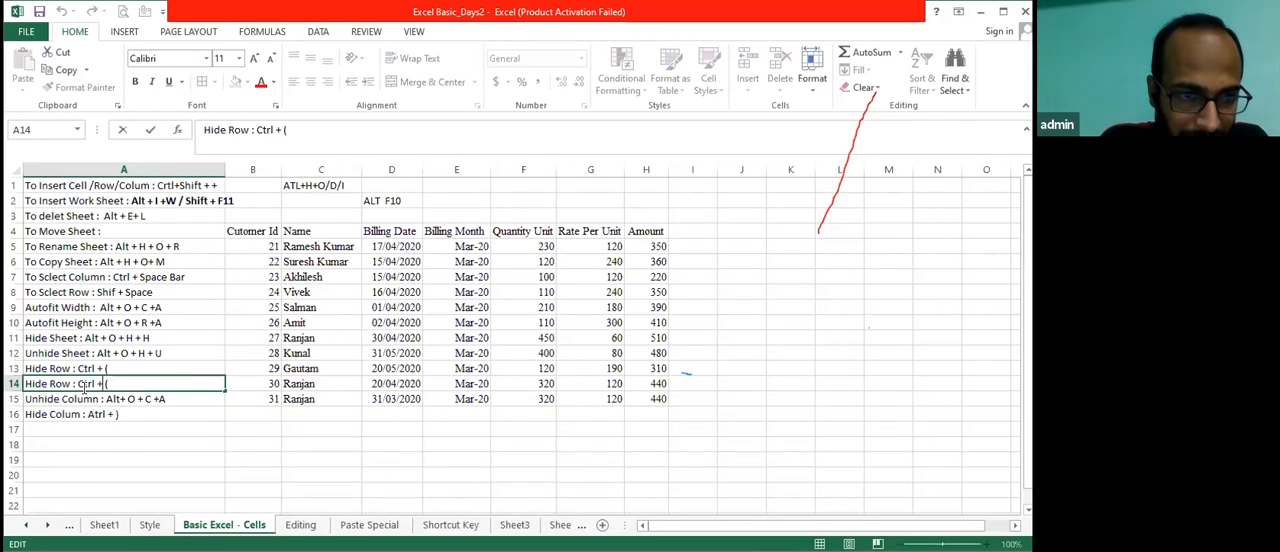
key(Left)
key(Left)
text(Shift)
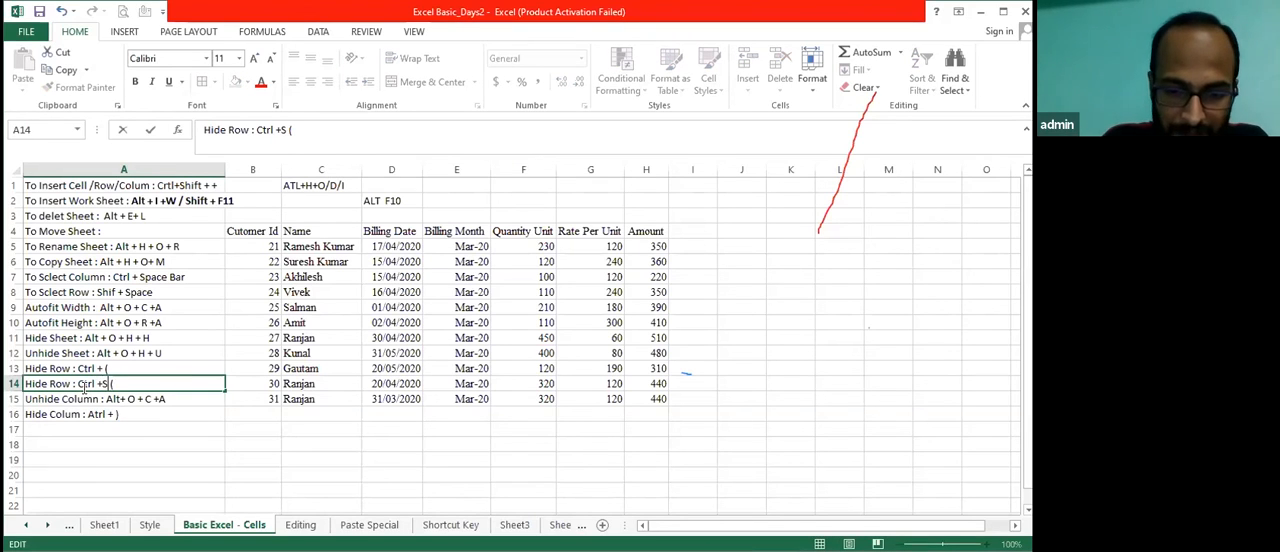
text( +)
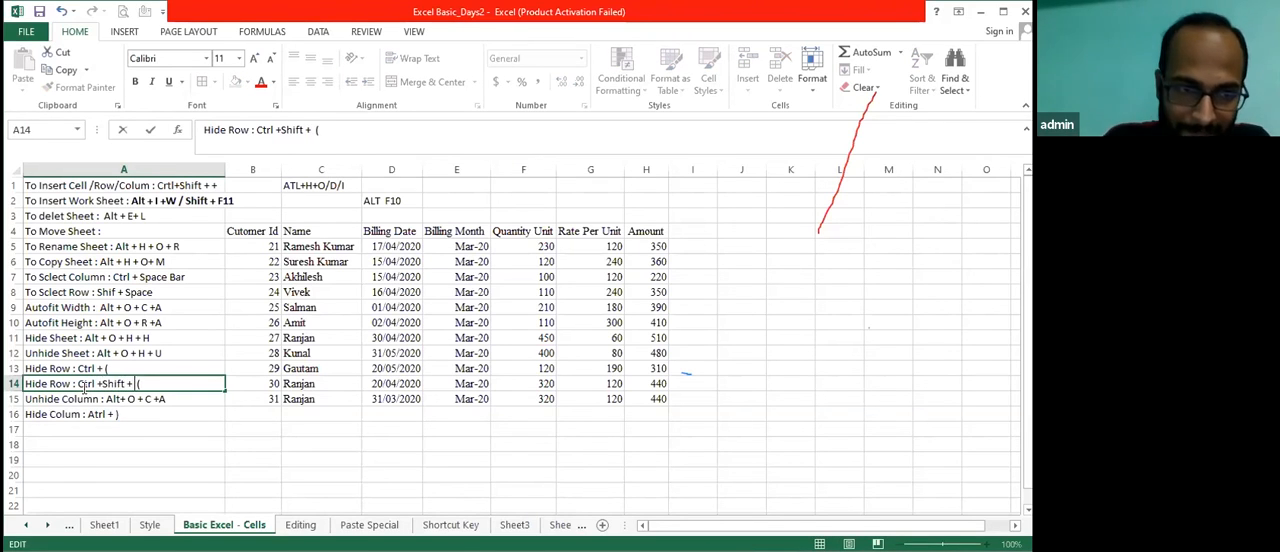
key(ctrl+Return)
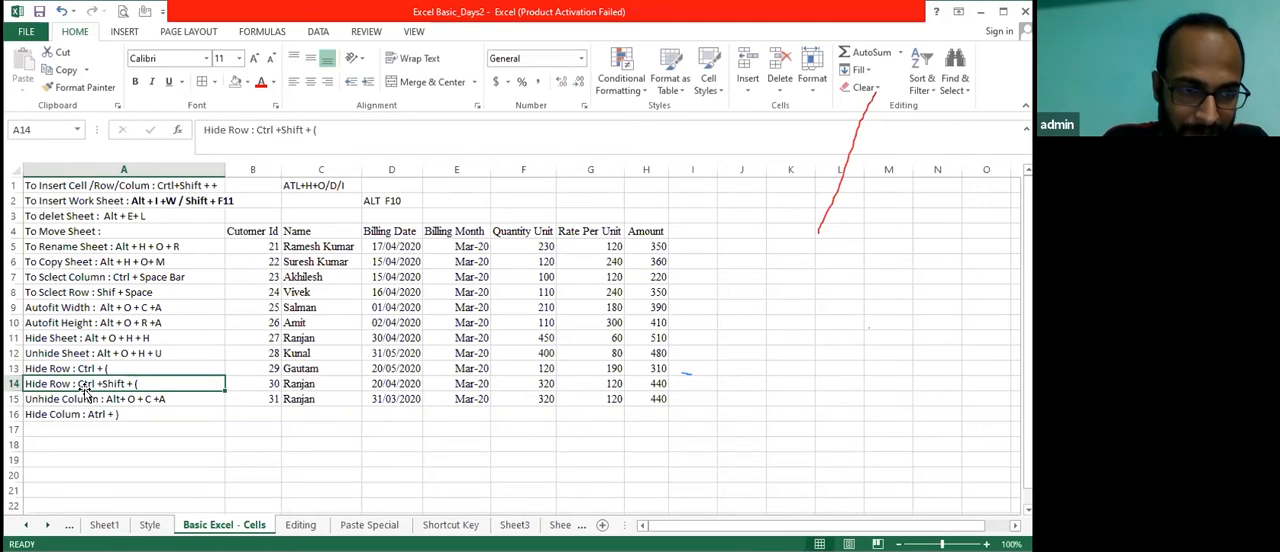
Change the label of the note in cell A14 from Hide Row to "Unhide Row"
double_click(85, 388)
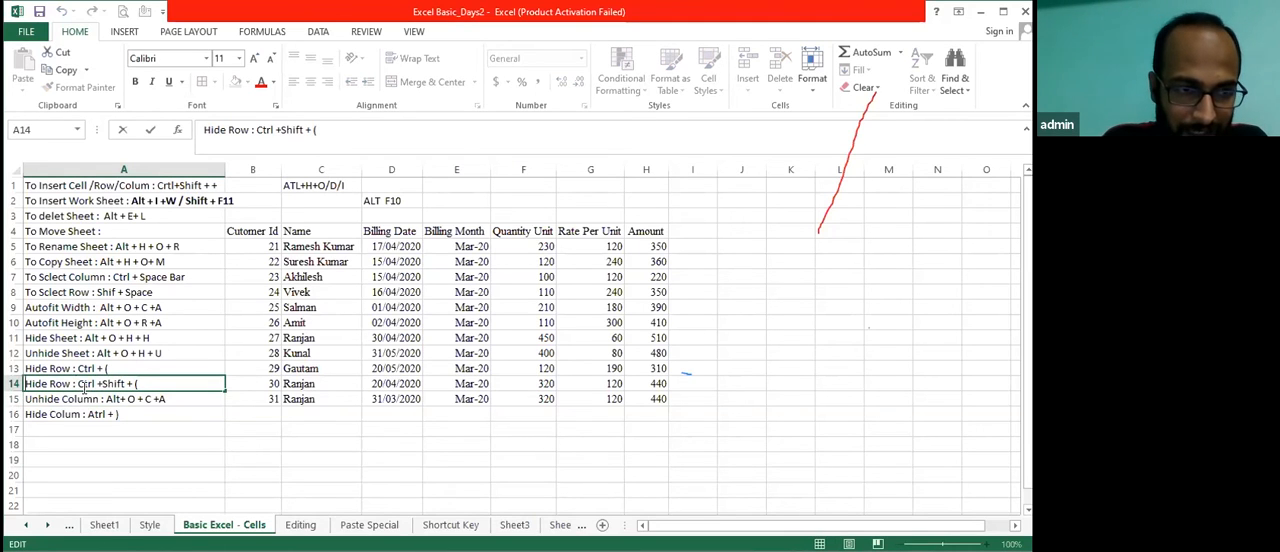
key(Home)
text(Unhi)
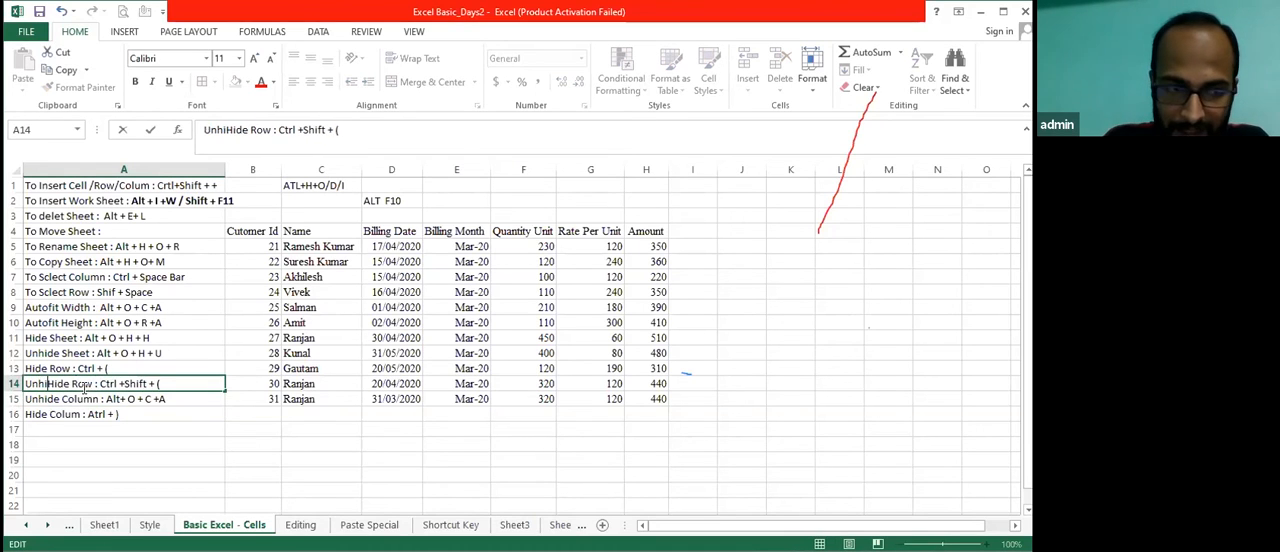
text(de)
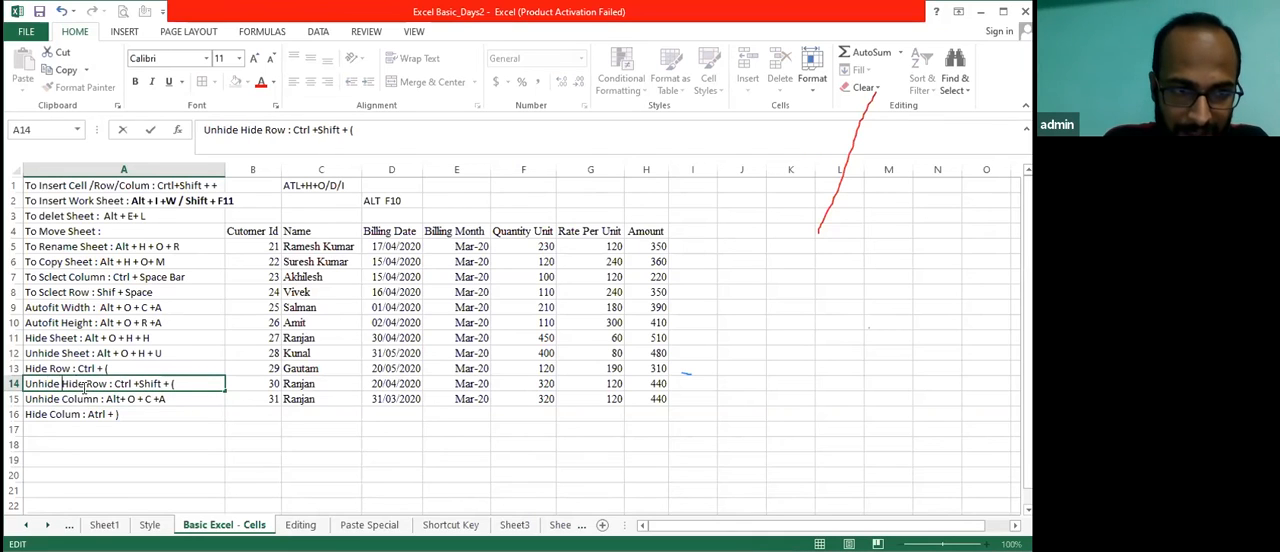
key(Delete)
key(Delete)
key(Delete)
key(Delete)
key(Delete)
key(Return)
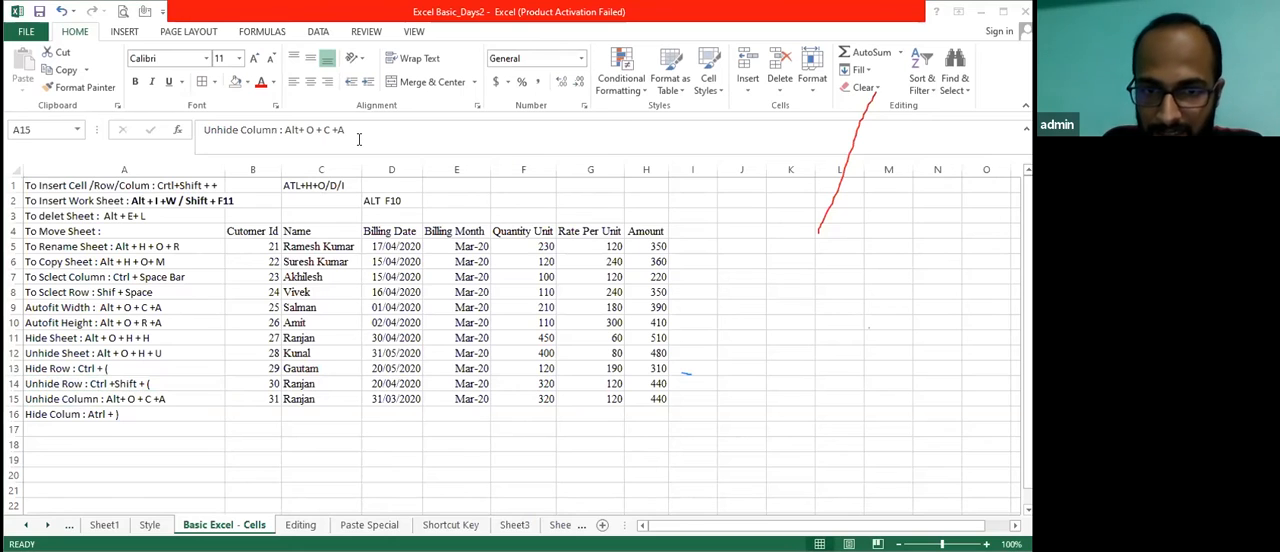
click(171, 299)
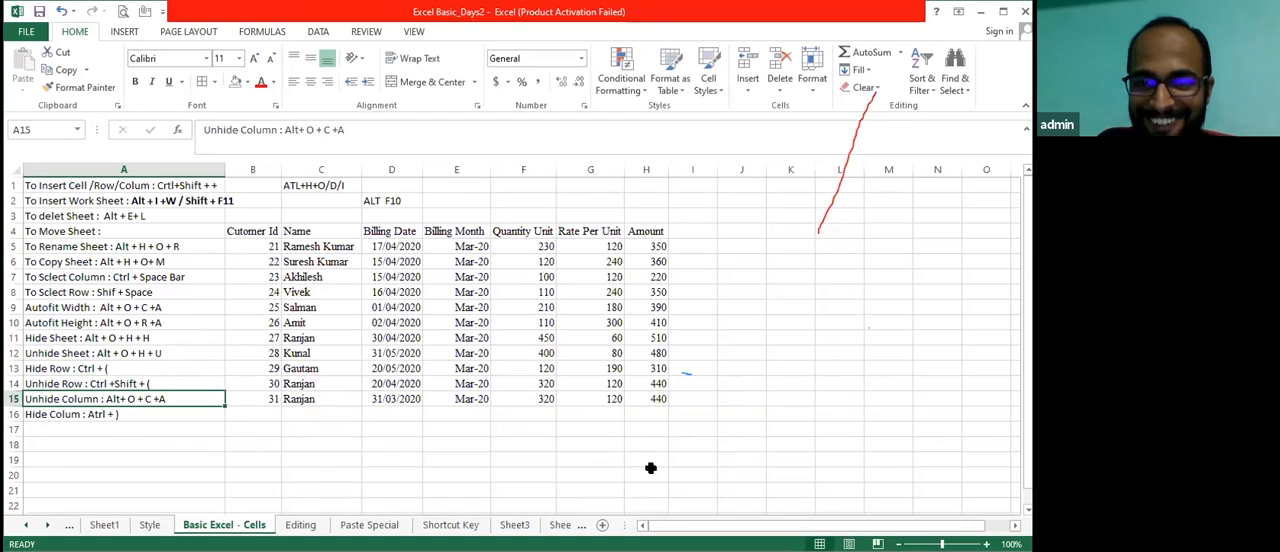
click(667, 550)
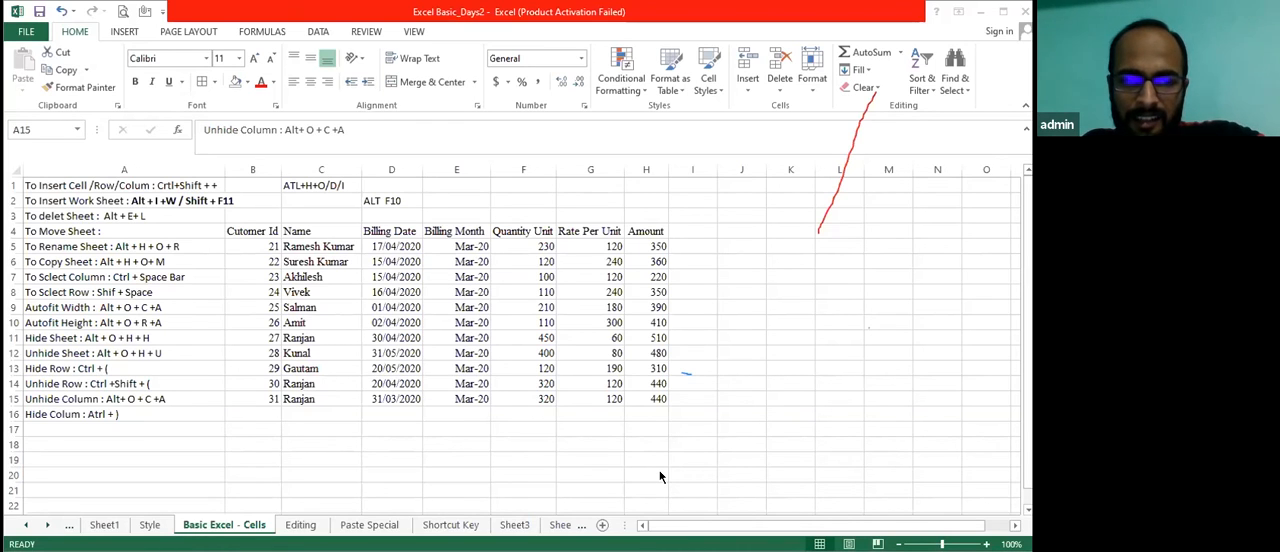
click(172, 366)
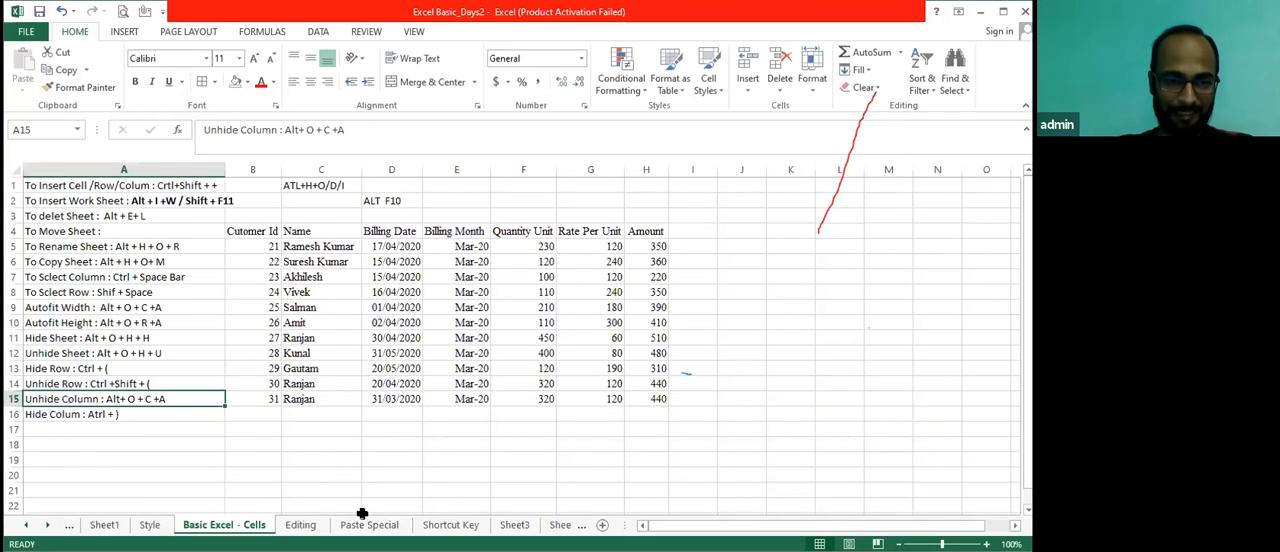
Switch to the Paste Special worksheet and select its whole billing table, D6 to J17
click(368, 524)
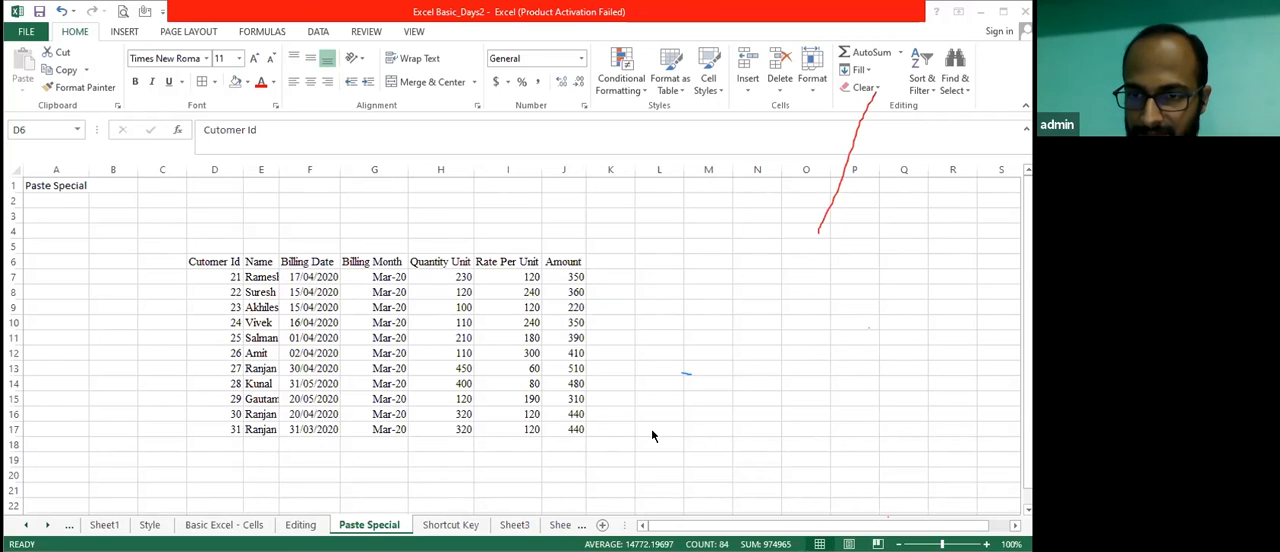
key(ctrl+a)
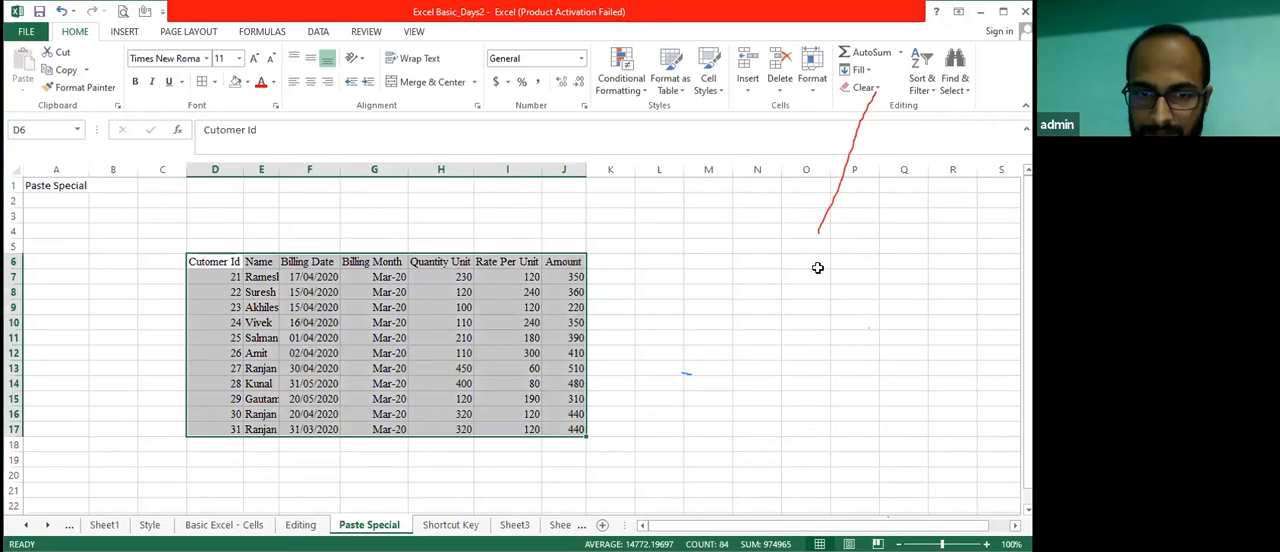
key(ctrl+n)
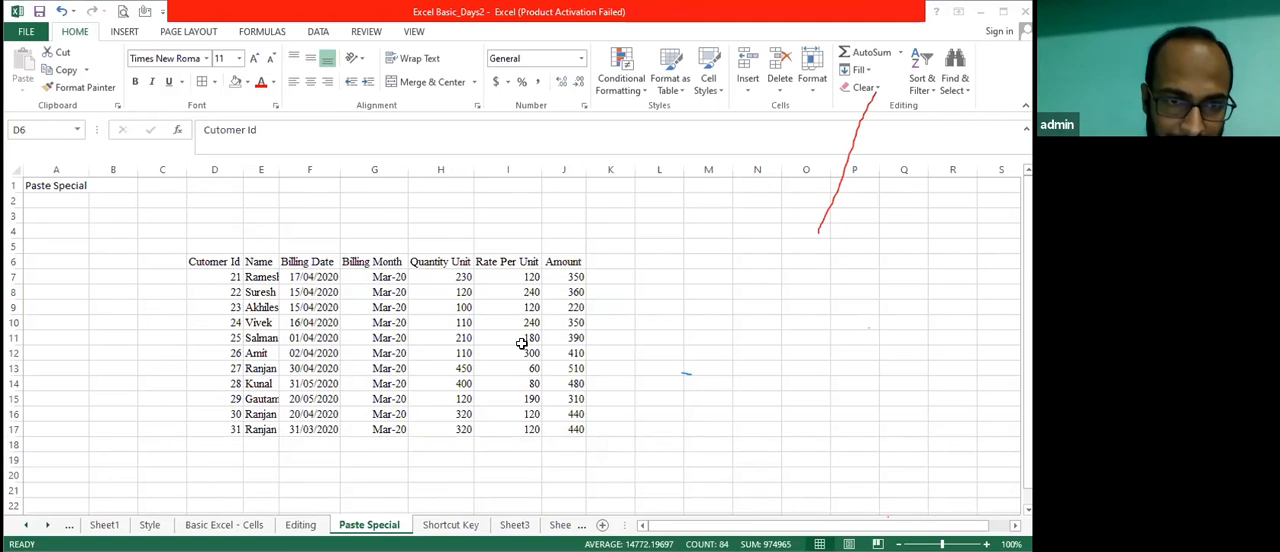